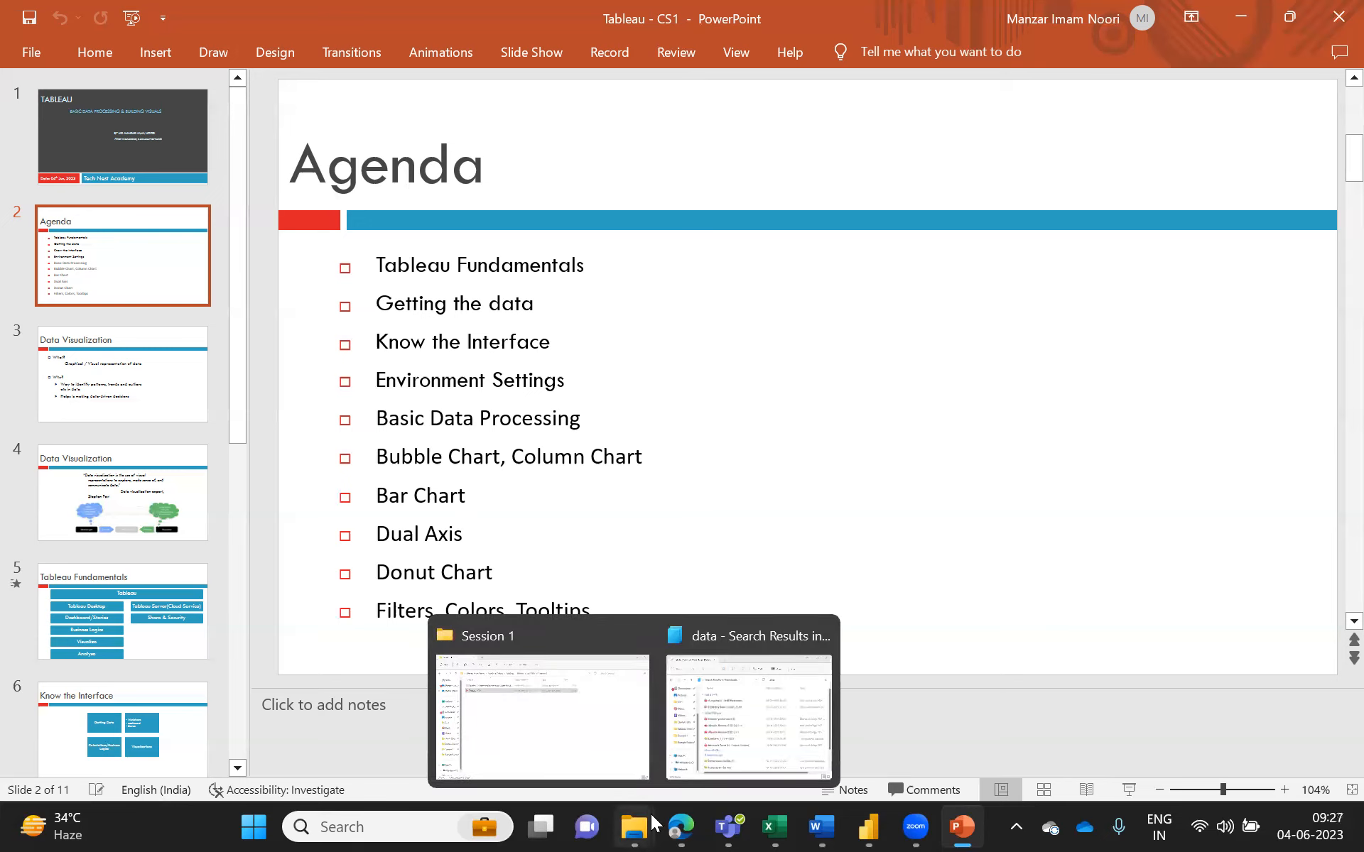
# - Switch to File Explorer and open the Ticket Volume Received and Processed workbook from the Tableau > Data > Statistical Analysis folder
pyautogui.moveTo(681, 810)
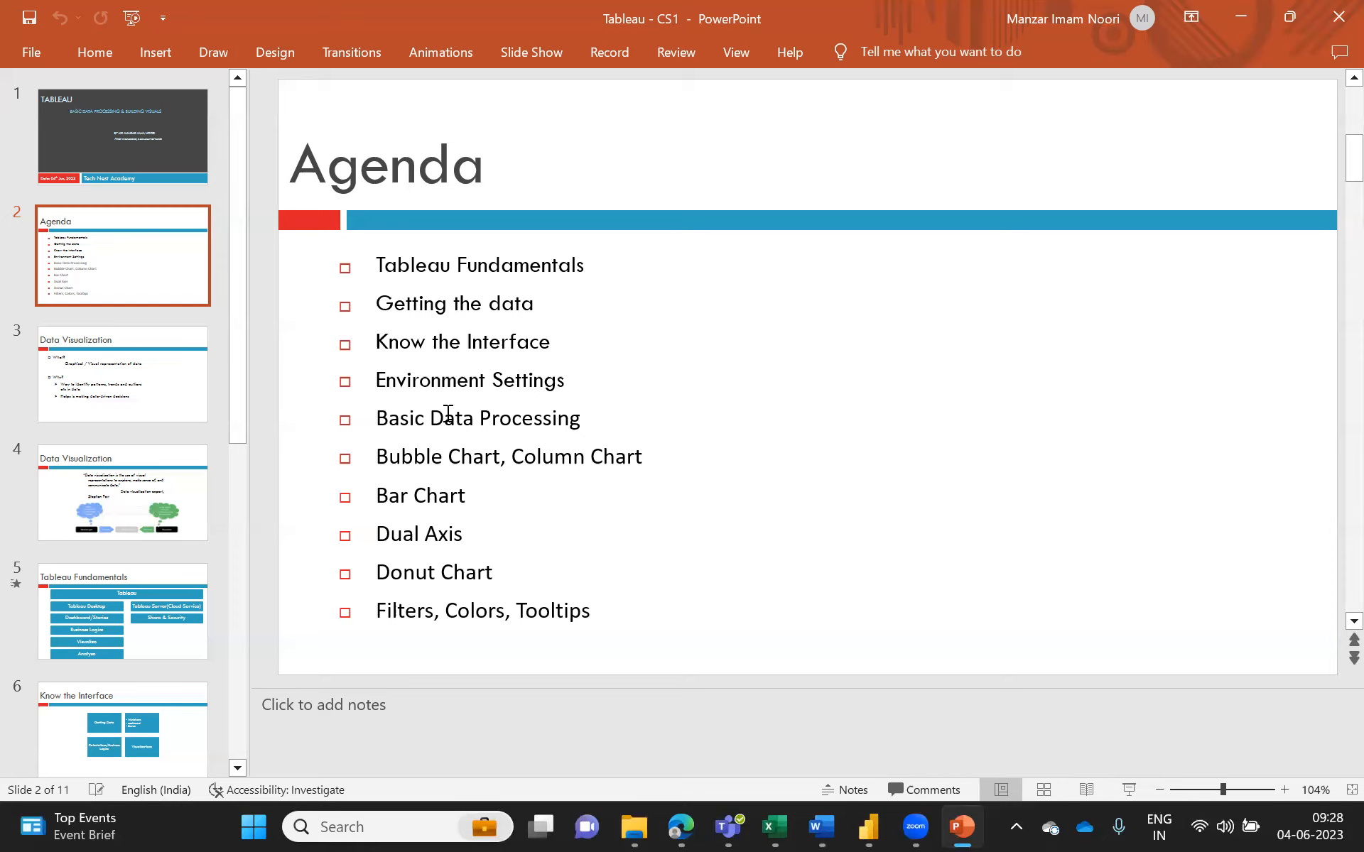
pyautogui.click(635, 827)
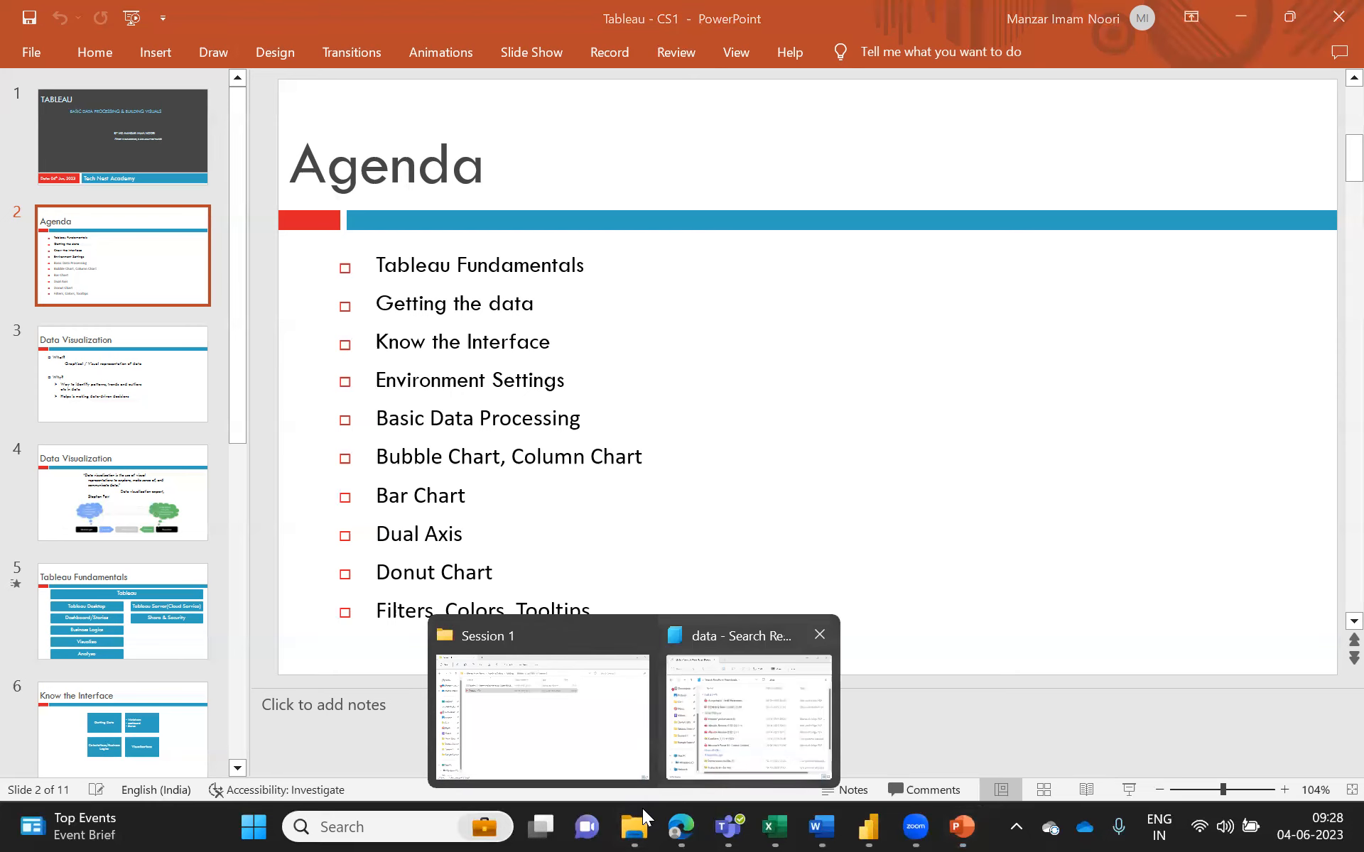
pyautogui.click(542, 714)
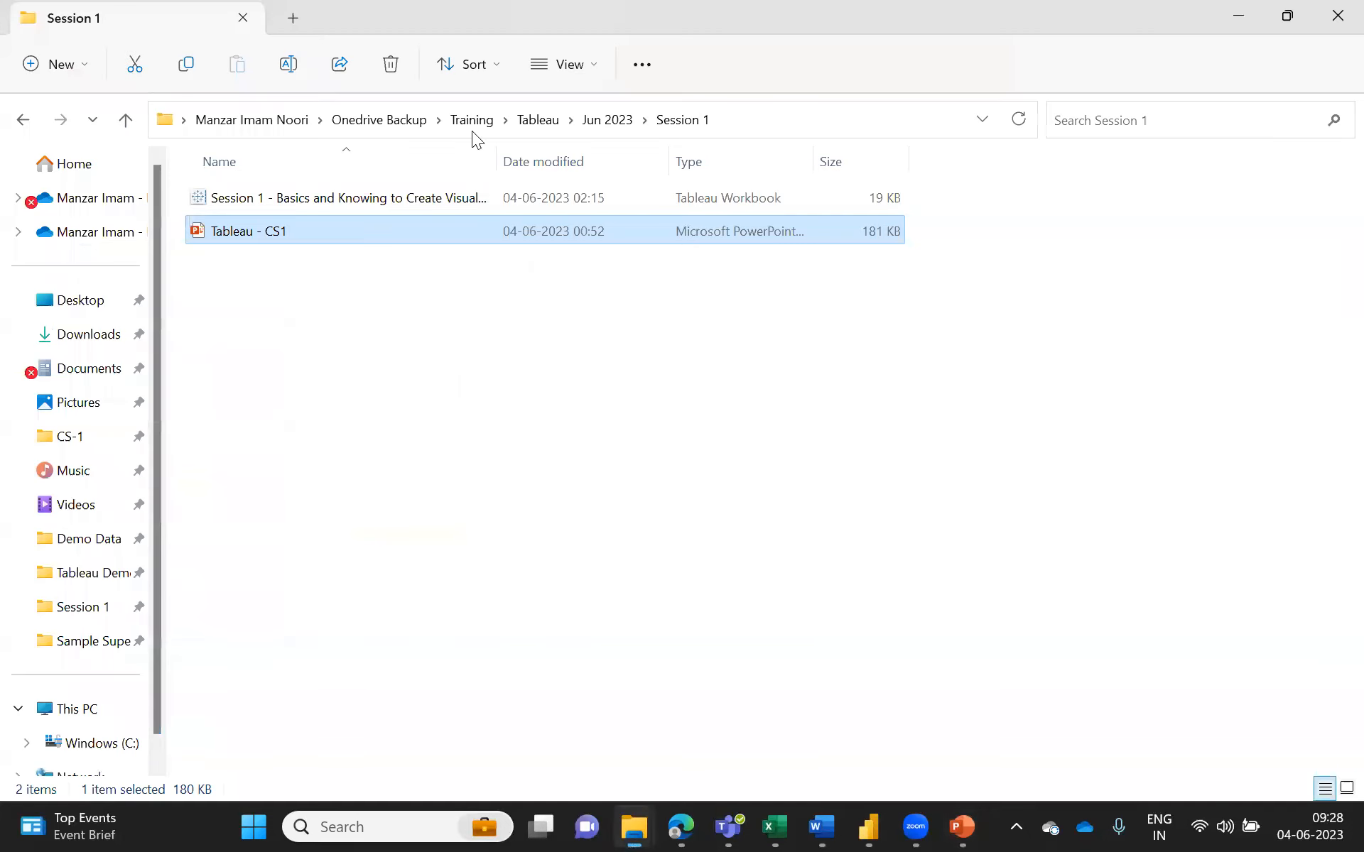
pyautogui.click(542, 128)
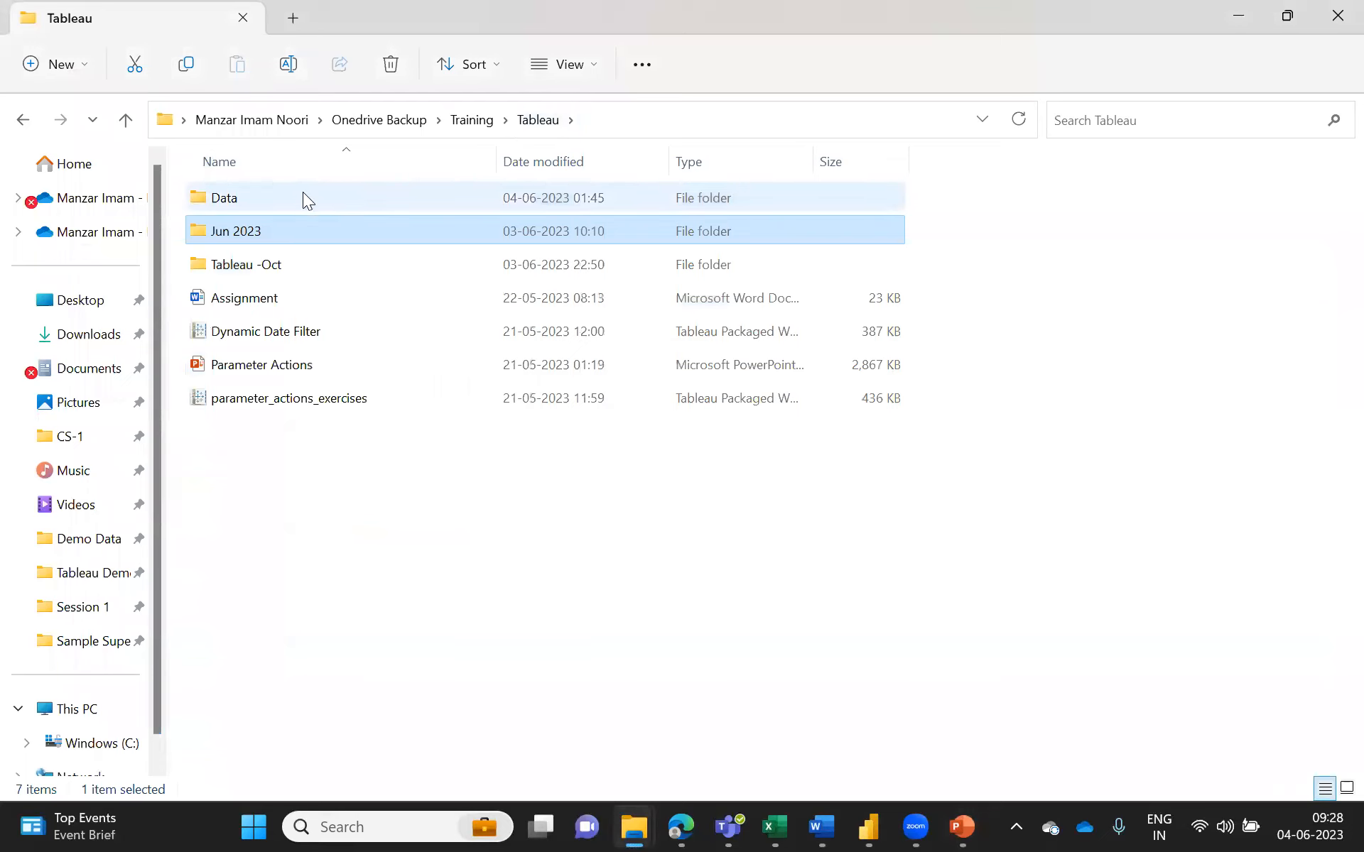
pyautogui.doubleClick(298, 196)
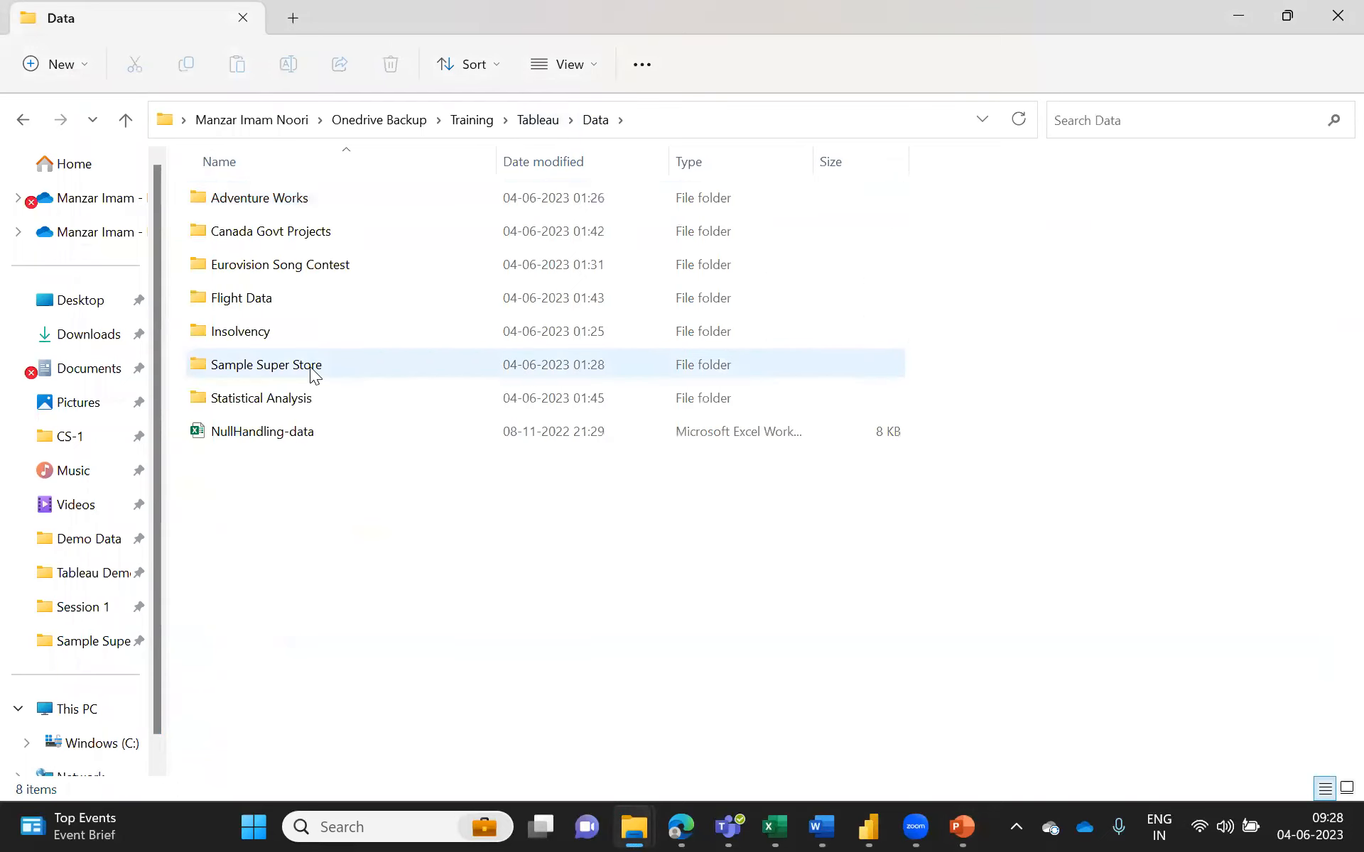
pyautogui.doubleClick(297, 404)
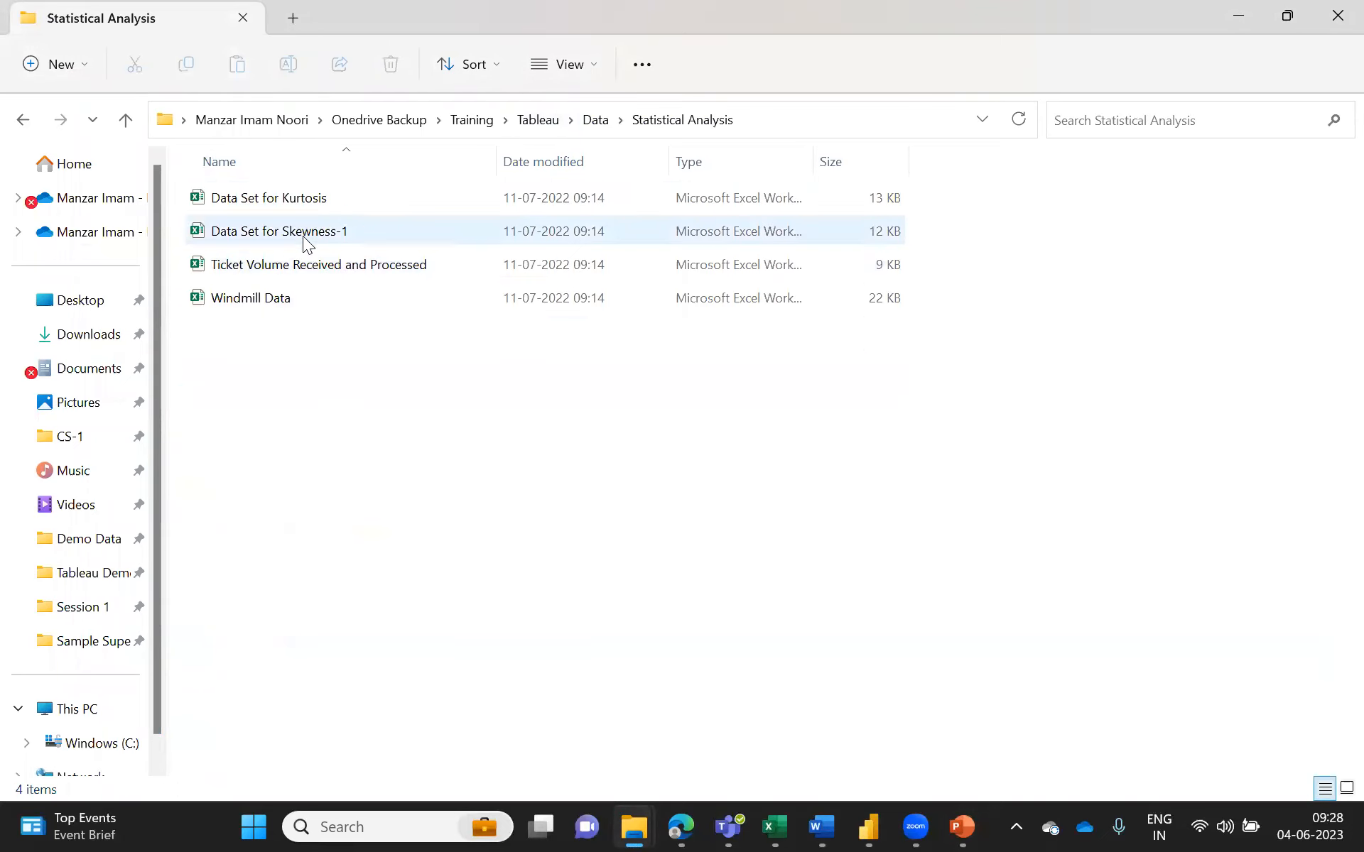
pyautogui.doubleClick(300, 268)
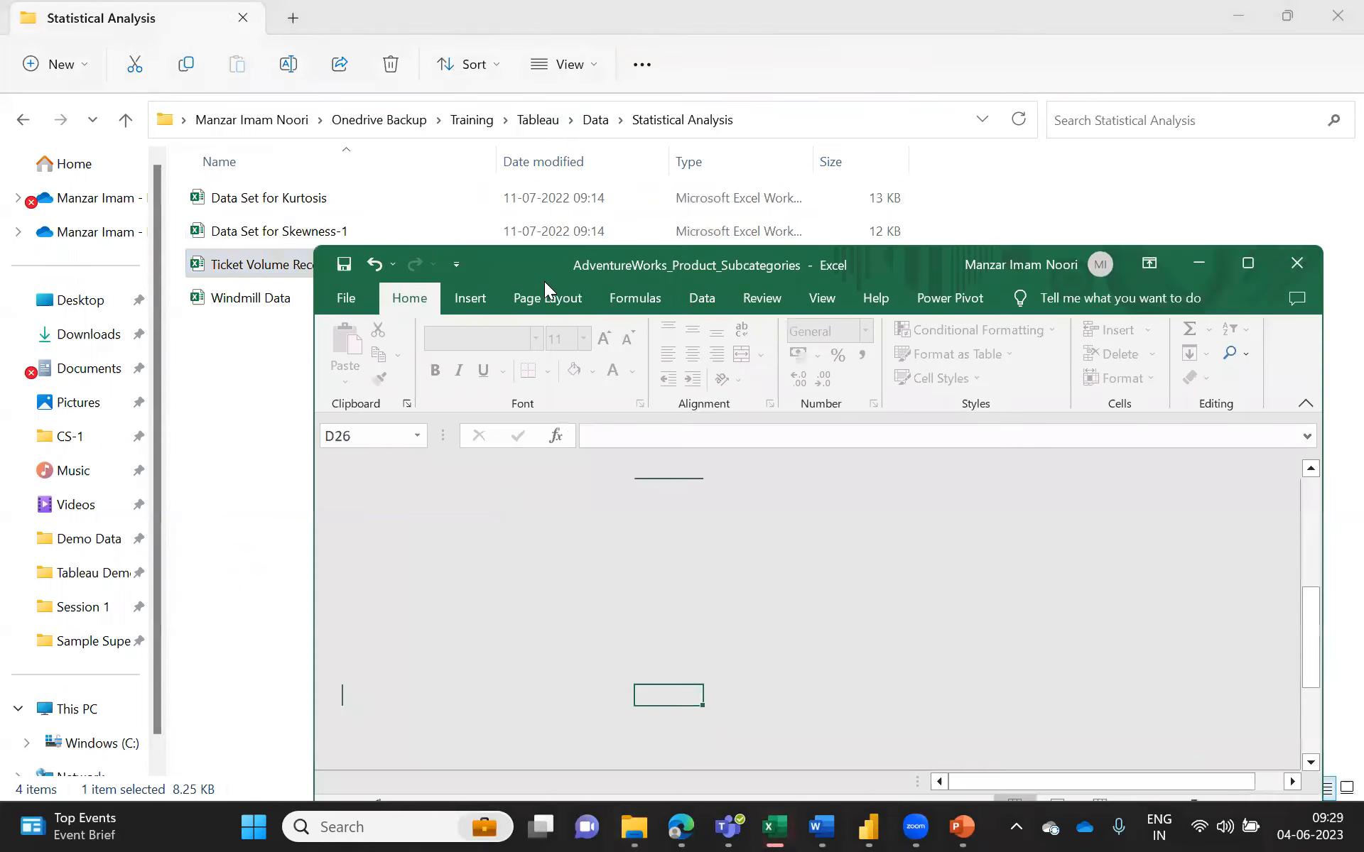
# - Close the AdventureWorks_Product_Subcategories workbook and maximize the Ticket Volume Received and Processed workbook
pyautogui.click(1245, 262)
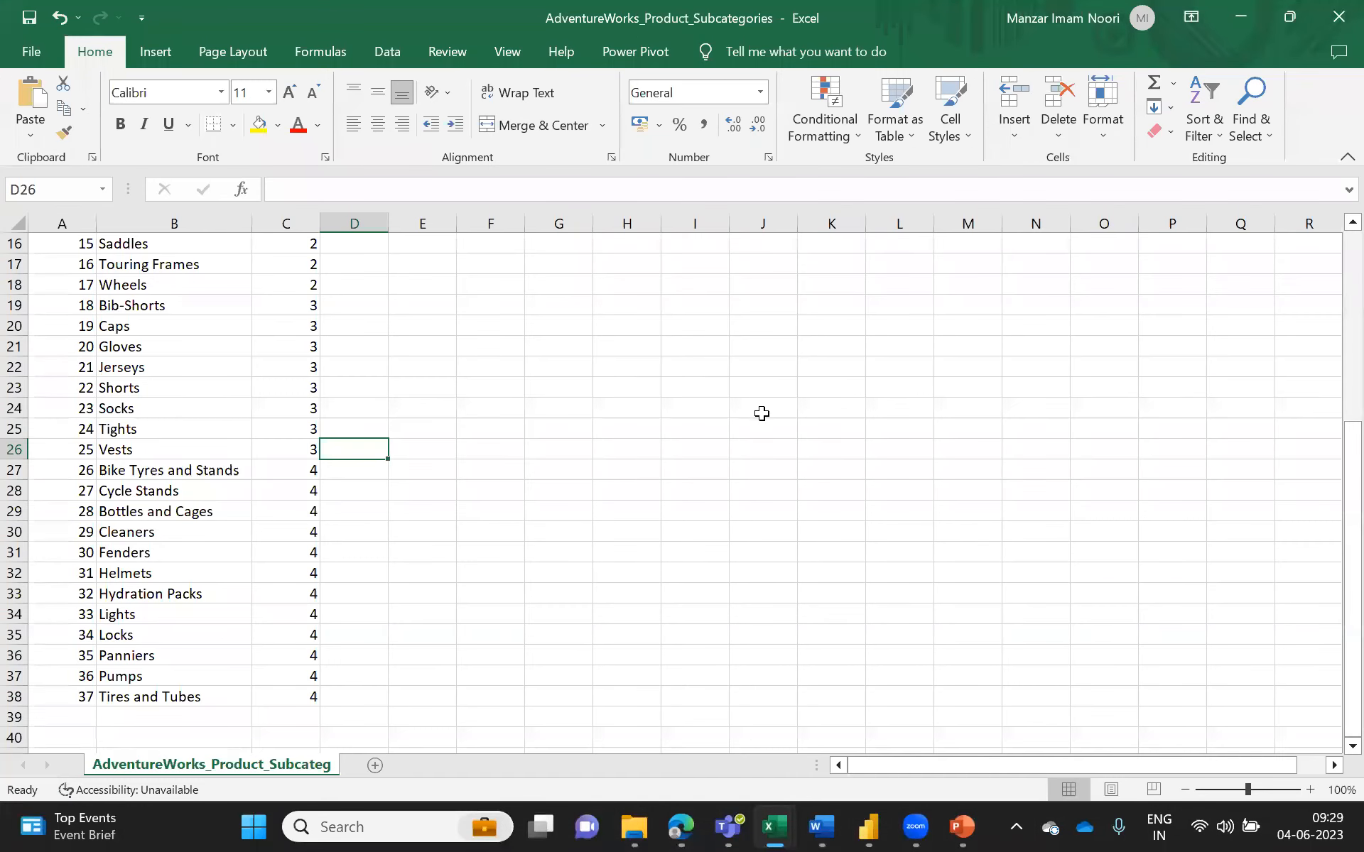
pyautogui.click(937, 388)
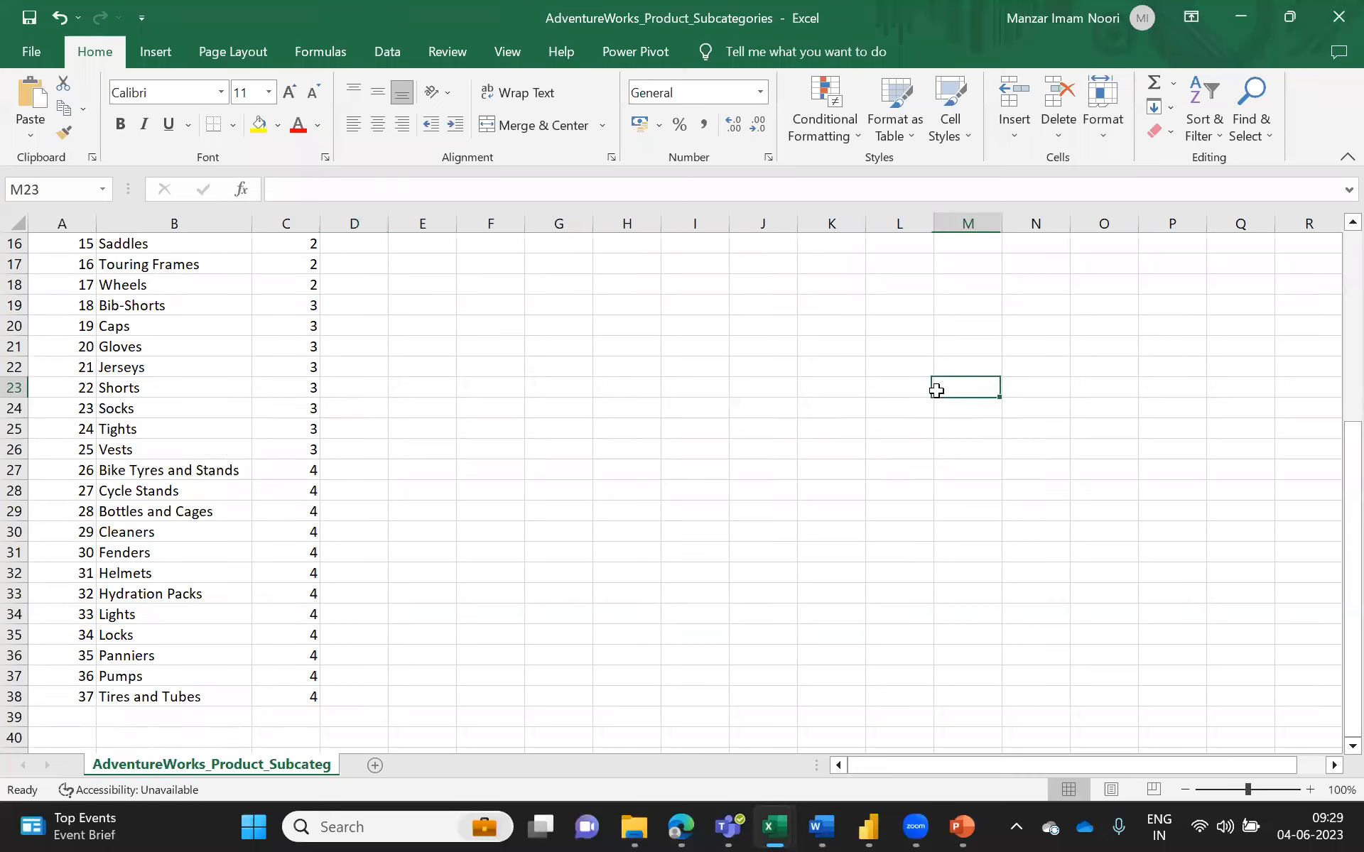
pyautogui.click(1333, 22)
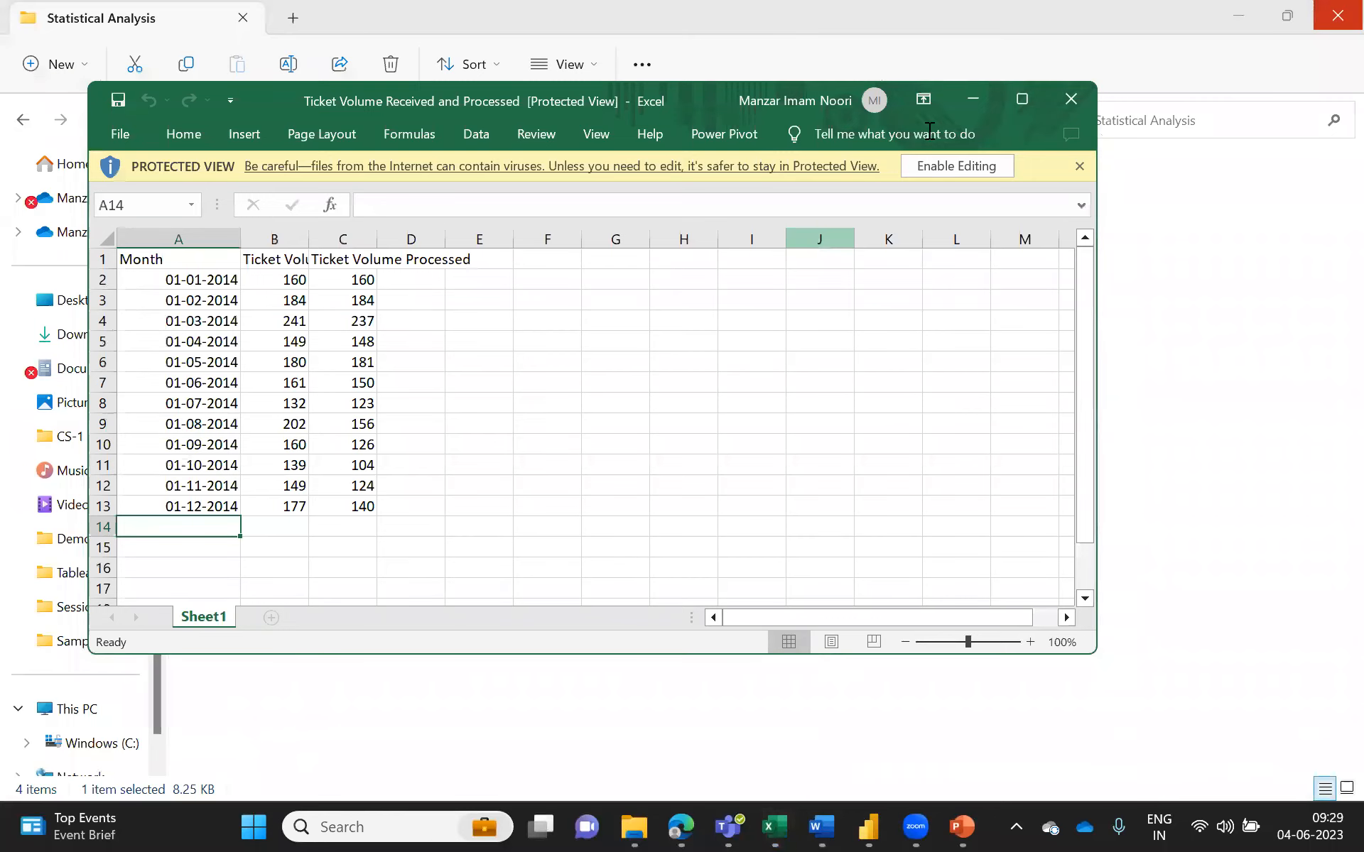
pyautogui.click(1021, 100)
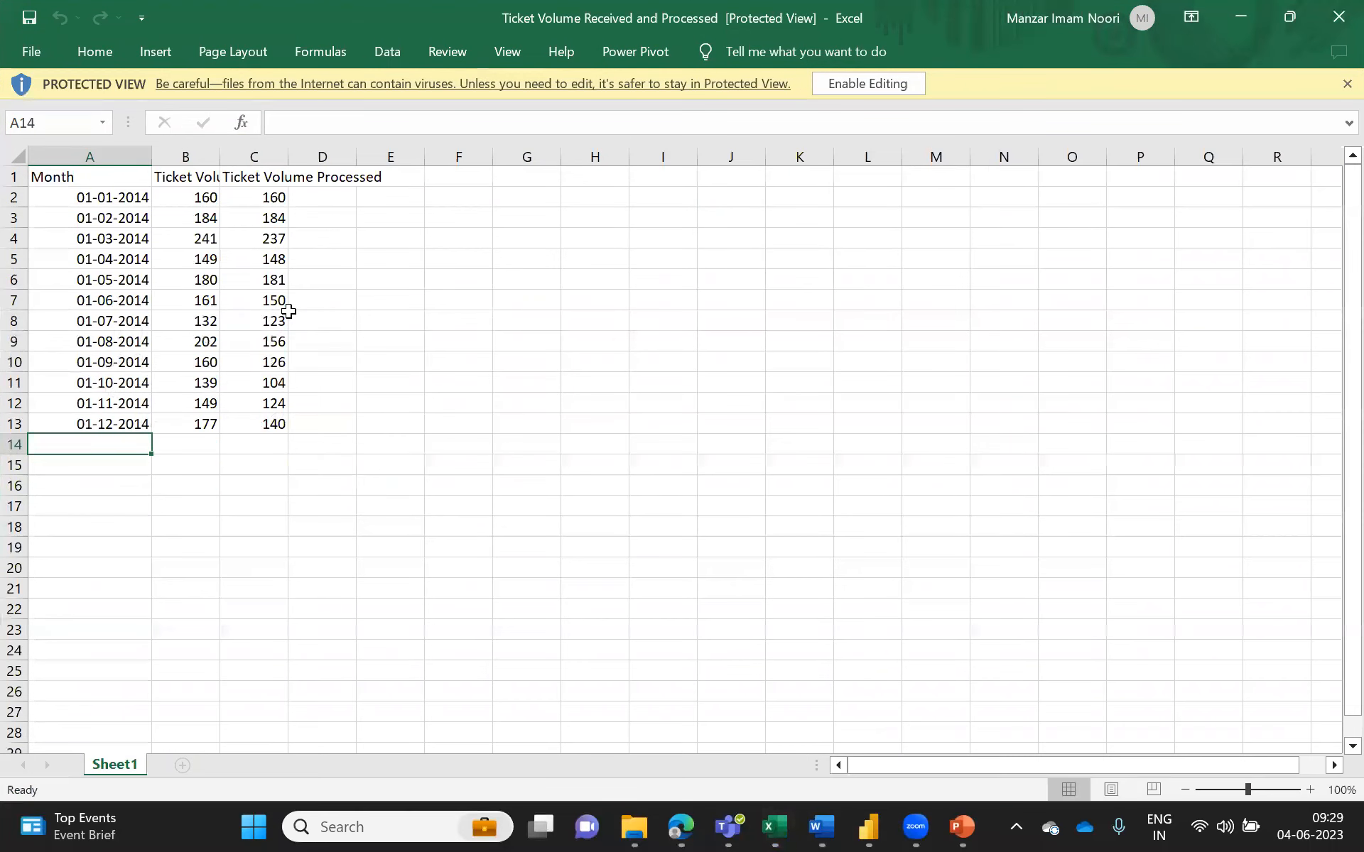
# - Auto-fit the widths of all columns in the ticket volume sheet
pyautogui.click(20, 161)
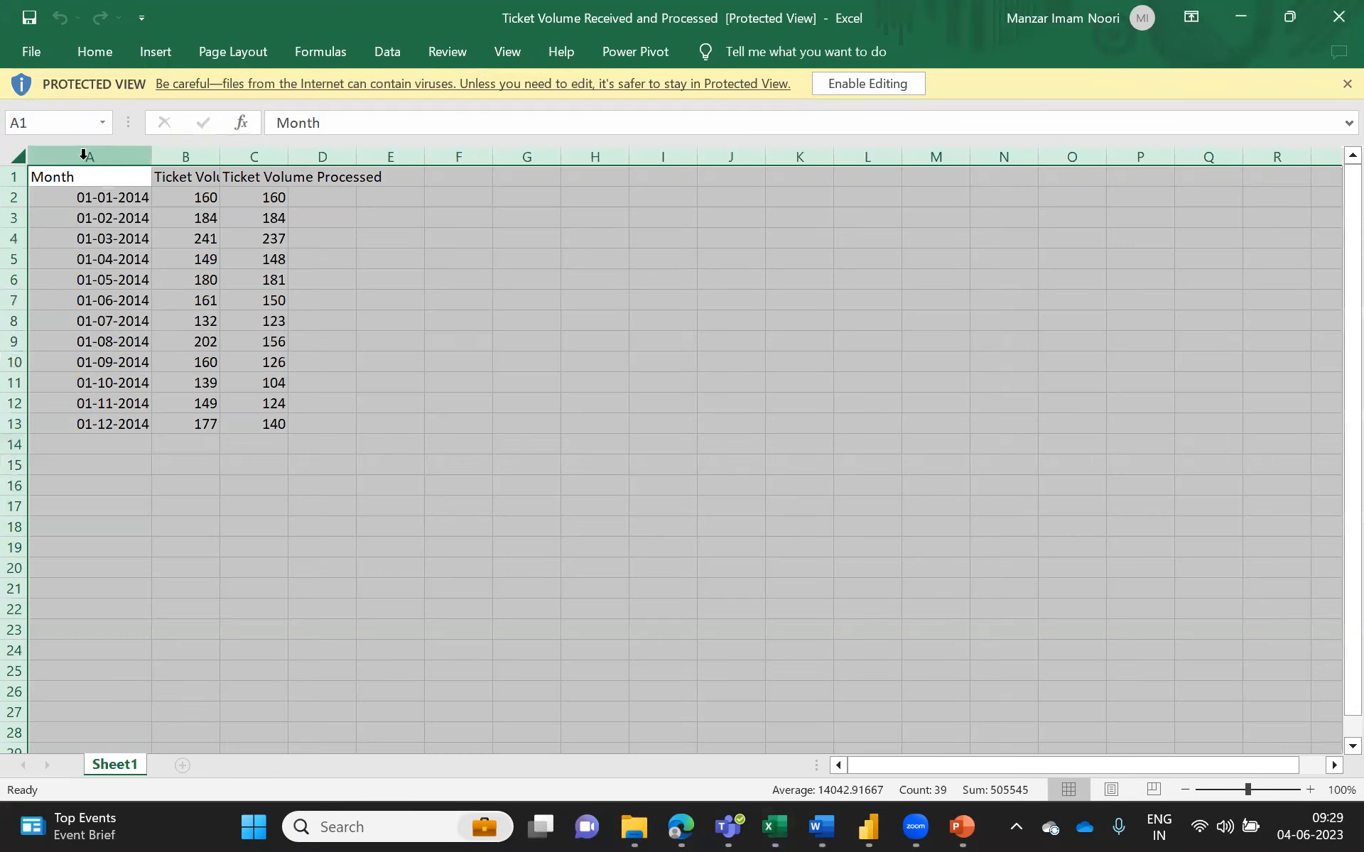
pyautogui.doubleClick(151, 159)
pyautogui.click(151, 159)
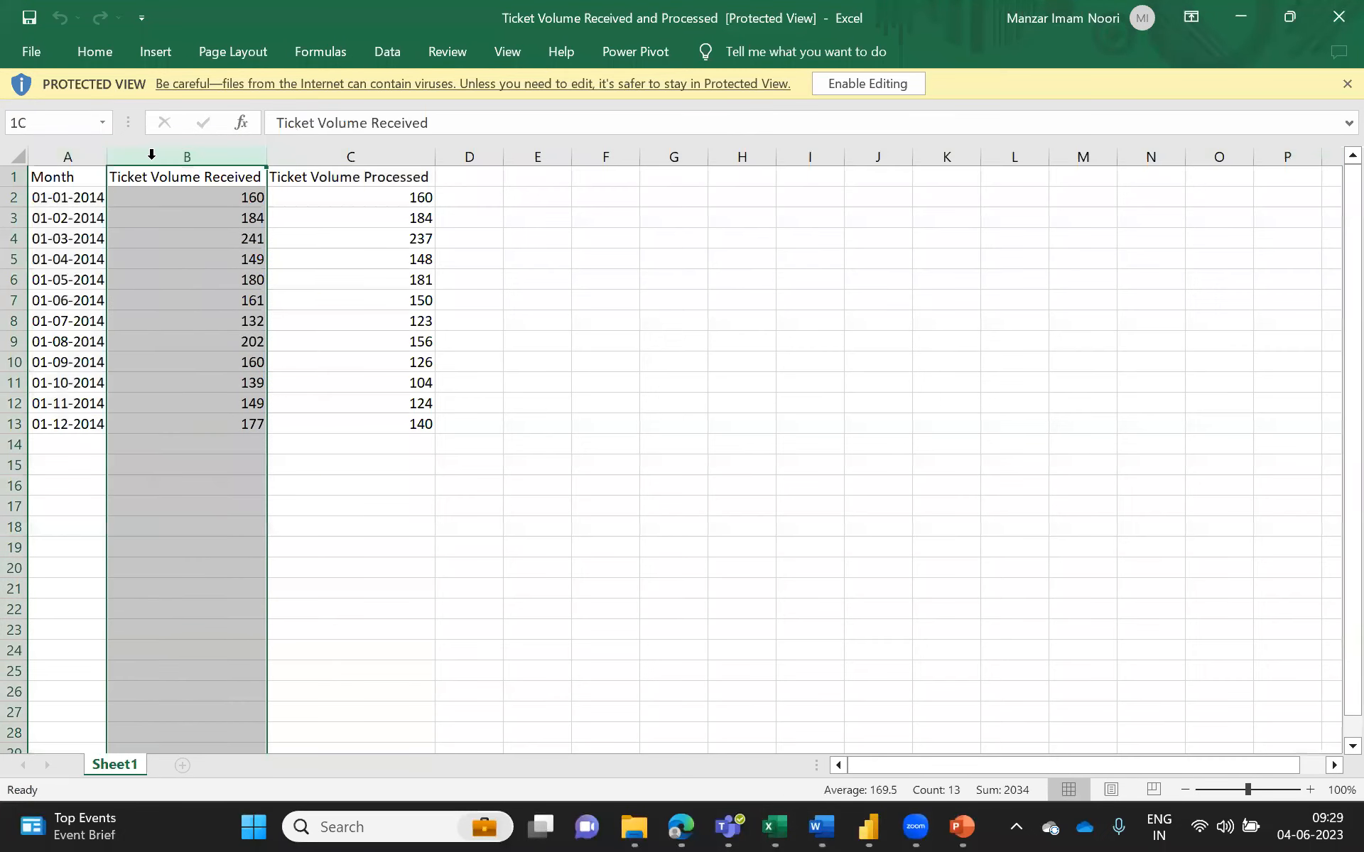
pyautogui.click(391, 266)
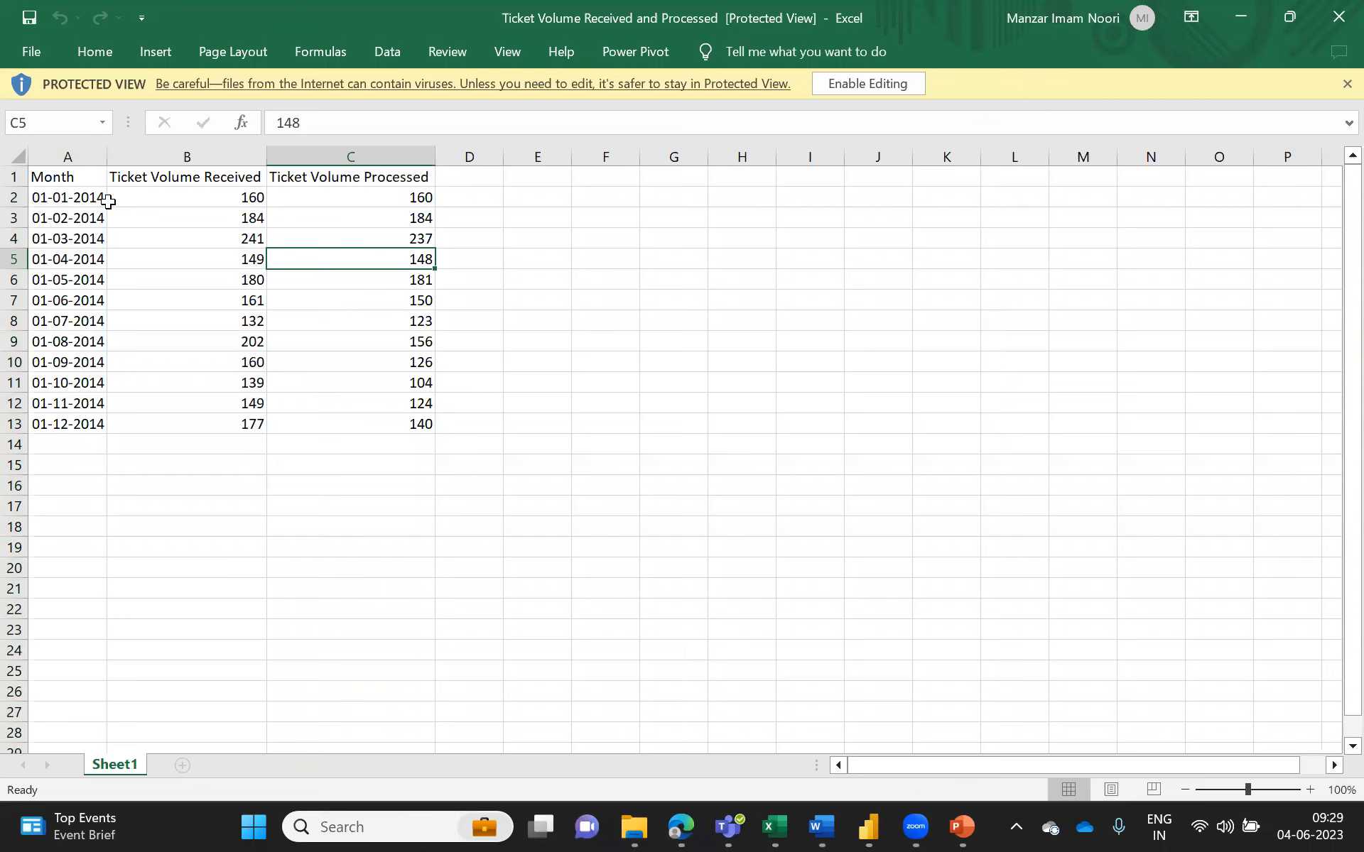
# - Examine the whole ticket volume table, its December 2014 row, and the numeric values under both volume headers
pyautogui.click(81, 178)
pyautogui.moveTo(80, 177); pyautogui.dragTo(374, 421)
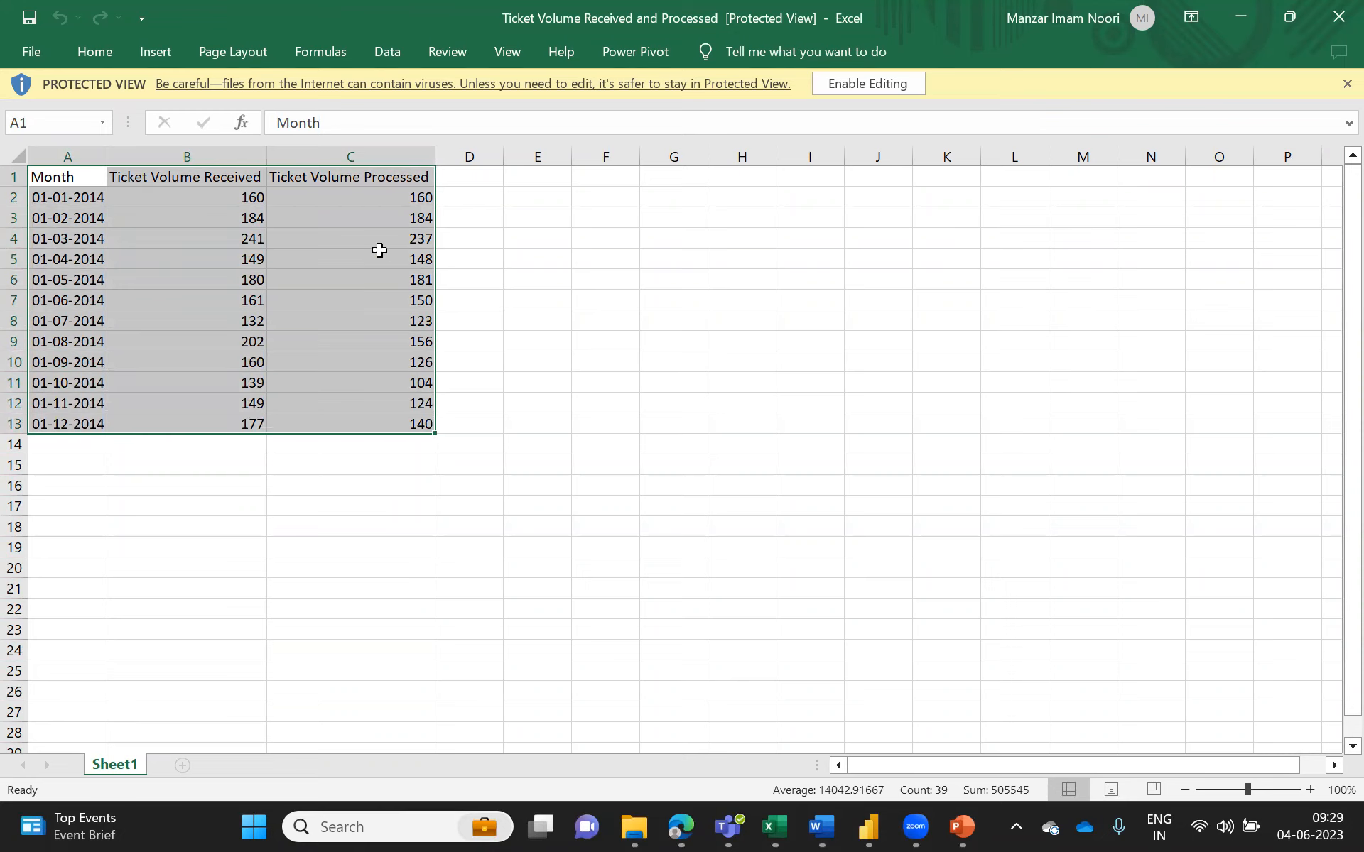
pyautogui.click(232, 464)
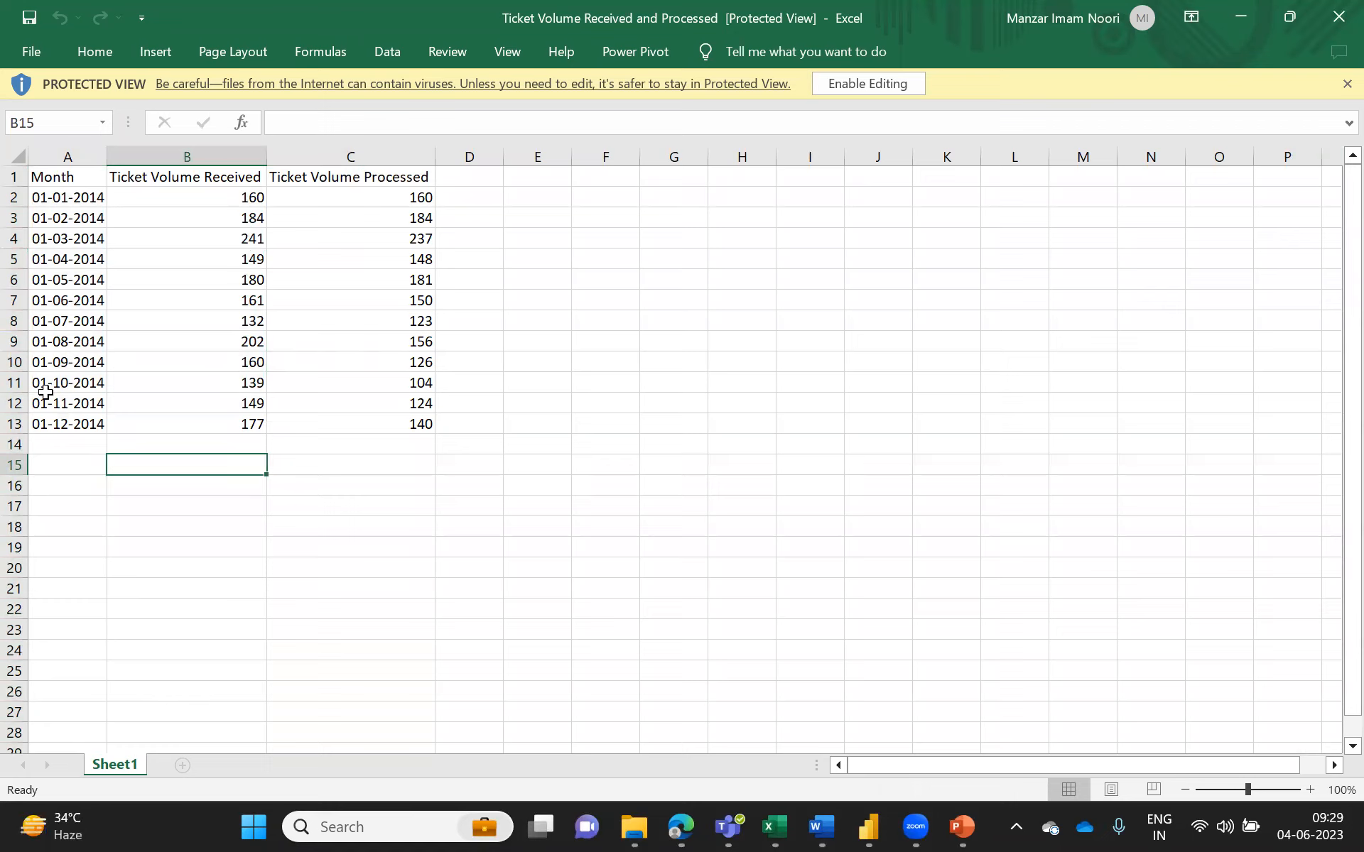
pyautogui.click(15, 424)
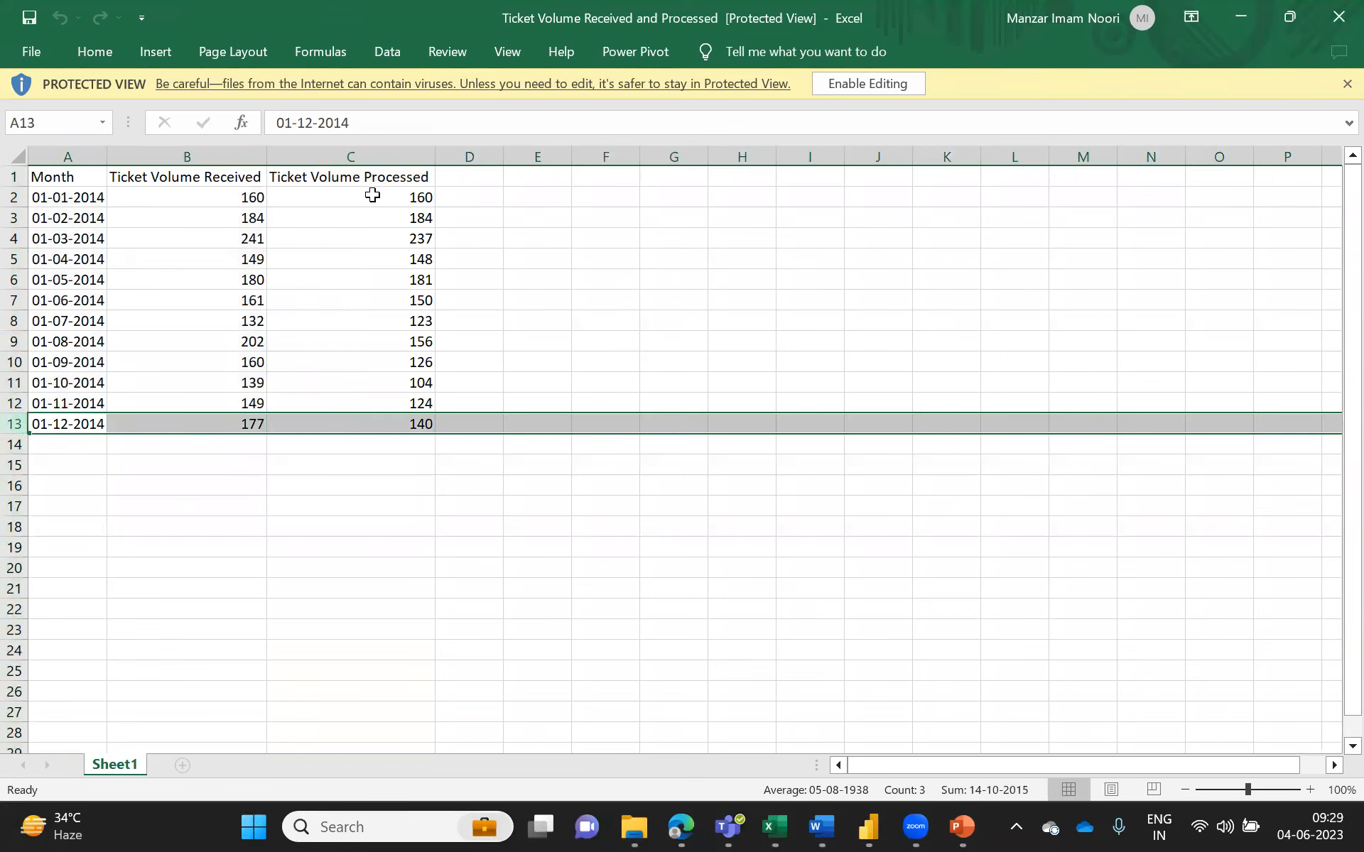
pyautogui.moveTo(236, 197); pyautogui.dragTo(390, 406)
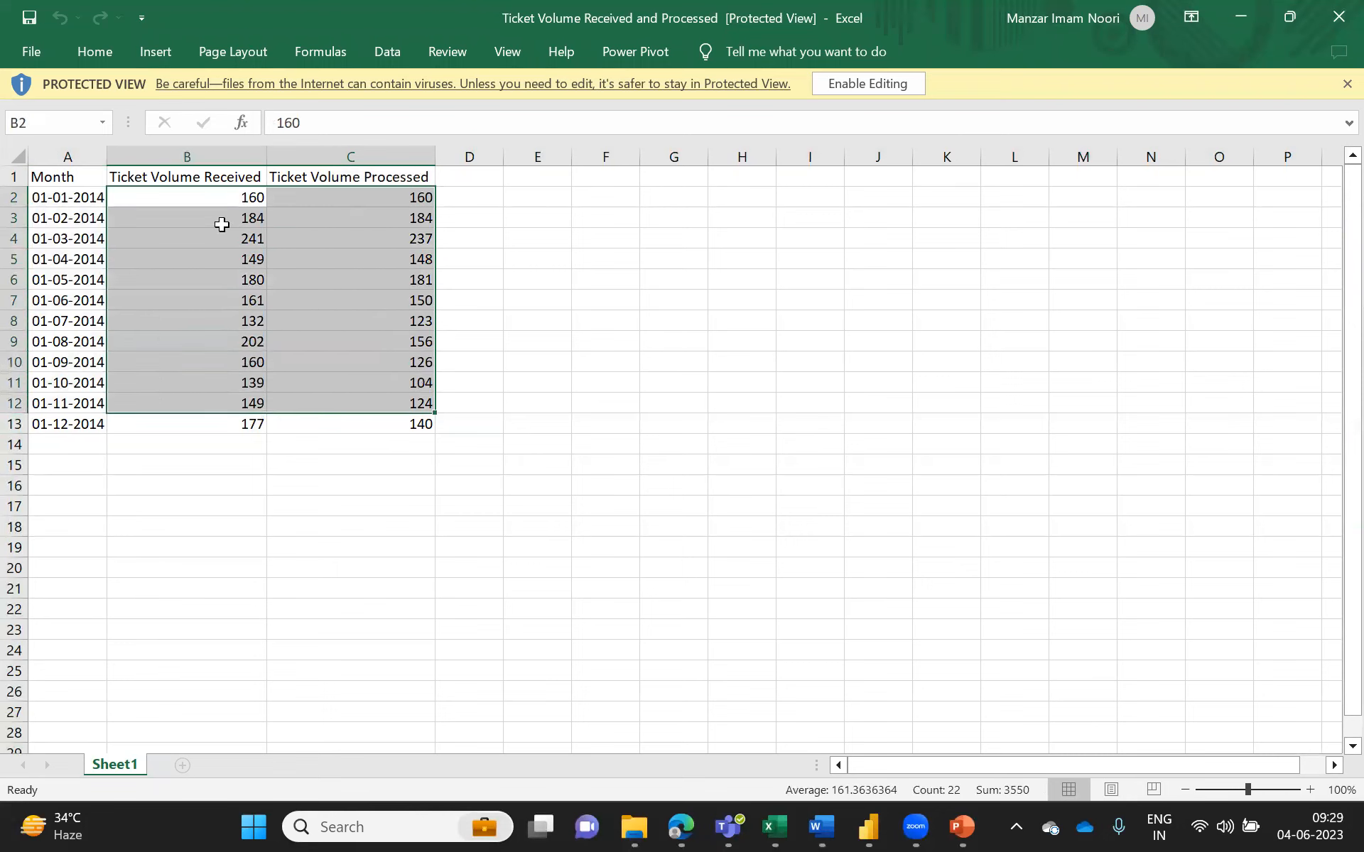
# - Compare the Ticket Volume Received and Ticket Volume Processed columns against the monthly dates
pyautogui.click(200, 182)
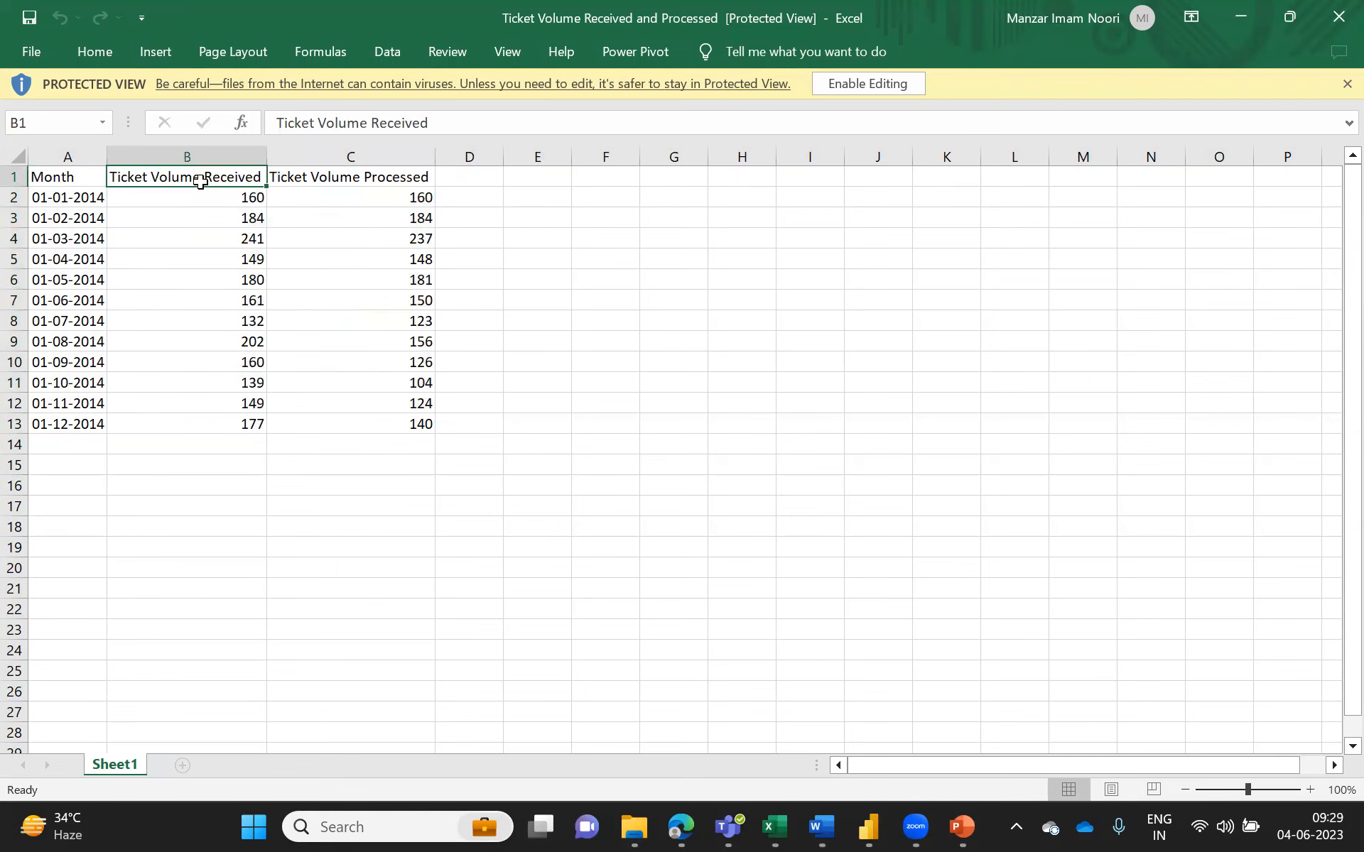
pyautogui.click(358, 179)
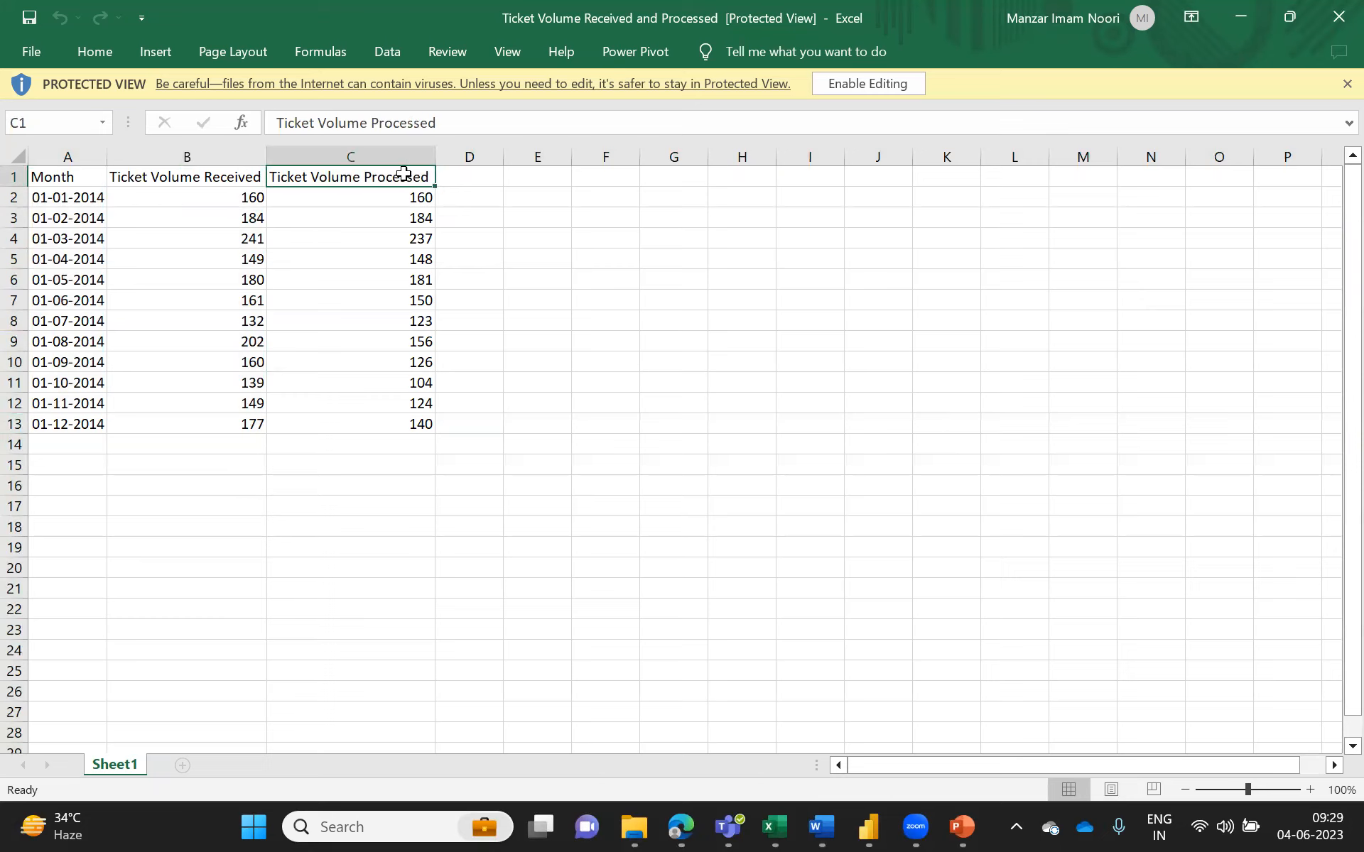
pyautogui.click(232, 177)
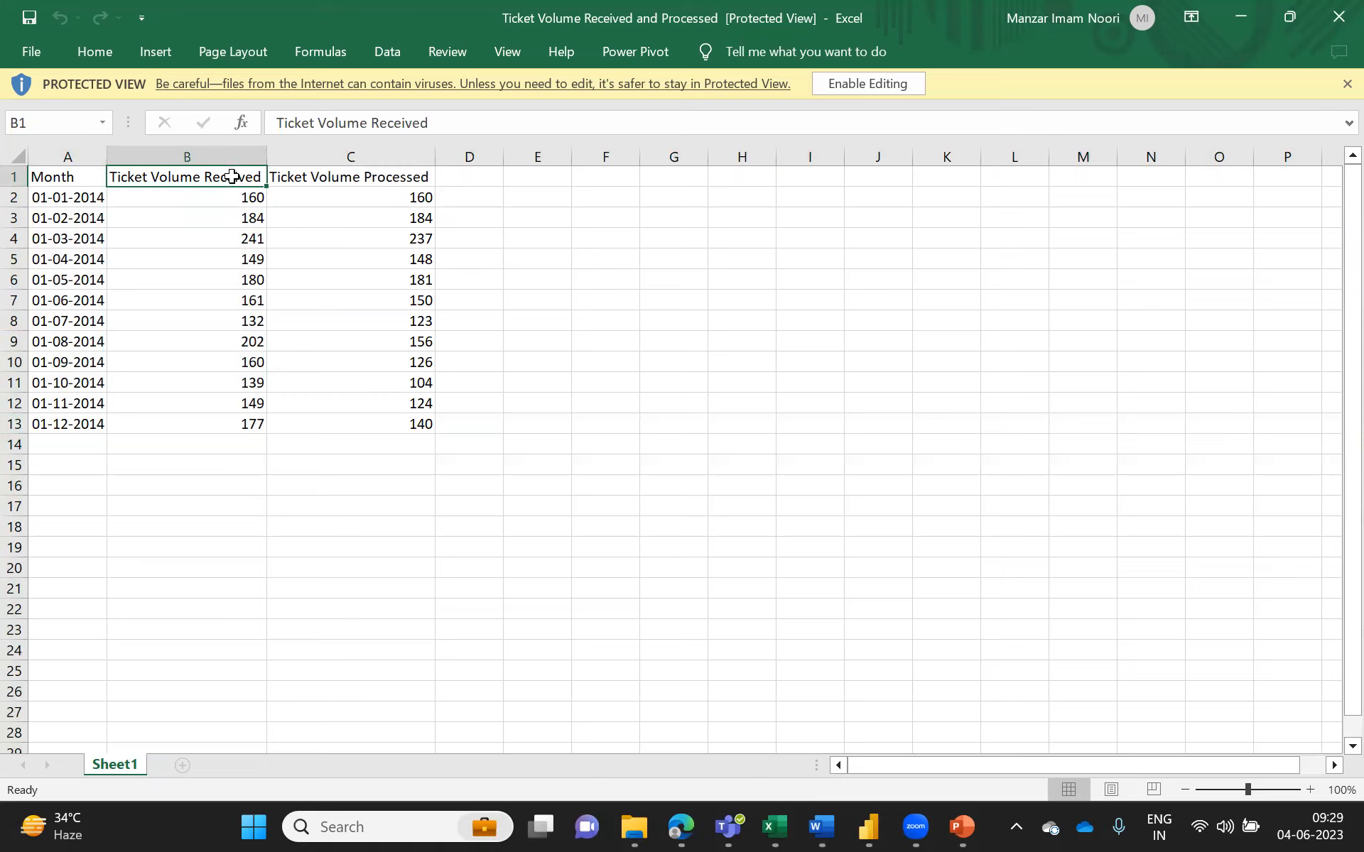
pyautogui.click(50, 201)
pyautogui.click(69, 216)
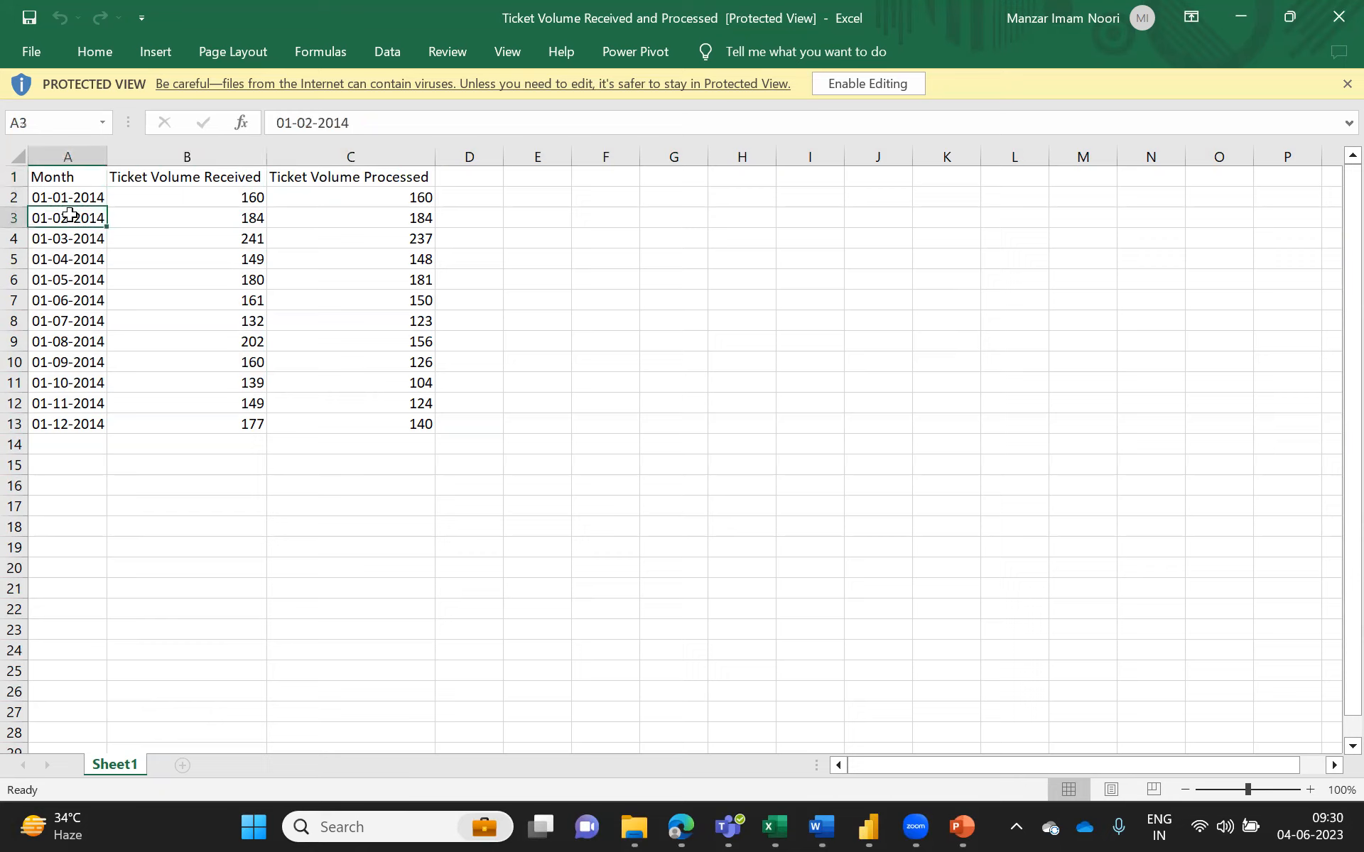
pyautogui.click(80, 237)
pyautogui.click(81, 260)
pyautogui.click(95, 200)
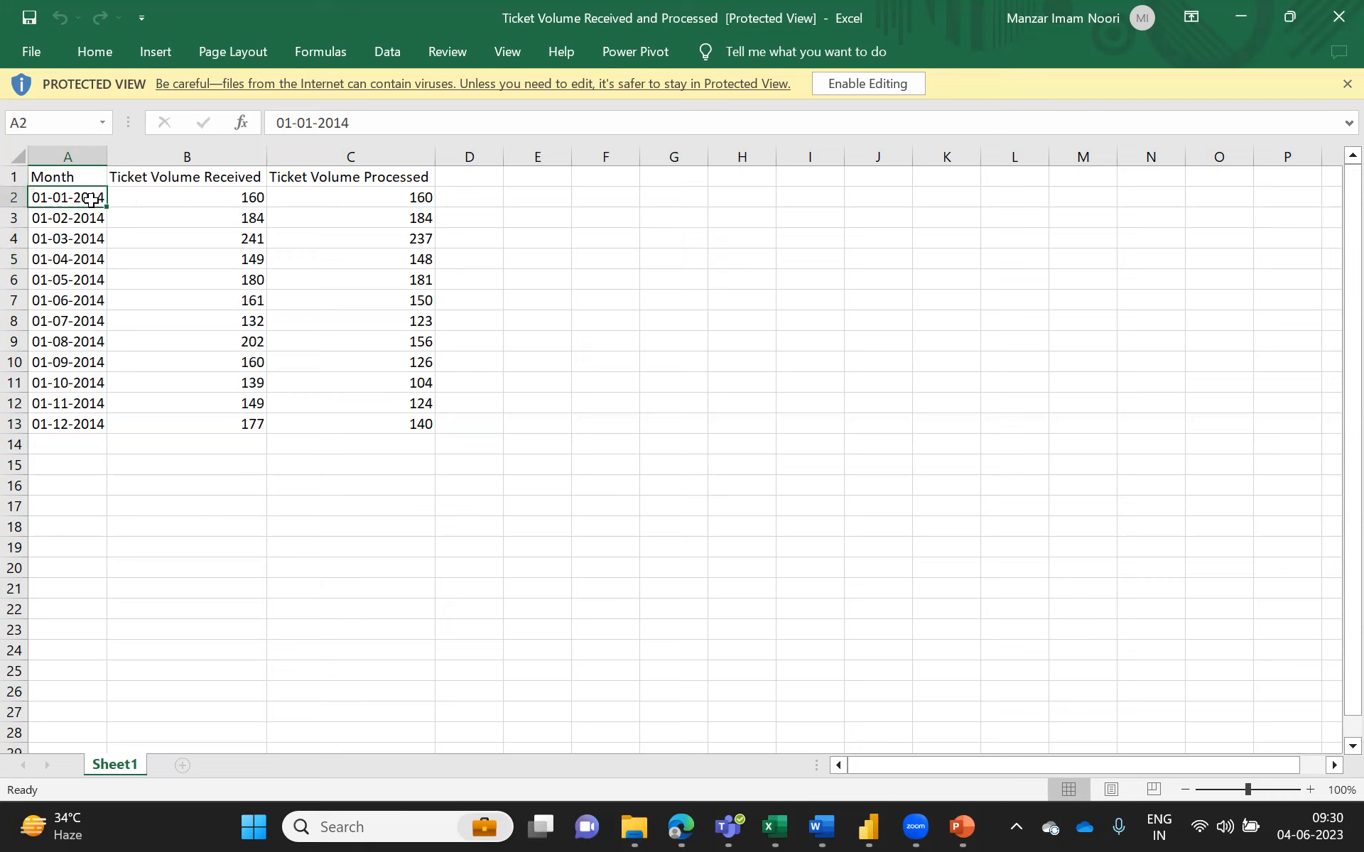
pyautogui.click(239, 155)
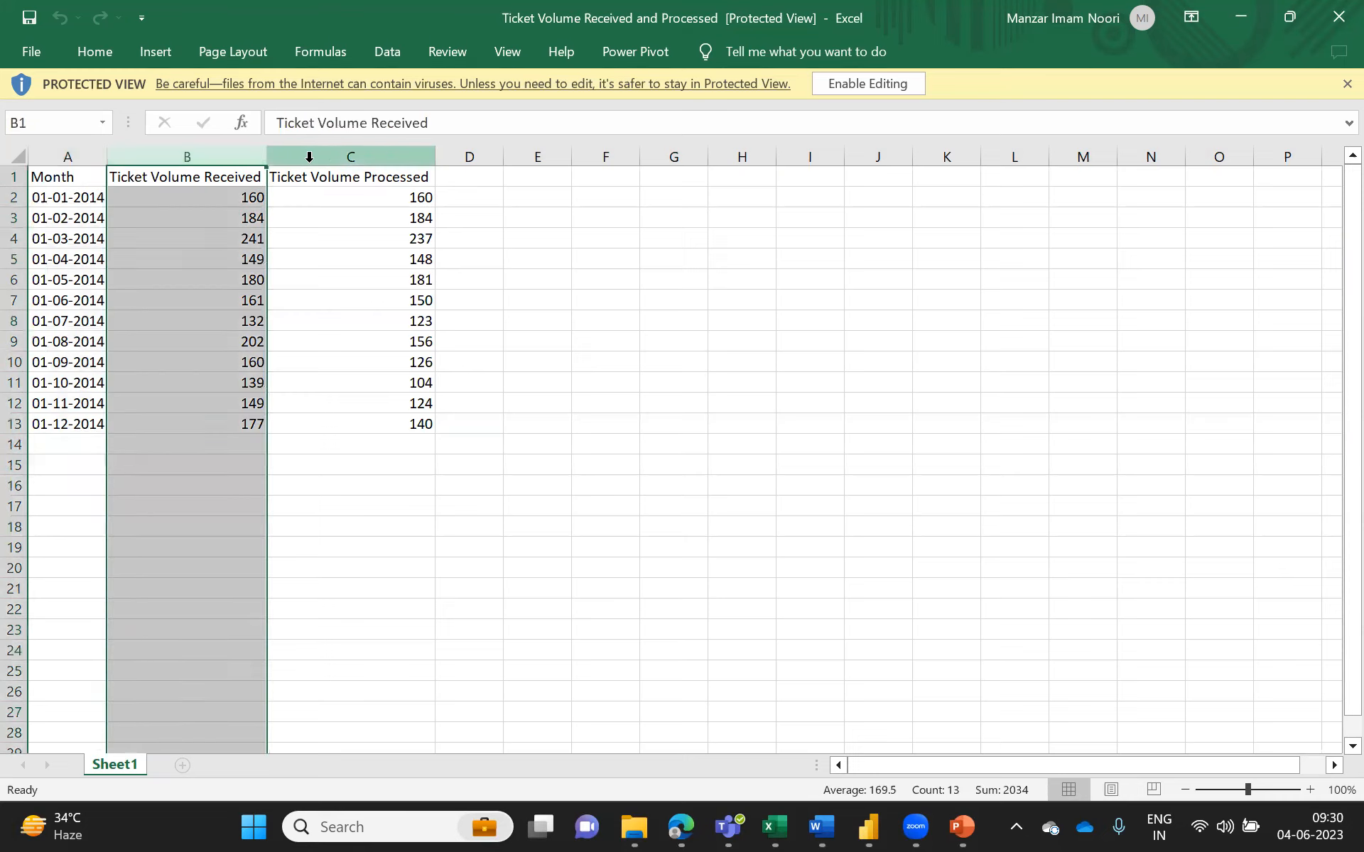
pyautogui.click(351, 157)
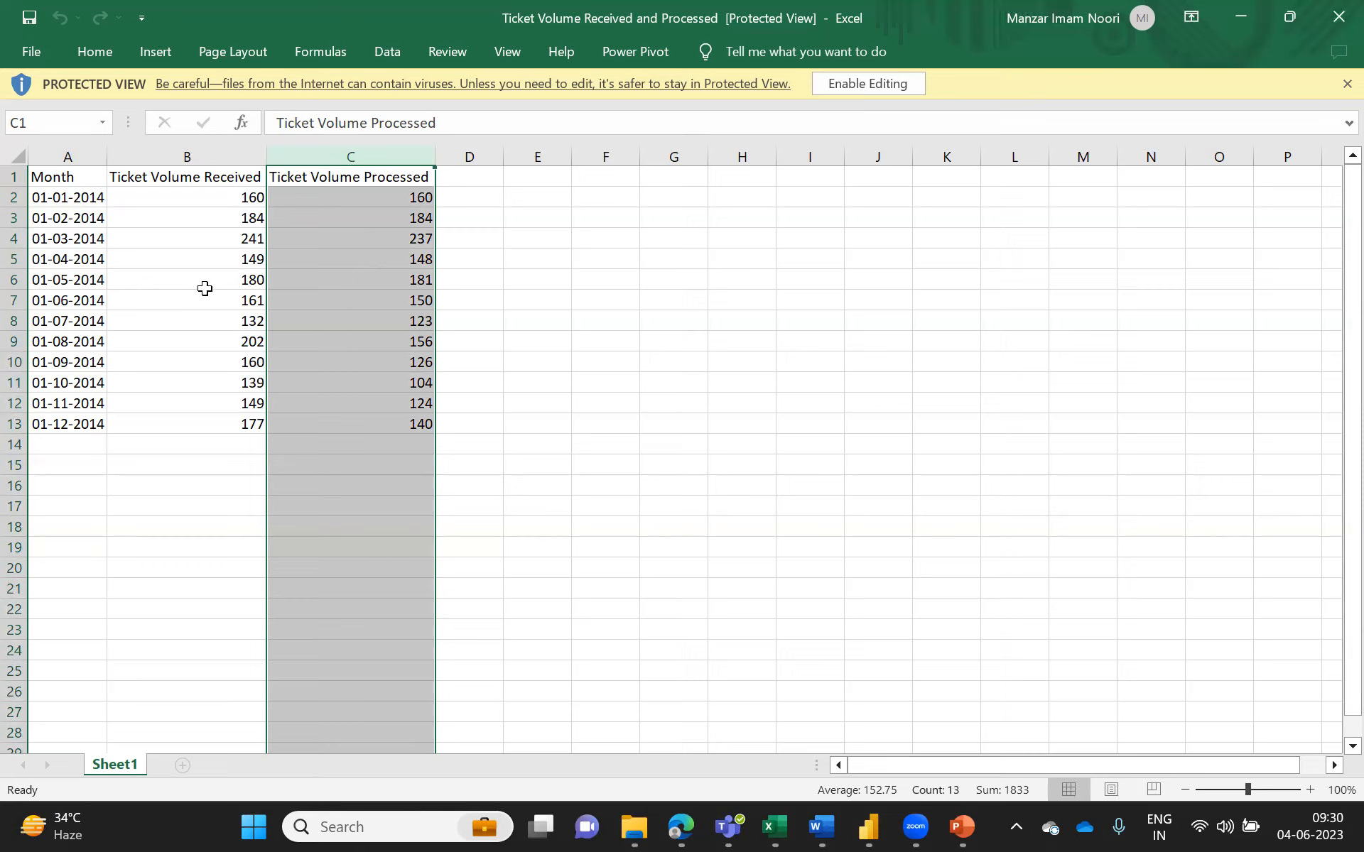
pyautogui.click(321, 287)
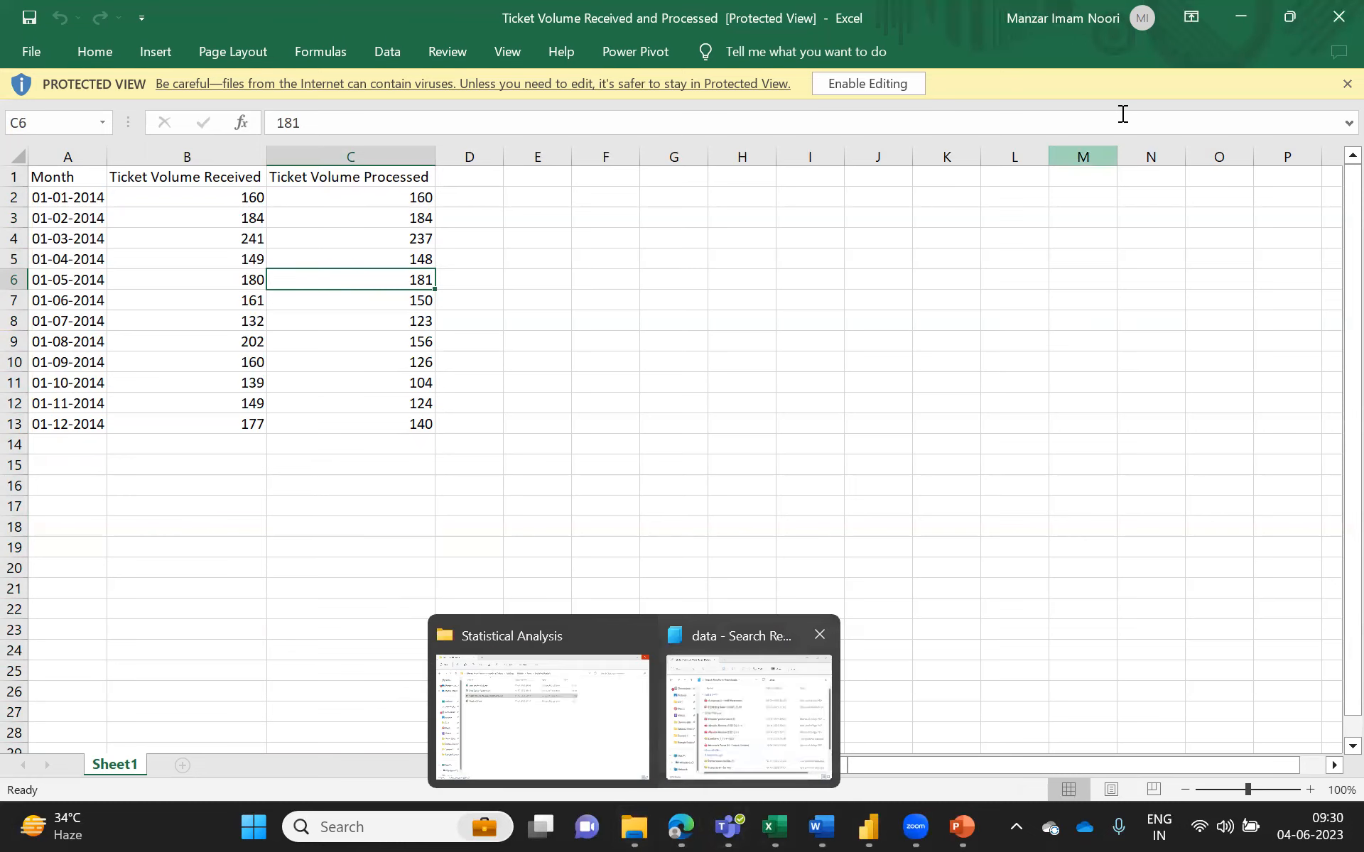
# - Minimize all open windows, including the workbook, presentation, Power BI report and folder windows, to show the desktop
pyautogui.click(1240, 24)
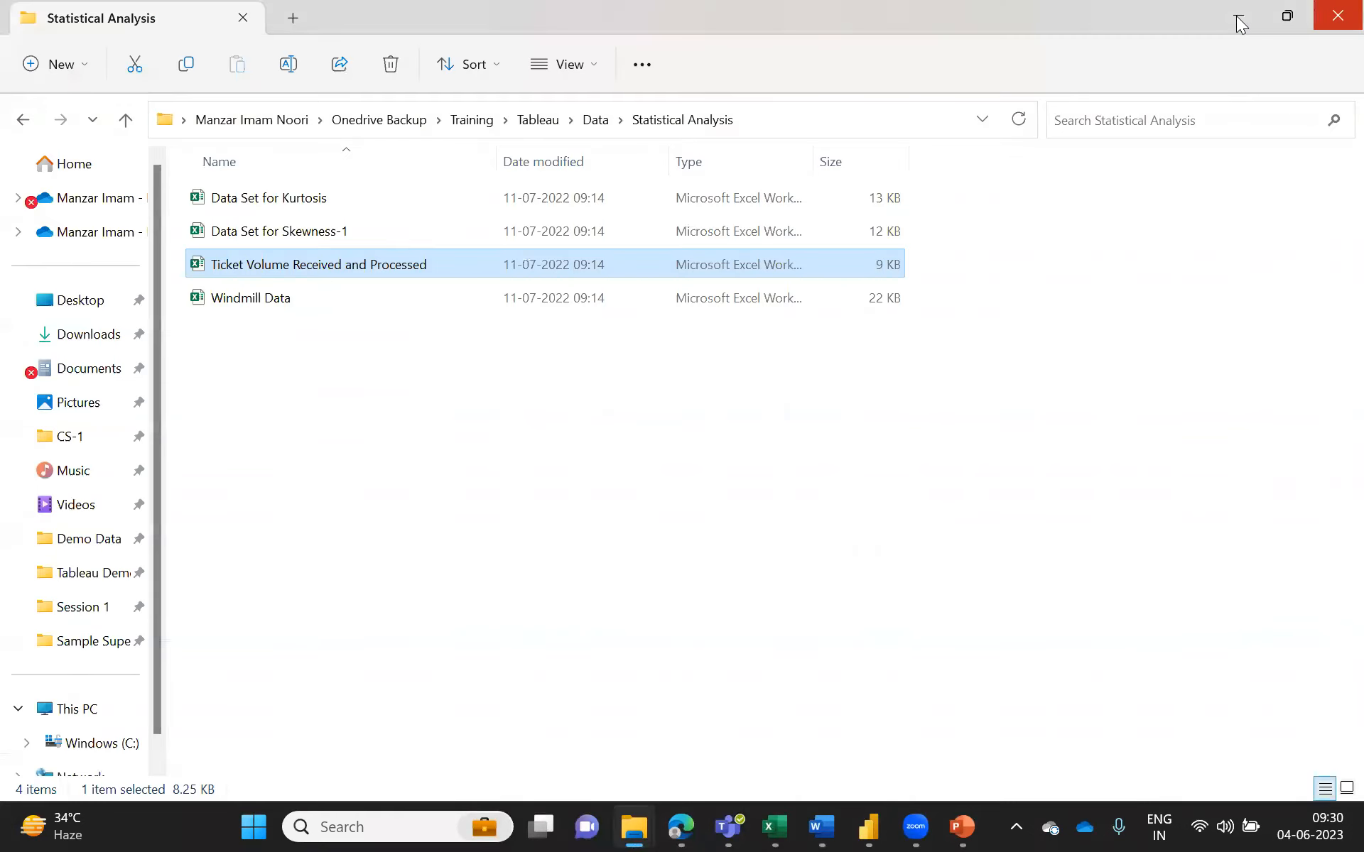
pyautogui.click(1239, 24)
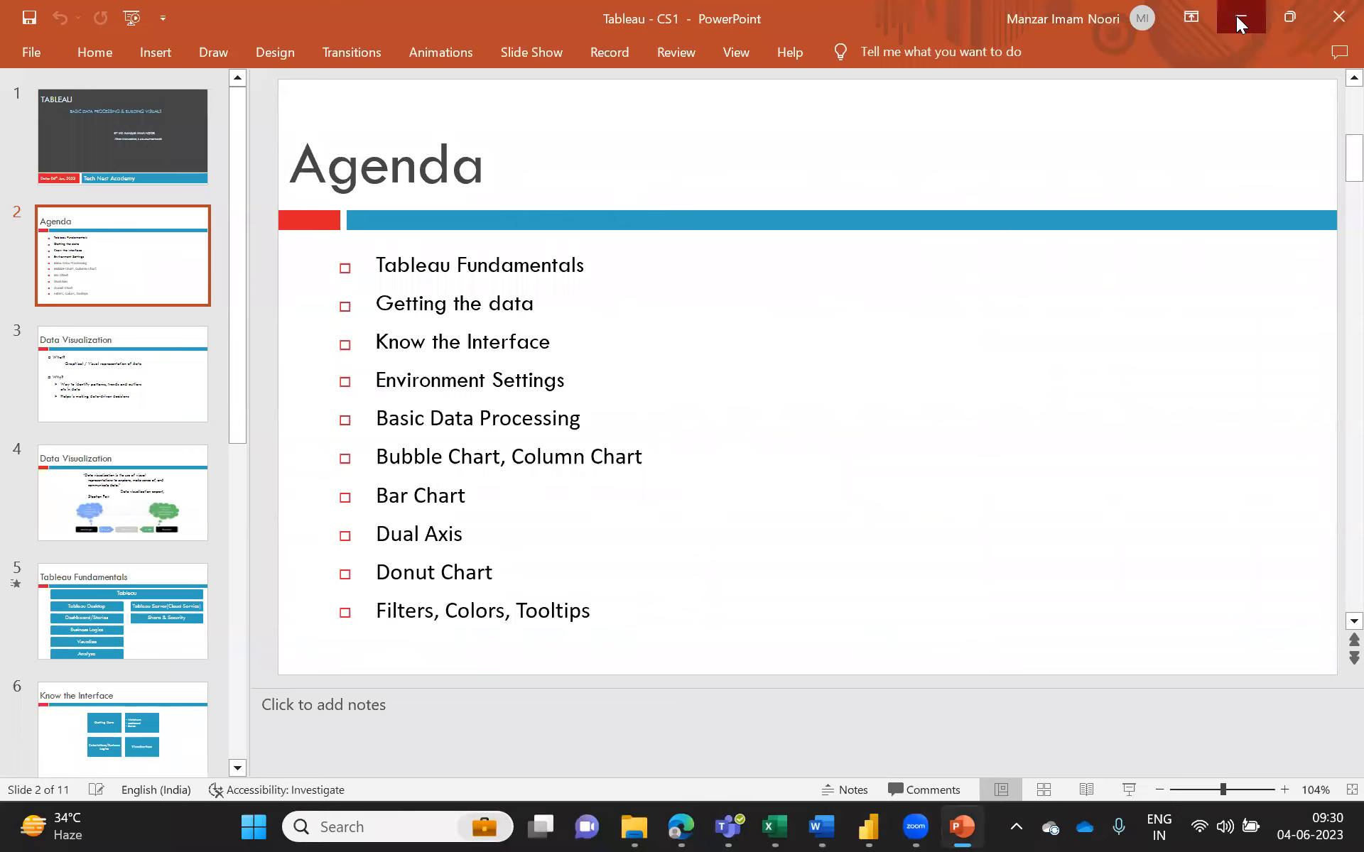
pyautogui.click(1236, 17)
pyautogui.click(1236, 16)
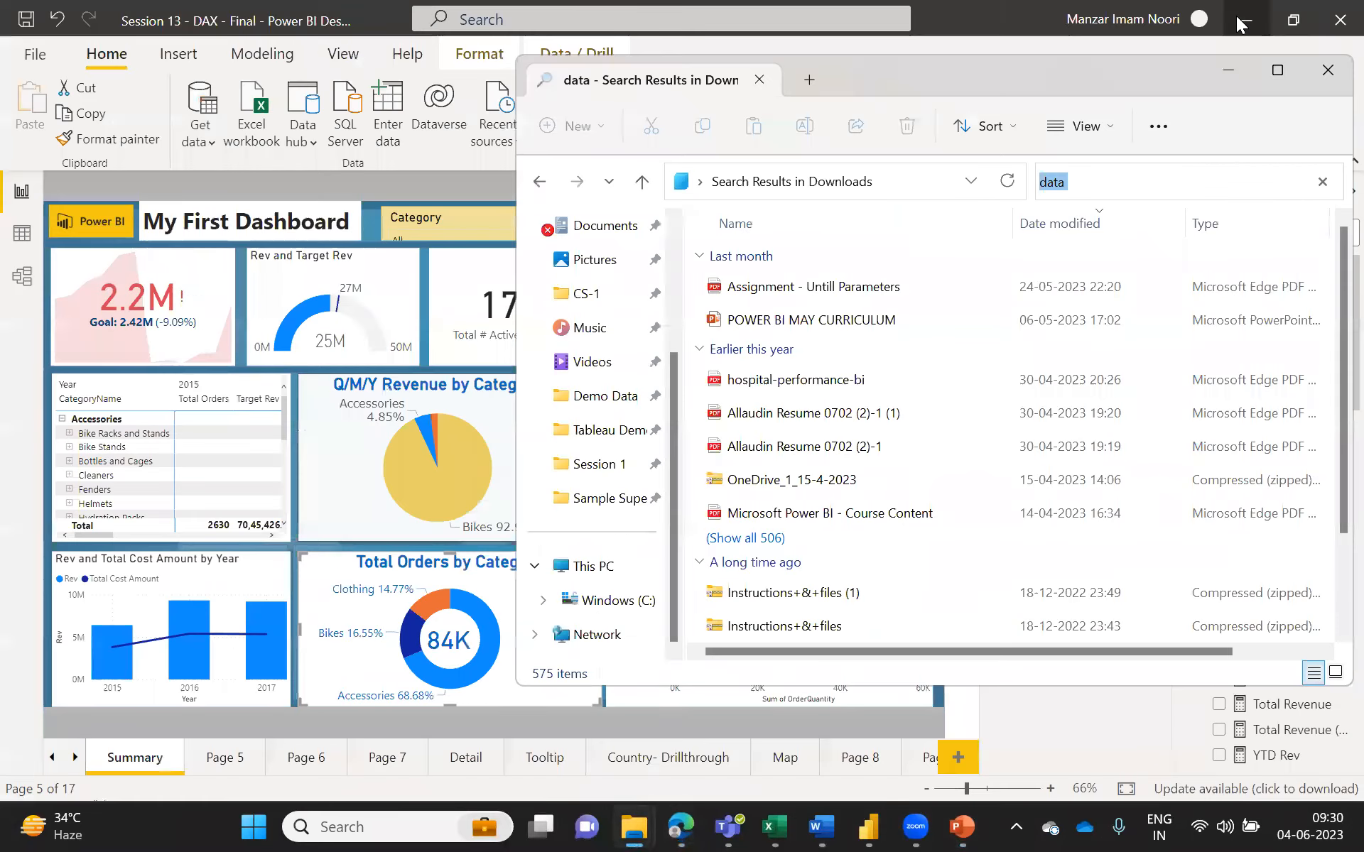
pyautogui.click(1236, 17)
pyautogui.click(1236, 17)
pyautogui.click(1237, 21)
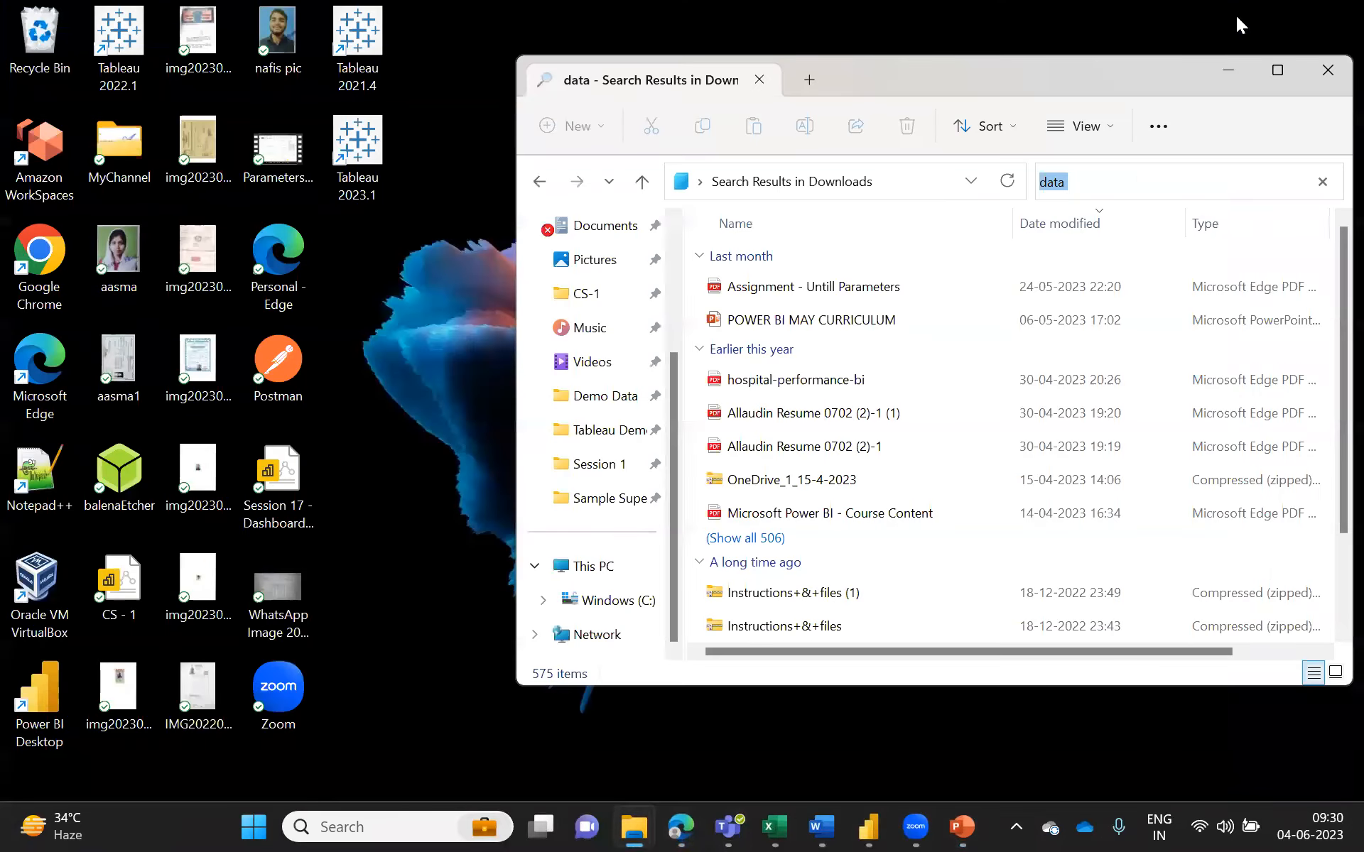
pyautogui.click(1226, 68)
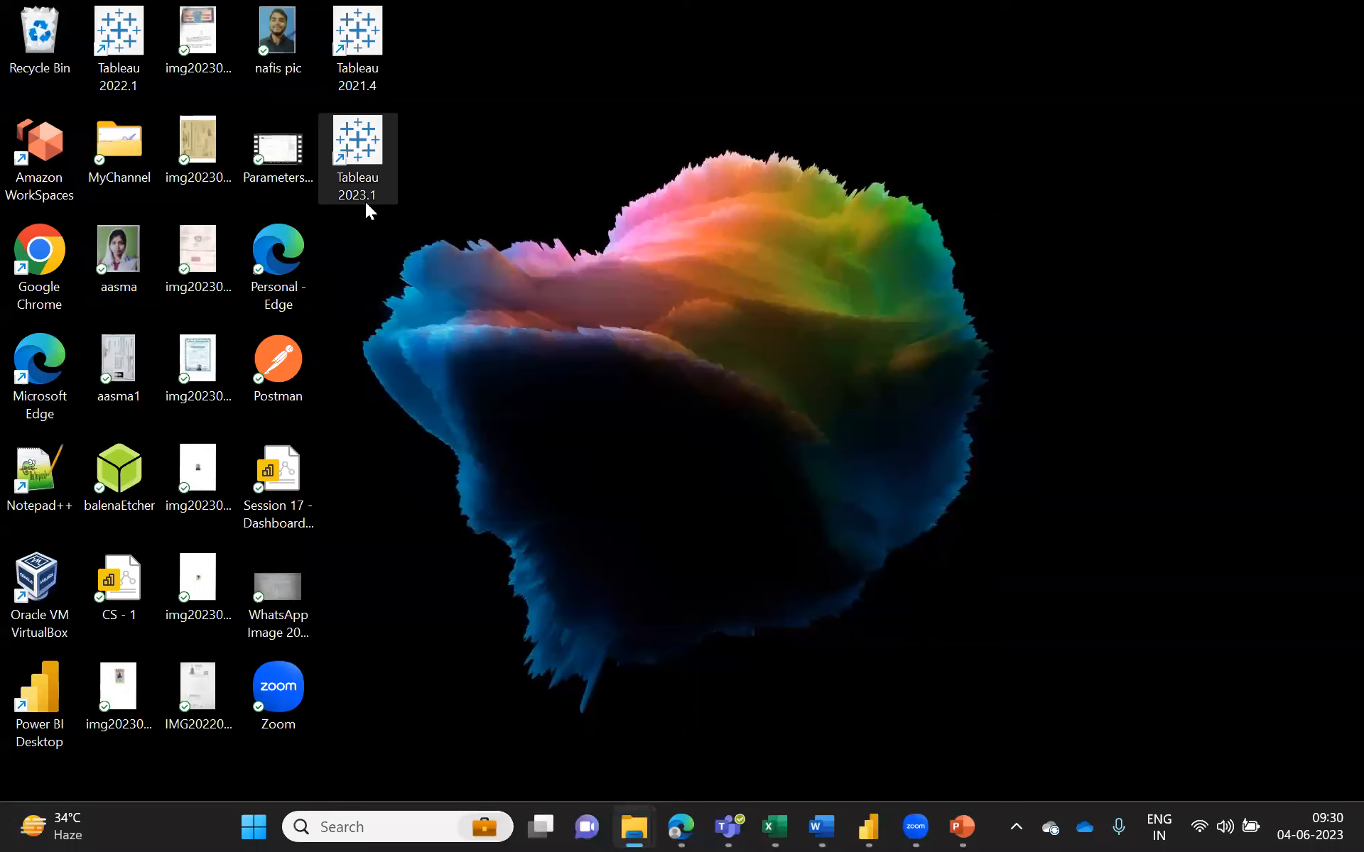
# - Launch Tableau 2023.1 from the desktop and continue the product trial
pyautogui.doubleClick(356, 139)
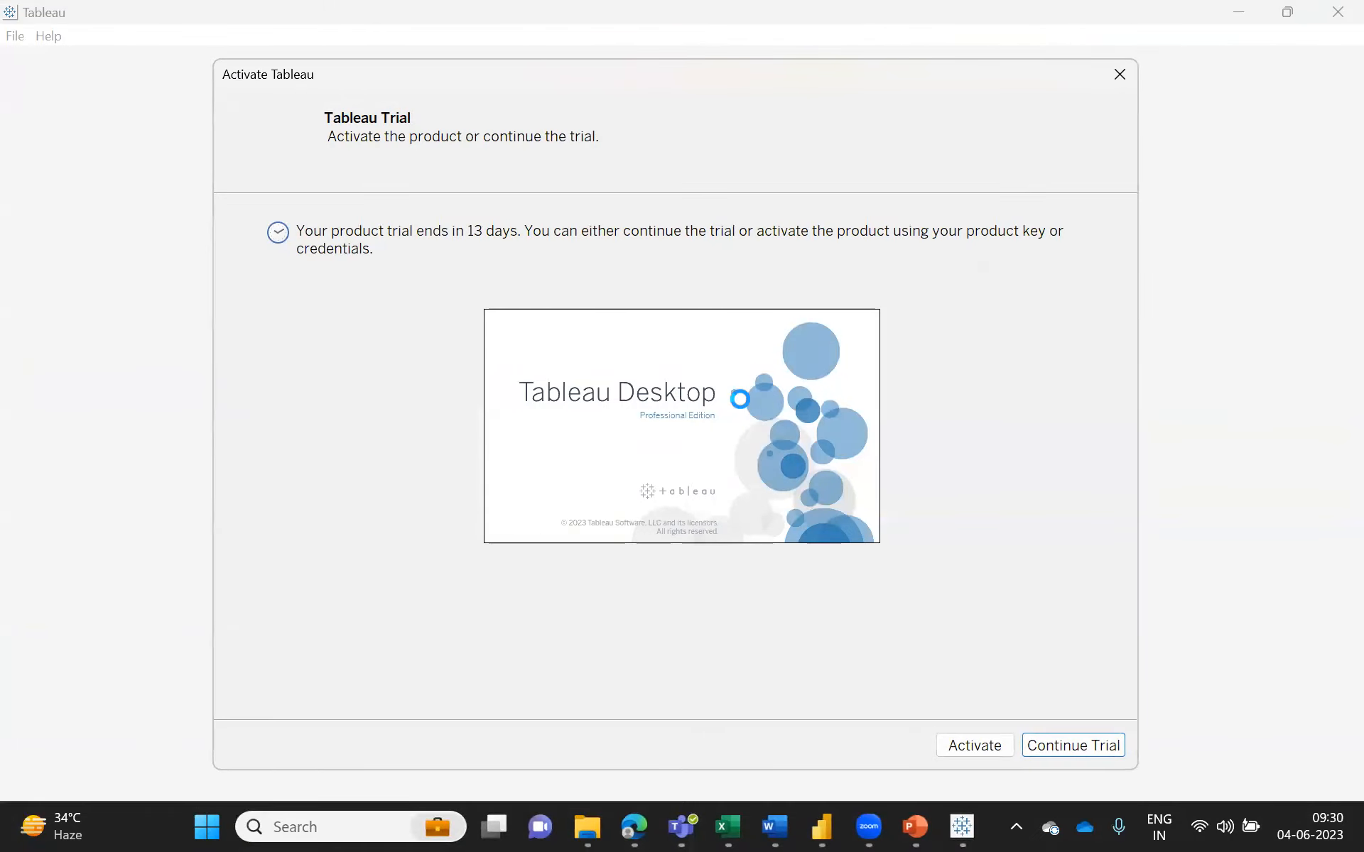
pyautogui.click(1073, 746)
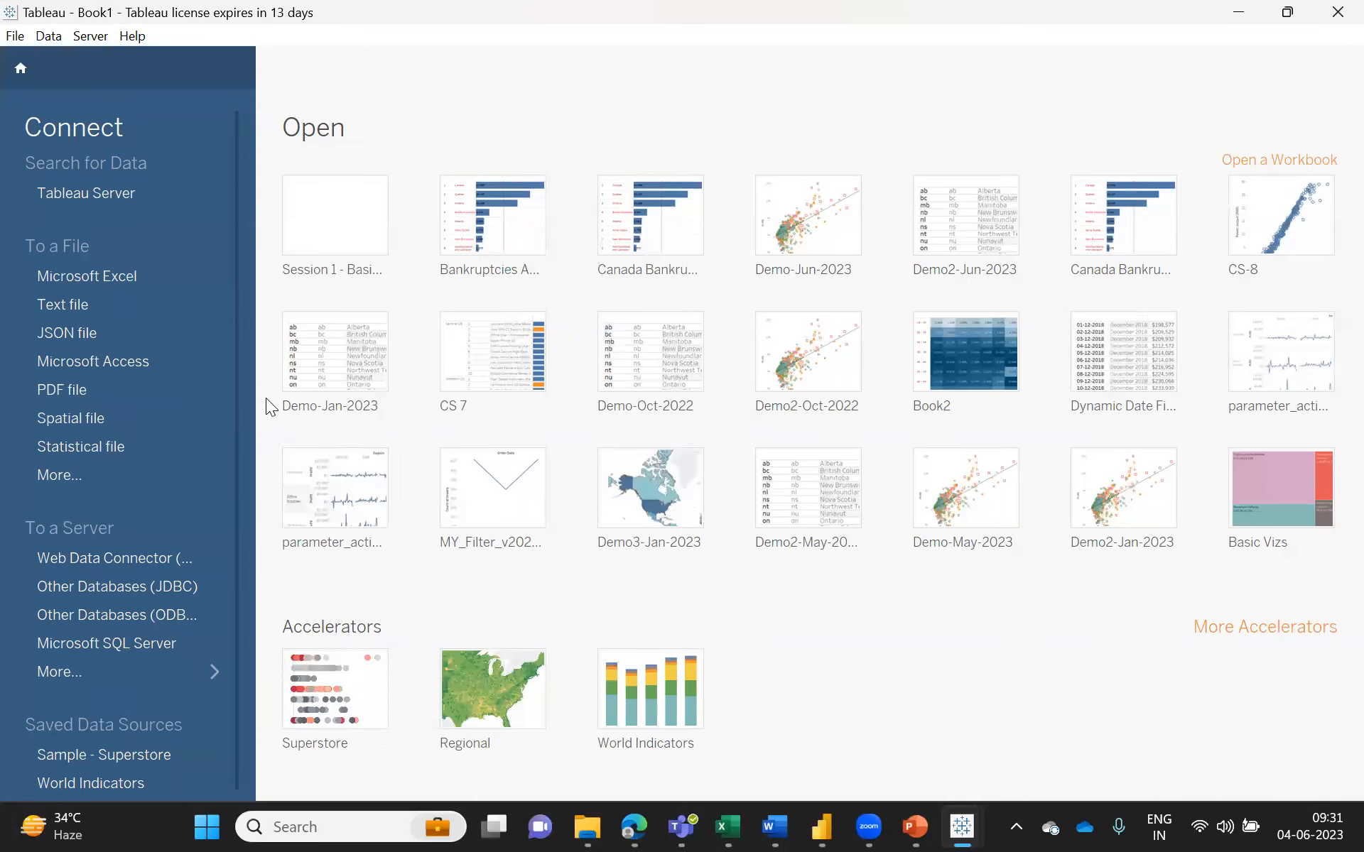
# - Connect to the Excel file Ticket Volume Received and Processed in the Statistical Analysis folder and open worksheet Sheet 1
pyautogui.click(88, 280)
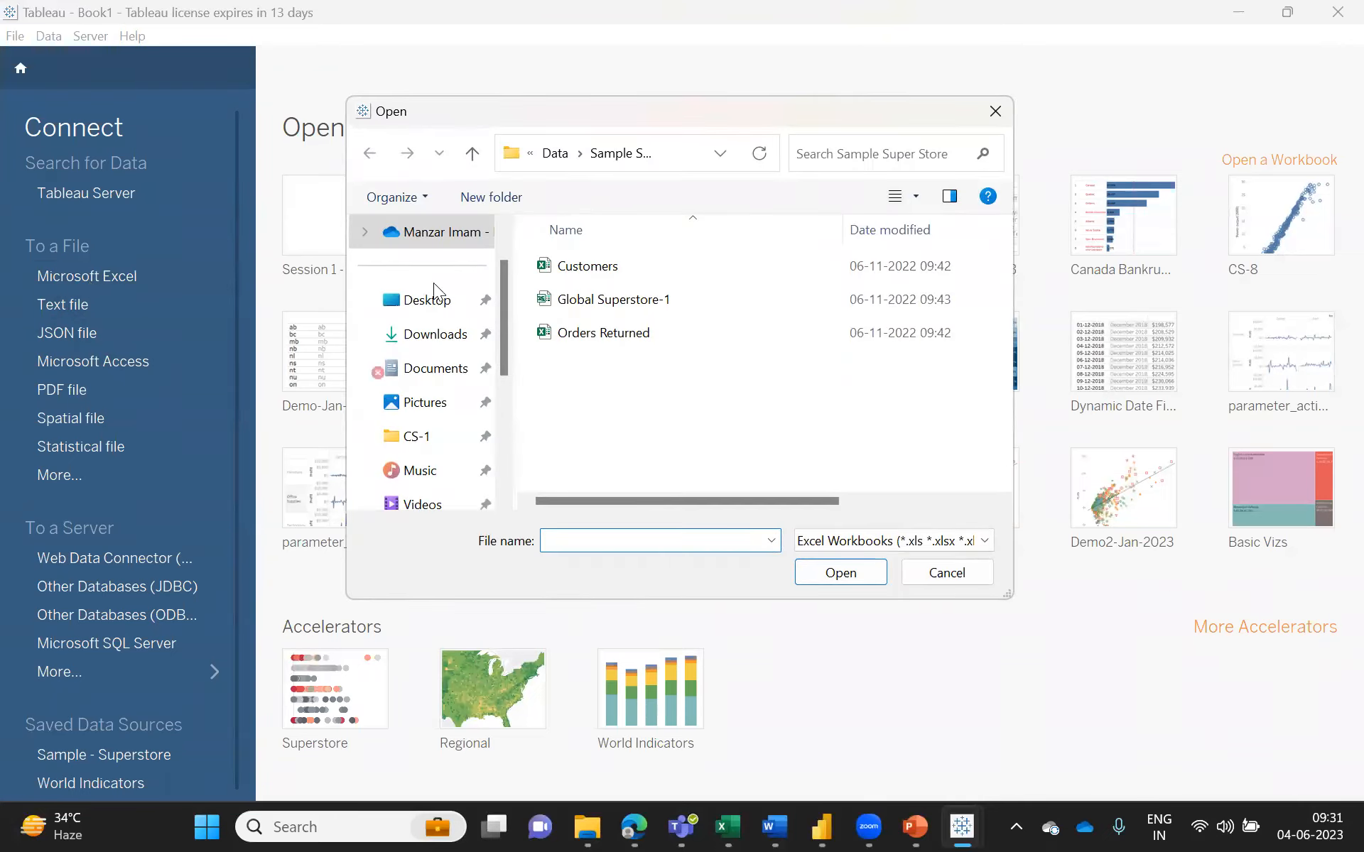
pyautogui.click(559, 145)
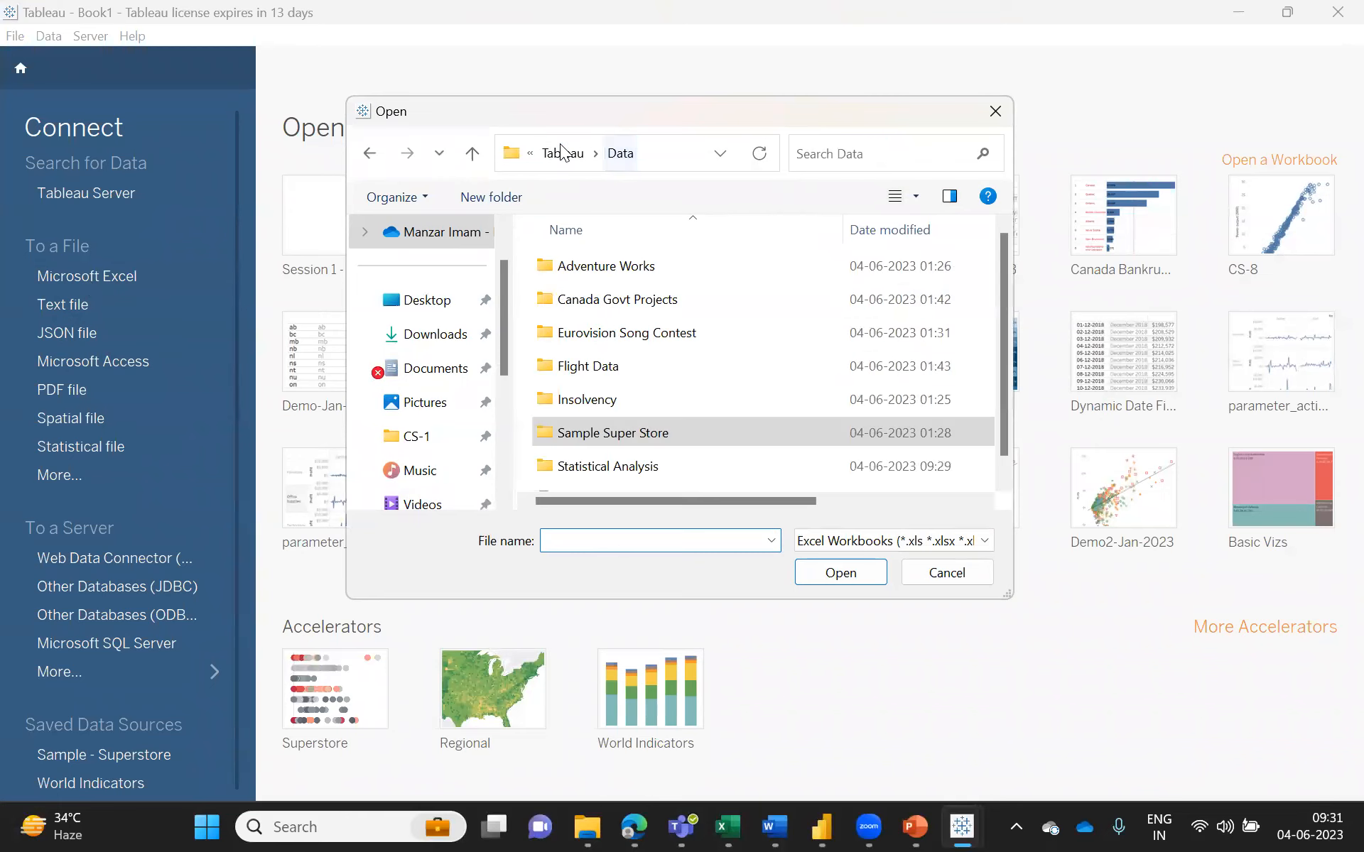
pyautogui.doubleClick(635, 466)
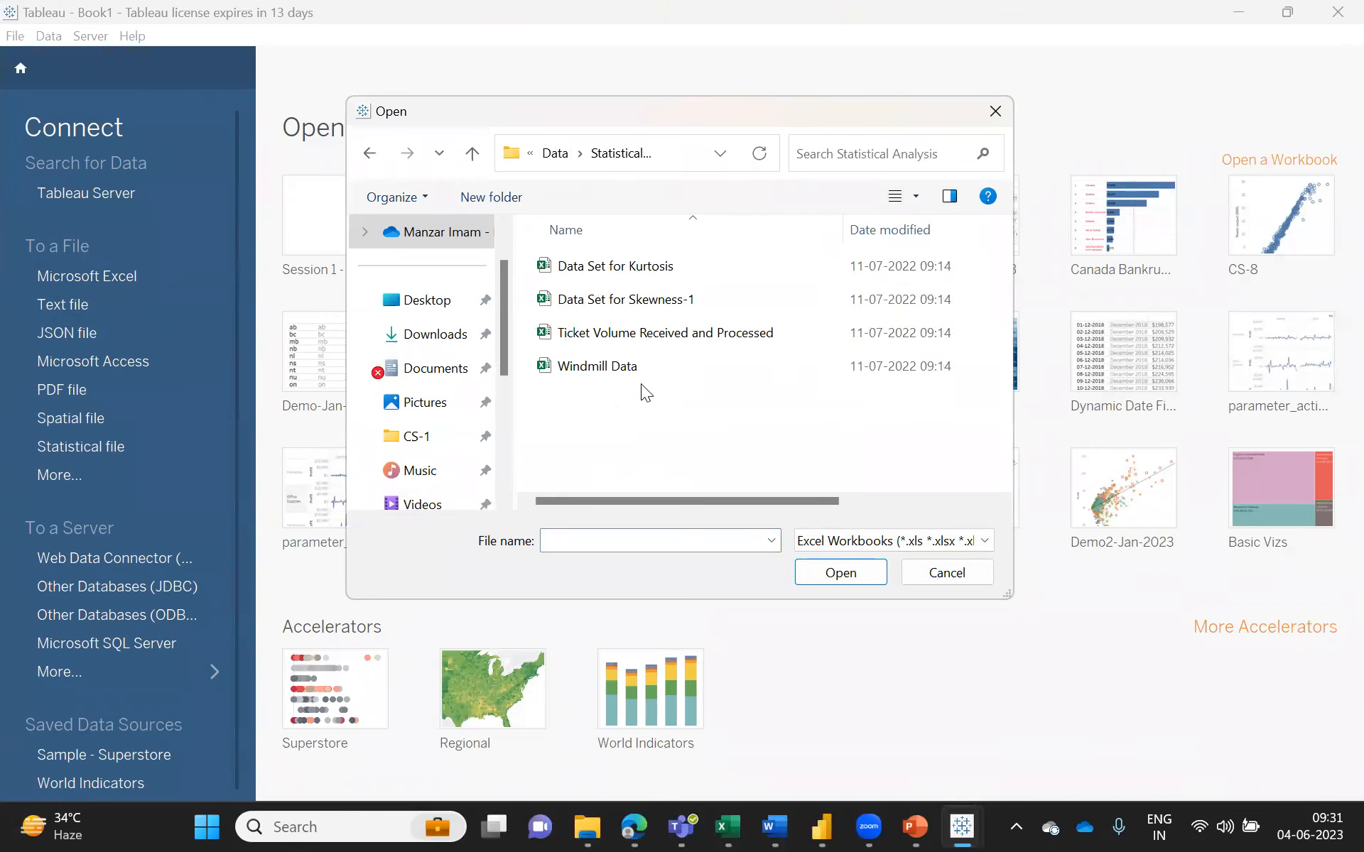
pyautogui.doubleClick(630, 334)
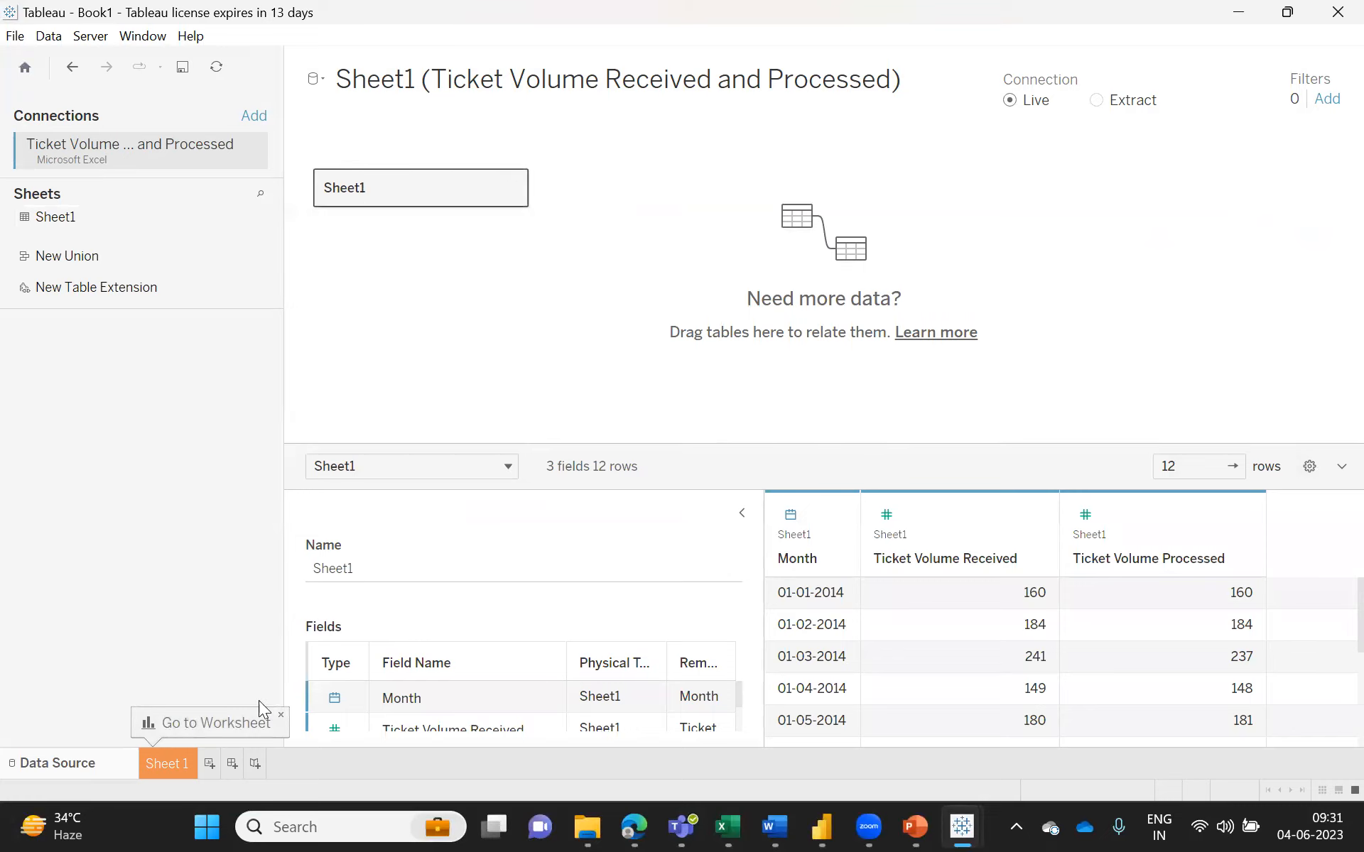
pyautogui.click(165, 769)
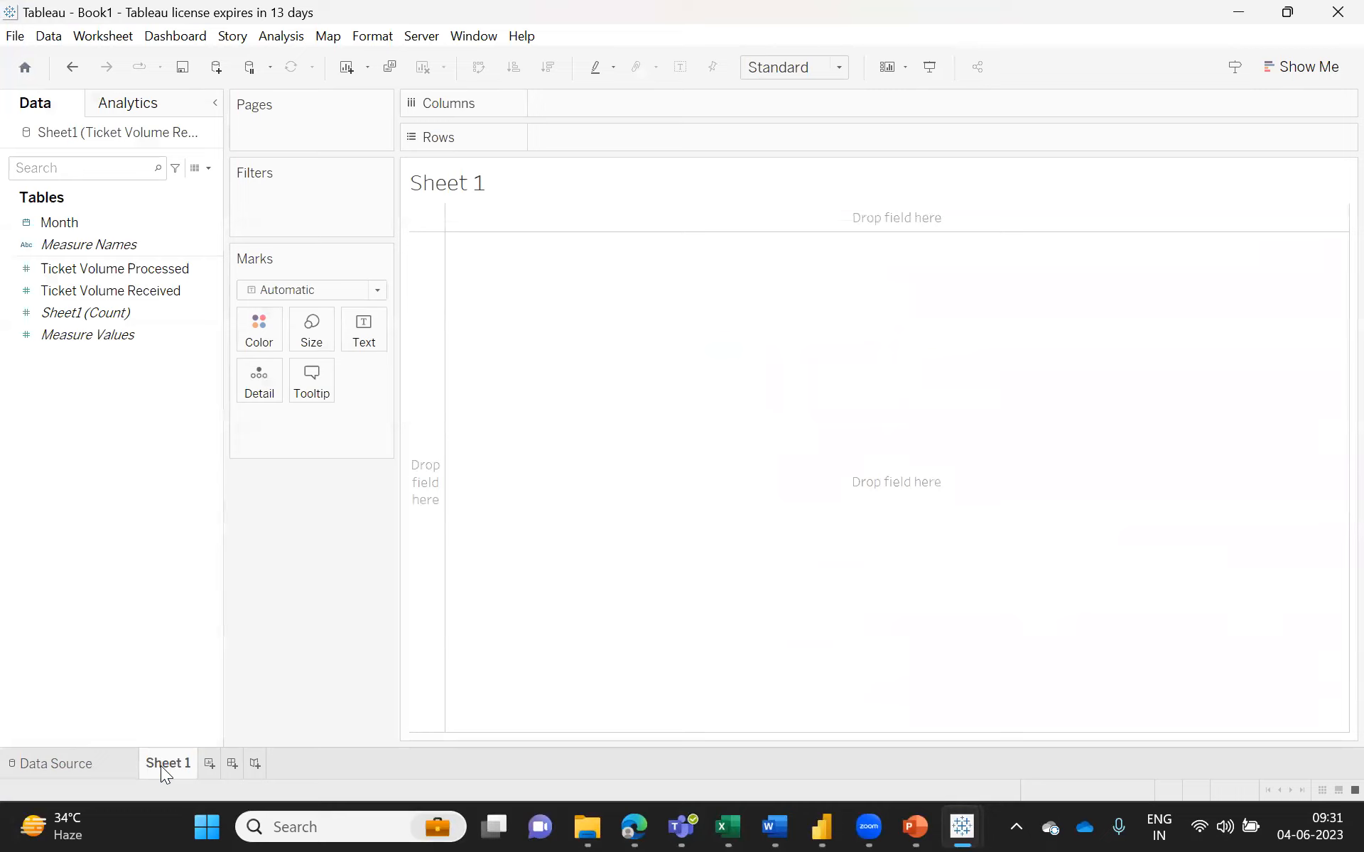
# - Place Month on Columns and Ticket Volume Received on Rows
pyautogui.click(213, 338)
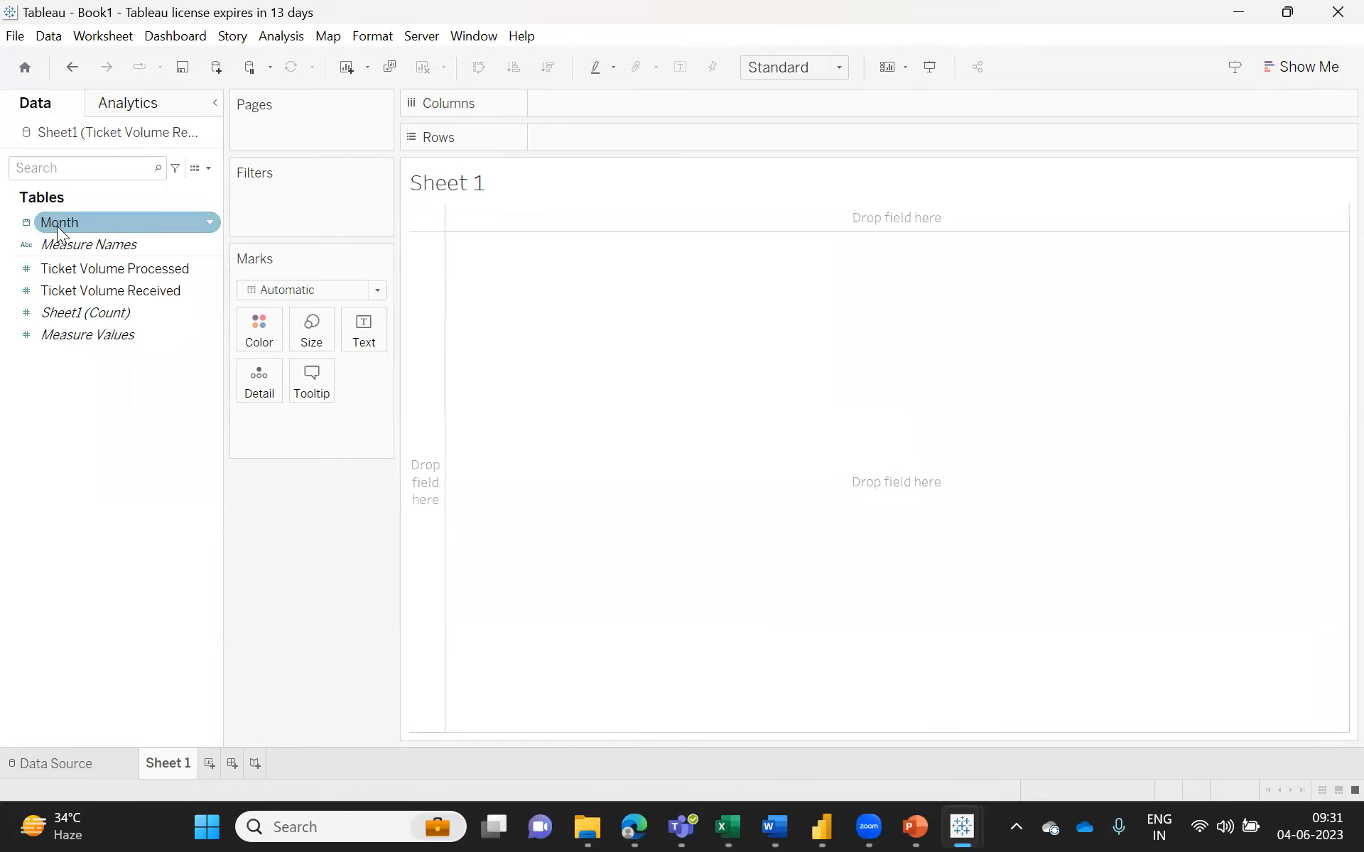
pyautogui.moveTo(57, 226); pyautogui.dragTo(561, 105)
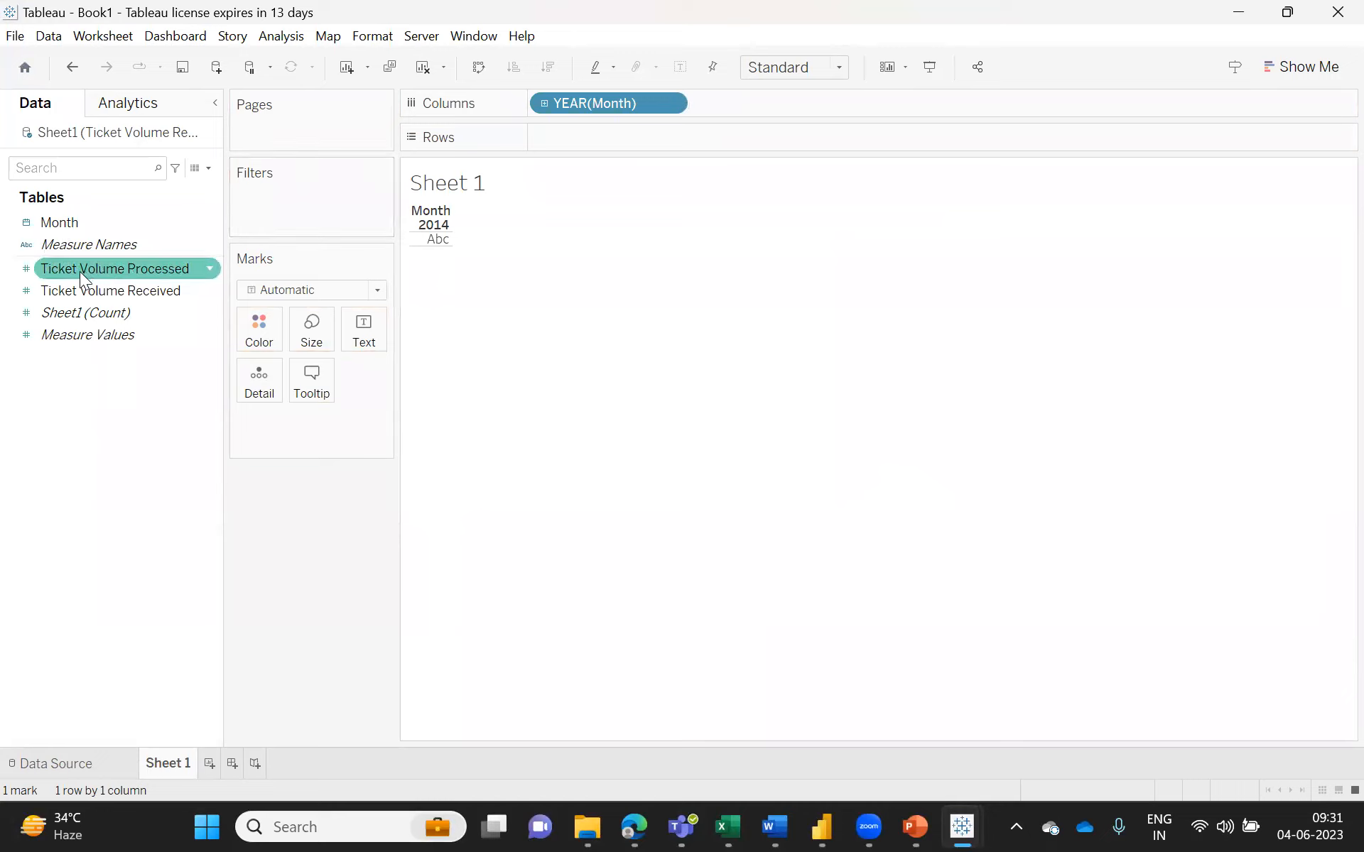
pyautogui.moveTo(98, 291); pyautogui.dragTo(603, 139)
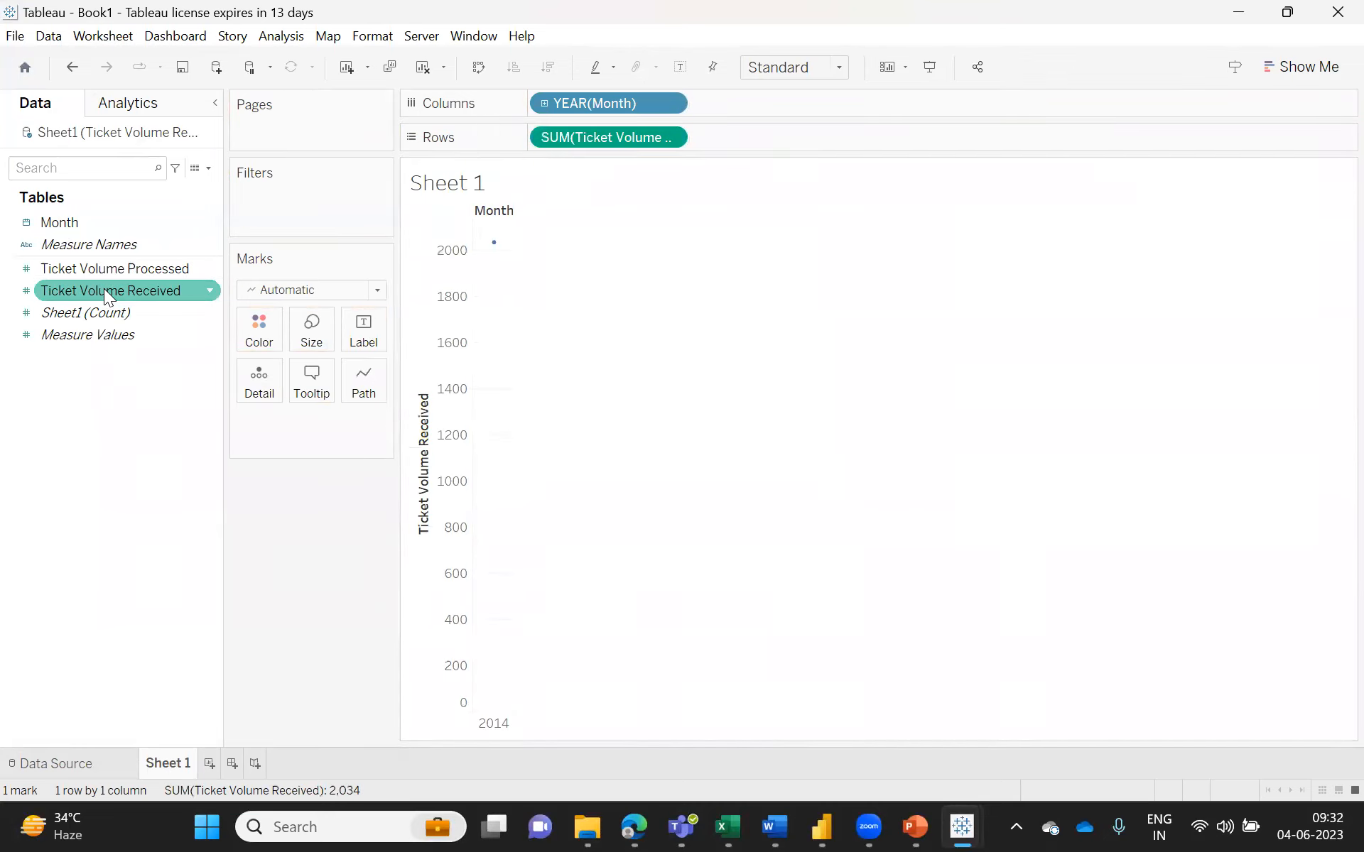
# - Drill the date on Columns down to a continuous month level, removing the quarter and year levels
pyautogui.click(544, 103)
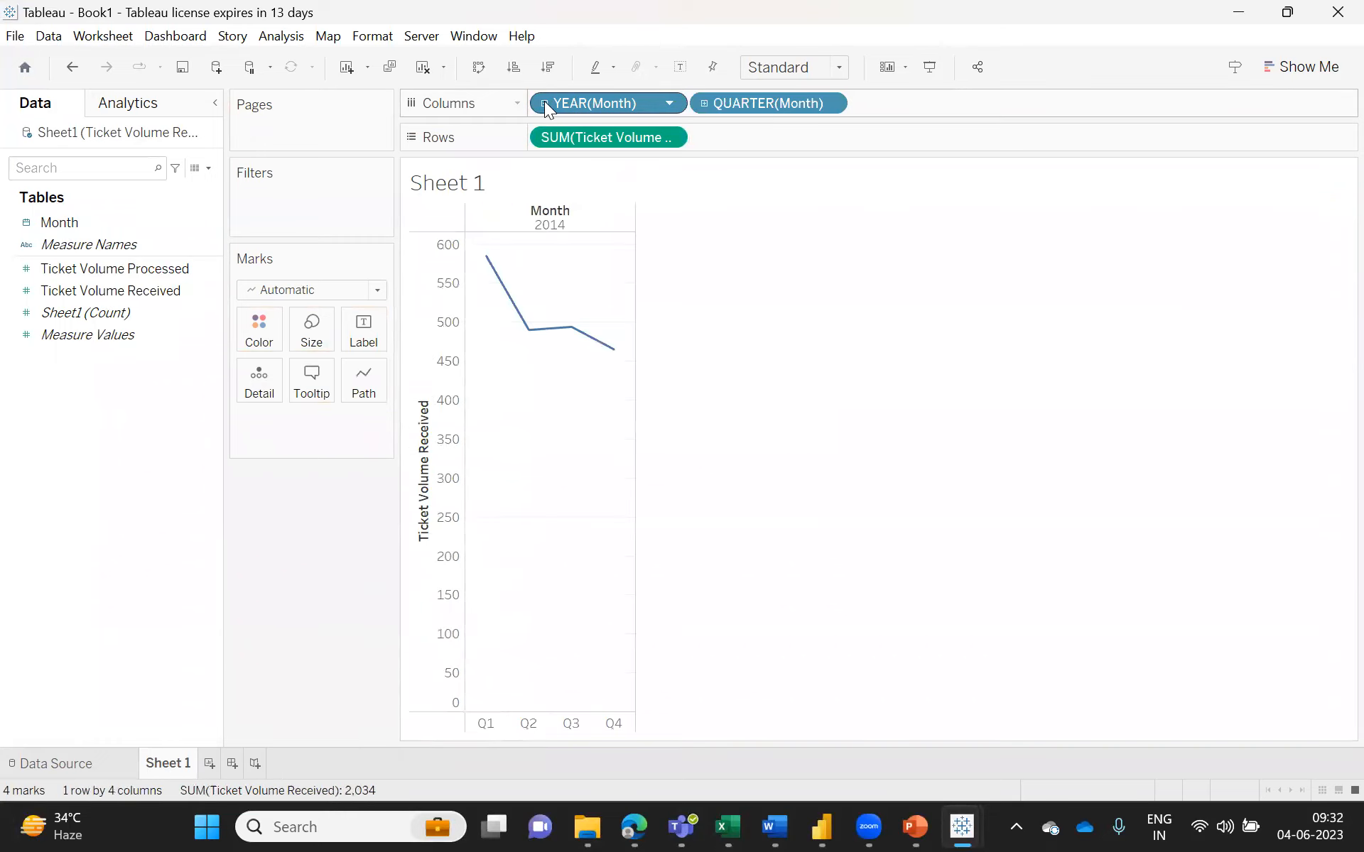
pyautogui.click(706, 103)
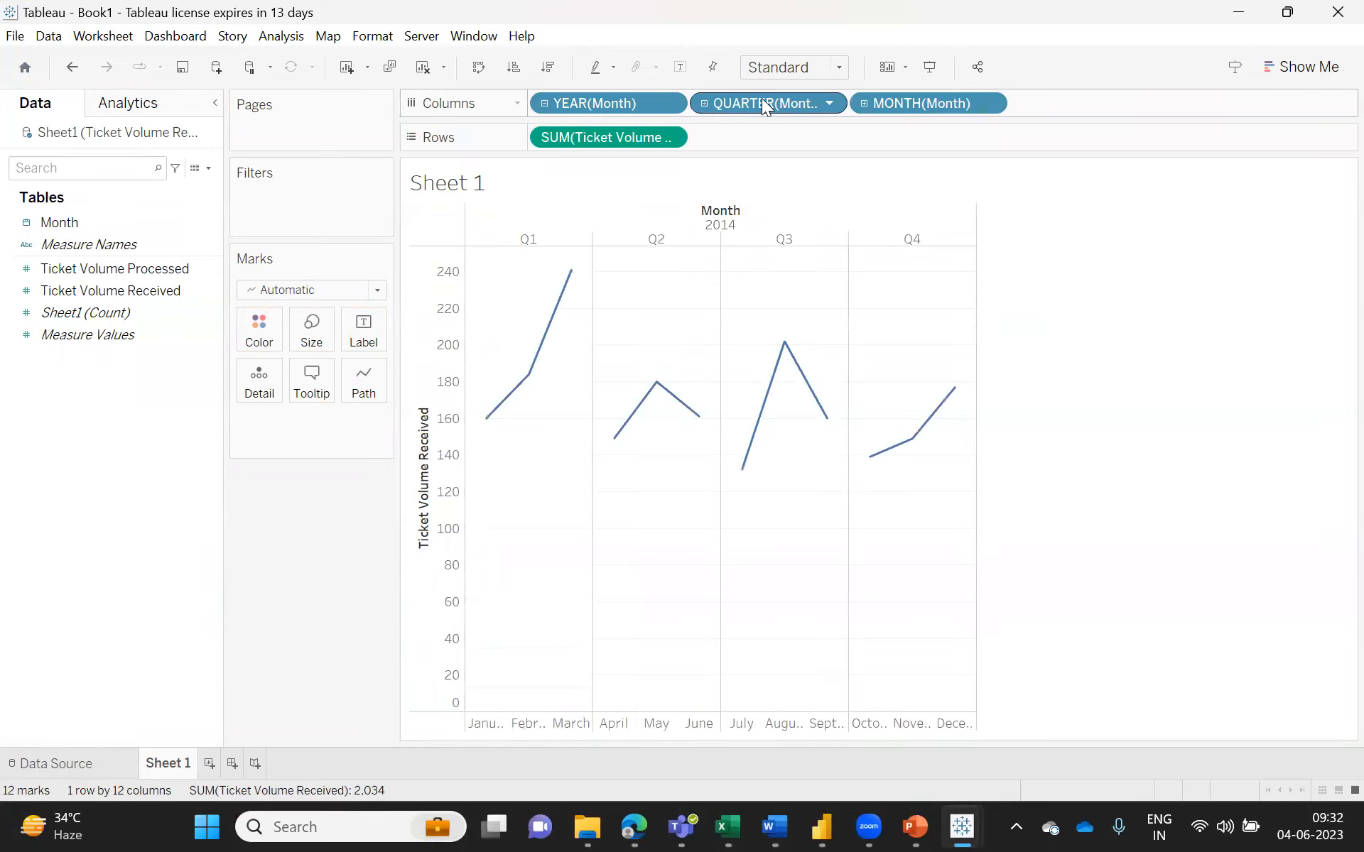
pyautogui.moveTo(761, 98); pyautogui.dragTo(71, 484)
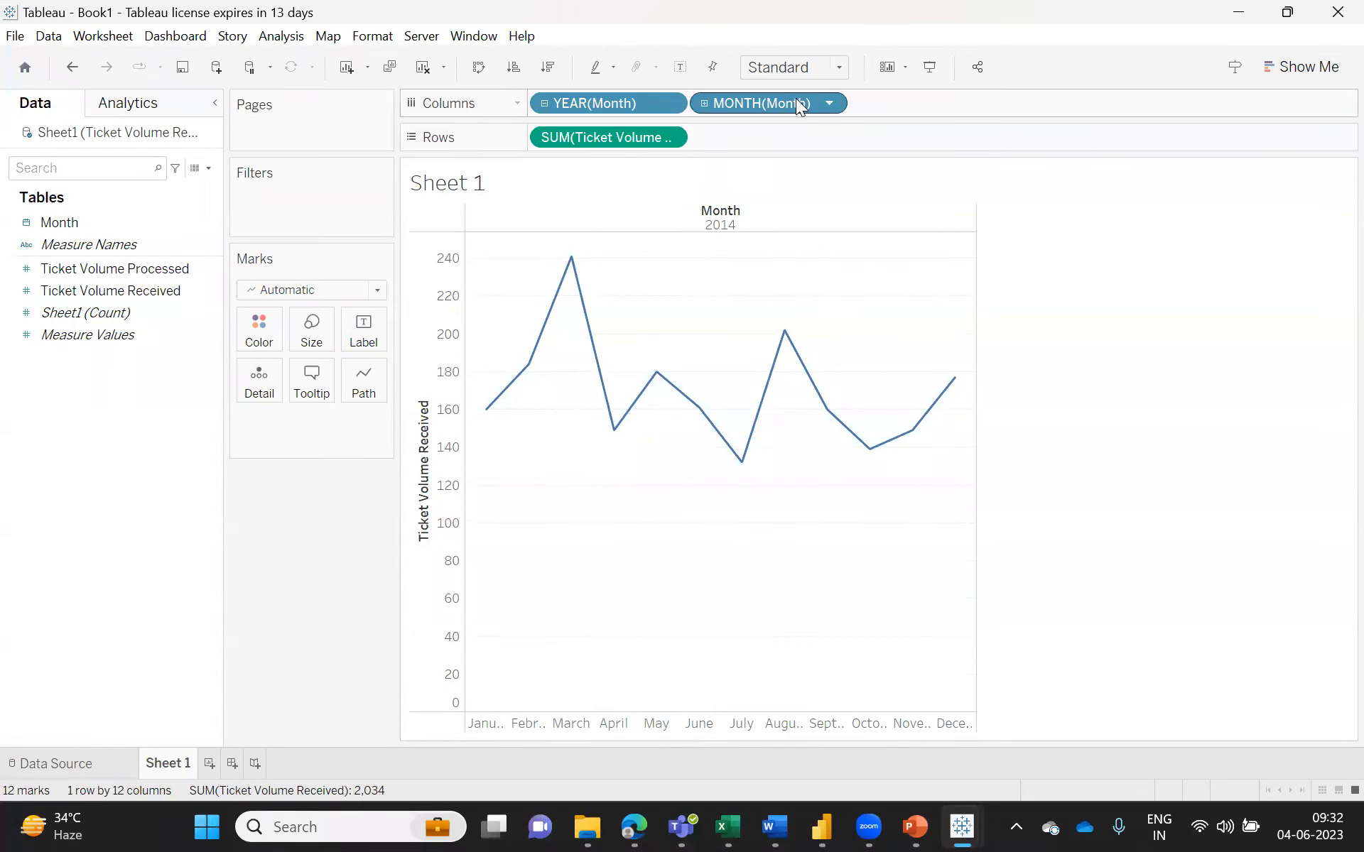
pyautogui.moveTo(795, 99); pyautogui.dragTo(645, 96)
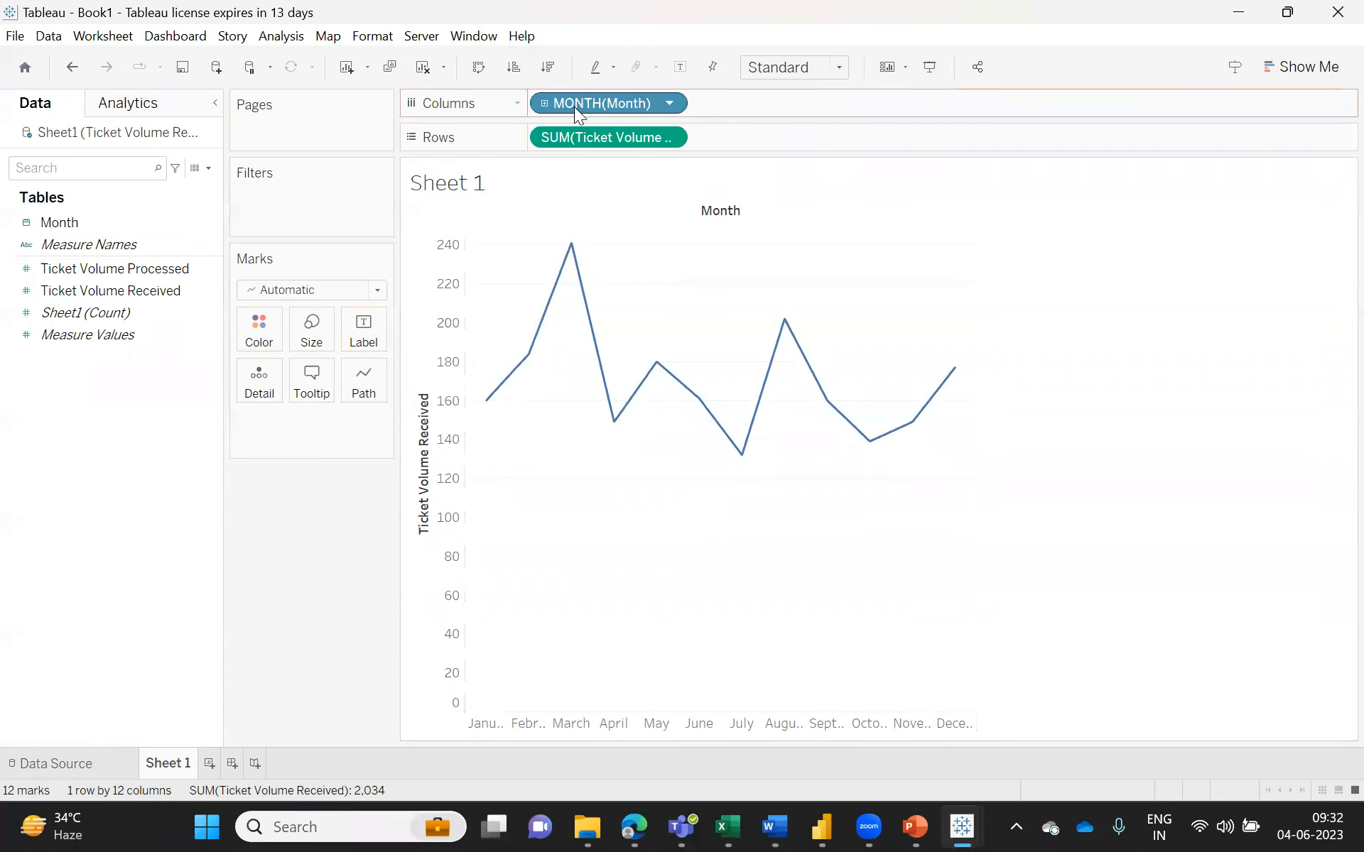
pyautogui.click(668, 103)
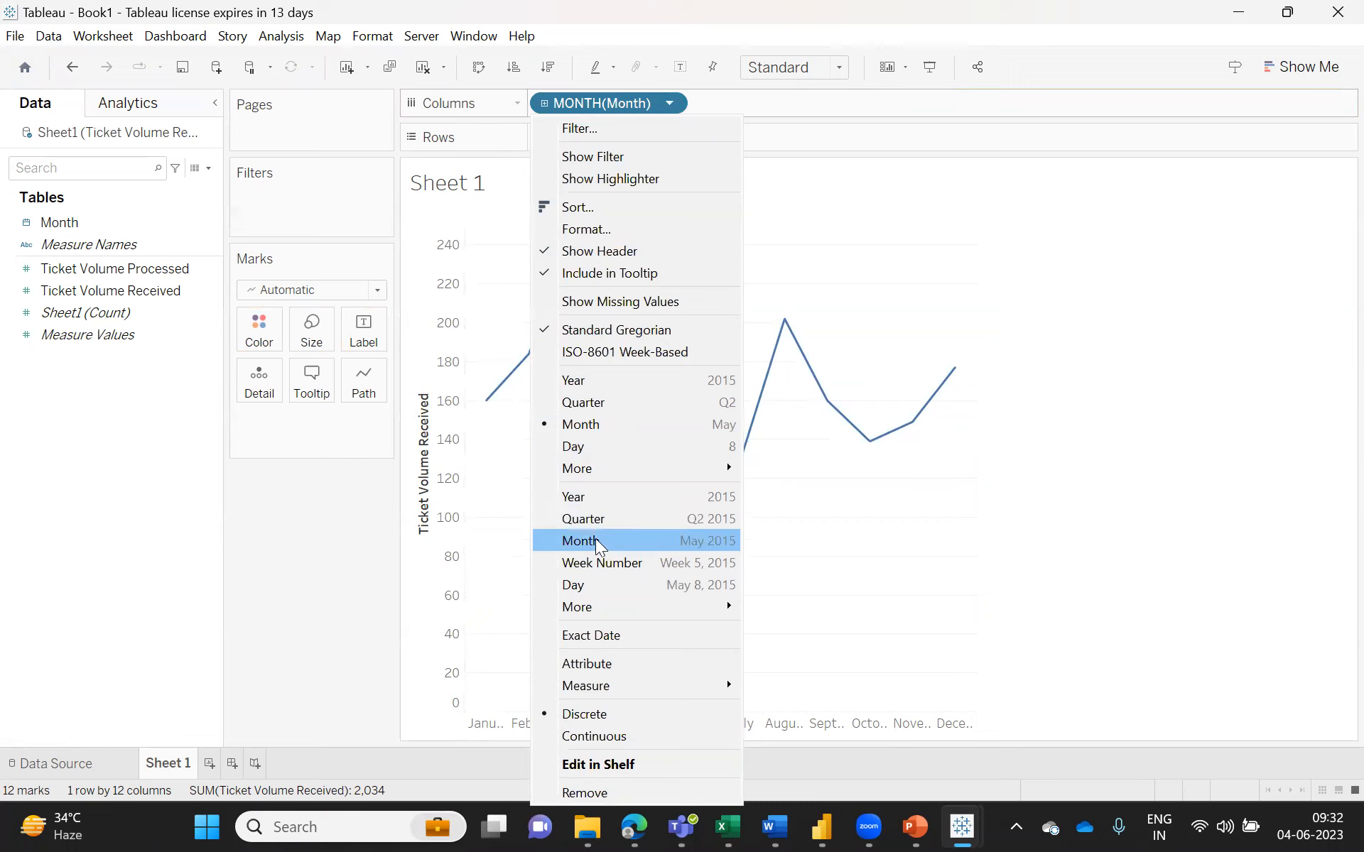
pyautogui.click(612, 737)
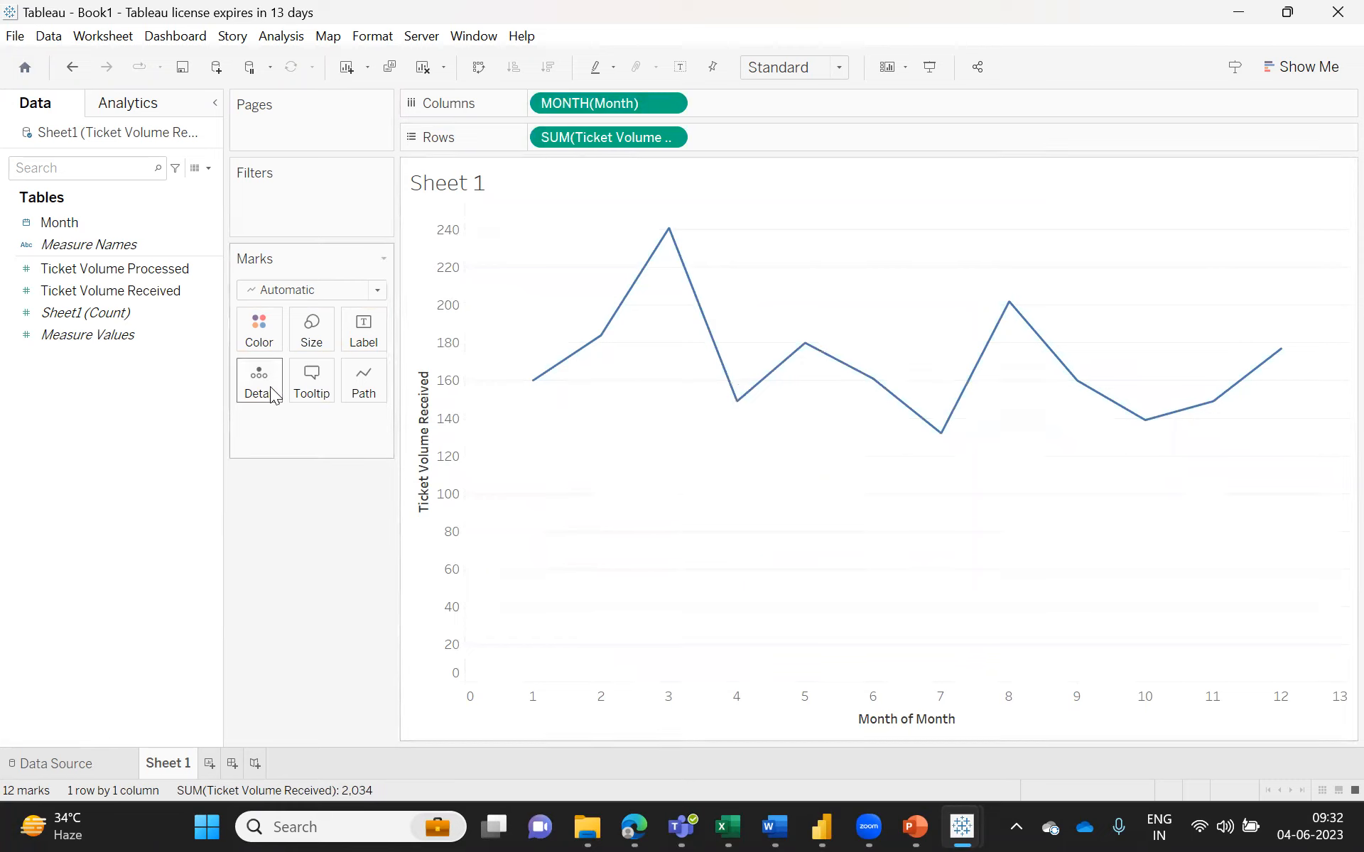
# - Add Ticket Volume Processed to Rows after Ticket Volume Received
pyautogui.click(104, 292)
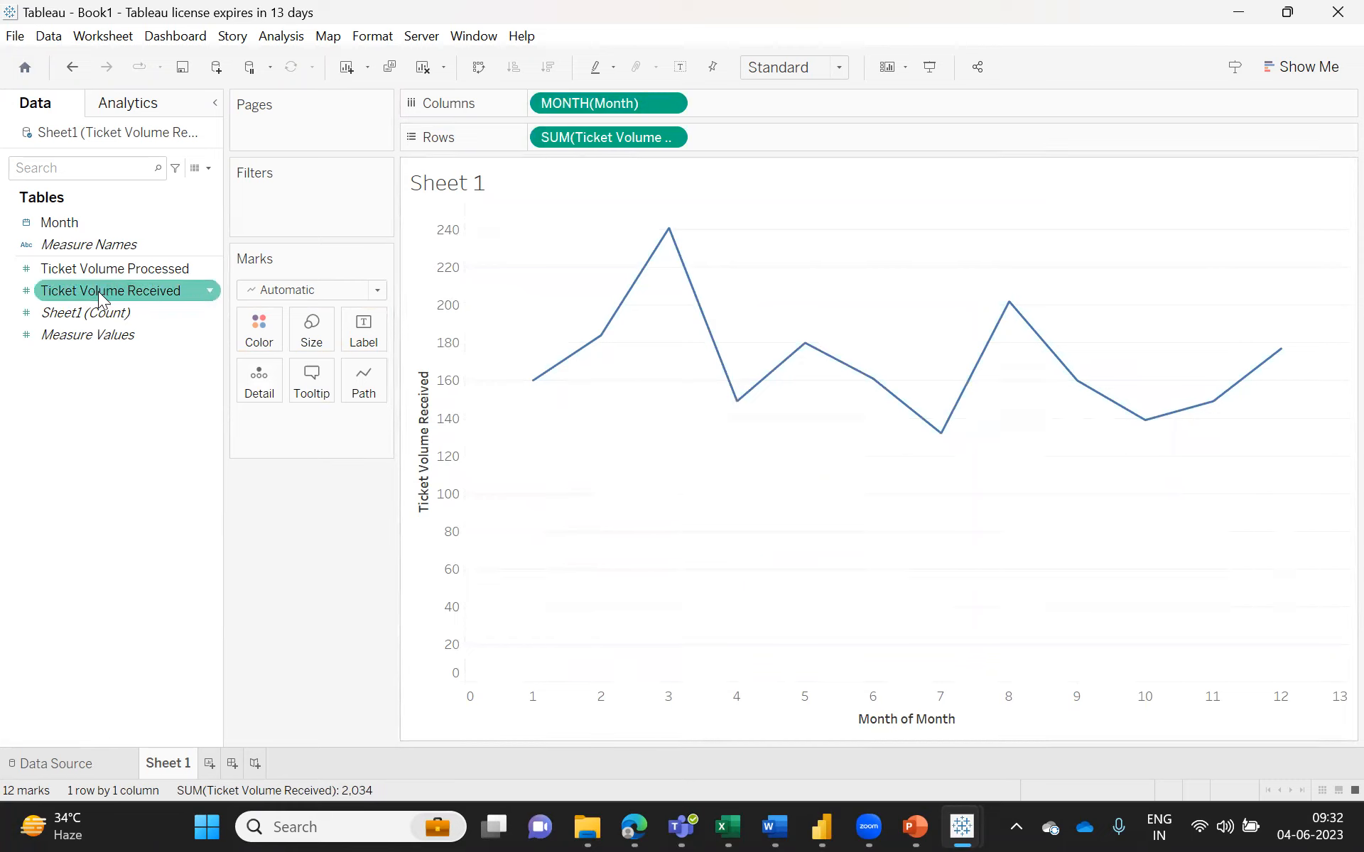
pyautogui.click(94, 271)
pyautogui.click(92, 270)
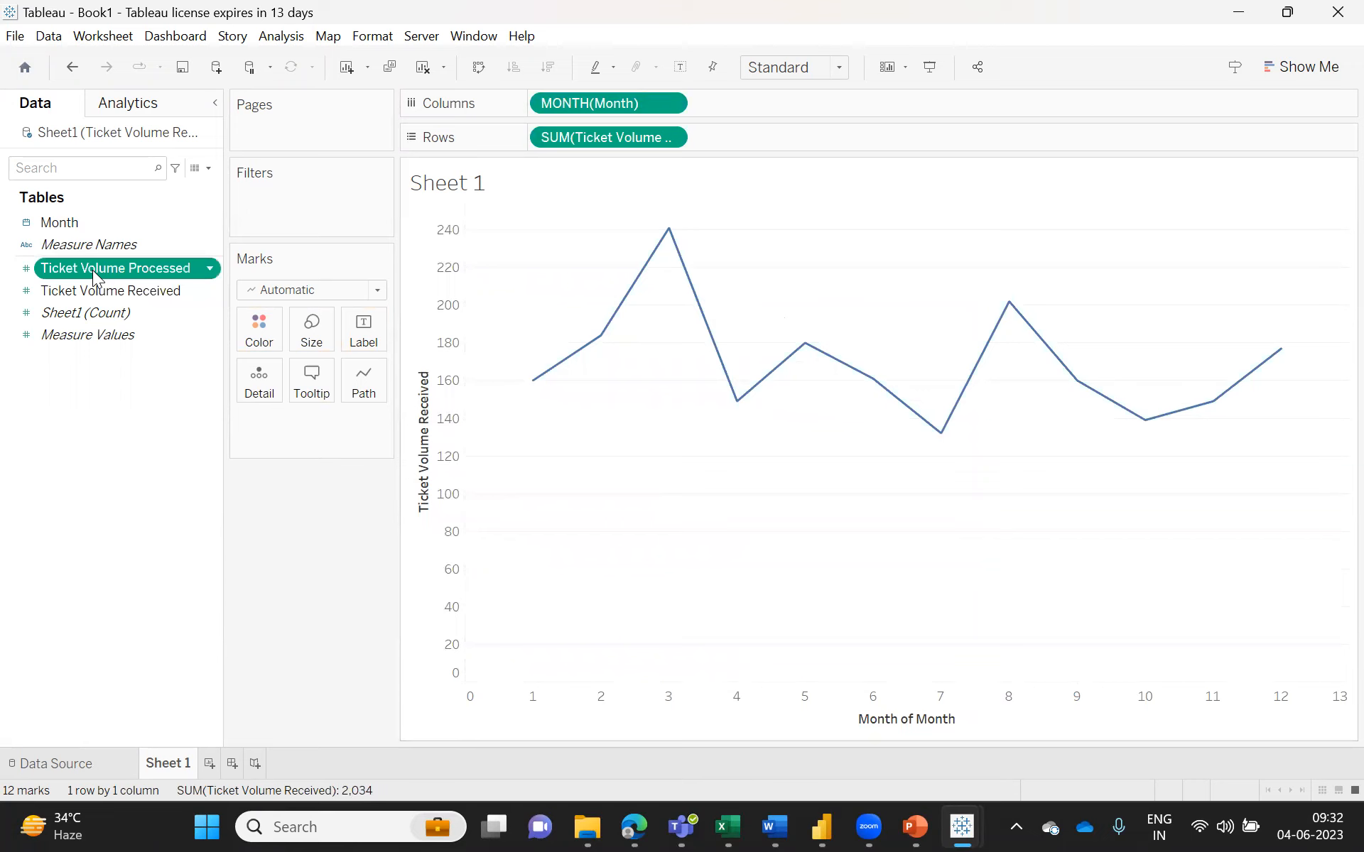
pyautogui.moveTo(93, 270); pyautogui.dragTo(745, 146)
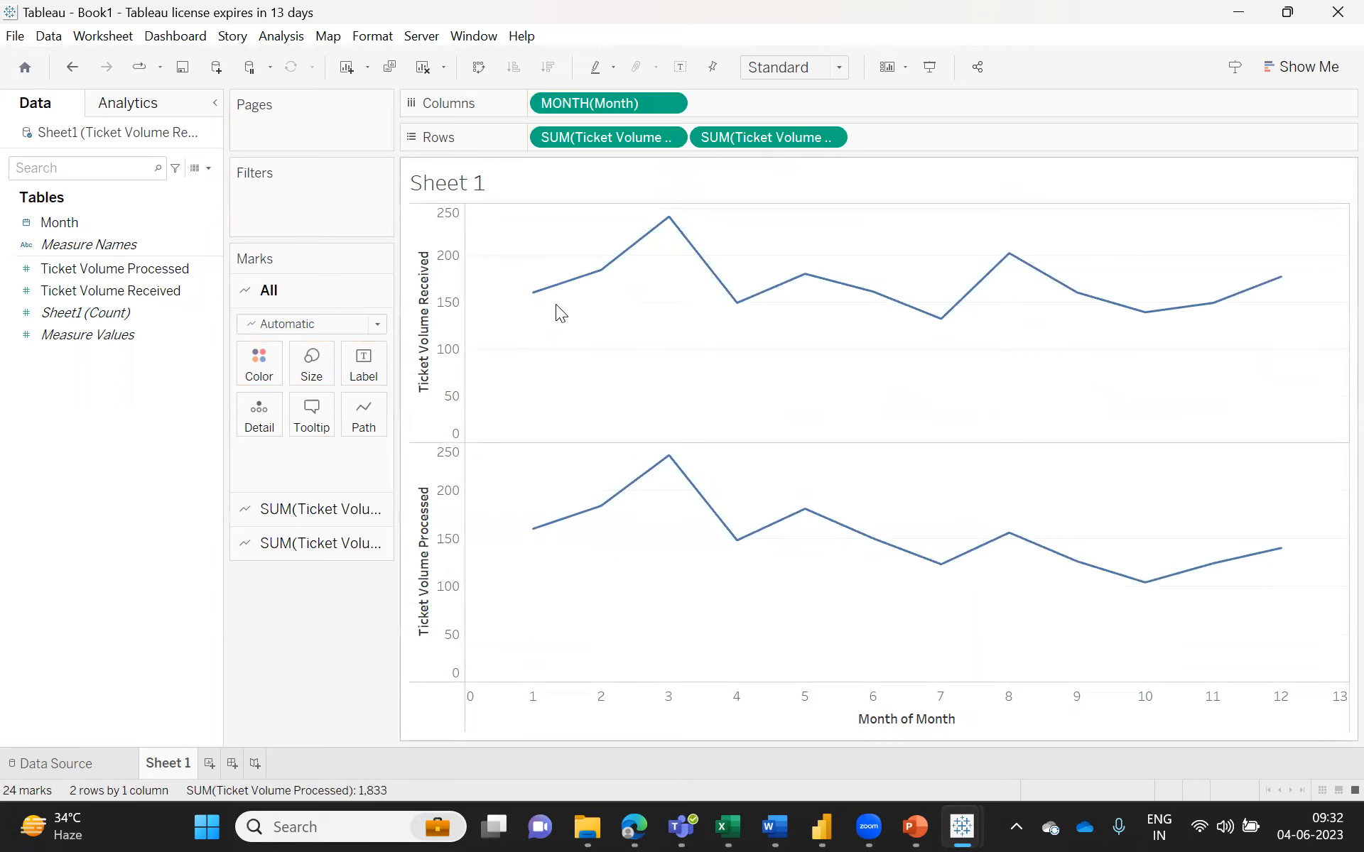
# - Combine the two ticket volume lines on a dual axis and synchronize the Ticket Volume Processed axis
pyautogui.rightClick(419, 468)
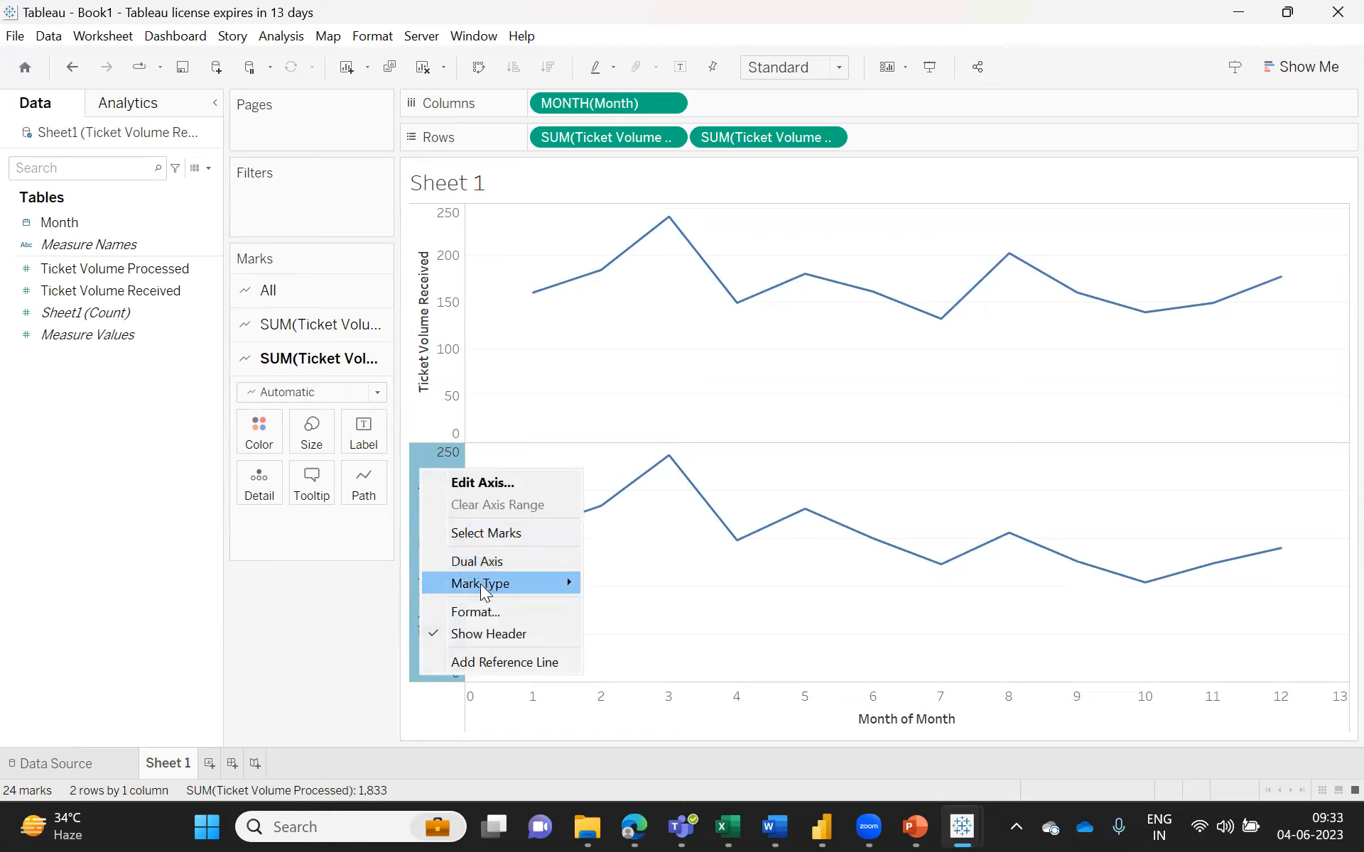
pyautogui.moveTo(481, 584)
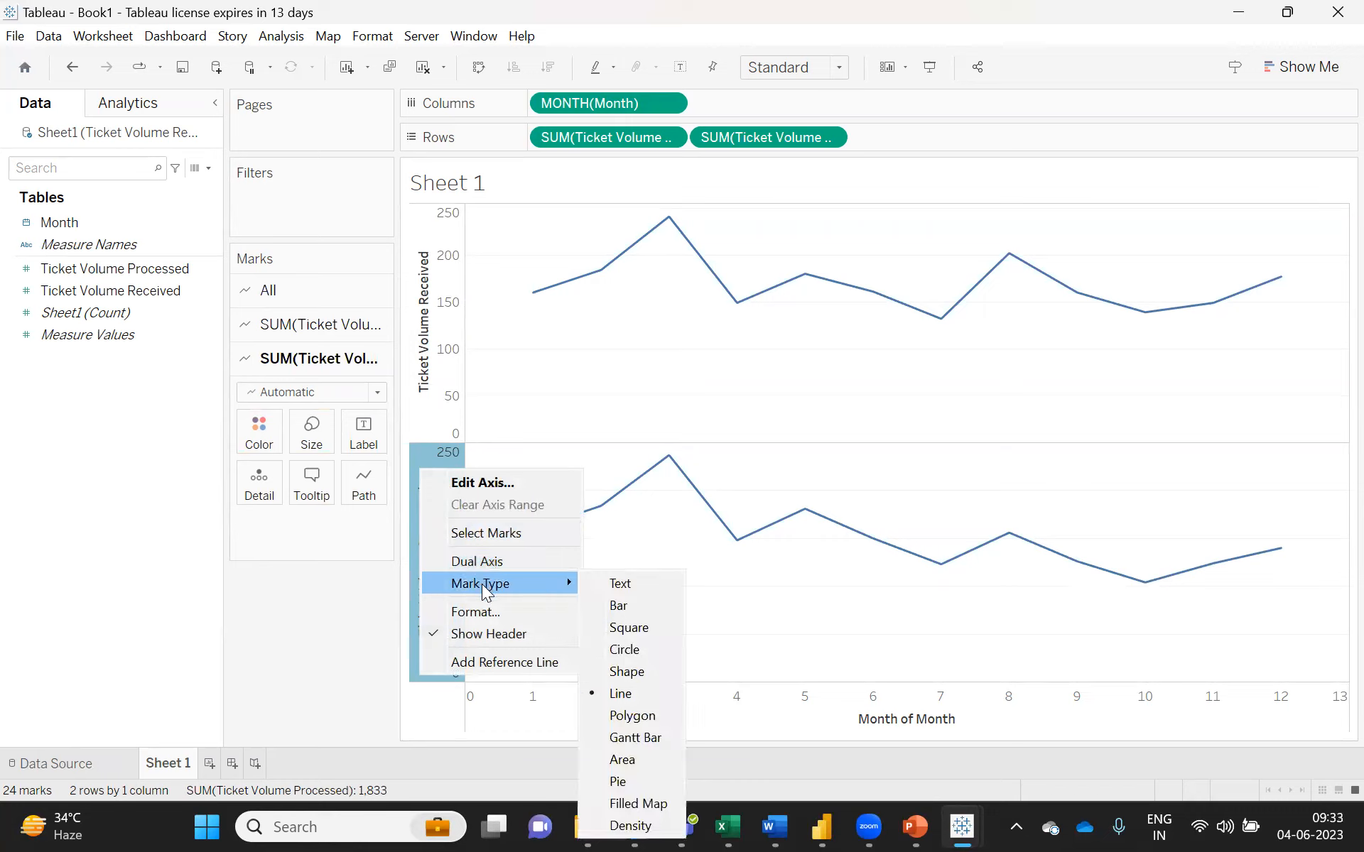
pyautogui.click(487, 561)
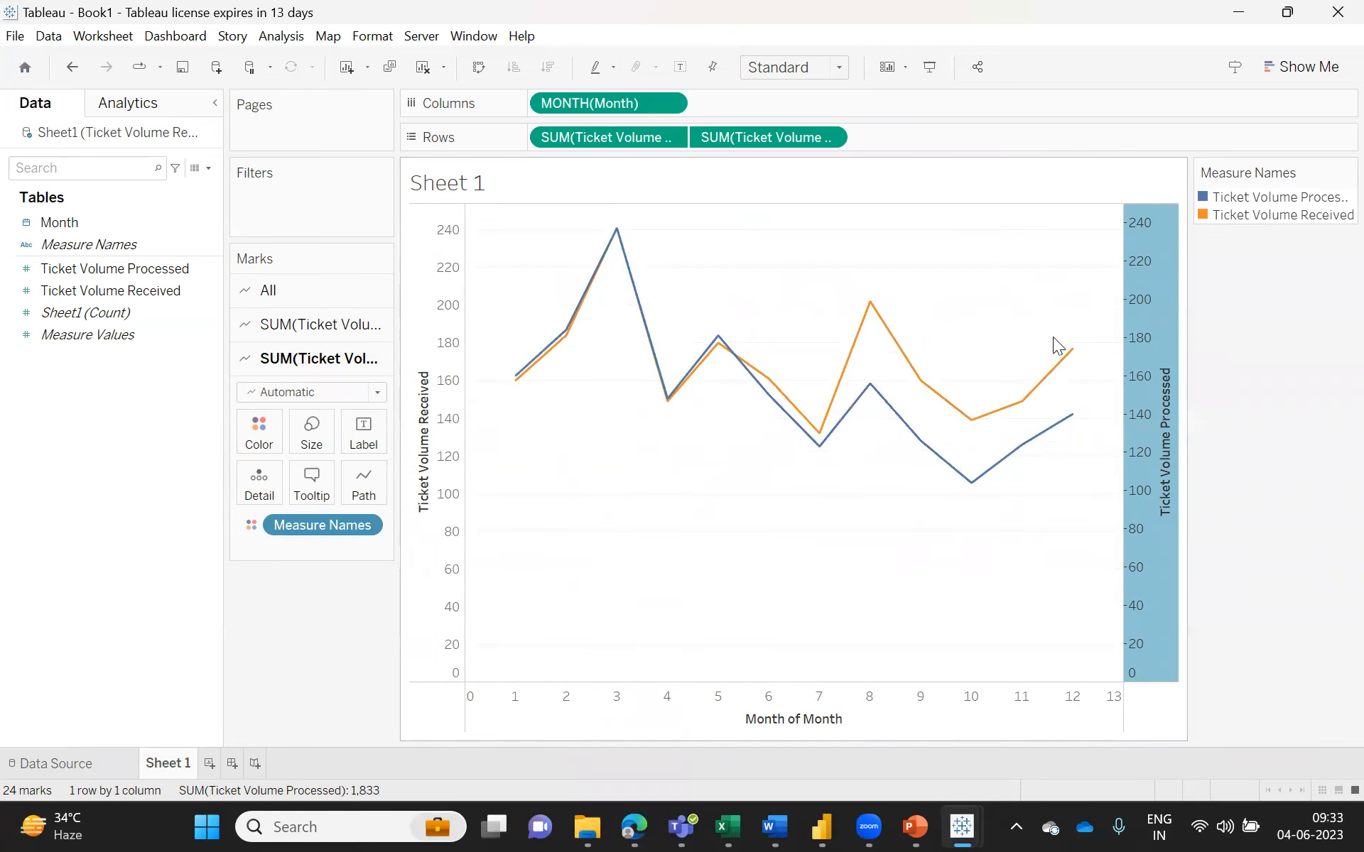
pyautogui.rightClick(1165, 313)
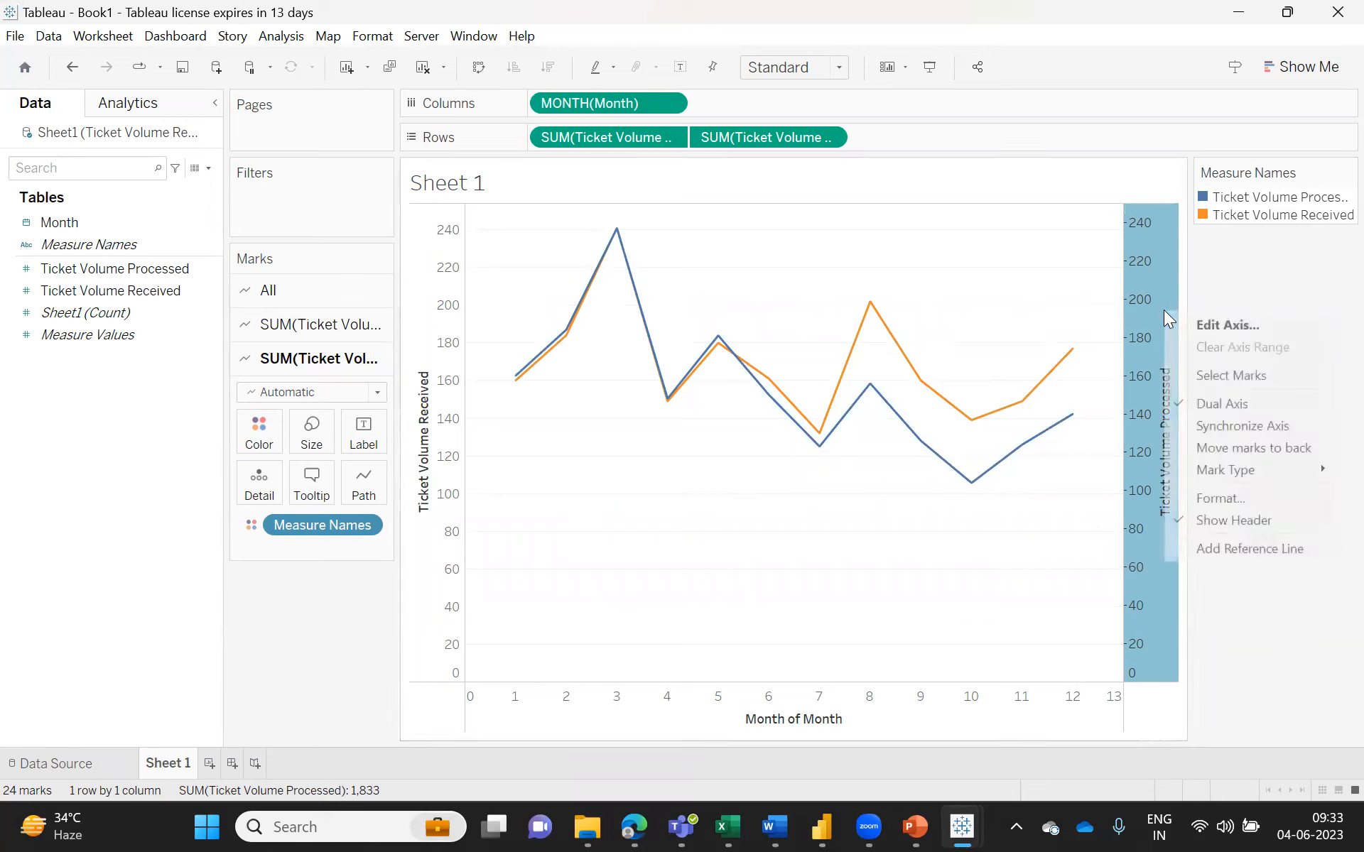
pyautogui.click(1219, 424)
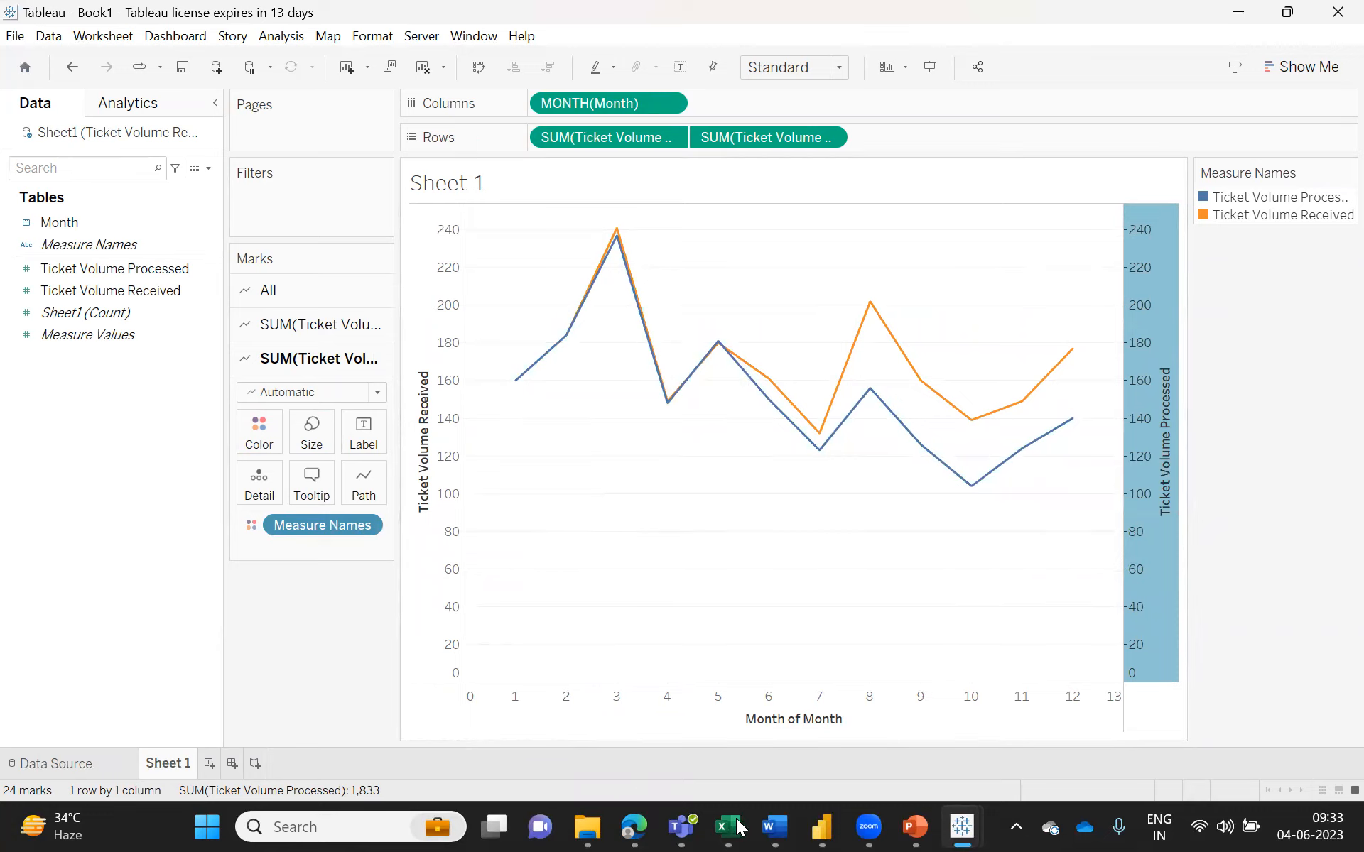
# - Switch to the Excel workbook and examine the whole ticket volume table, from the headers to the December 2014 row
pyautogui.hotkey('alt', 'Tab')
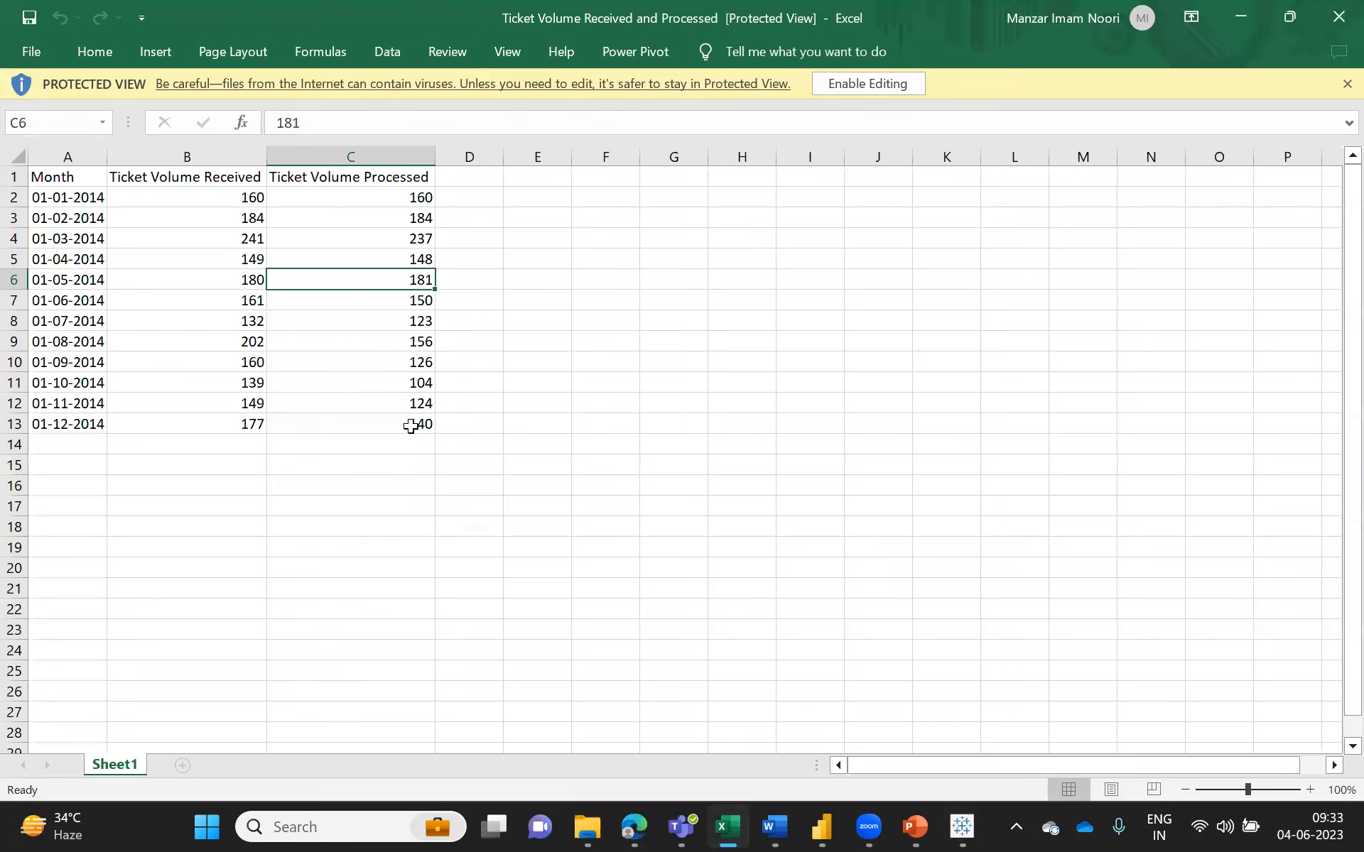
pyautogui.click(410, 424)
pyautogui.moveTo(362, 422); pyautogui.dragTo(22, 177)
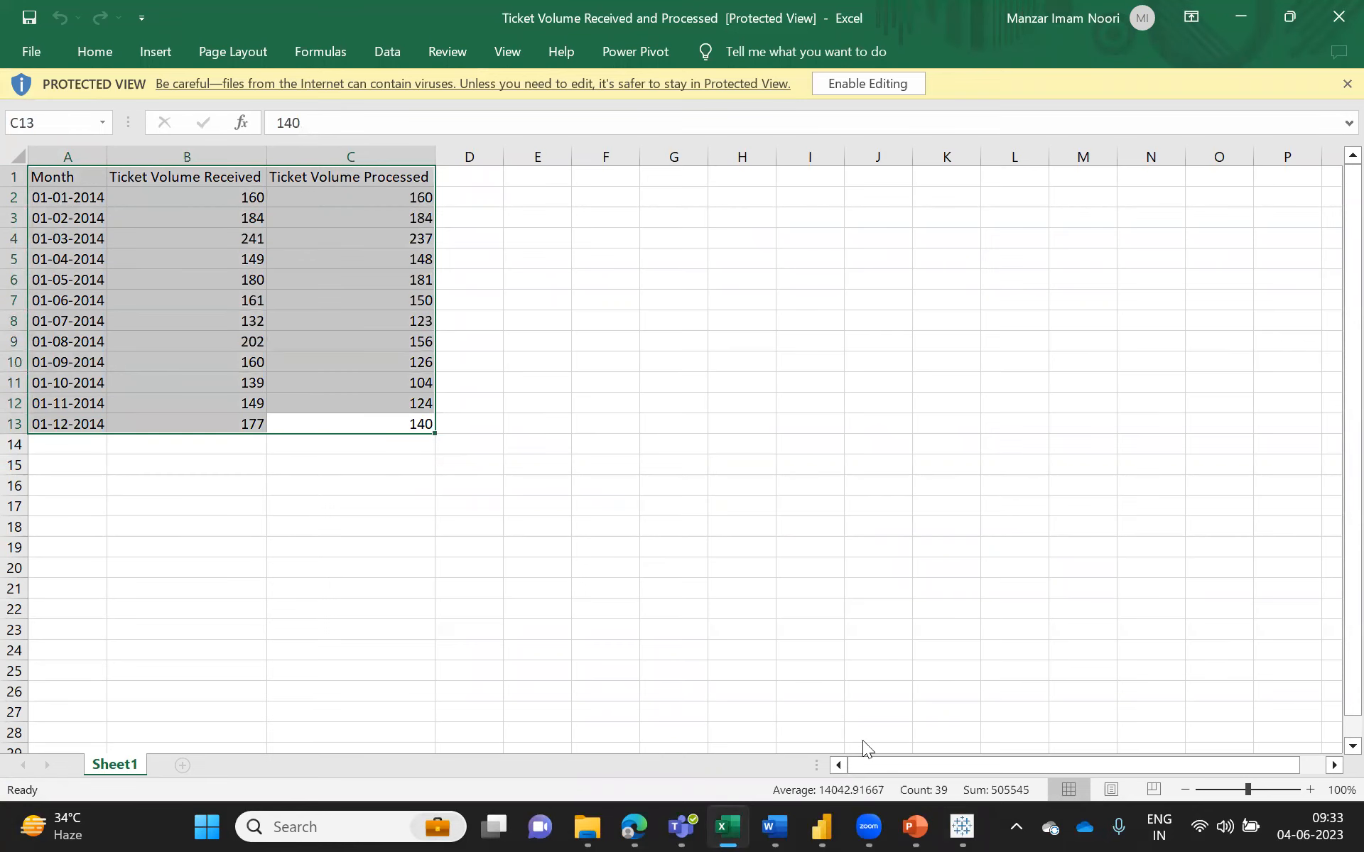
# - Compare the dual-axis line chart in Tableau with the numeric received and processed values in the Excel workbook, ending at the chart
pyautogui.hotkey('alt', 'Tab')
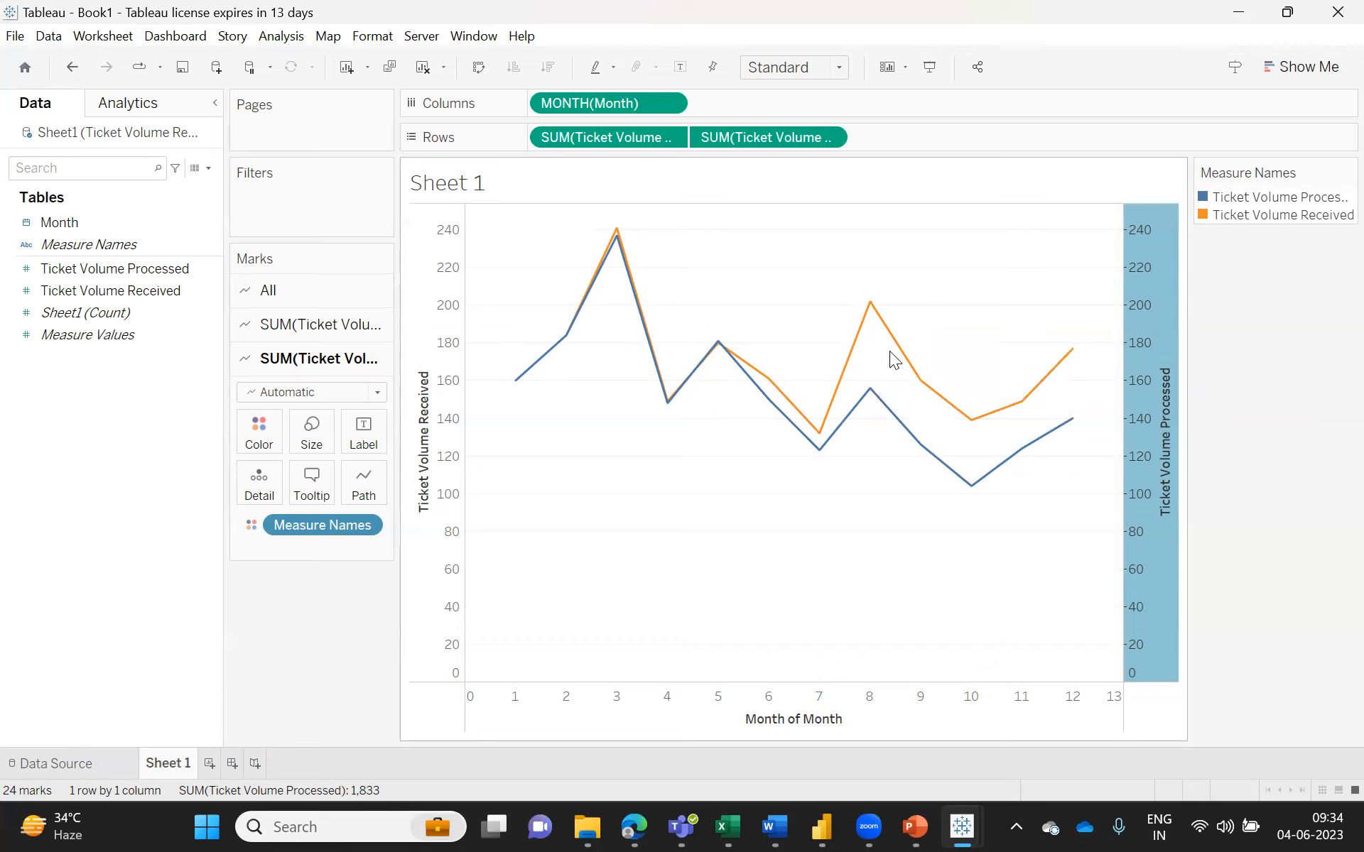
pyautogui.moveTo(616, 235)
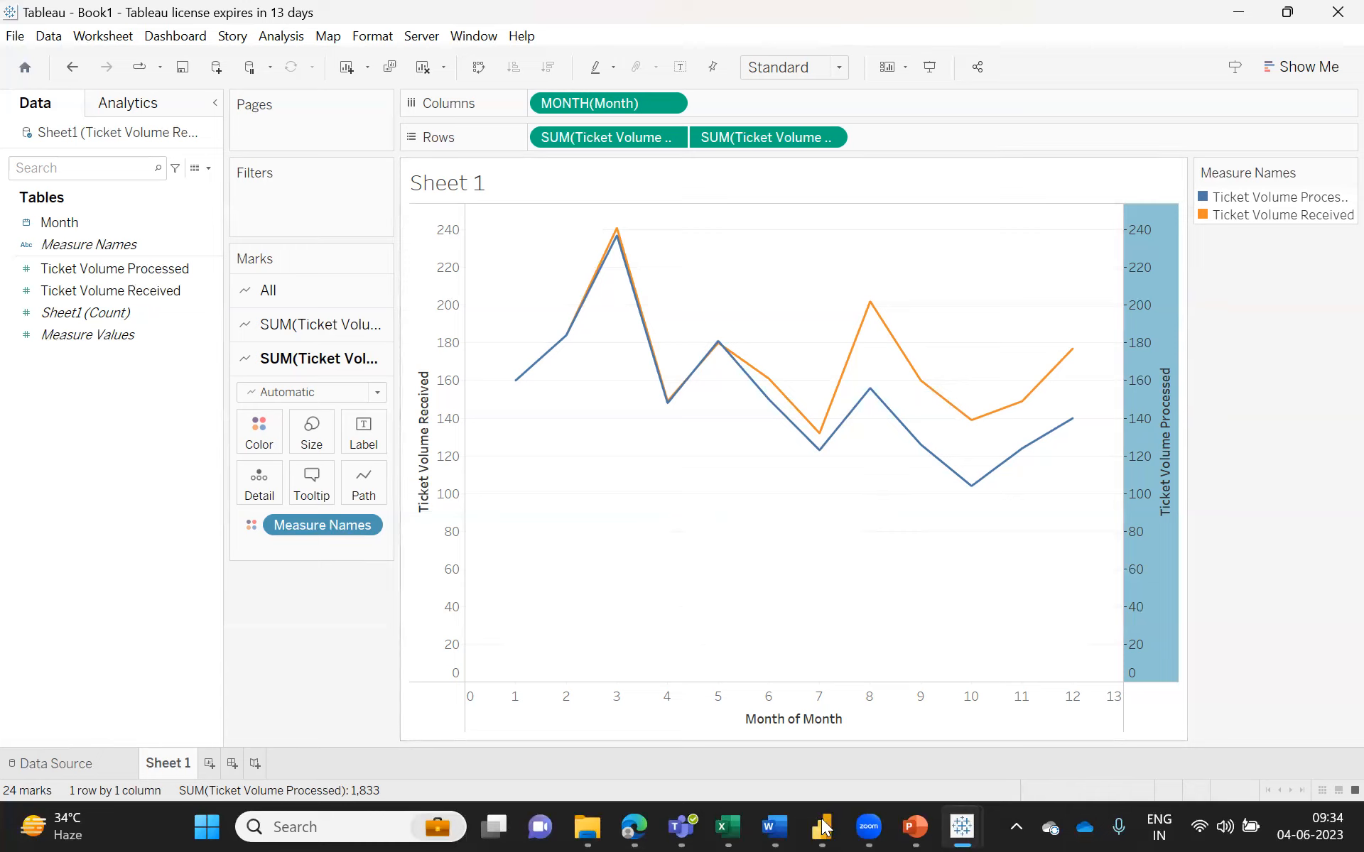
pyautogui.moveTo(724, 813)
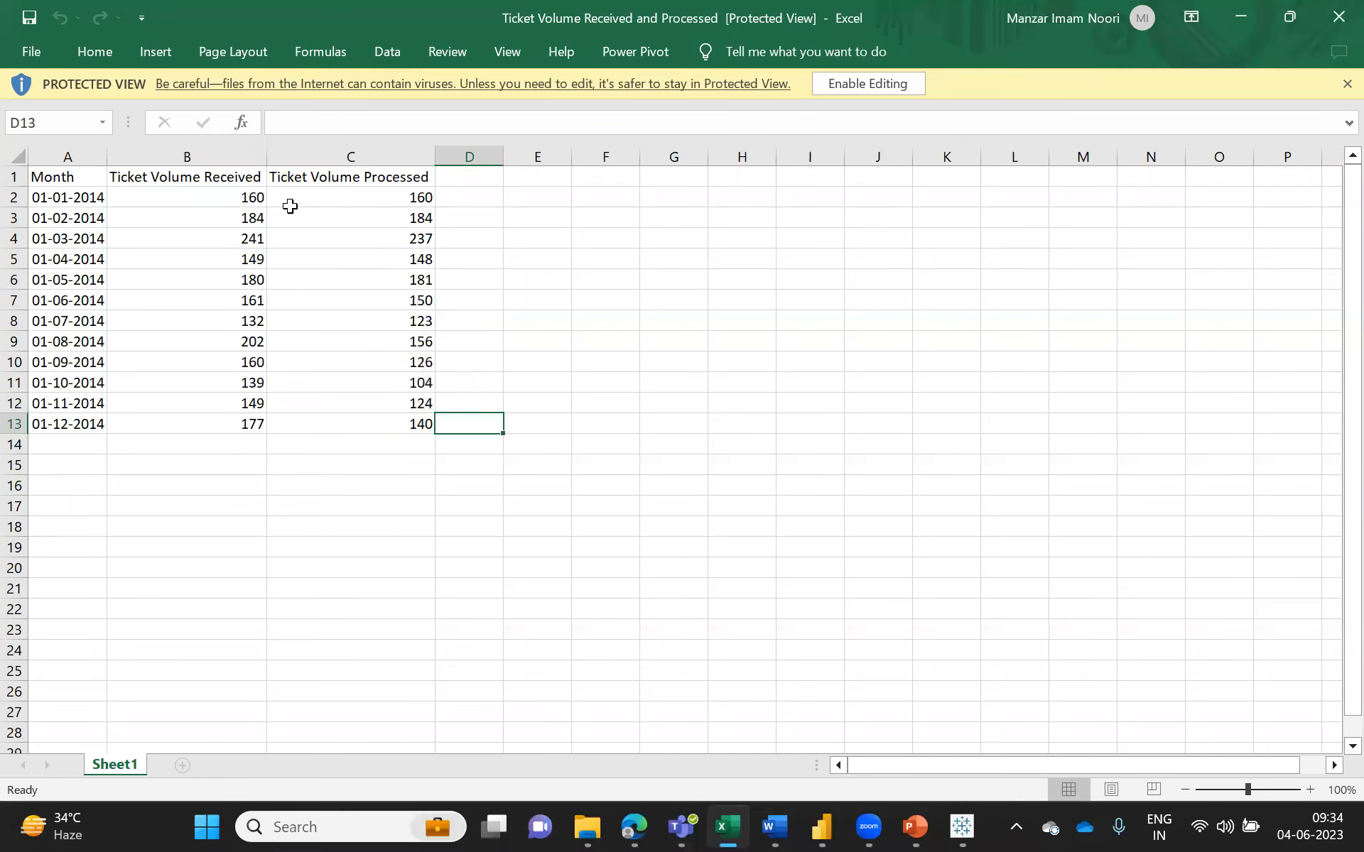
pyautogui.moveTo(215, 203); pyautogui.dragTo(429, 435)
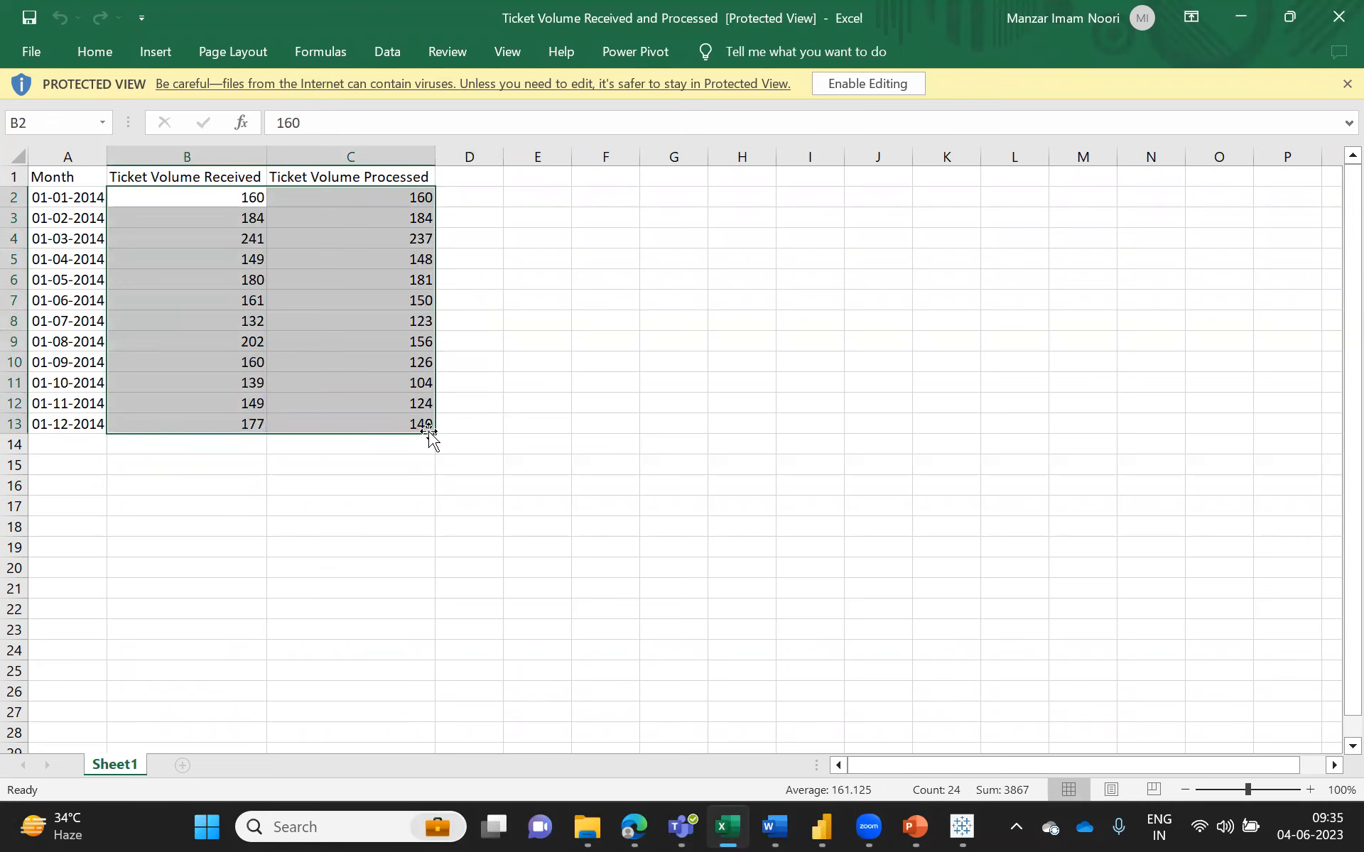
pyautogui.click(962, 827)
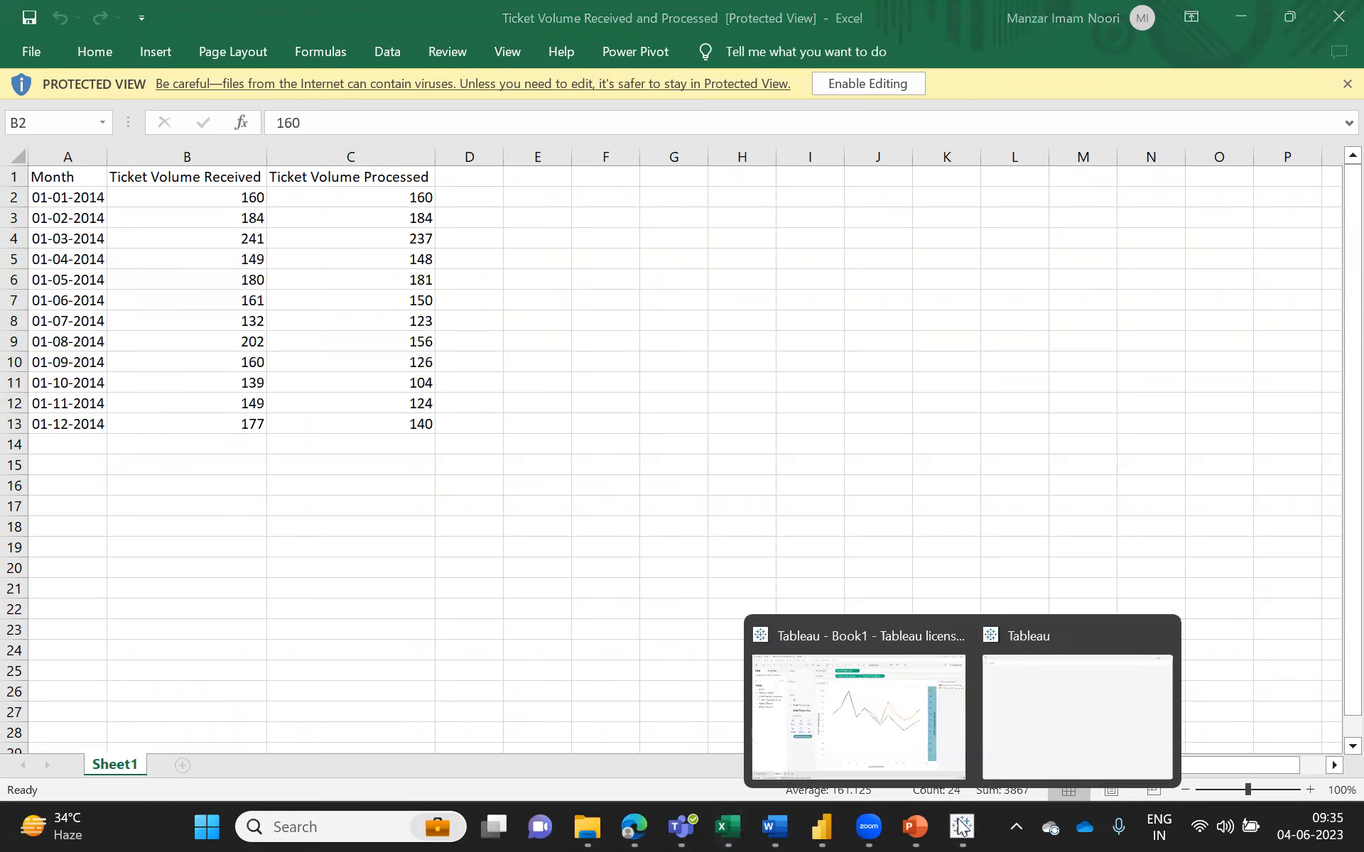
pyautogui.click(892, 729)
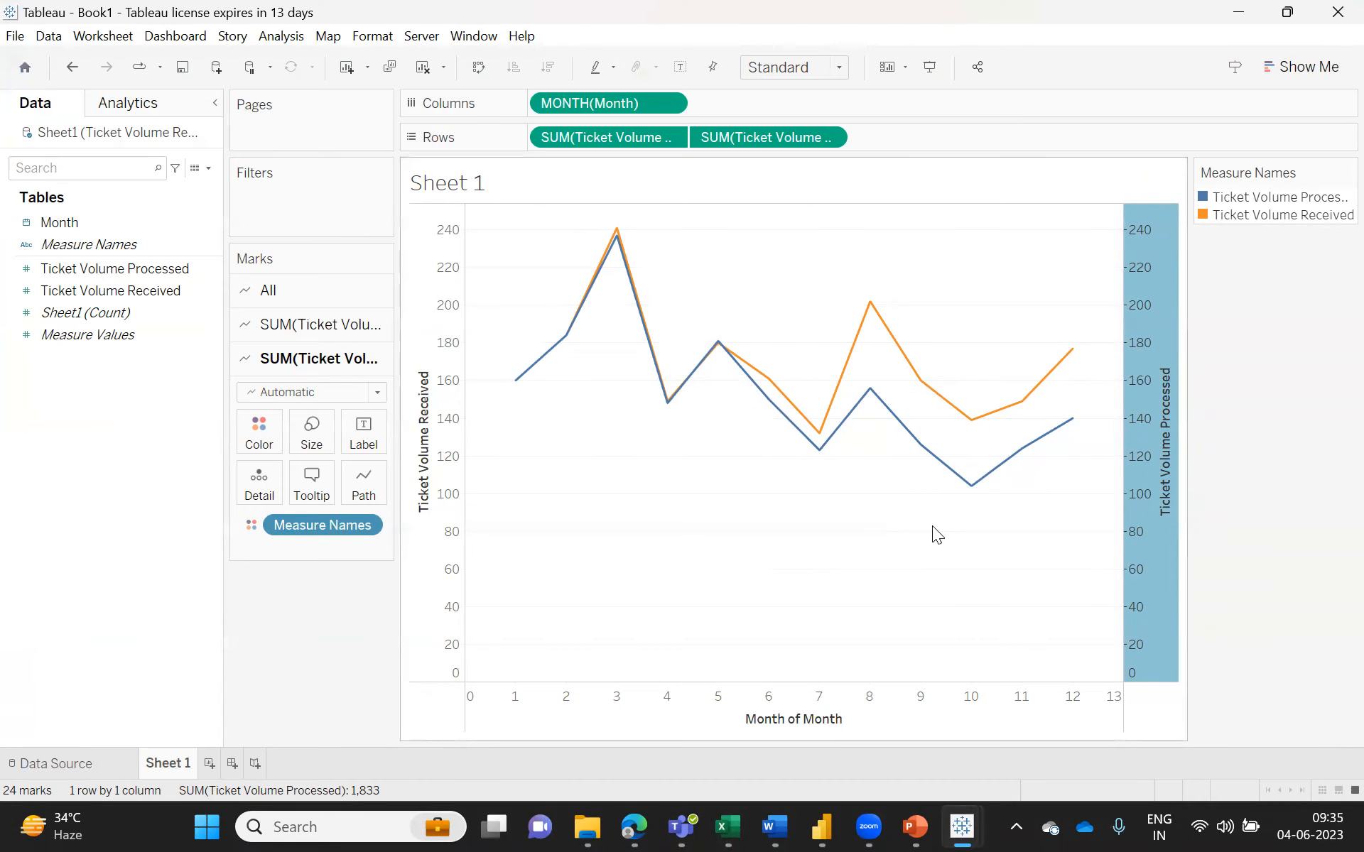
# - Switch to the PowerPoint presentation and read the definition under "What?" on the Data Visualization slide 3
pyautogui.click(915, 827)
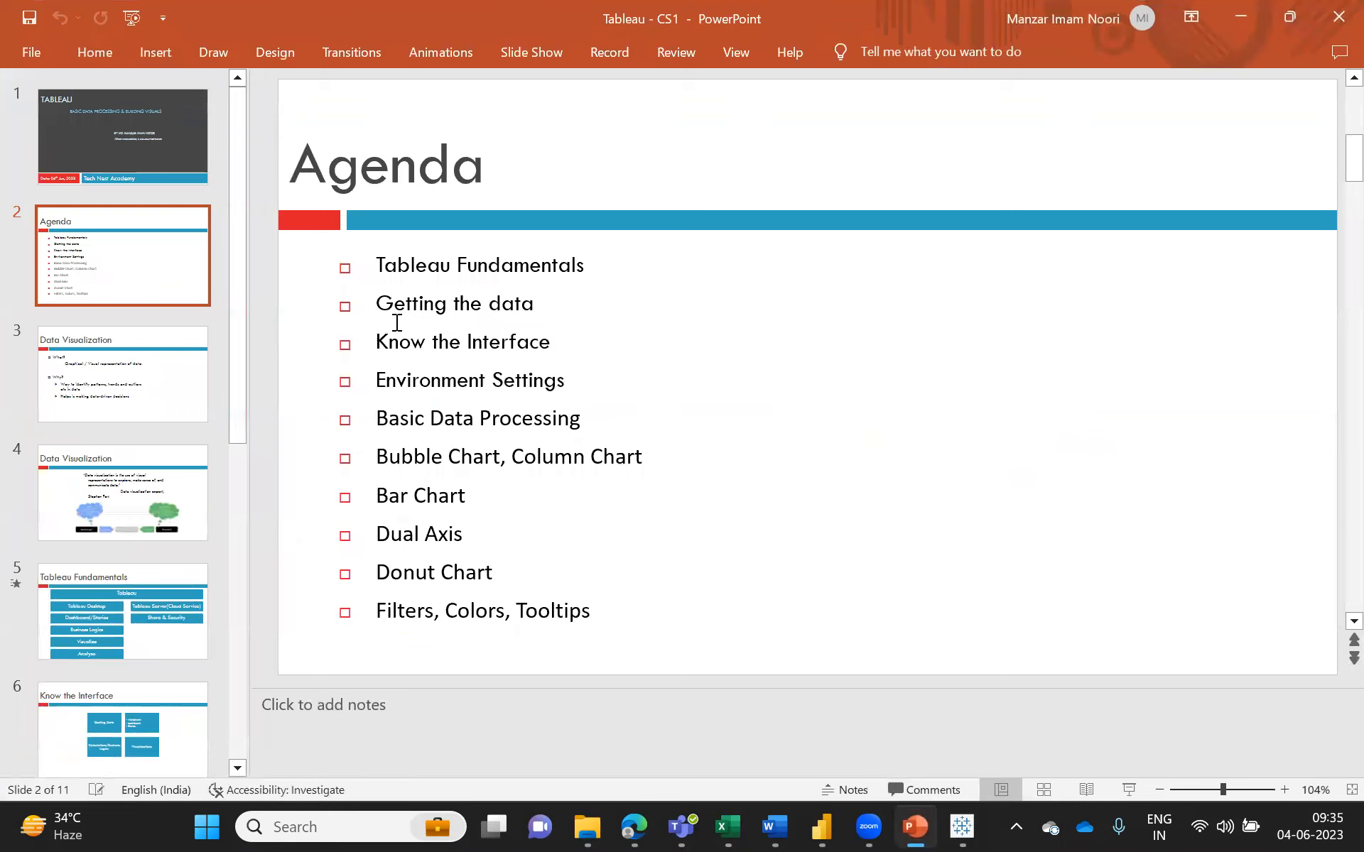
pyautogui.click(130, 384)
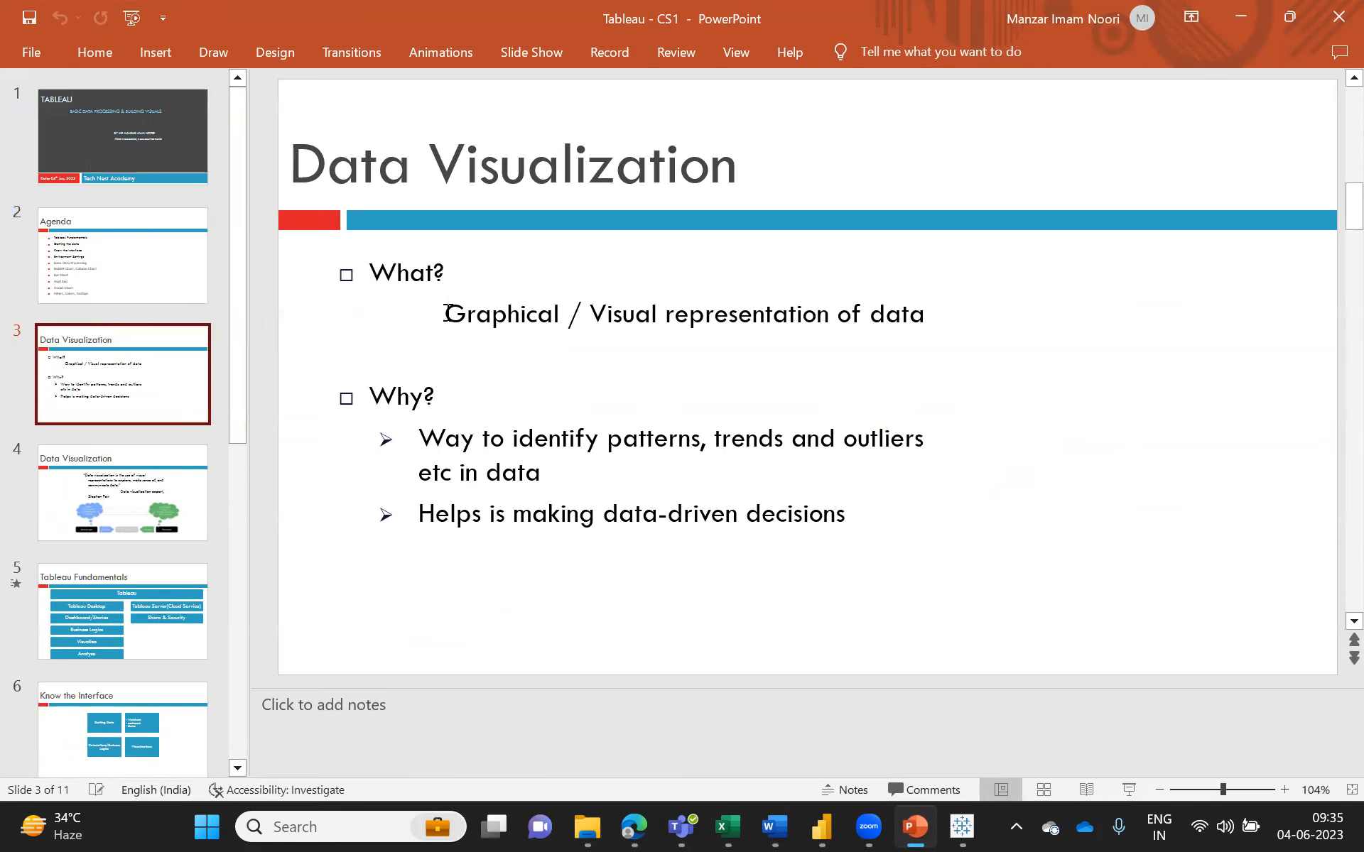
pyautogui.moveTo(444, 314); pyautogui.dragTo(555, 324)
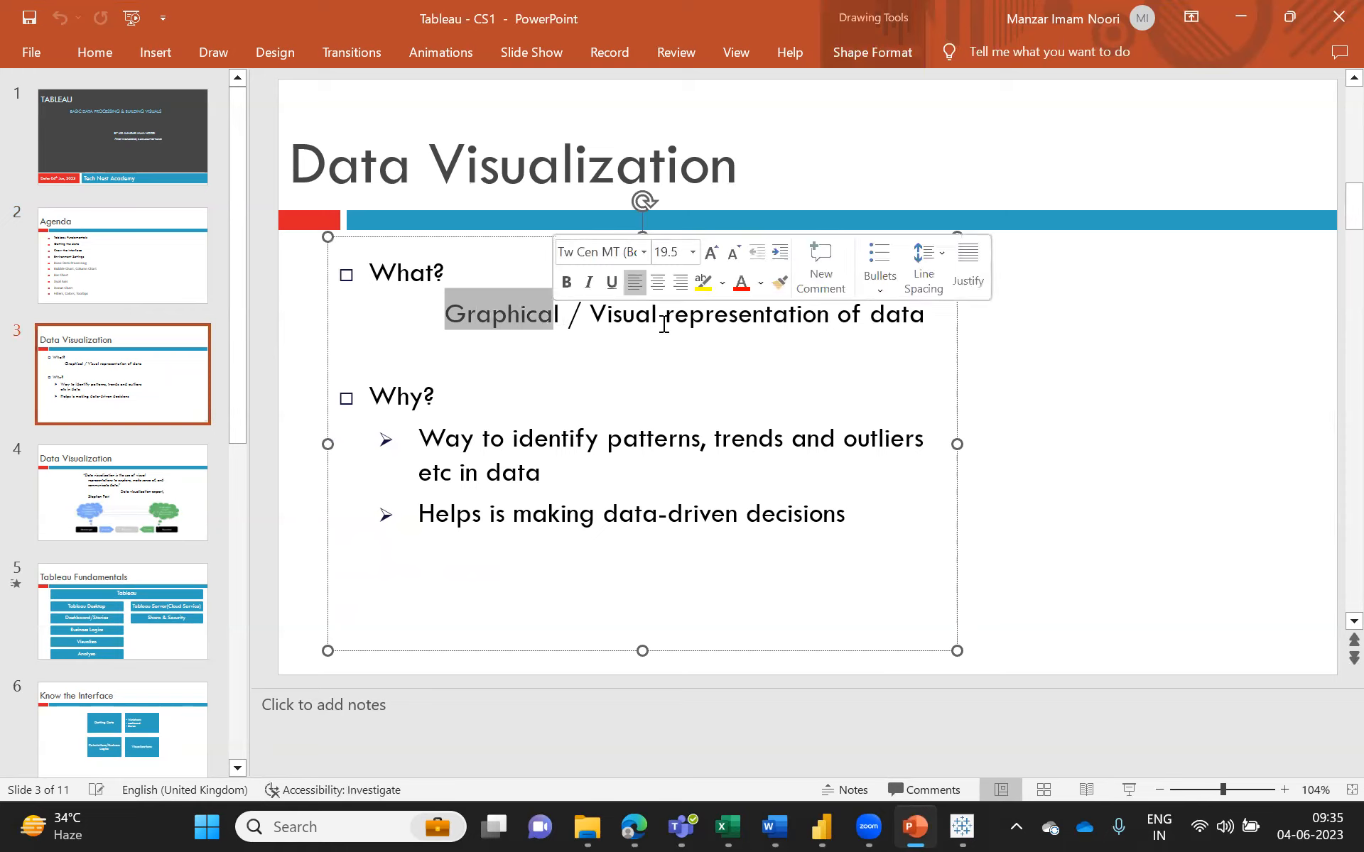
pyautogui.click(831, 316)
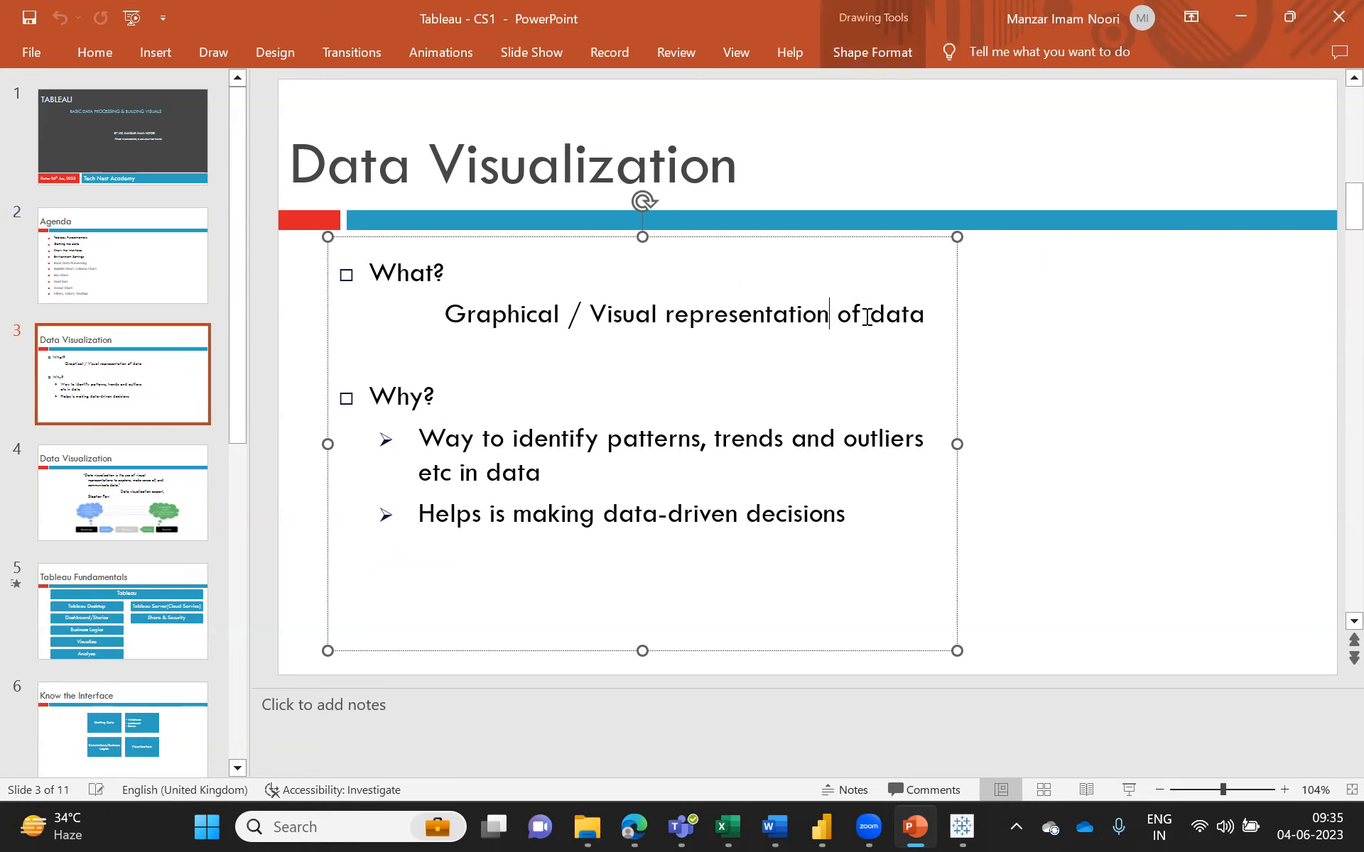
pyautogui.moveTo(874, 317); pyautogui.dragTo(926, 318)
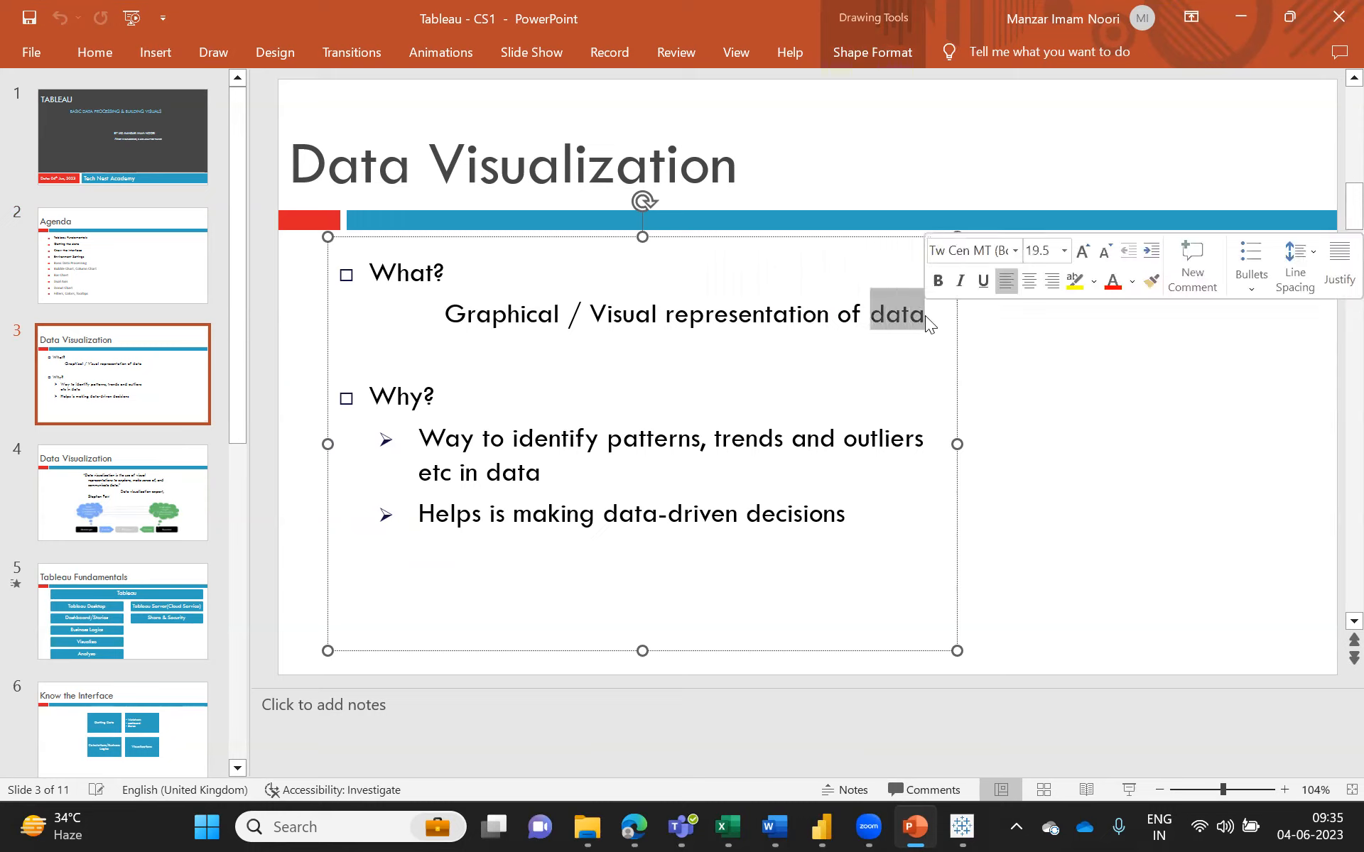
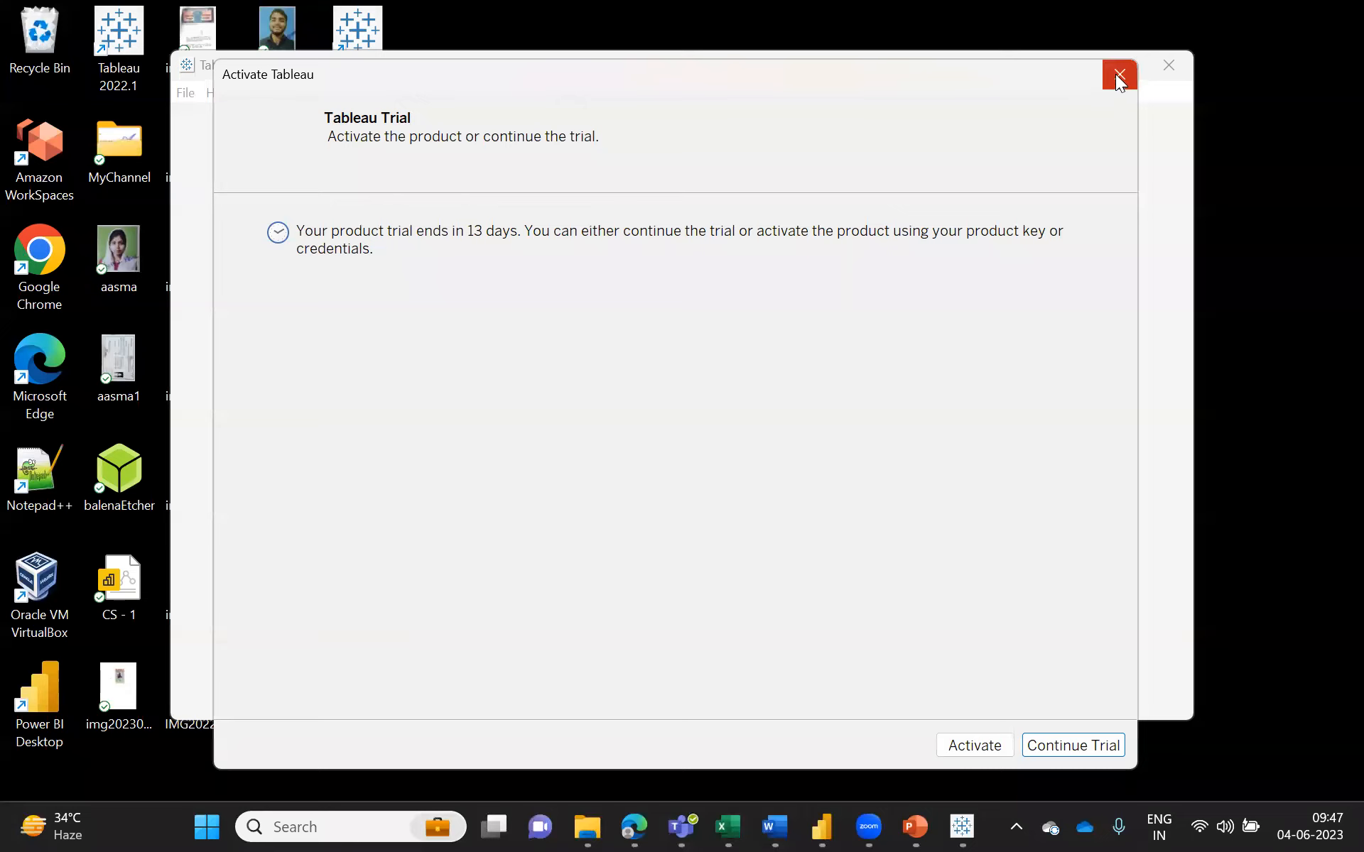
# - Dismiss the Tableau trial notice, get the new Book2 window out of the way, and show the data source page of Book1
pyautogui.click(1128, 76)
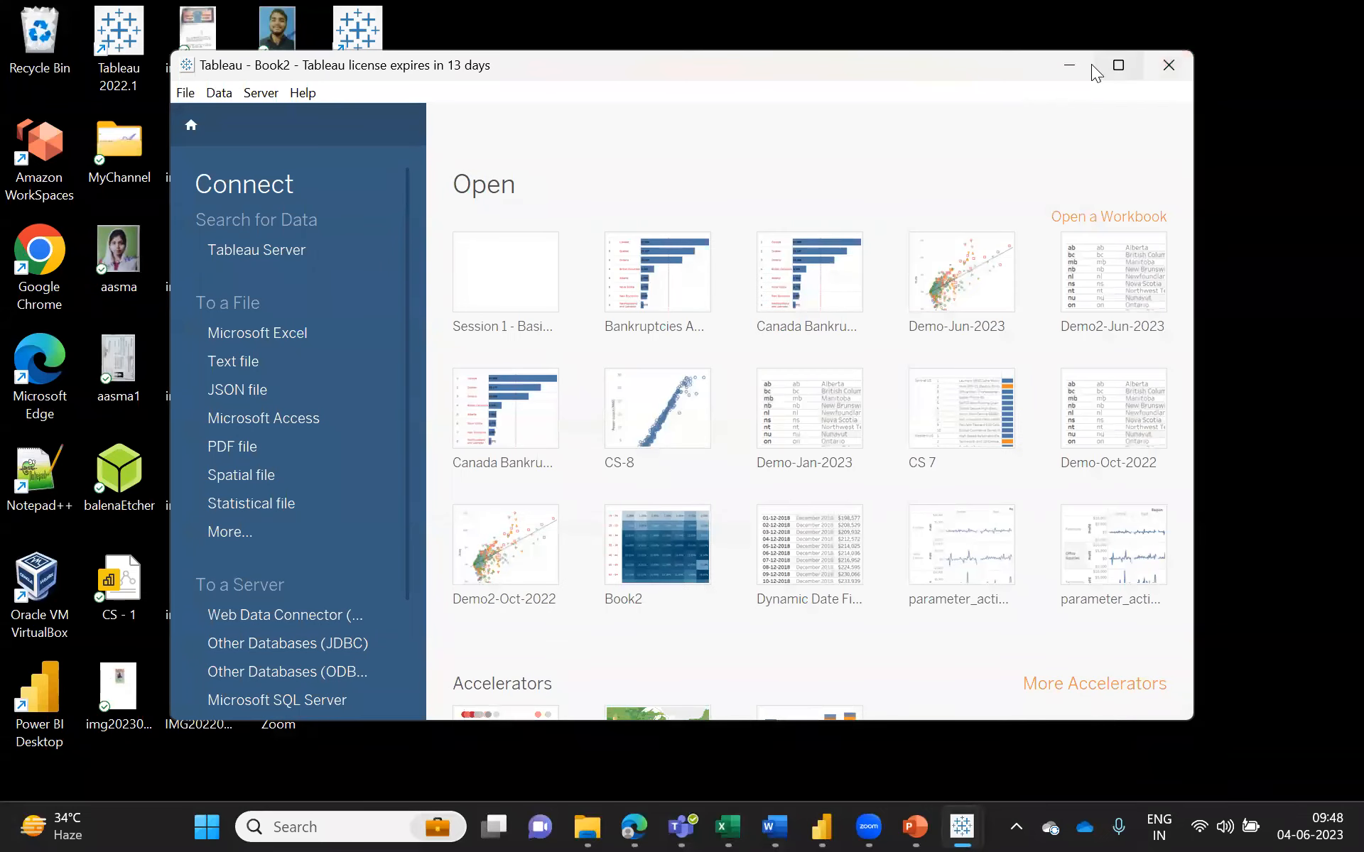
pyautogui.click(1069, 71)
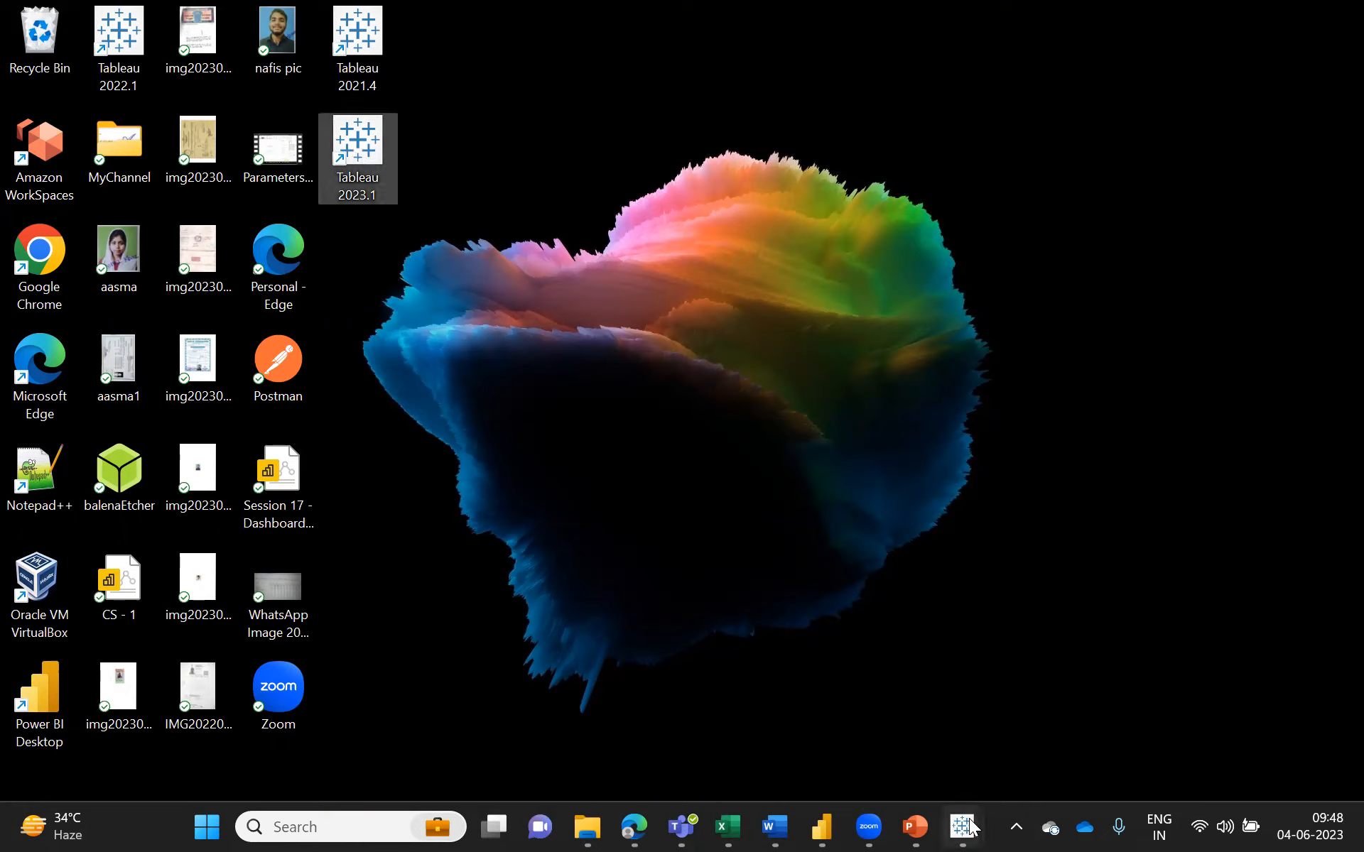
pyautogui.moveTo(972, 826)
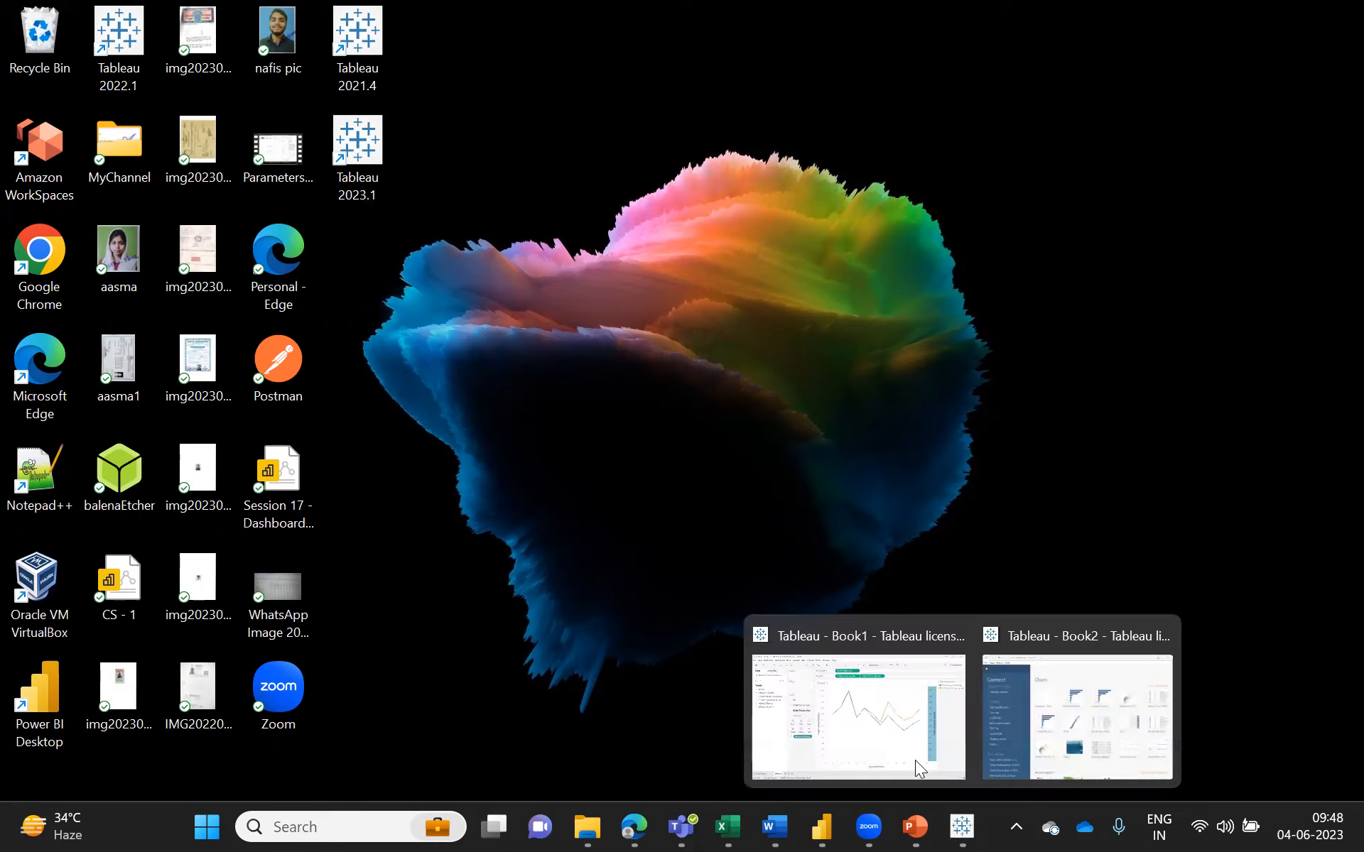
pyautogui.click(856, 737)
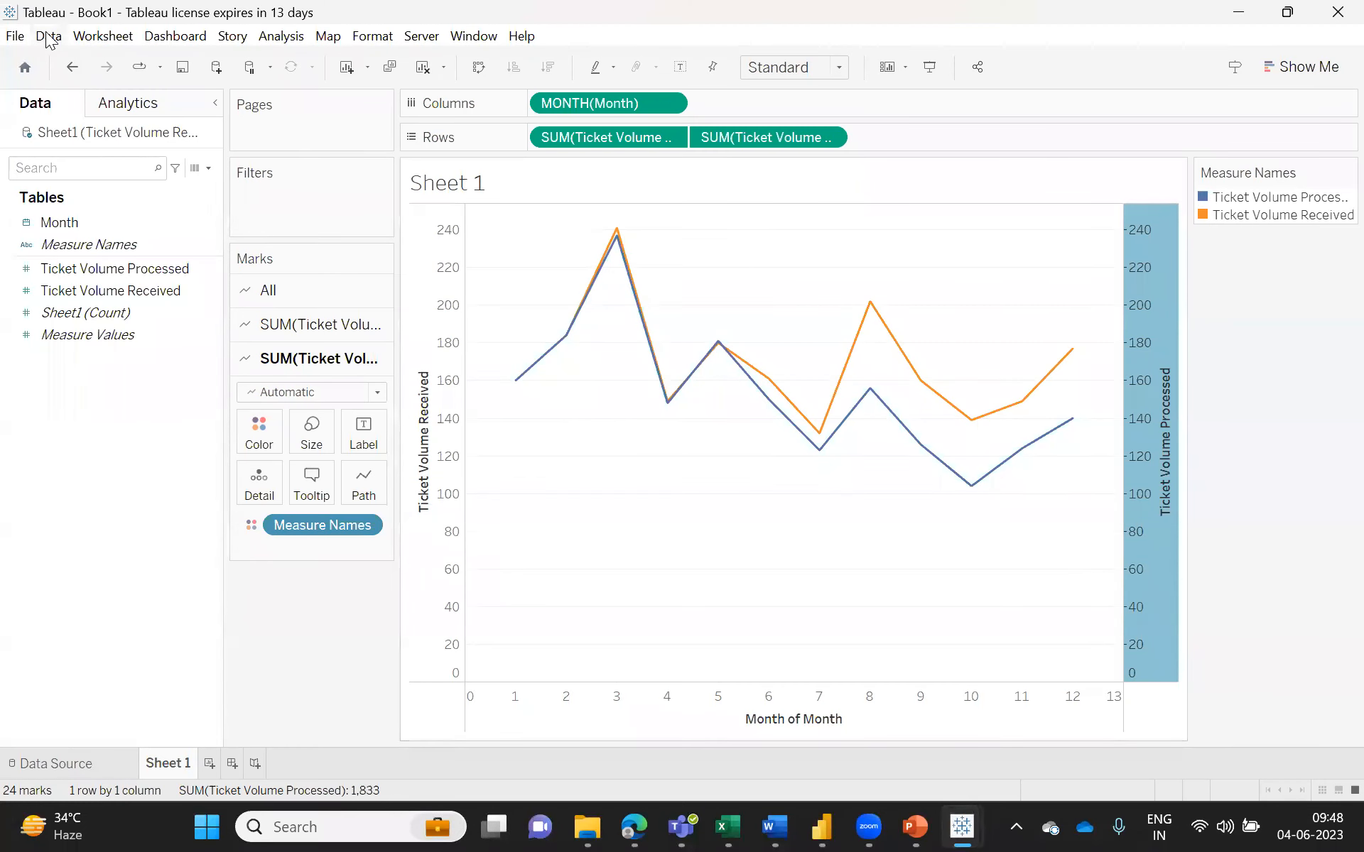
pyautogui.click(74, 763)
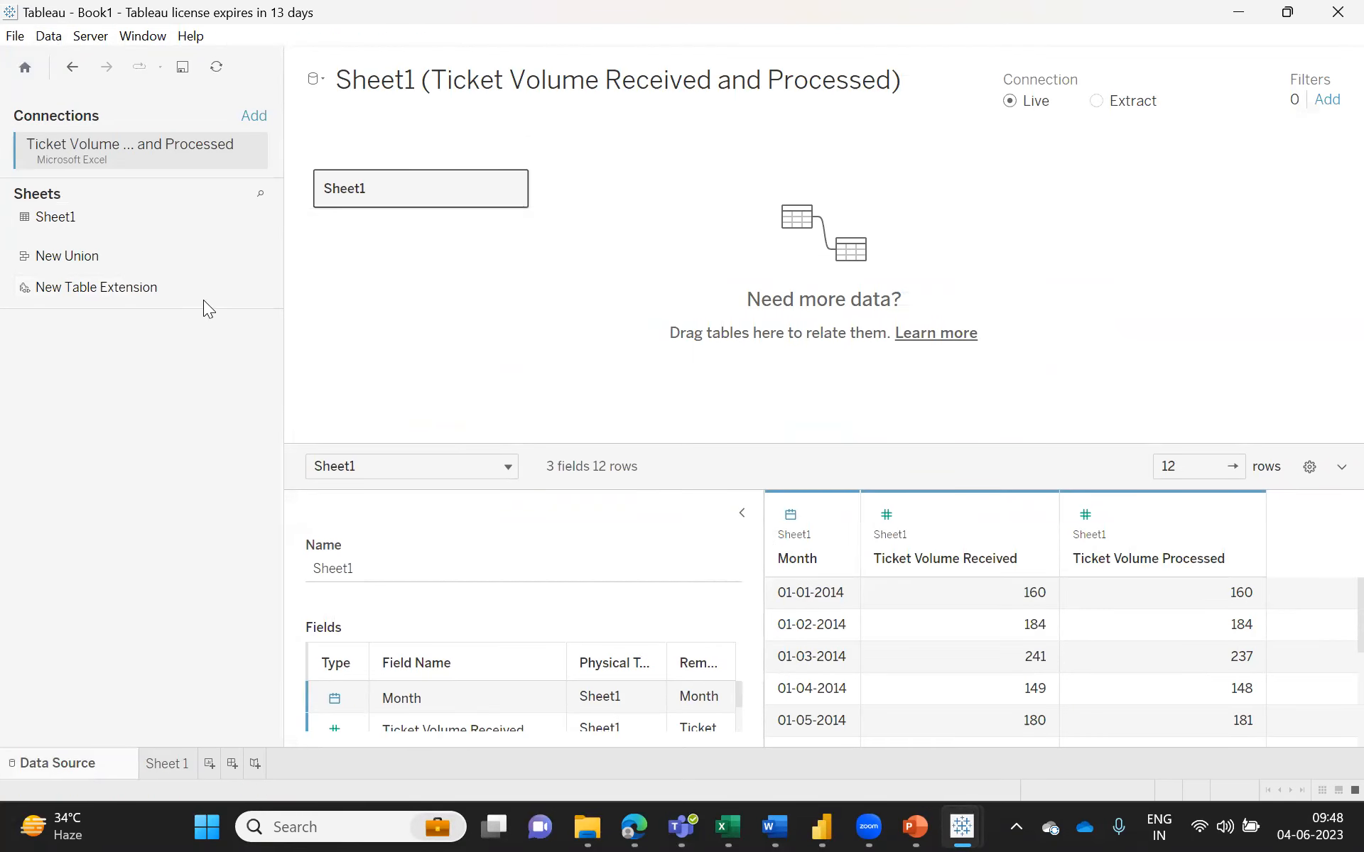
# - Look through the full list of server connectors for a new data source, including Impala, then leave the list and minimise Book1
pyautogui.click(43, 37)
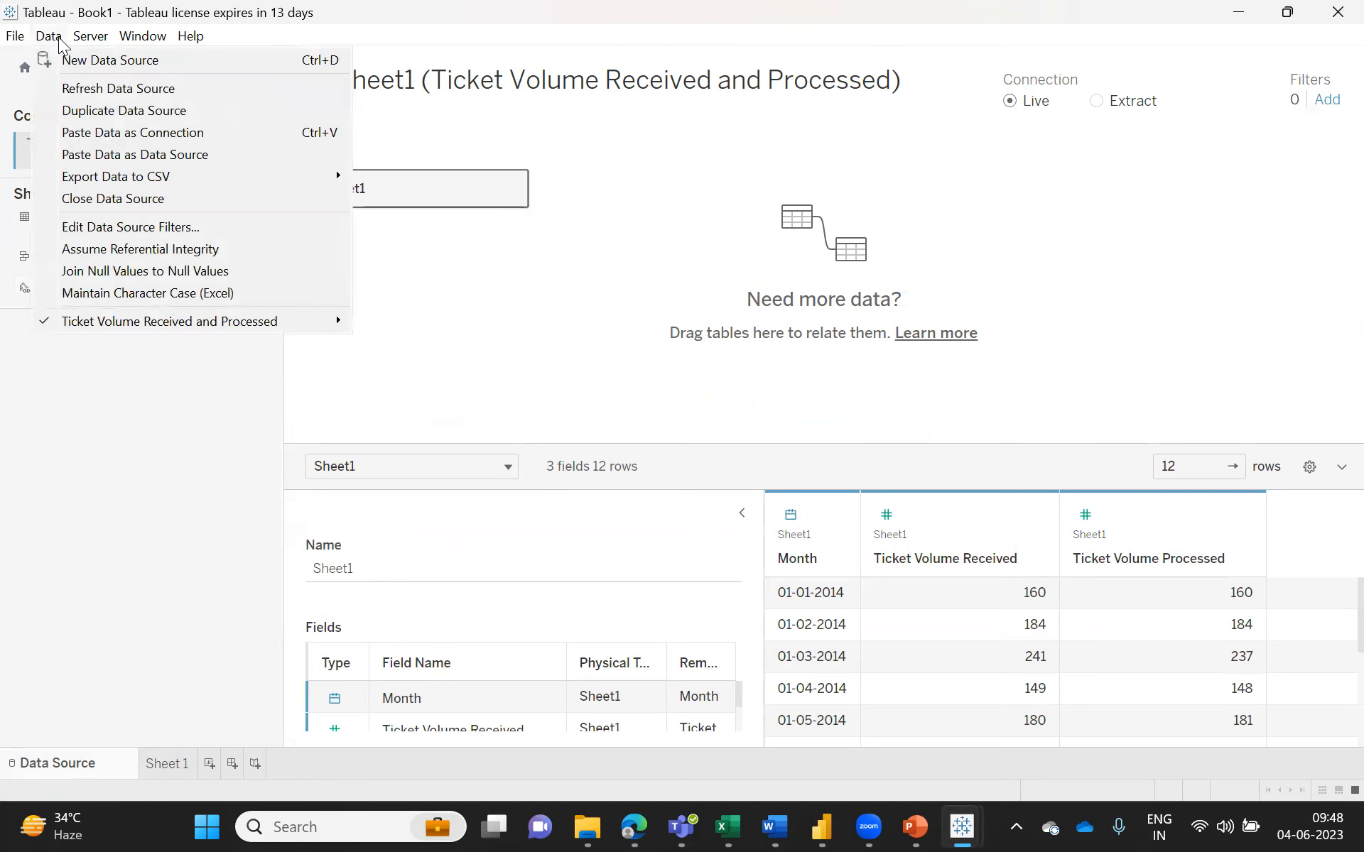
pyautogui.moveTo(90, 37)
pyautogui.moveTo(49, 36)
pyautogui.click(48, 61)
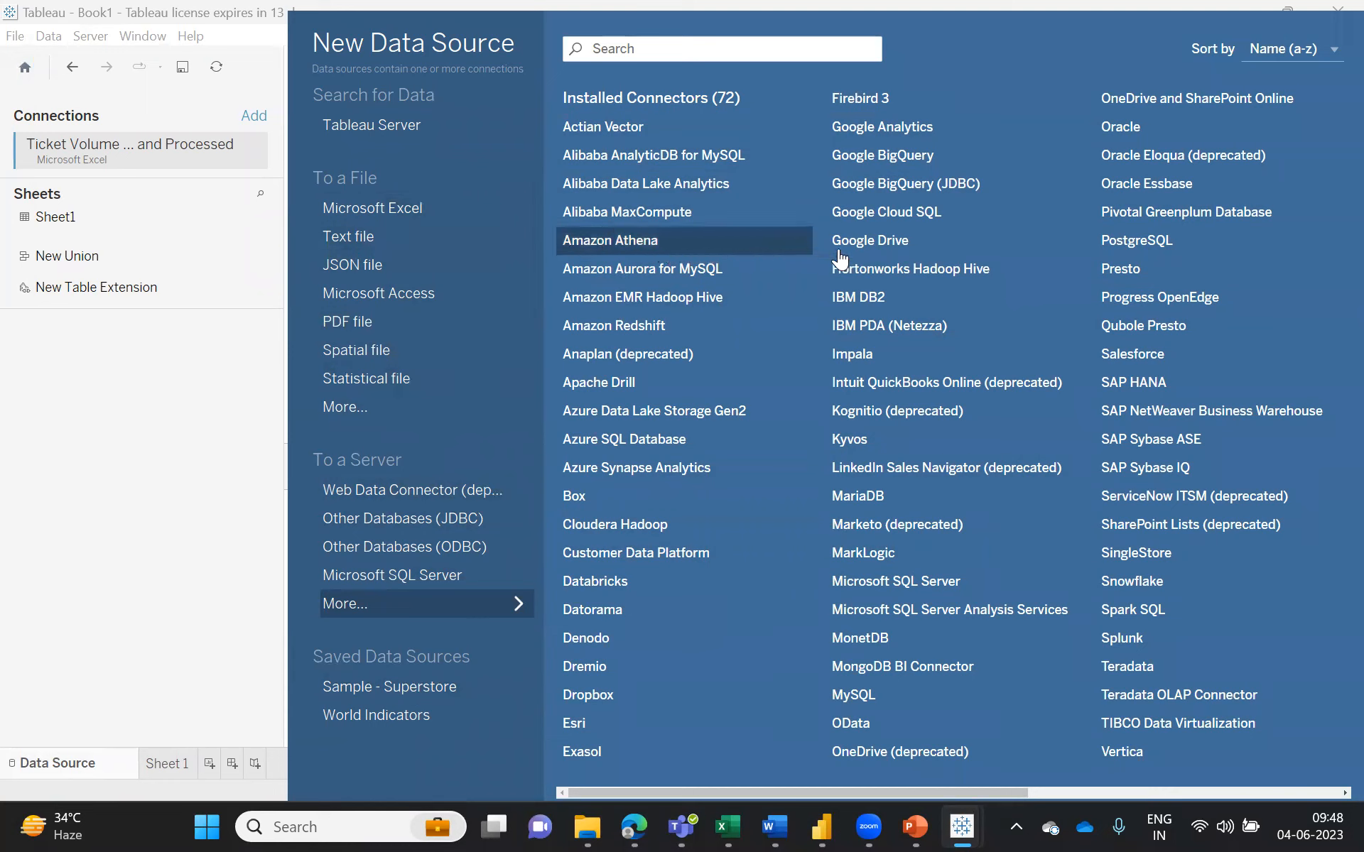
pyautogui.click(964, 365)
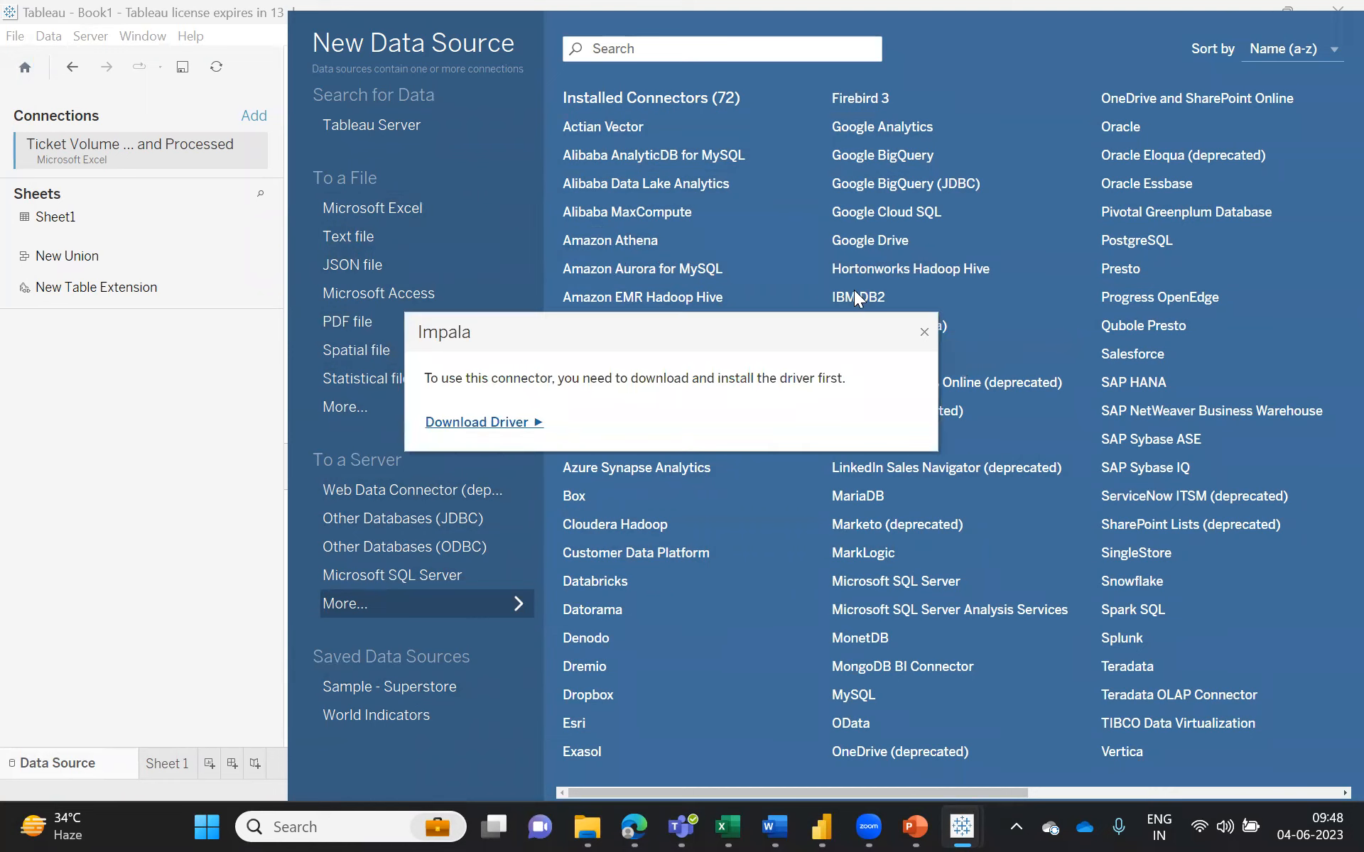
pyautogui.click(924, 333)
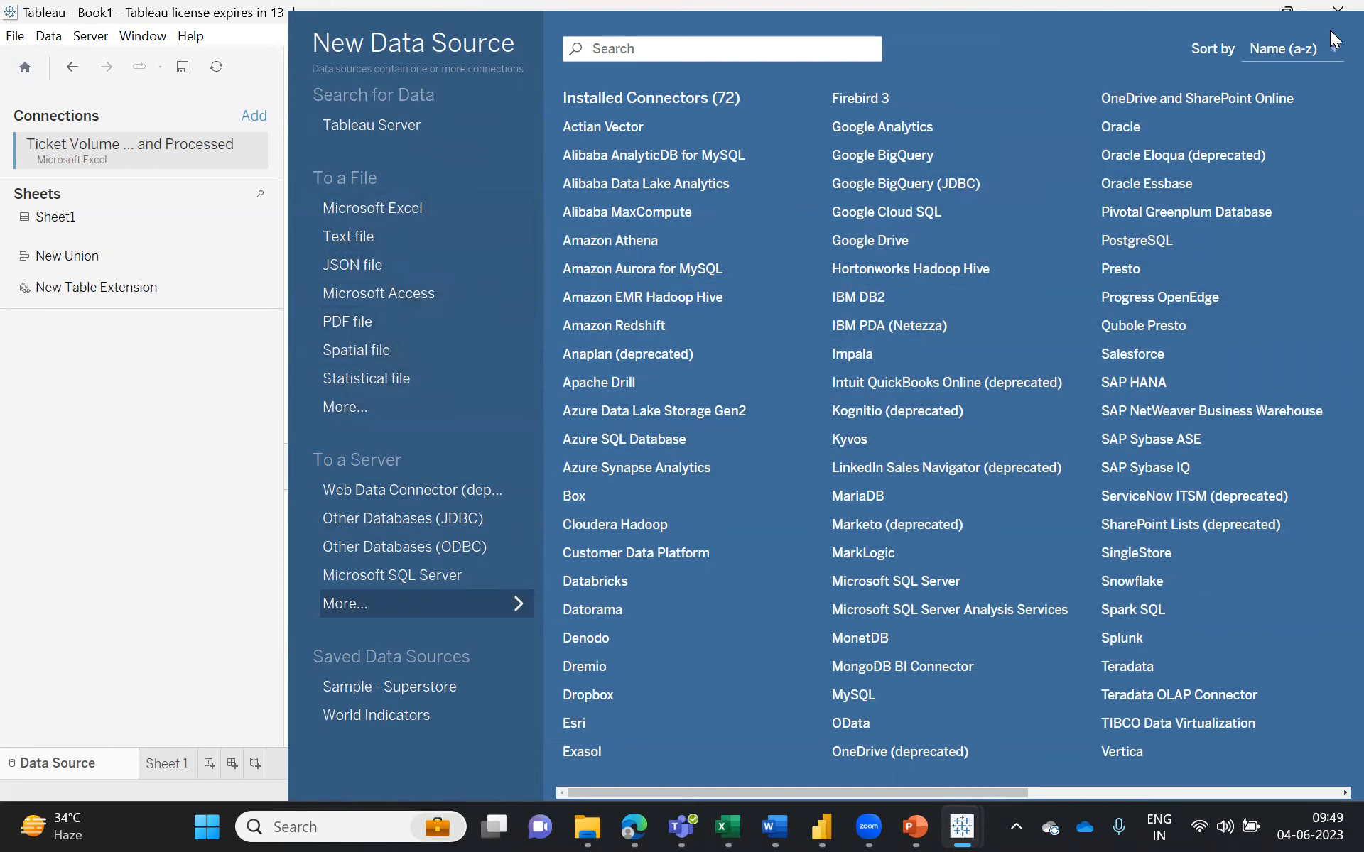
pyautogui.click(1119, 3)
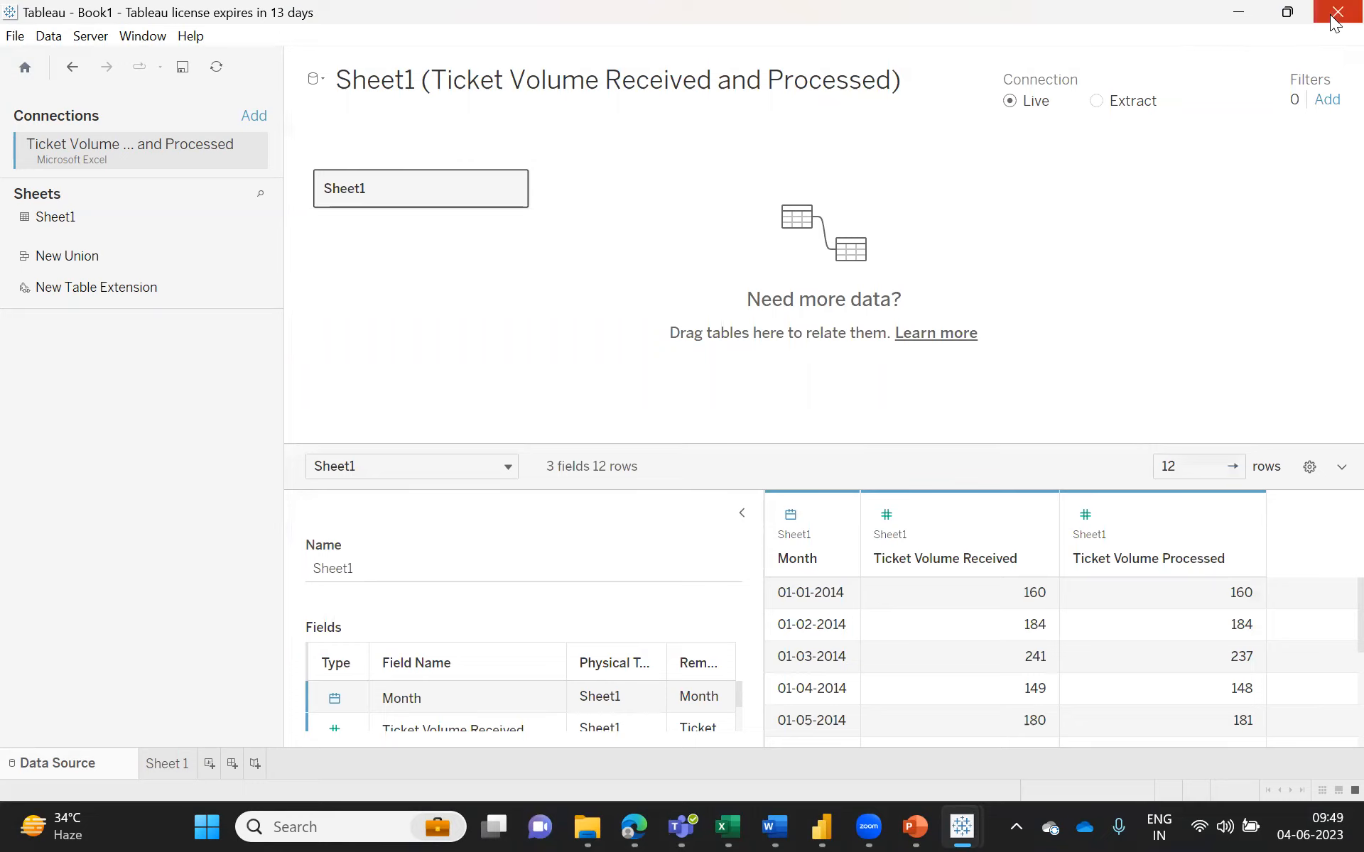
pyautogui.click(1240, 15)
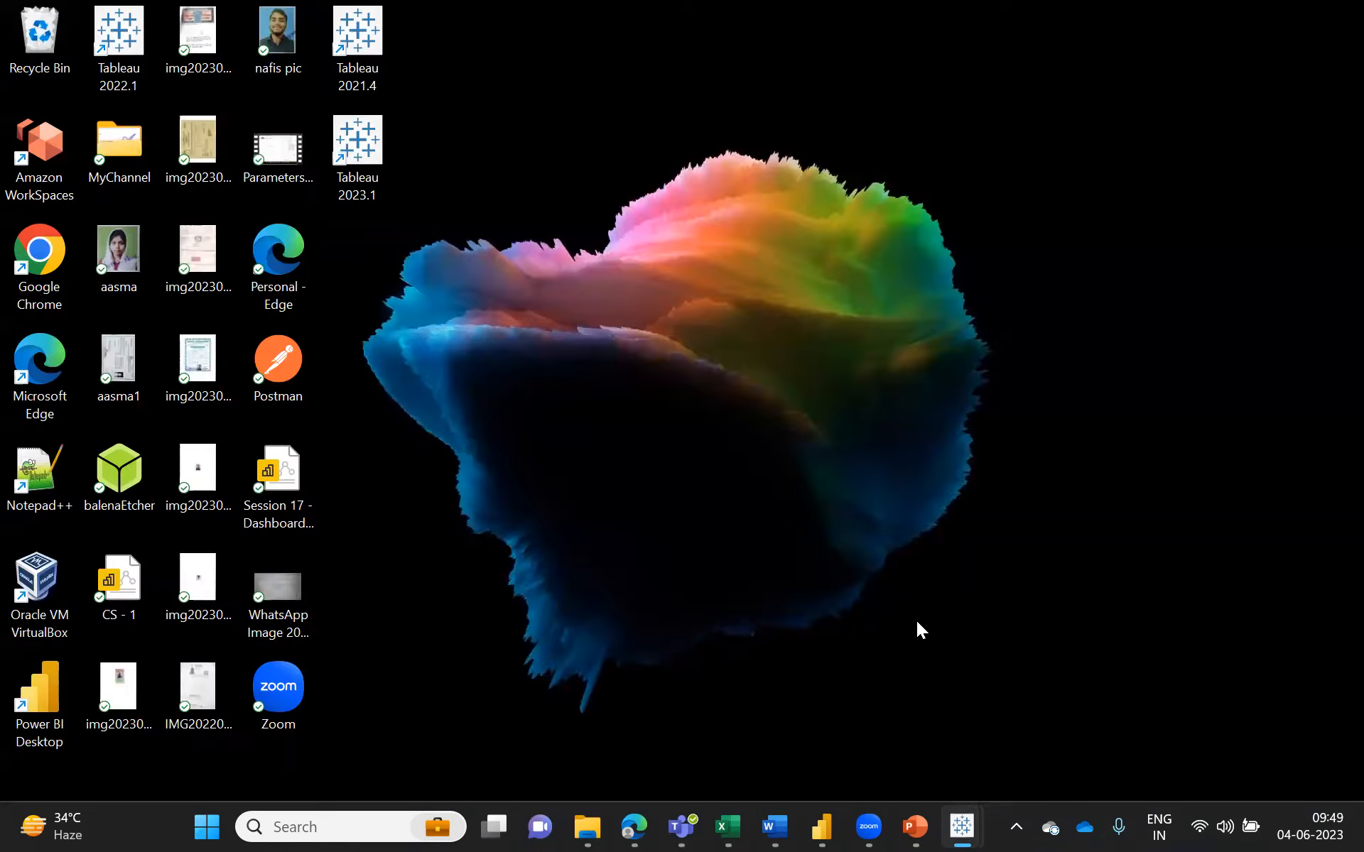
# - Switch to the PowerPoint presentation and show slide 6, Know the Interface
pyautogui.click(919, 826)
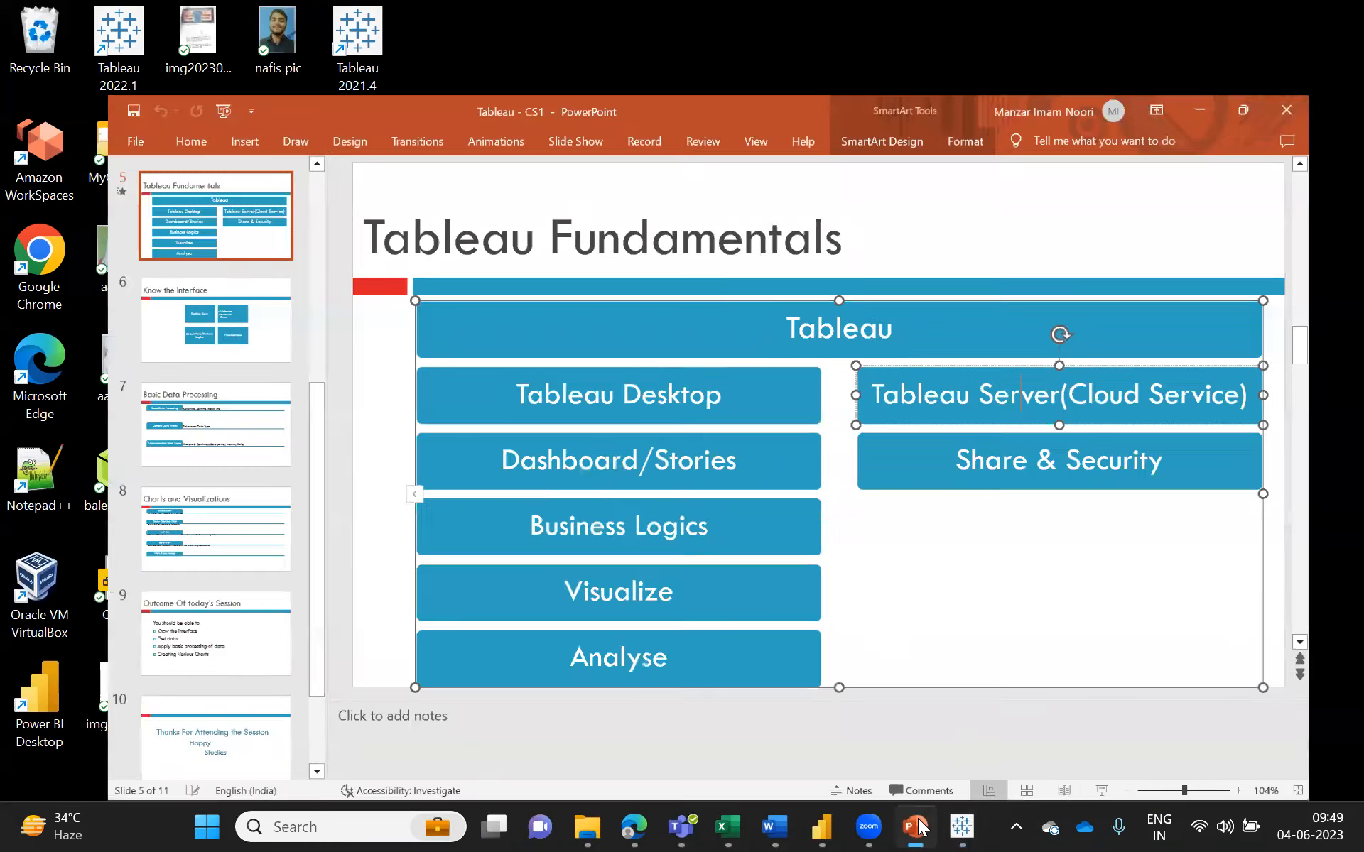
pyautogui.click(965, 691)
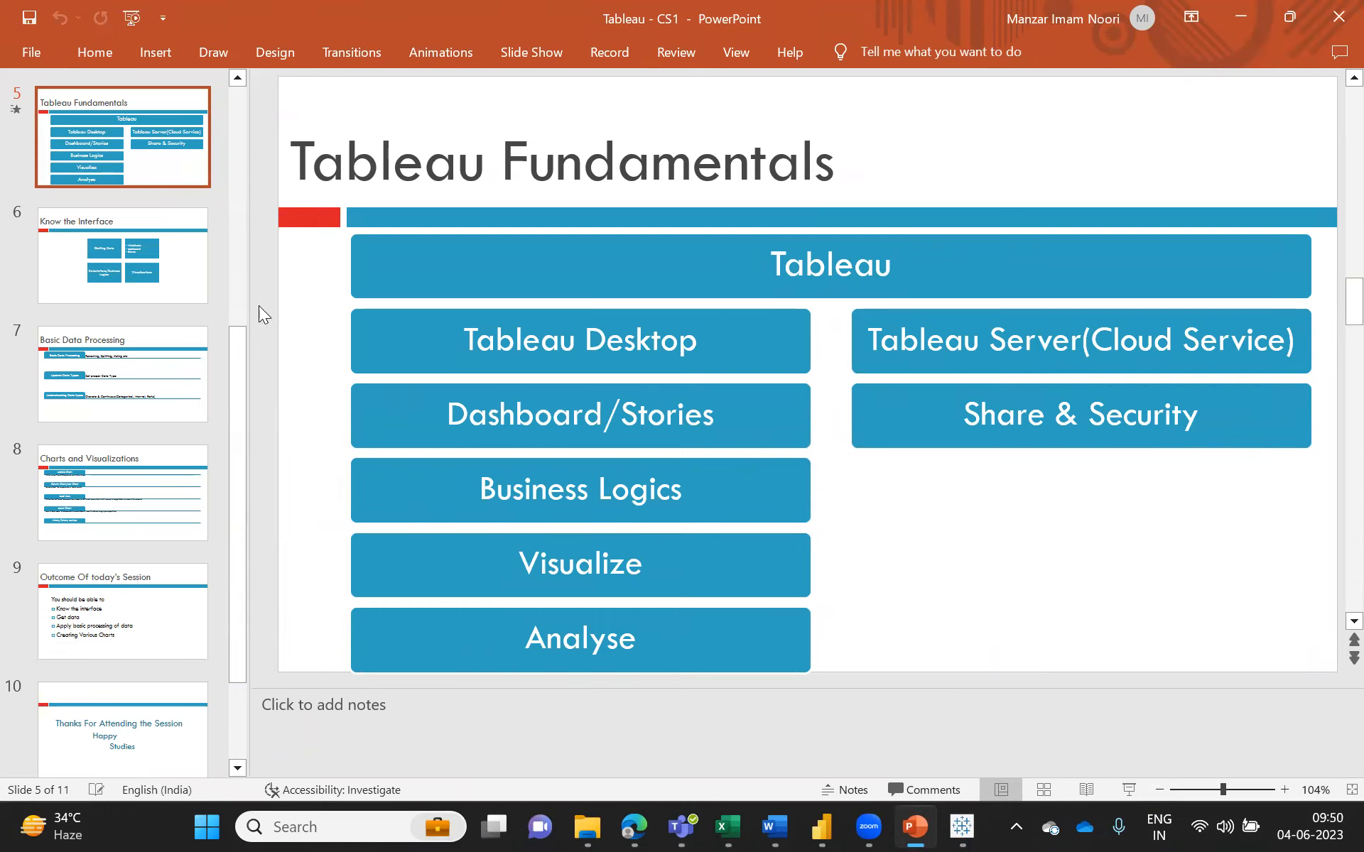
pyautogui.click(176, 270)
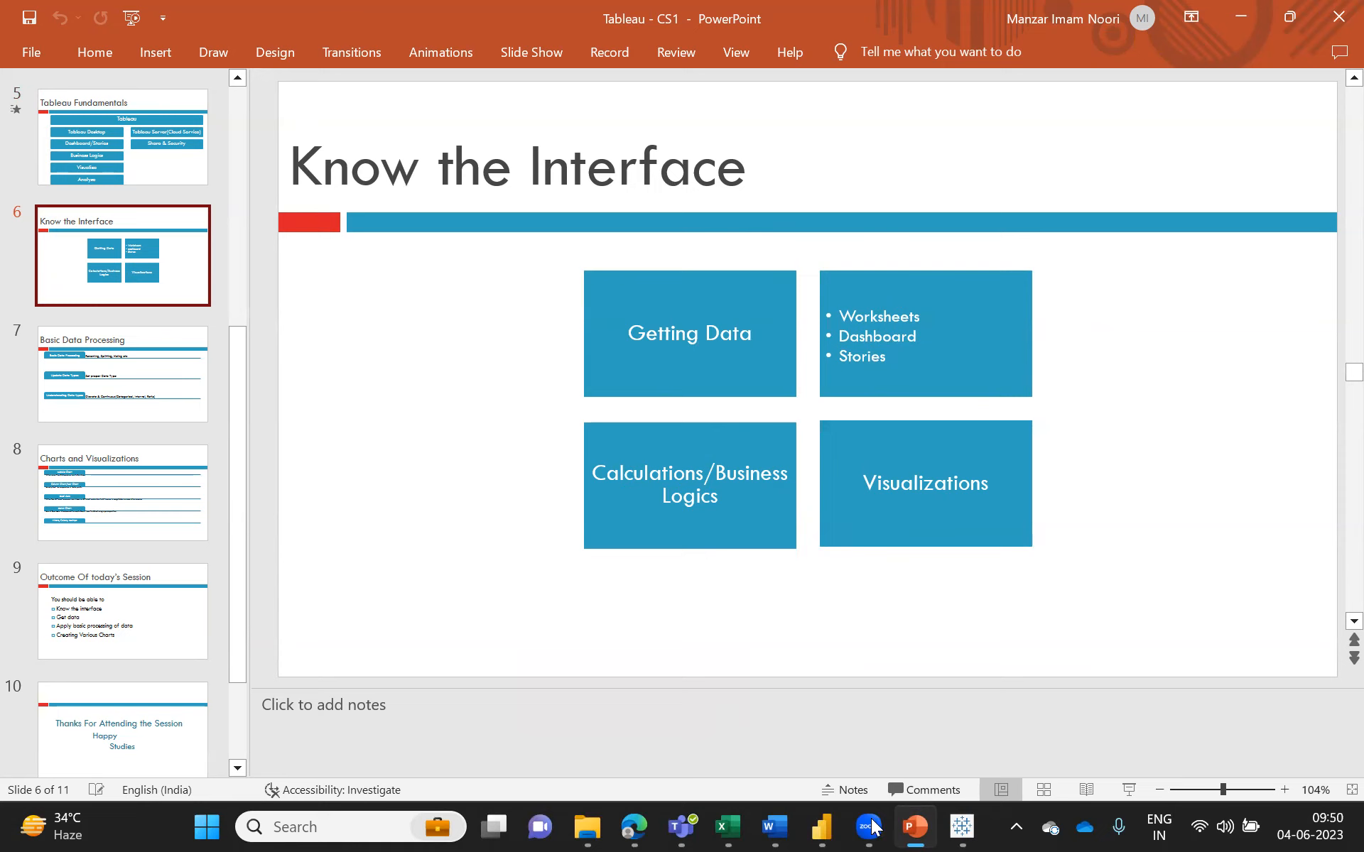
# - Close both Tableau windows, Book1 and Book2, without saving the workbook changes
pyautogui.moveTo(873, 828)
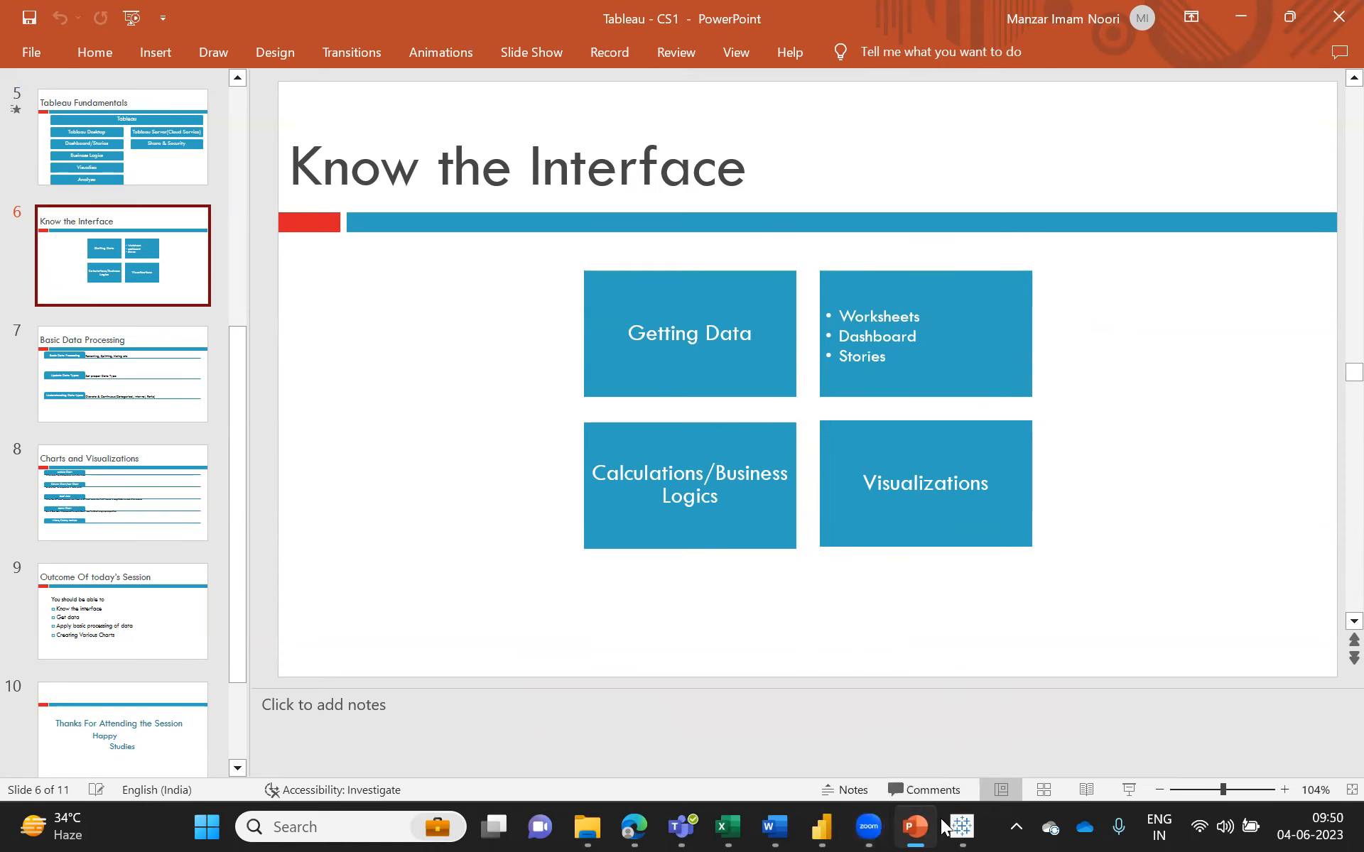
pyautogui.moveTo(962, 829)
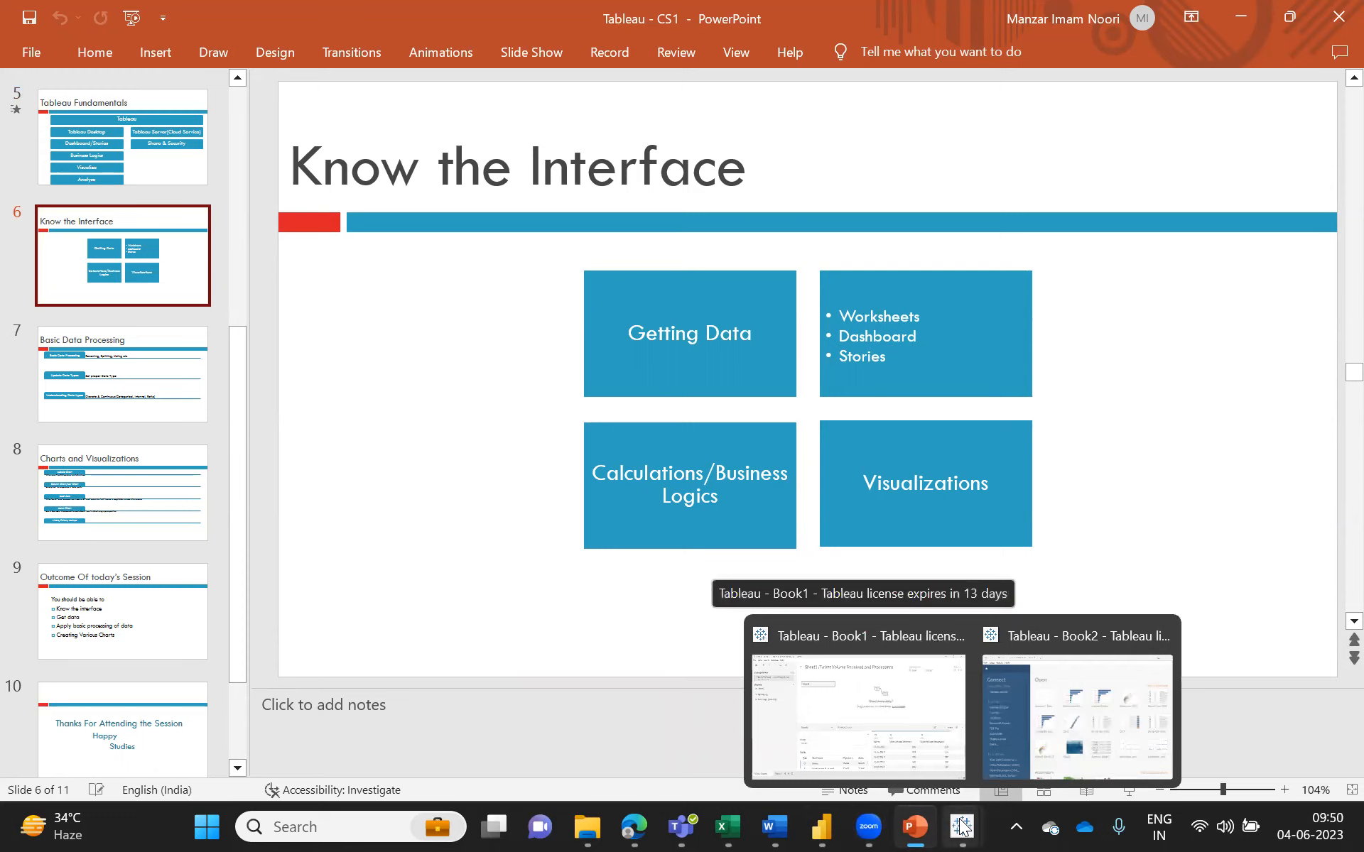
pyautogui.moveTo(916, 749)
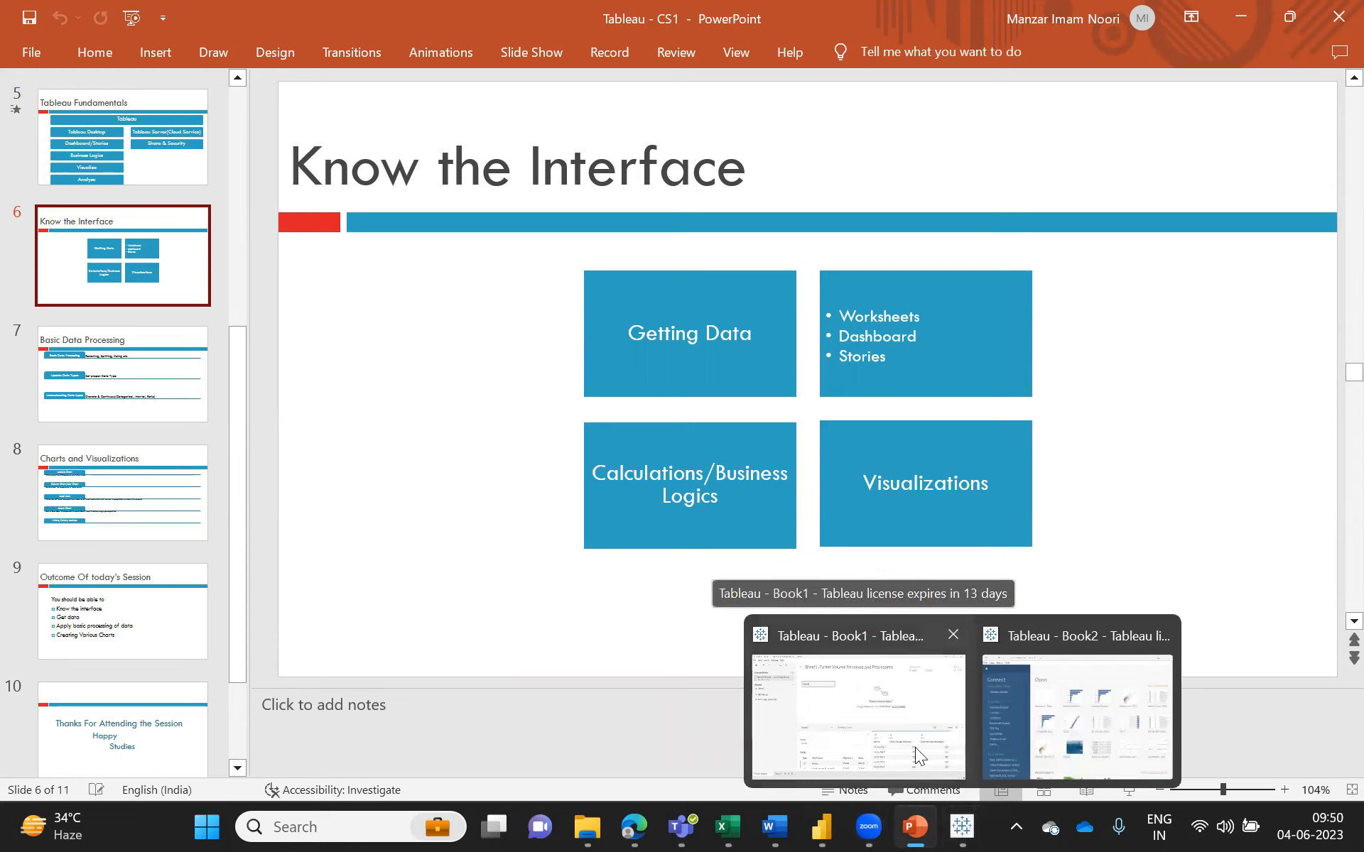
pyautogui.click(945, 638)
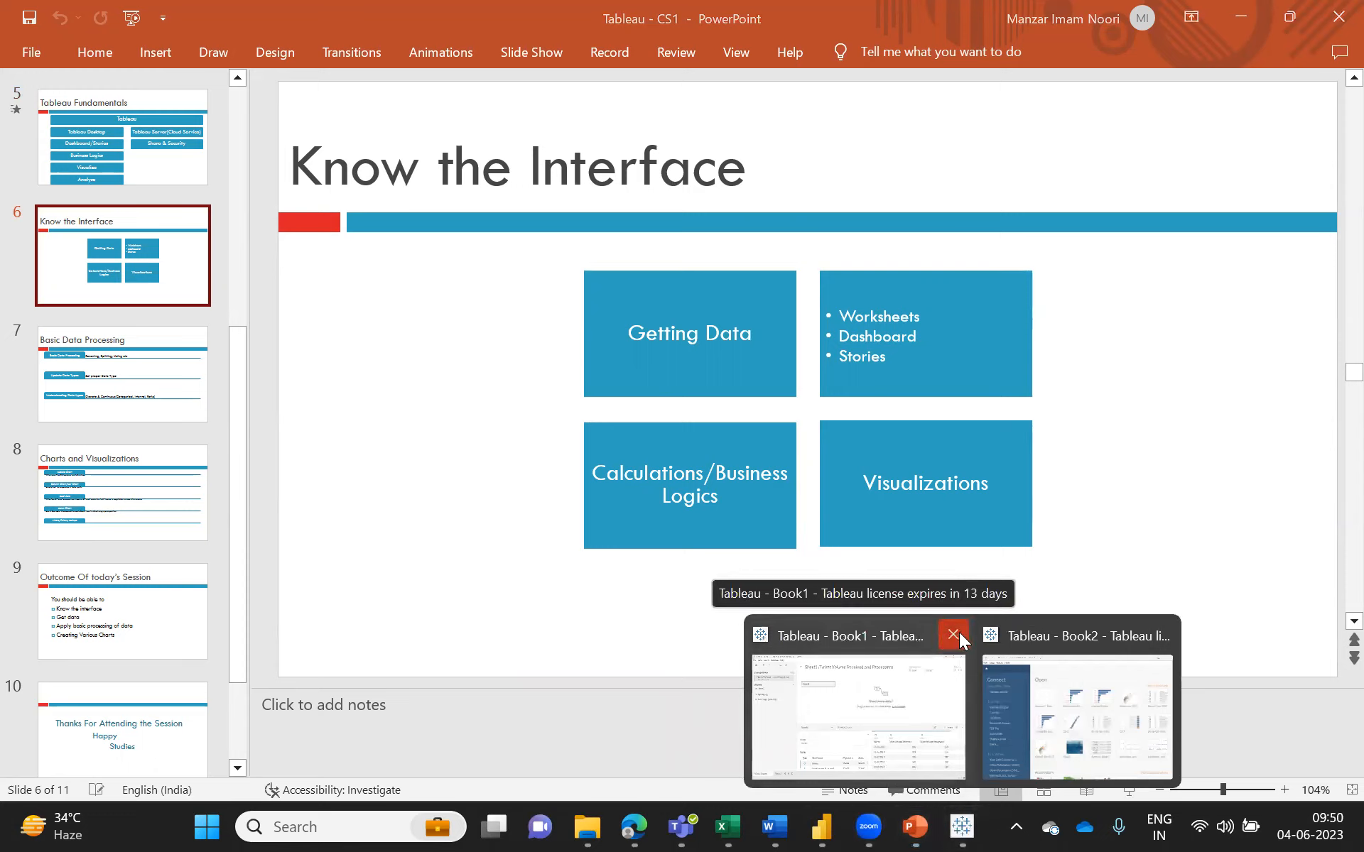
pyautogui.click(1168, 635)
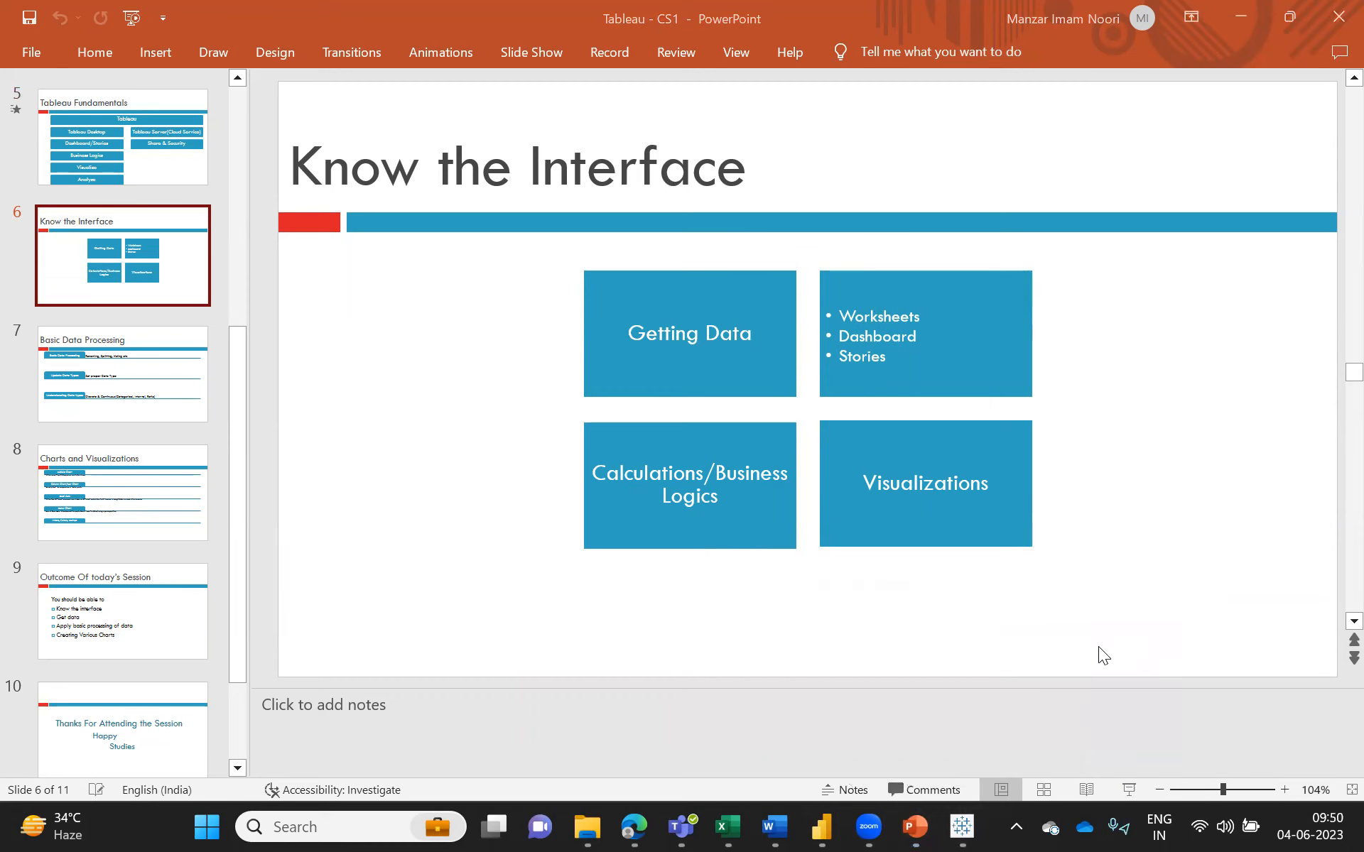
pyautogui.click(962, 824)
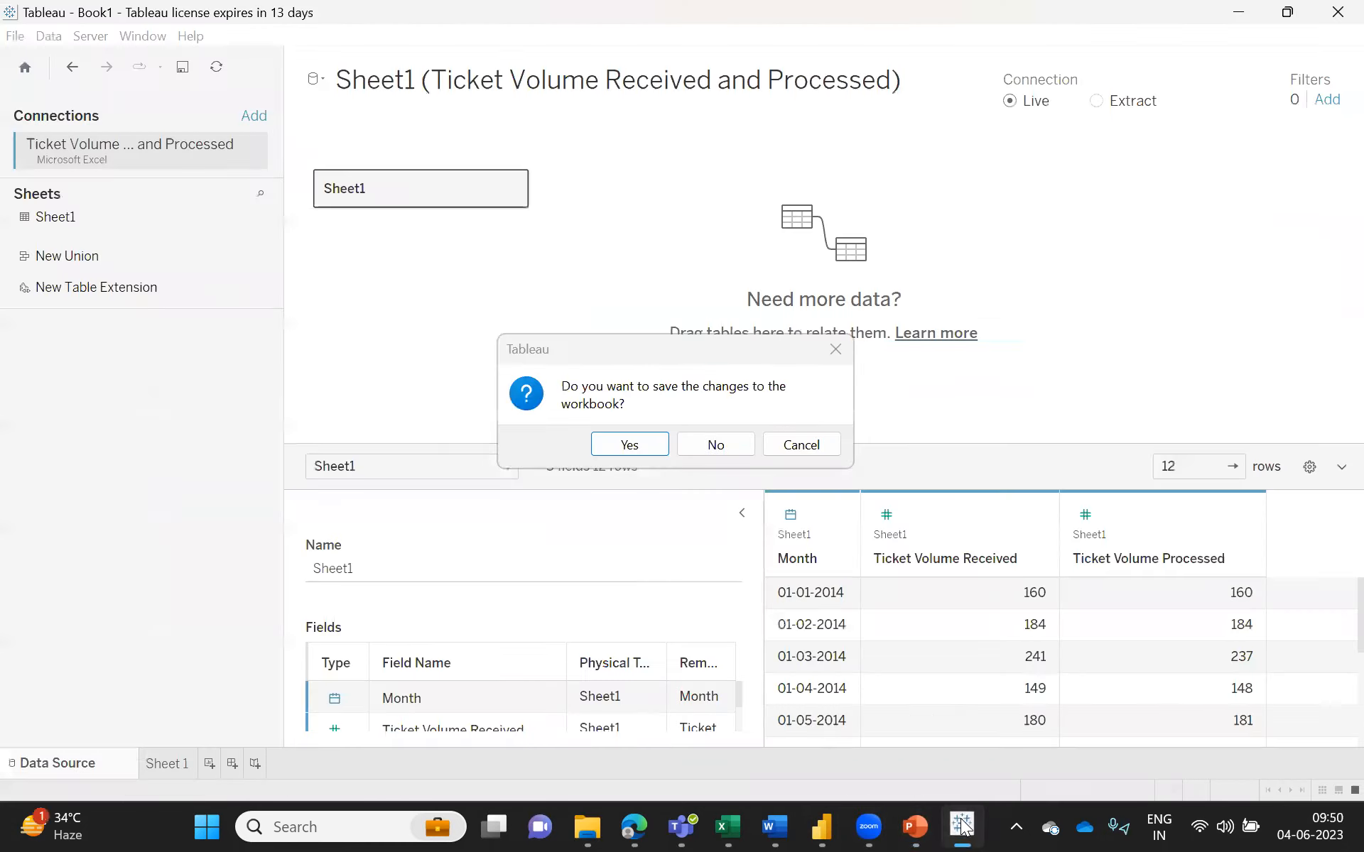
pyautogui.click(712, 444)
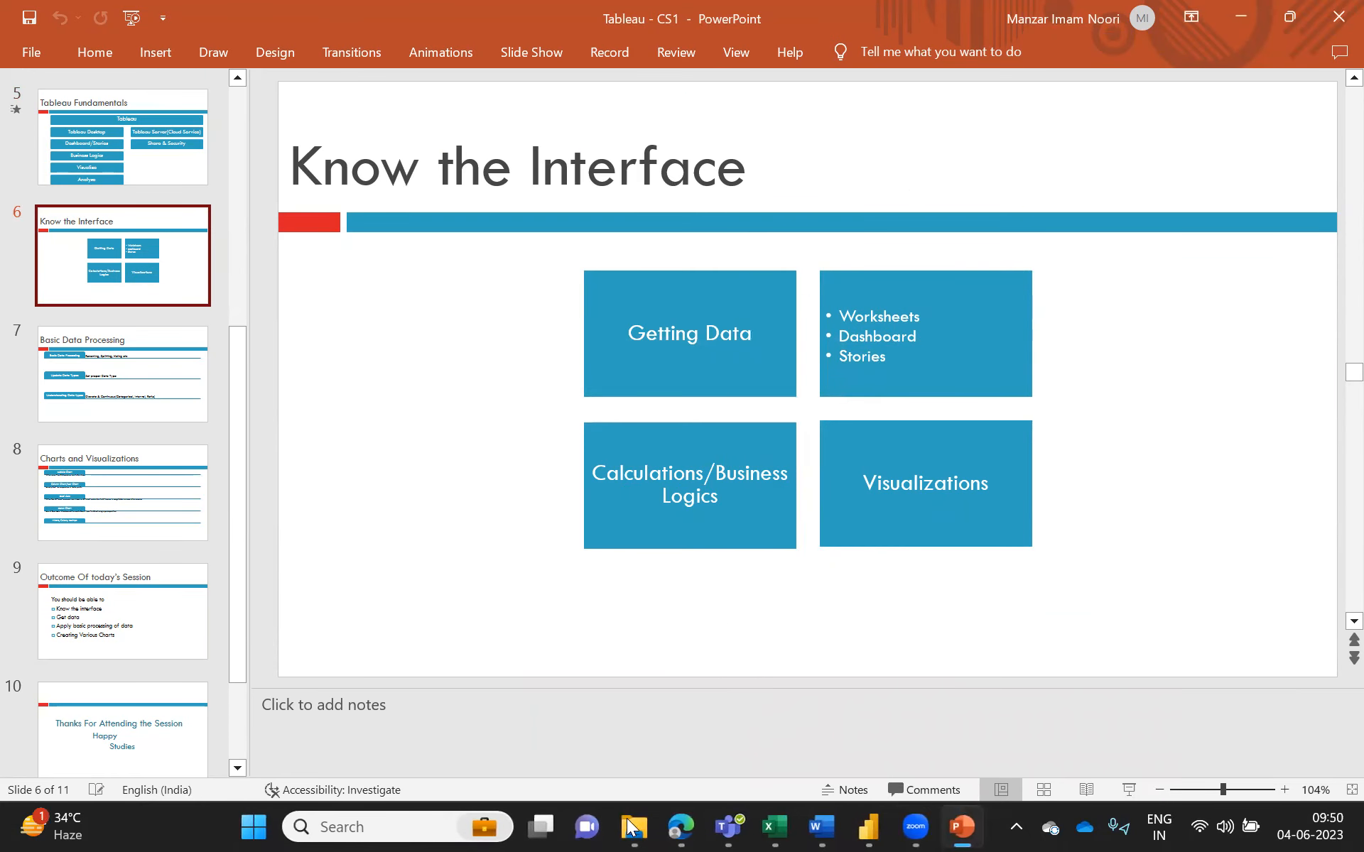
# - Switch to File Explorer and go to the Session 1 folder inside the Tableau training folder Jun 2023
pyautogui.click(630, 827)
pyautogui.click(596, 719)
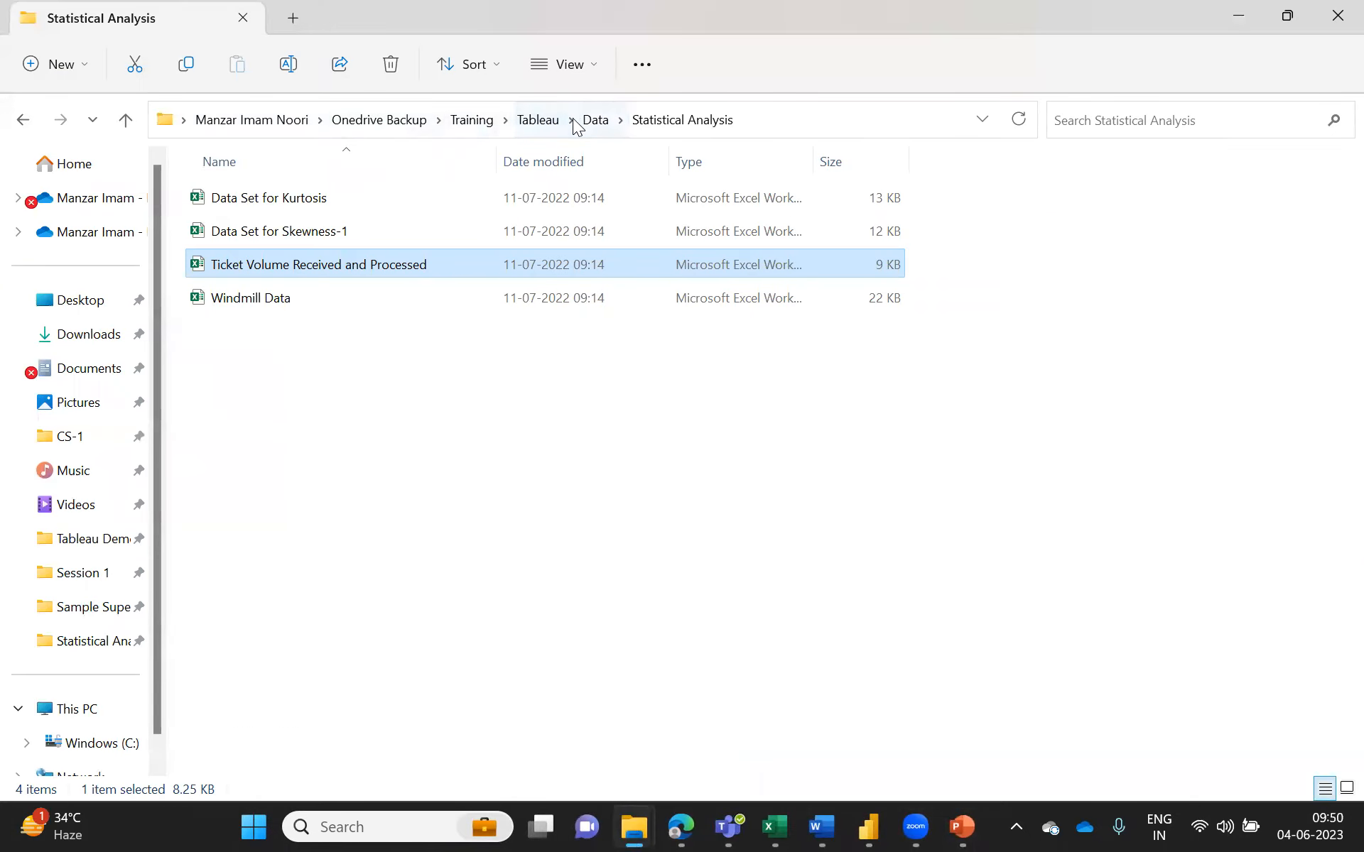
pyautogui.click(540, 122)
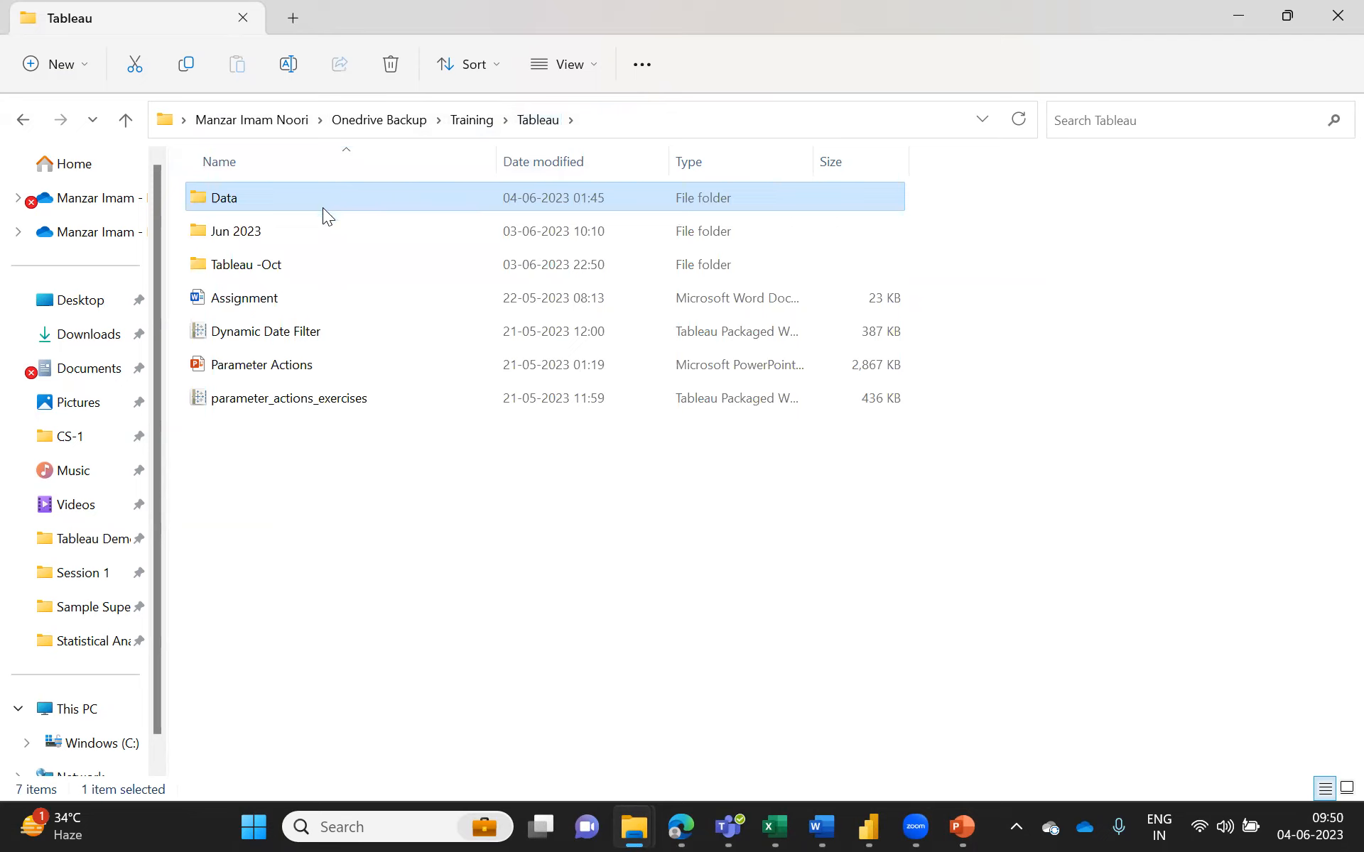
pyautogui.doubleClick(307, 229)
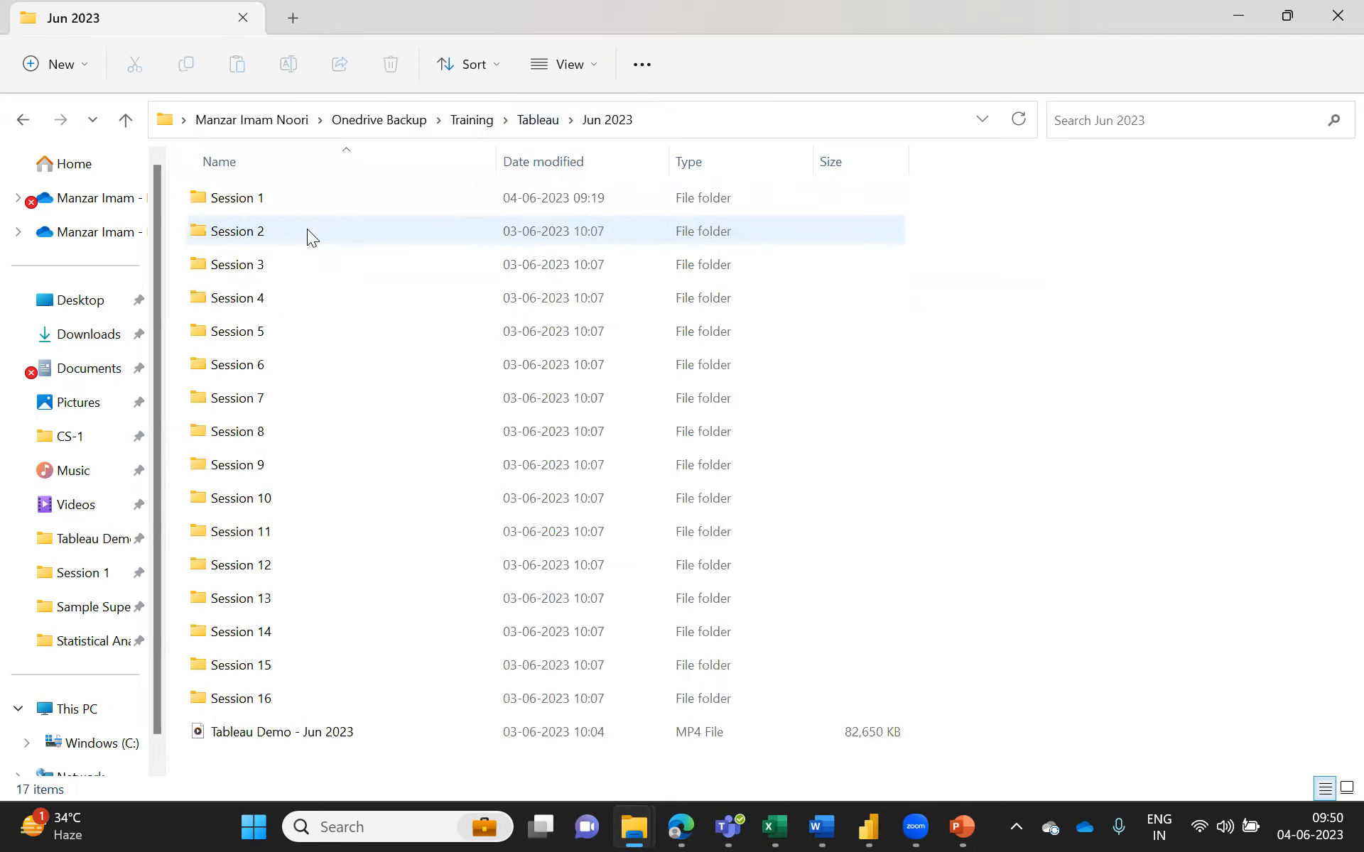
pyautogui.doubleClick(262, 201)
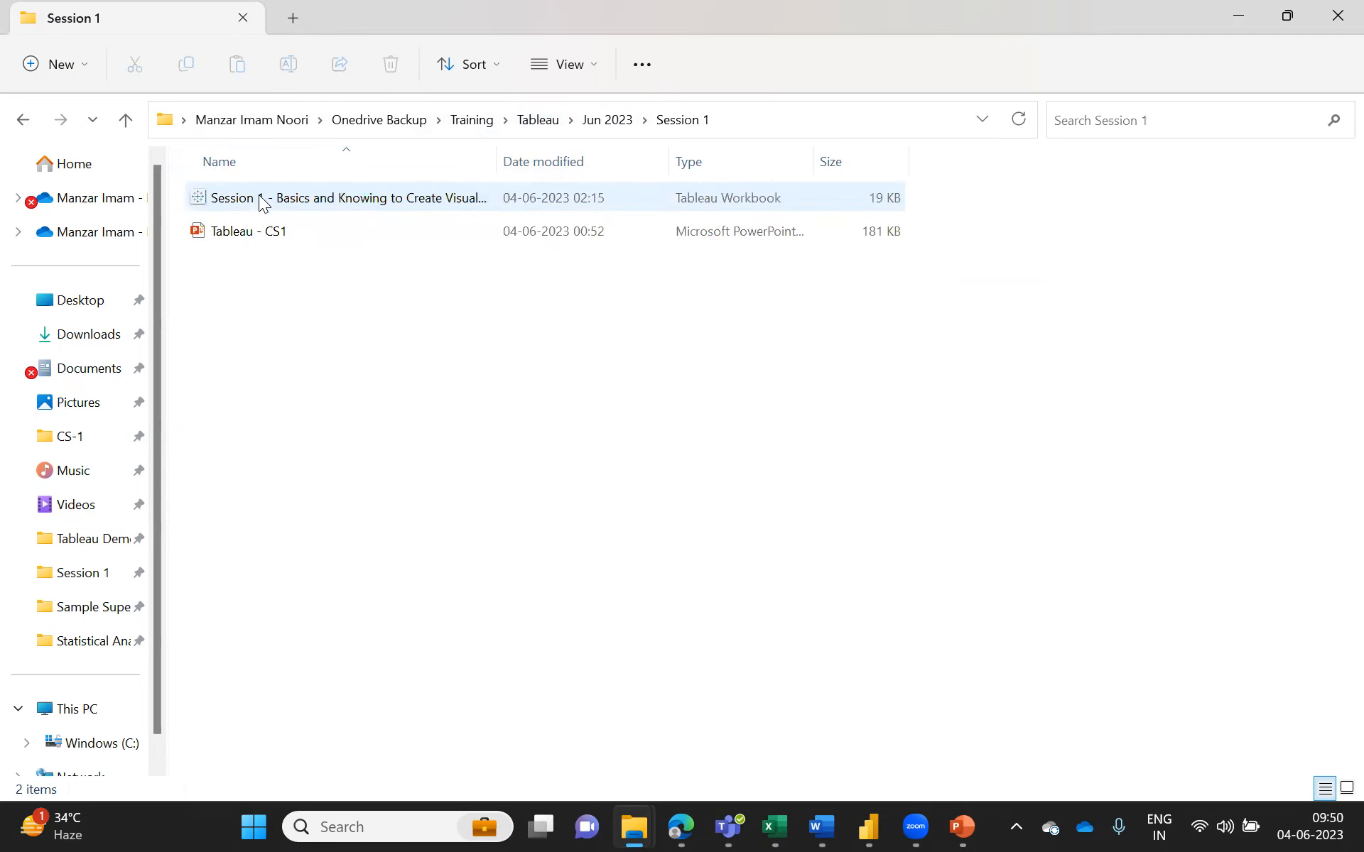
# - Open the Tableau workbook "Session 1 - Basics and Knowing to Create Visualizations" and continue the product trial
pyautogui.click(353, 201)
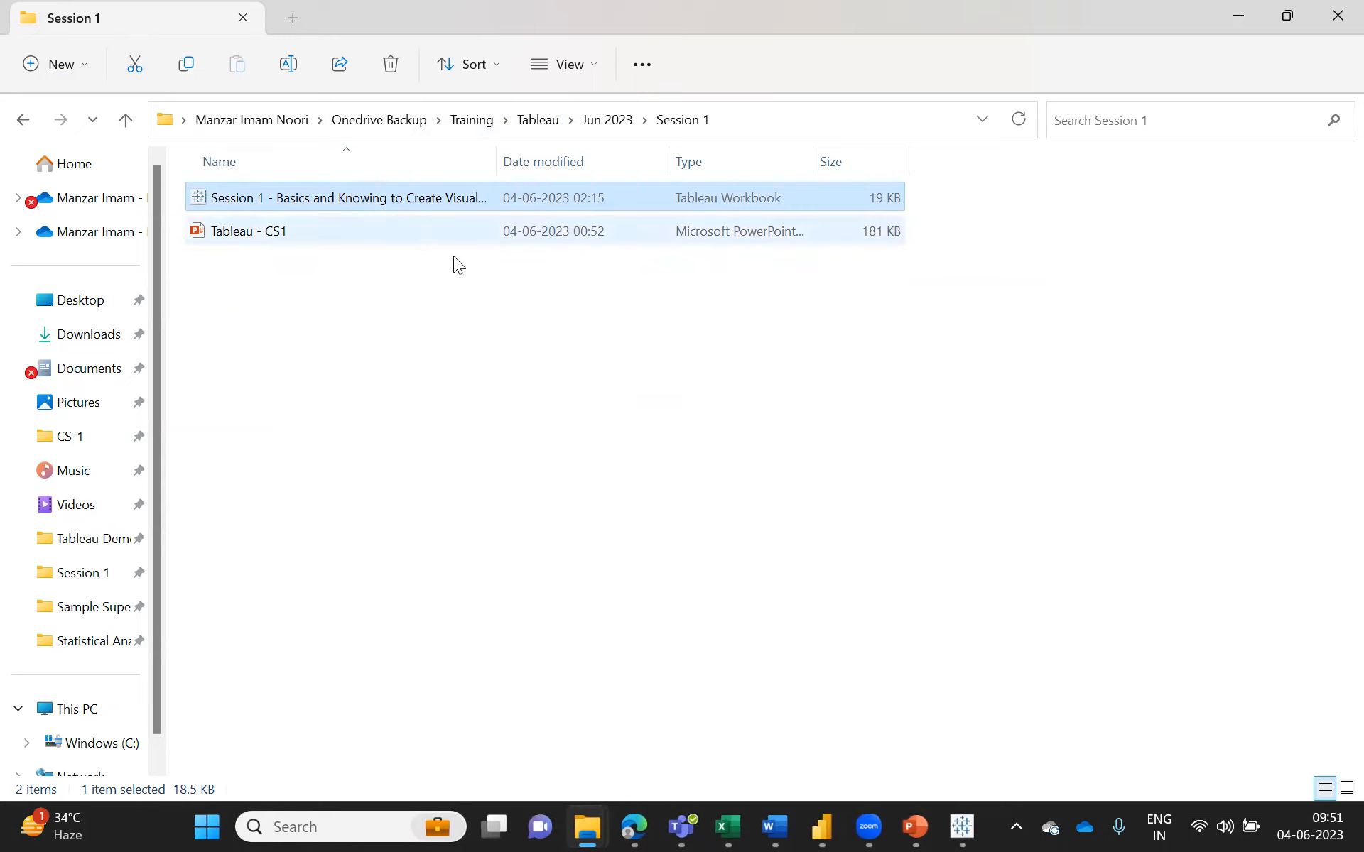
pyautogui.click(963, 826)
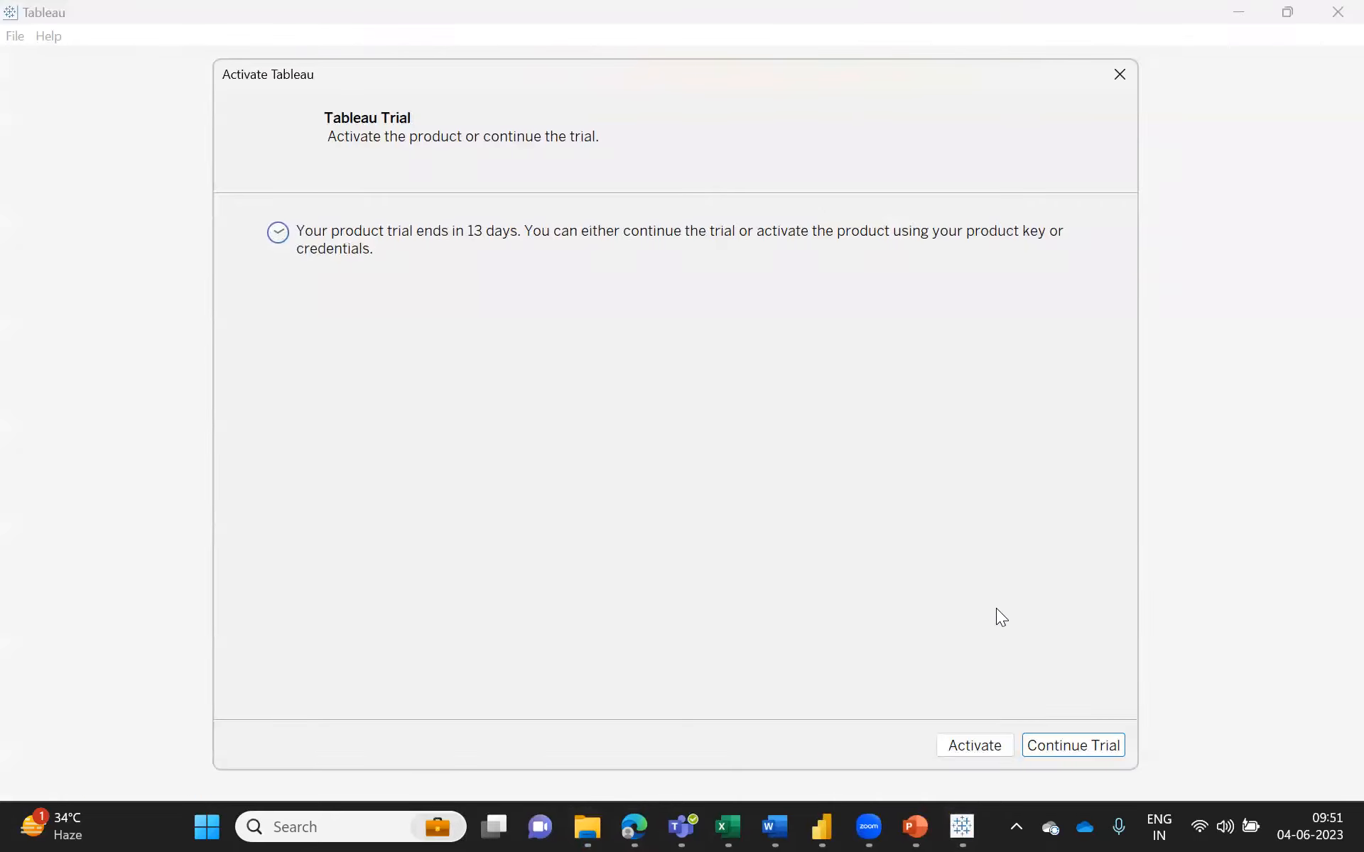
pyautogui.click(1062, 750)
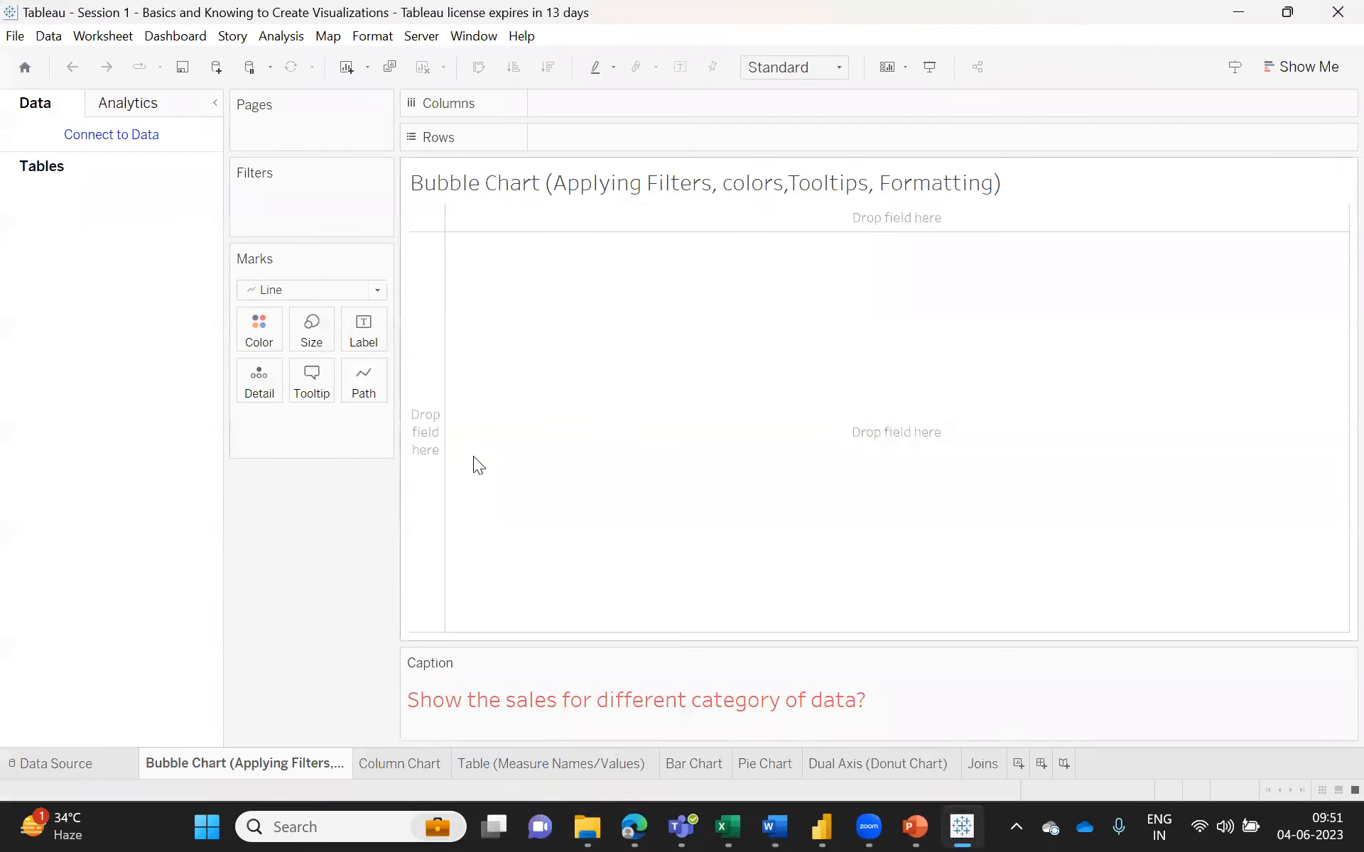
# - Examine the workbook's sheet tabs and the mark types available on the Bubble Chart sheet, keeping the Line mark
pyautogui.click(51, 763)
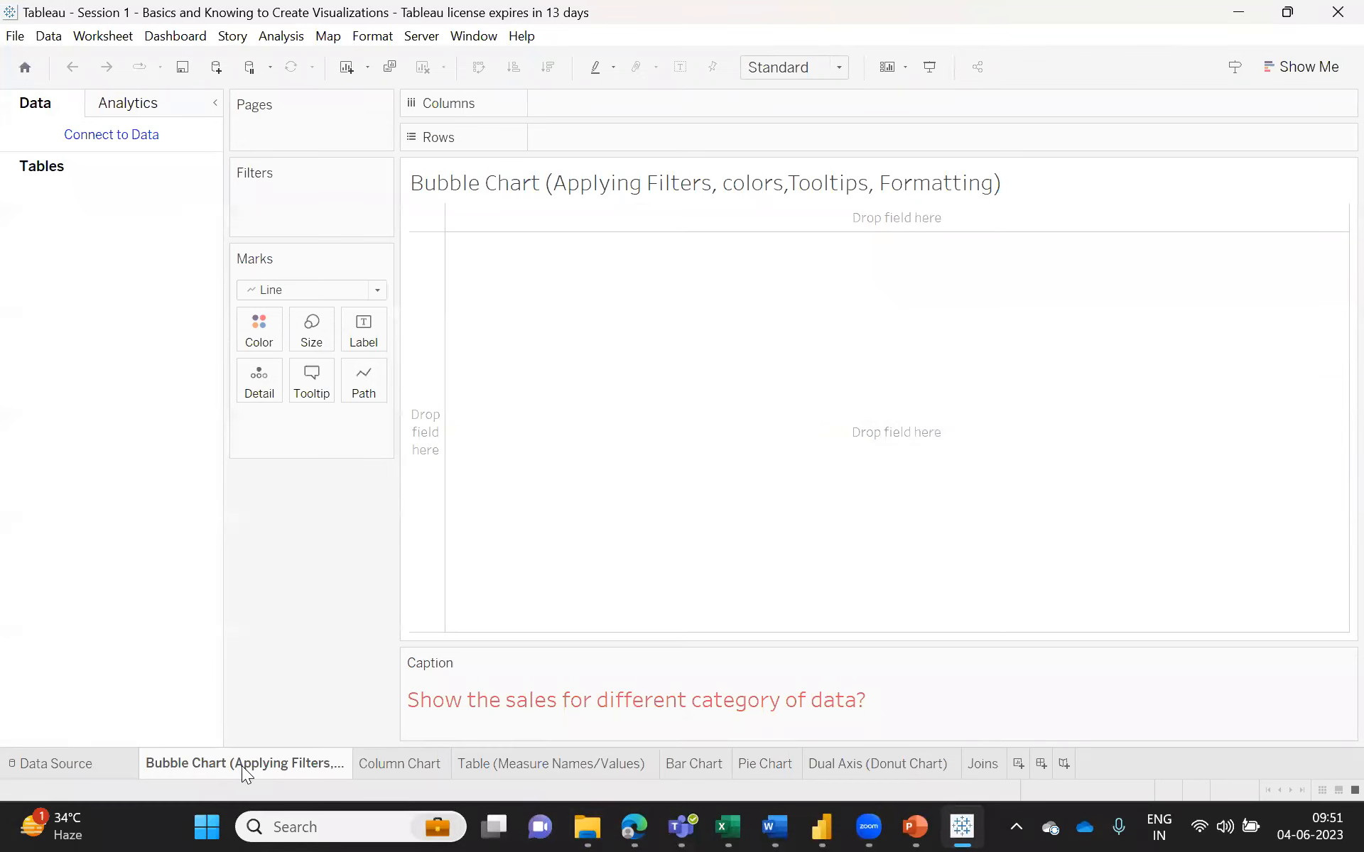
pyautogui.moveTo(306, 764)
pyautogui.moveTo(495, 762)
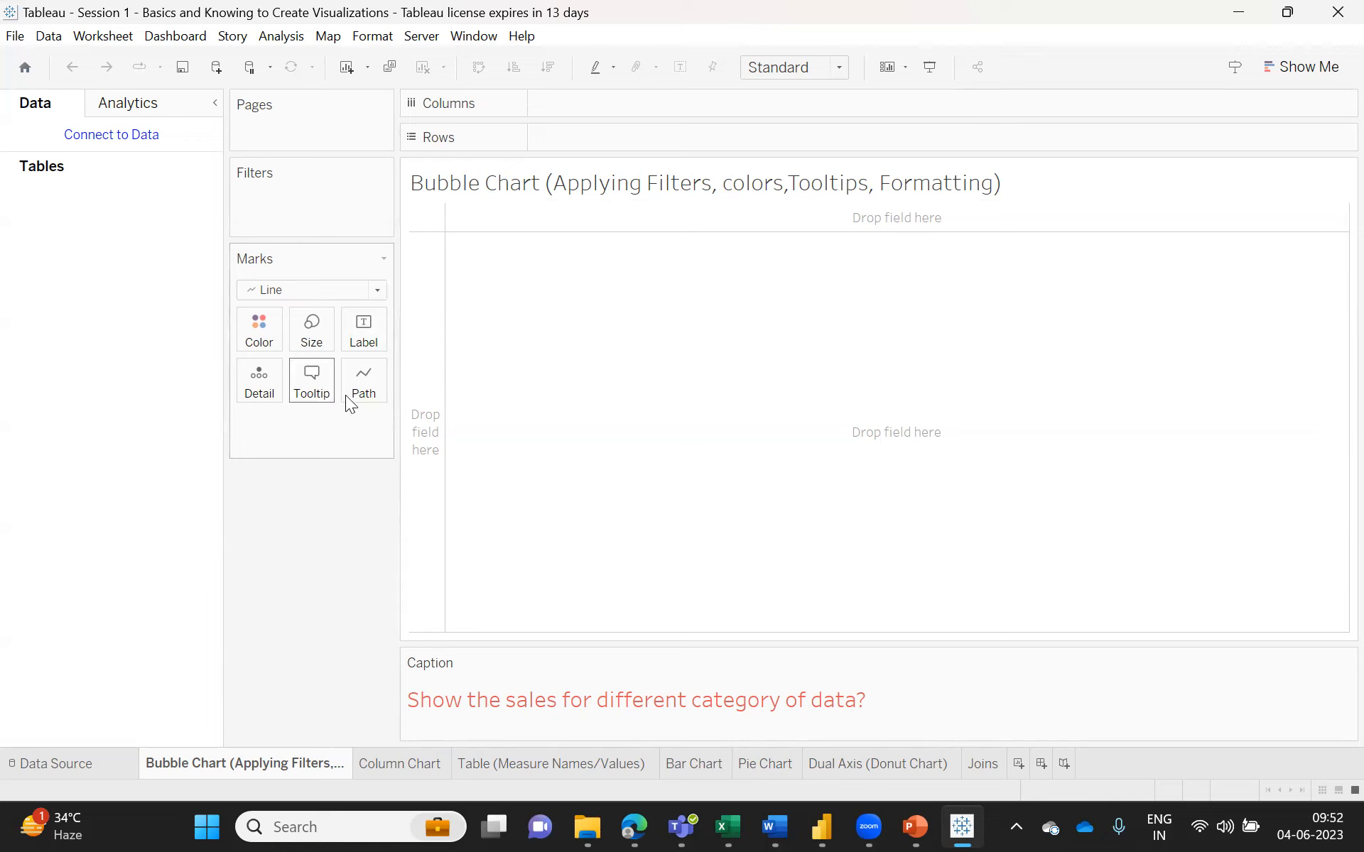
pyautogui.click(336, 289)
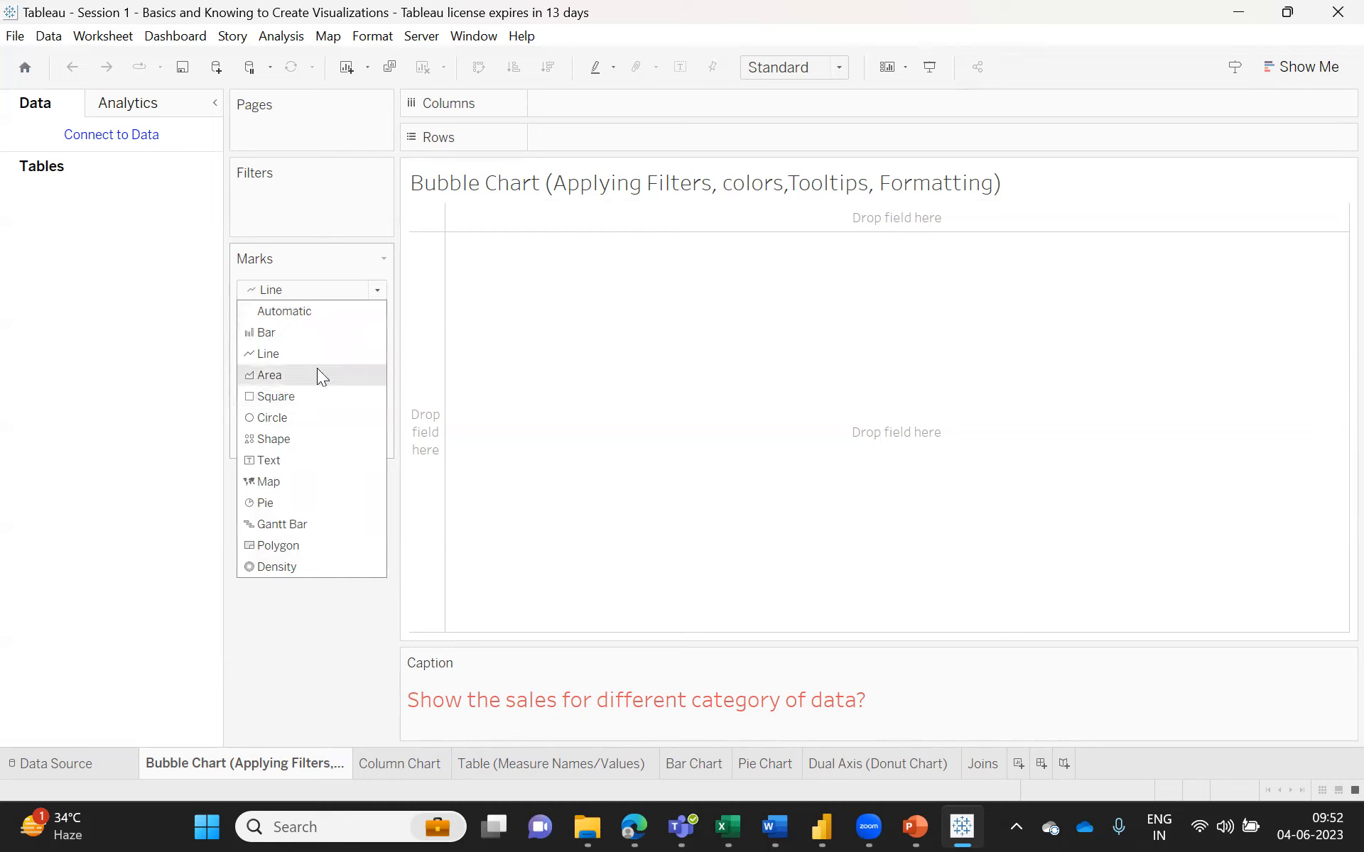
pyautogui.click(319, 115)
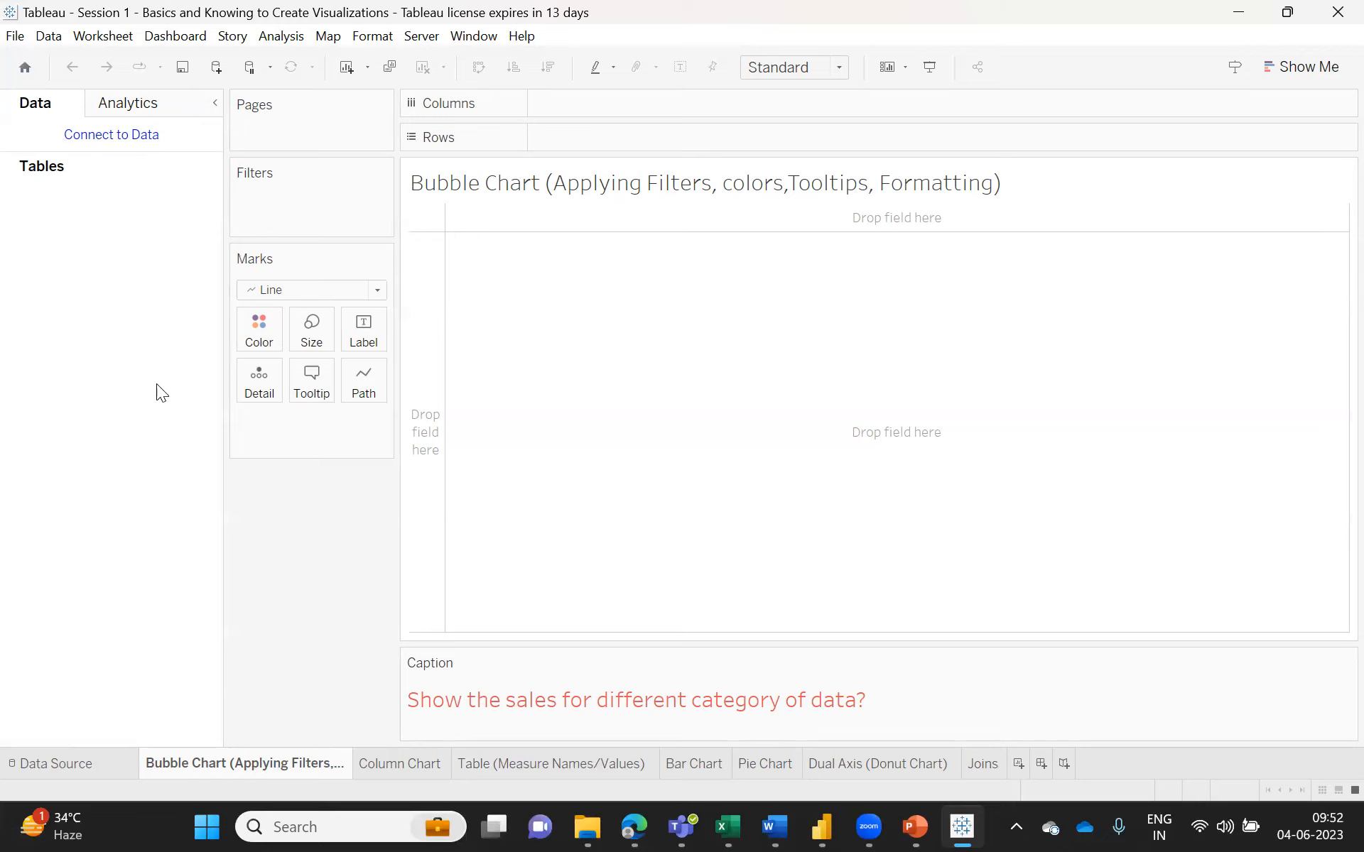
# - View the data connection options on the start page and return to the Bubble Chart sheet
pyautogui.click(54, 756)
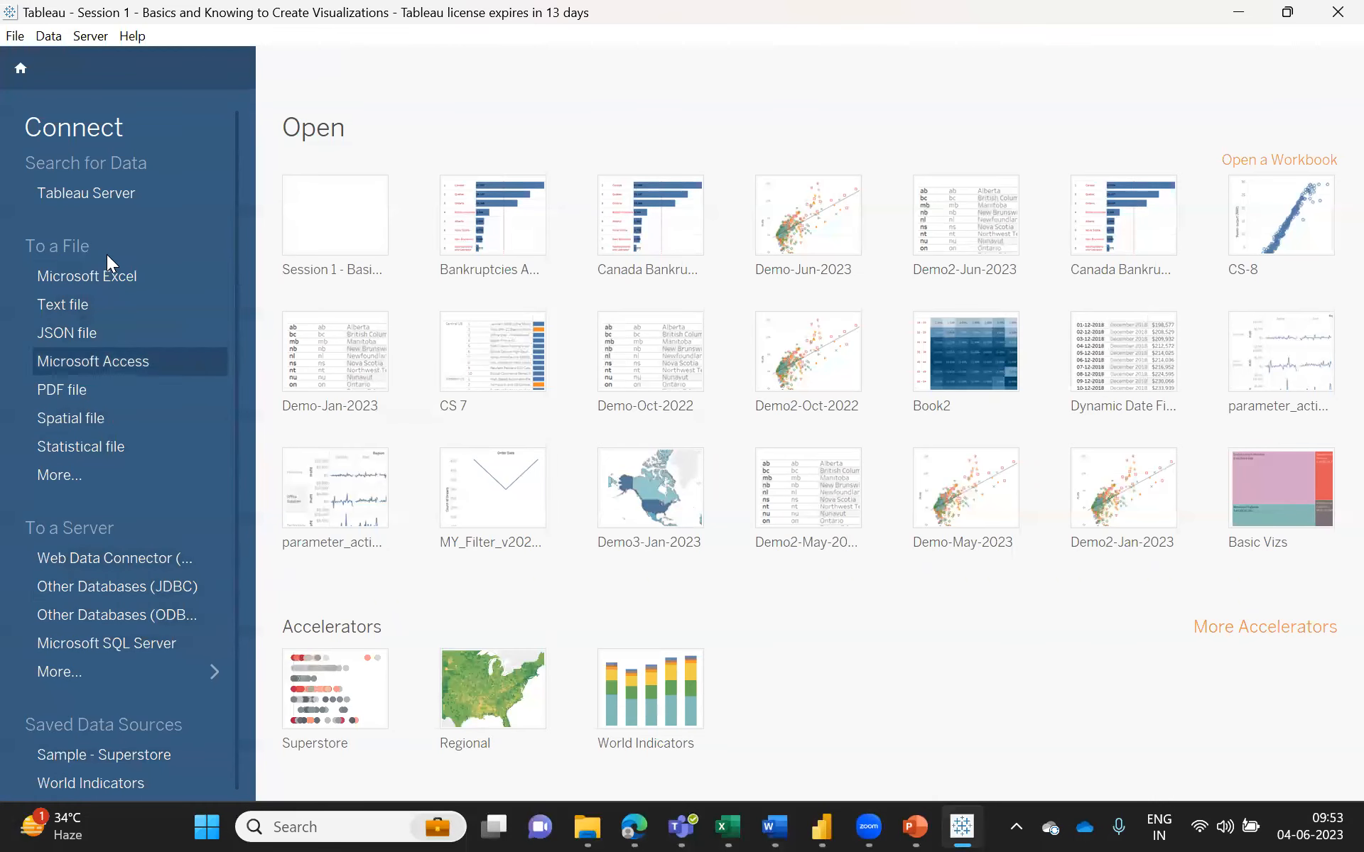
pyautogui.click(19, 72)
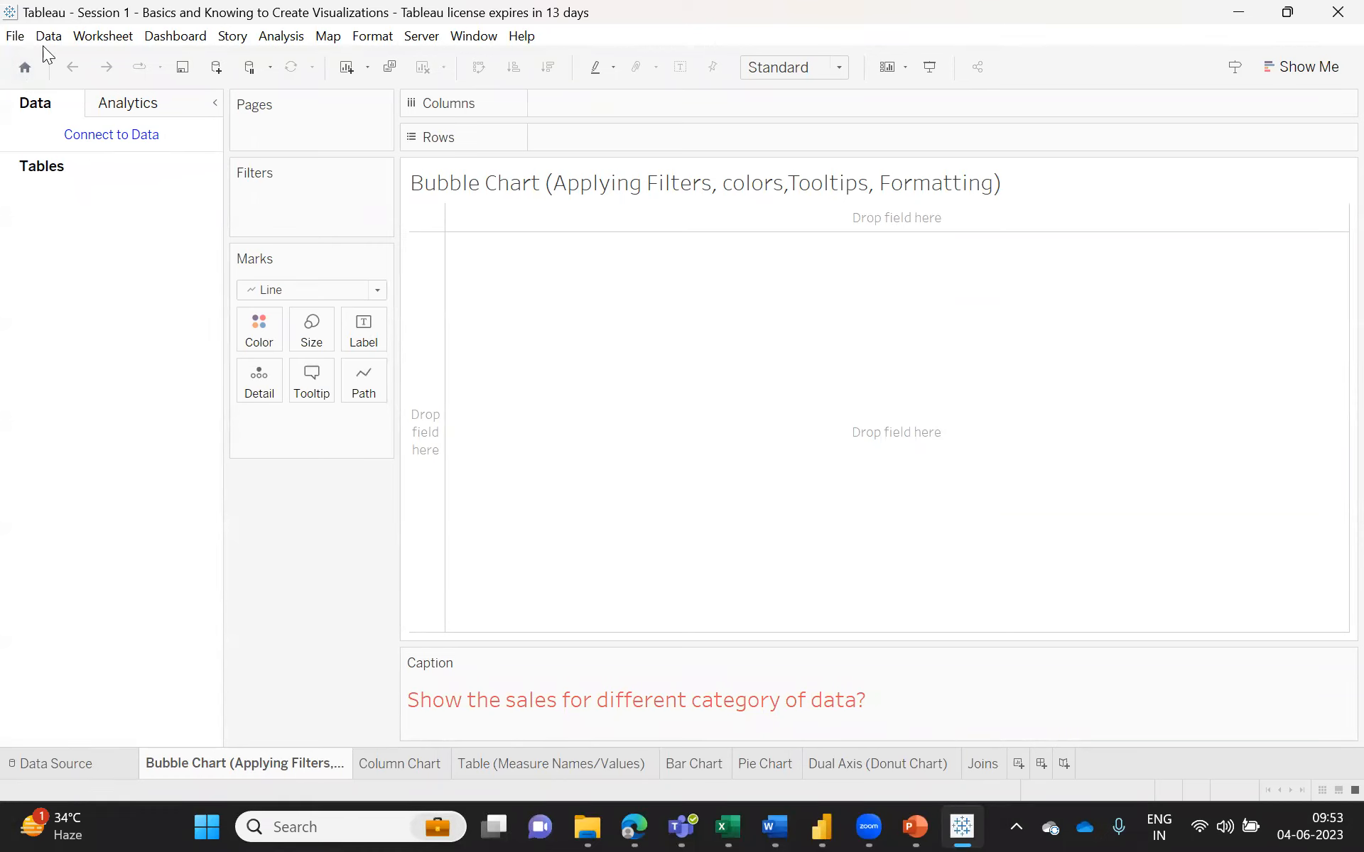
# - Examine the file types available for saving a copy of the workbook, and cancel without saving
pyautogui.click(15, 37)
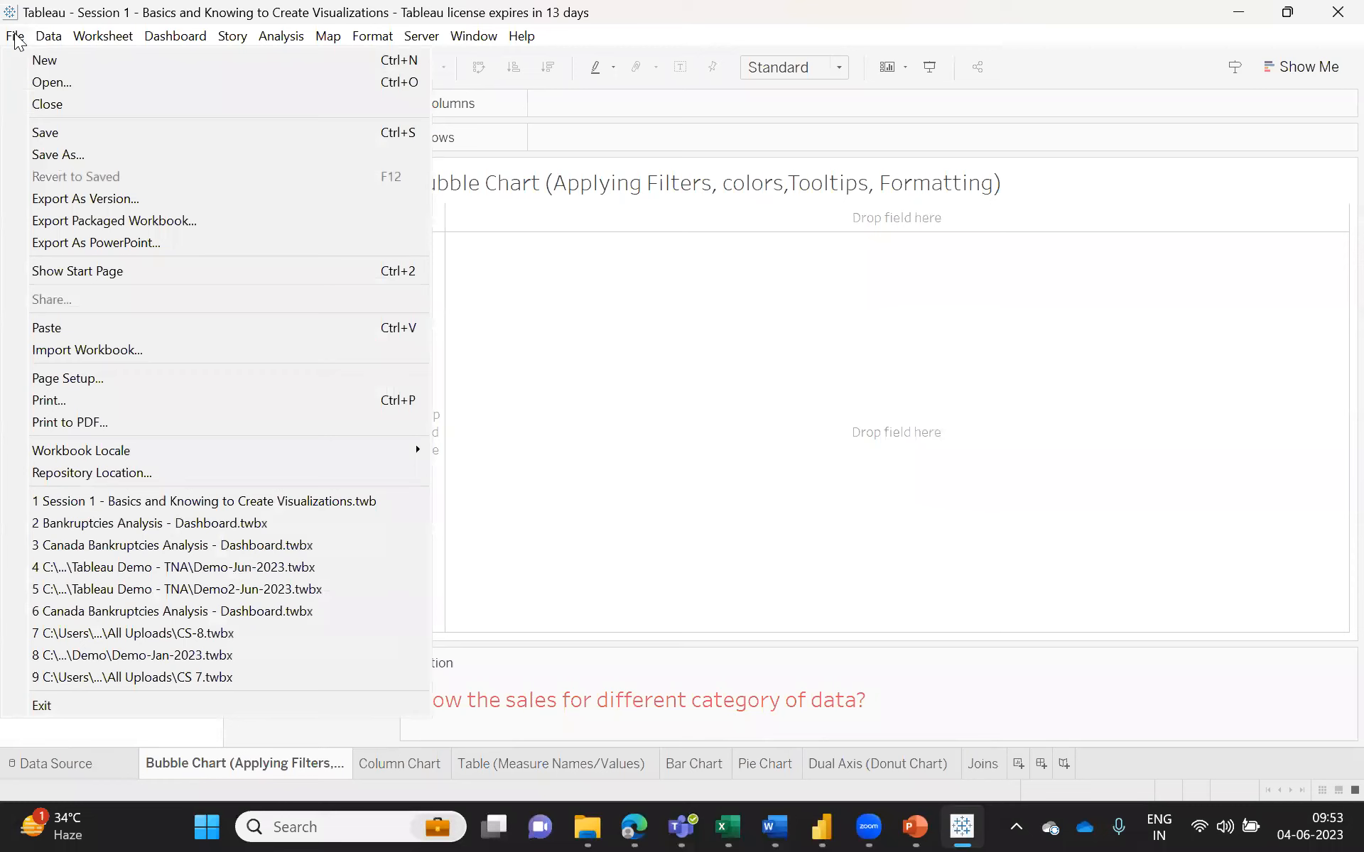
pyautogui.click(113, 156)
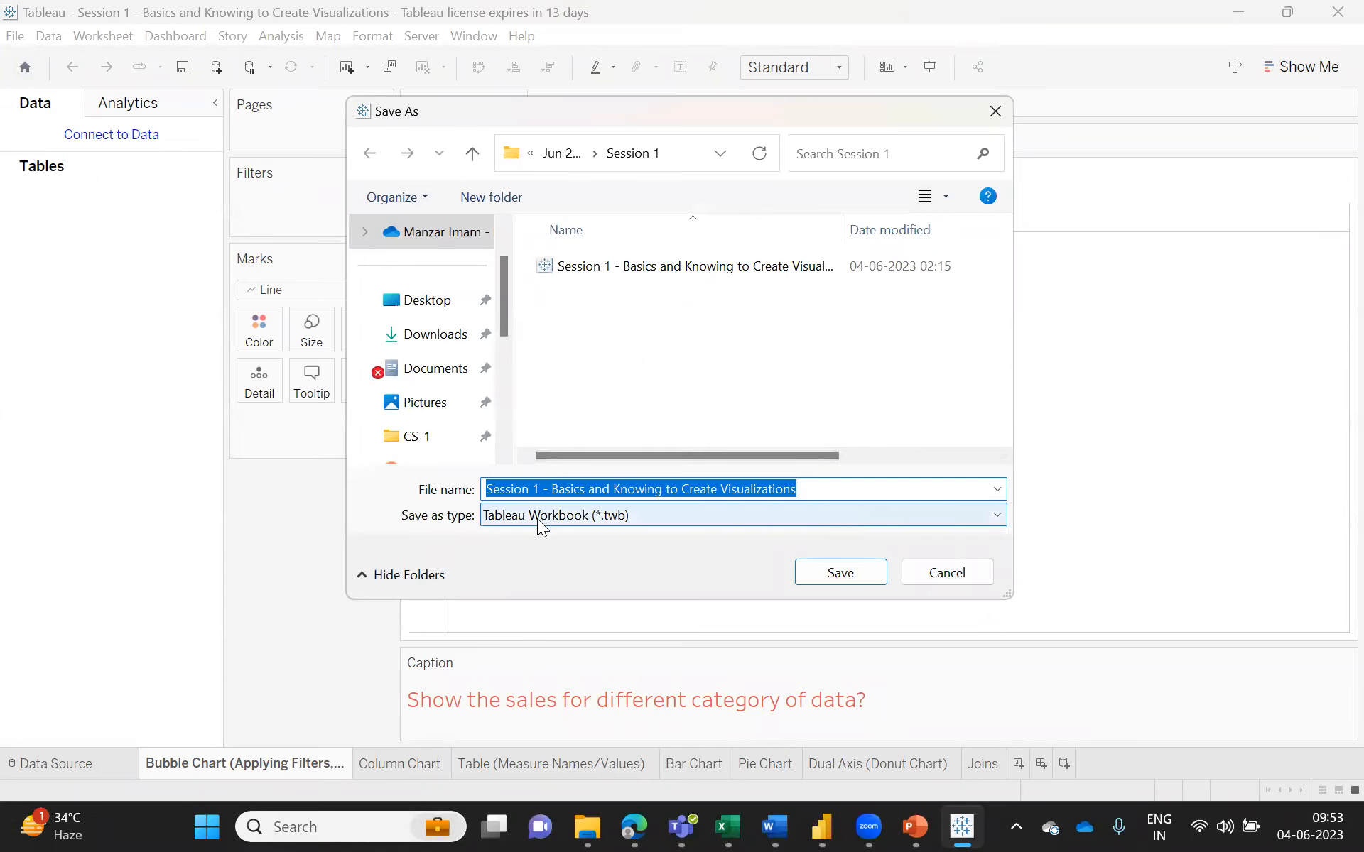
pyautogui.click(731, 518)
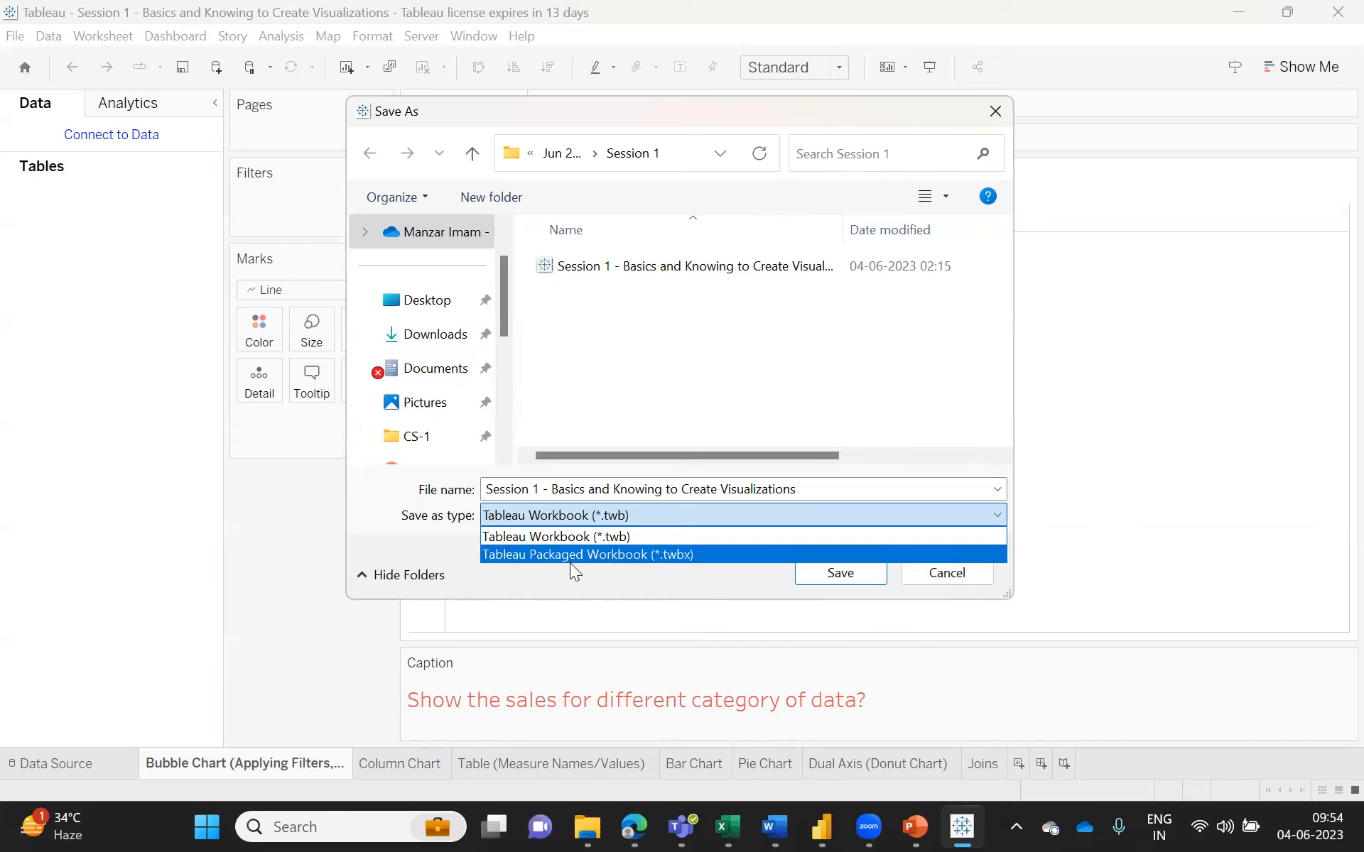
pyautogui.click(944, 571)
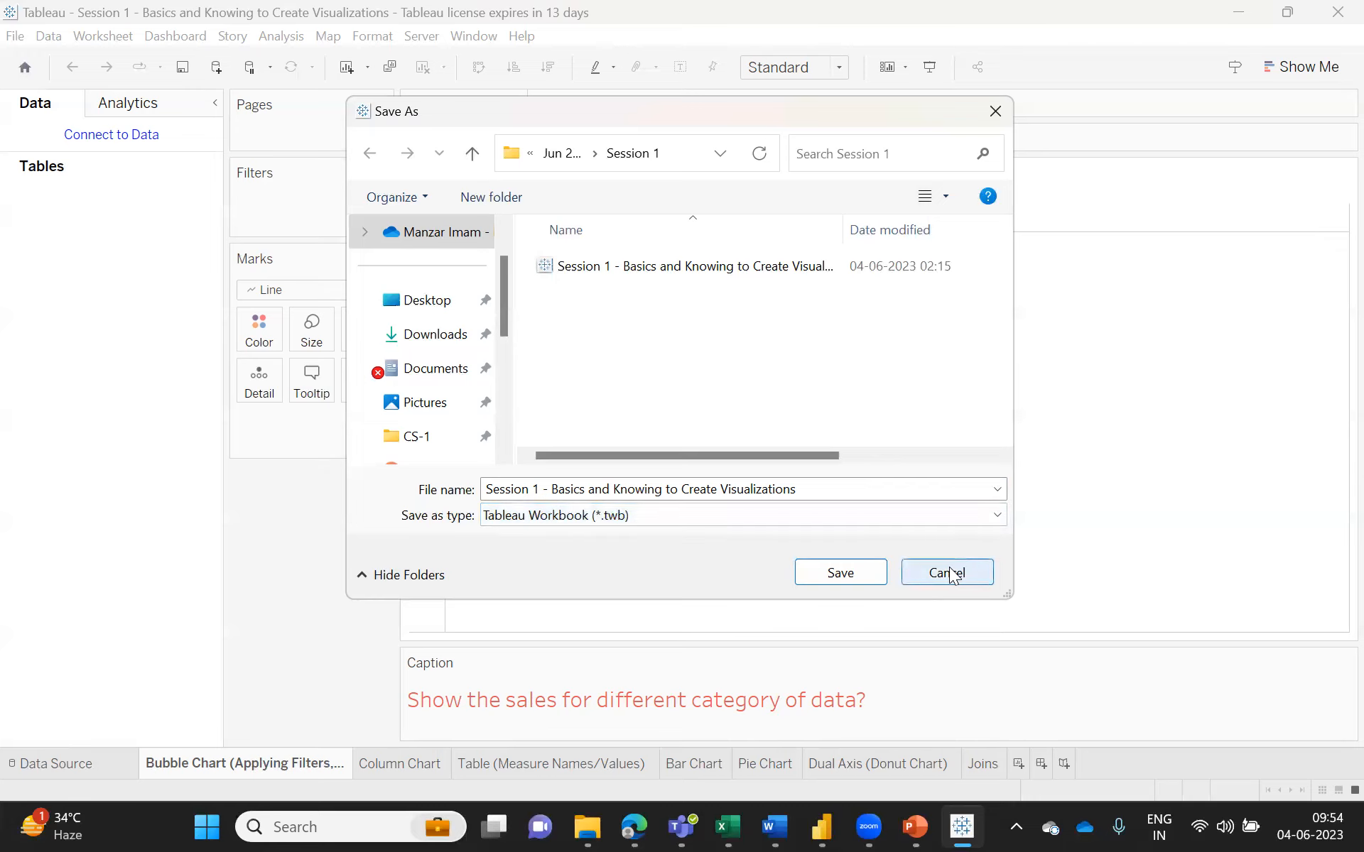
pyautogui.click(952, 574)
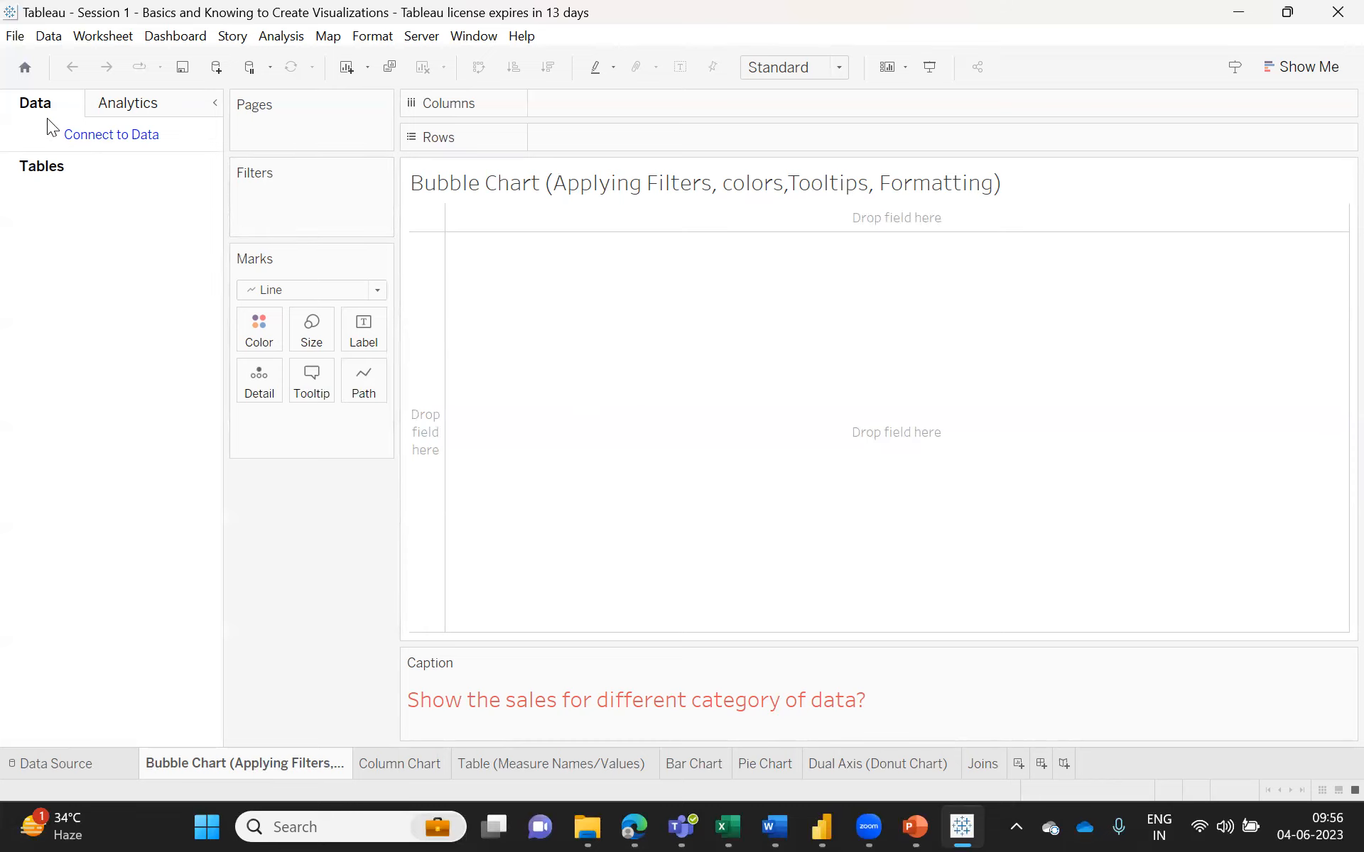
# - Look through the folders of My Tableau Repository, including Workbooks, and leave the repository location as it is
pyautogui.click(15, 36)
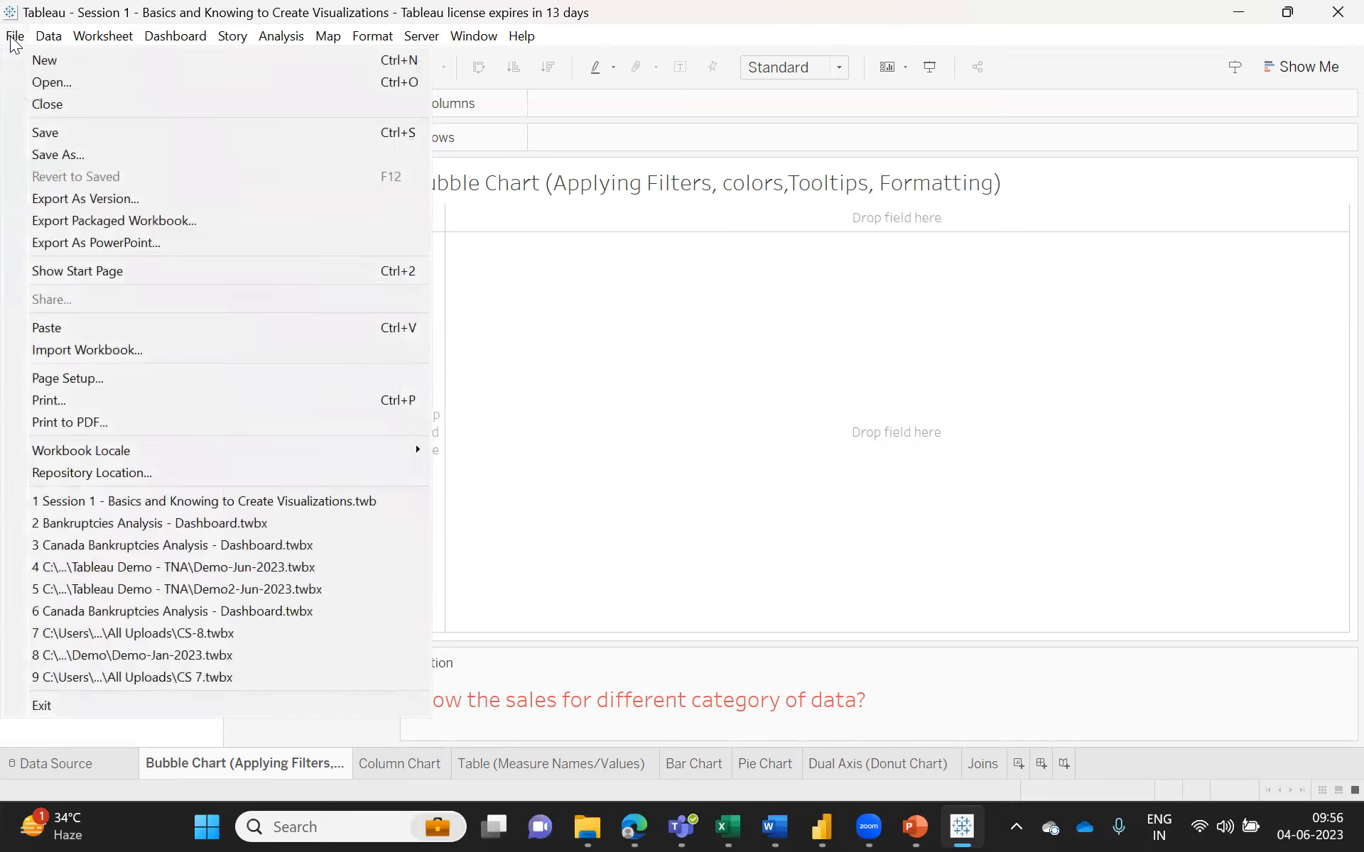
pyautogui.click(98, 470)
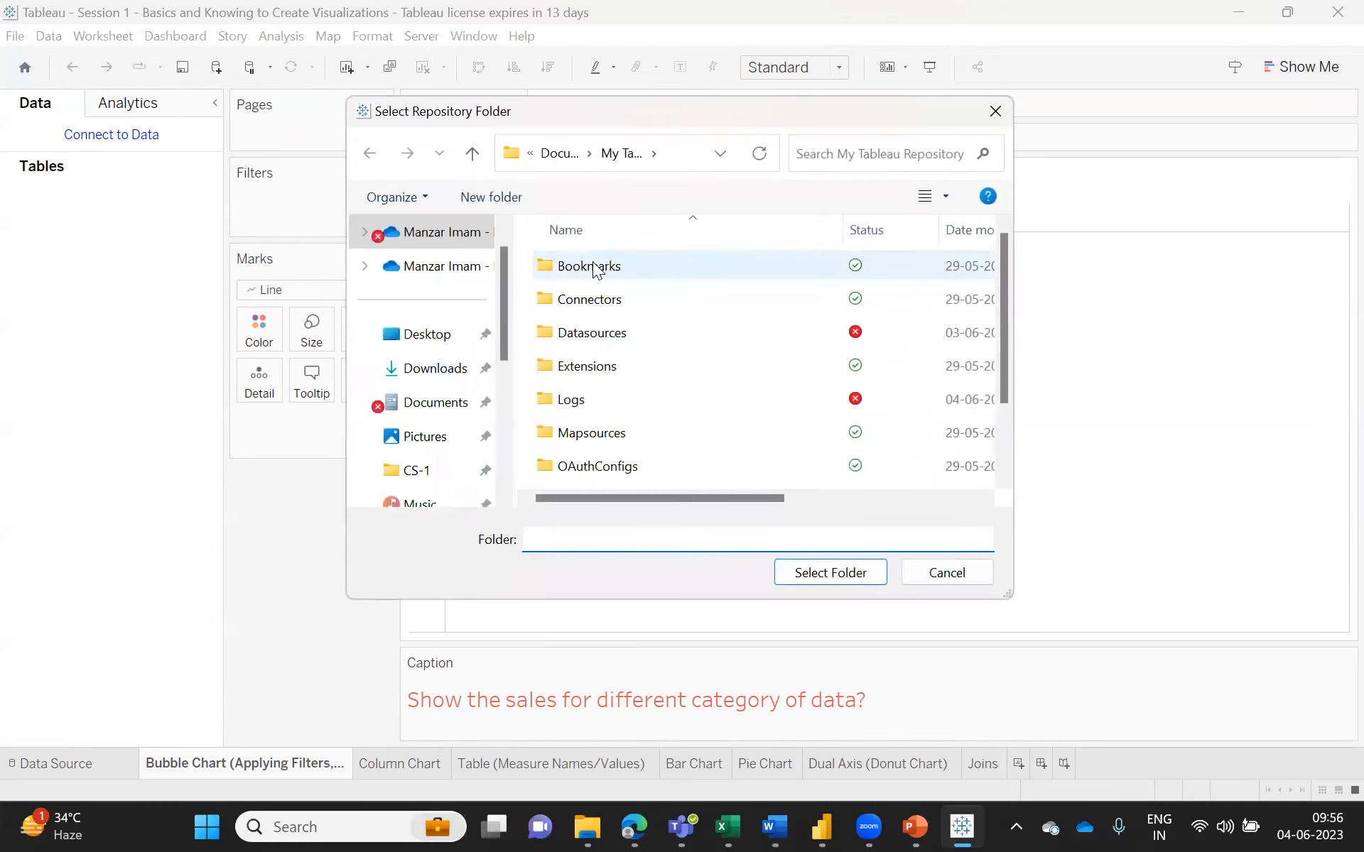
pyautogui.click(596, 304)
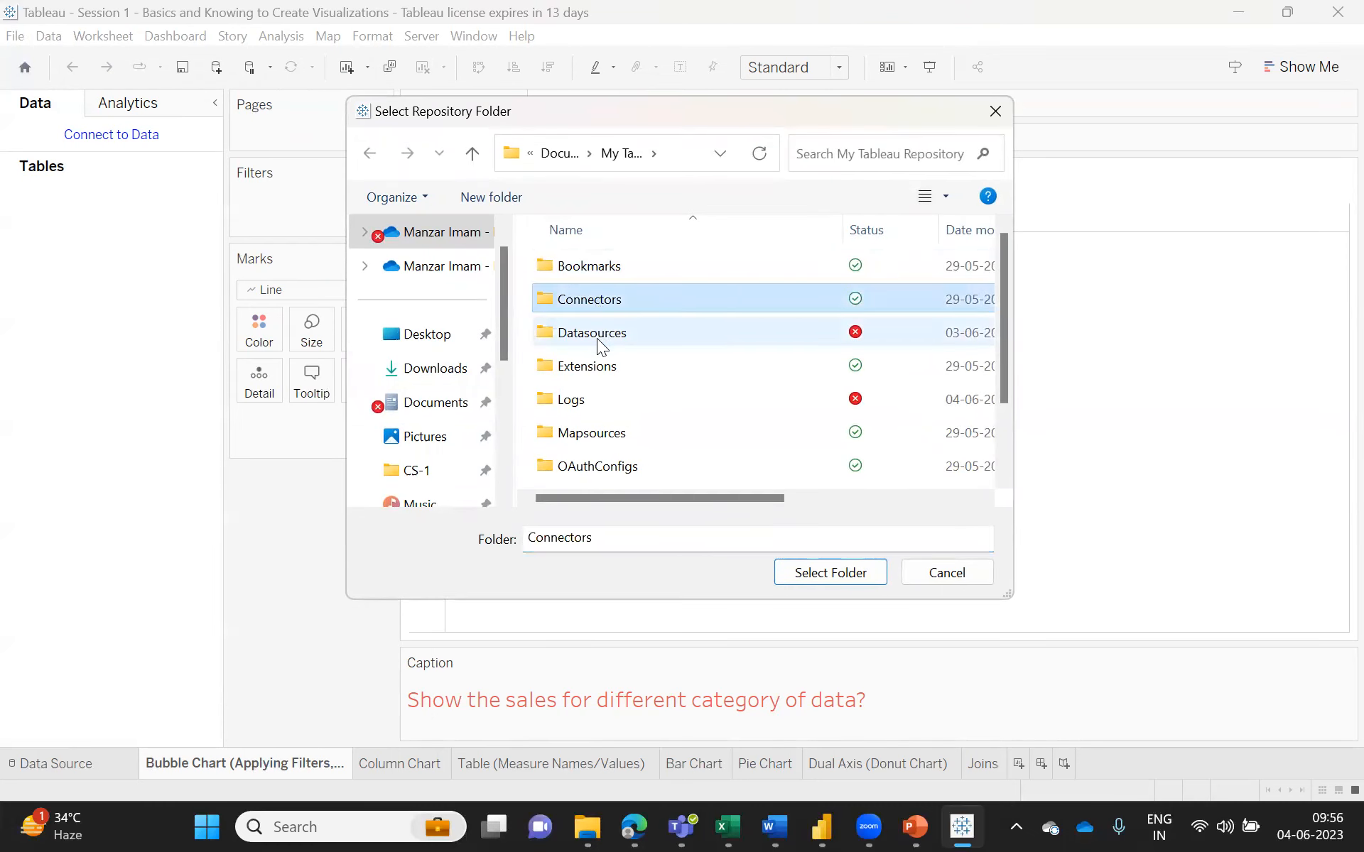
pyautogui.click(597, 338)
pyautogui.click(601, 368)
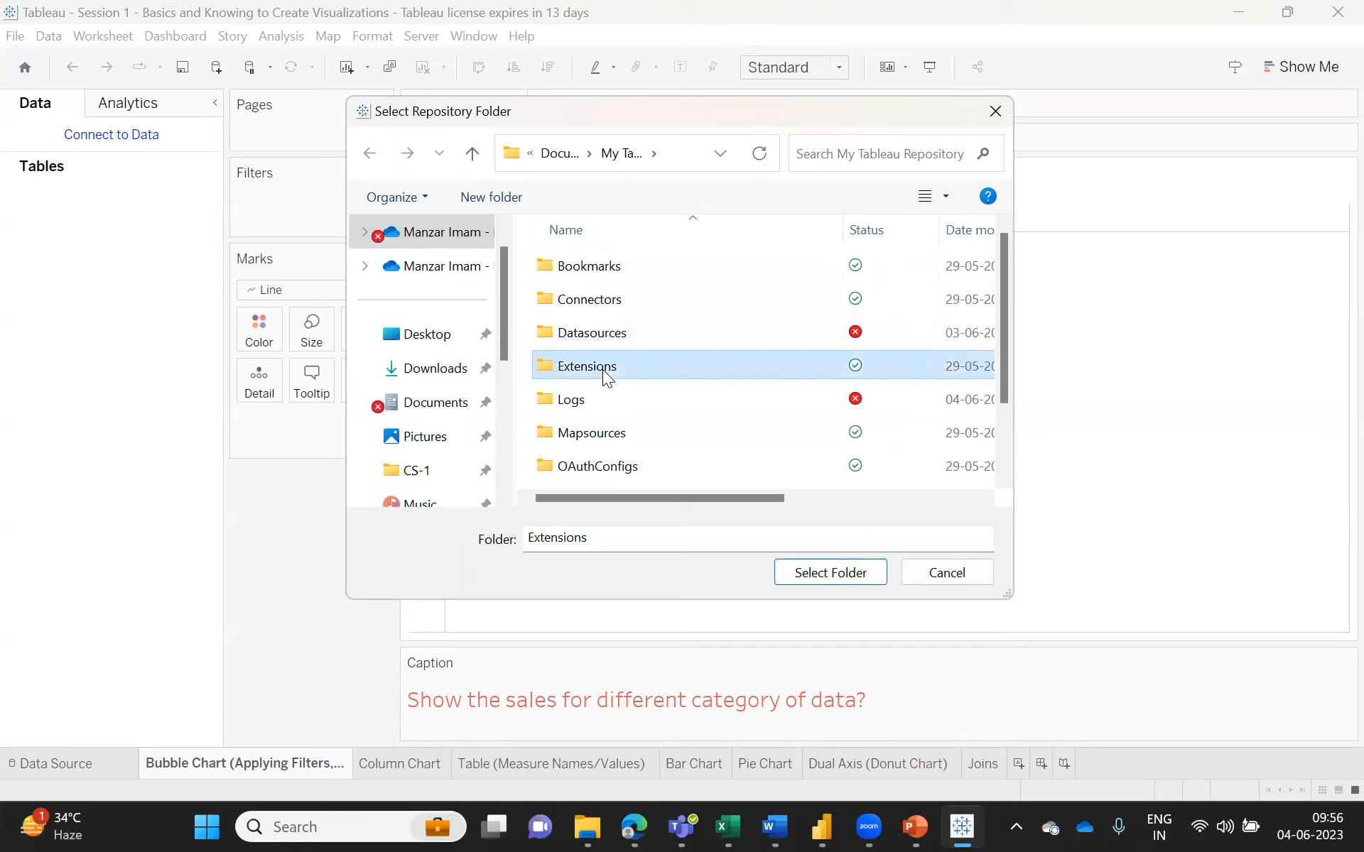
pyautogui.click(599, 432)
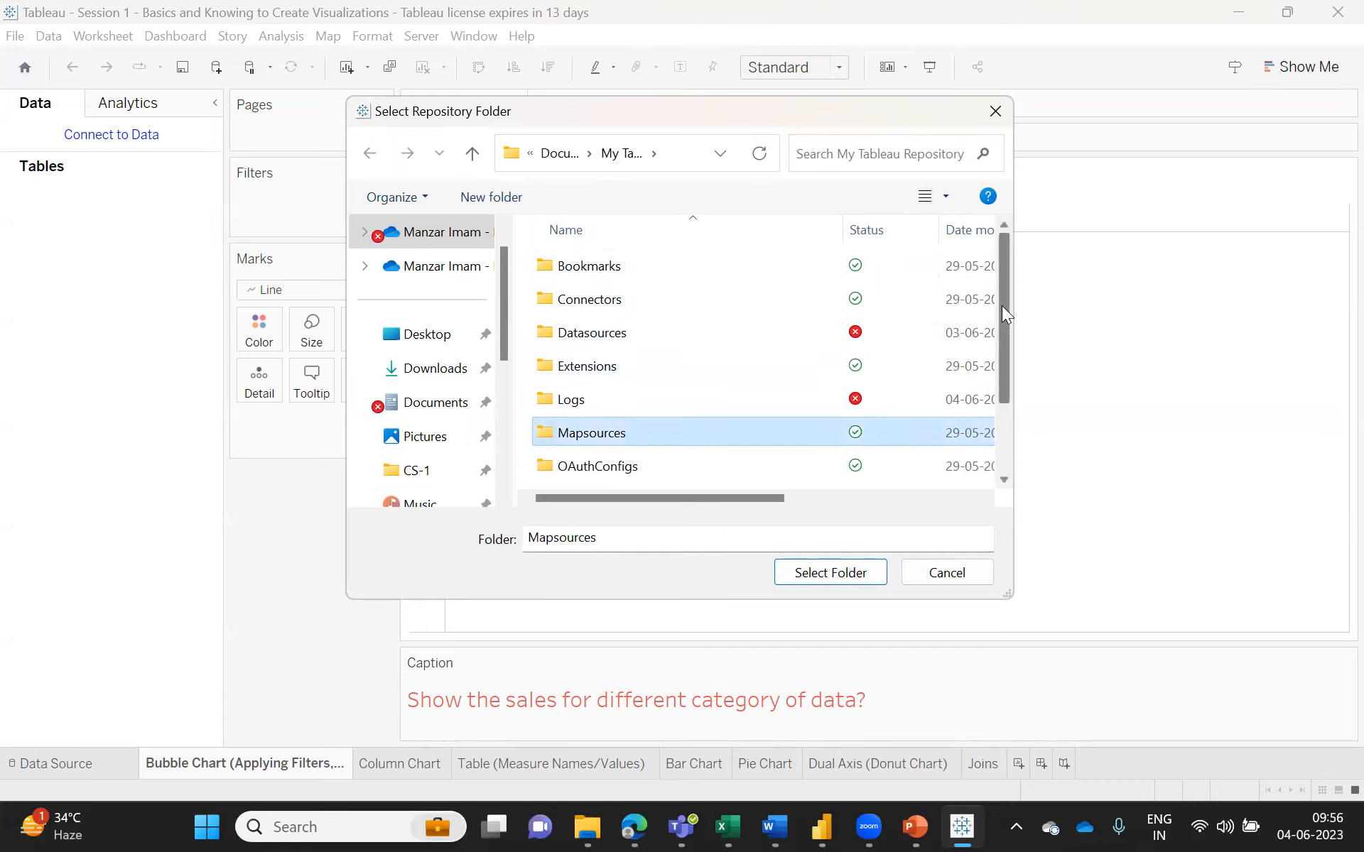
pyautogui.moveTo(1002, 305); pyautogui.dragTo(1005, 384)
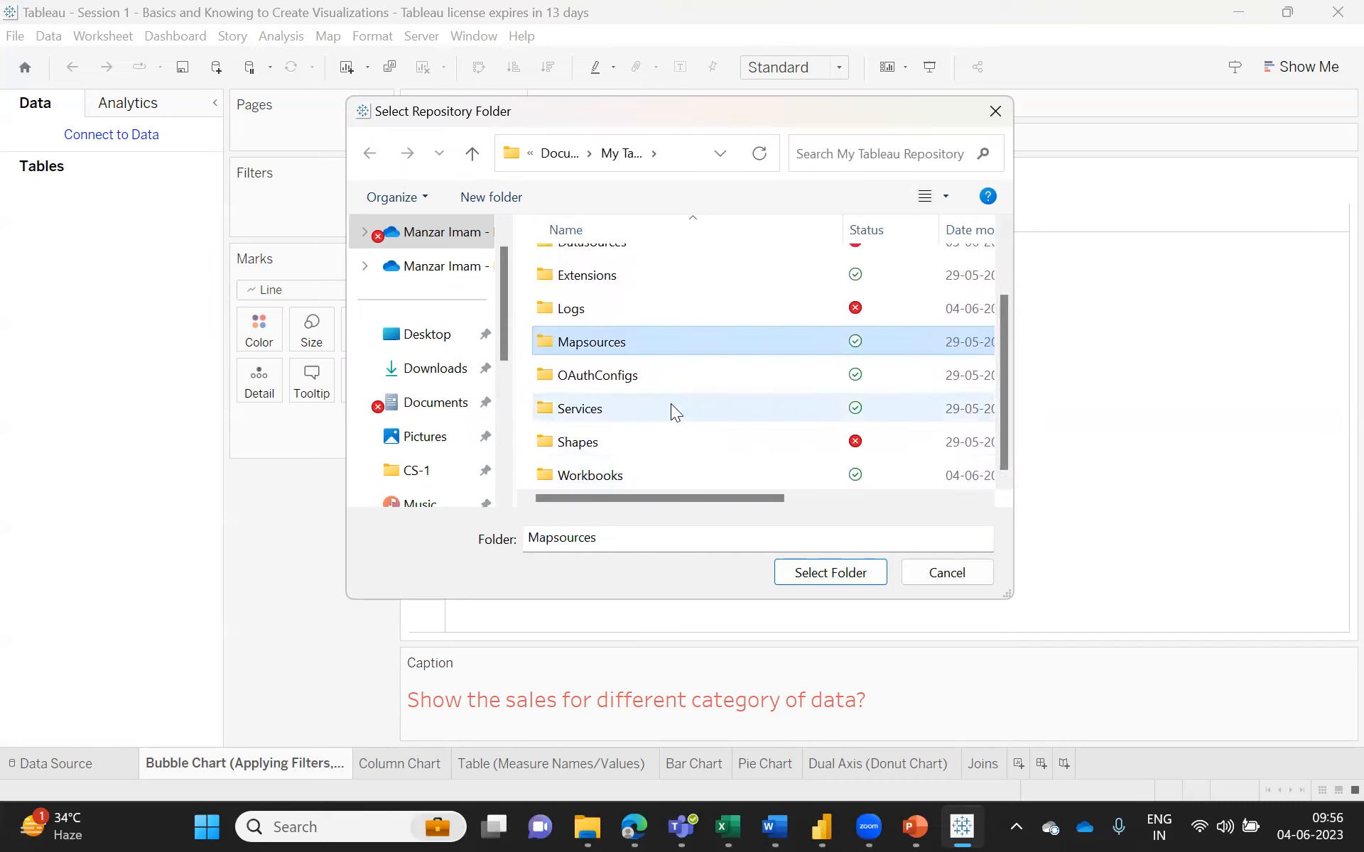
pyautogui.doubleClick(610, 476)
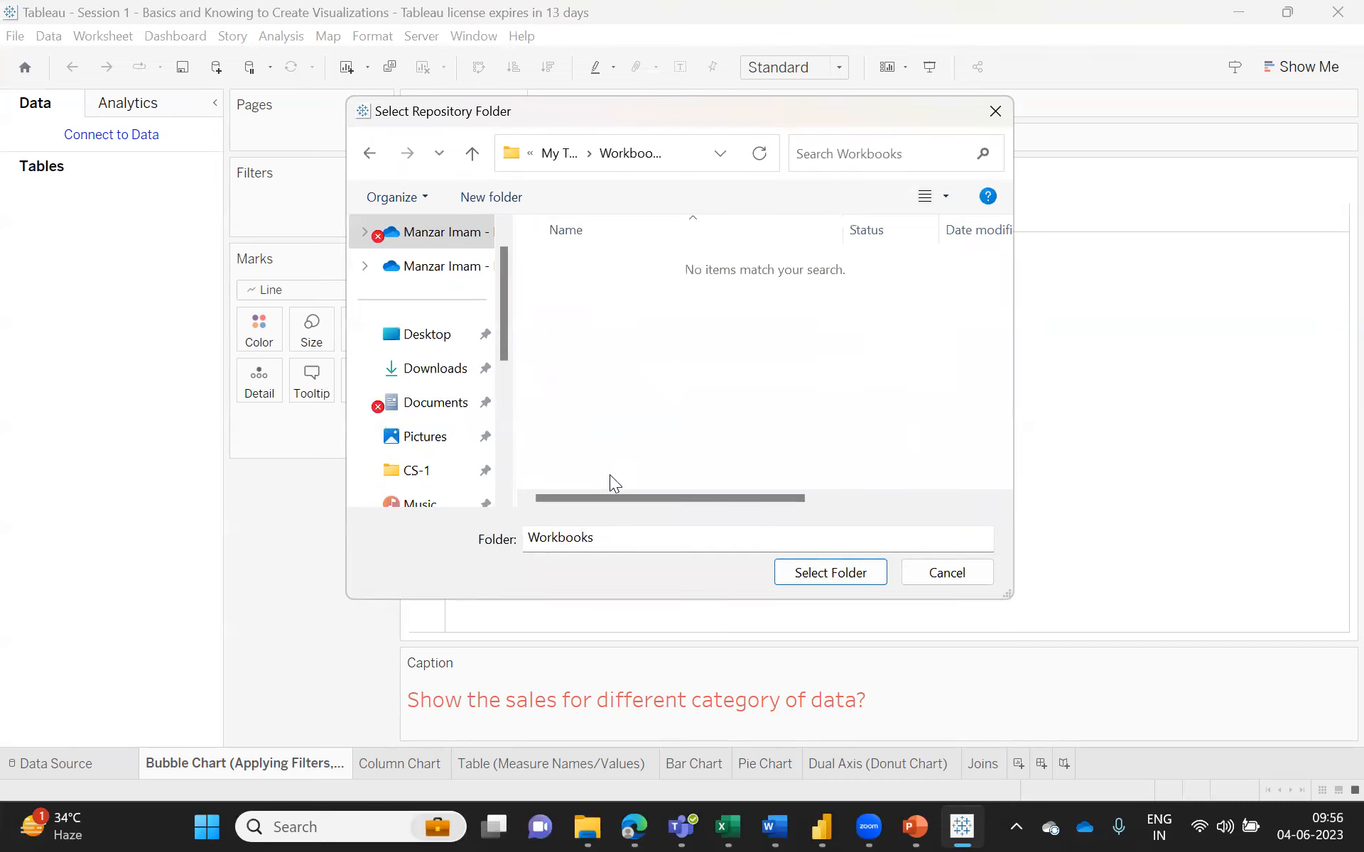
pyautogui.click(934, 574)
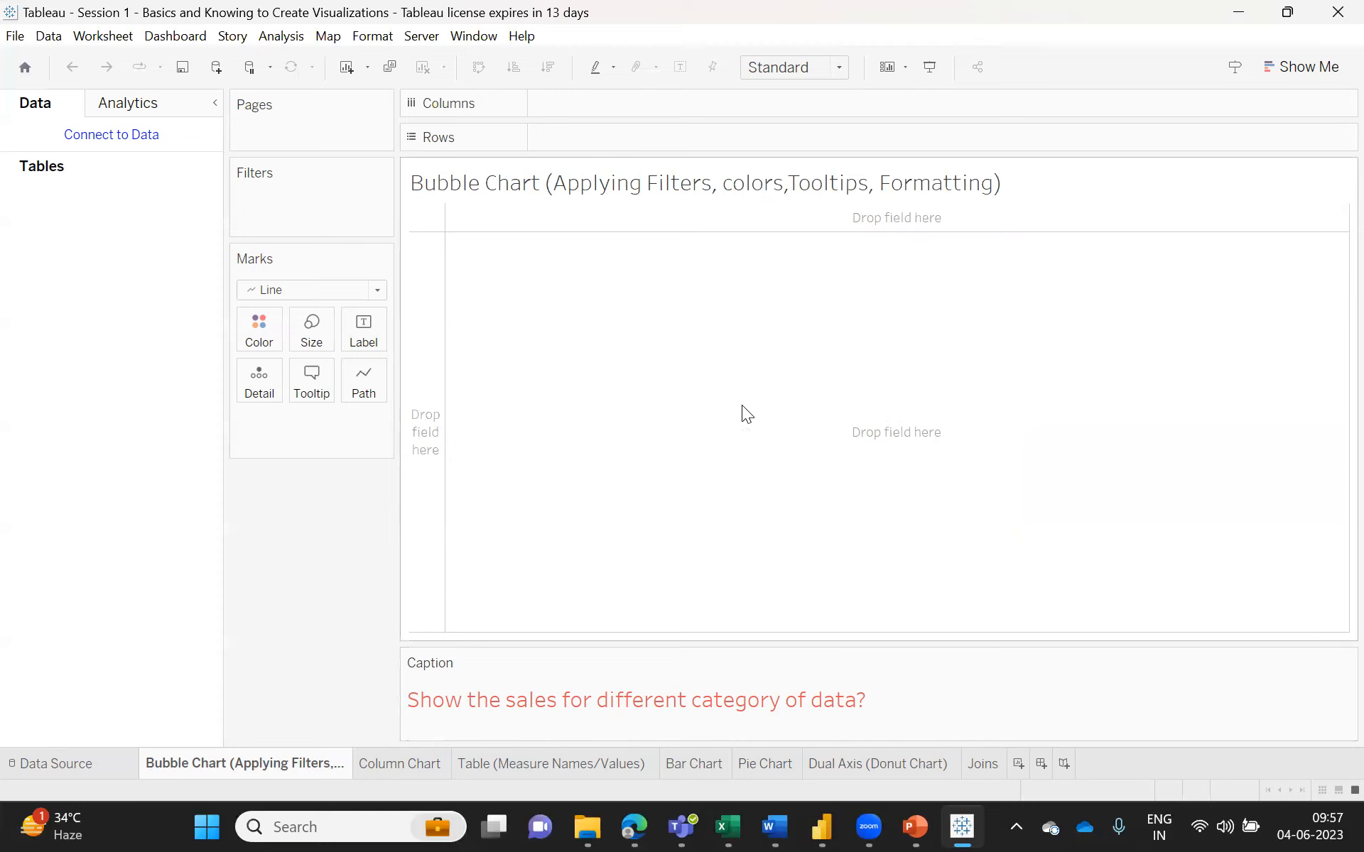
# - Review the commands available for data sources and worksheets
pyautogui.click(50, 38)
pyautogui.moveTo(103, 35)
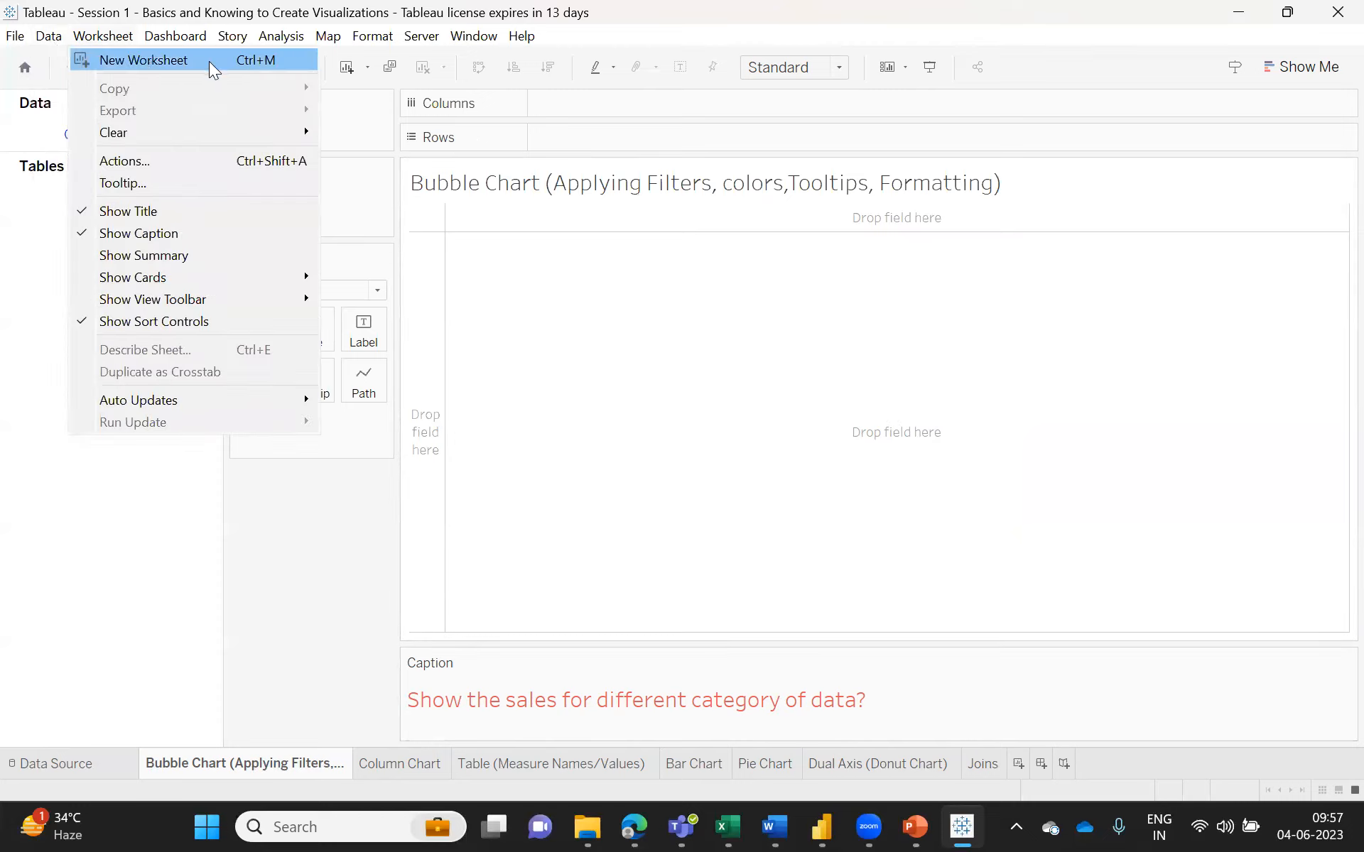
pyautogui.moveTo(48, 38)
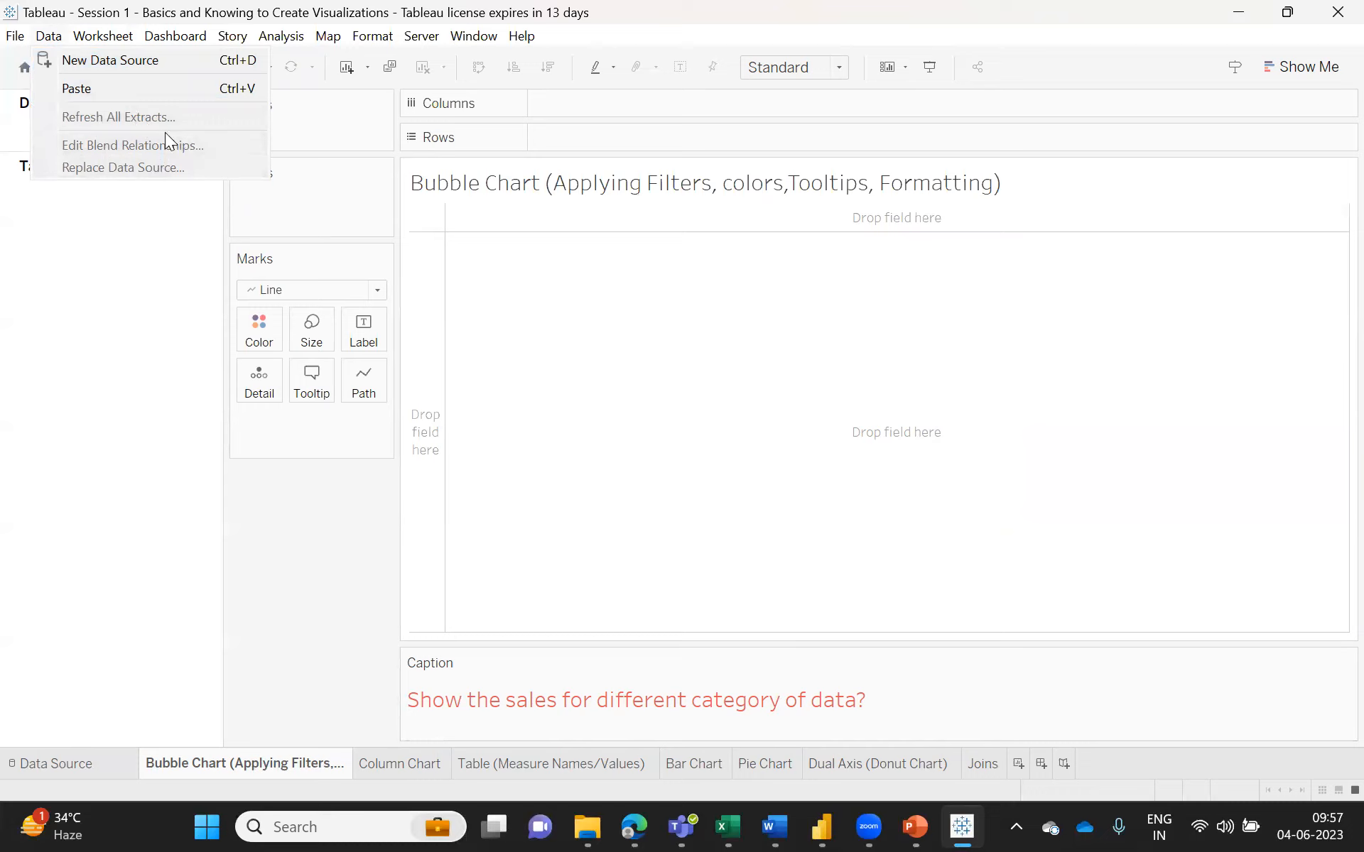
pyautogui.click(103, 41)
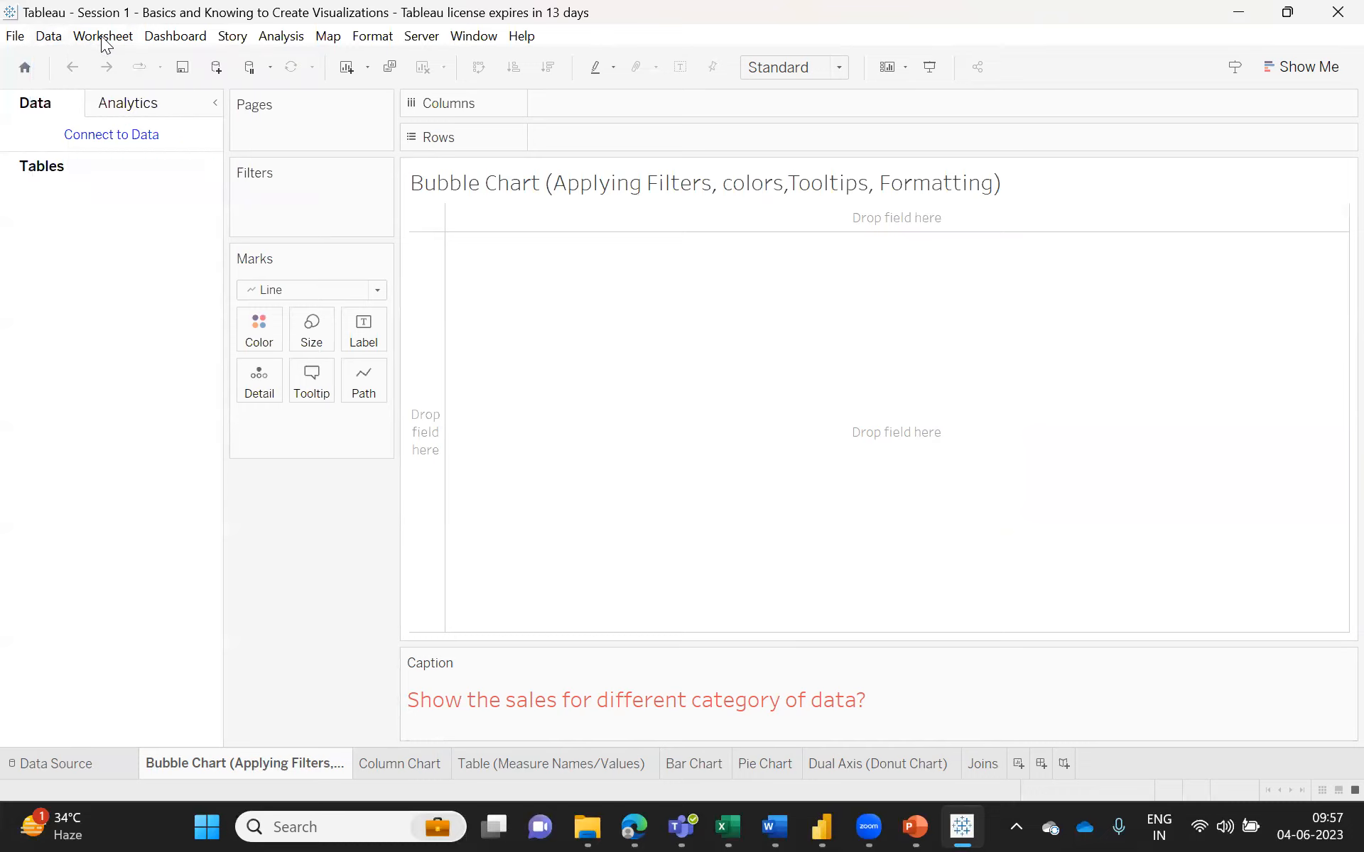
pyautogui.click(104, 37)
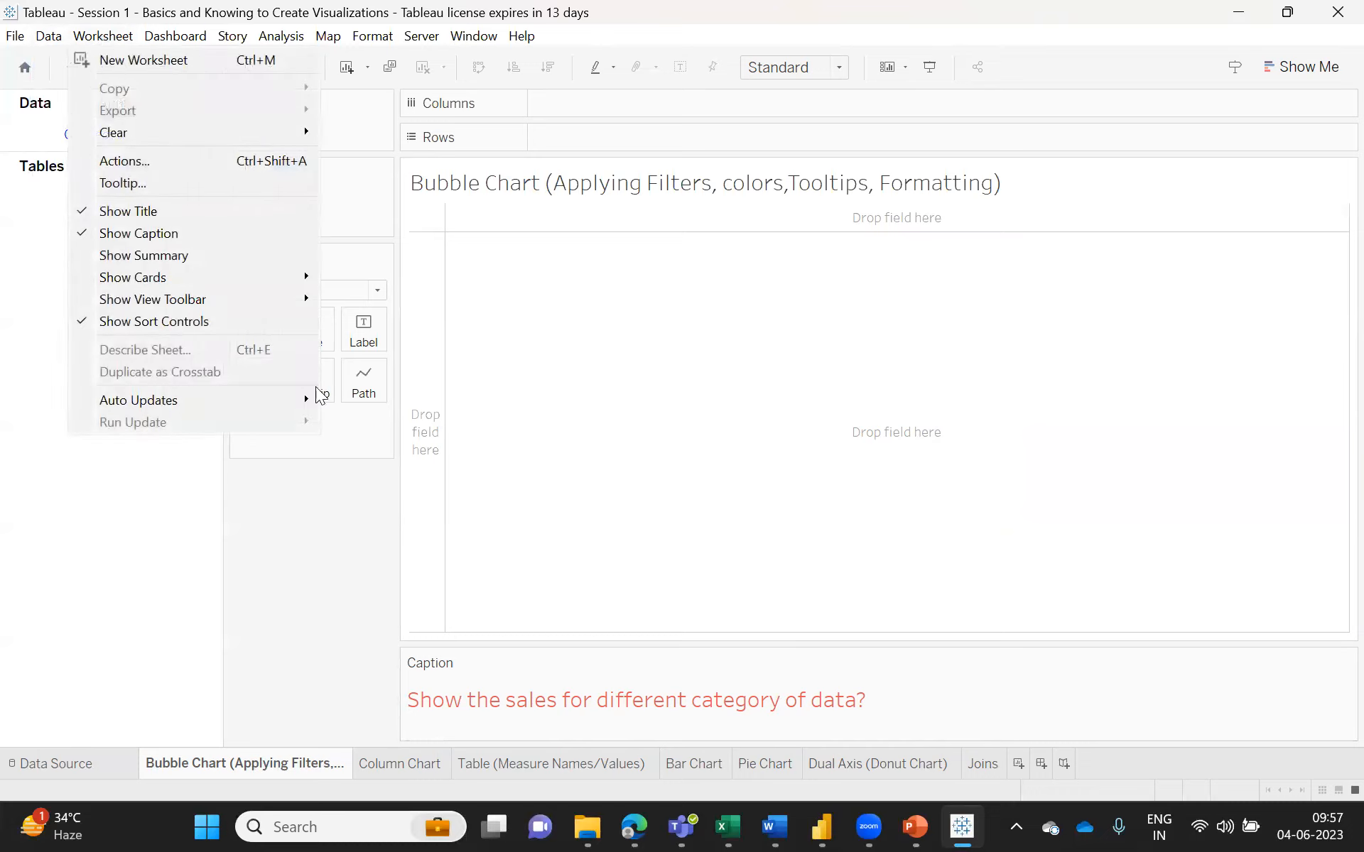
# - Look through the Column Chart, Table (Measure Names/Values) and Bar Chart sheets and return to the Bubble Chart sheet
pyautogui.click(242, 764)
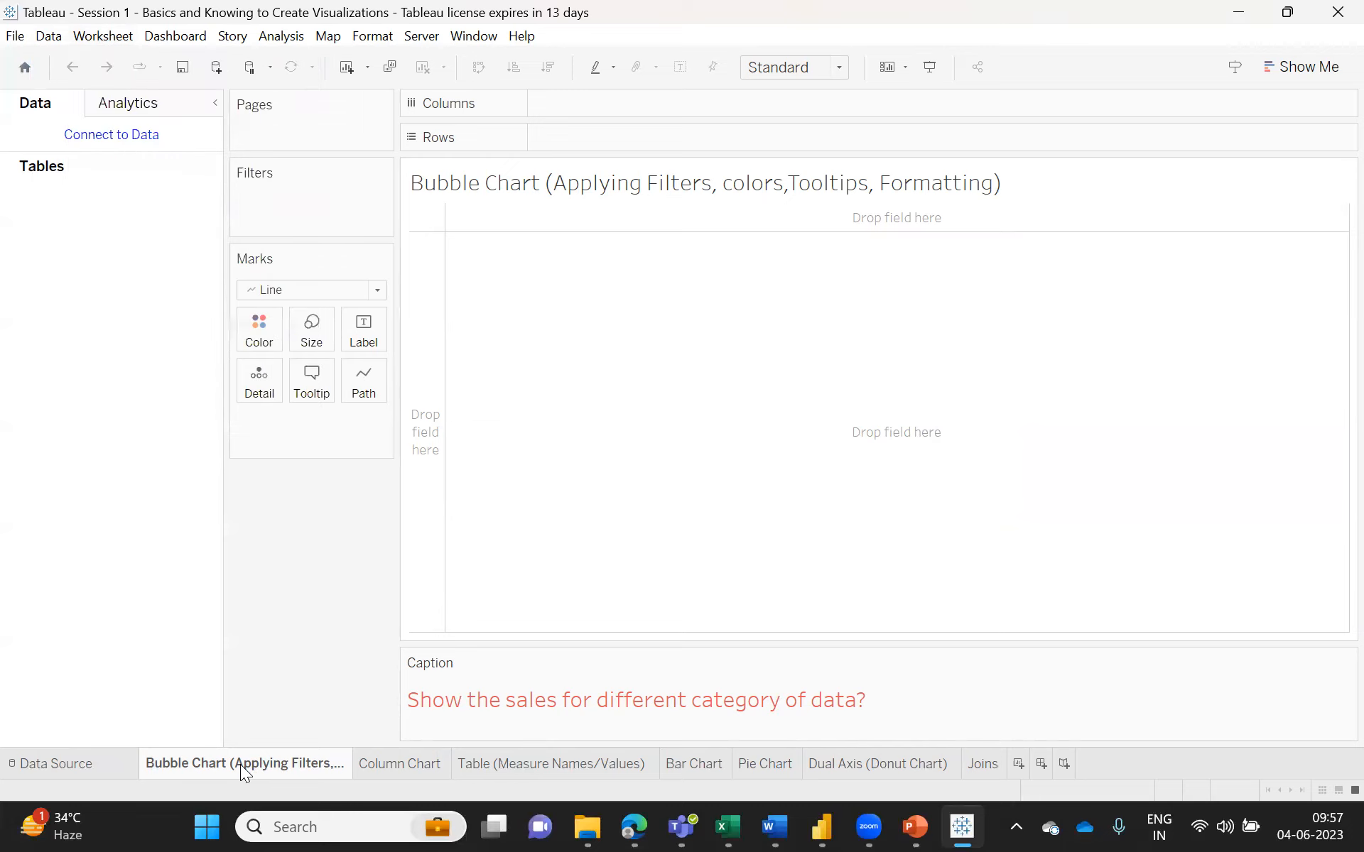
pyautogui.click(400, 763)
pyautogui.click(497, 770)
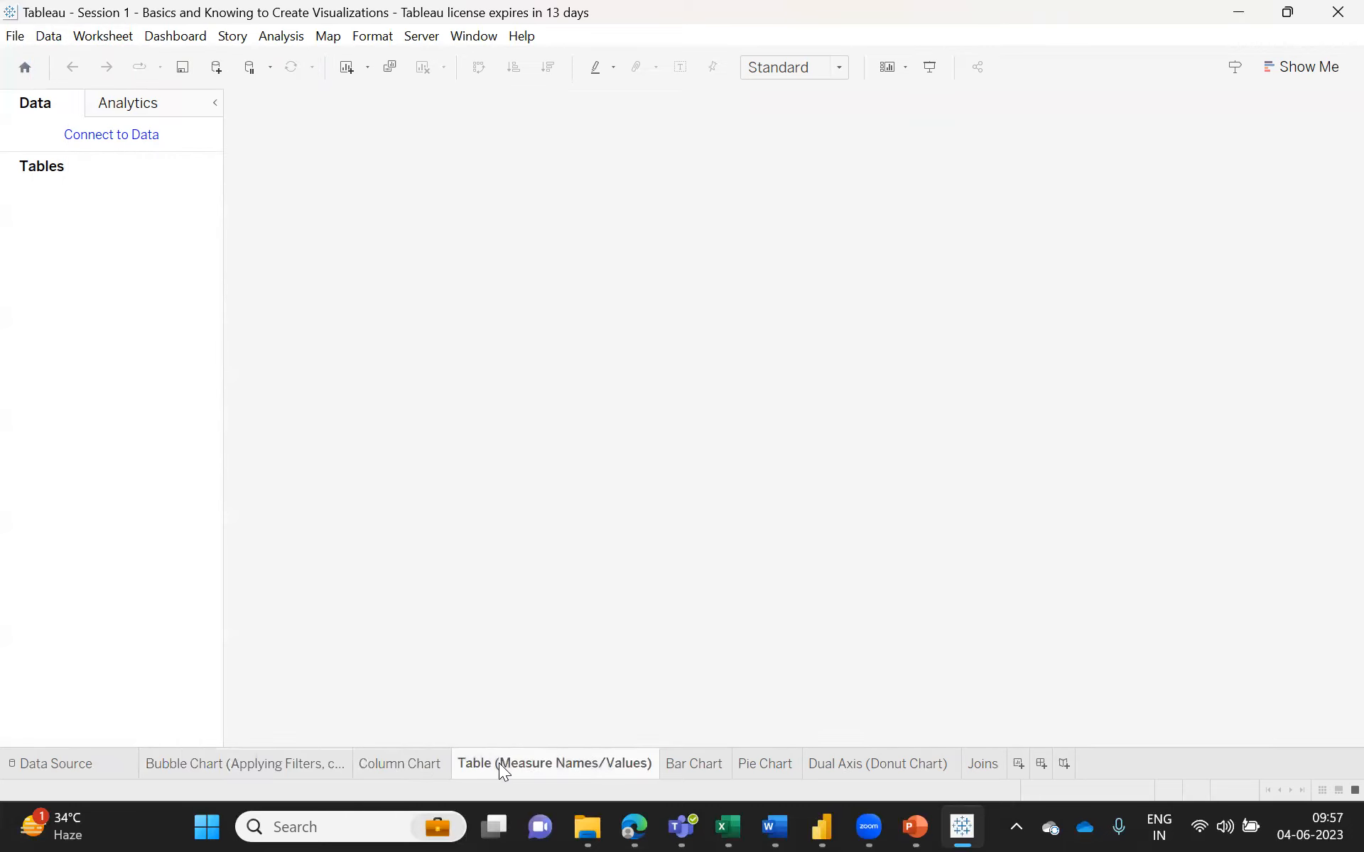
pyautogui.click(690, 771)
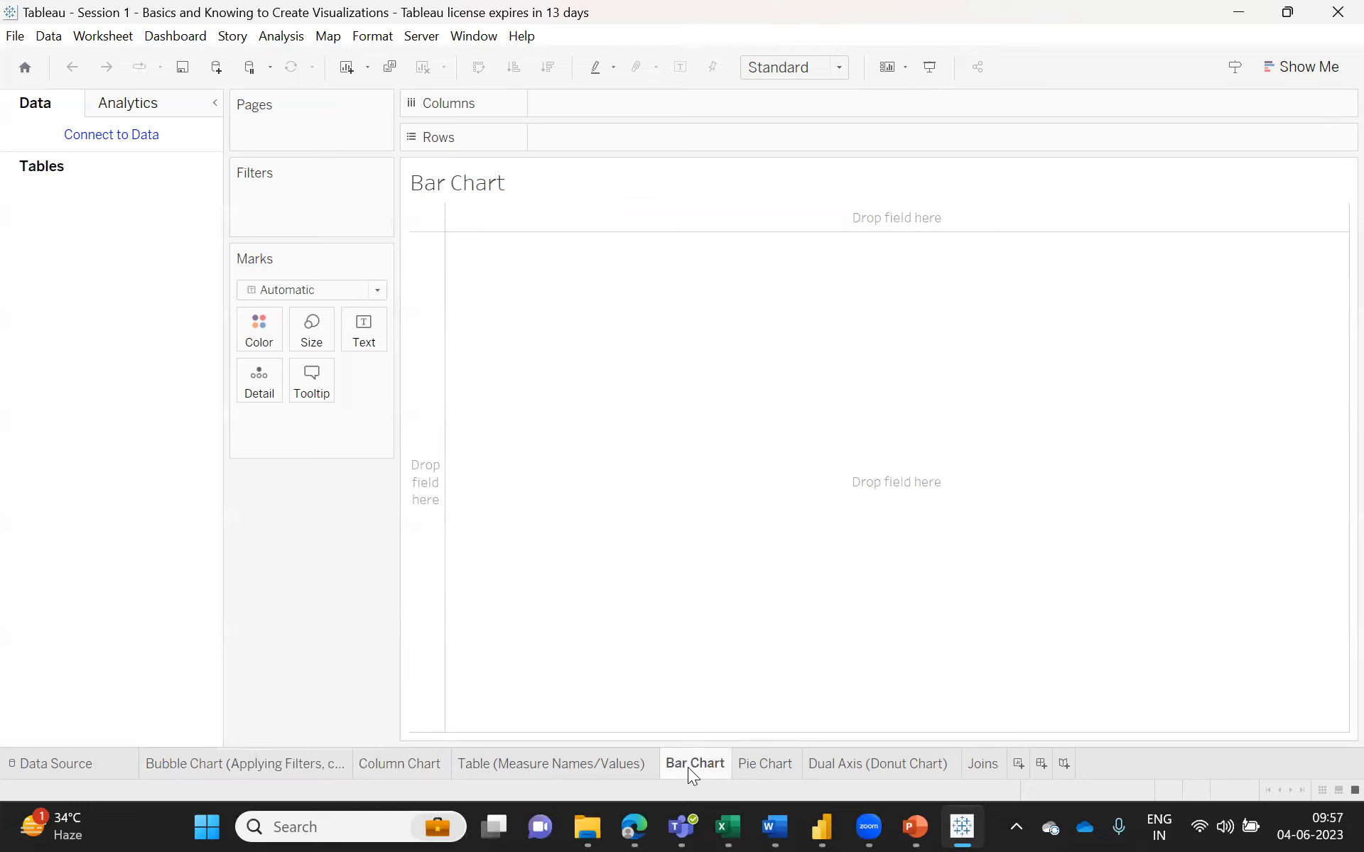
pyautogui.click(159, 762)
# - Review the worksheet and dashboard commands and add a new dashboard to the workbook
pyautogui.click(105, 37)
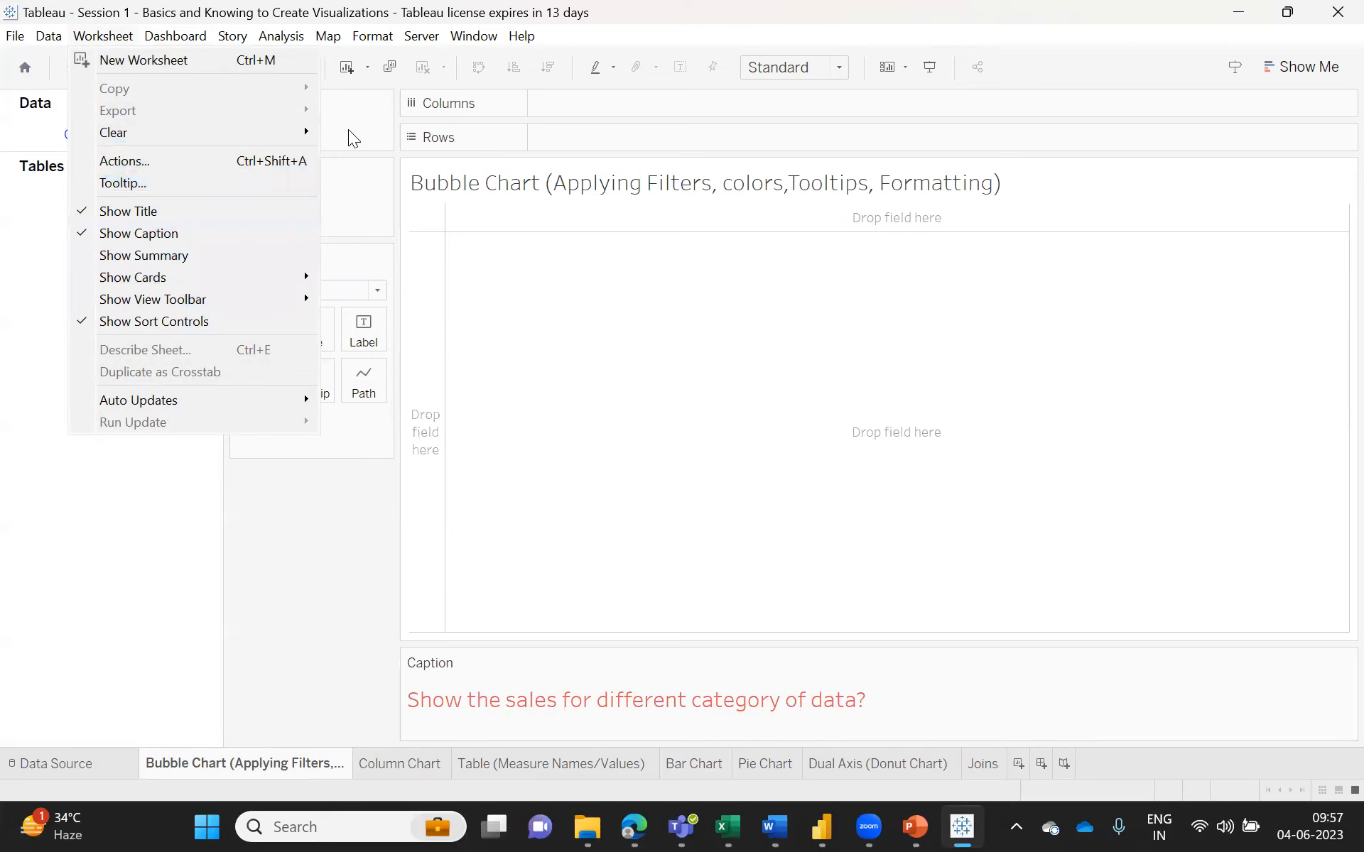
pyautogui.moveTo(184, 35)
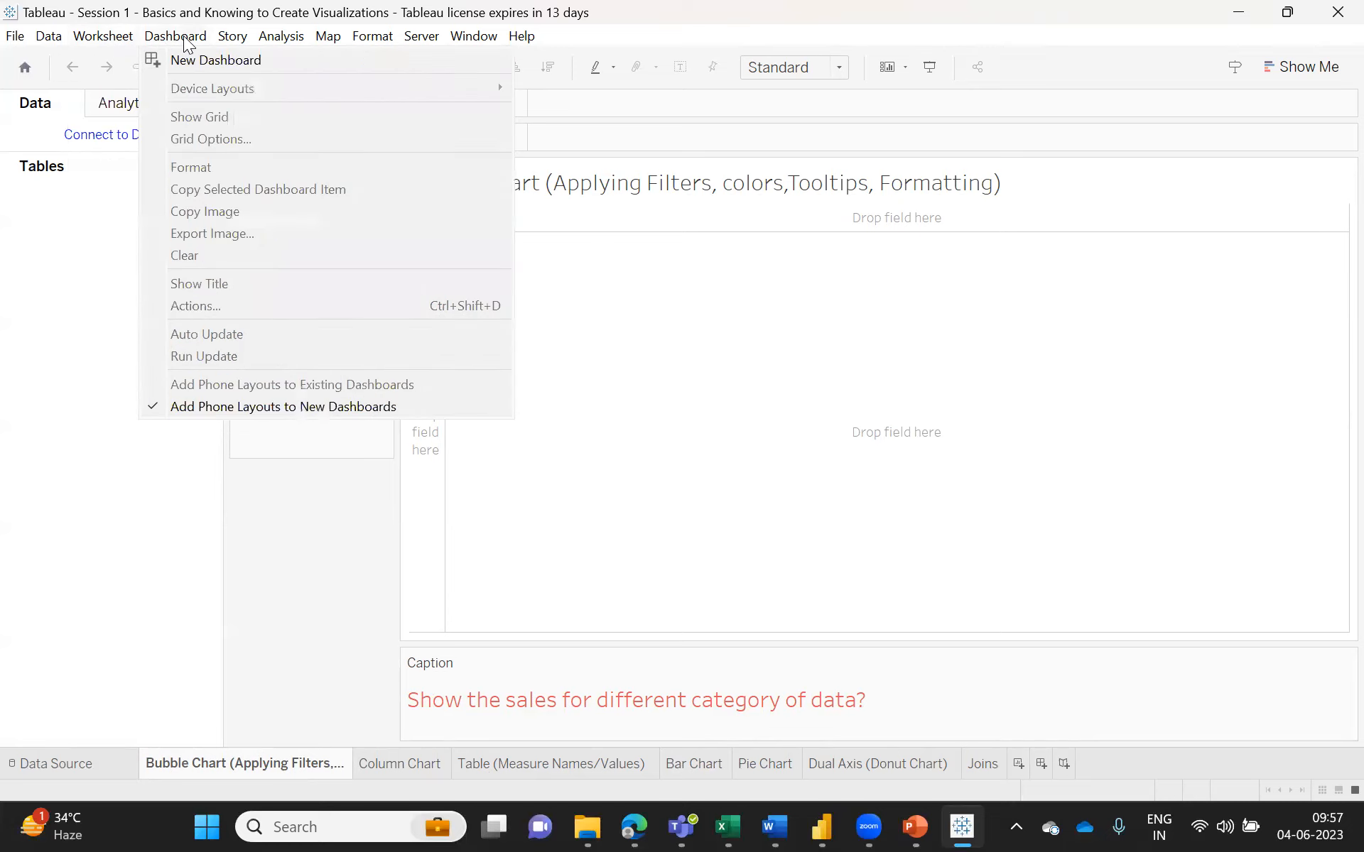
pyautogui.click(1041, 762)
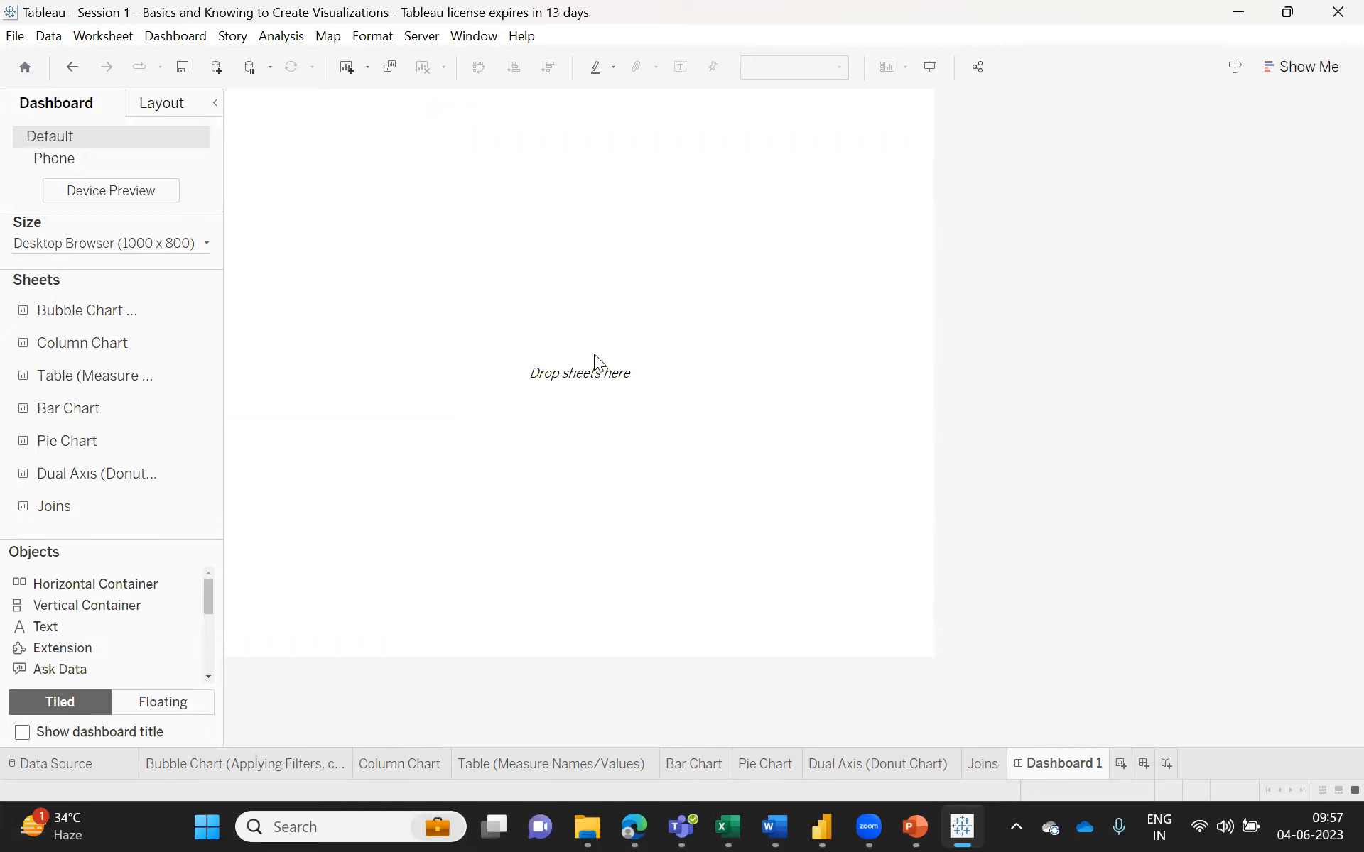
pyautogui.moveTo(68, 408); pyautogui.dragTo(165, 77)
# - Examine the dashboard, story, analysis, map, formatting, server and window commands available while on the new dashboard
pyautogui.click(171, 39)
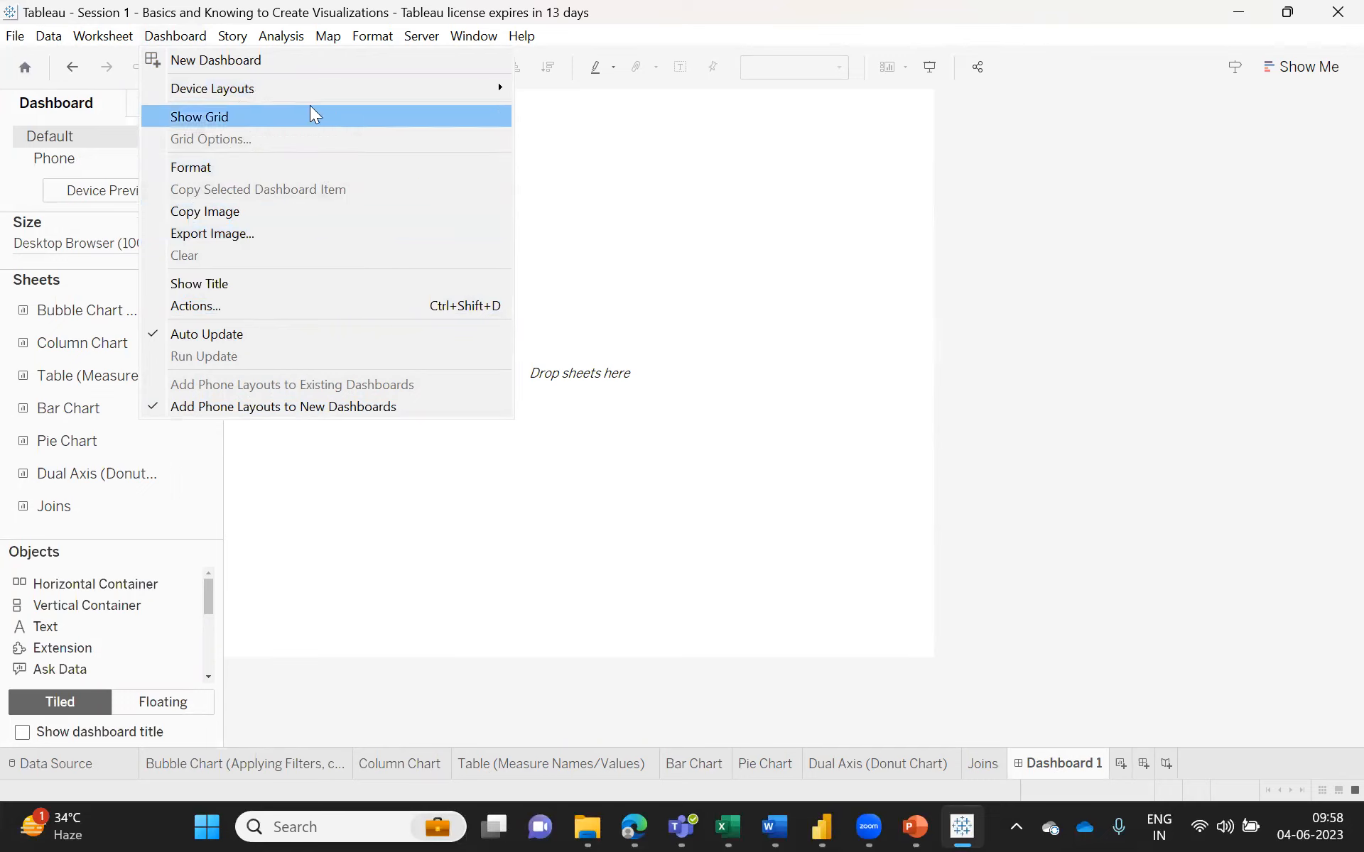
pyautogui.moveTo(315, 91)
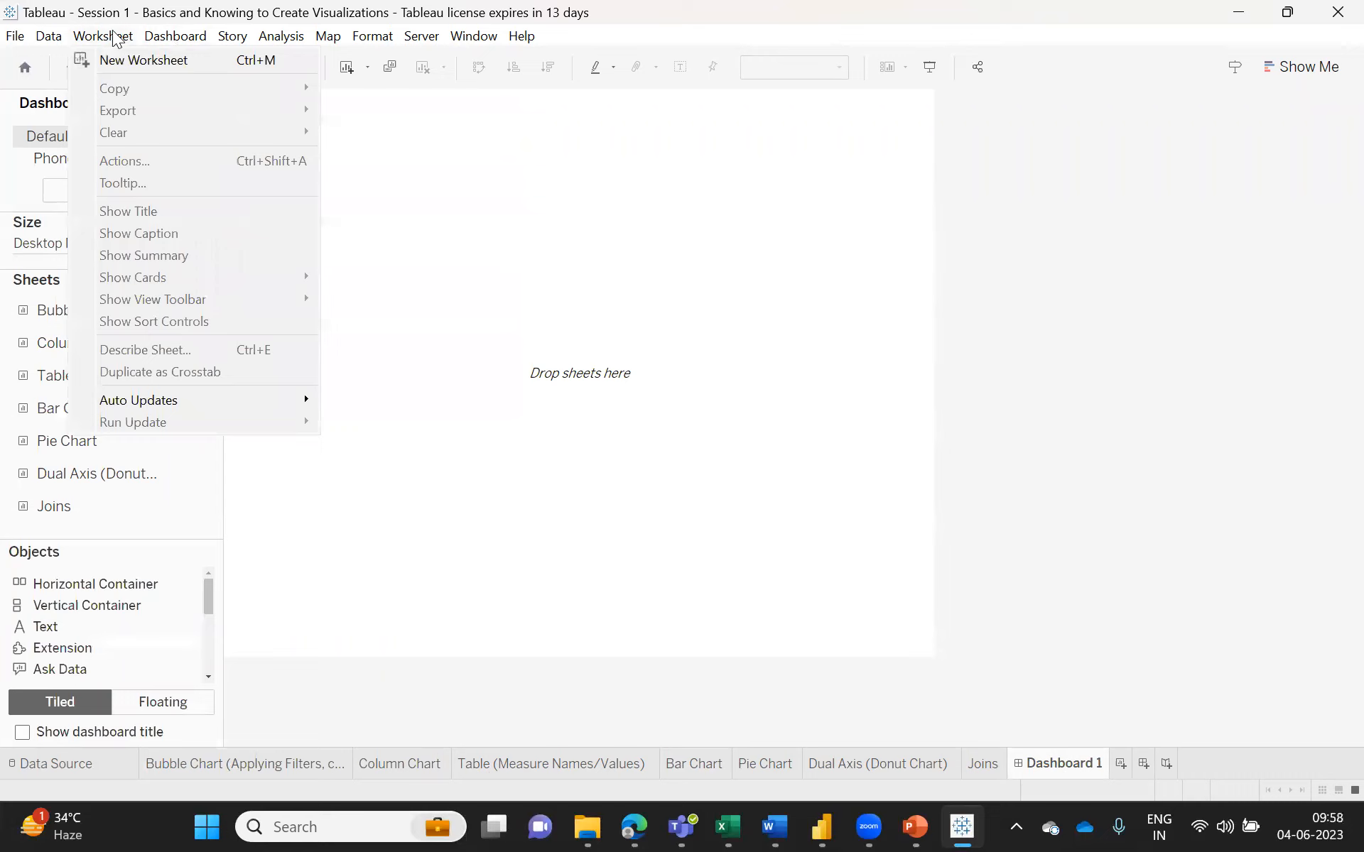
pyautogui.click(240, 39)
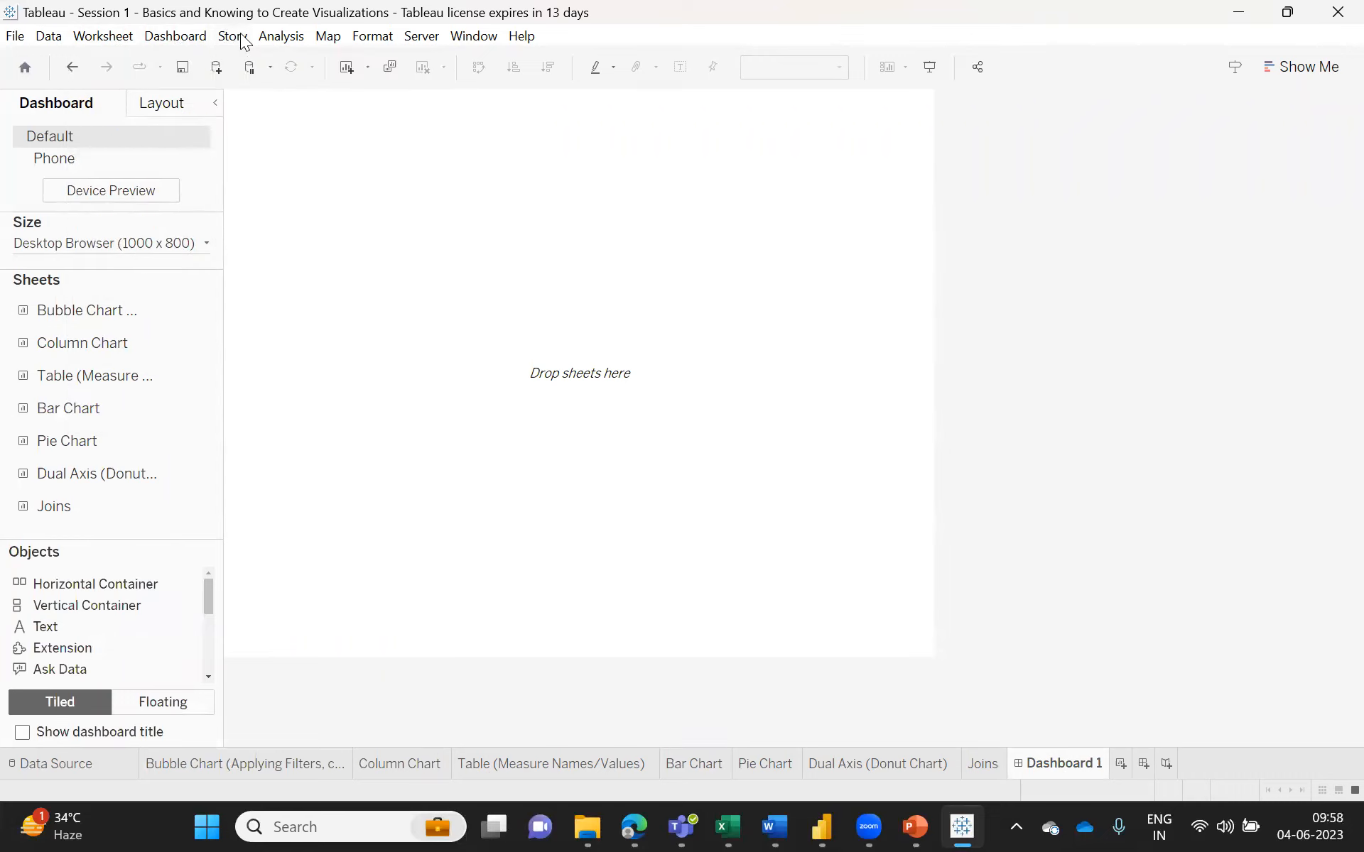
pyautogui.click(228, 35)
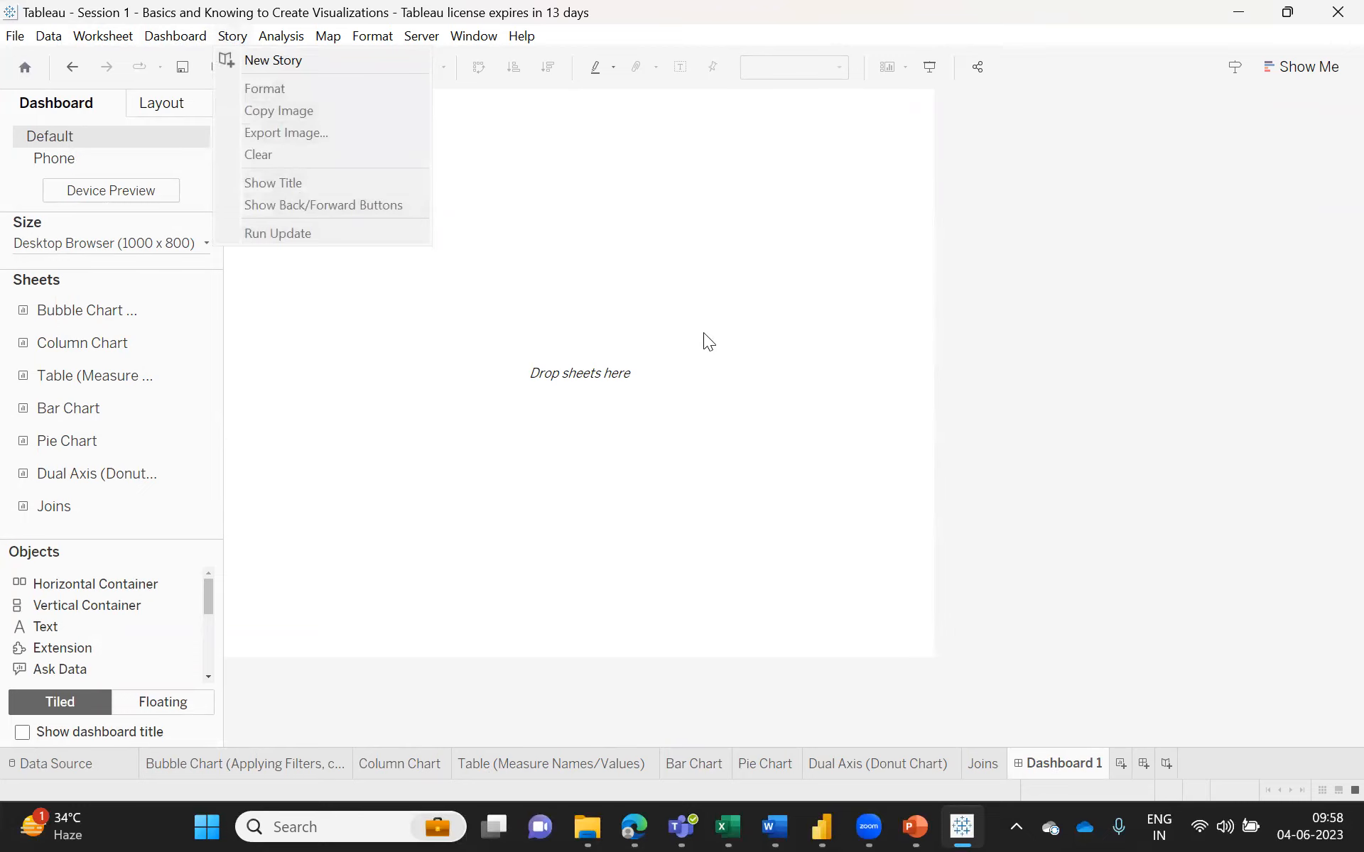
pyautogui.click(283, 34)
pyautogui.click(282, 35)
pyautogui.click(282, 36)
pyautogui.click(283, 36)
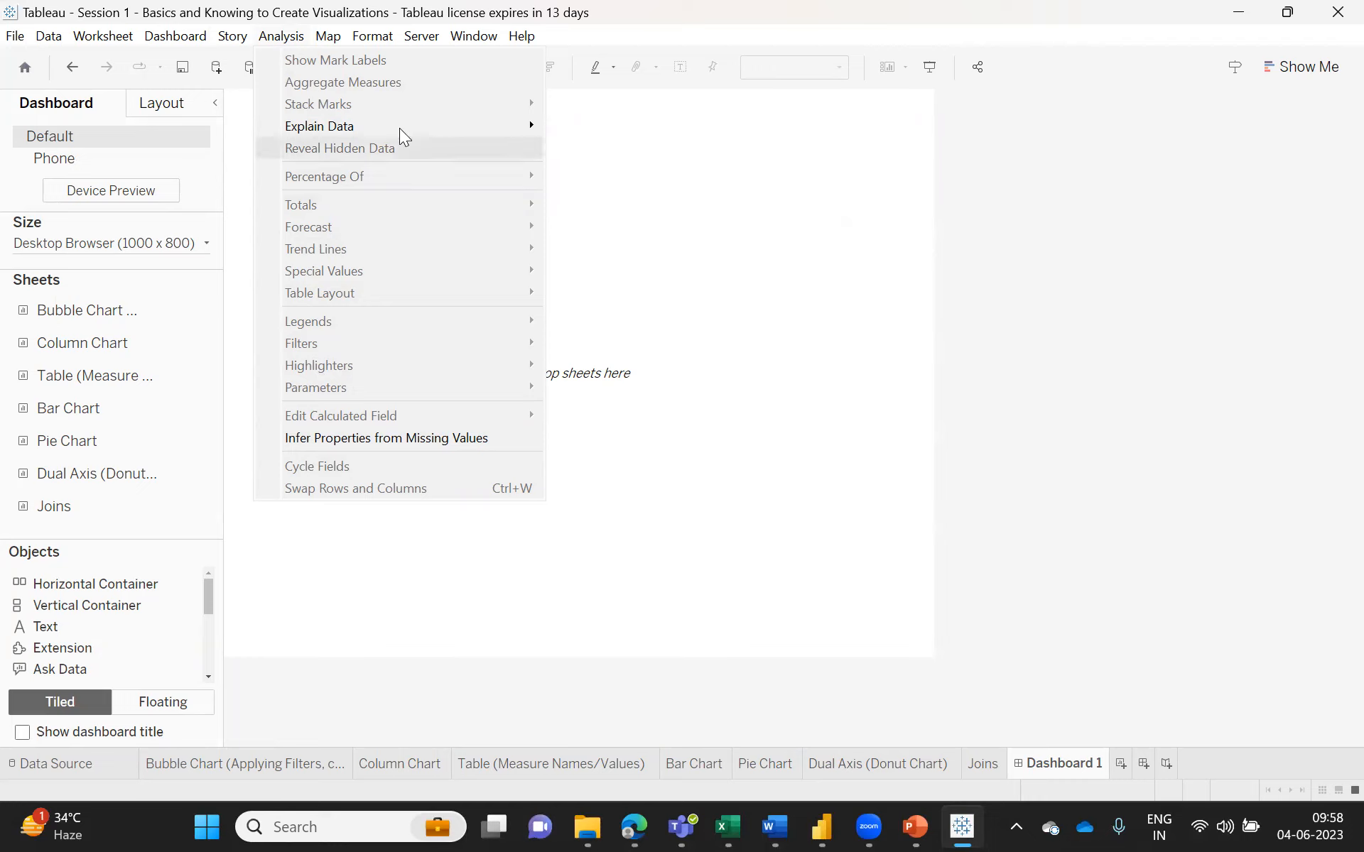
pyautogui.moveTo(334, 39)
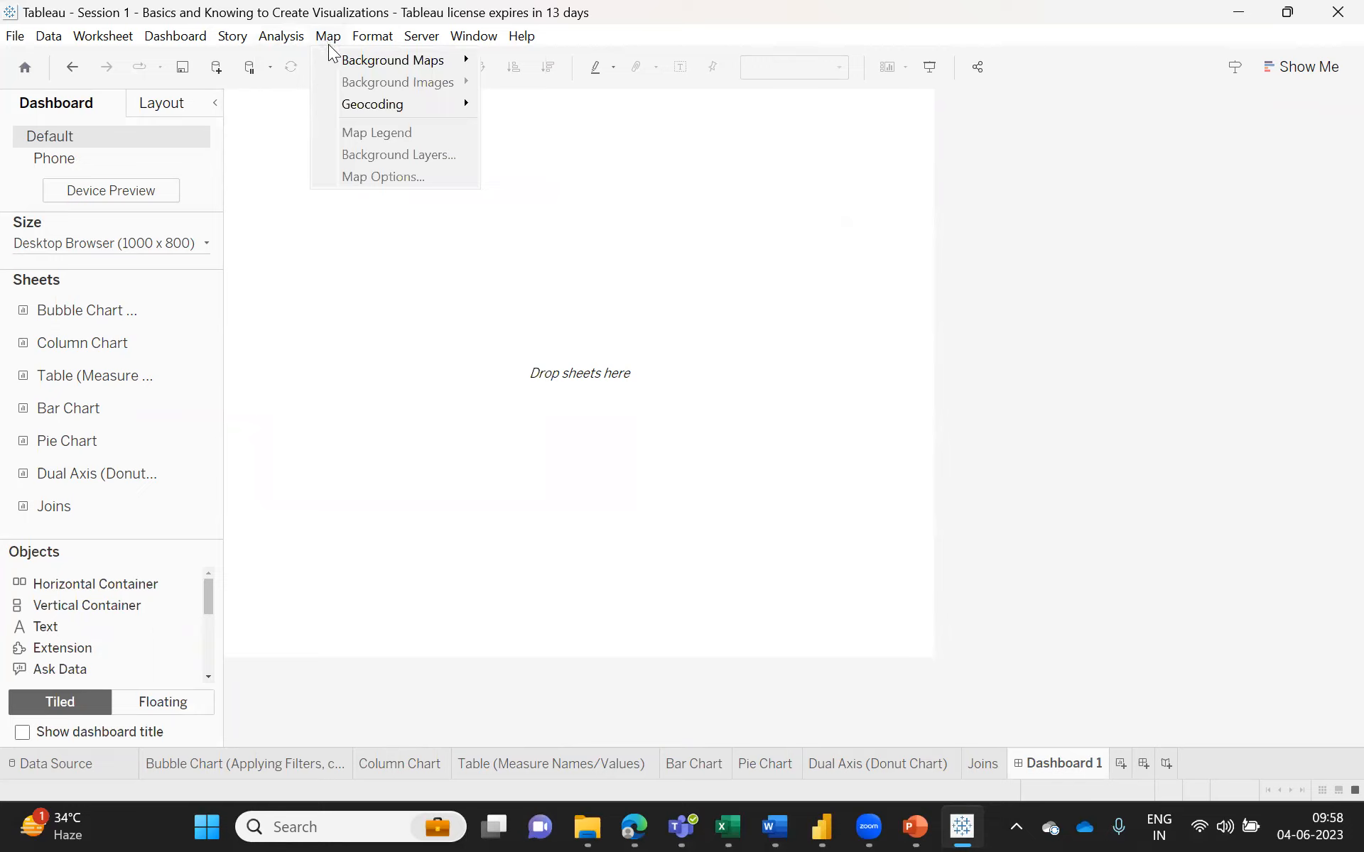
pyautogui.click(380, 41)
pyautogui.click(380, 41)
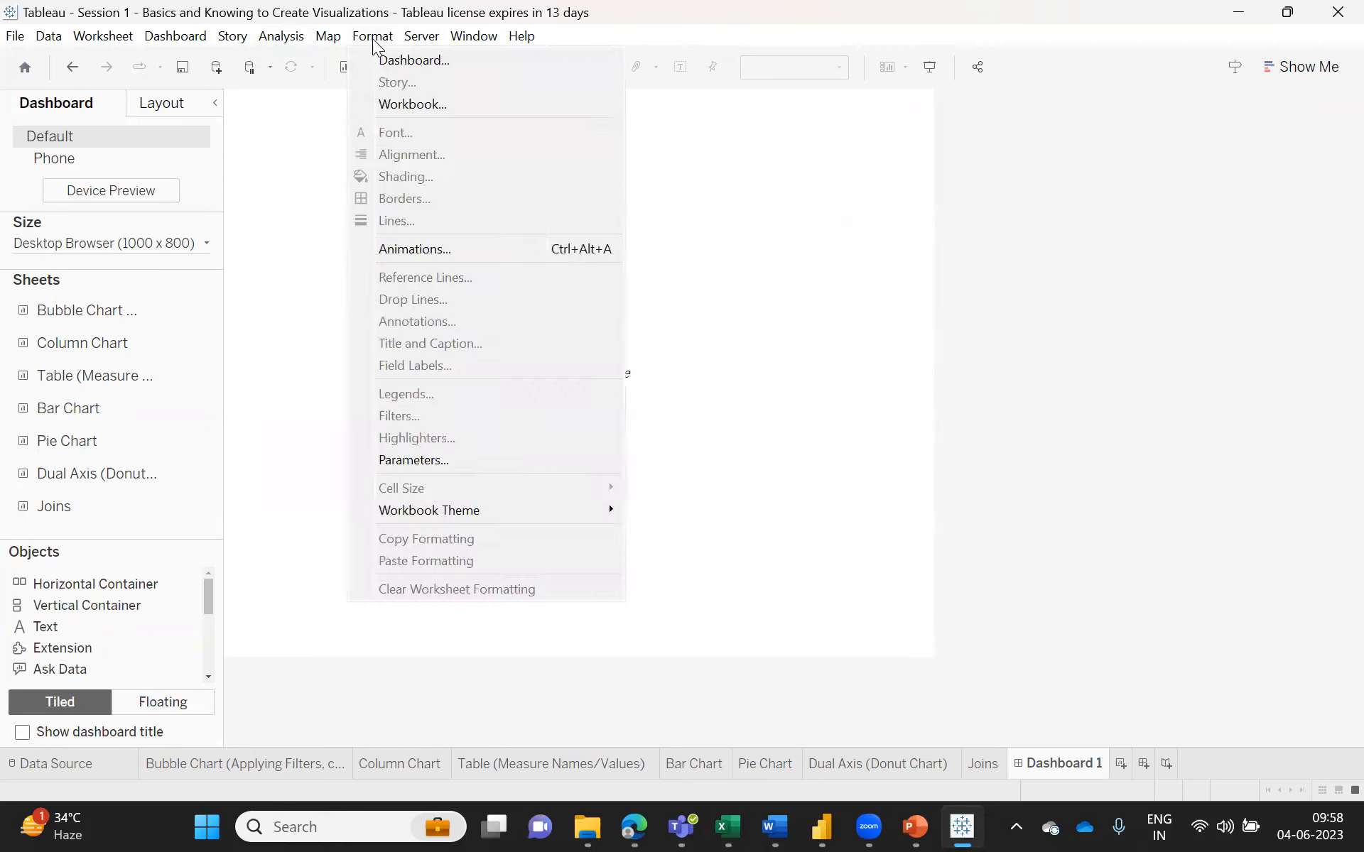
pyautogui.moveTo(419, 43)
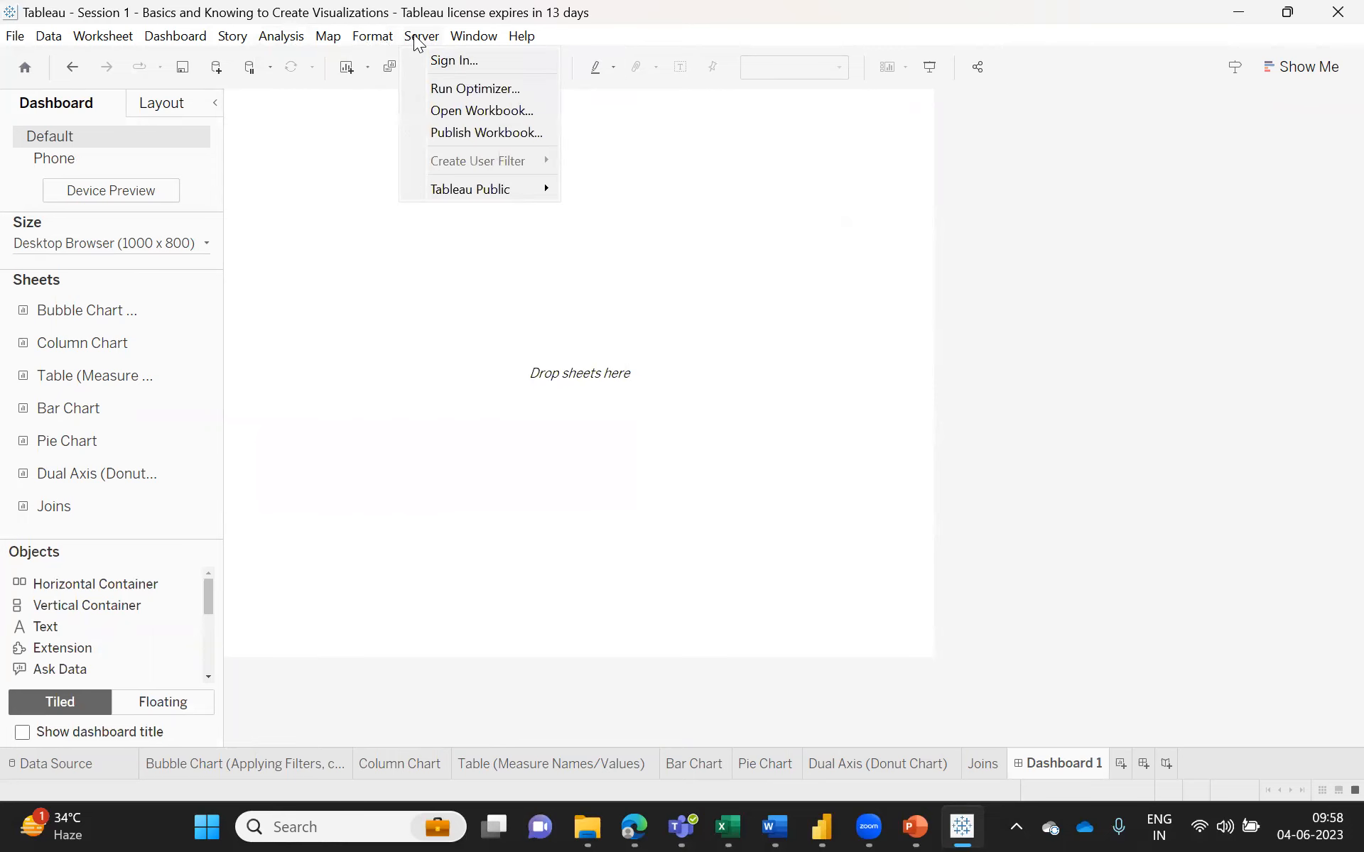
pyautogui.moveTo(474, 37)
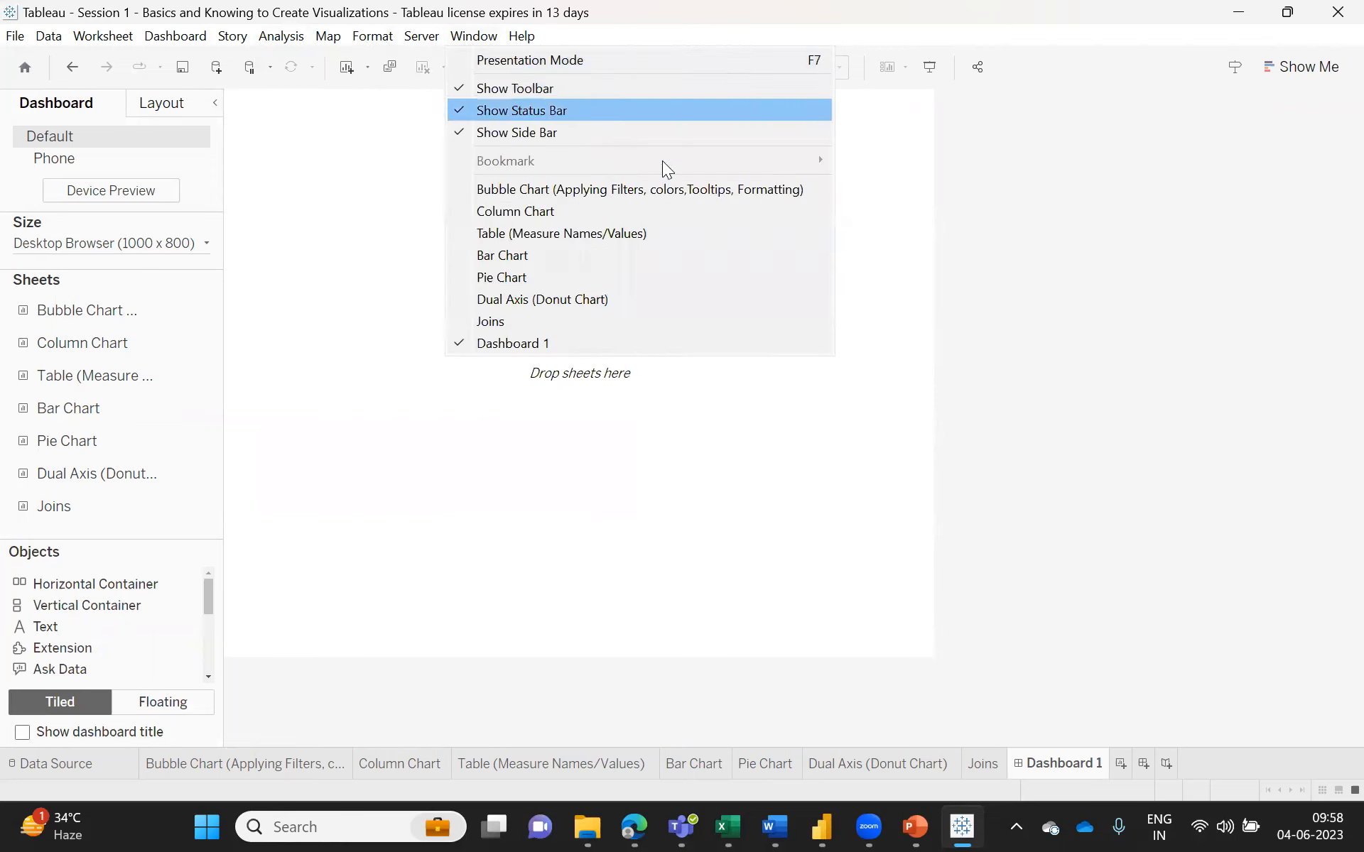
pyautogui.click(637, 639)
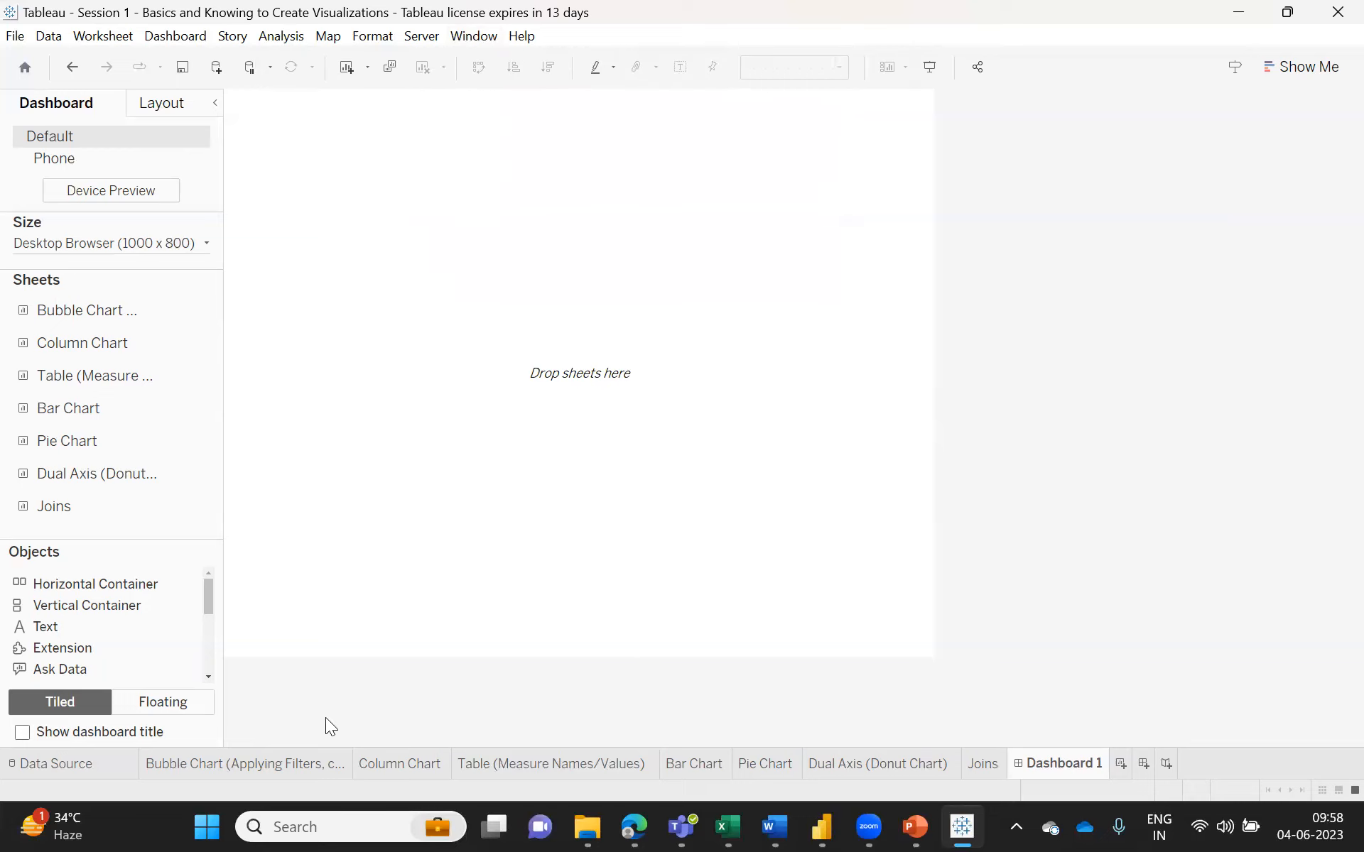
# - Return to the Bubble Chart sheet and review its dashboard commands and highlighting options
pyautogui.click(229, 765)
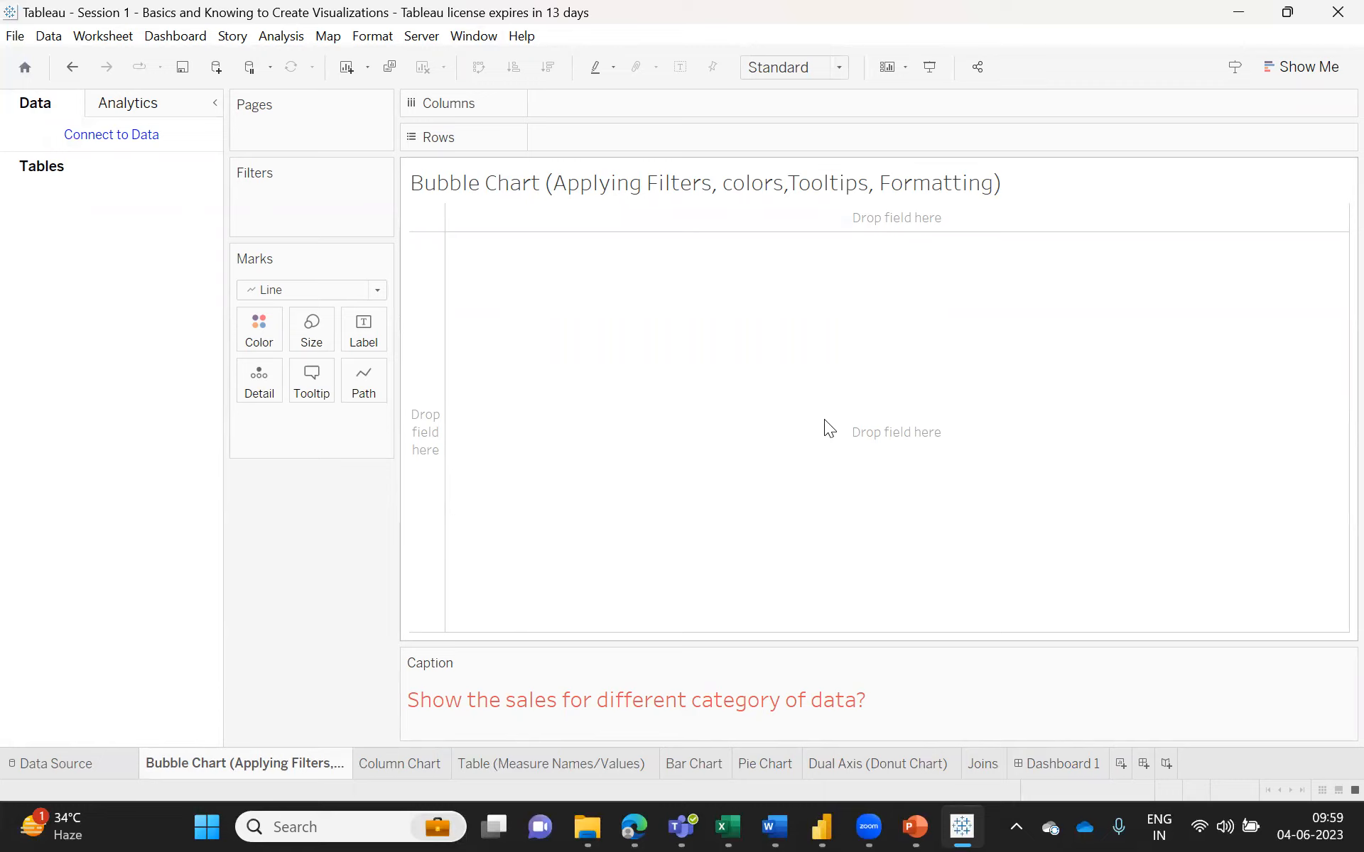
pyautogui.click(18, 41)
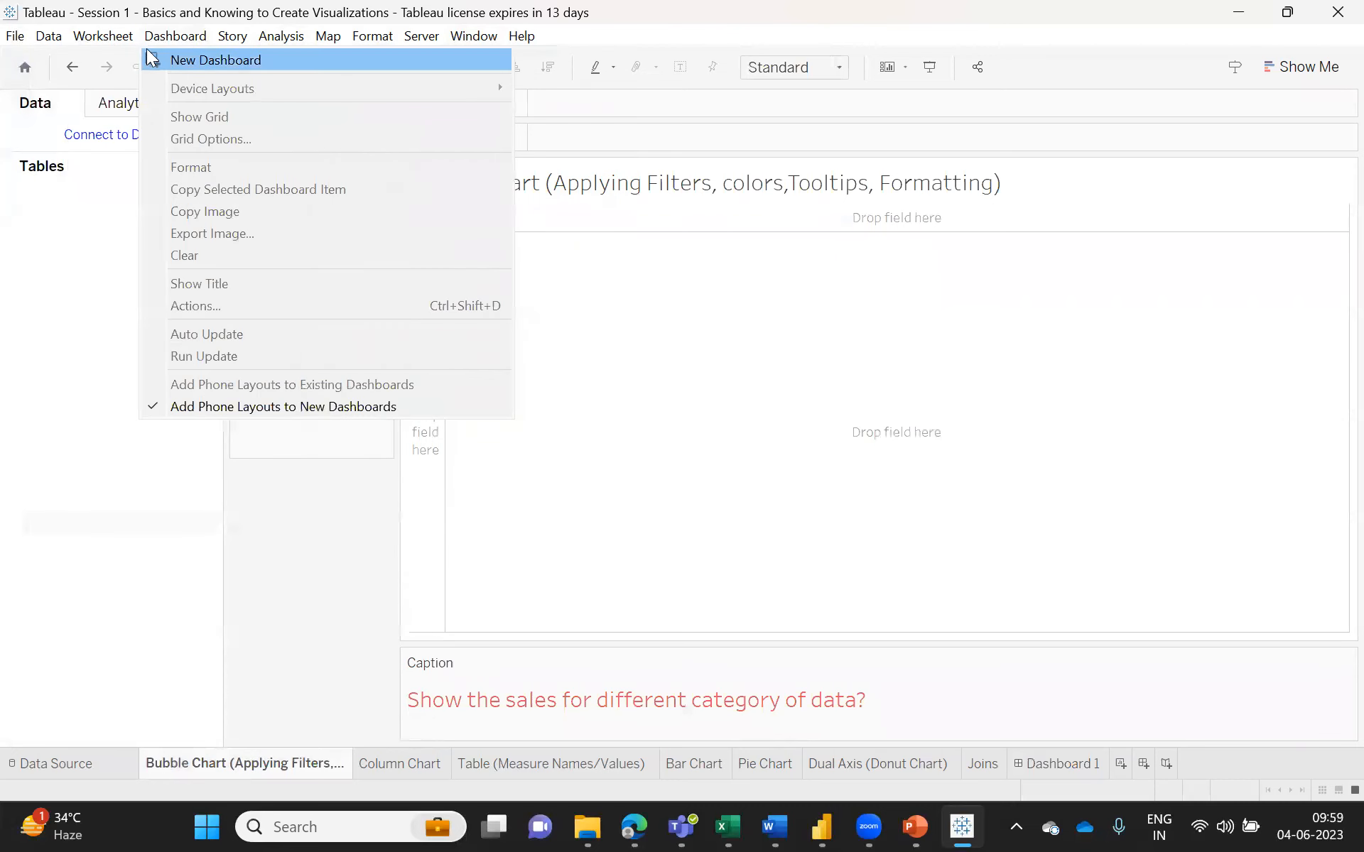
pyautogui.click(607, 80)
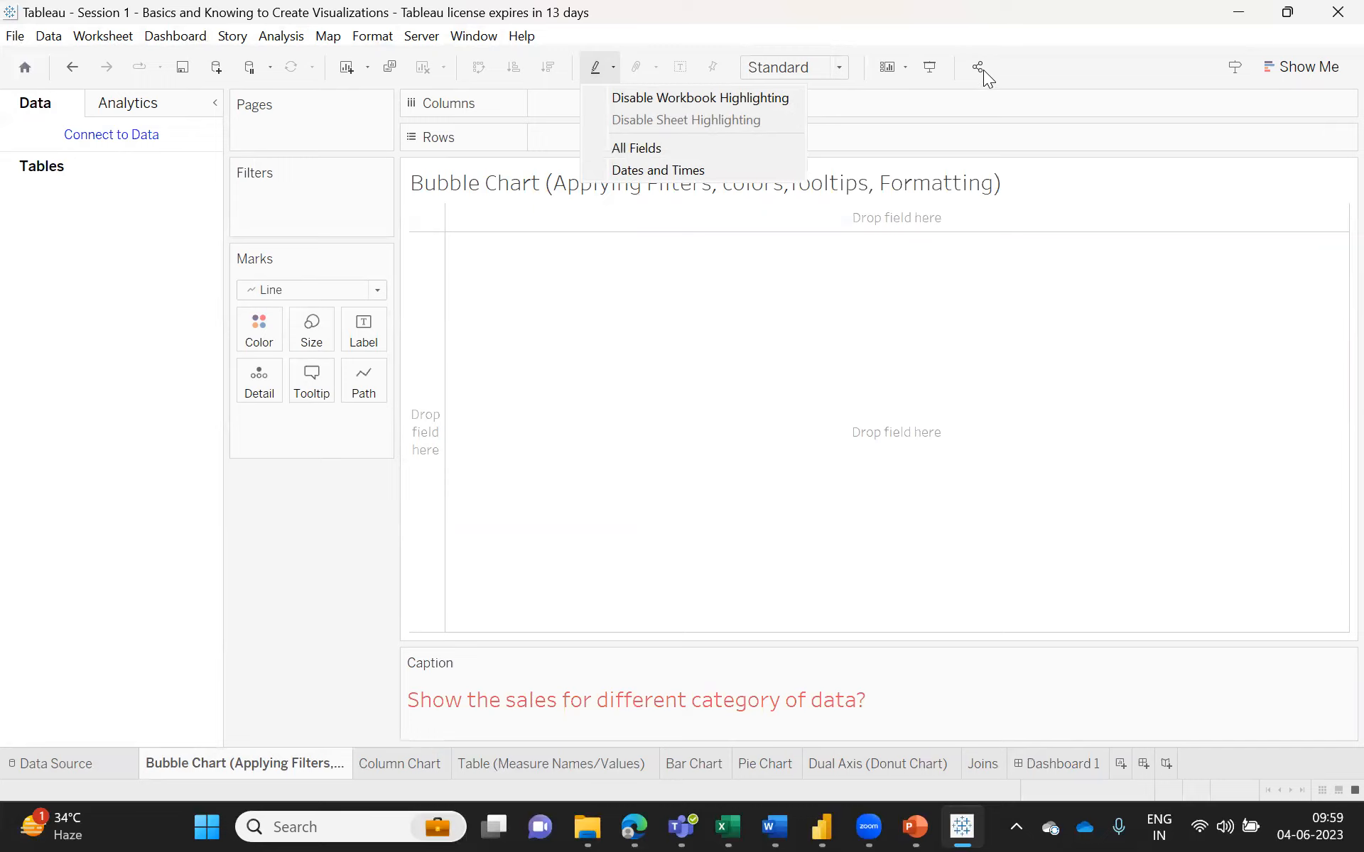
pyautogui.click(1047, 65)
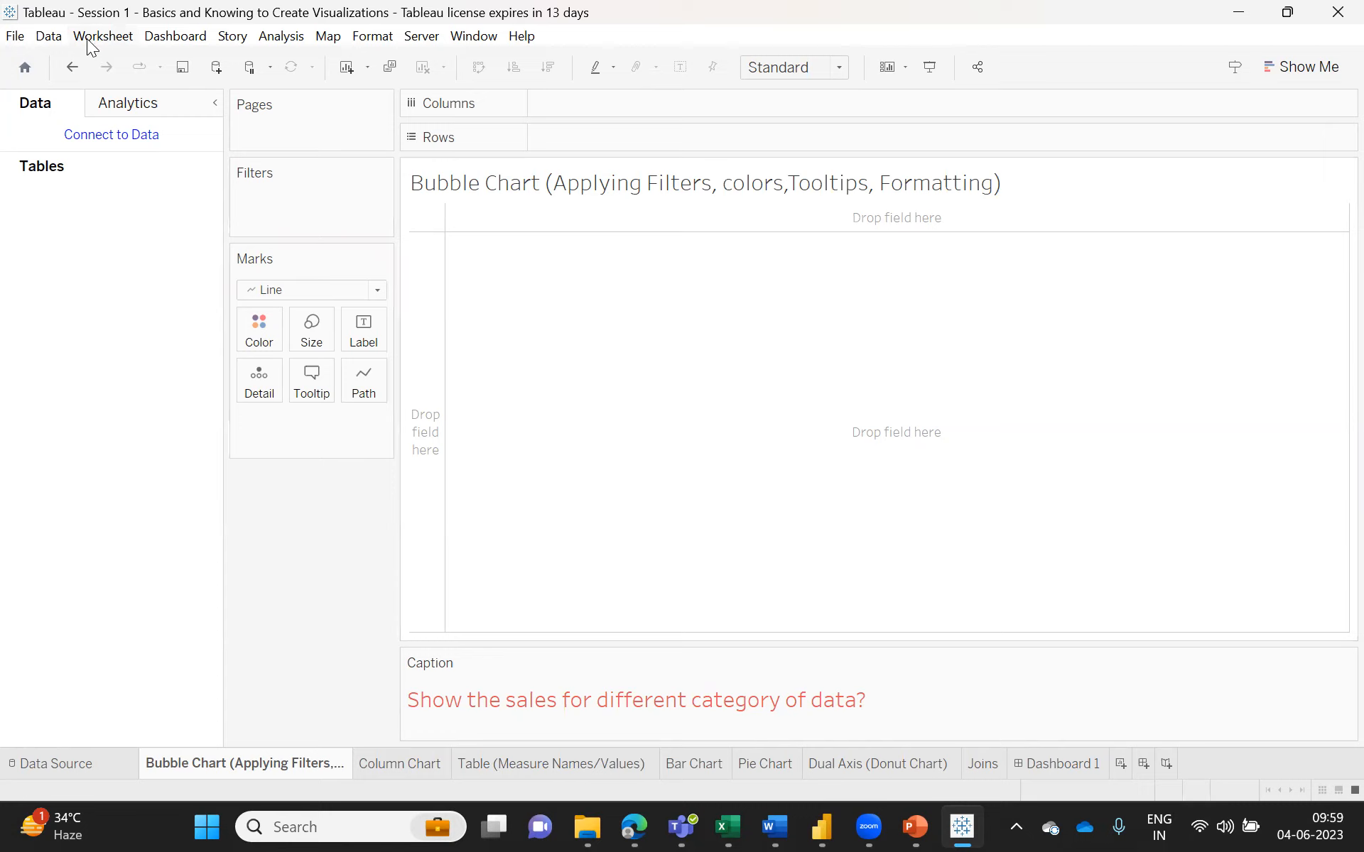
# - Connect to the Global Superstore-1 Excel workbook in the Sample Super Store data folder as a new data source
pyautogui.click(42, 36)
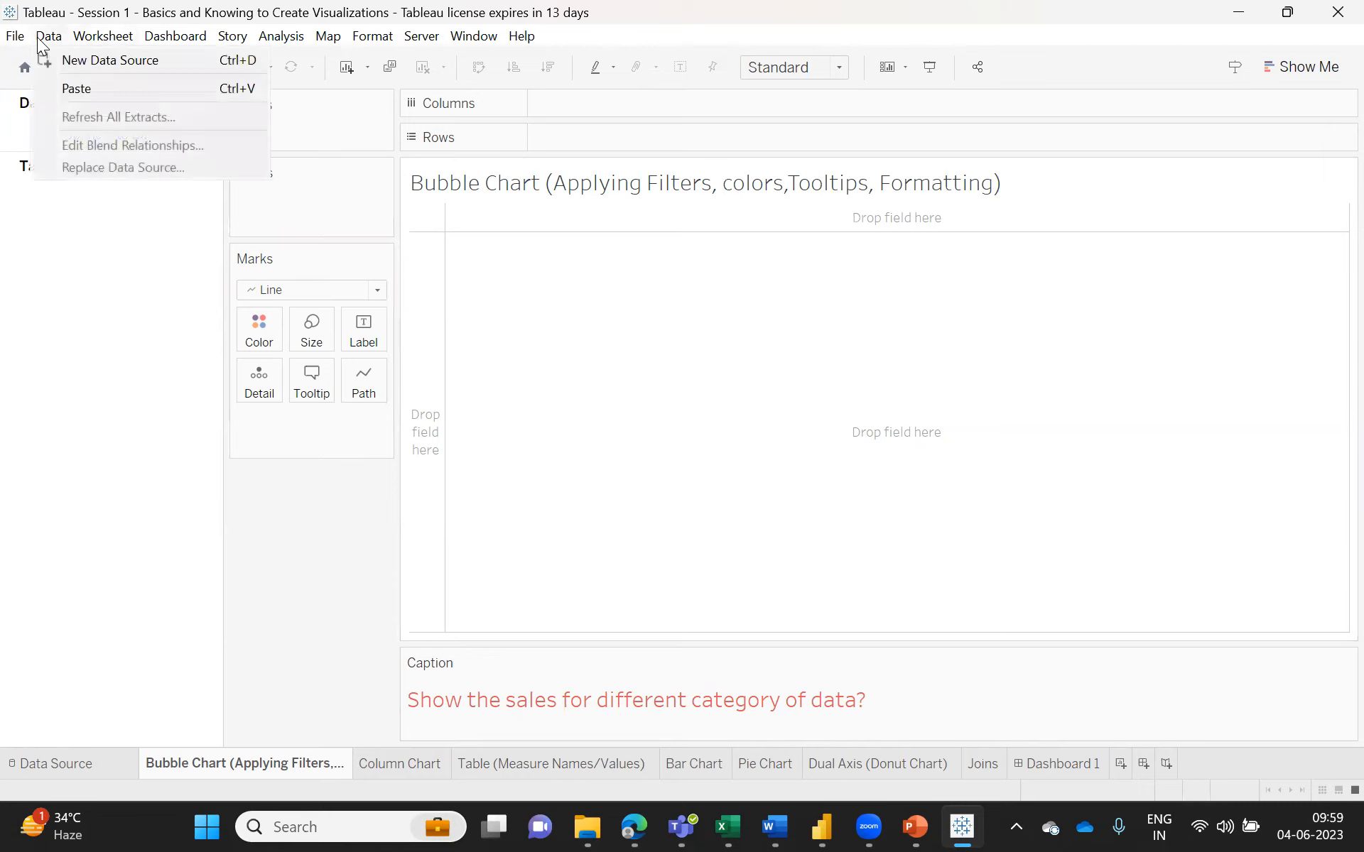
pyautogui.click(77, 60)
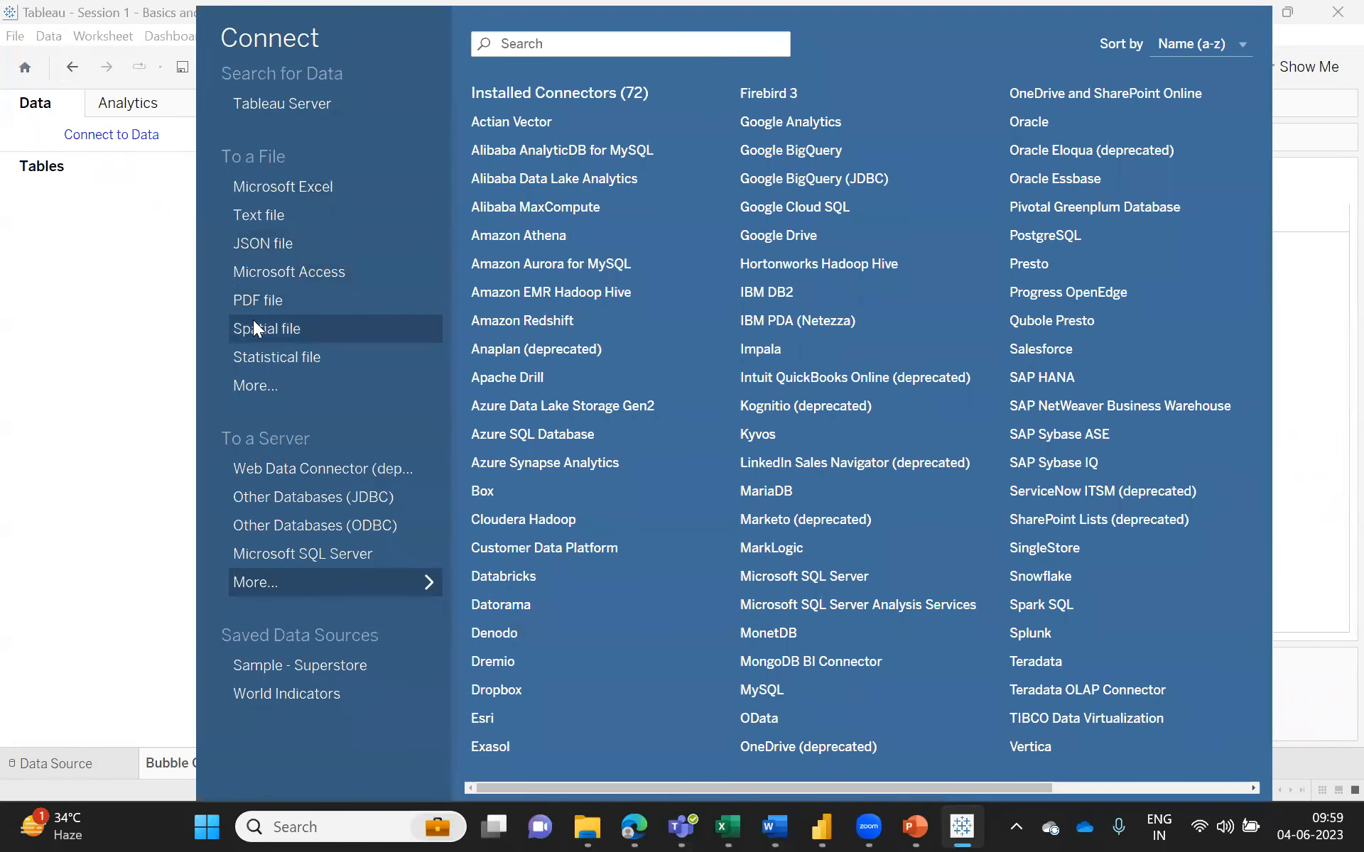
pyautogui.click(264, 184)
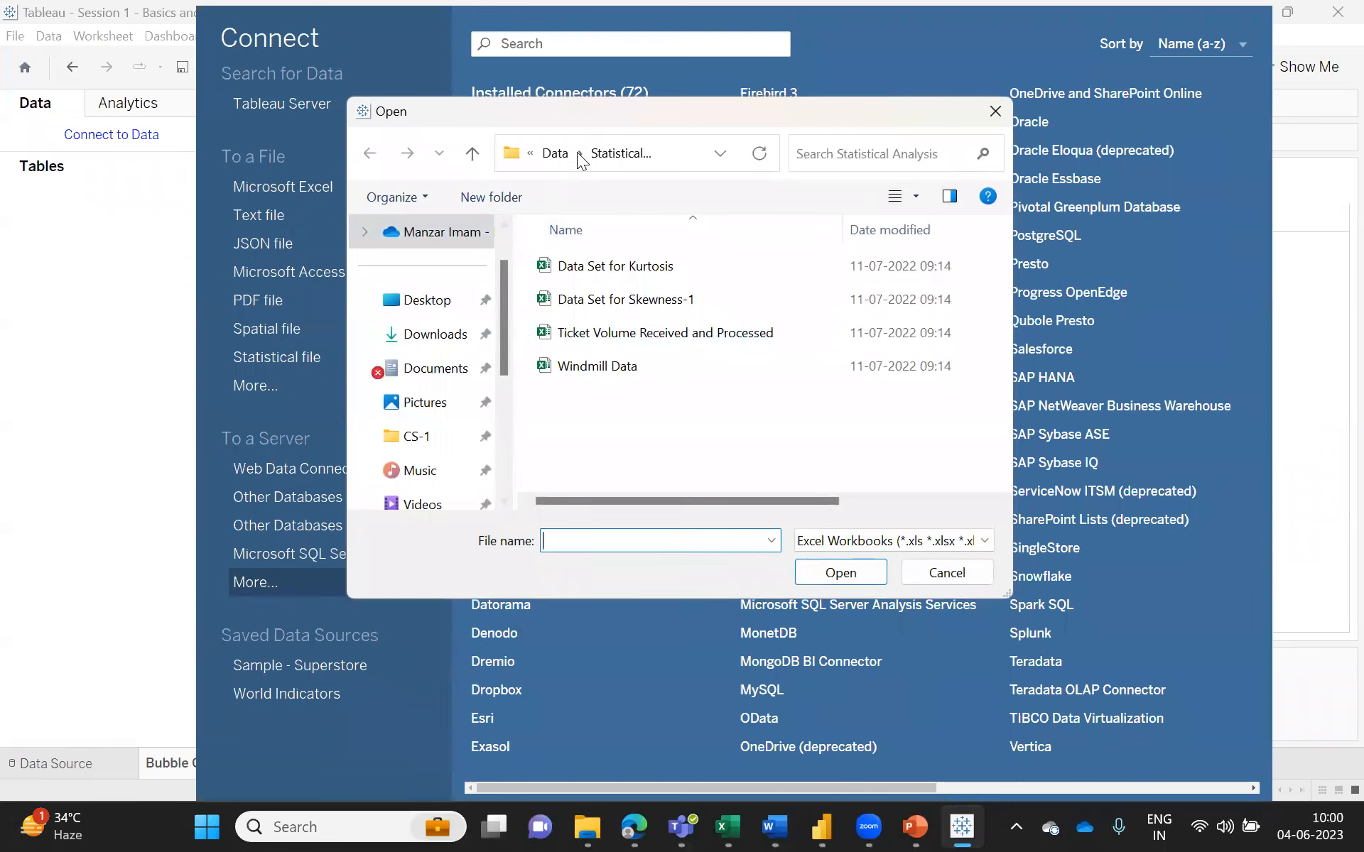
pyautogui.click(550, 155)
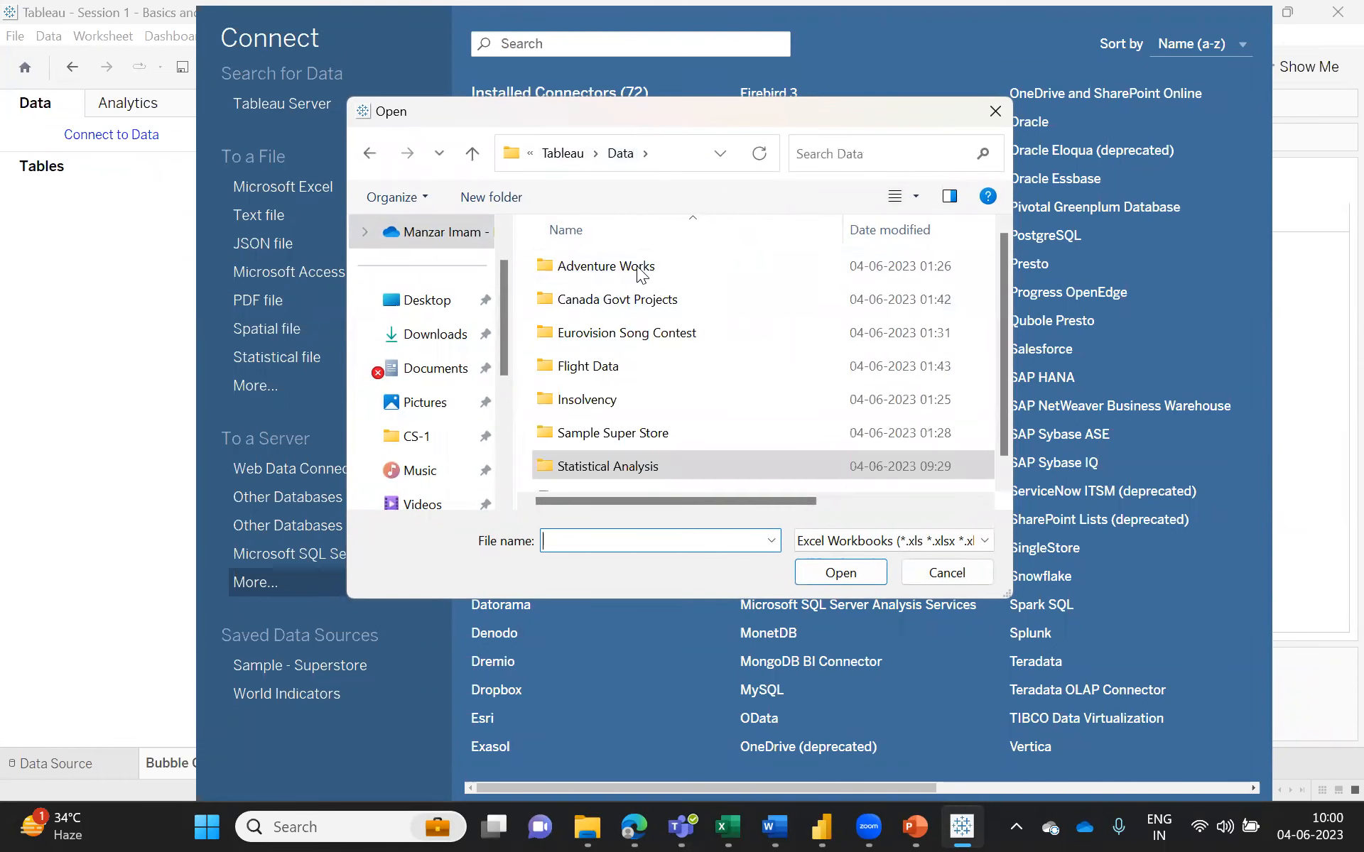
pyautogui.doubleClick(620, 434)
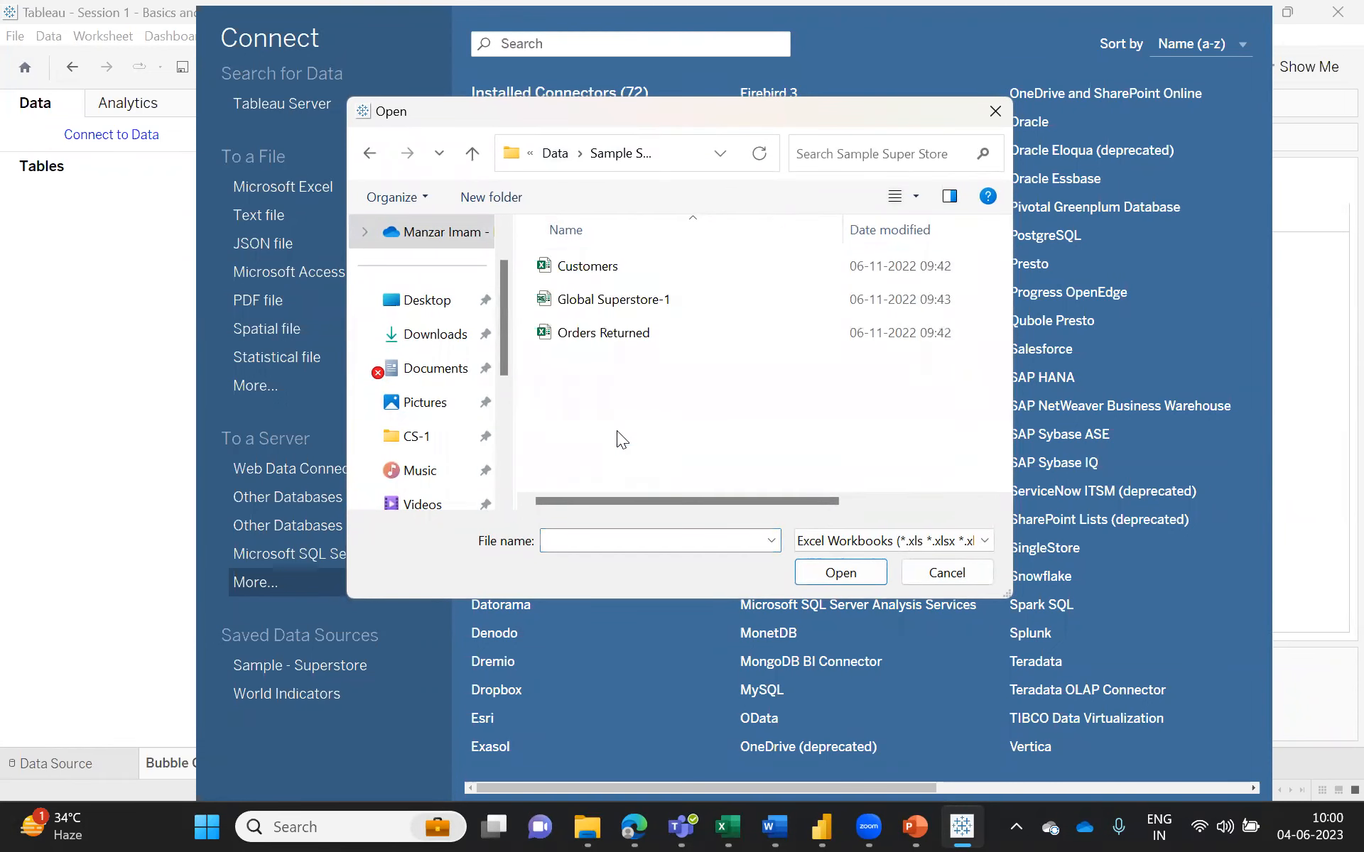
pyautogui.doubleClick(631, 302)
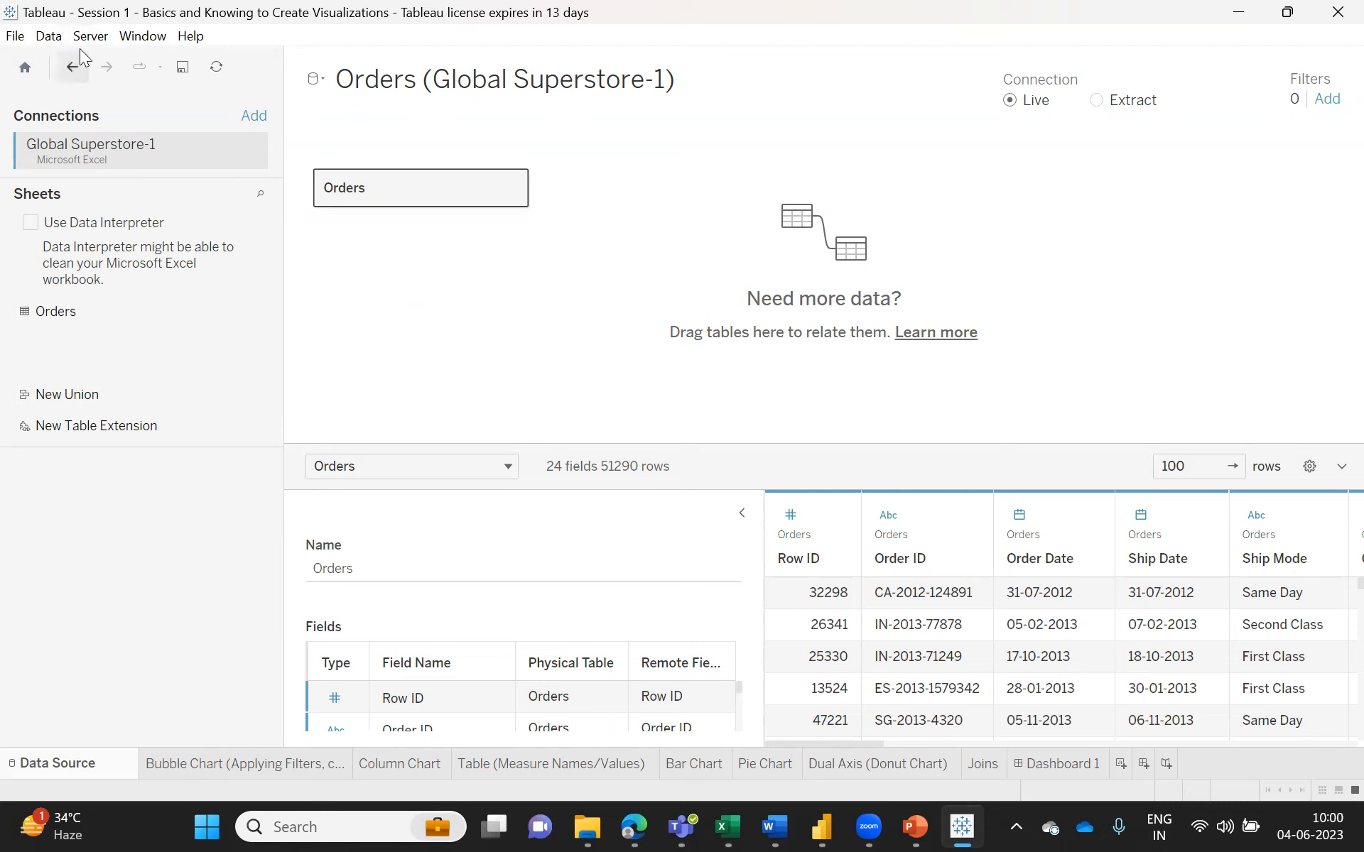
# - Review the commands available for the connected Global Superstore-1 data source
pyautogui.click(45, 37)
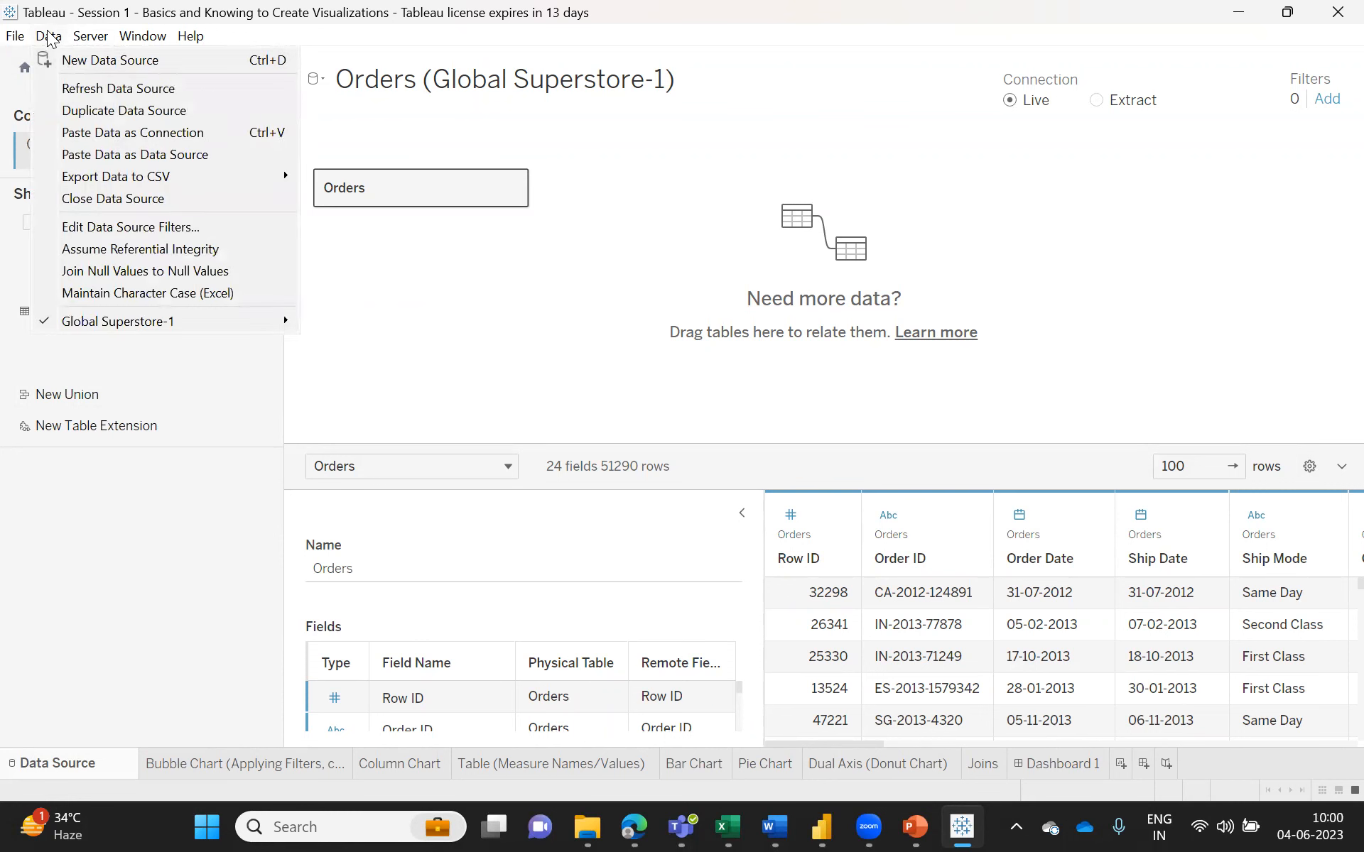
pyautogui.click(49, 37)
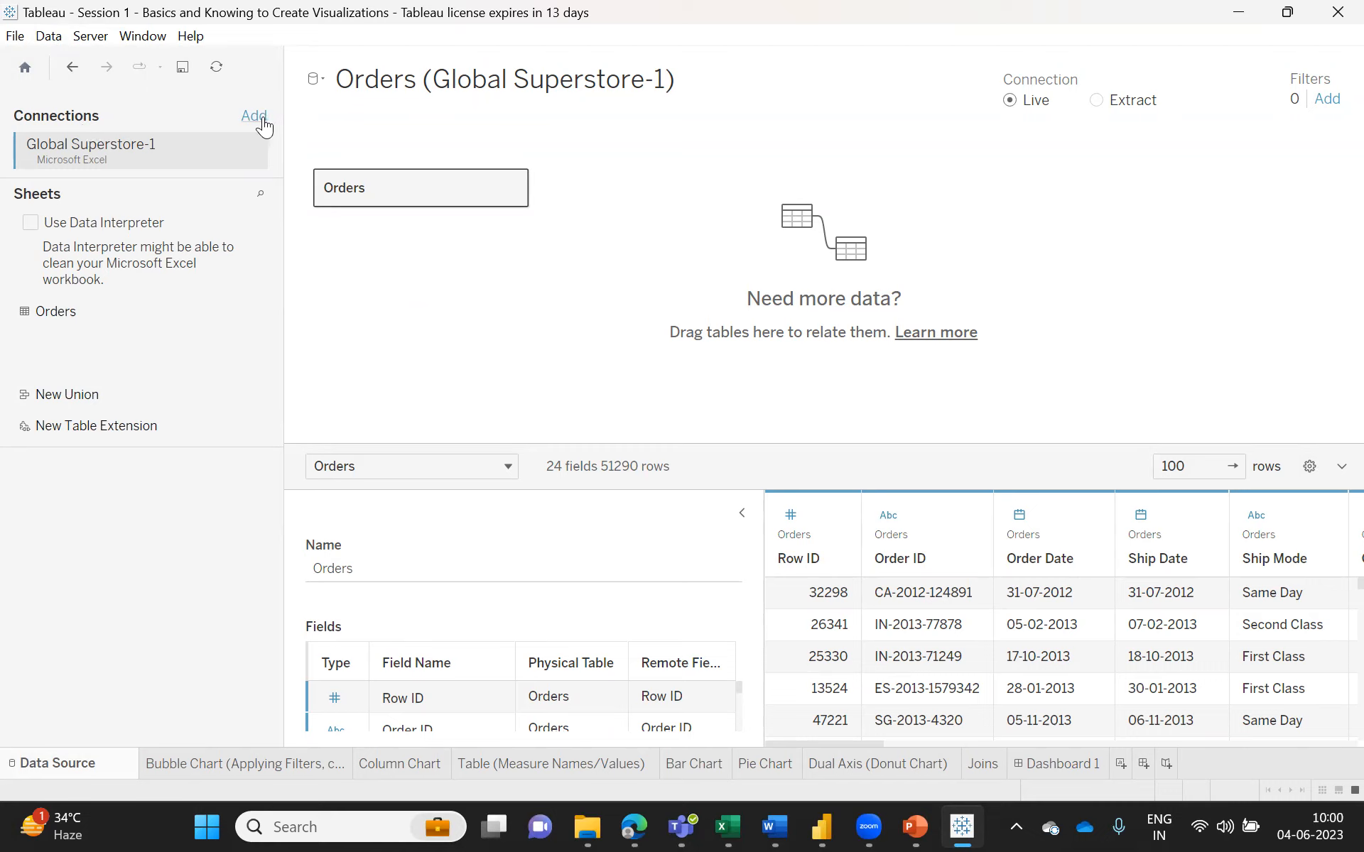
pyautogui.click(47, 37)
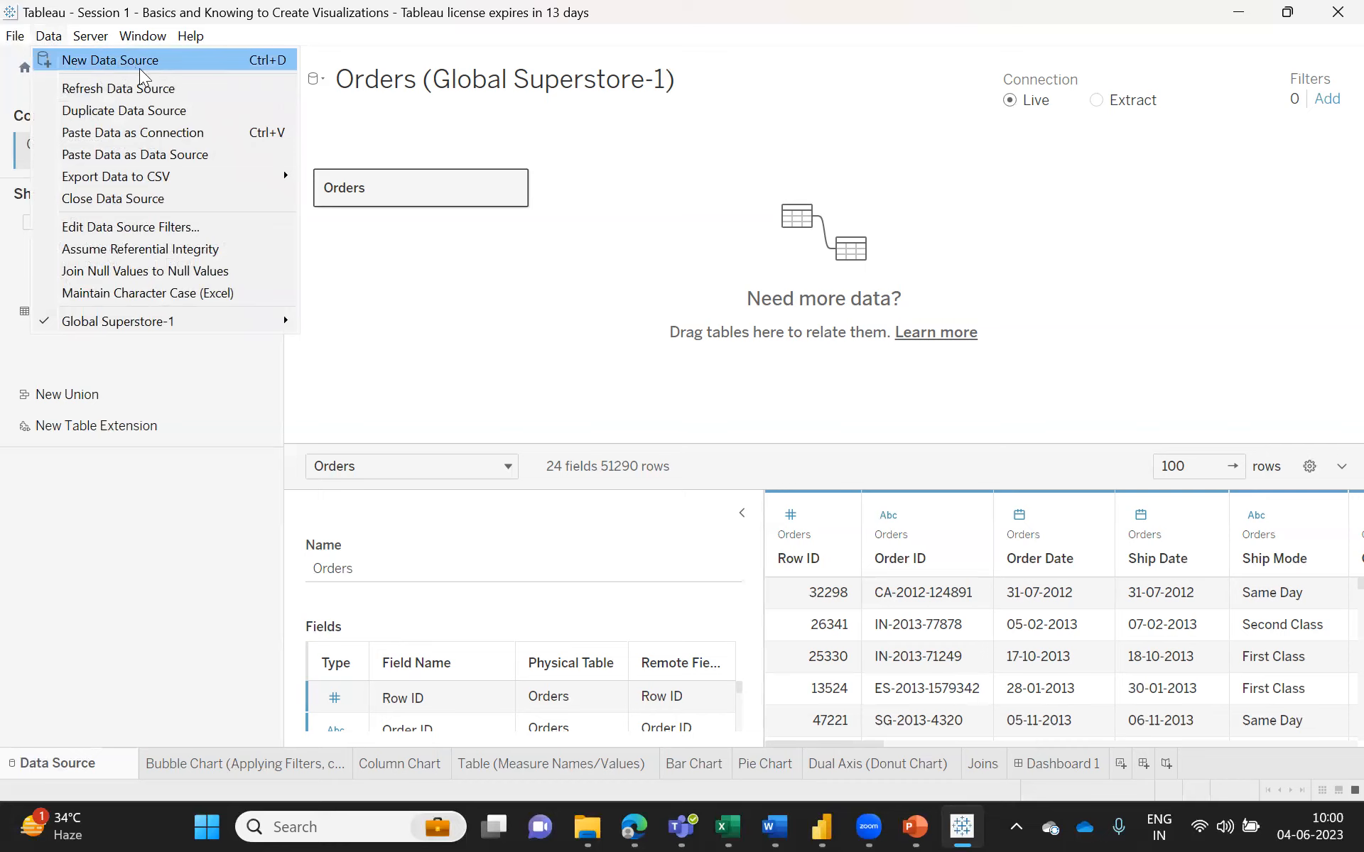
pyautogui.click(344, 60)
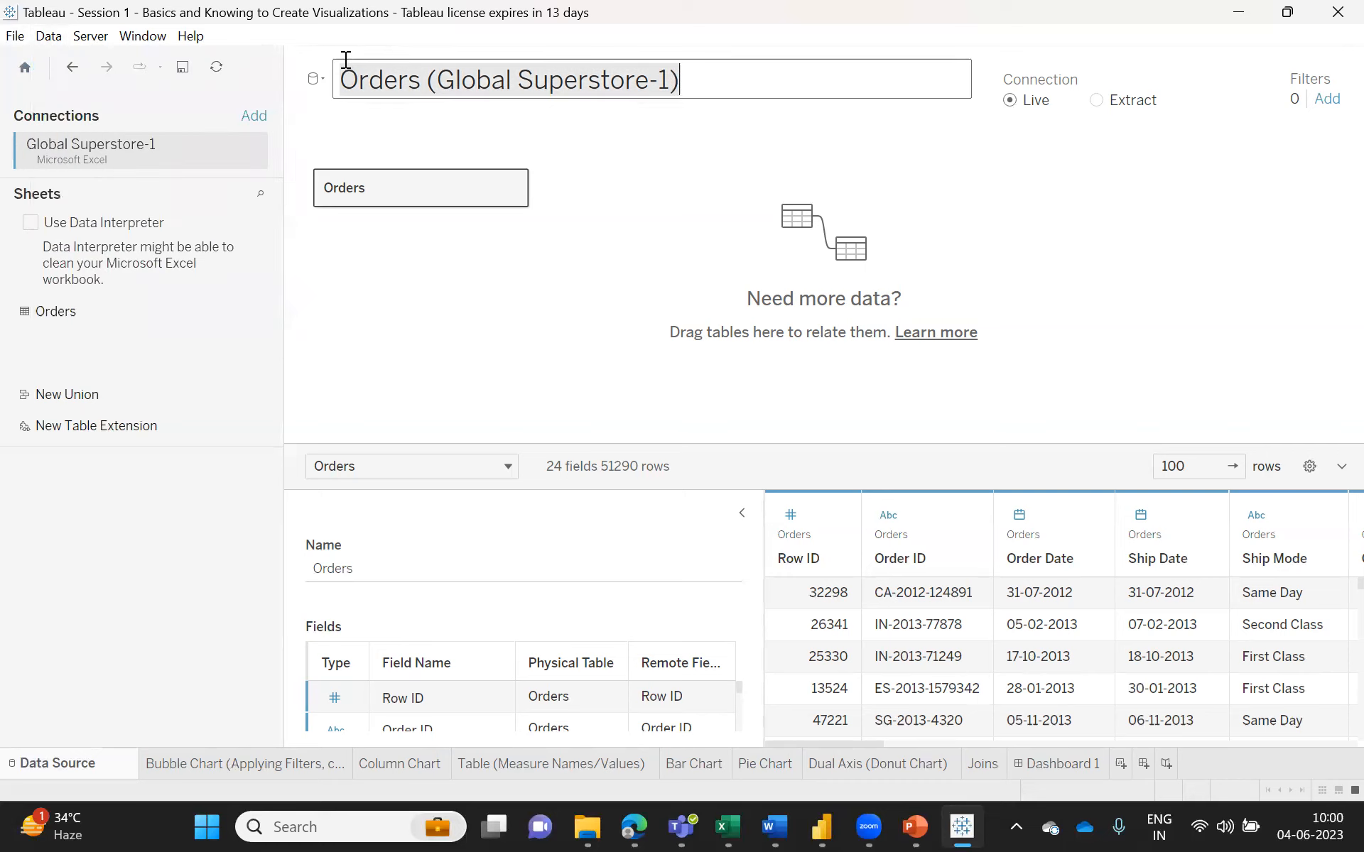
pyautogui.click(304, 121)
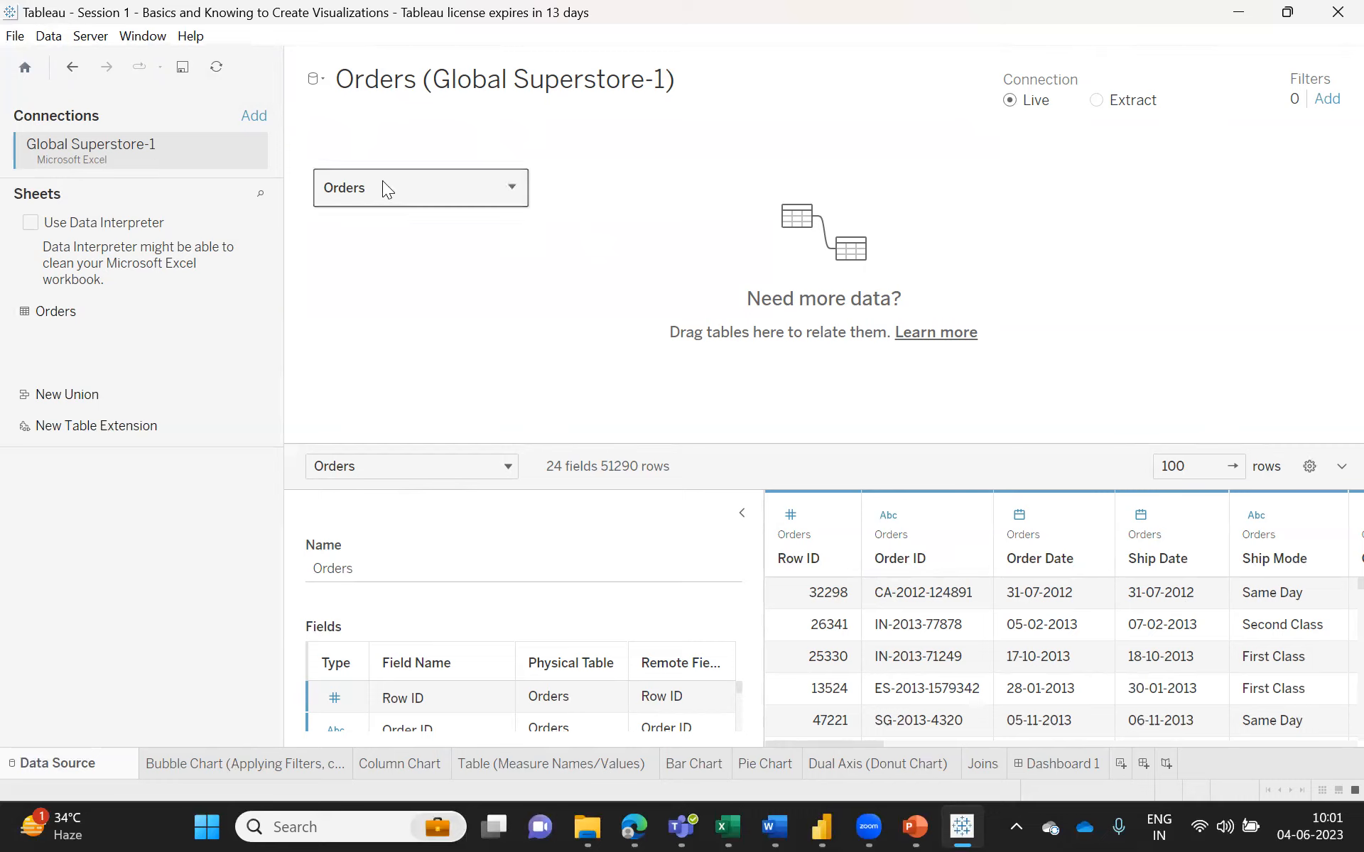
# - Remove the Orders table from the data source canvas and add it back from the sheet list
pyautogui.moveTo(382, 182); pyautogui.dragTo(127, 348)
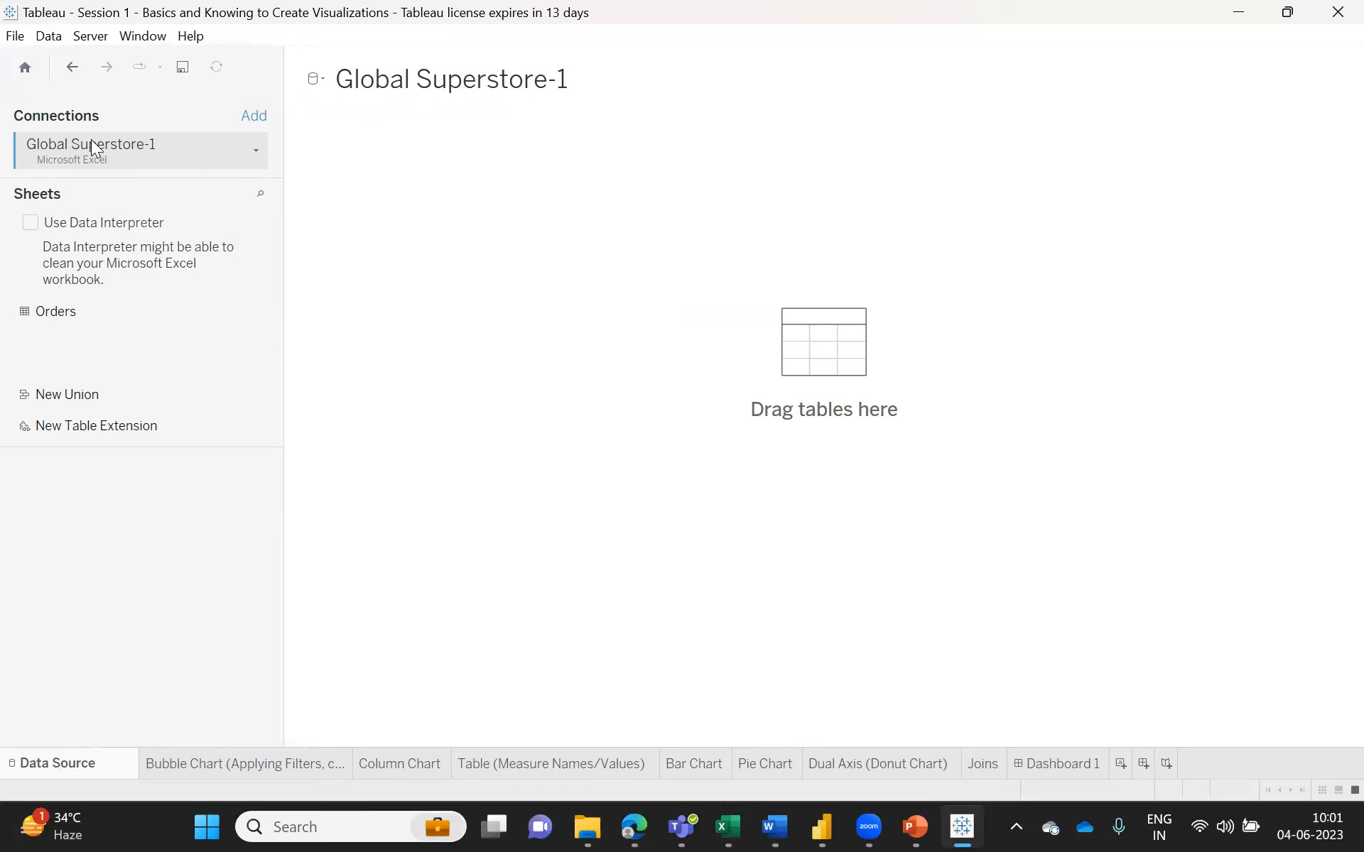
pyautogui.click(51, 318)
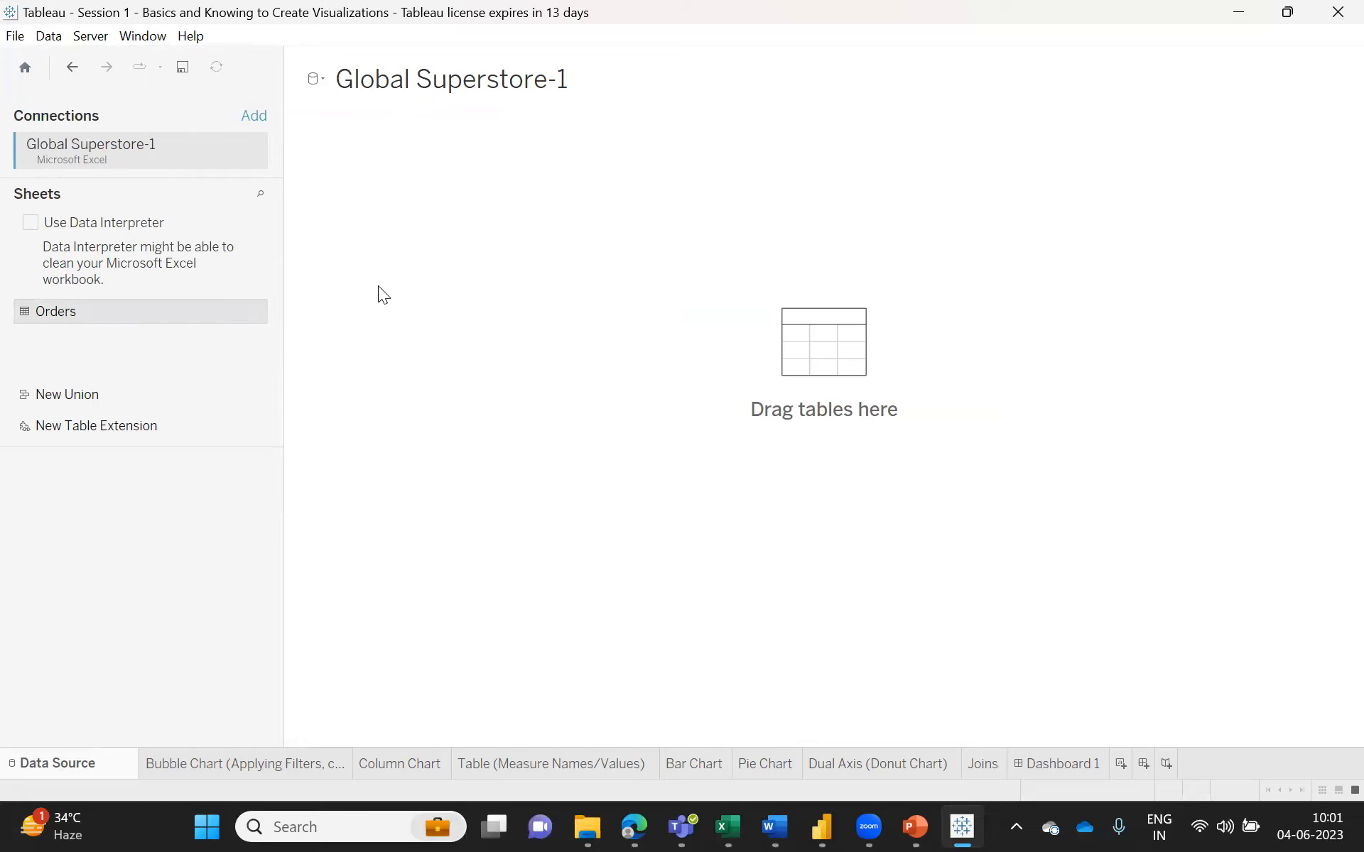
pyautogui.click(90, 336)
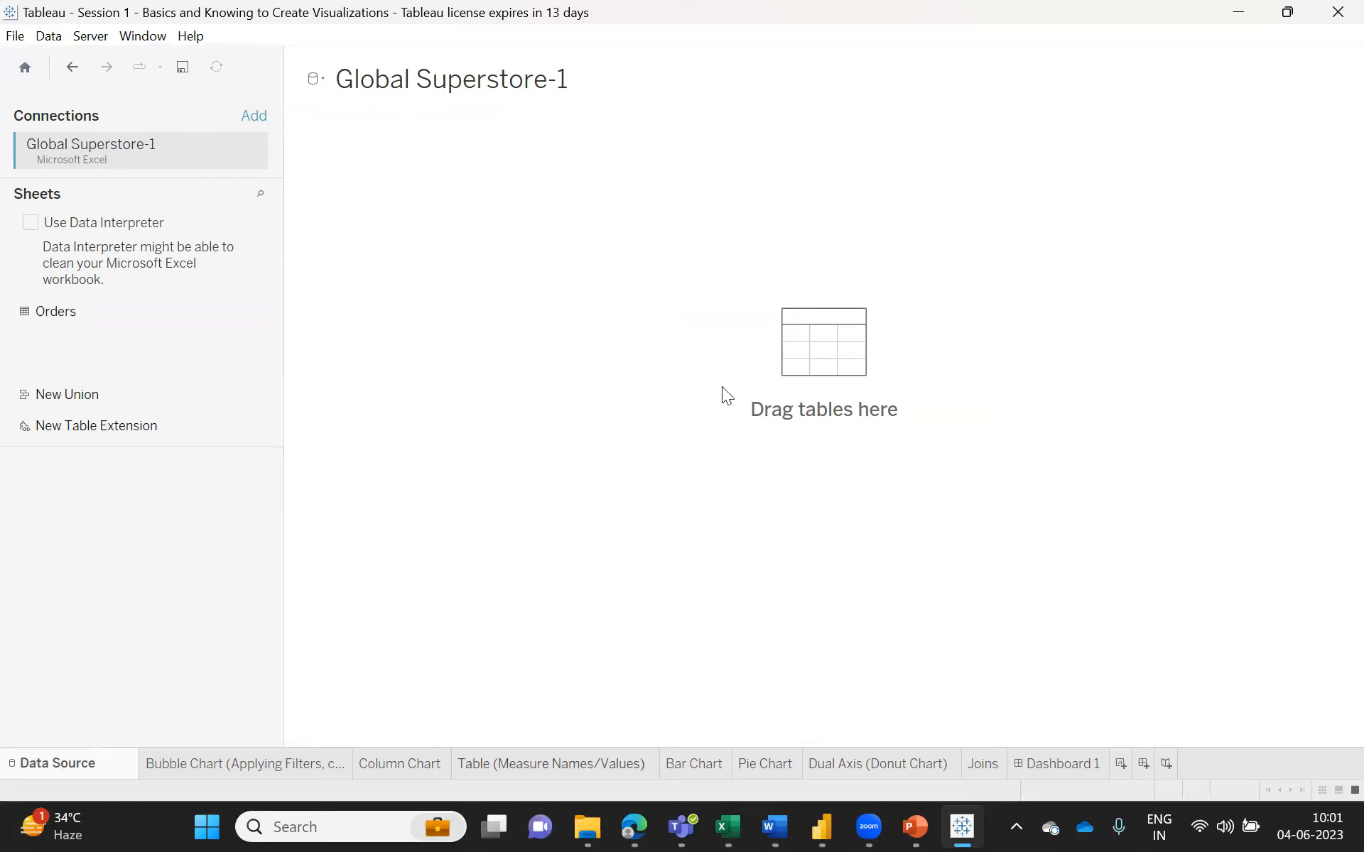
pyautogui.click(44, 312)
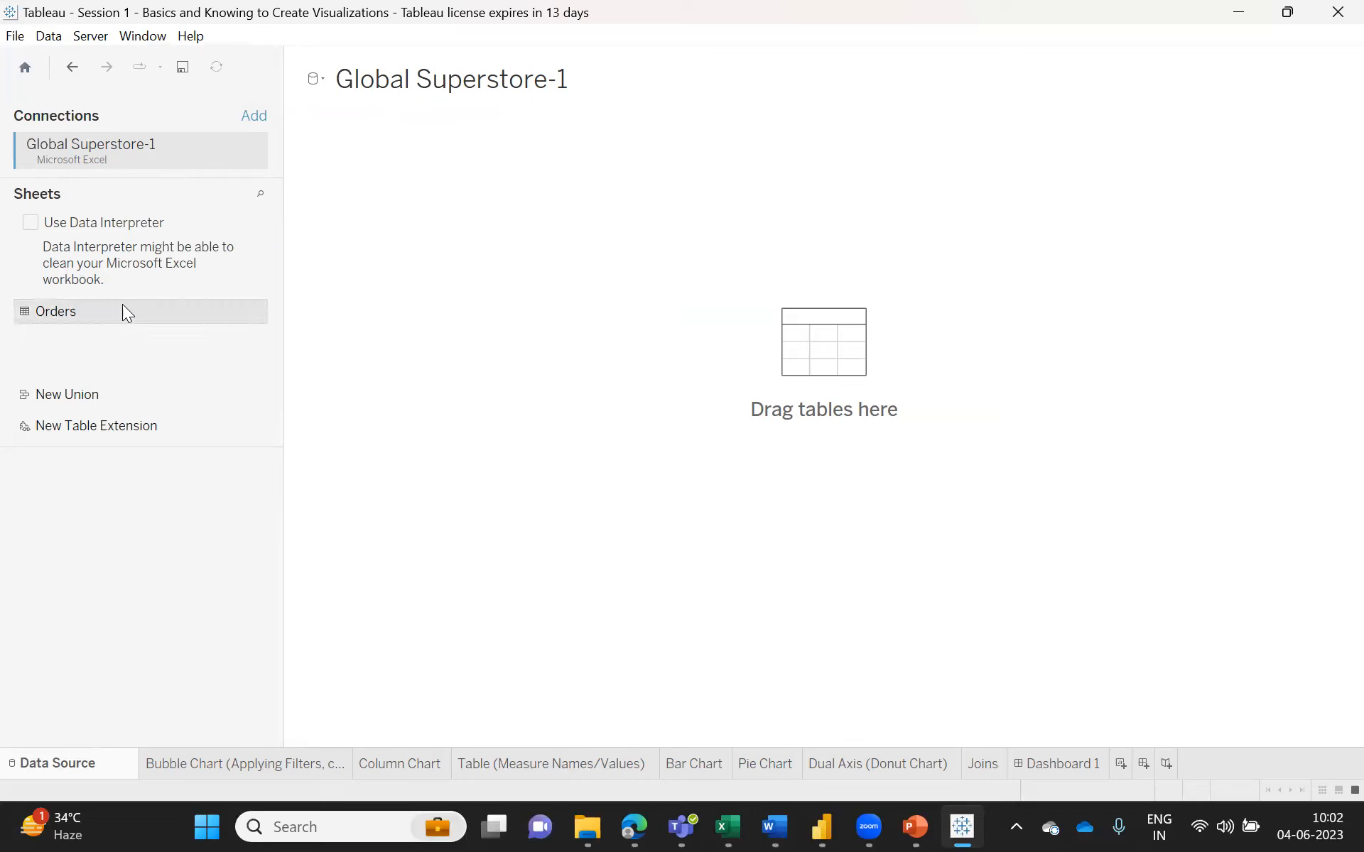
pyautogui.moveTo(149, 319); pyautogui.dragTo(463, 249)
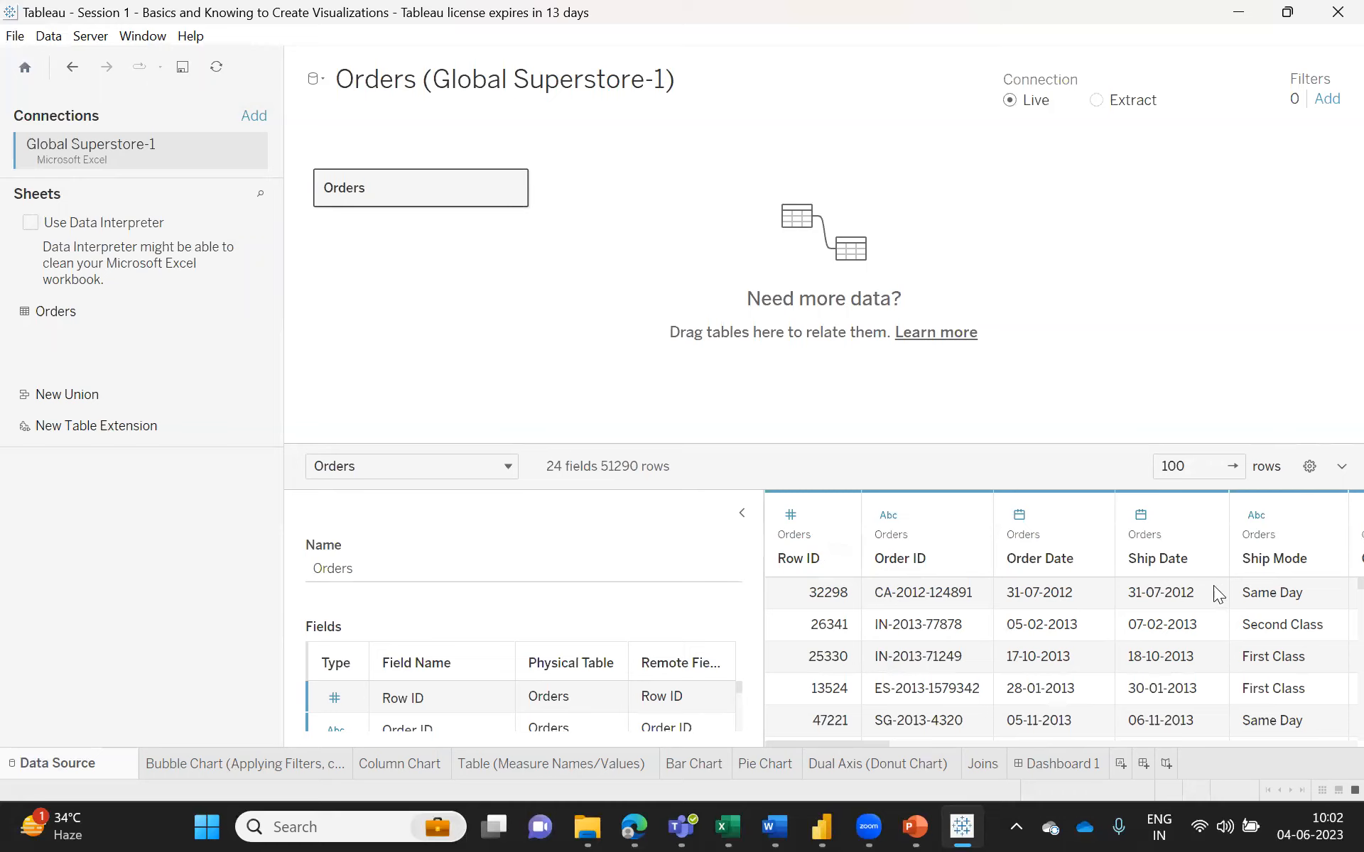
# - Go through the Orders preview columns along the first row up to Order Priority and return to Row ID
pyautogui.press('Right')
pyautogui.press('Right')
pyautogui.press('Right')
pyautogui.press('Right')
pyautogui.press('Right')
pyautogui.press('Right')
pyautogui.press('Right')
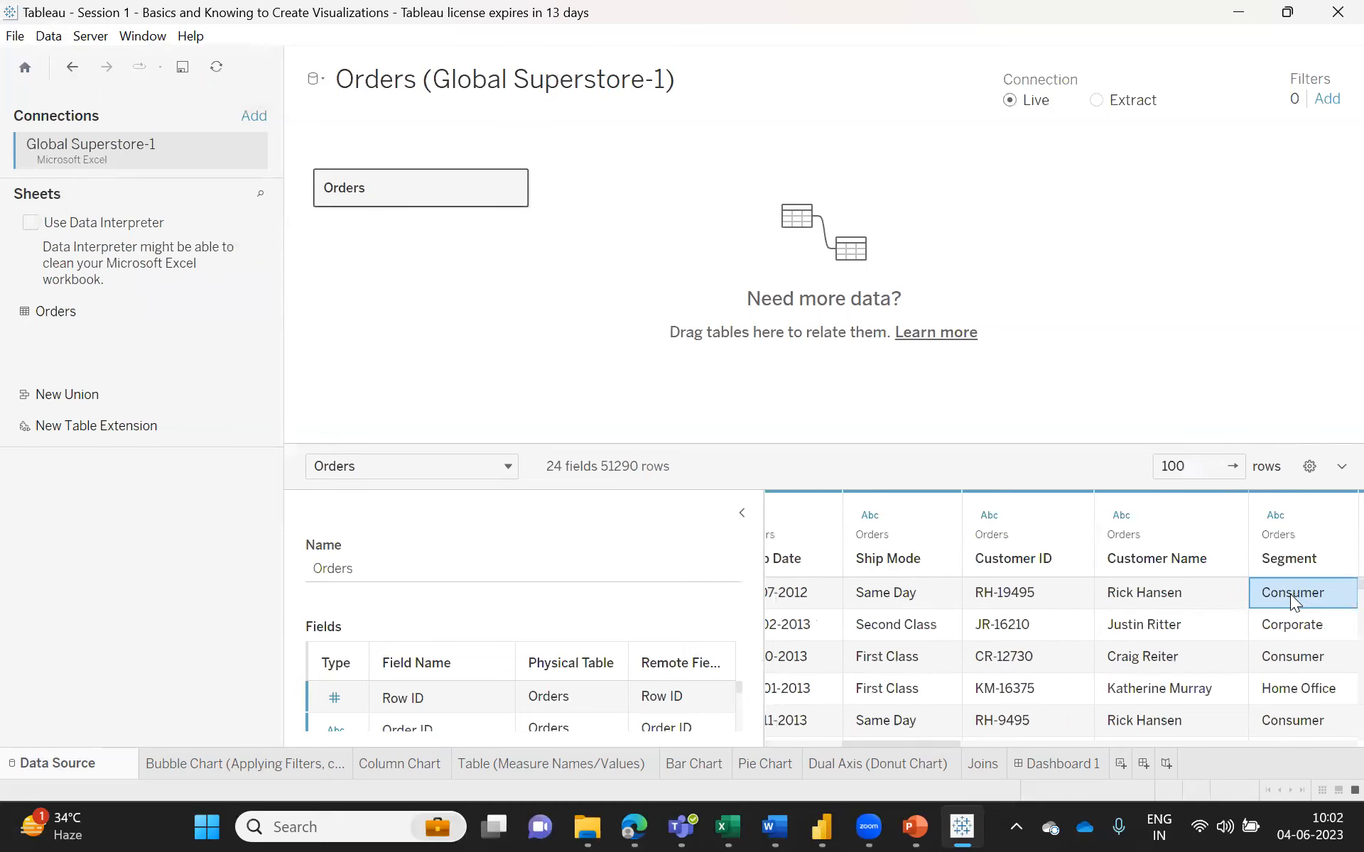
pyautogui.press('Right')
pyautogui.press('Right')
pyautogui.press('Right')
pyautogui.press('Right')
pyautogui.press('Right')
pyautogui.press('Right')
pyautogui.press('Right')
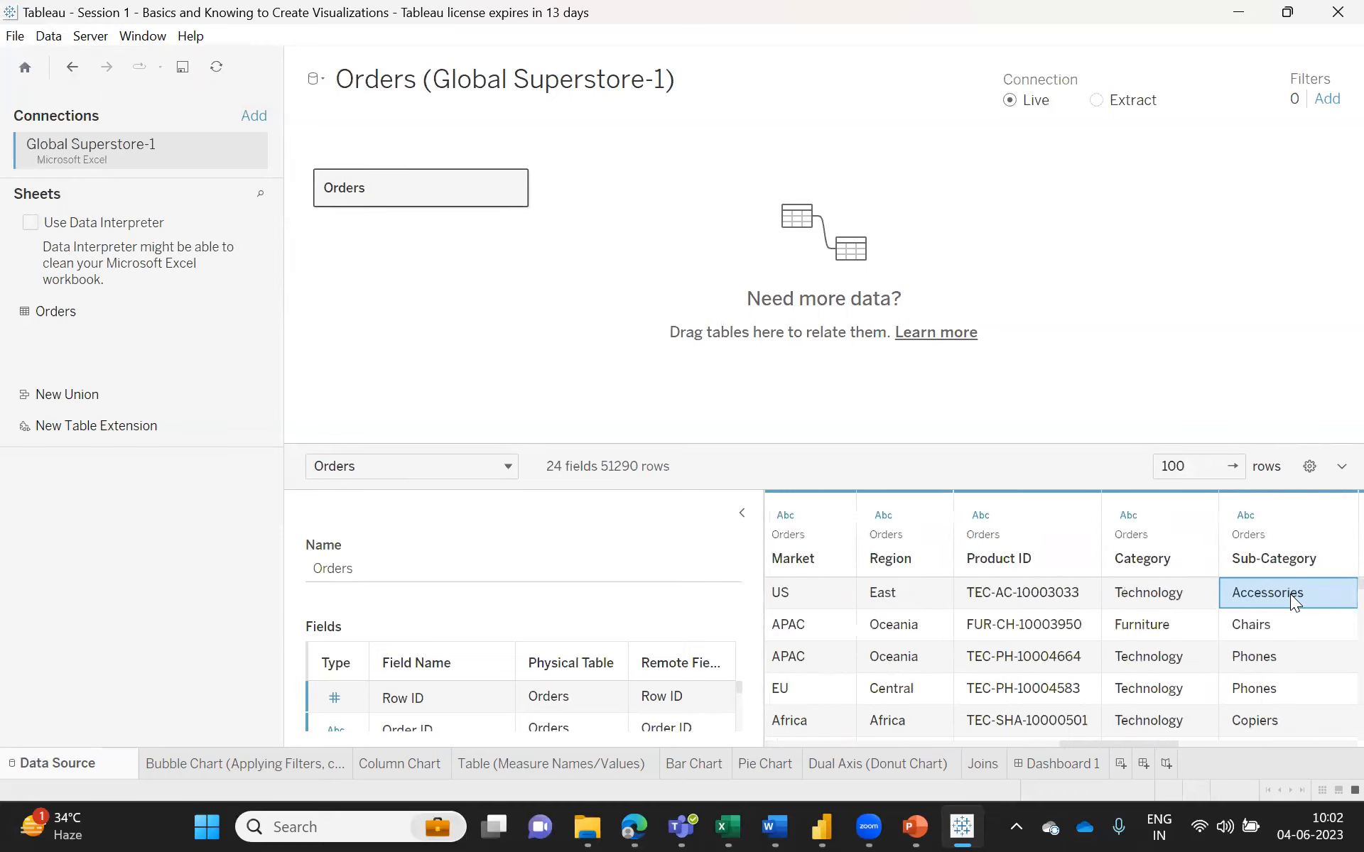
pyautogui.press('Right')
pyautogui.press('Right')
pyautogui.press('Right')
pyautogui.press('Right')
pyautogui.press('Right')
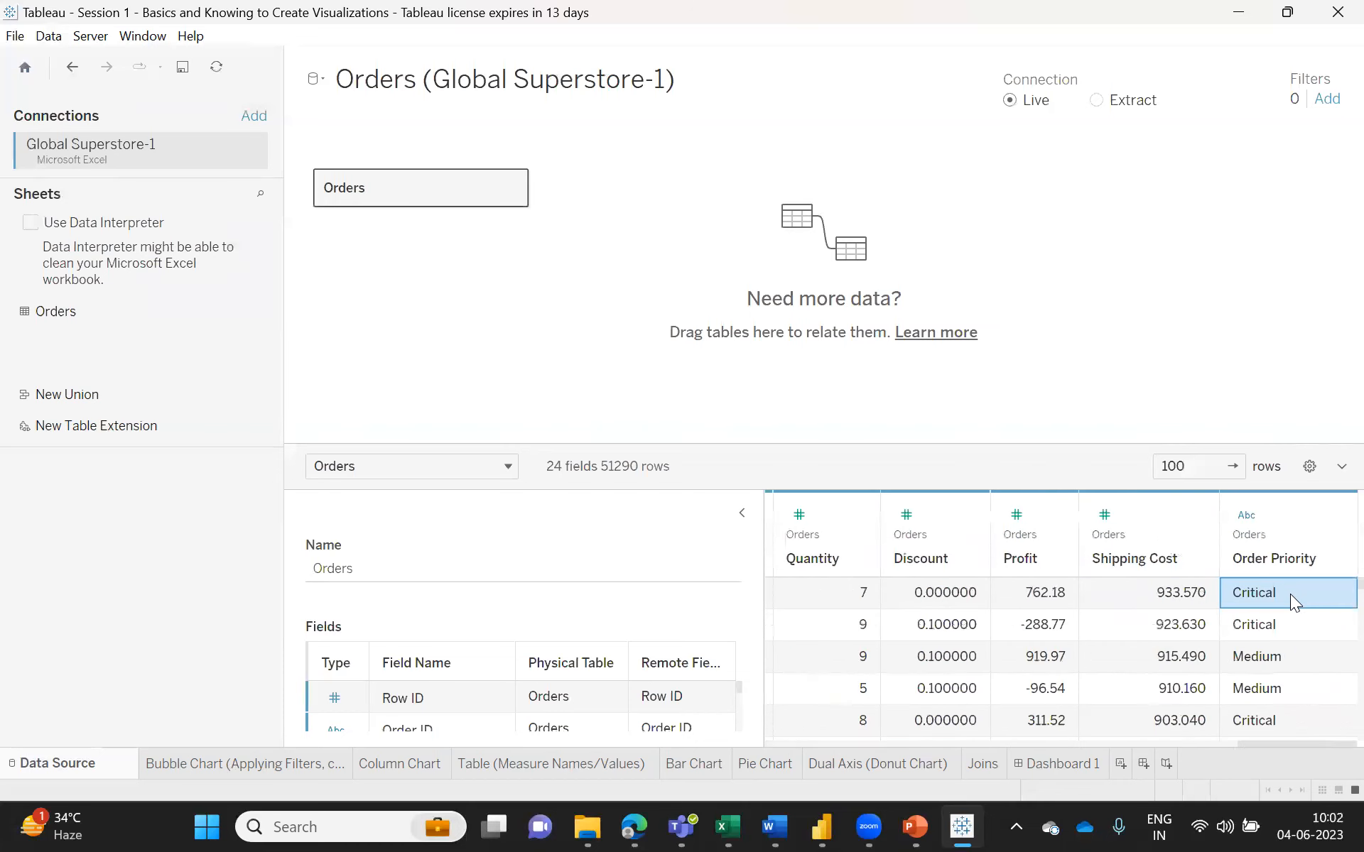
pyautogui.press('Left')
pyautogui.press('Left')
pyautogui.press('Left')
pyautogui.press('Left')
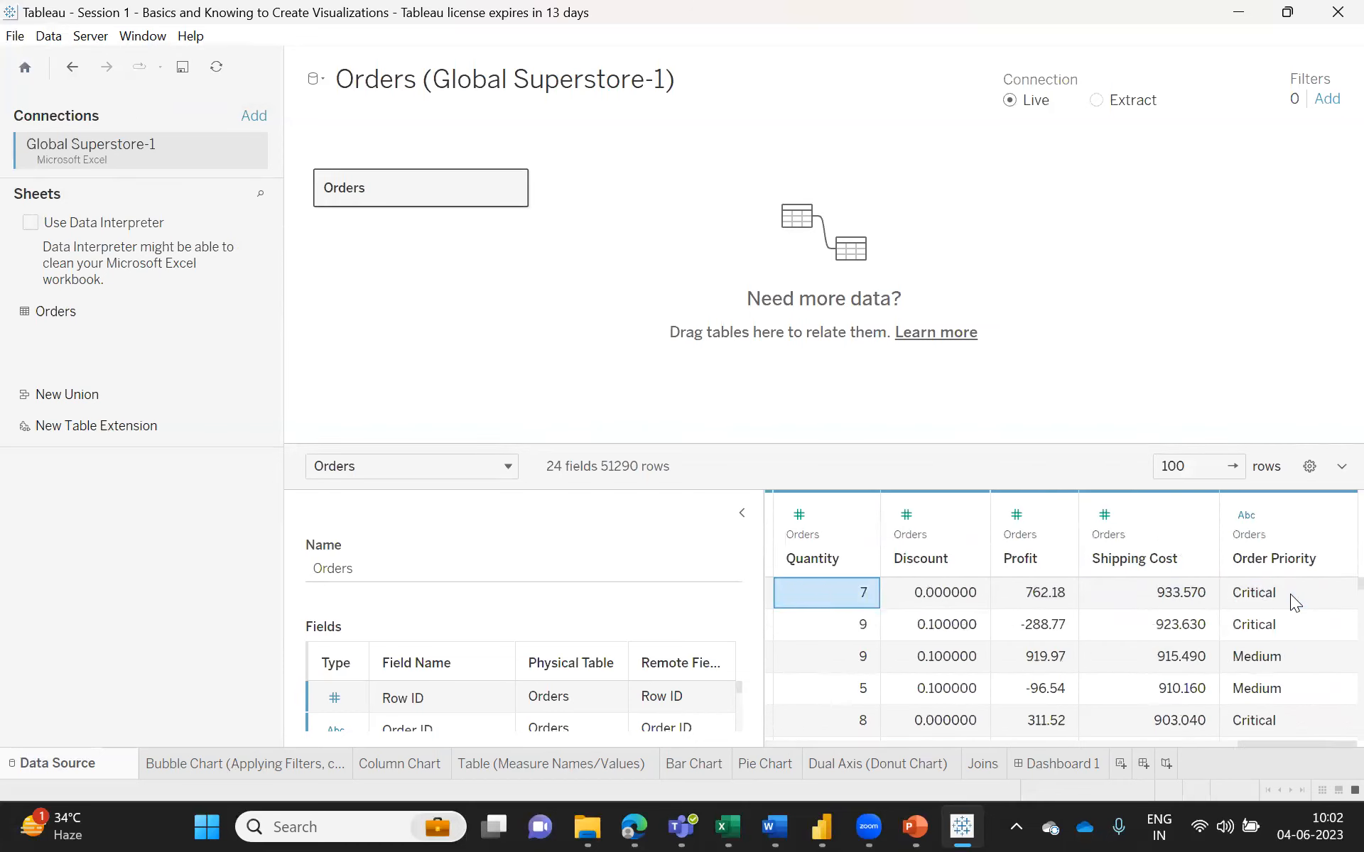
pyautogui.press('Left')
pyautogui.press('Left')
pyautogui.press('Left')
pyautogui.press('Left')
pyautogui.press('Left')
pyautogui.press('Left')
pyautogui.press('Left')
pyautogui.press('Left')
pyautogui.press('Left')
pyautogui.press('Left')
pyautogui.press('Left')
pyautogui.press('Left')
pyautogui.press('Left')
pyautogui.press('Left')
pyautogui.press('Left')
pyautogui.press('Left')
pyautogui.press('Left')
pyautogui.press('Left')
pyautogui.press('Left')
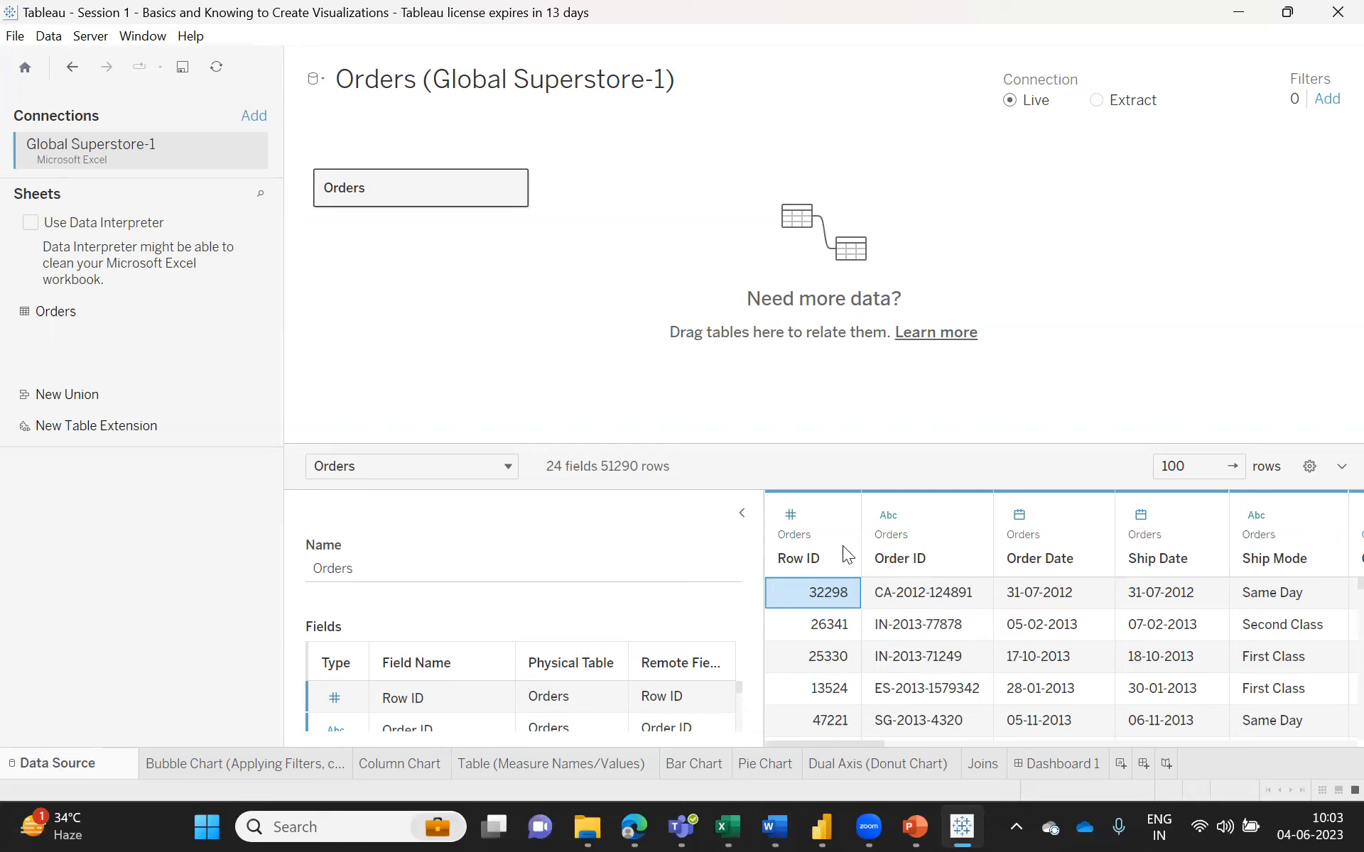
# - Widen the Orders data preview grid and look through its columns up to Order Priority and back to Row ID
pyautogui.moveTo(762, 553); pyautogui.dragTo(626, 559)
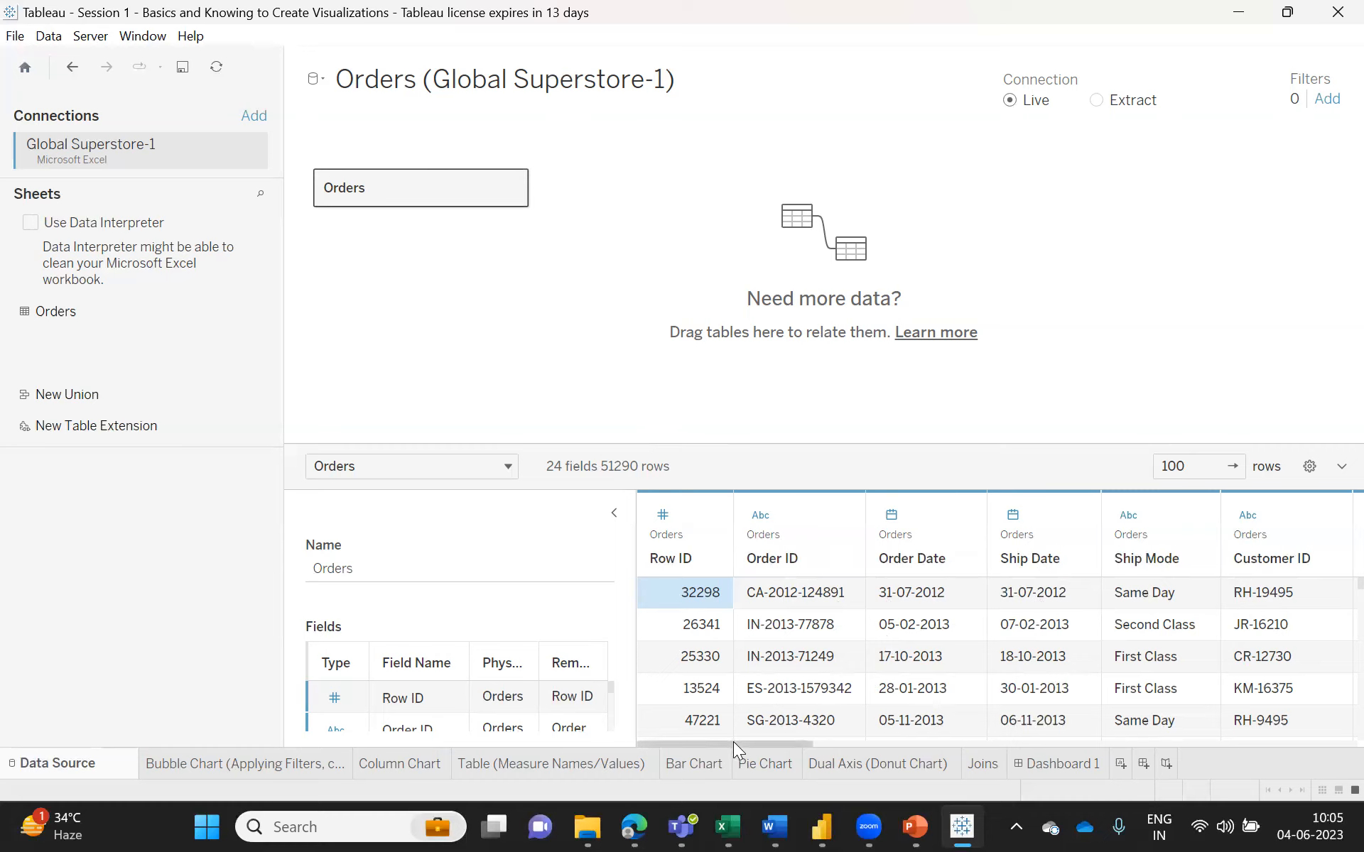
pyautogui.moveTo(733, 742); pyautogui.dragTo(1287, 744)
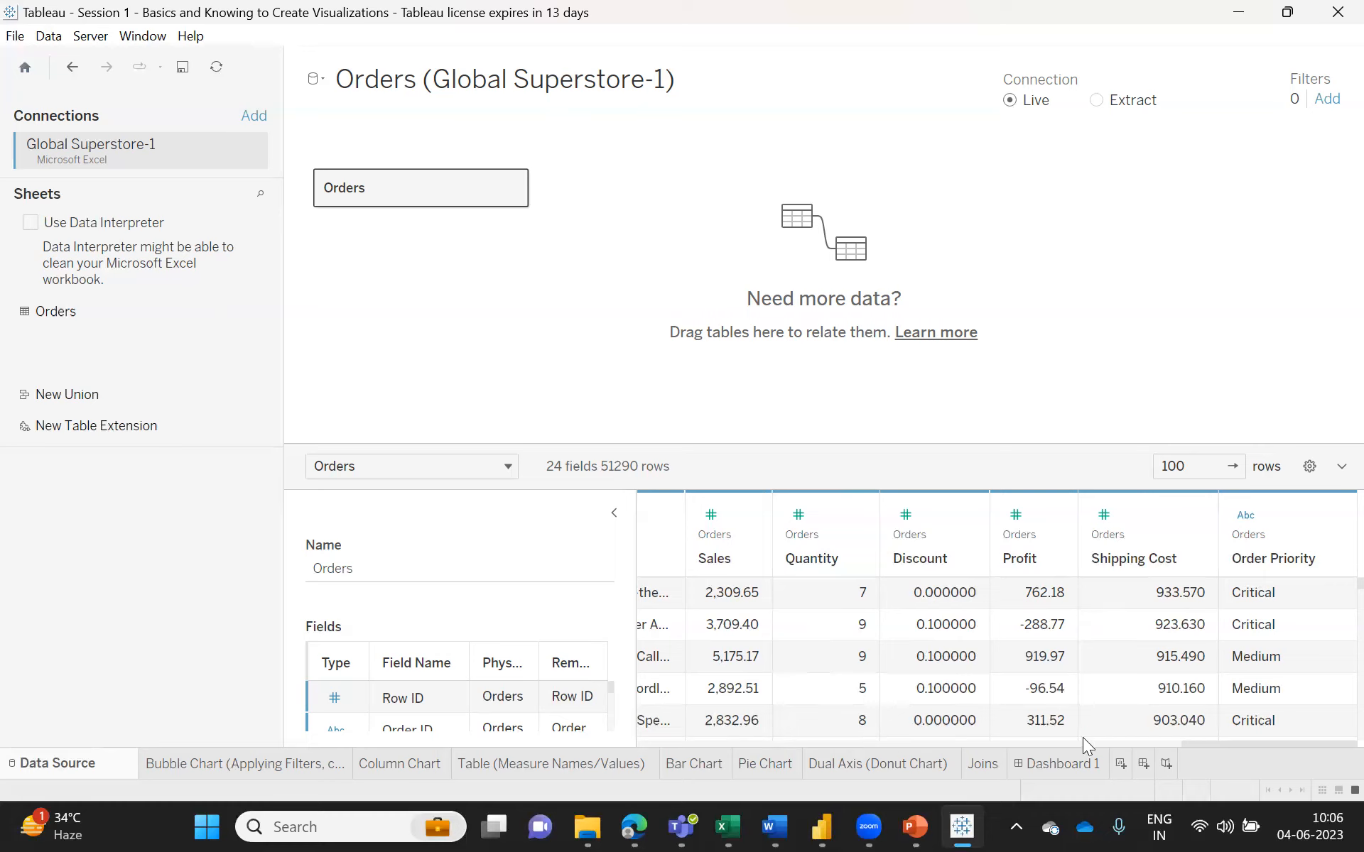
pyautogui.moveTo(1226, 744); pyautogui.dragTo(651, 748)
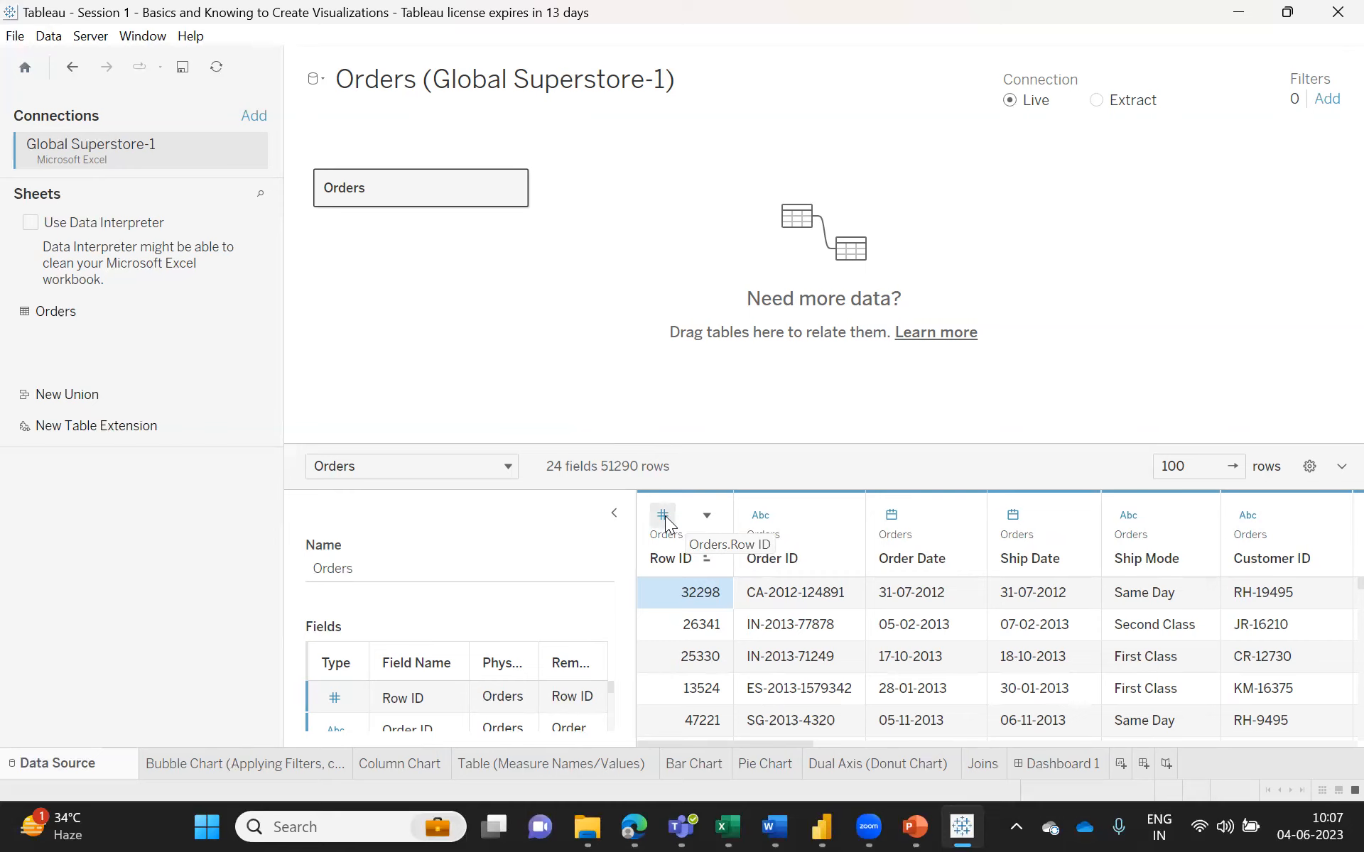
# - Examine the data type options offered for the Row ID field, leaving its type as it is
pyautogui.moveTo(665, 515); pyautogui.dragTo(648, 672)
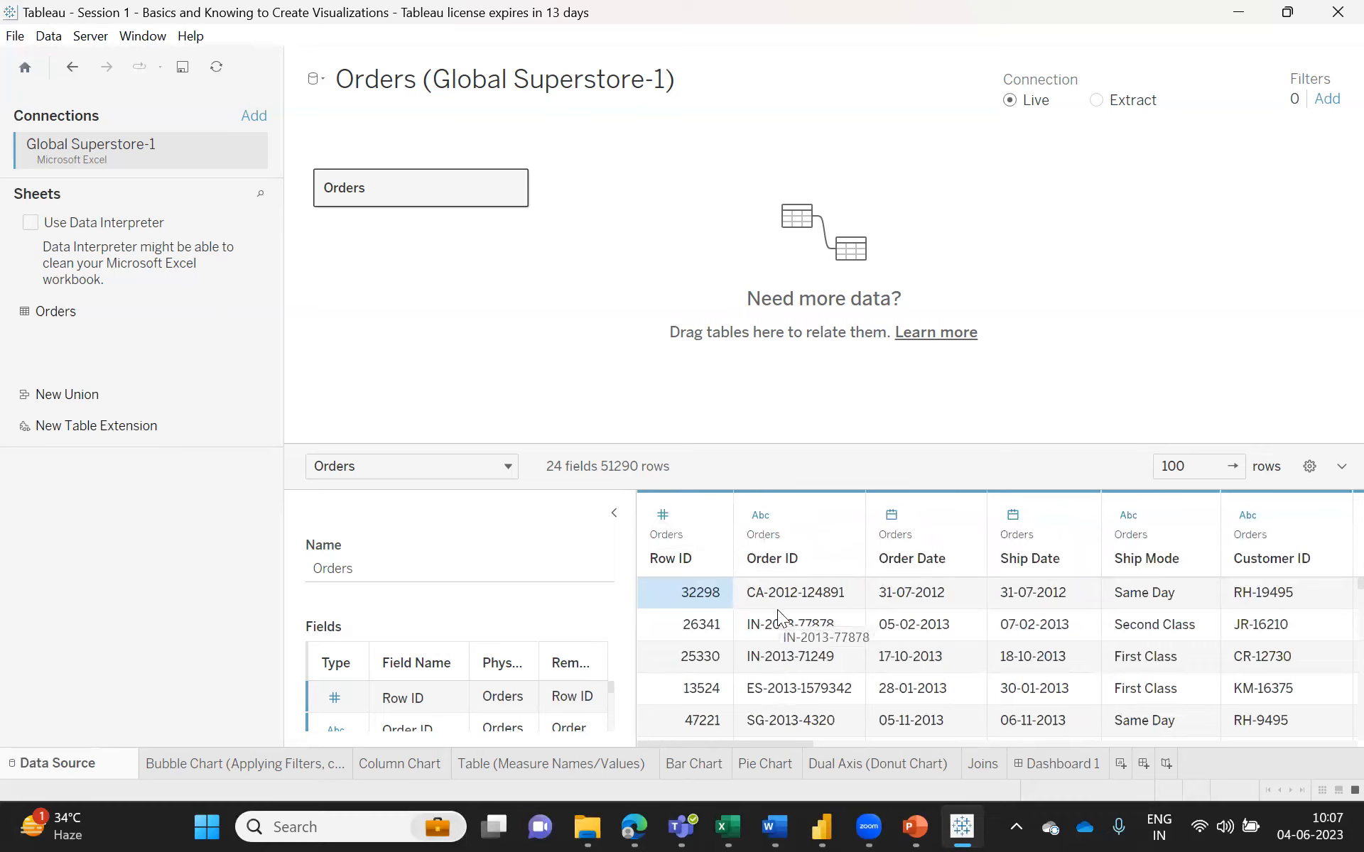
pyautogui.click(663, 515)
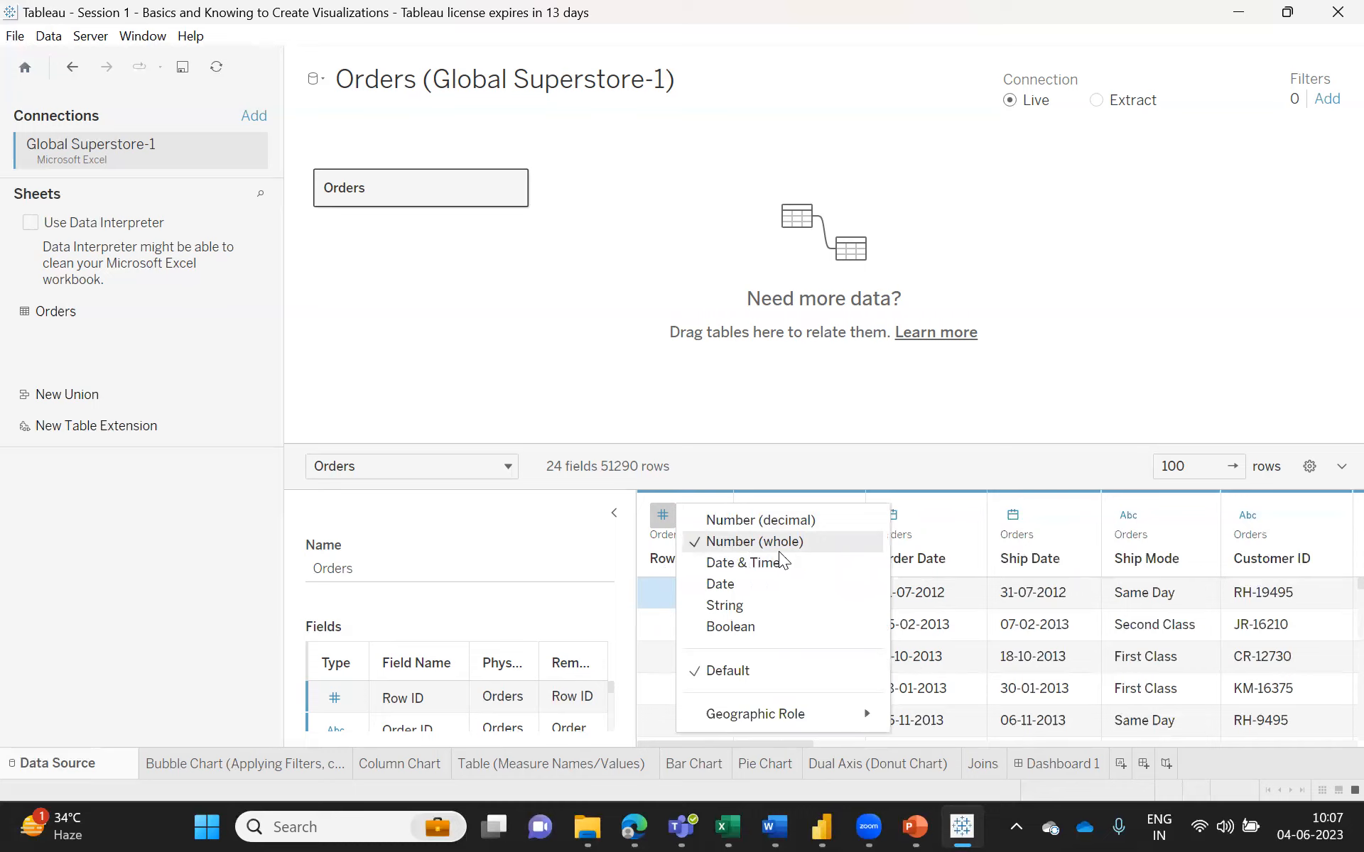
pyautogui.click(651, 601)
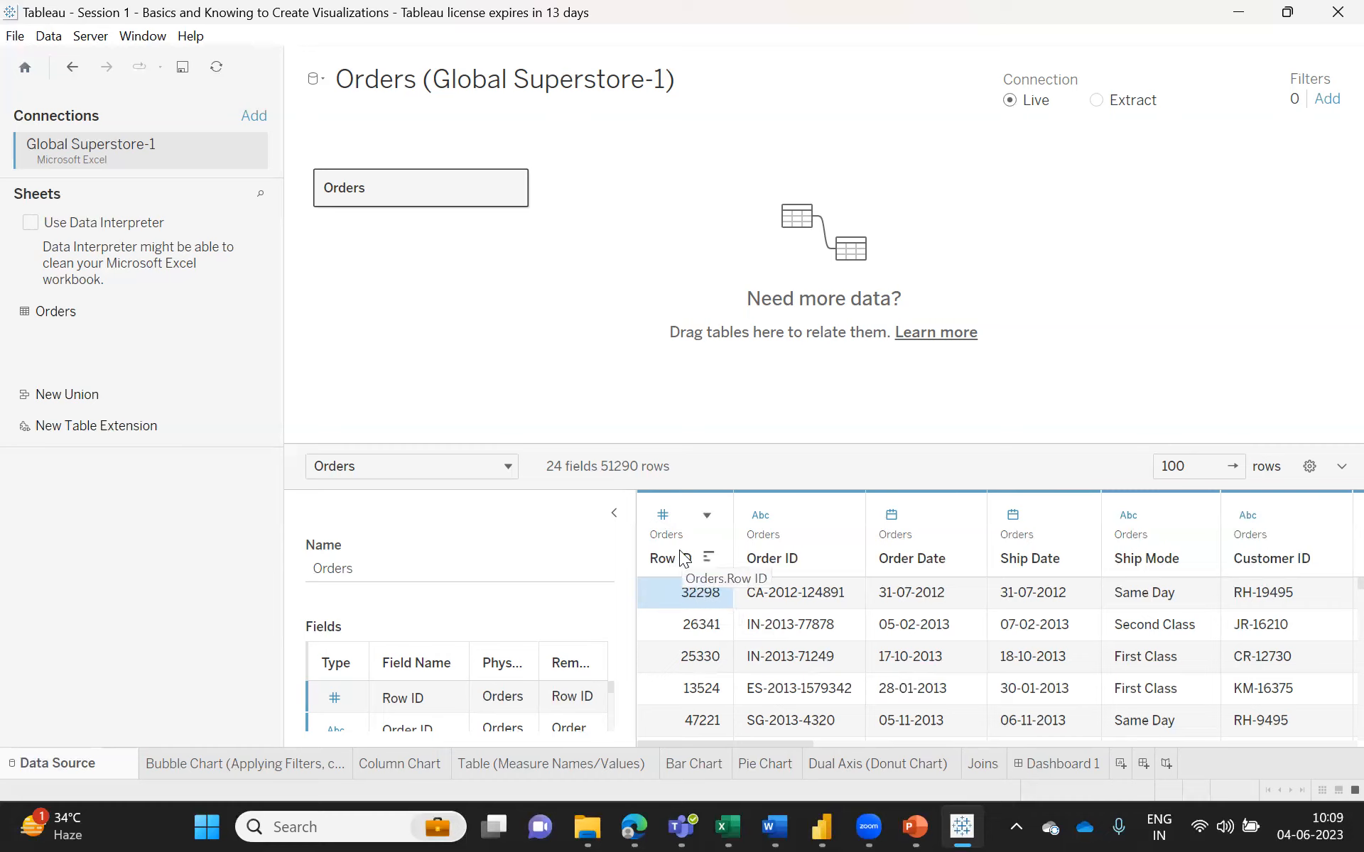
pyautogui.click(661, 518)
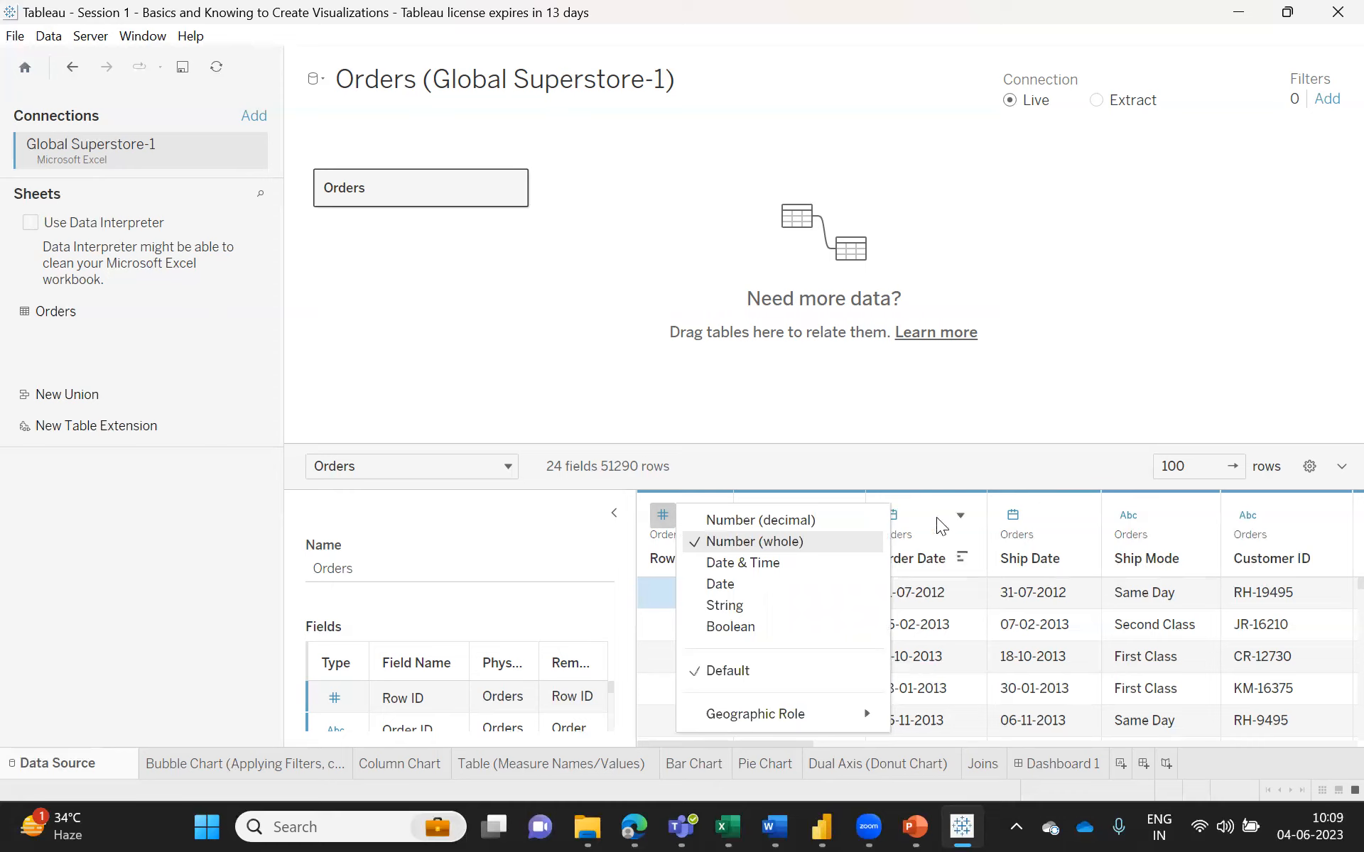
pyautogui.click(958, 477)
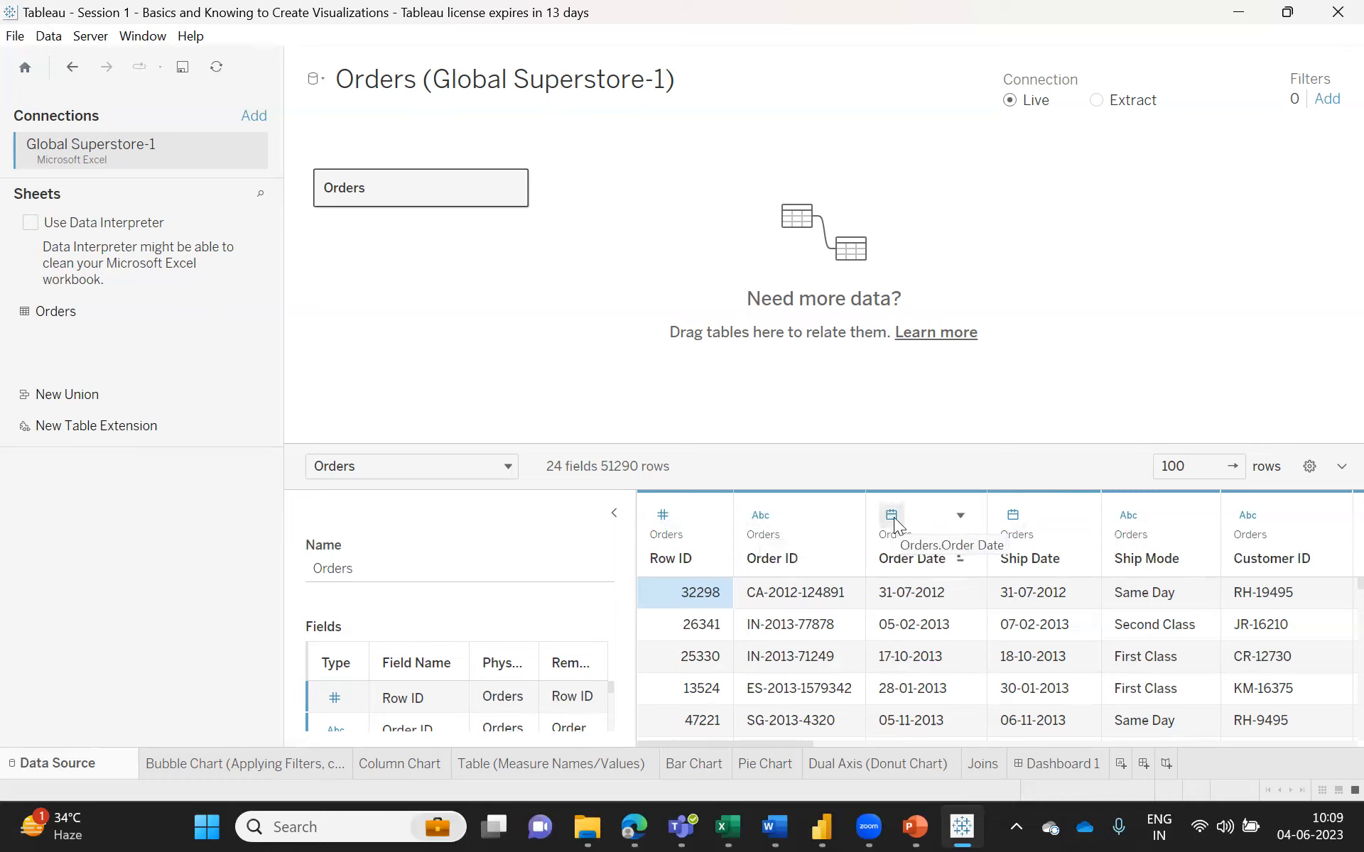
pyautogui.click(665, 513)
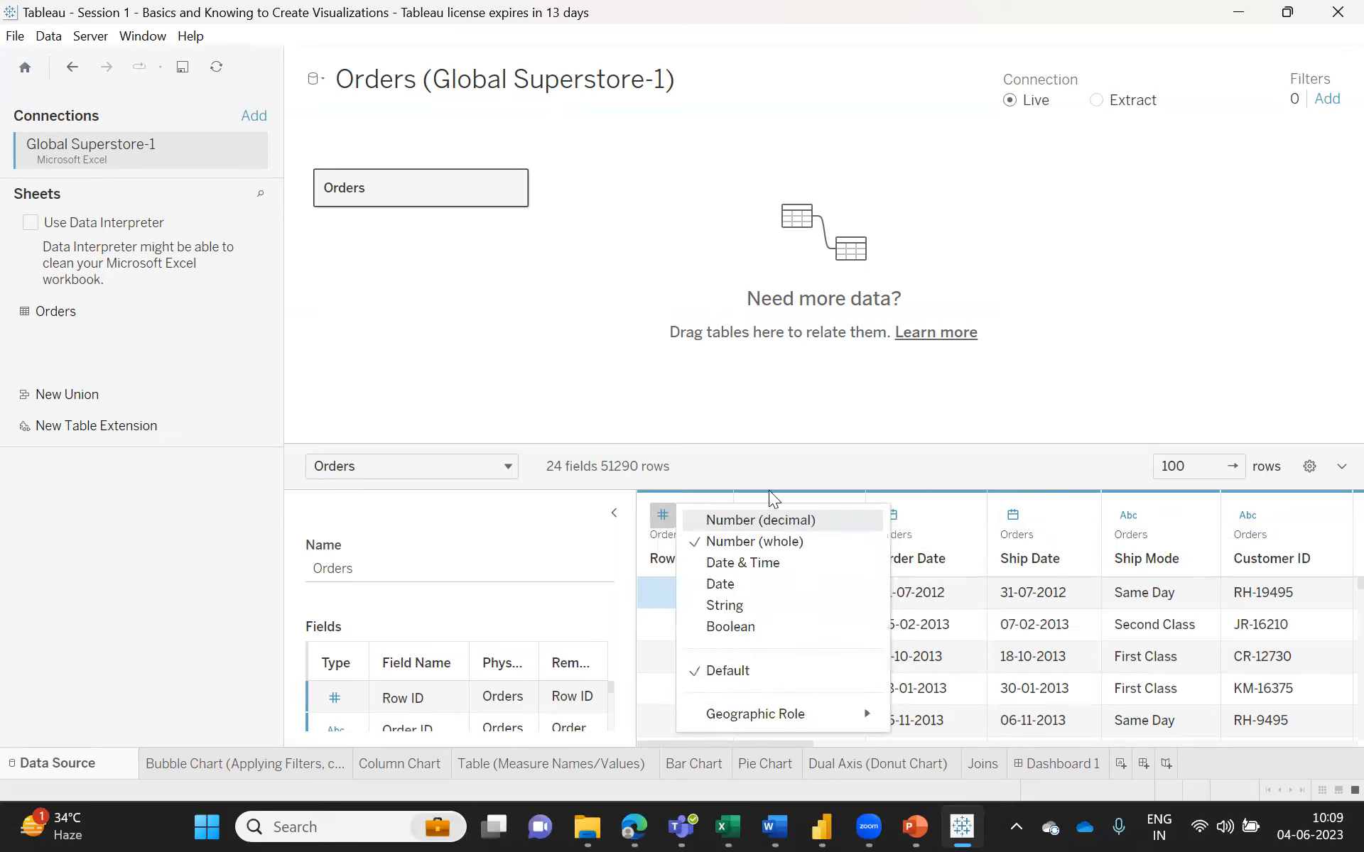
pyautogui.click(928, 464)
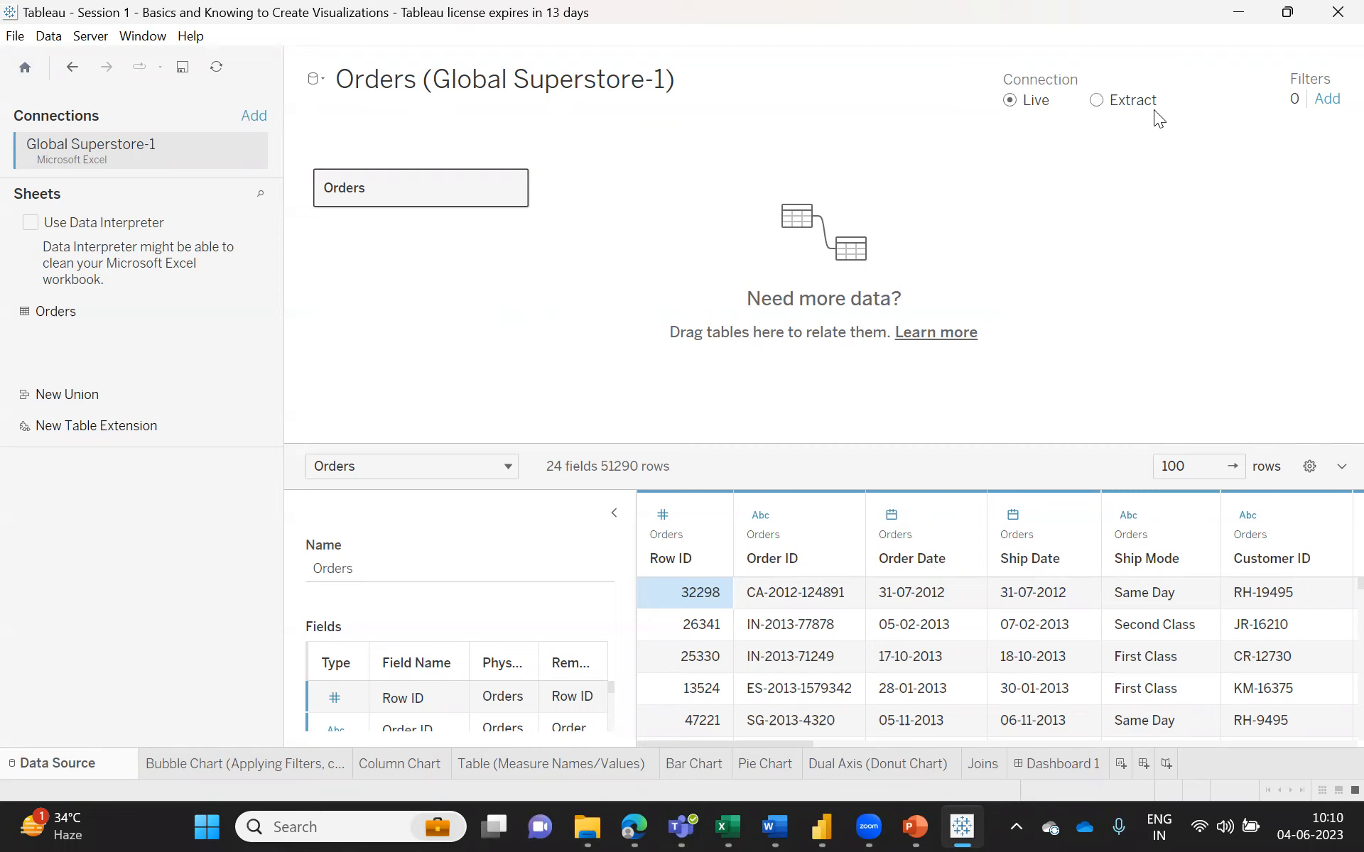
# - Review the description of the Extract connection option and the data types offered for the Row ID field
pyautogui.moveTo(1118, 109)
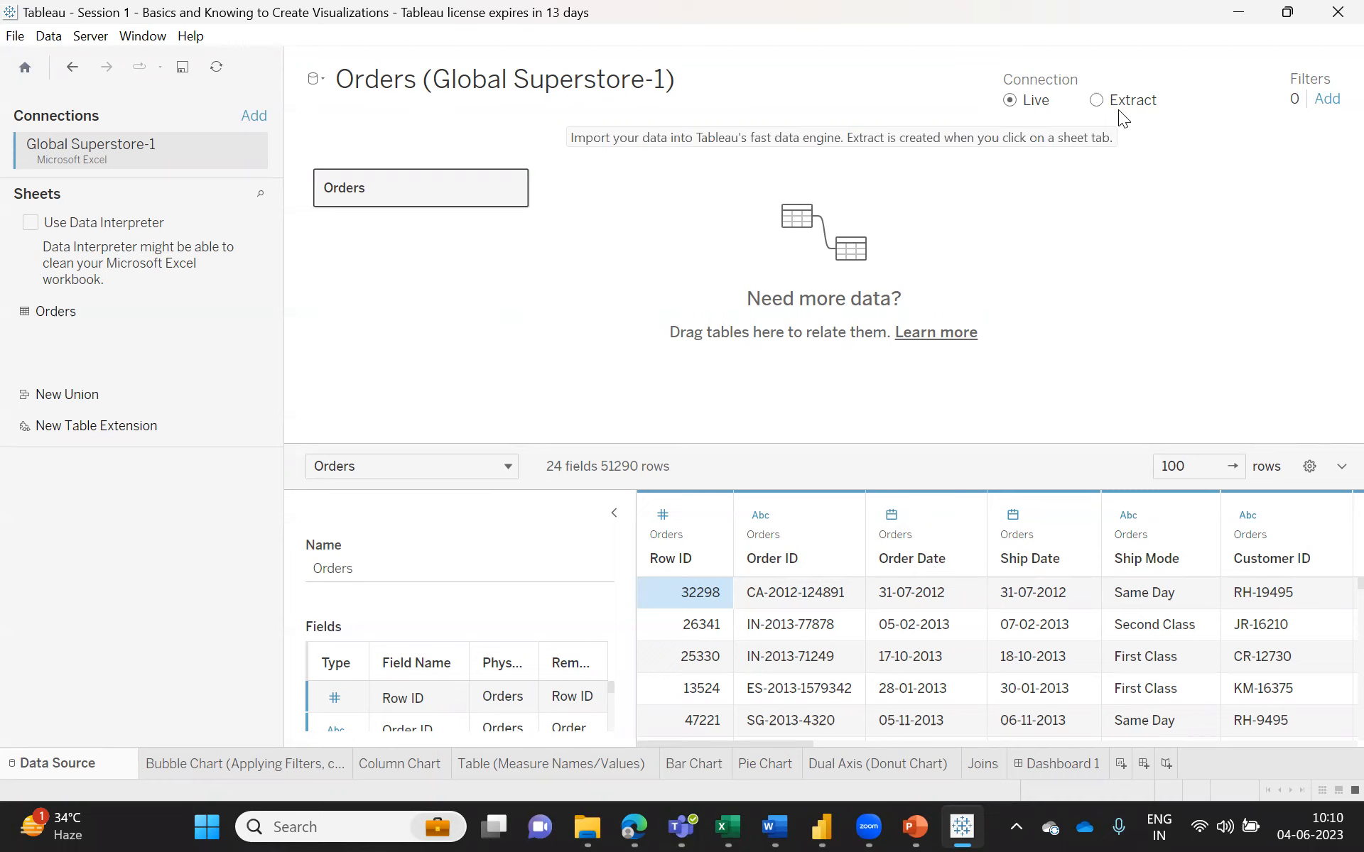
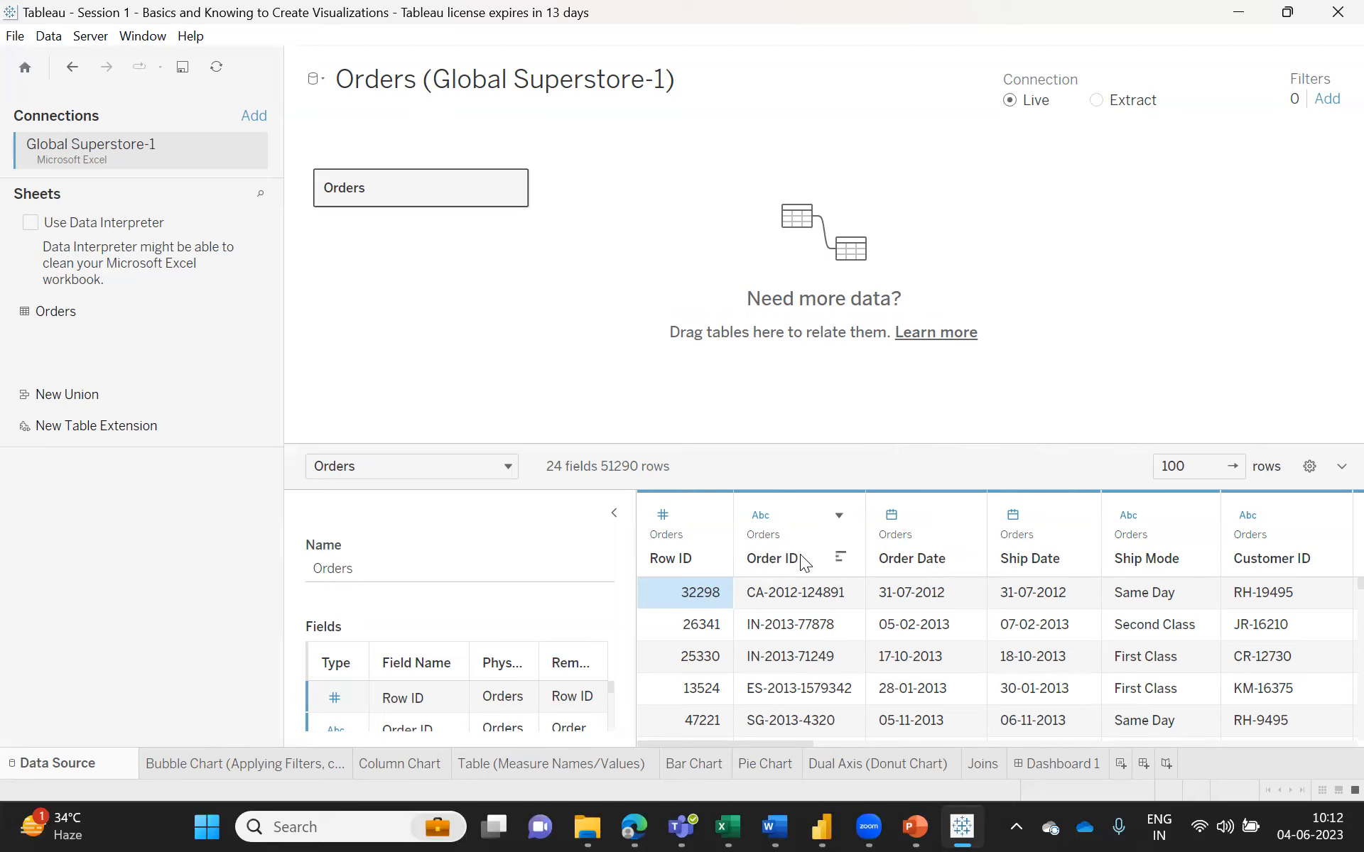
pyautogui.click(662, 517)
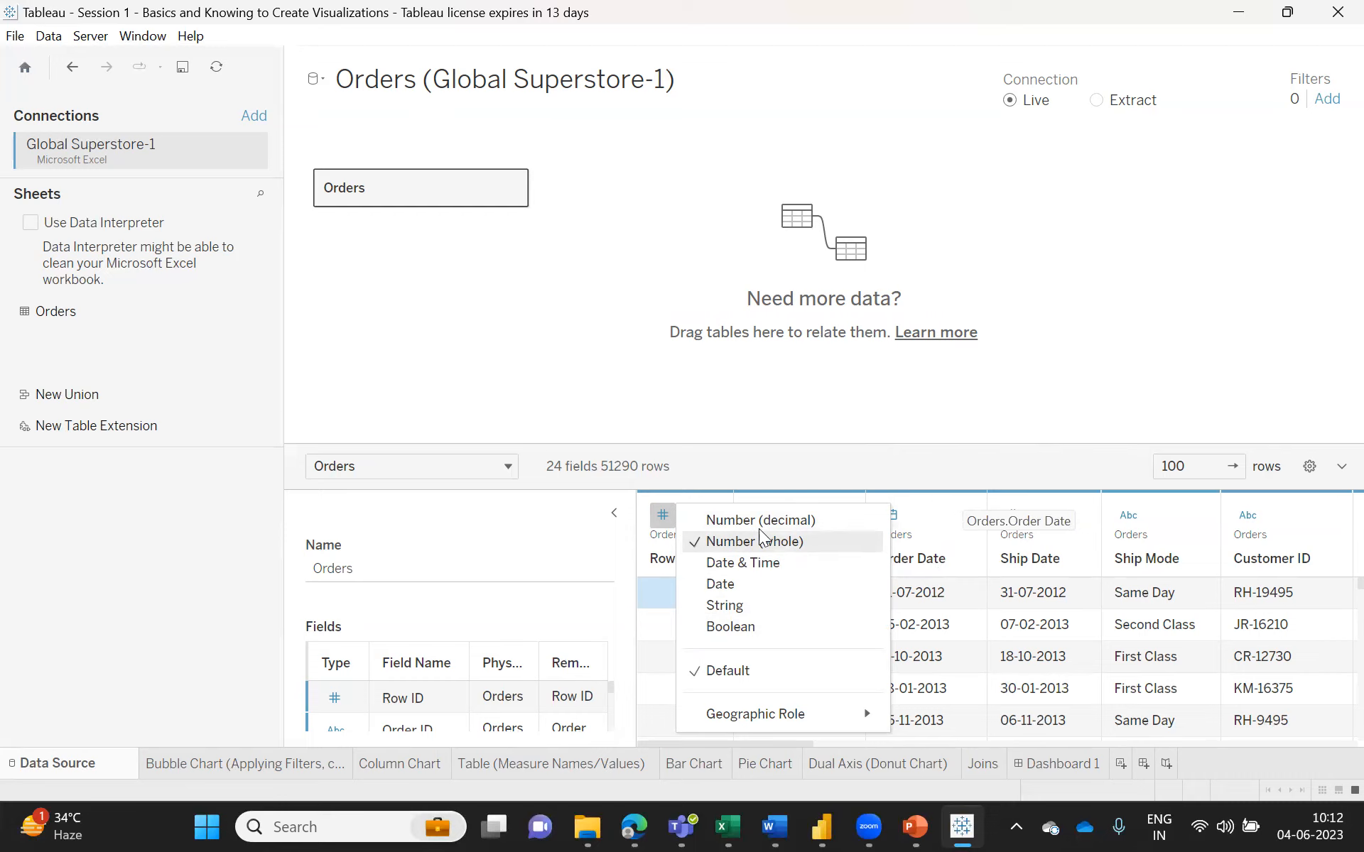
pyautogui.click(924, 469)
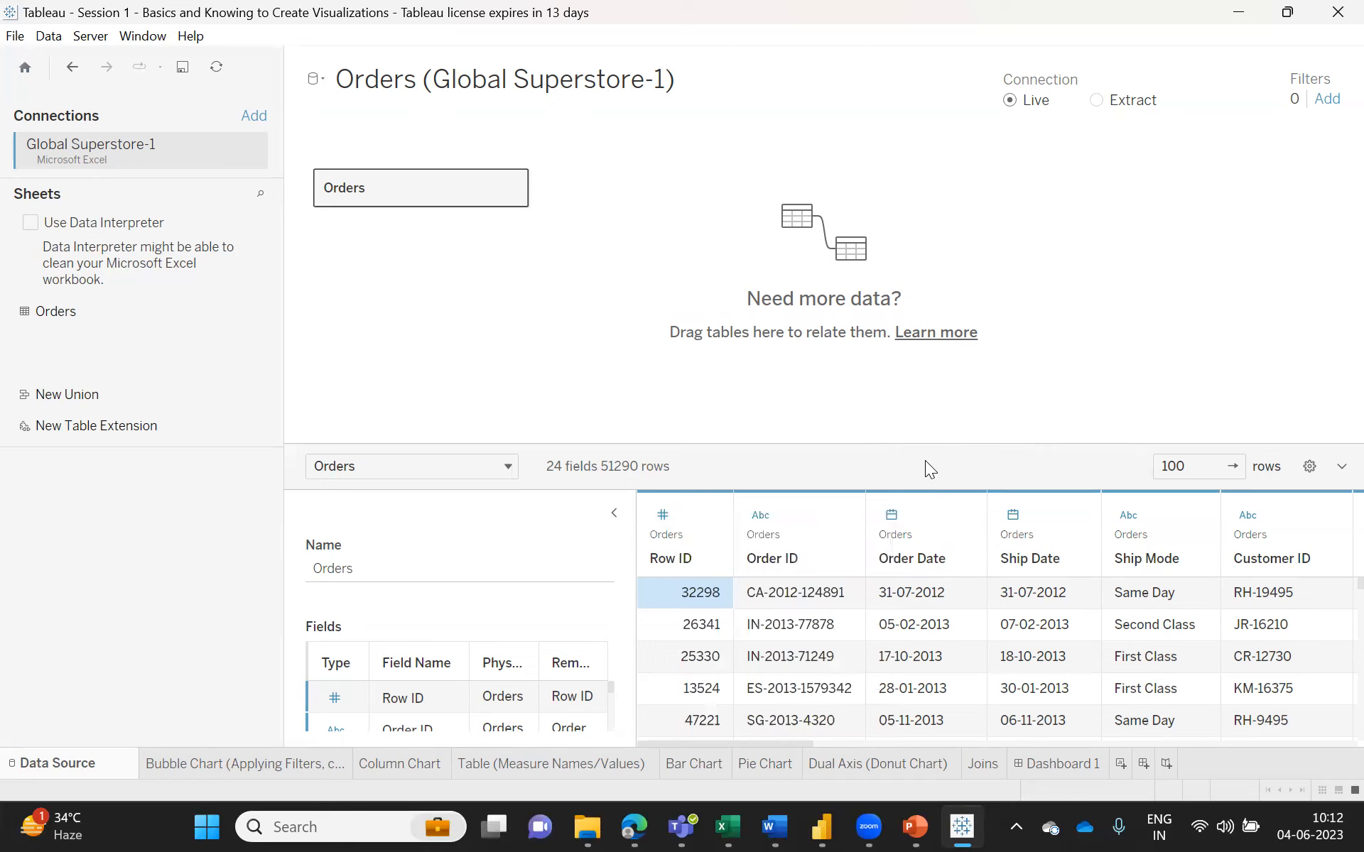
# - Change the Row ID field's data type to String and set it back to Number (whole)
pyautogui.click(662, 517)
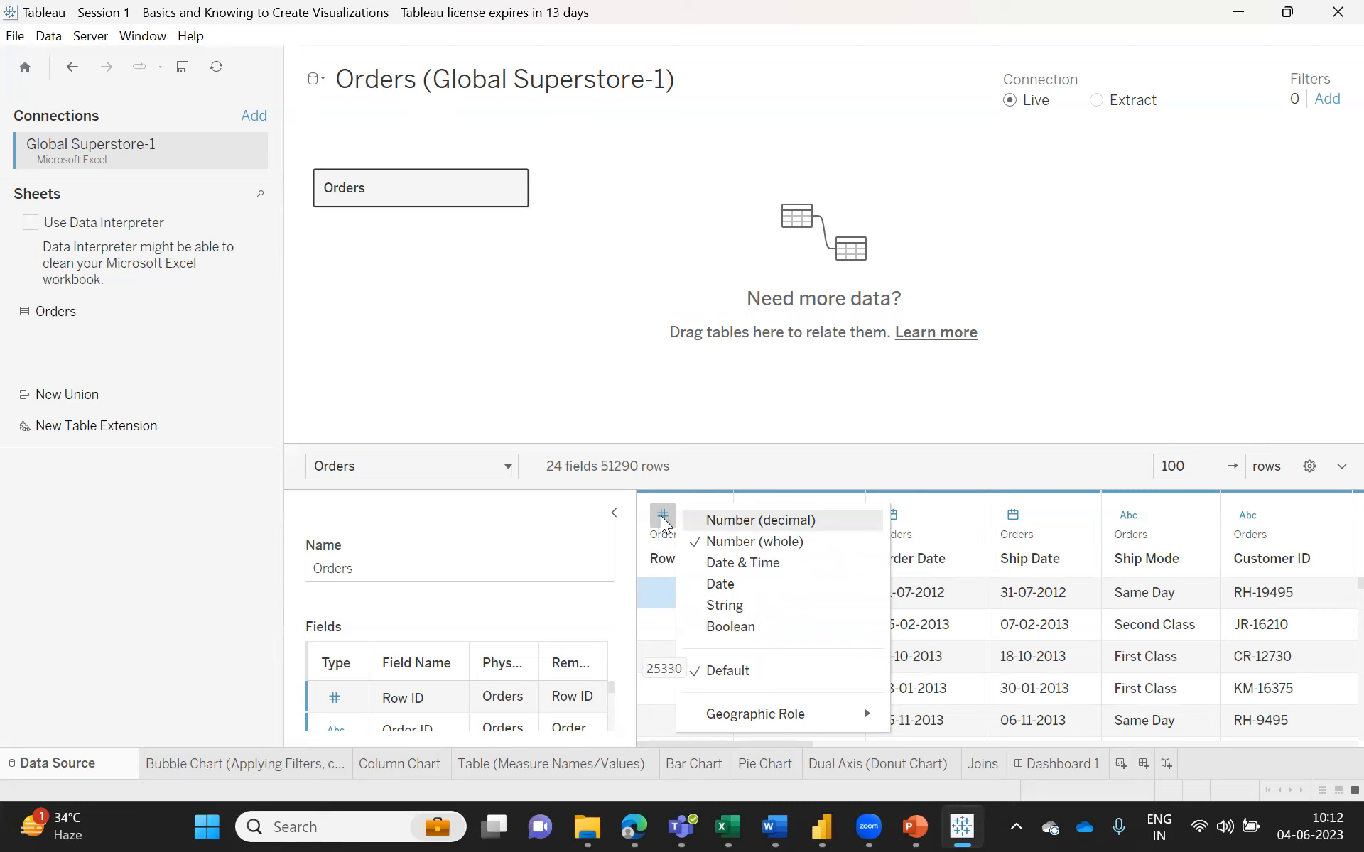
pyautogui.click(724, 607)
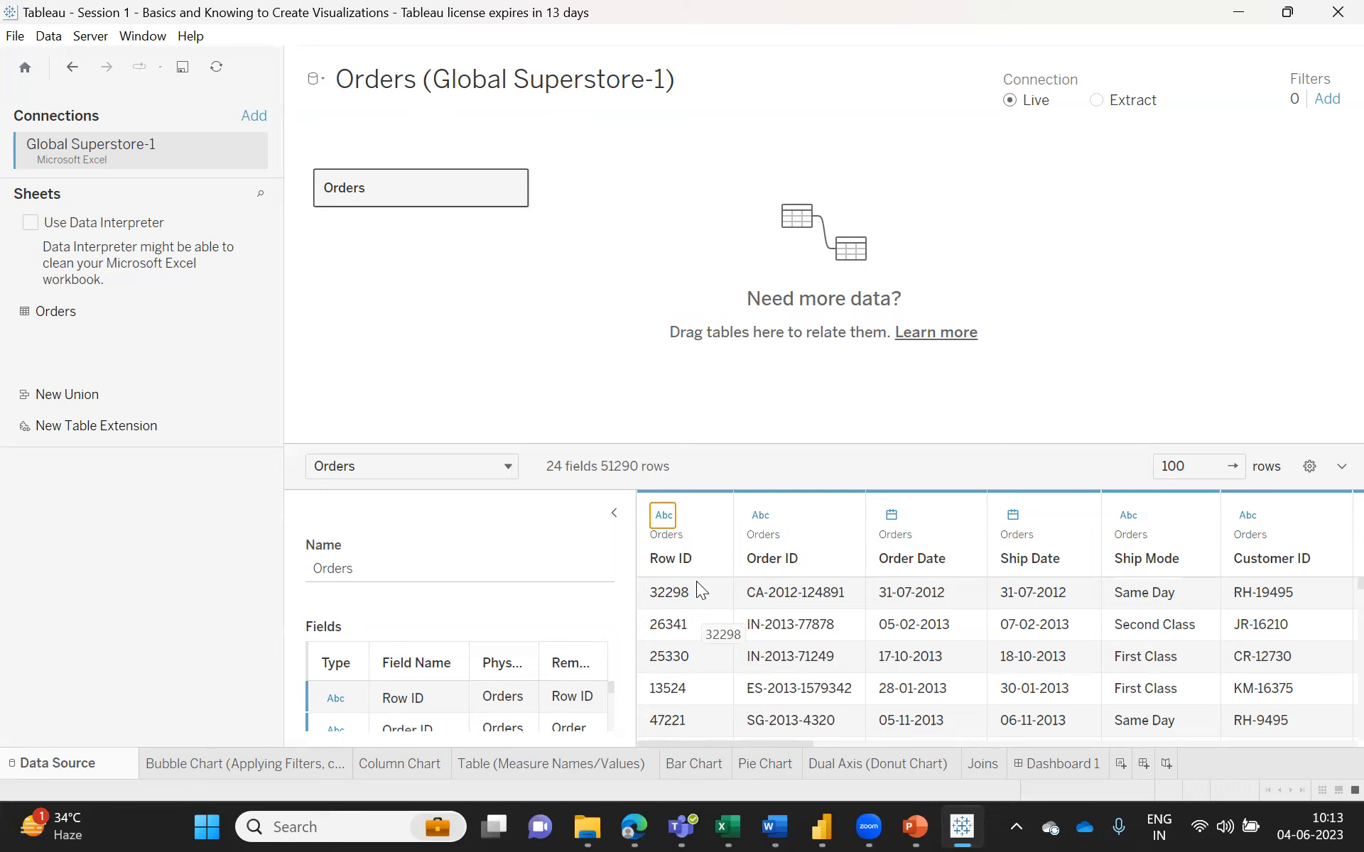
pyautogui.click(661, 514)
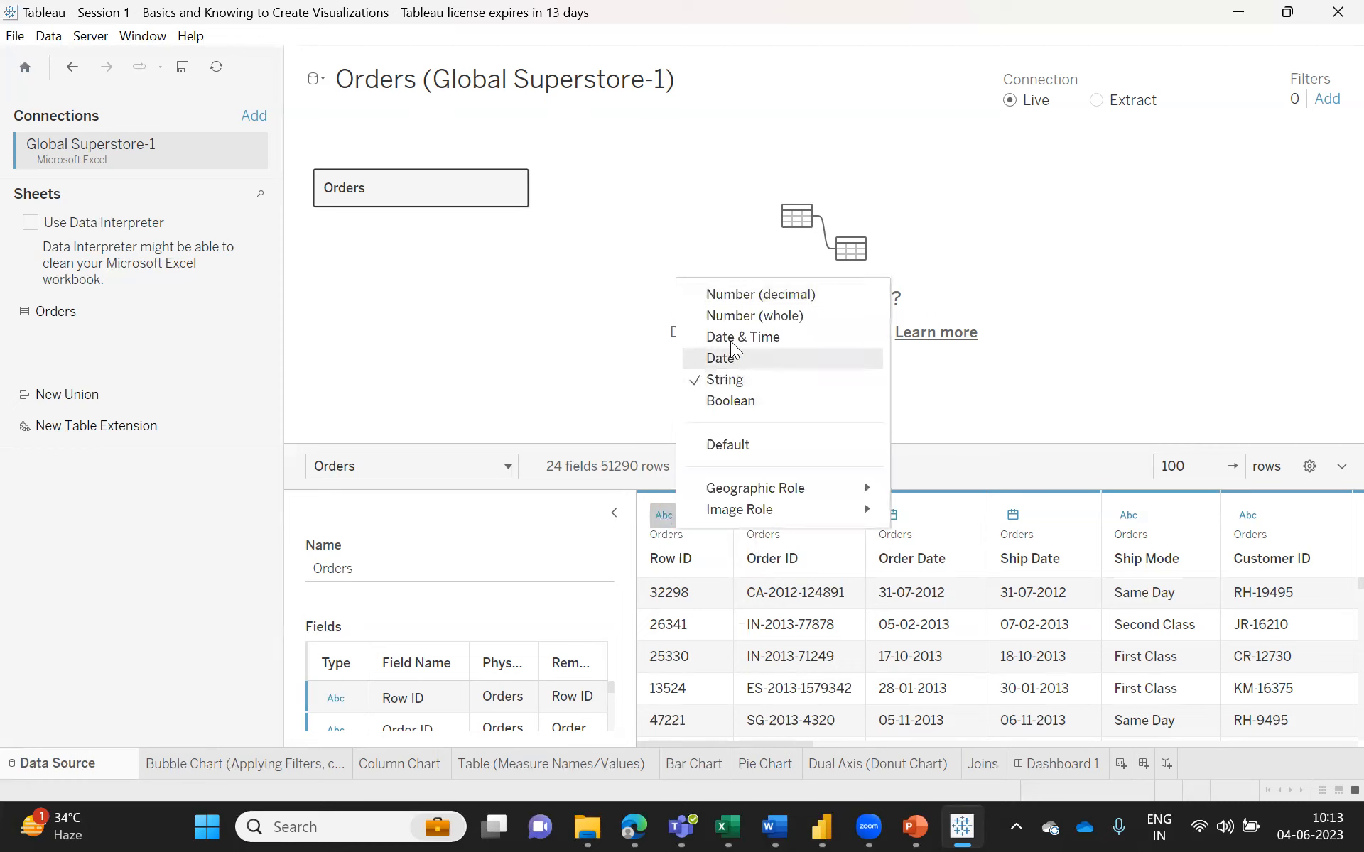
pyautogui.click(732, 317)
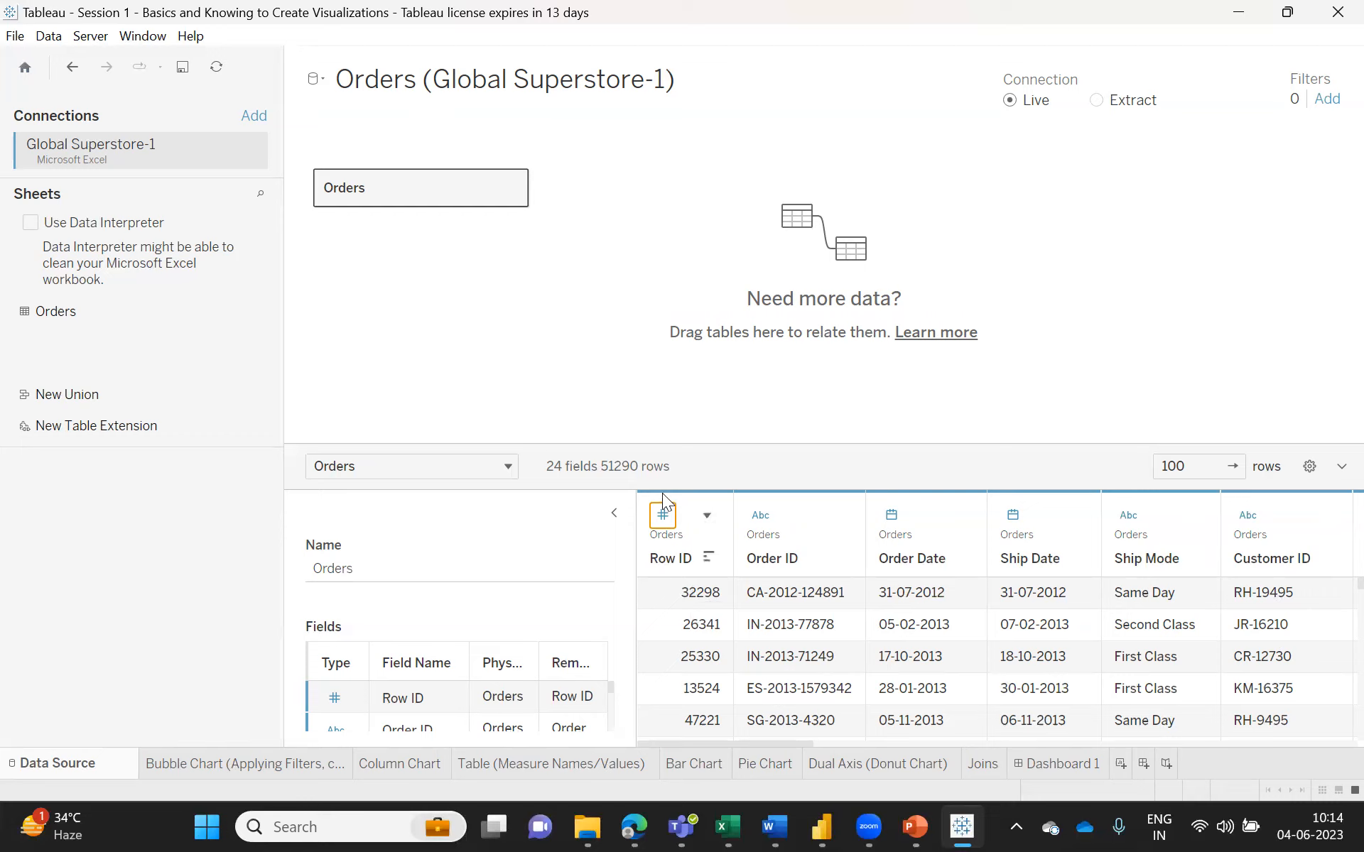
# - Examine the data type options offered for the Row ID, Order ID and Order Date fields without changing any of them
pyautogui.click(661, 529)
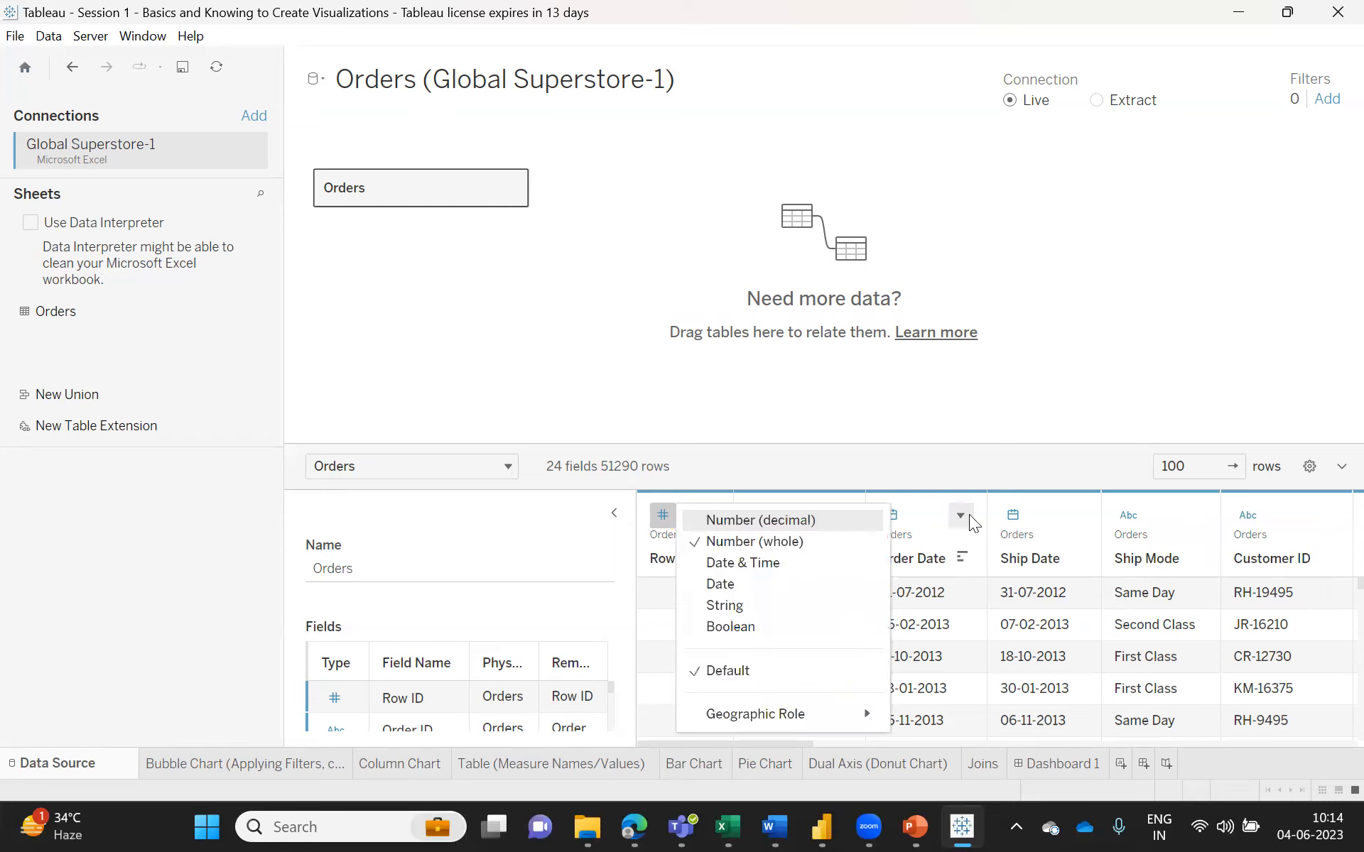
pyautogui.click(929, 479)
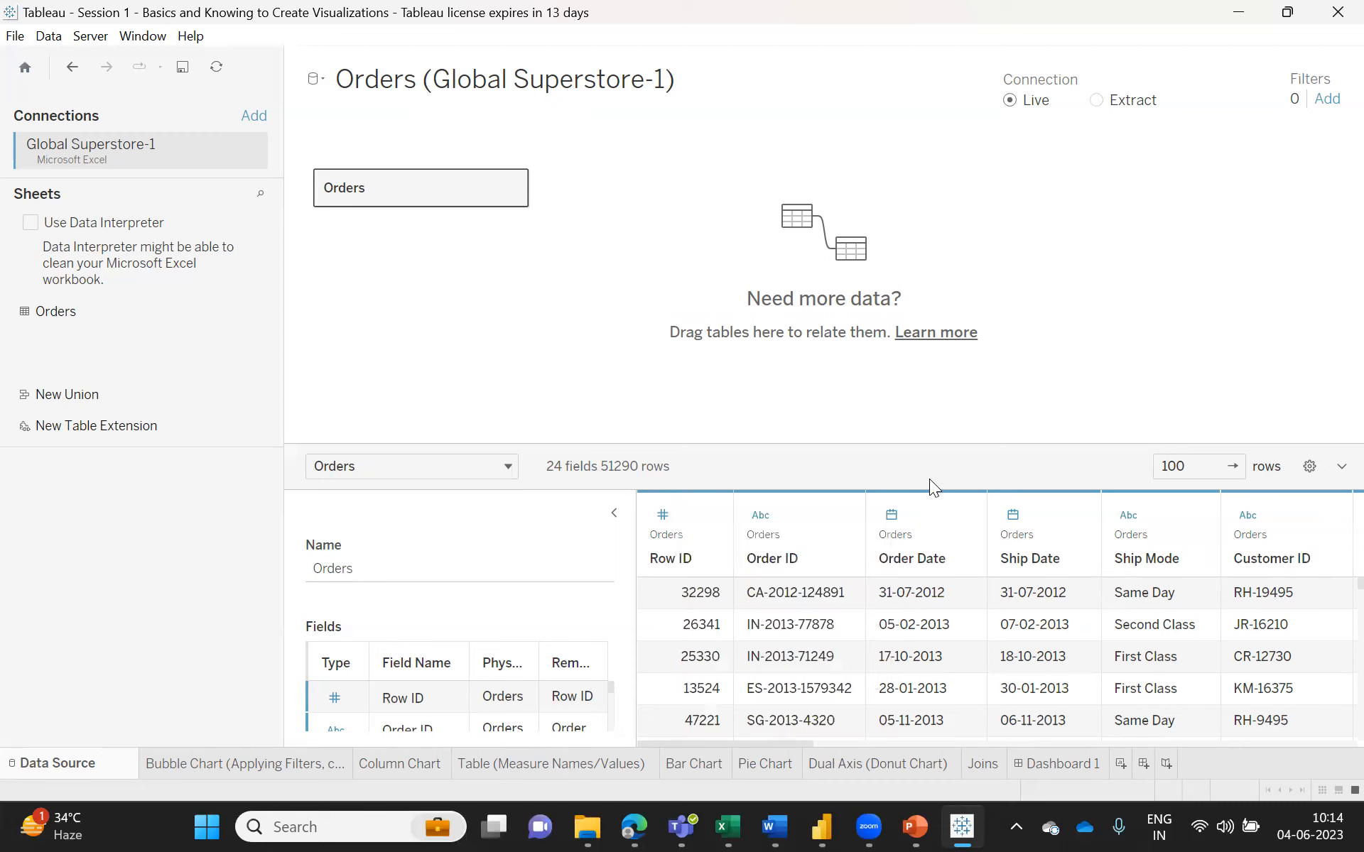
pyautogui.click(760, 518)
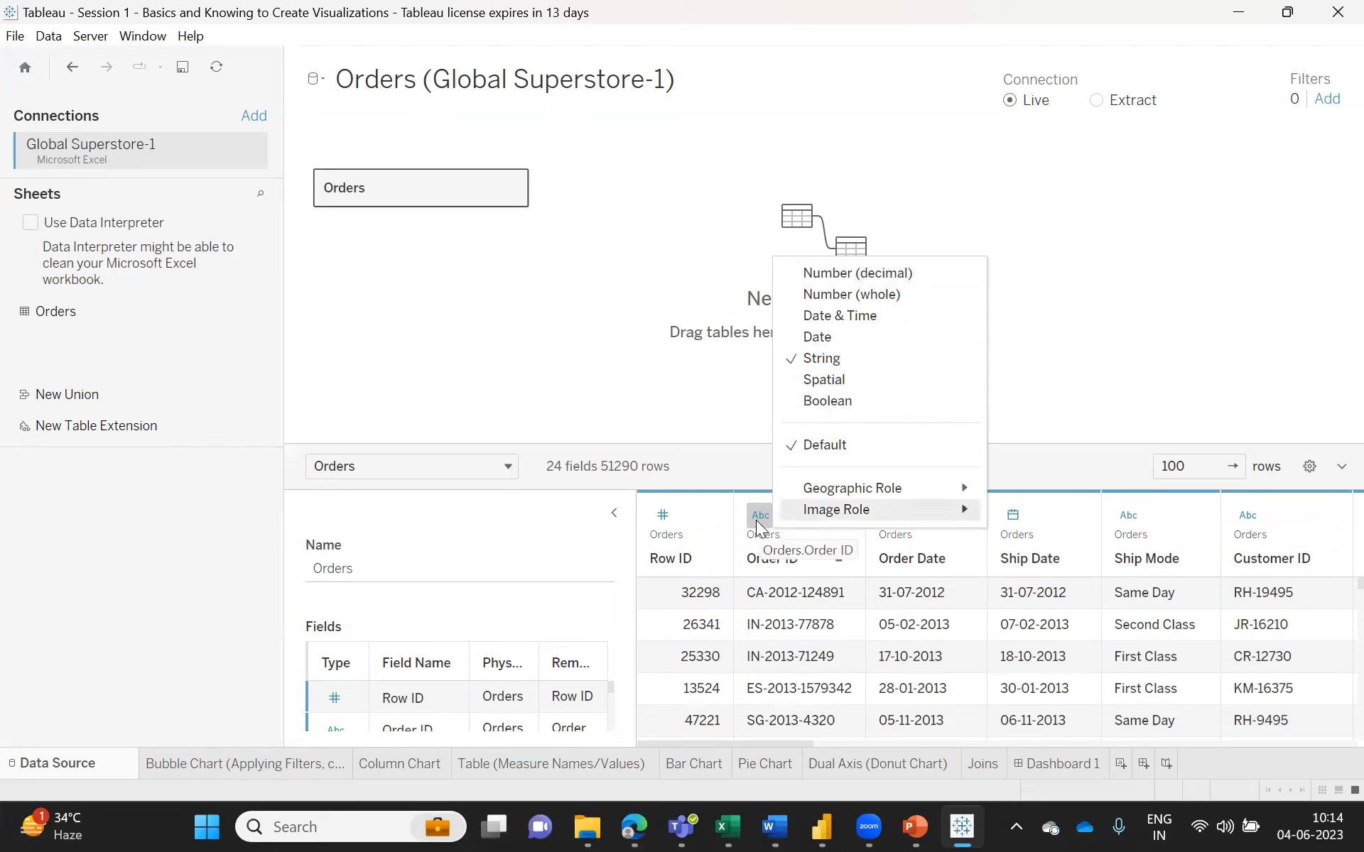
pyautogui.click(899, 540)
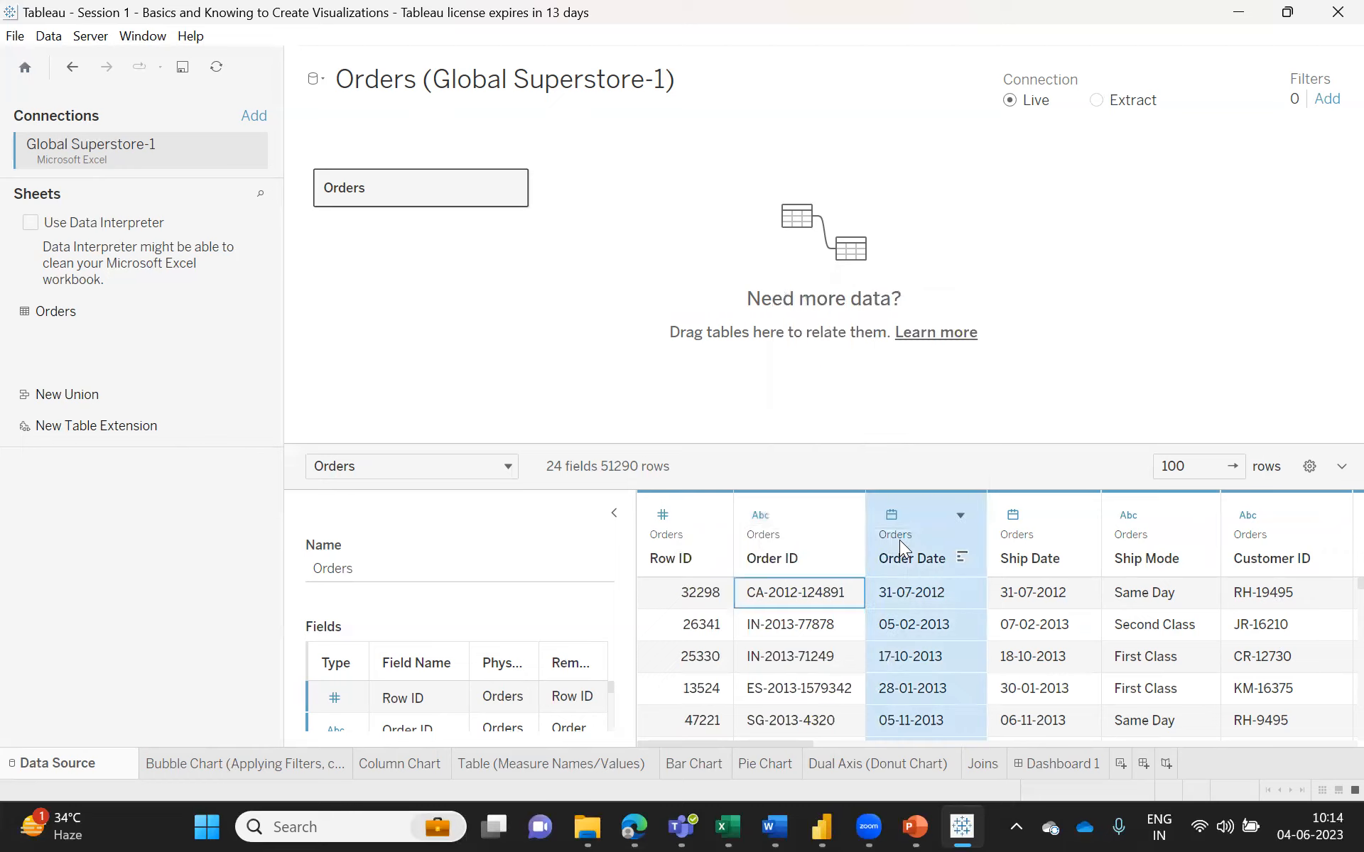
pyautogui.click(892, 513)
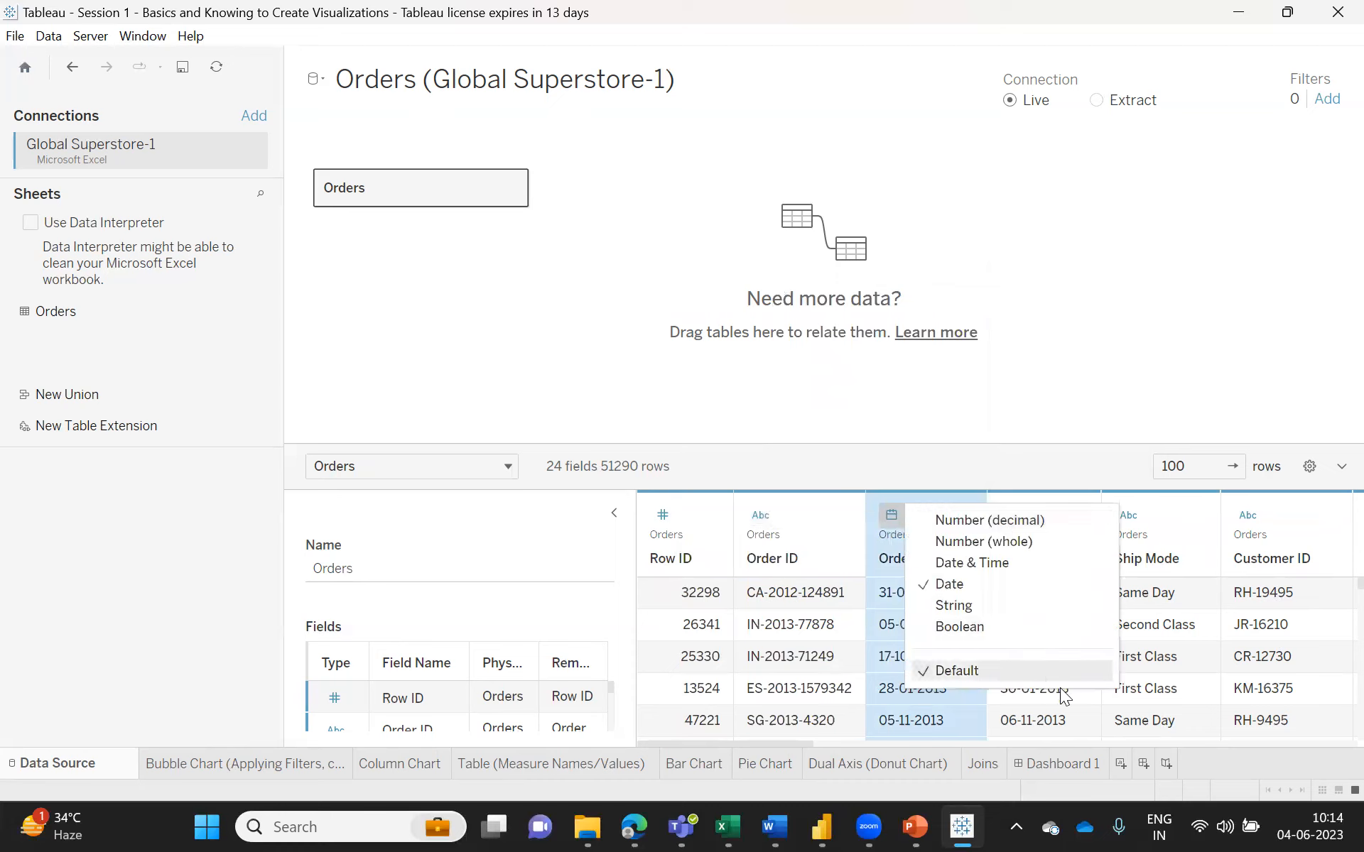
pyautogui.click(1052, 723)
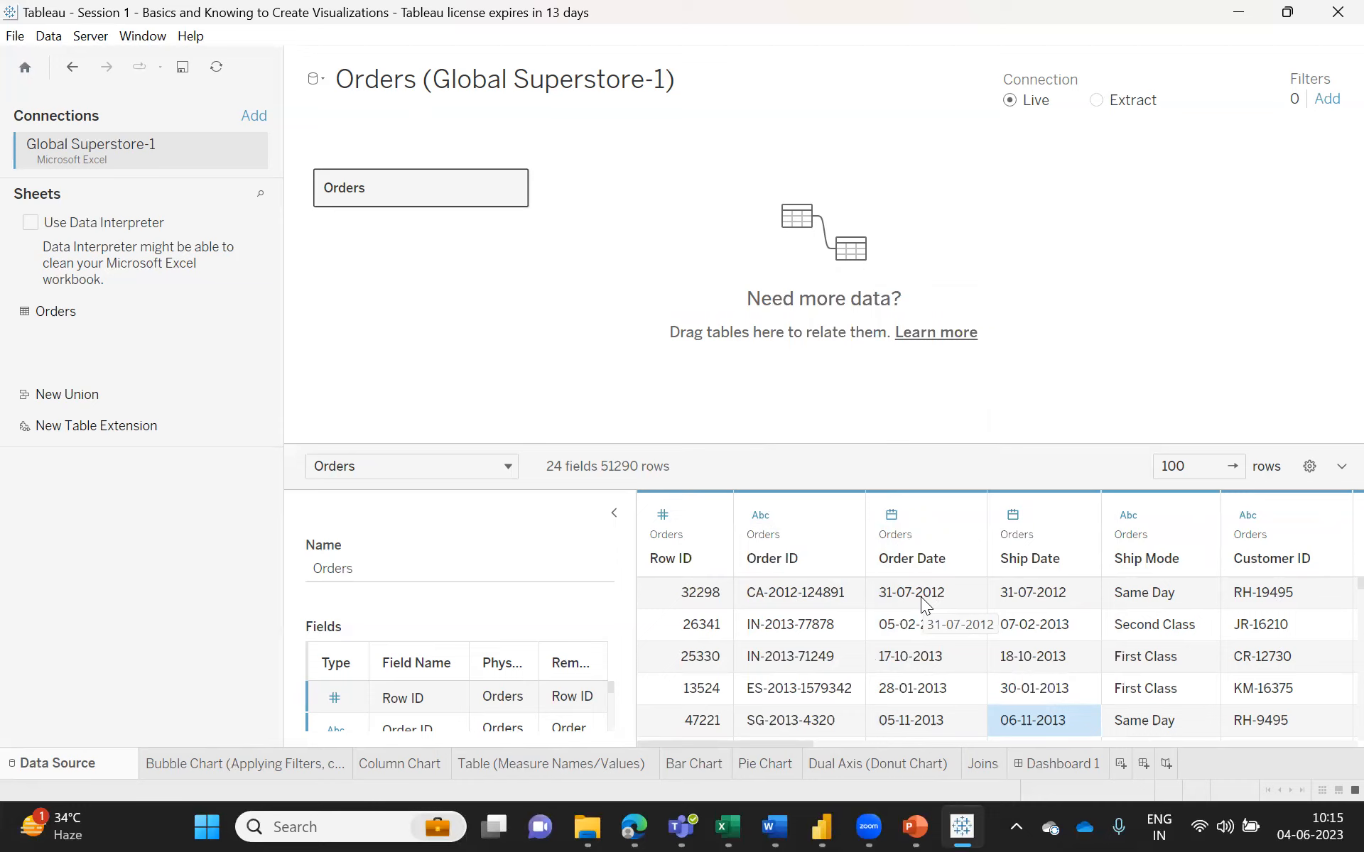
pyautogui.click(891, 516)
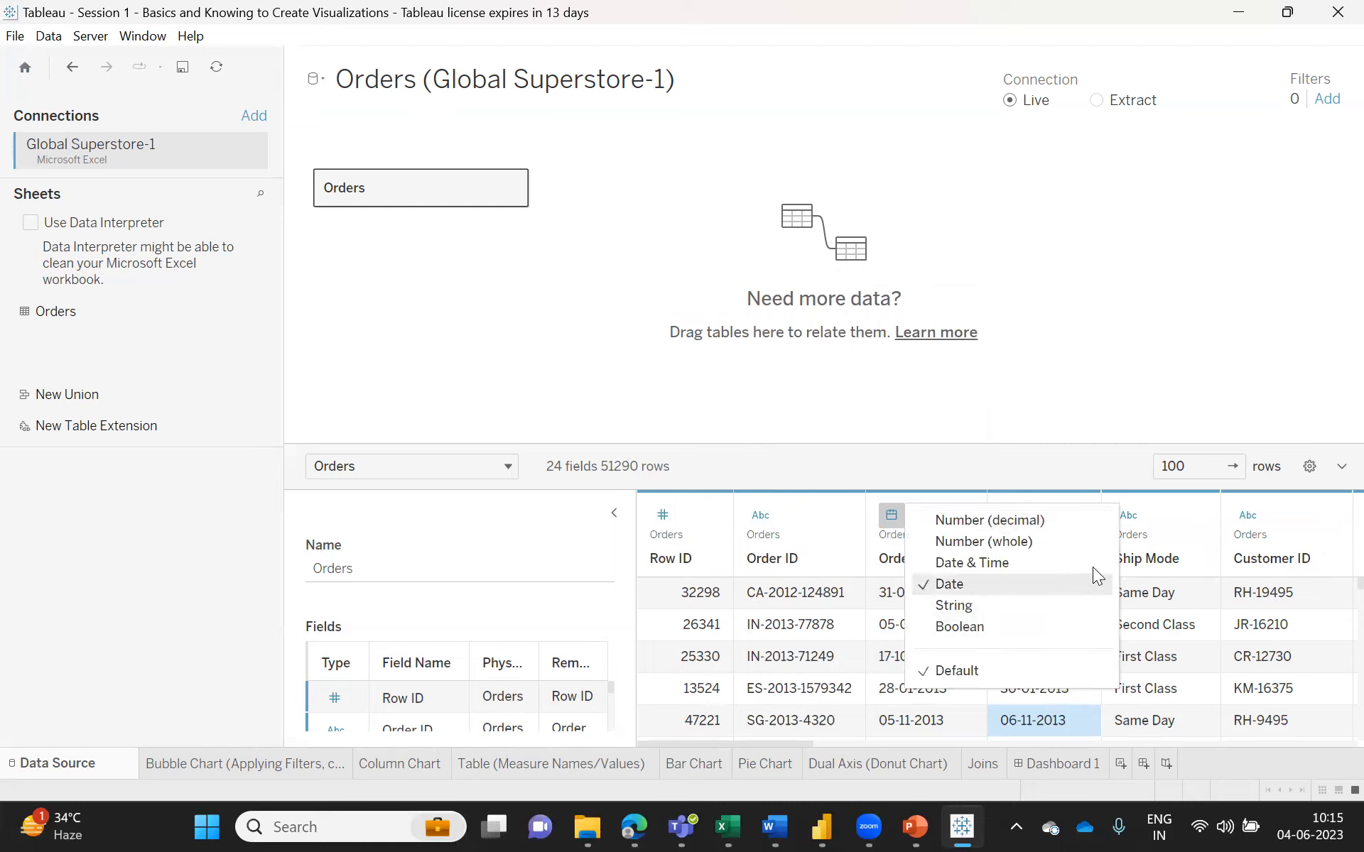
pyautogui.click(1155, 497)
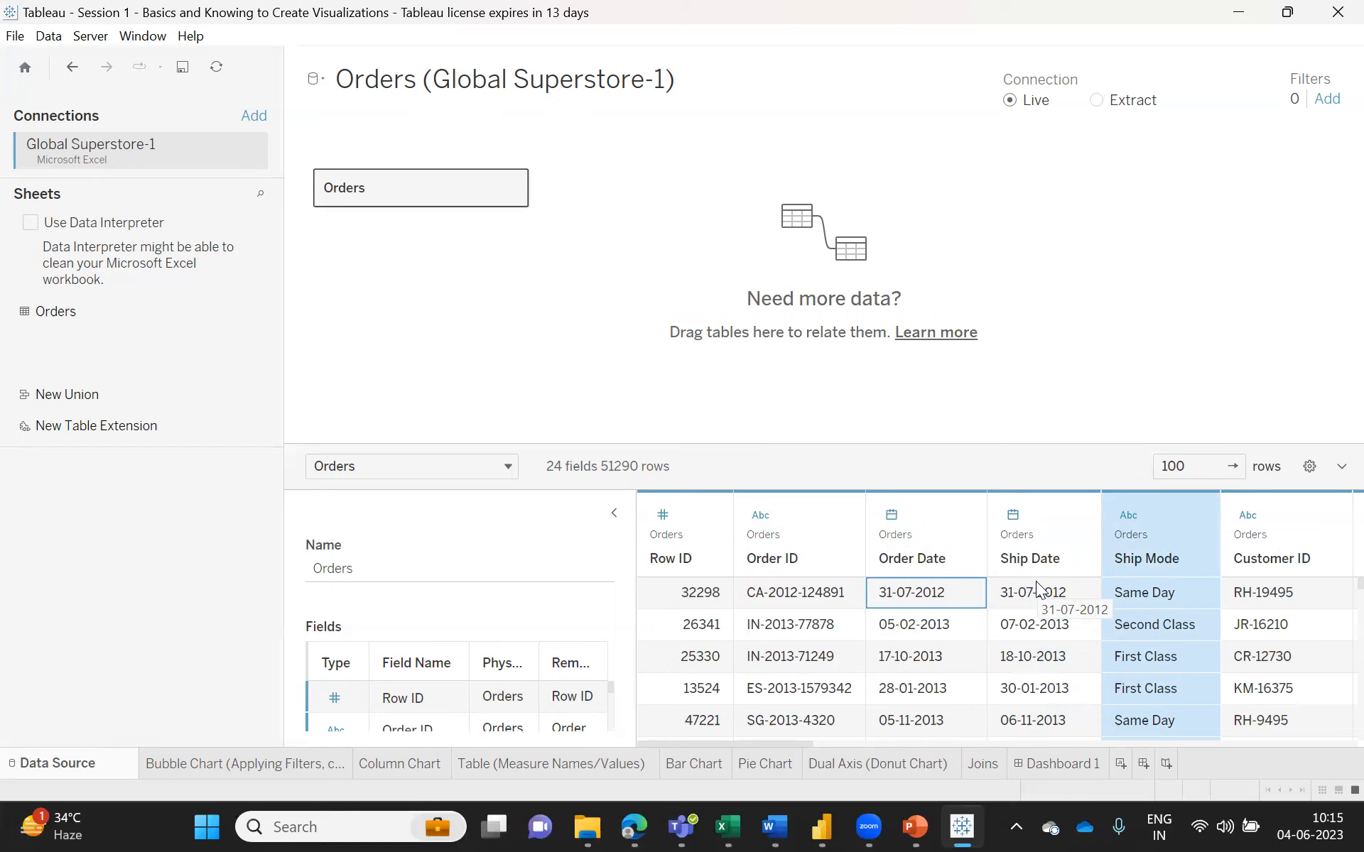
# - Change the Ship Date field's data type to Date & Time and set it back to Date
pyautogui.click(1013, 515)
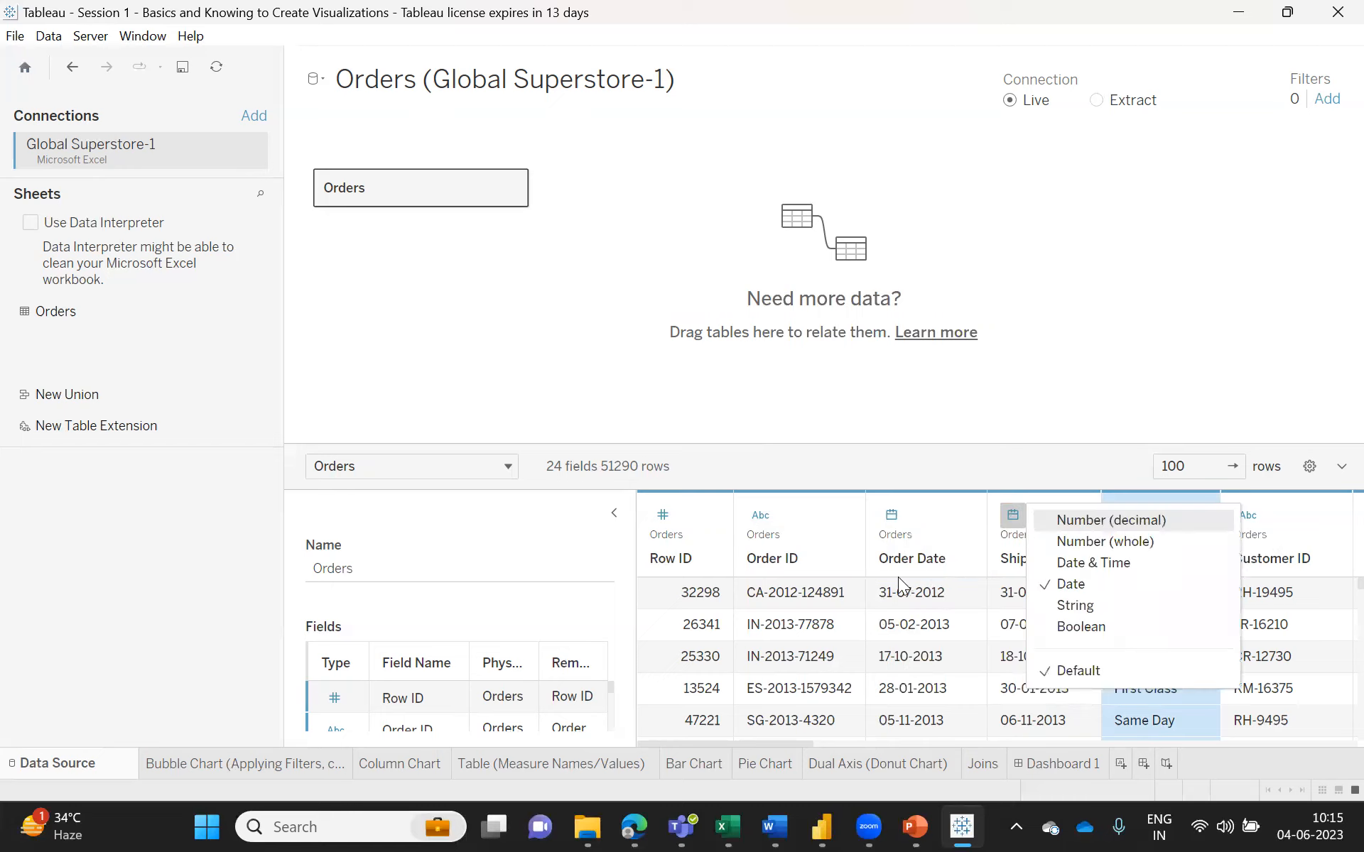
pyautogui.click(1084, 567)
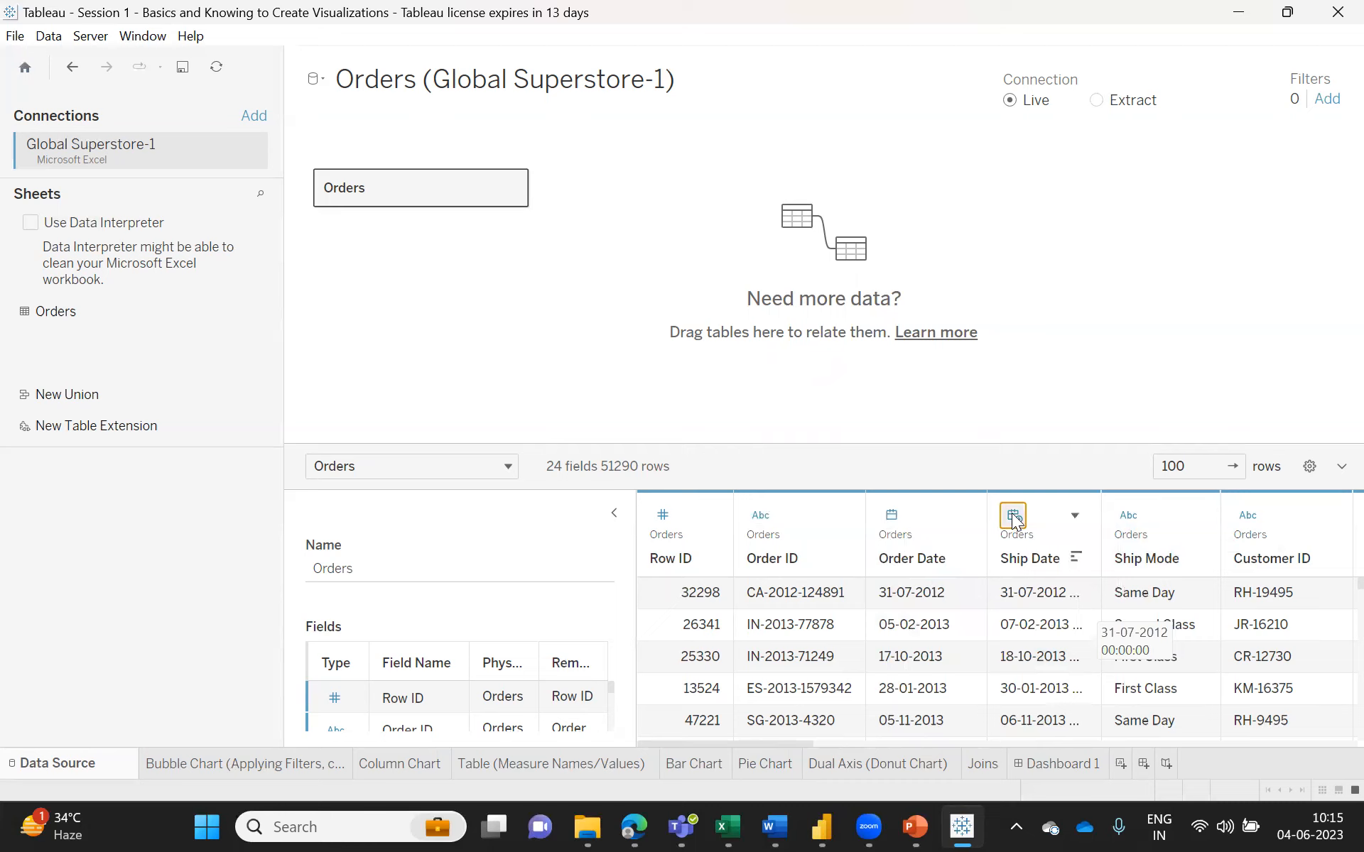
pyautogui.click(1074, 516)
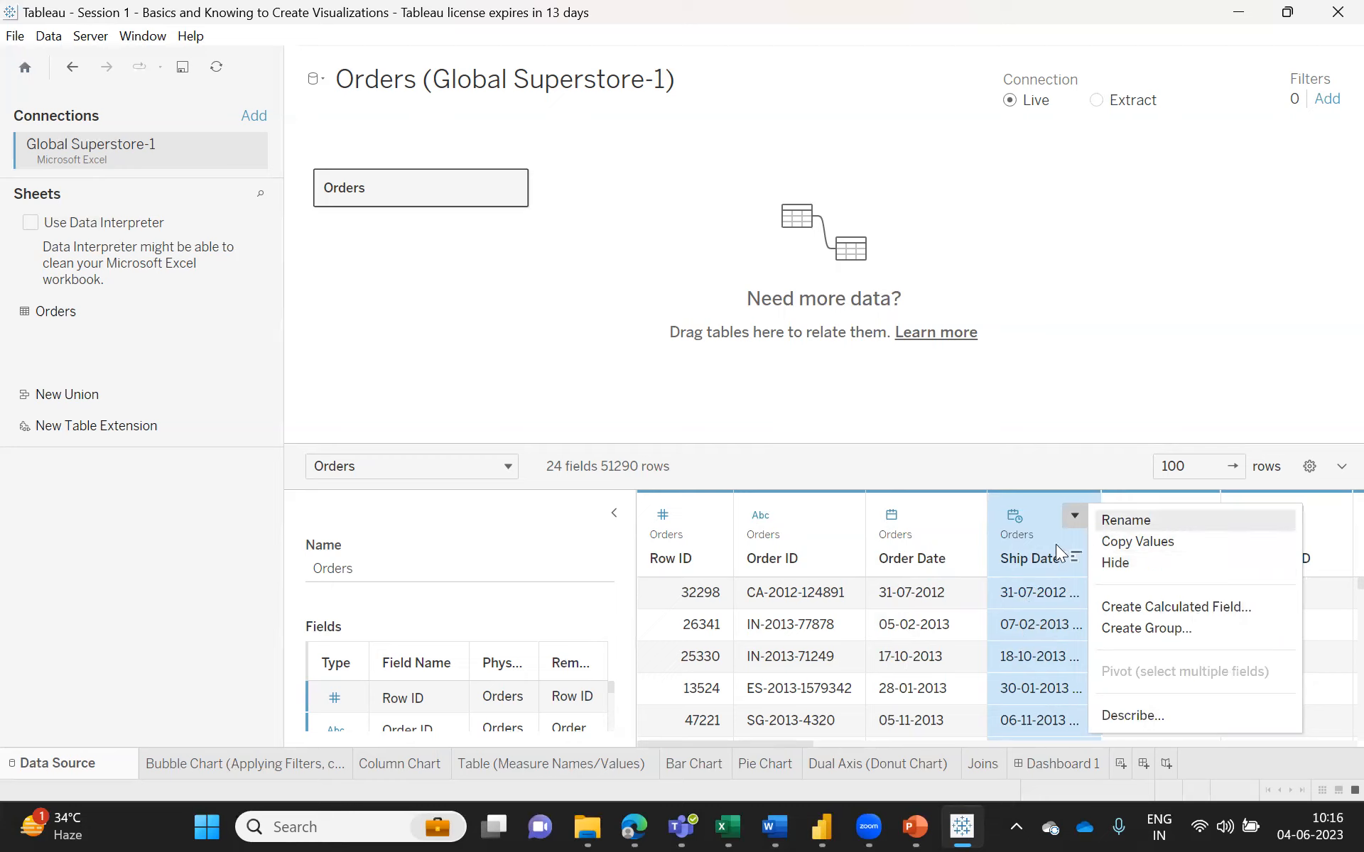
pyautogui.click(1020, 518)
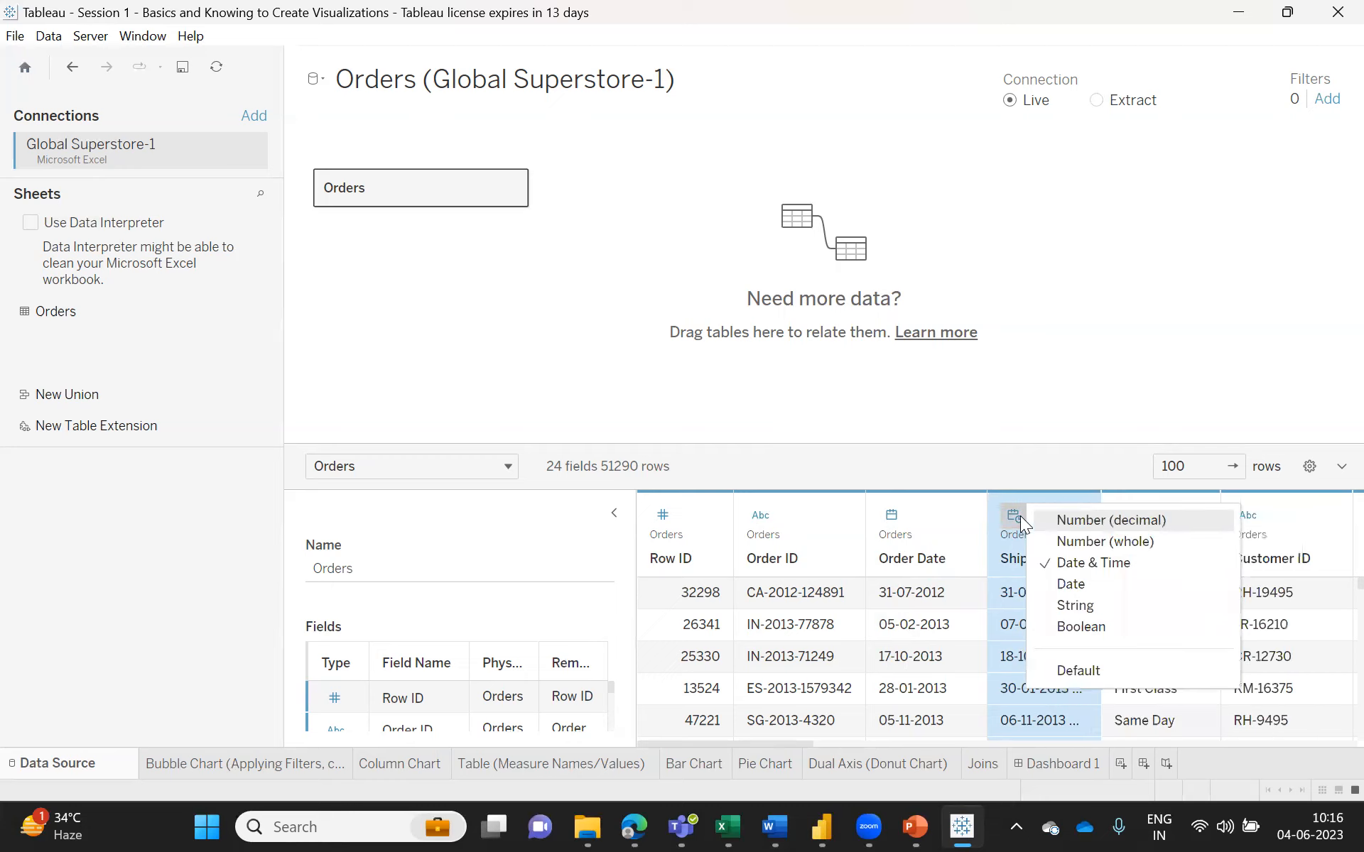
pyautogui.click(1067, 584)
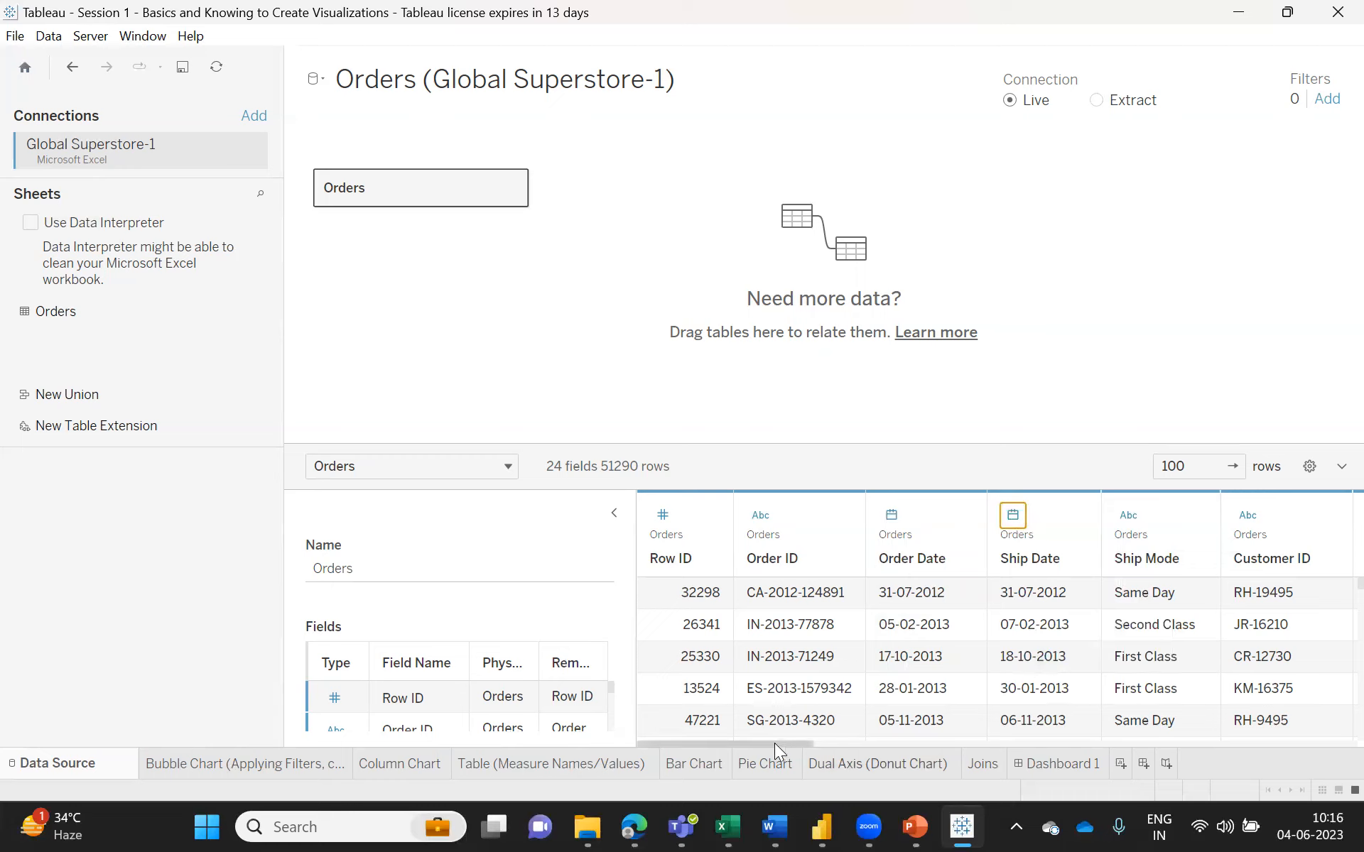
# - Assign the City geographic role to the City field in the Orders preview
pyautogui.moveTo(770, 743); pyautogui.dragTo(957, 754)
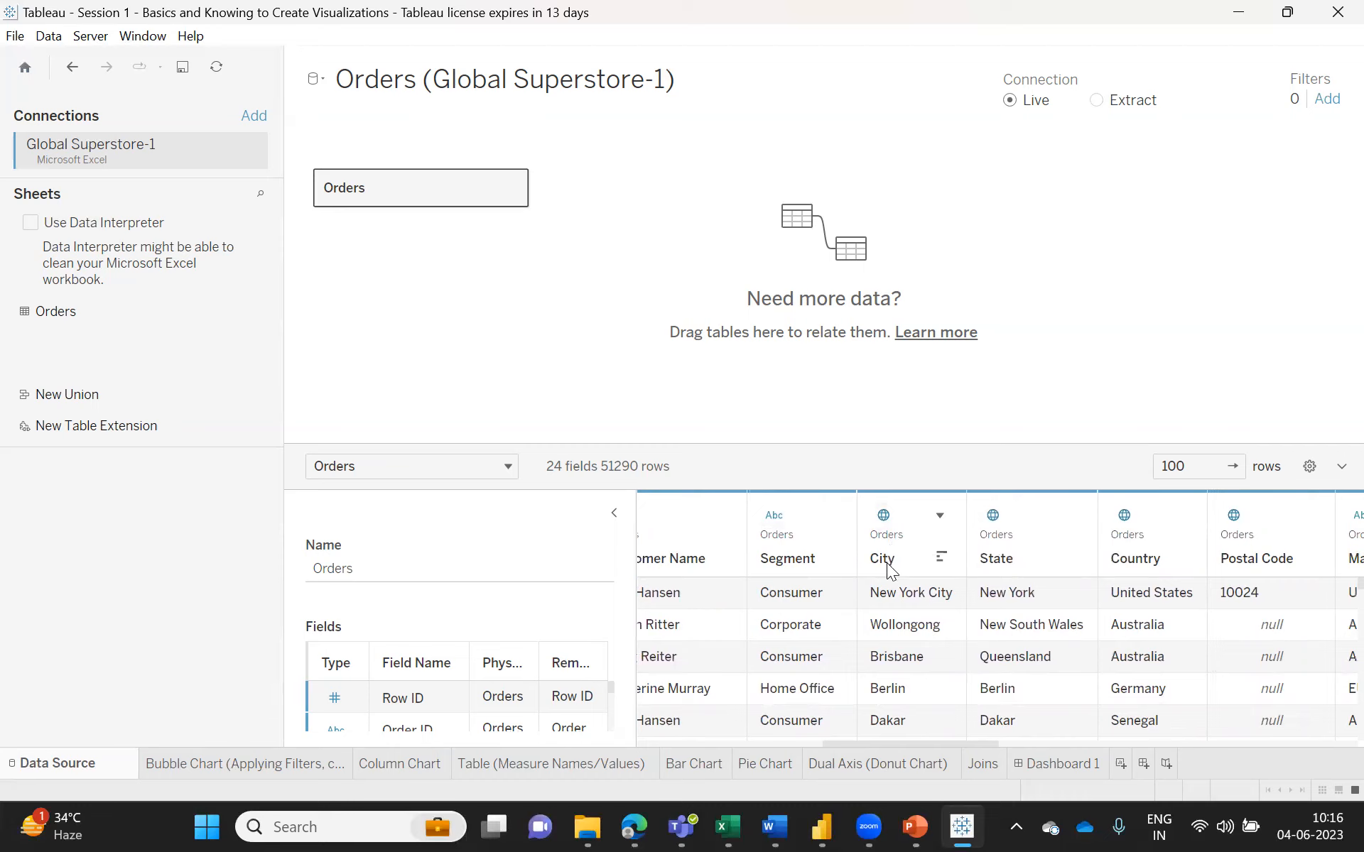
pyautogui.click(894, 521)
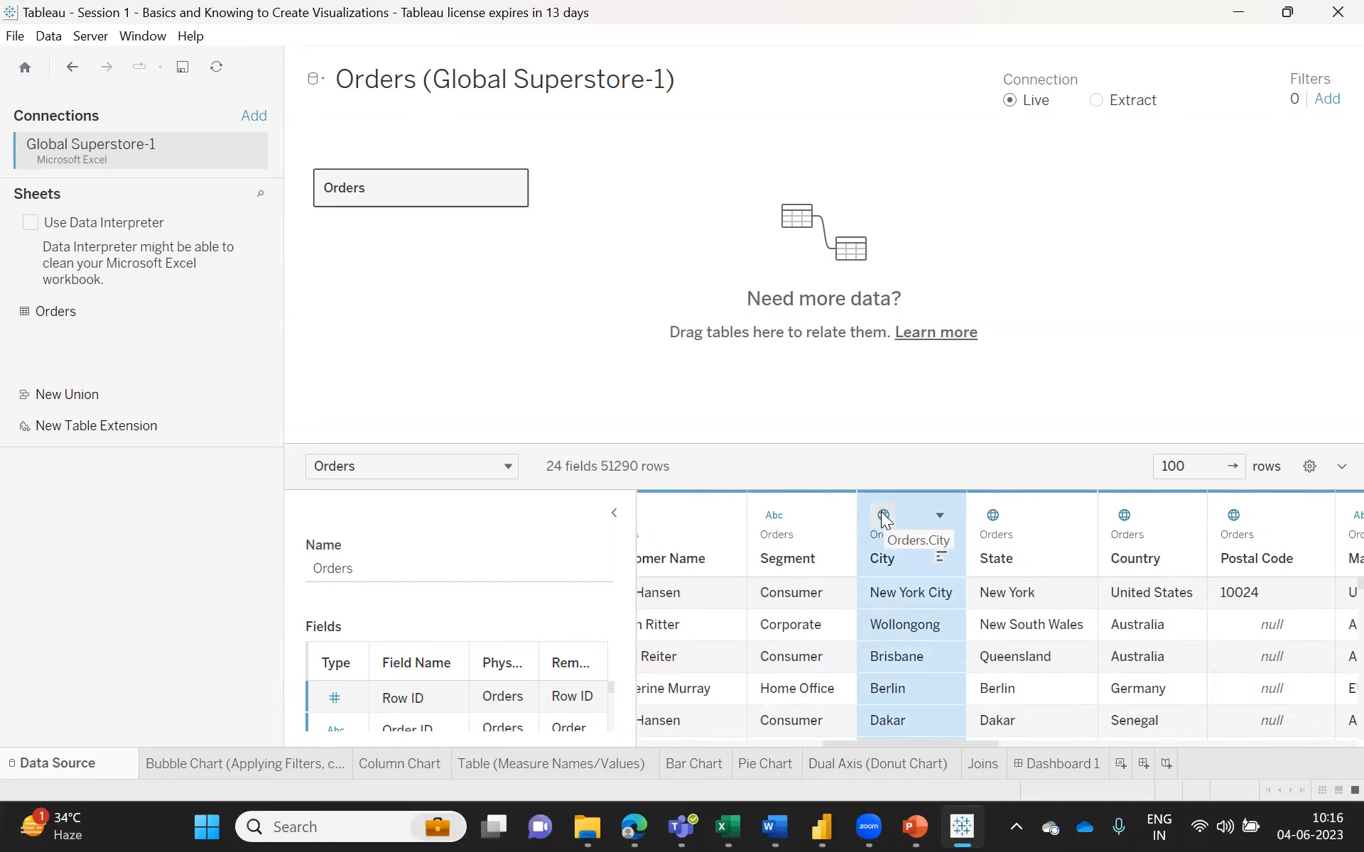
pyautogui.click(884, 512)
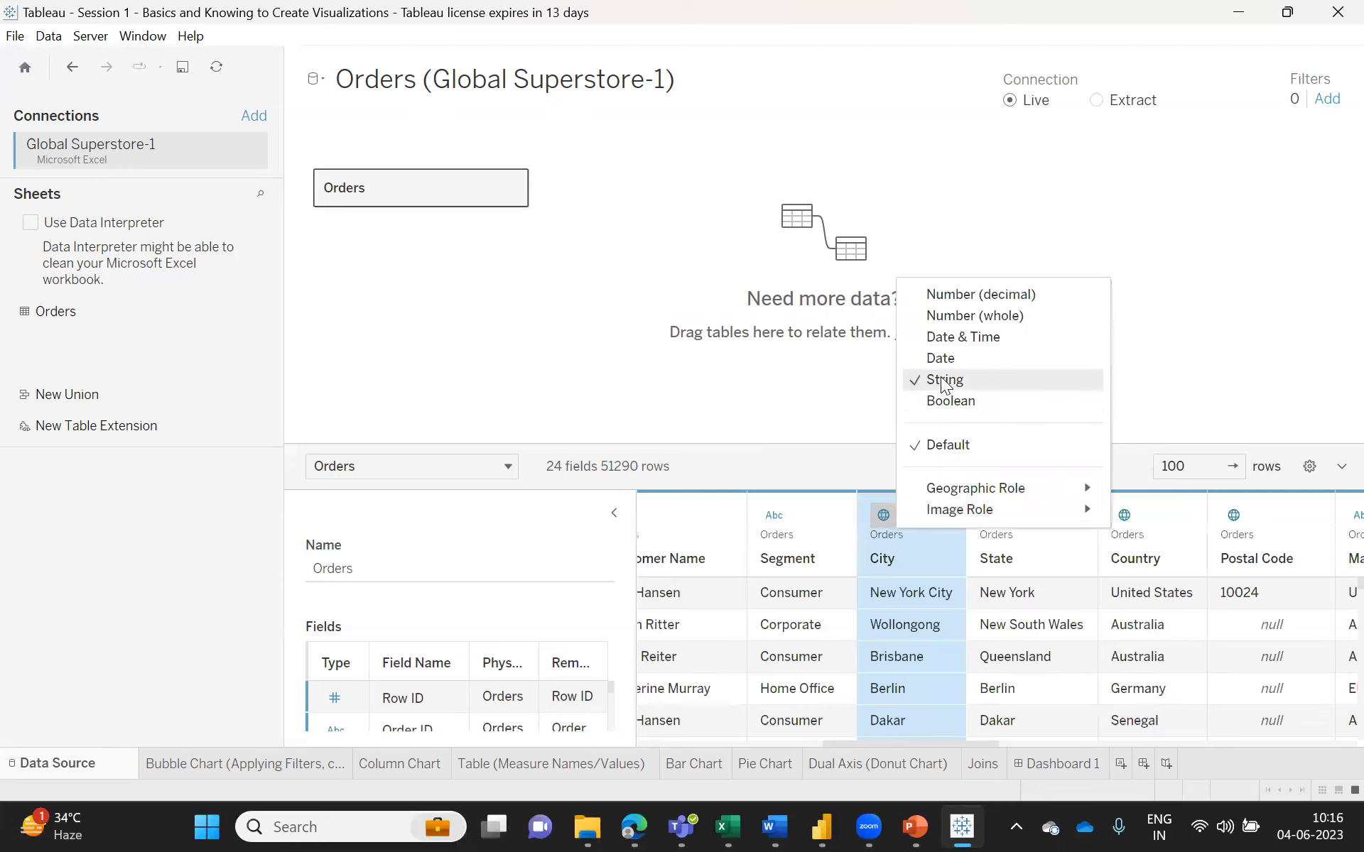
pyautogui.moveTo(981, 490)
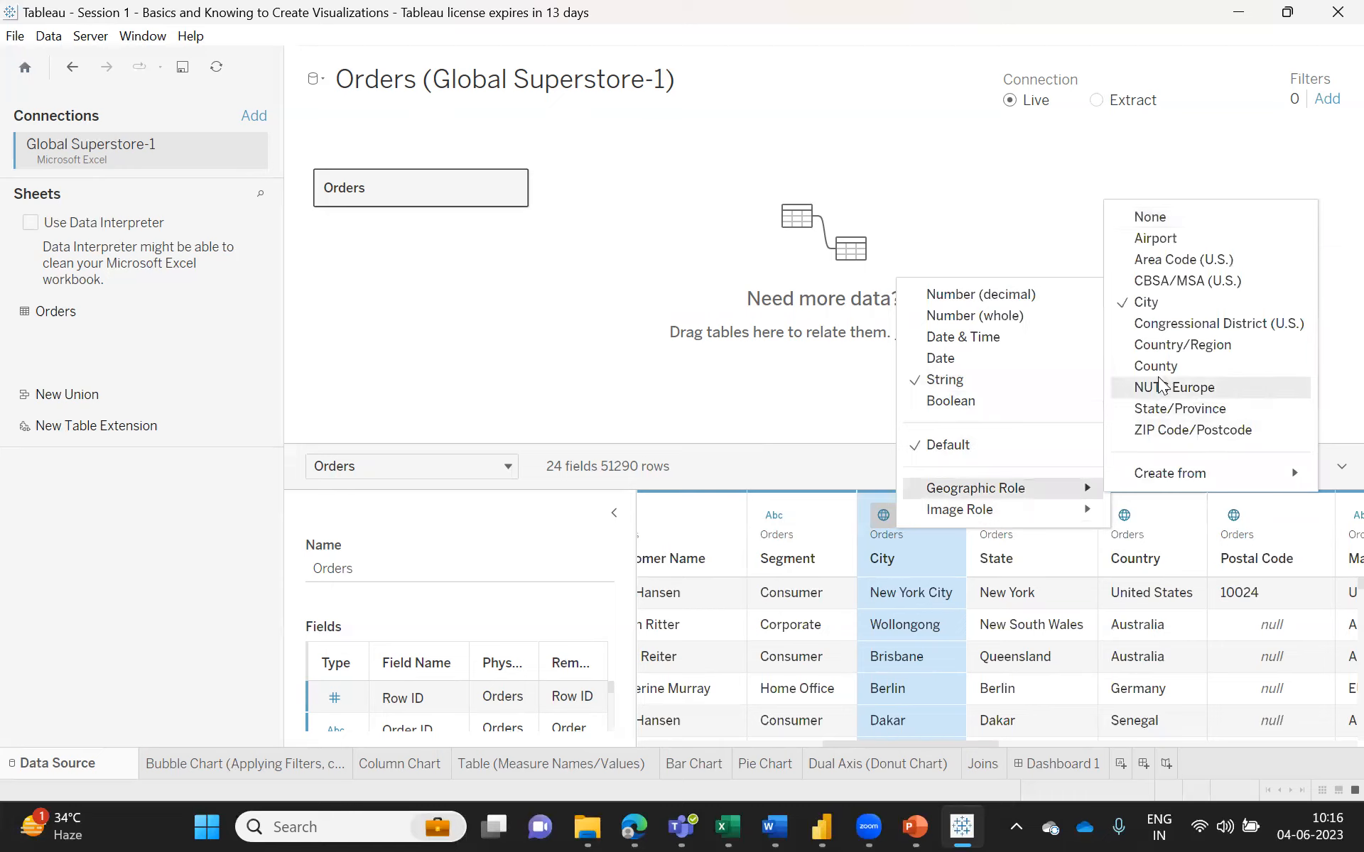
pyautogui.click(1144, 301)
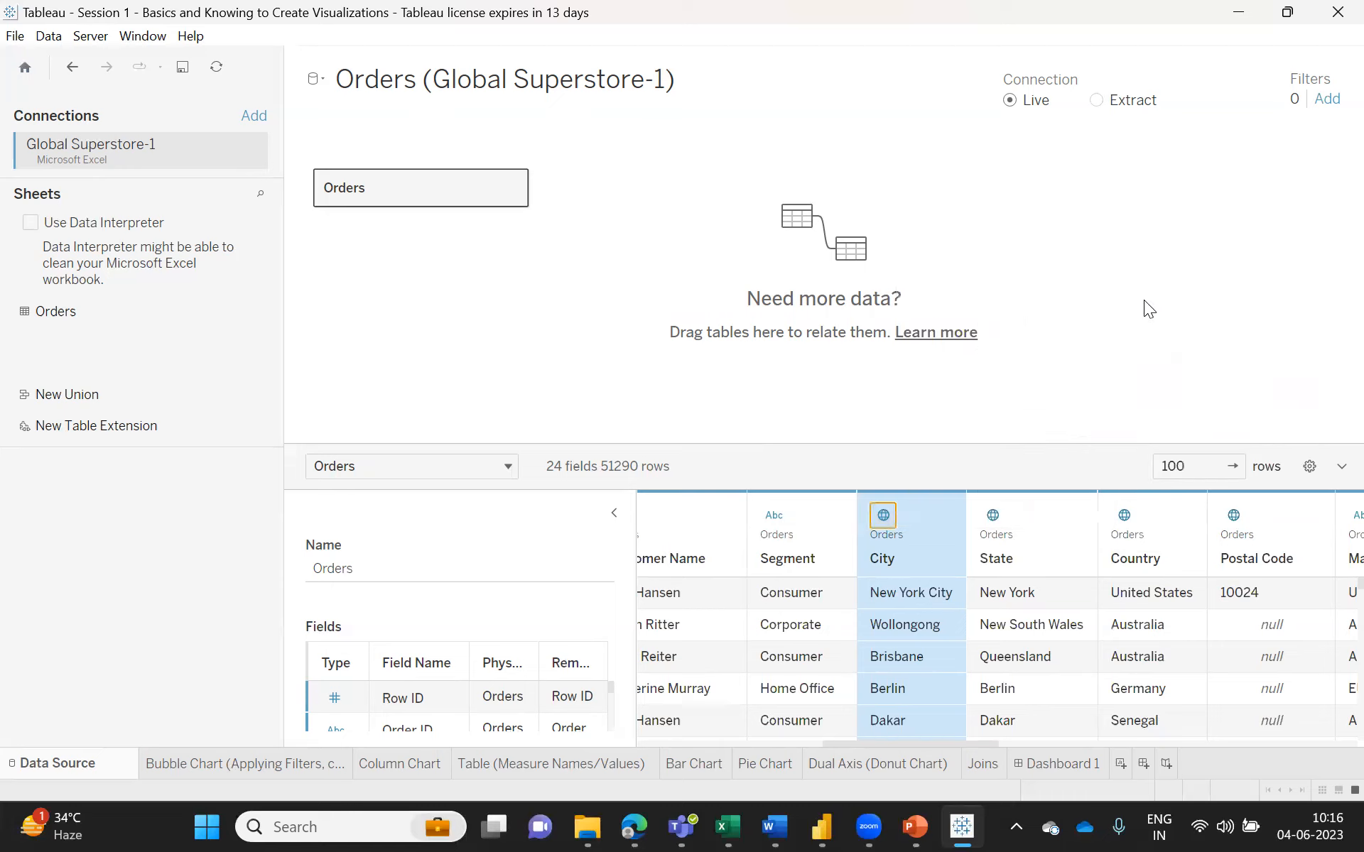
# - Examine the geographic role options for the State and Country fields without changing them
pyautogui.click(994, 522)
pyautogui.moveTo(1188, 494)
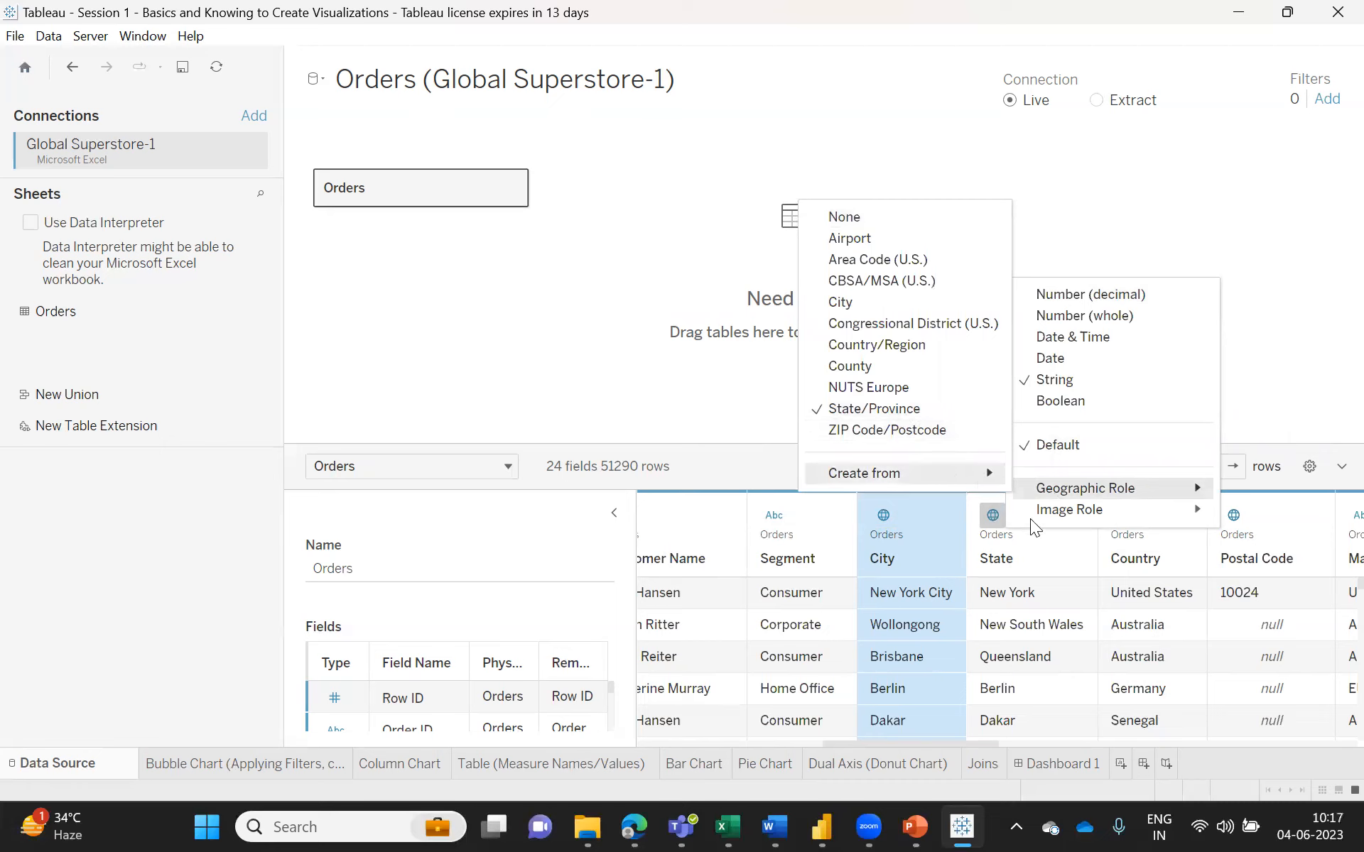
pyautogui.click(1131, 543)
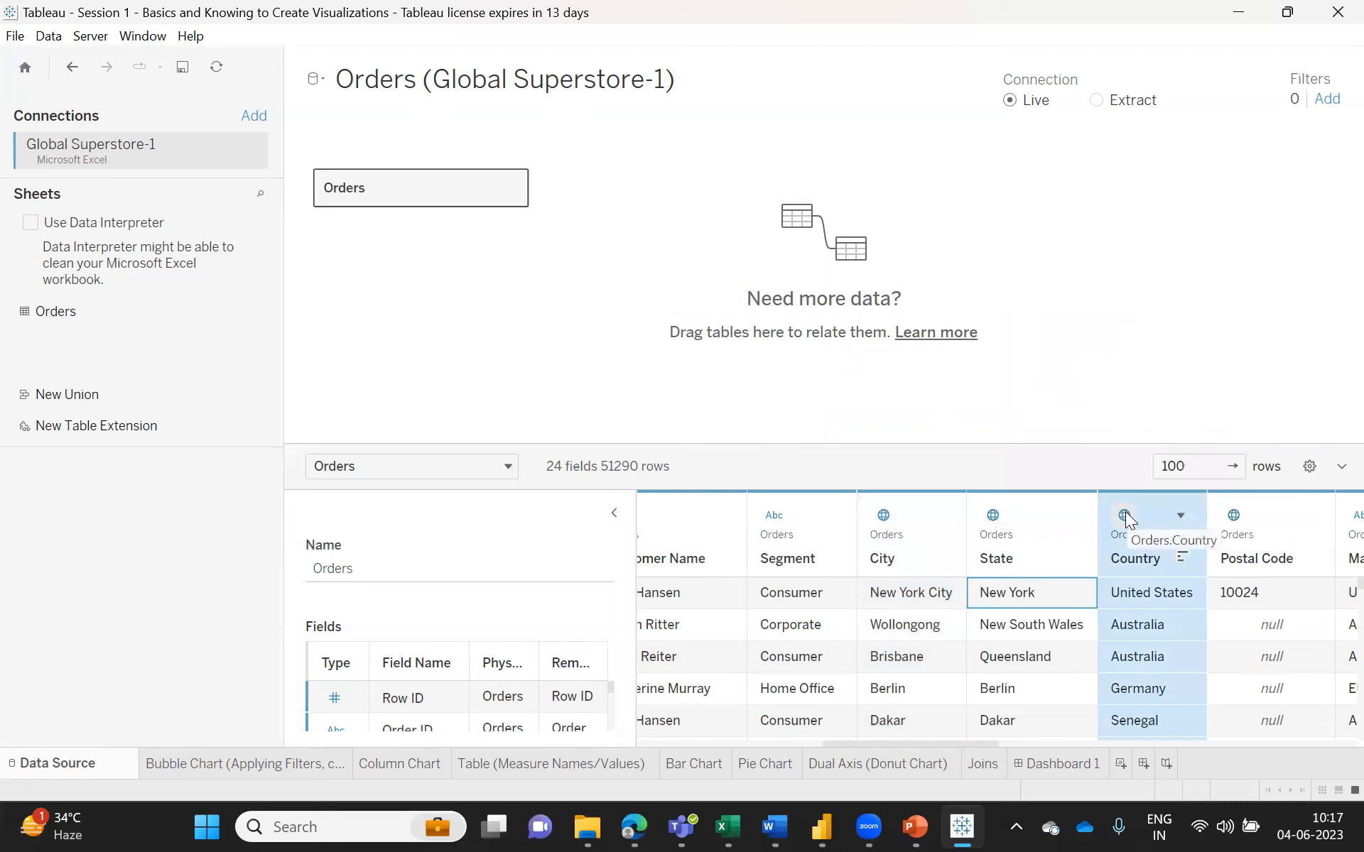
pyautogui.click(1125, 515)
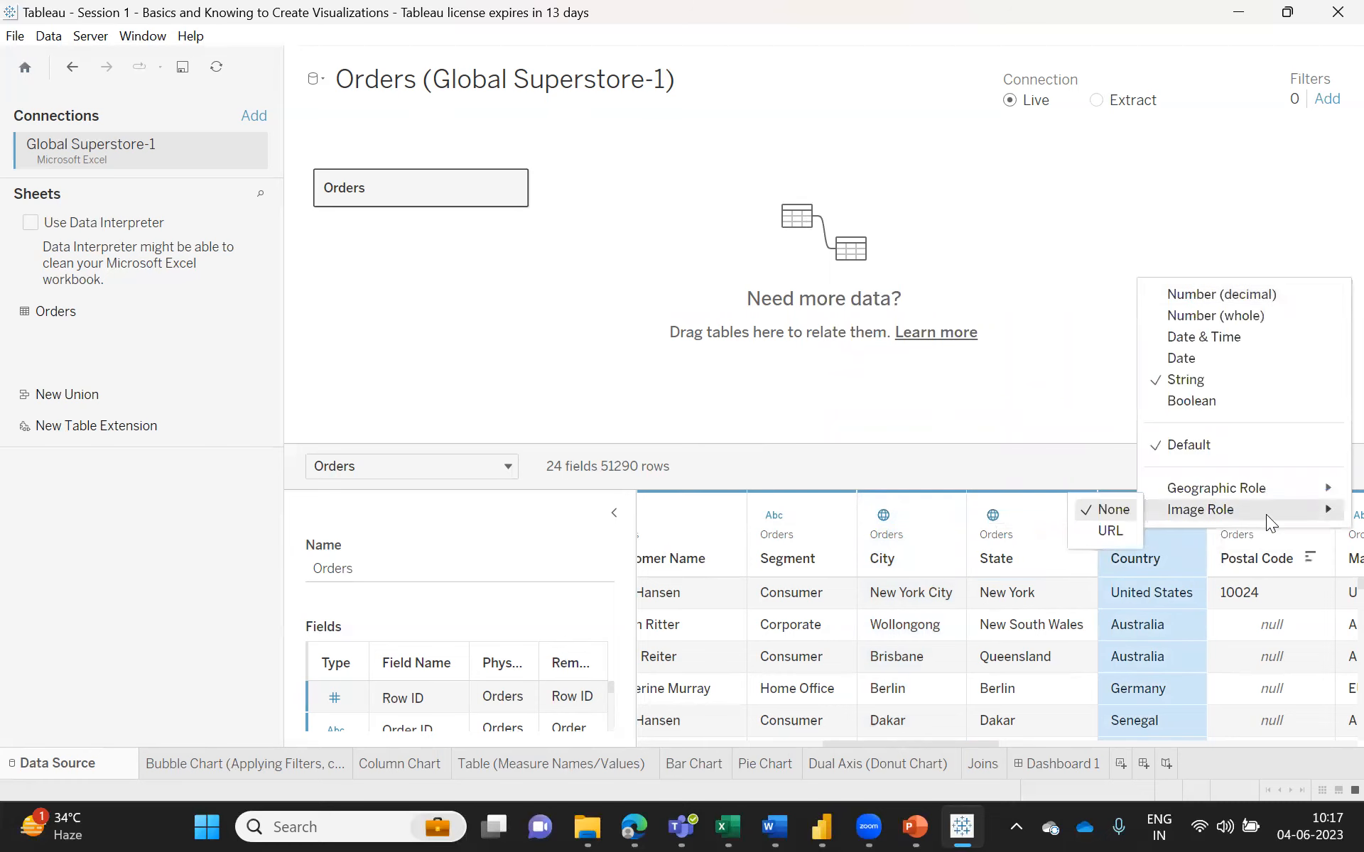
pyautogui.moveTo(1282, 490)
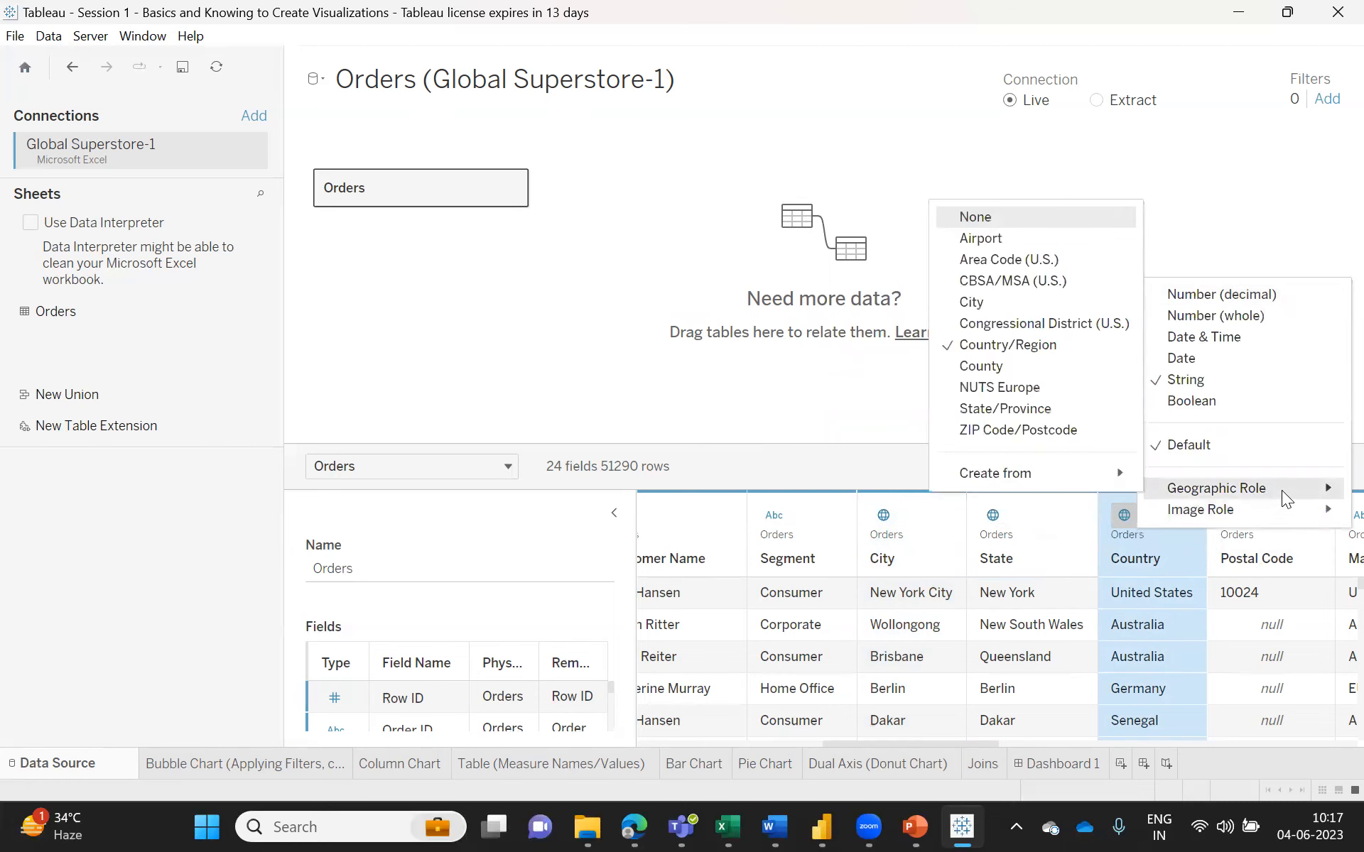
# - Examine the geographic role options for the Market field and leave its role as it is
pyautogui.click(975, 744)
pyautogui.moveTo(974, 745); pyautogui.dragTo(1072, 750)
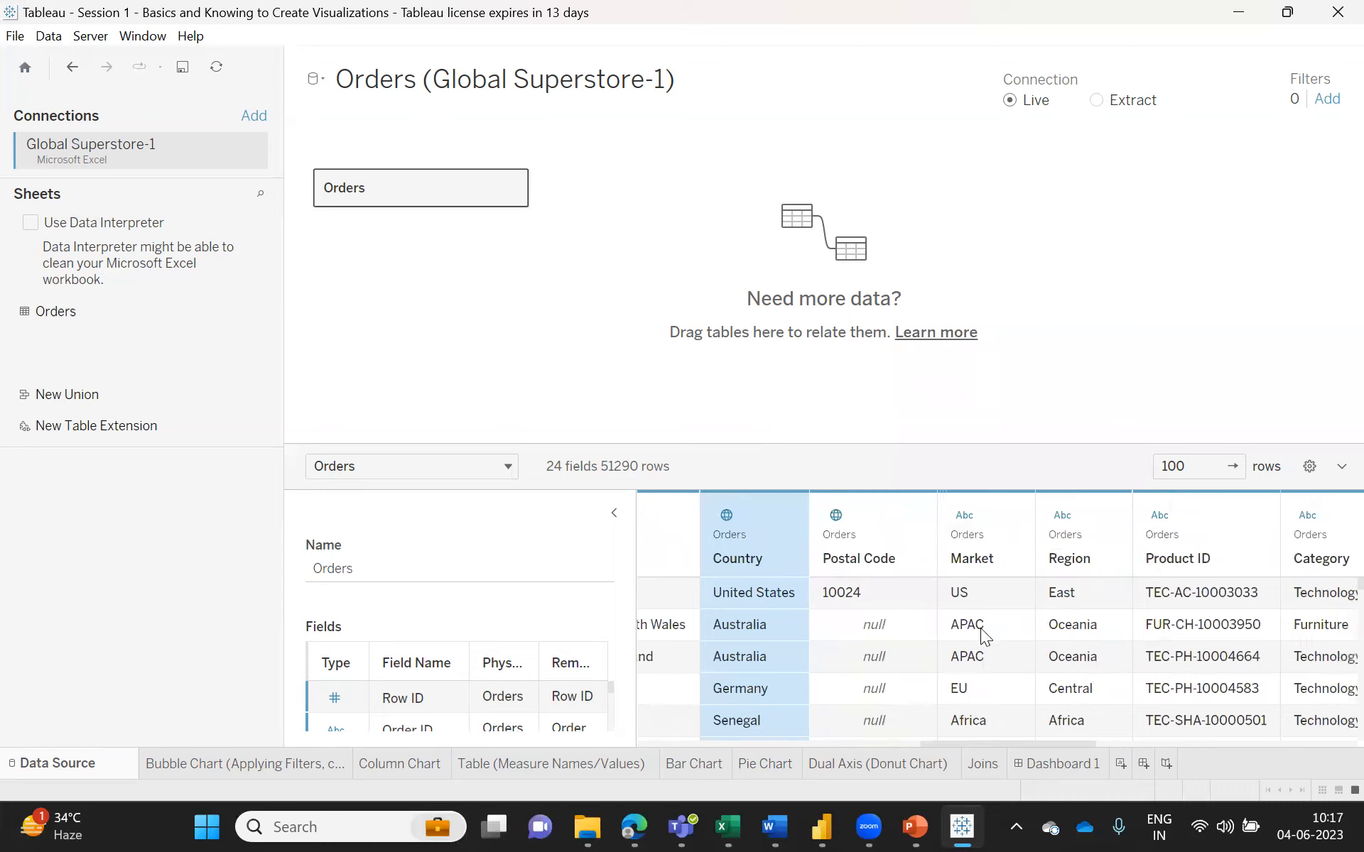
pyautogui.click(965, 511)
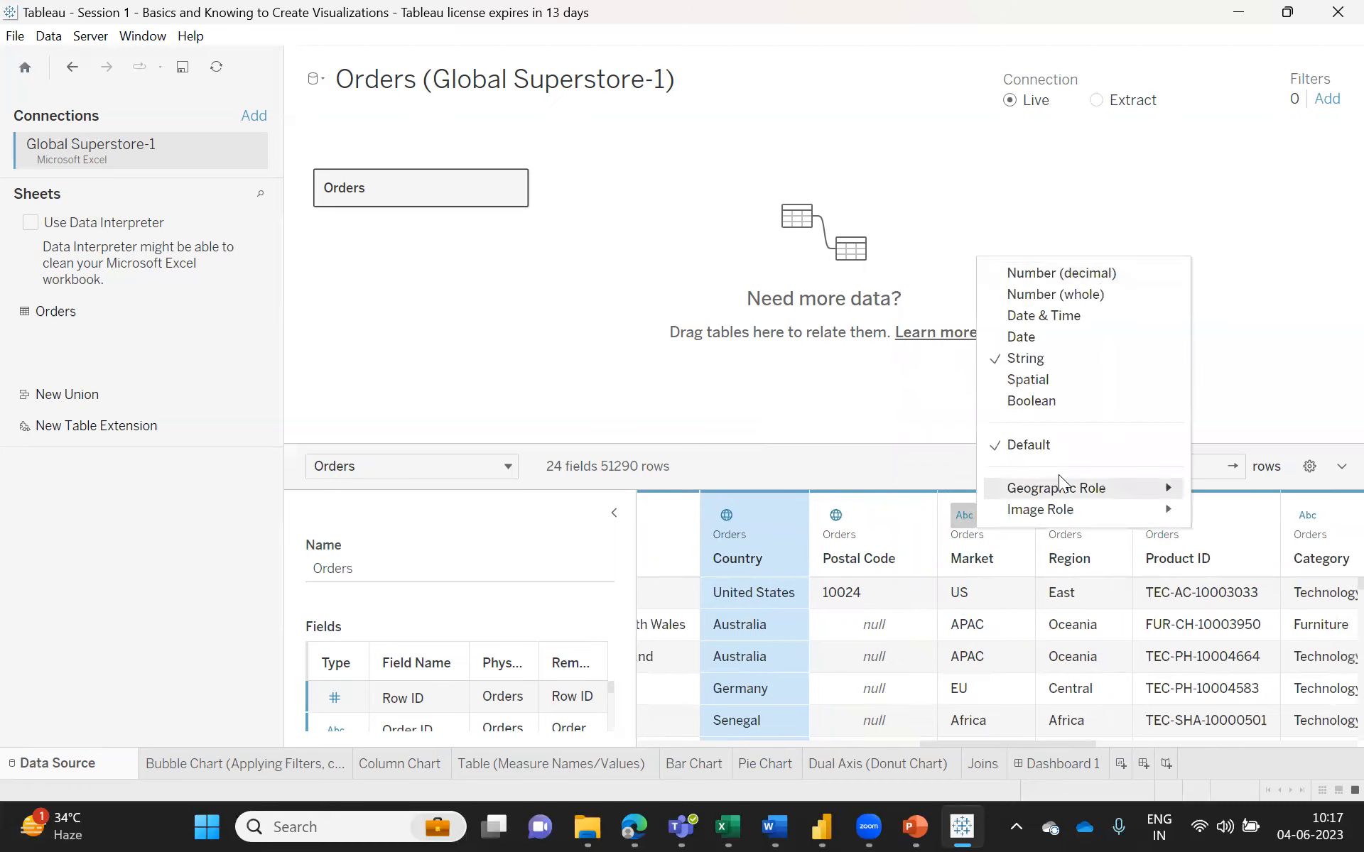
pyautogui.moveTo(1069, 491)
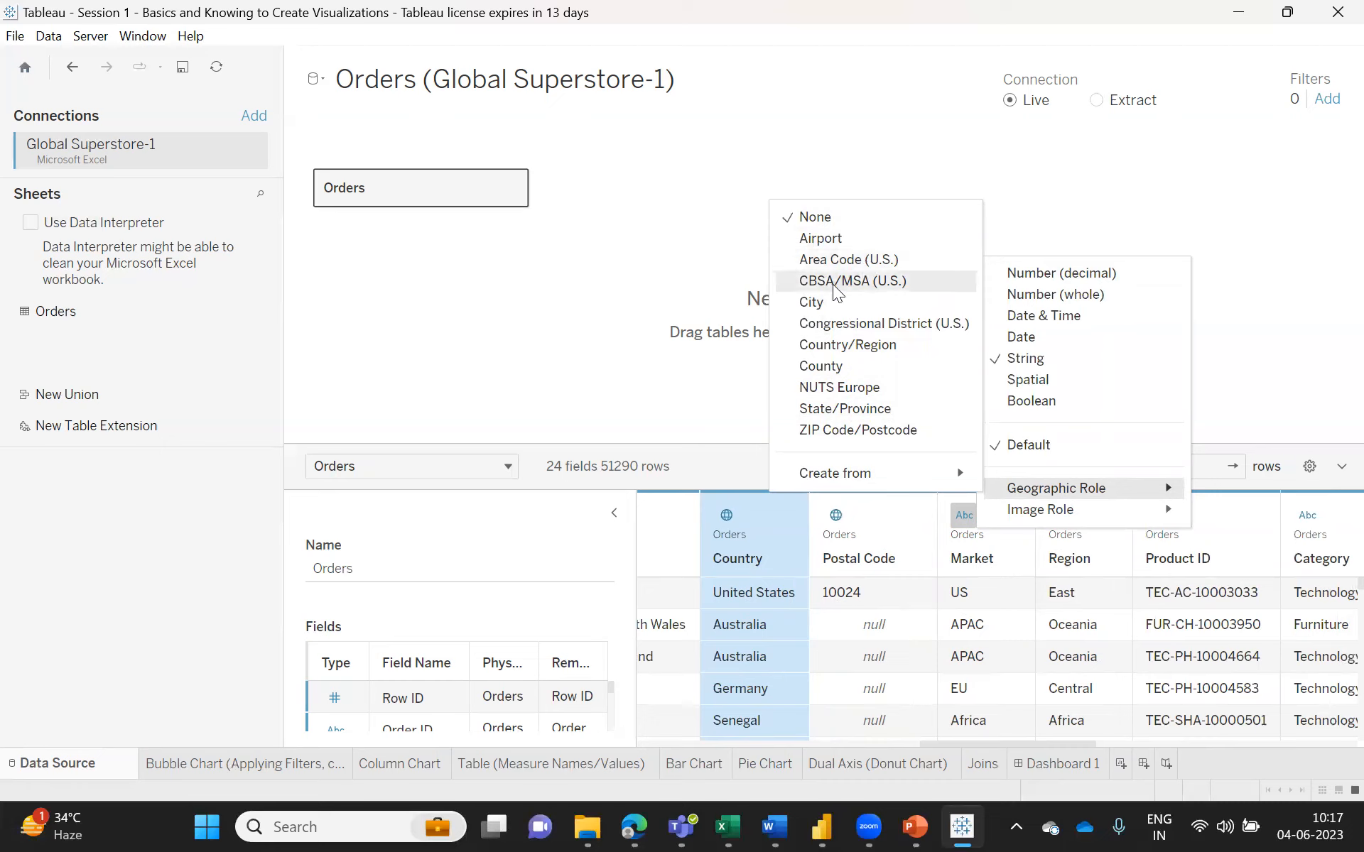
pyautogui.click(676, 402)
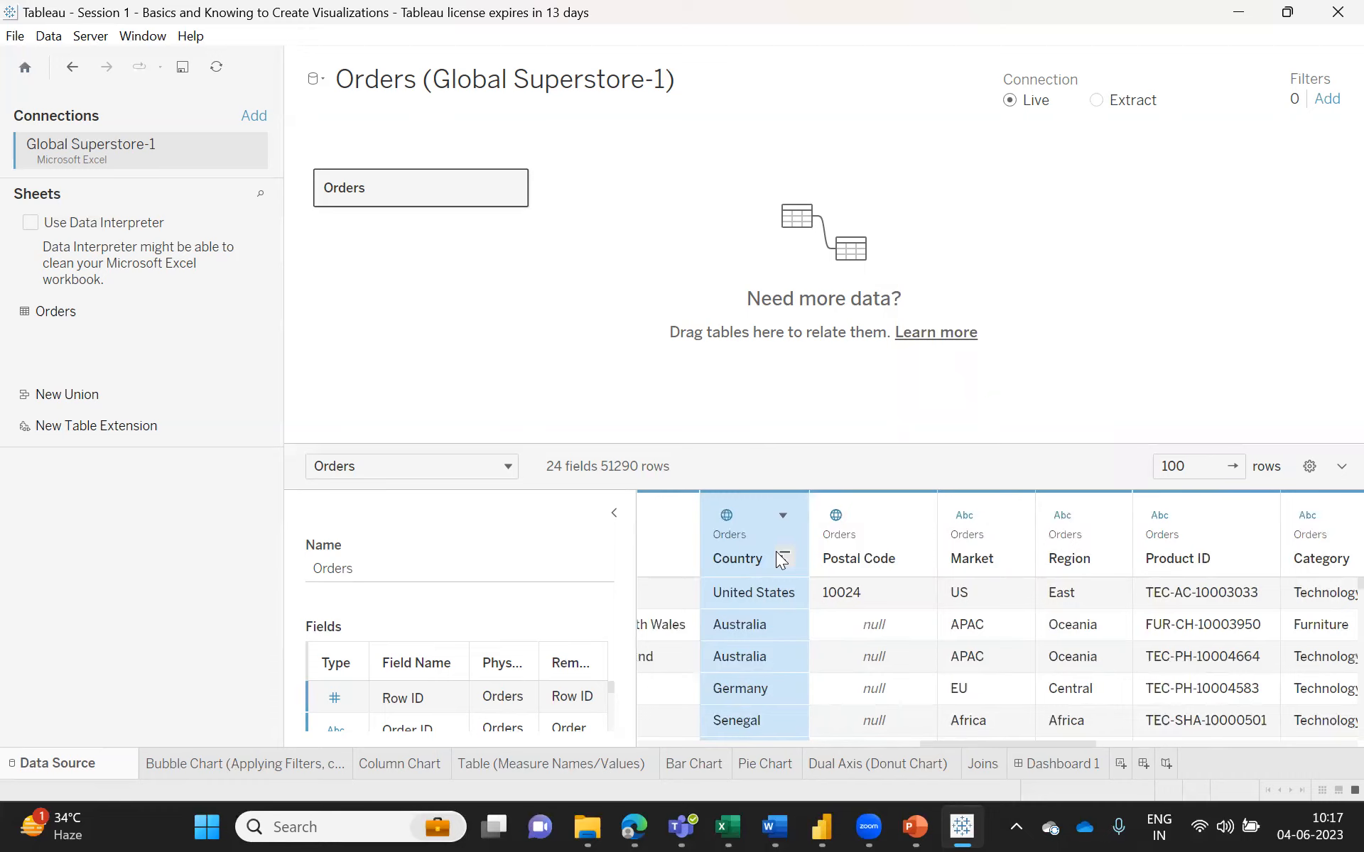
# - Examine the geographic role choices of the Country field, including the Create from option, and leave its role as it is
pyautogui.click(726, 516)
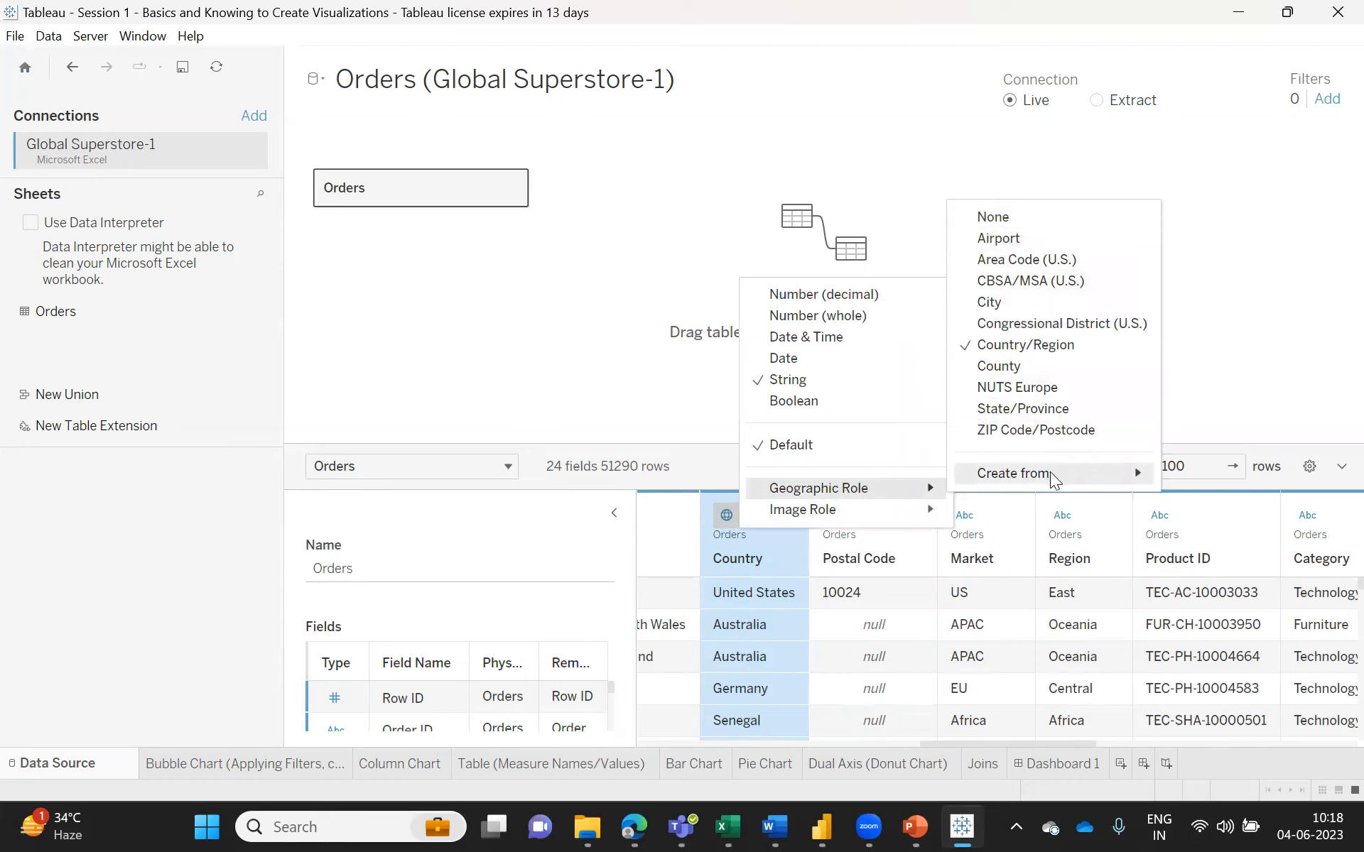
pyautogui.moveTo(1051, 472)
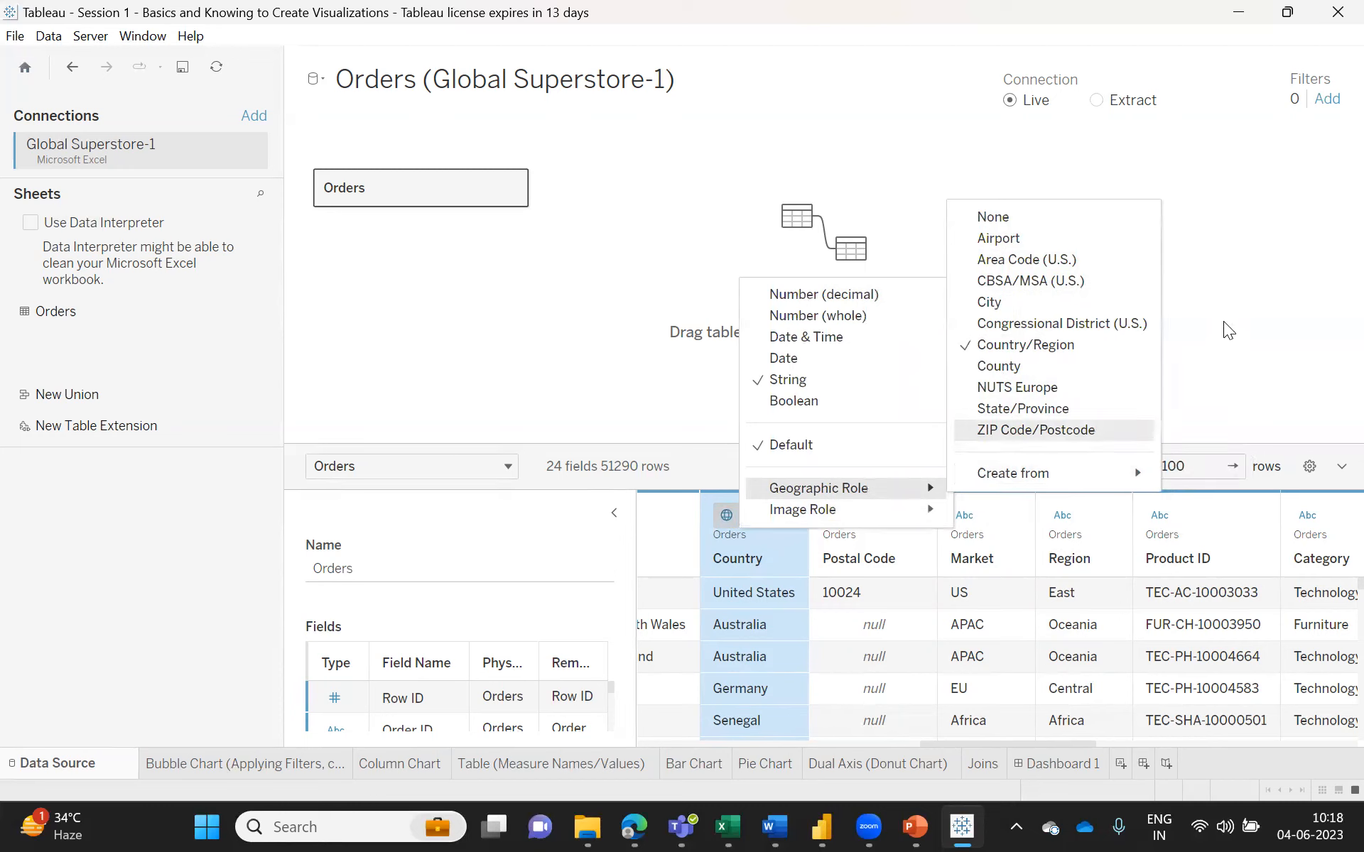
pyautogui.click(1051, 430)
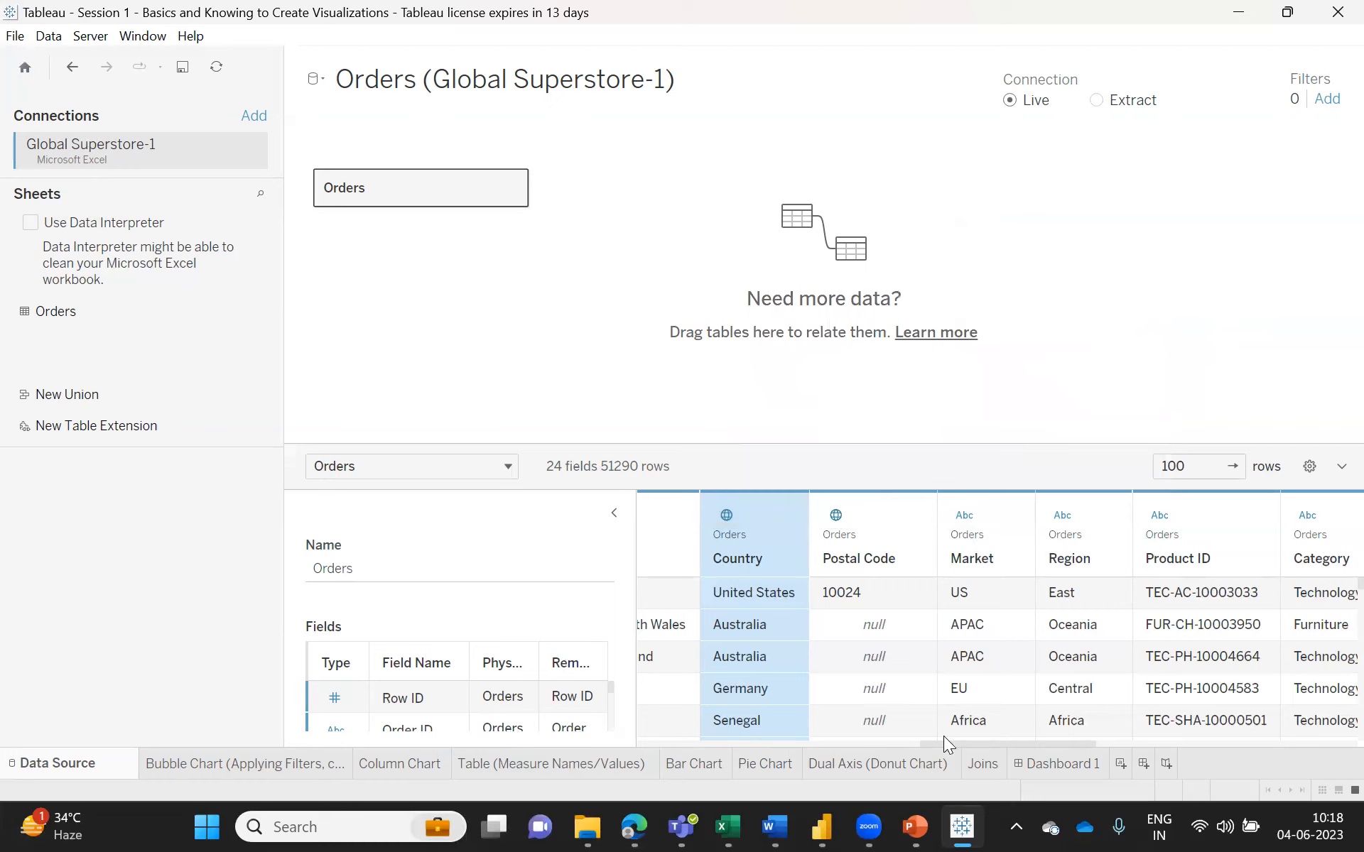
# - Look through the remaining Orders fields up to Order Priority and sort the preview by Row ID in ascending order
pyautogui.moveTo(968, 743); pyautogui.dragTo(1172, 755)
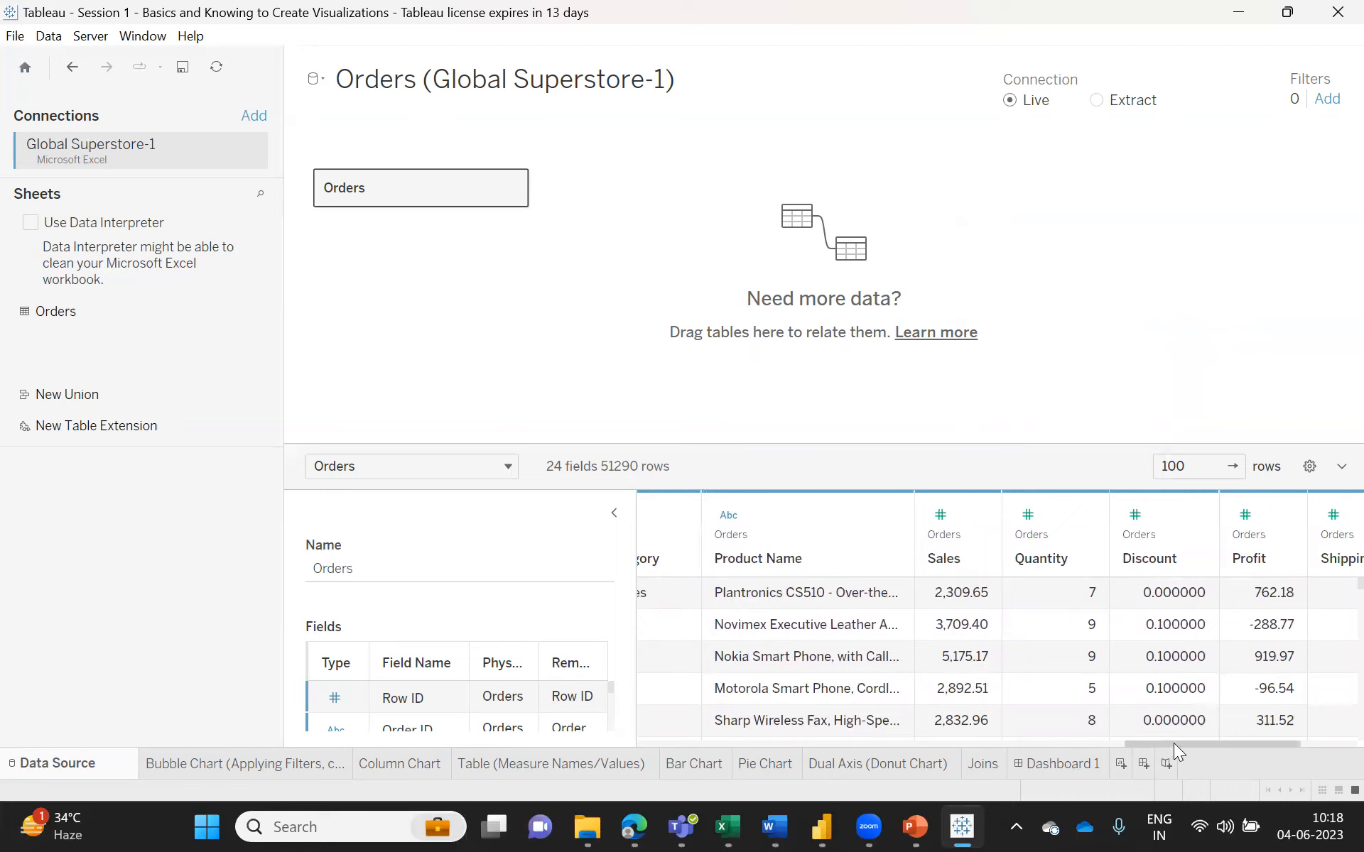
pyautogui.moveTo(1173, 743); pyautogui.dragTo(1256, 743)
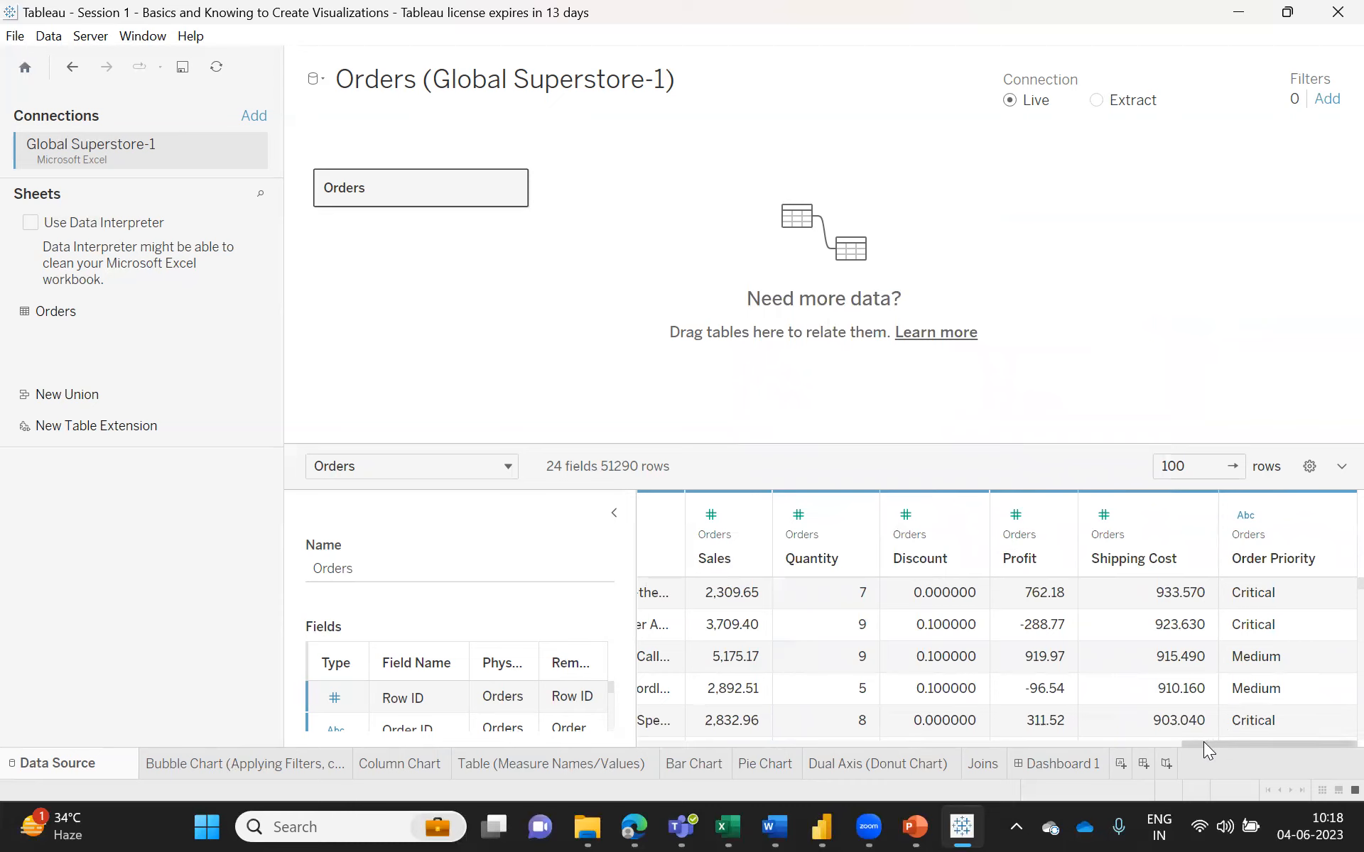
pyautogui.moveTo(1215, 741); pyautogui.dragTo(647, 705)
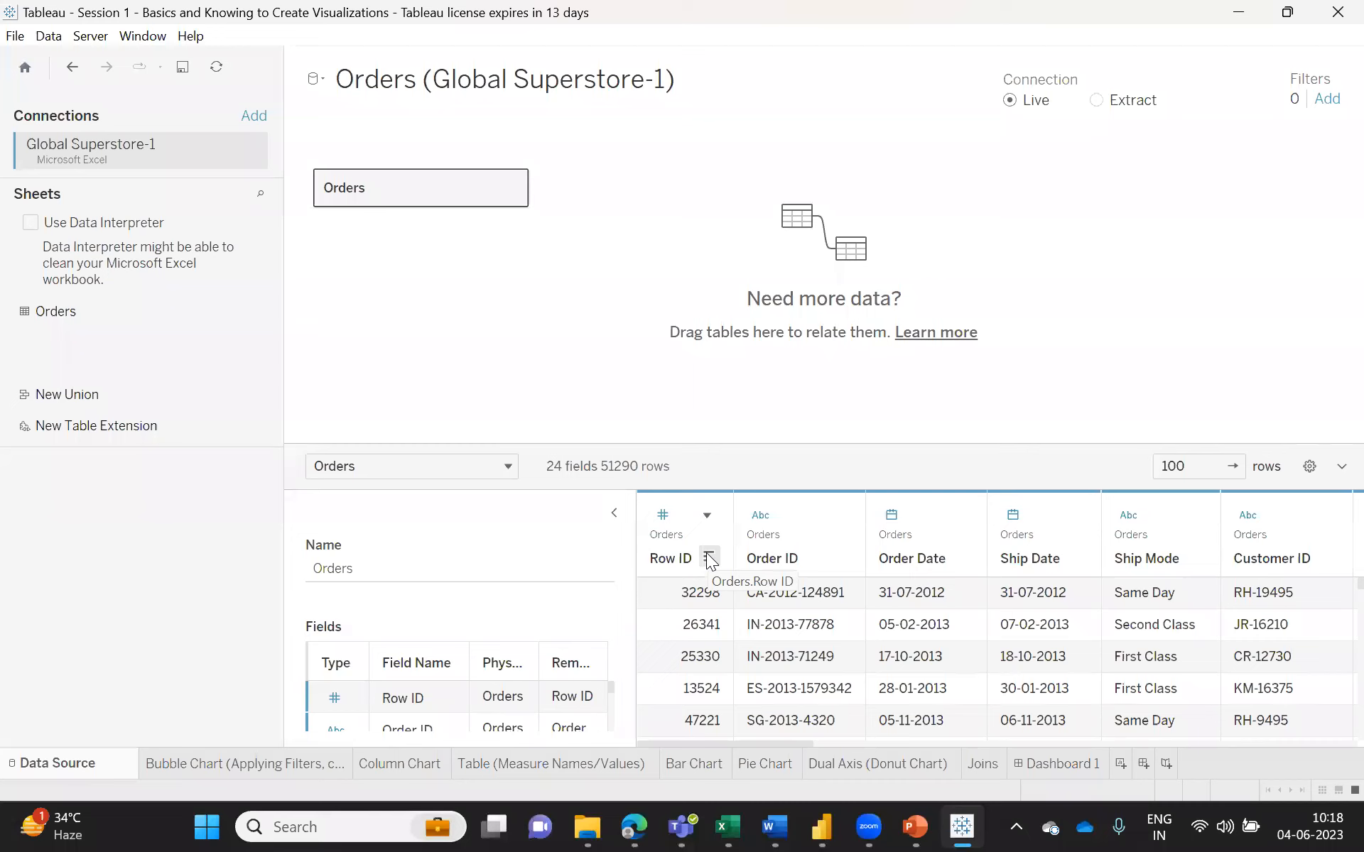
pyautogui.click(710, 560)
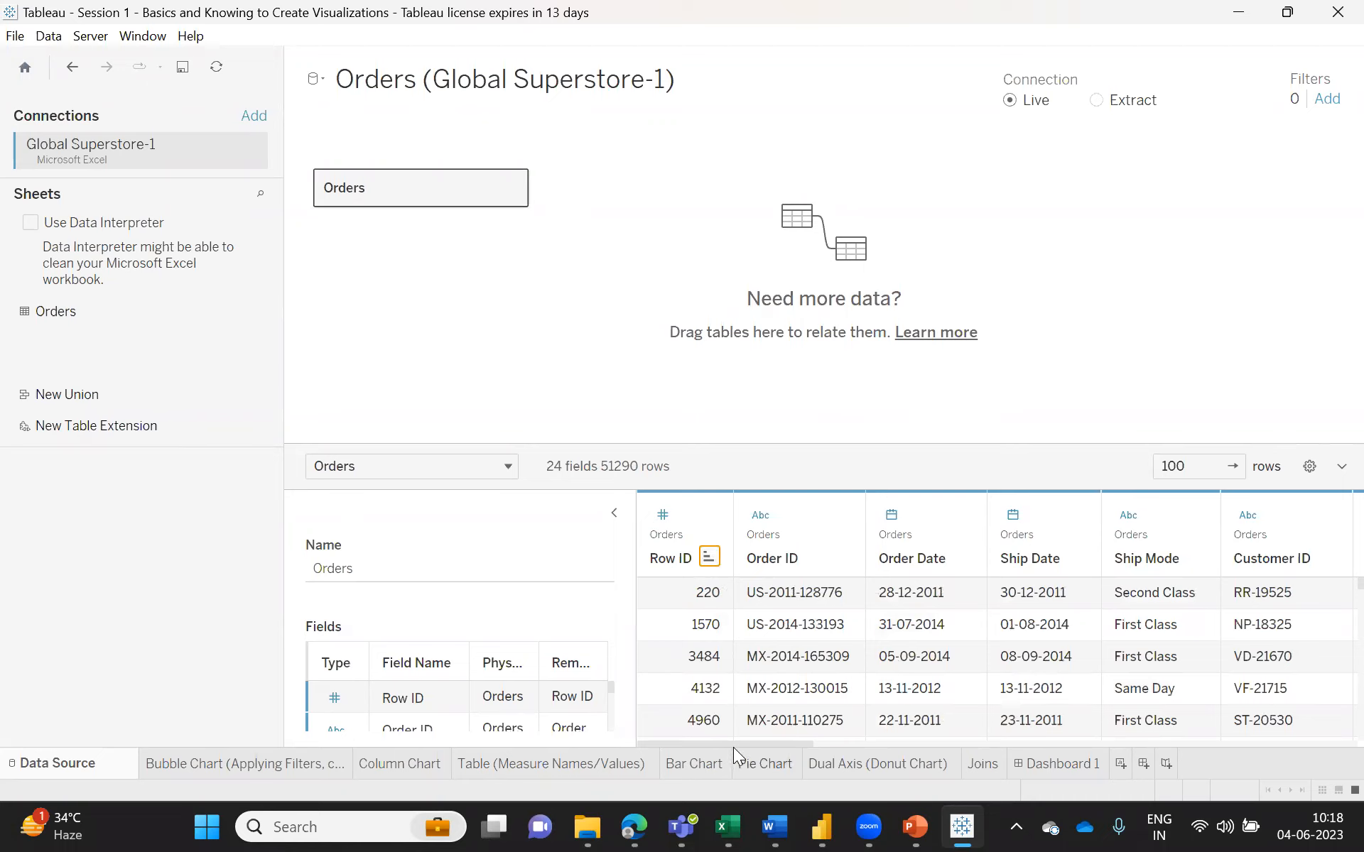
pyautogui.moveTo(734, 742); pyautogui.dragTo(678, 756)
# - Open the Row ID and Order ID field names for renaming in the preview and cancel without entering new names
pyautogui.click(669, 557)
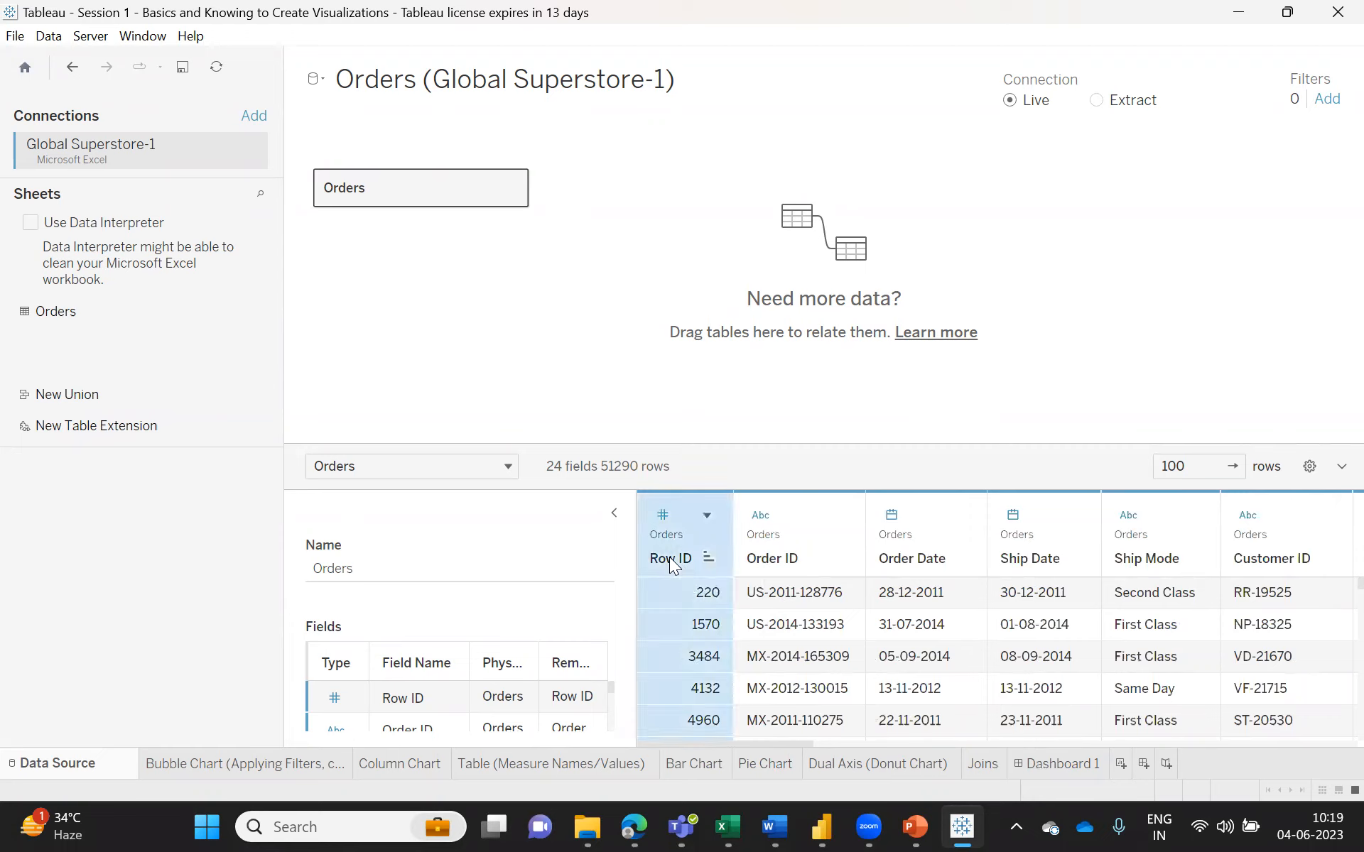
pyautogui.click(671, 557)
pyautogui.click(768, 561)
pyautogui.click(770, 561)
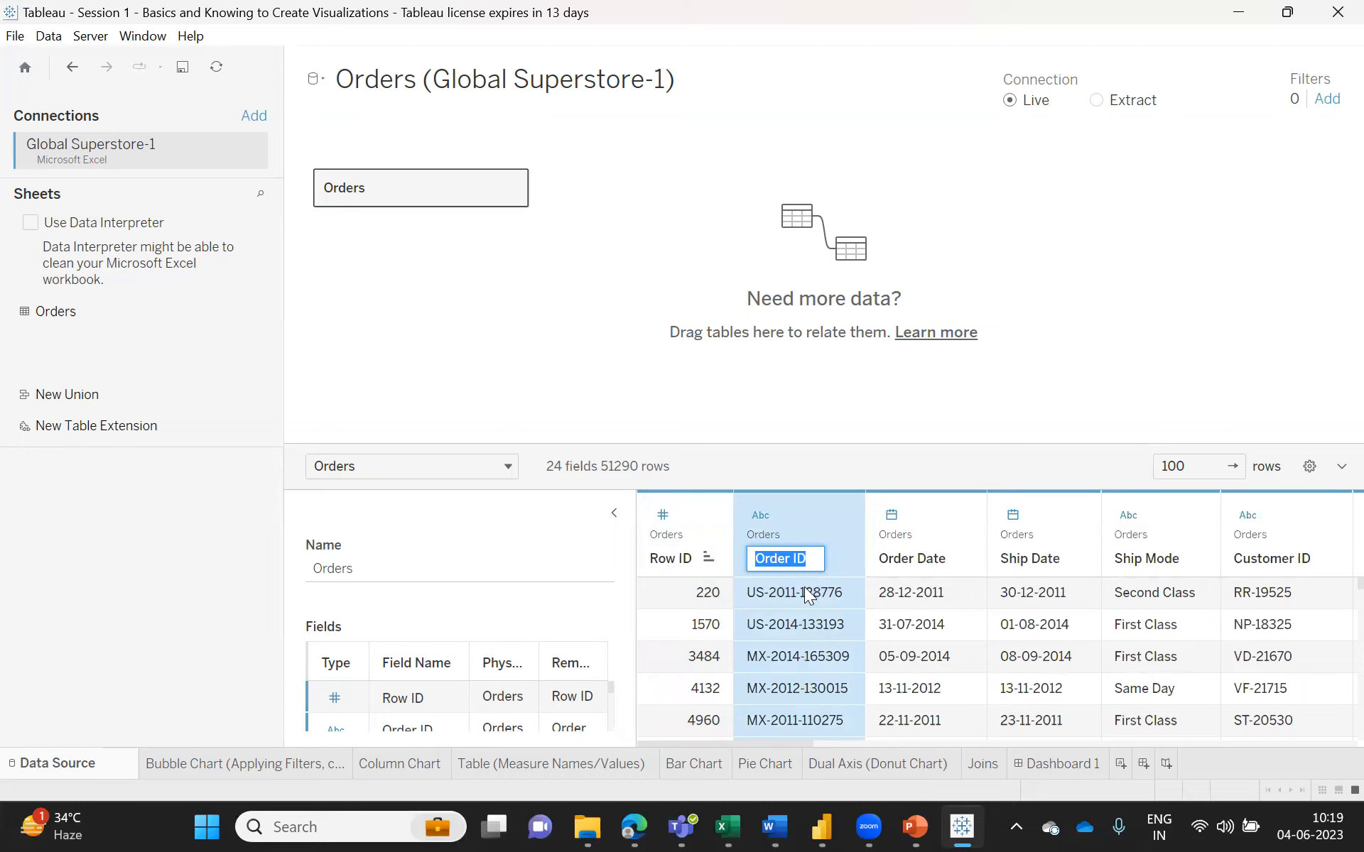
pyautogui.click(789, 506)
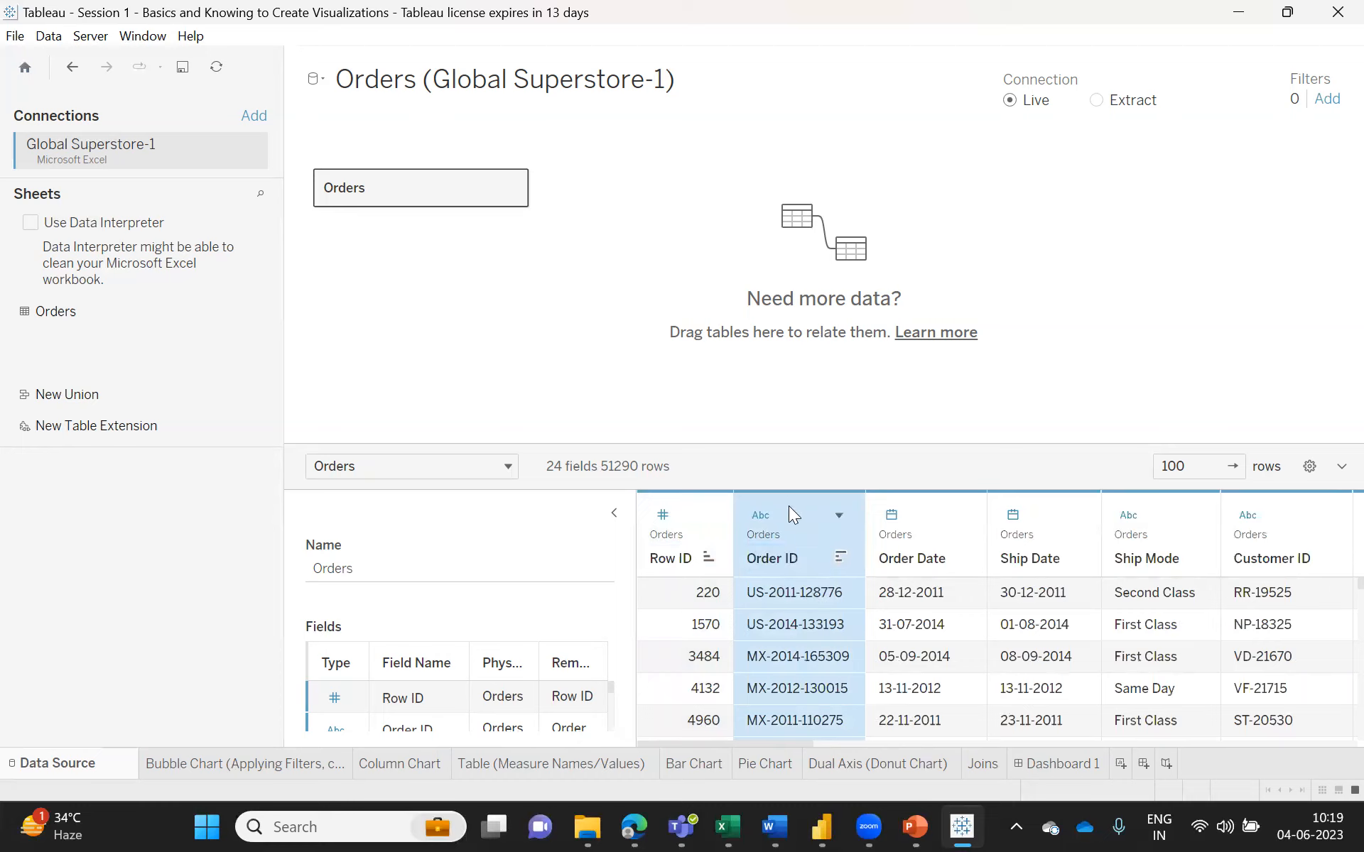
# - Split the Order ID field with the automatic Split command and bring its split columns into view
pyautogui.click(839, 518)
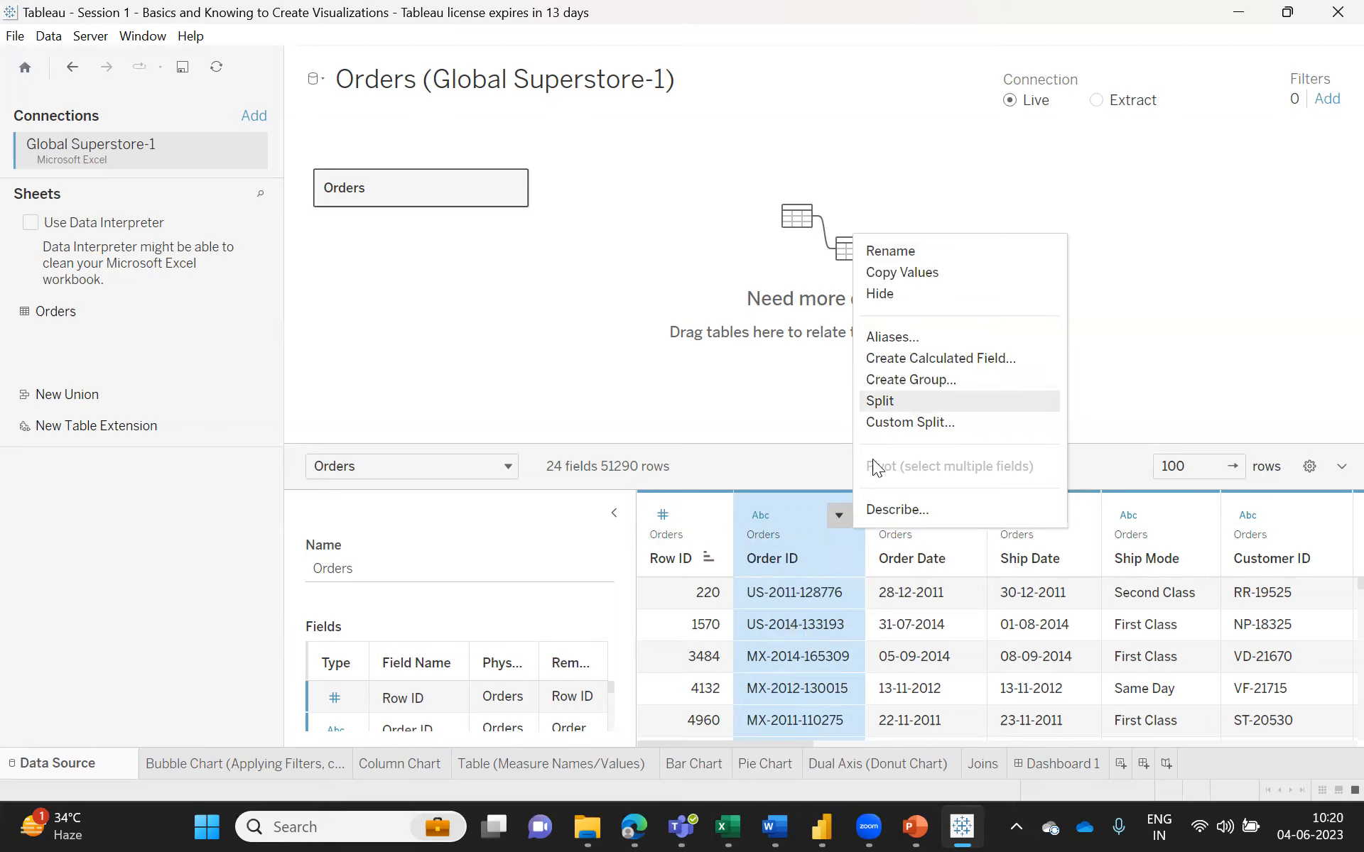
pyautogui.click(806, 514)
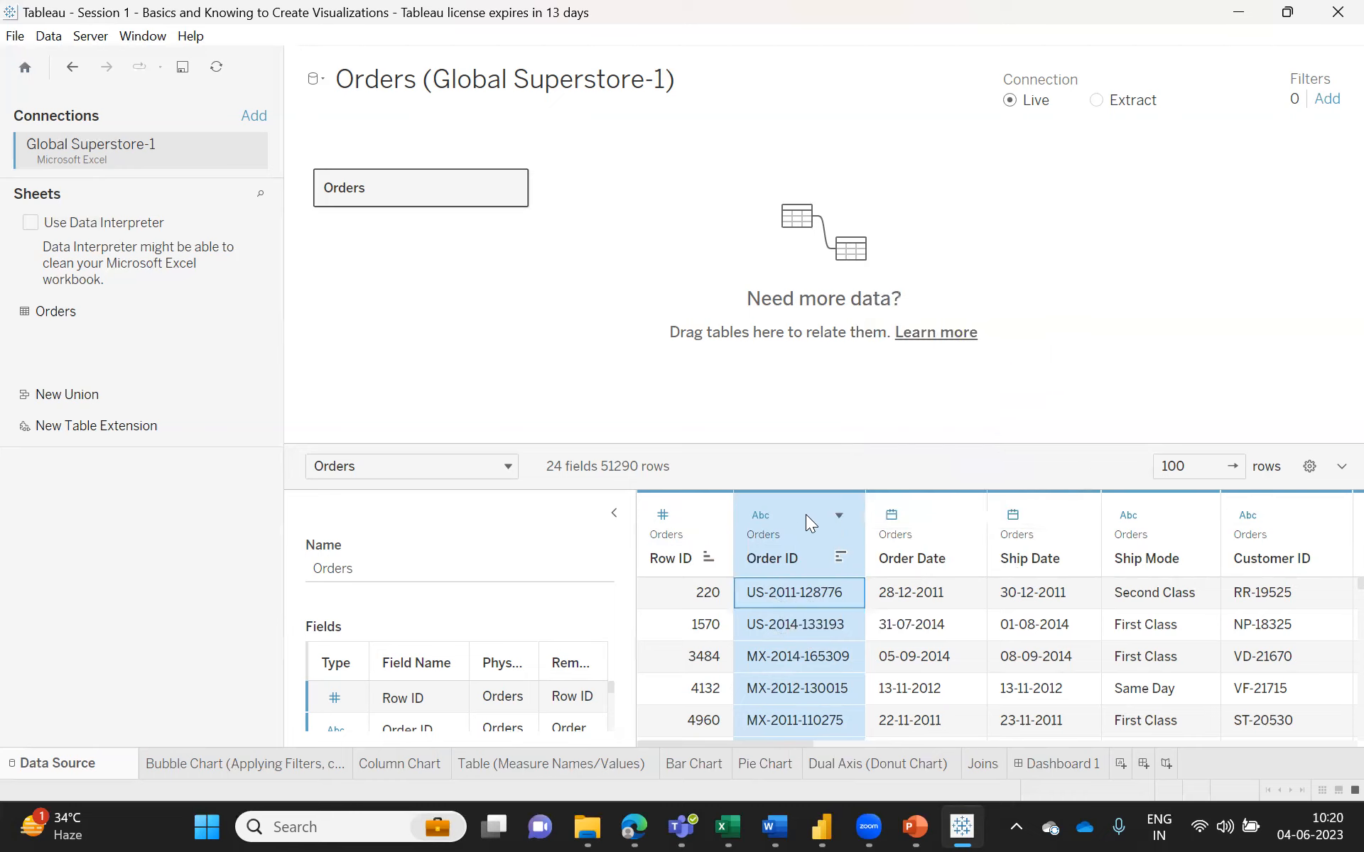
pyautogui.click(841, 514)
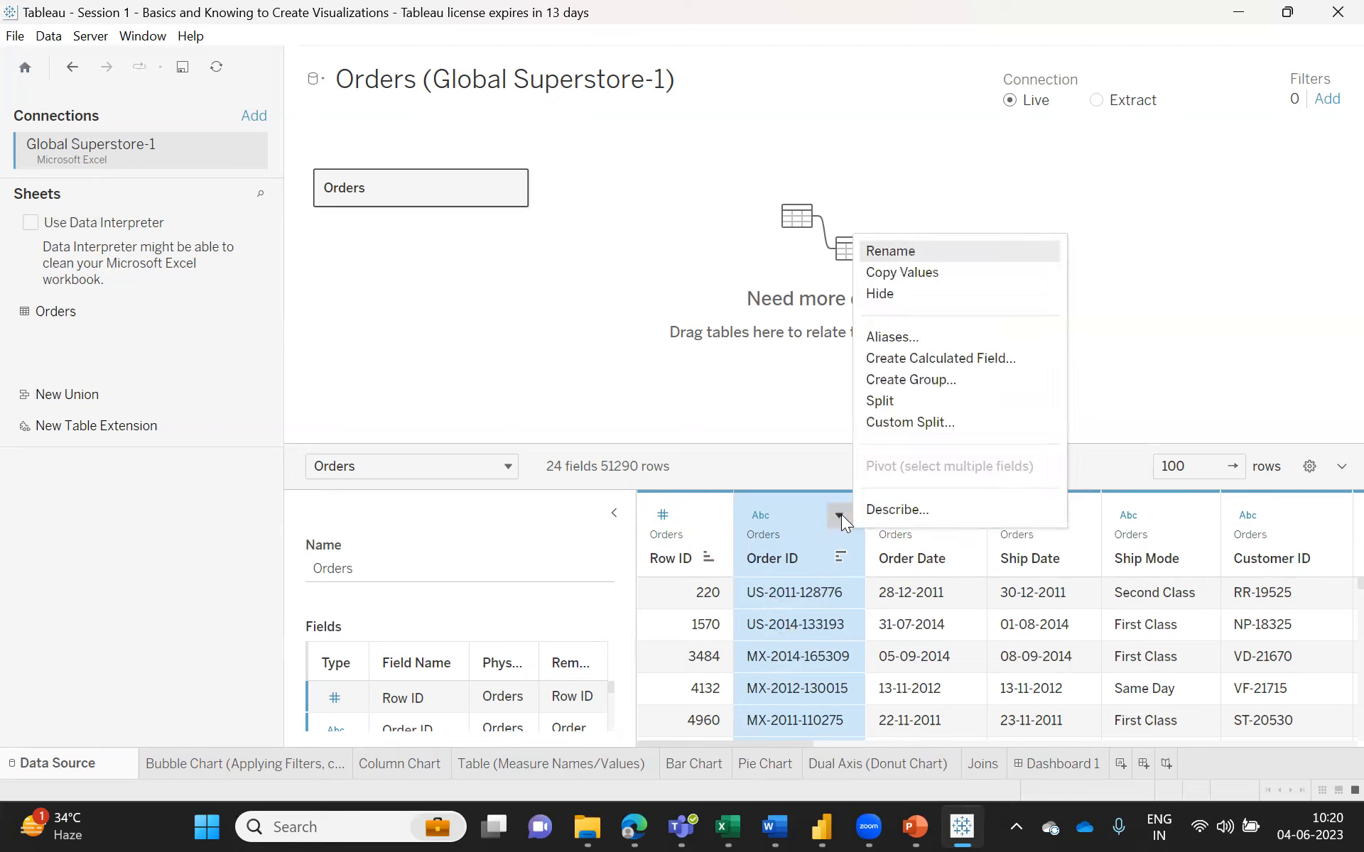
pyautogui.click(891, 404)
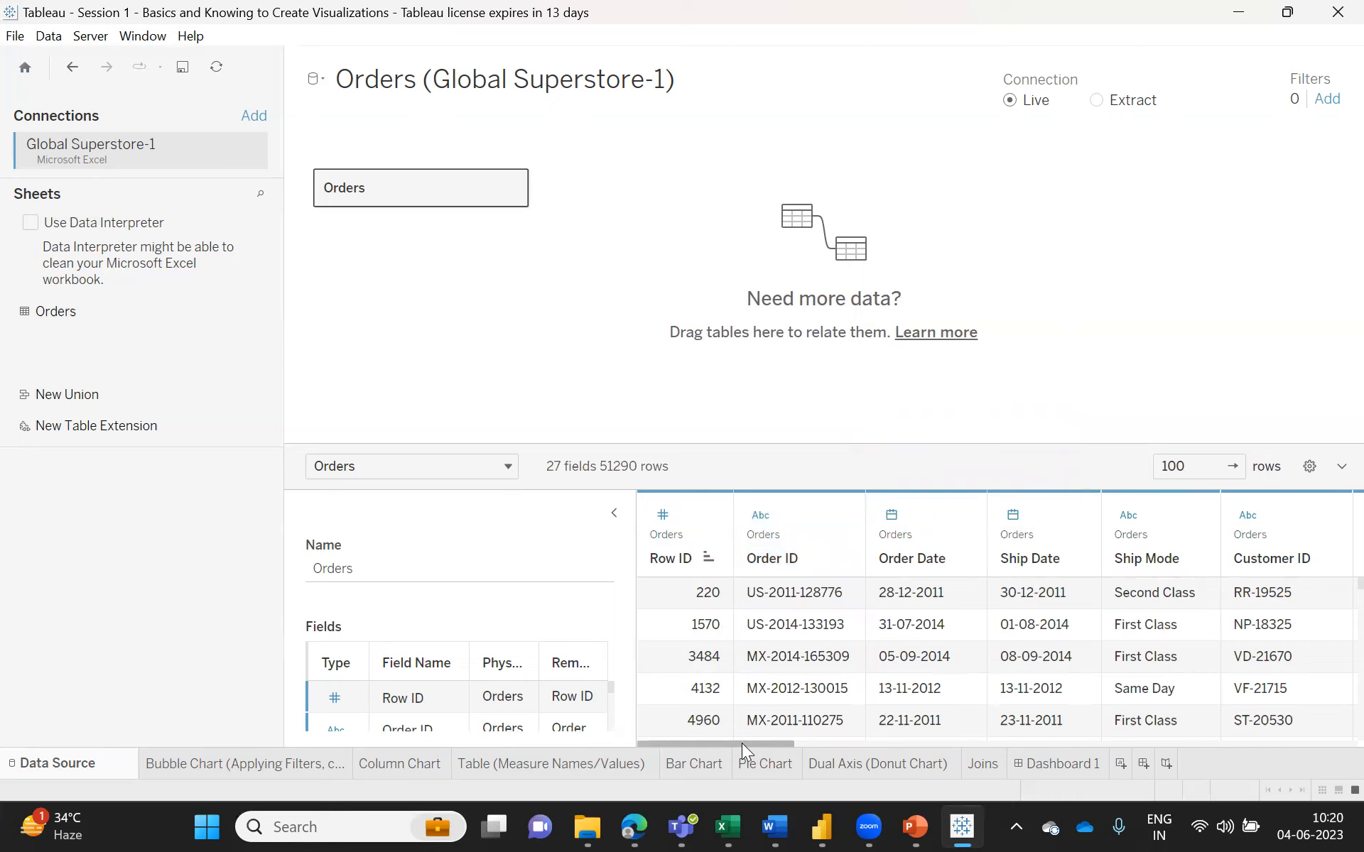
pyautogui.moveTo(741, 743); pyautogui.dragTo(1330, 764)
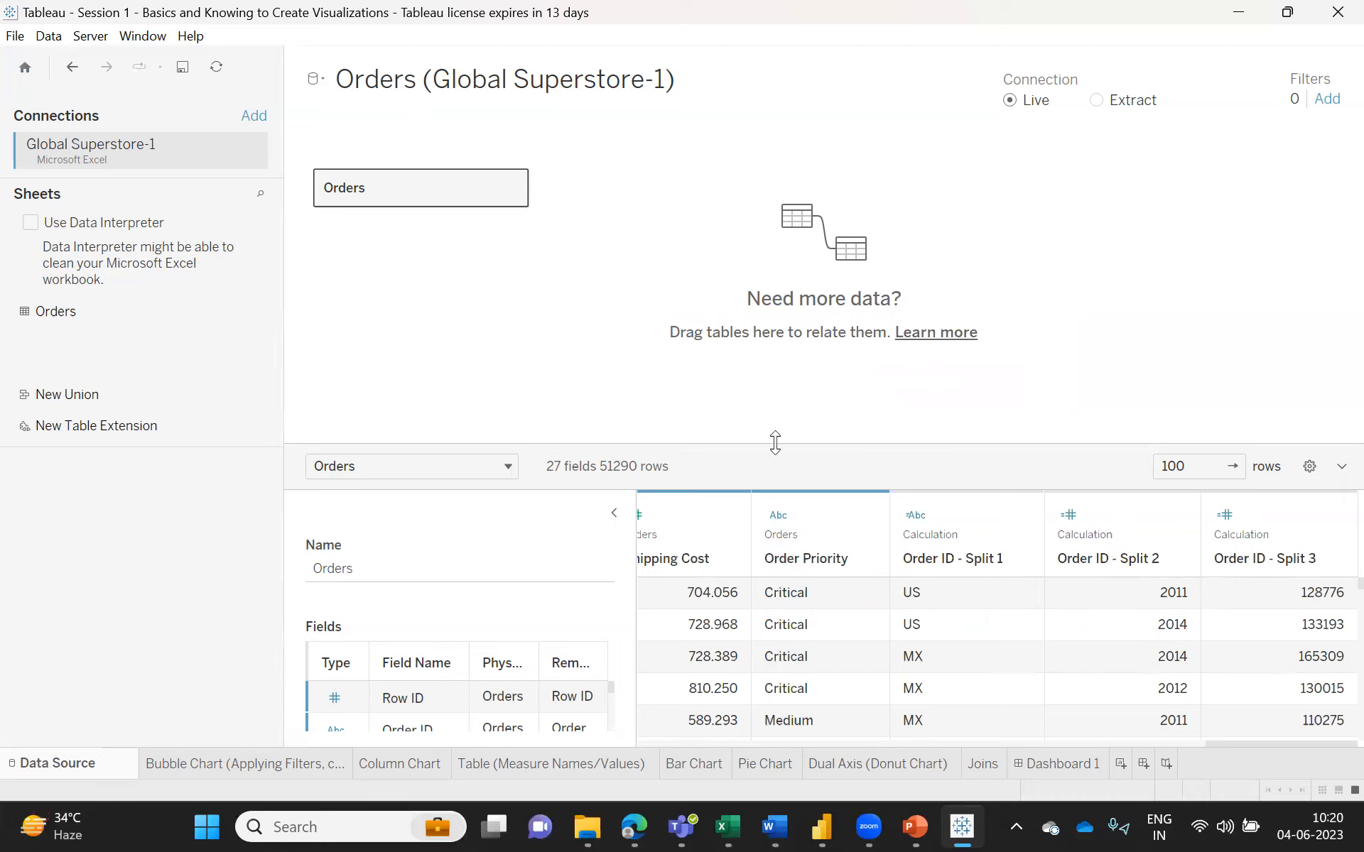
# - Undo the automatic split of the Order ID field and return to the first columns of the preview
pyautogui.click(72, 64)
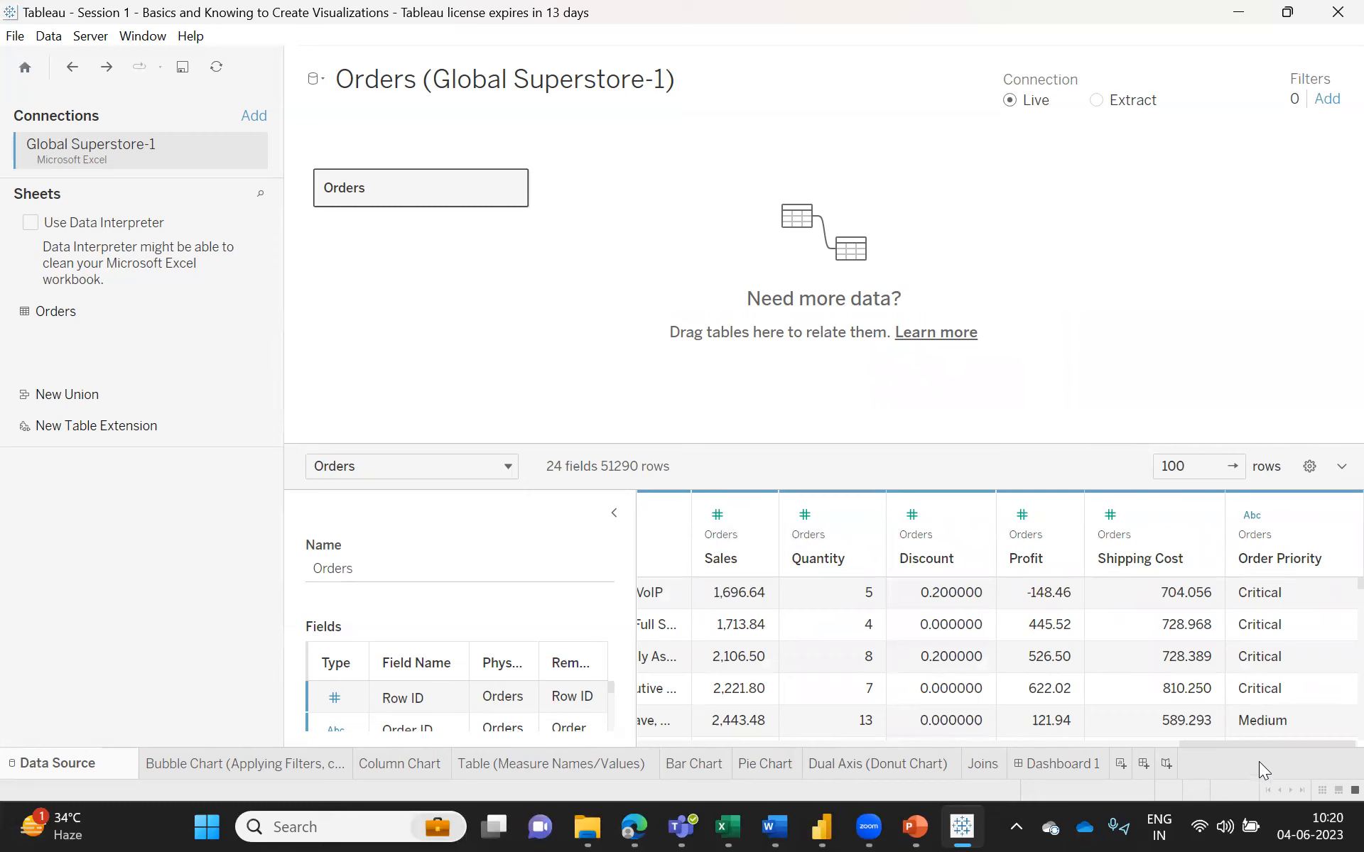
pyautogui.moveTo(1265, 743); pyautogui.dragTo(1208, 744)
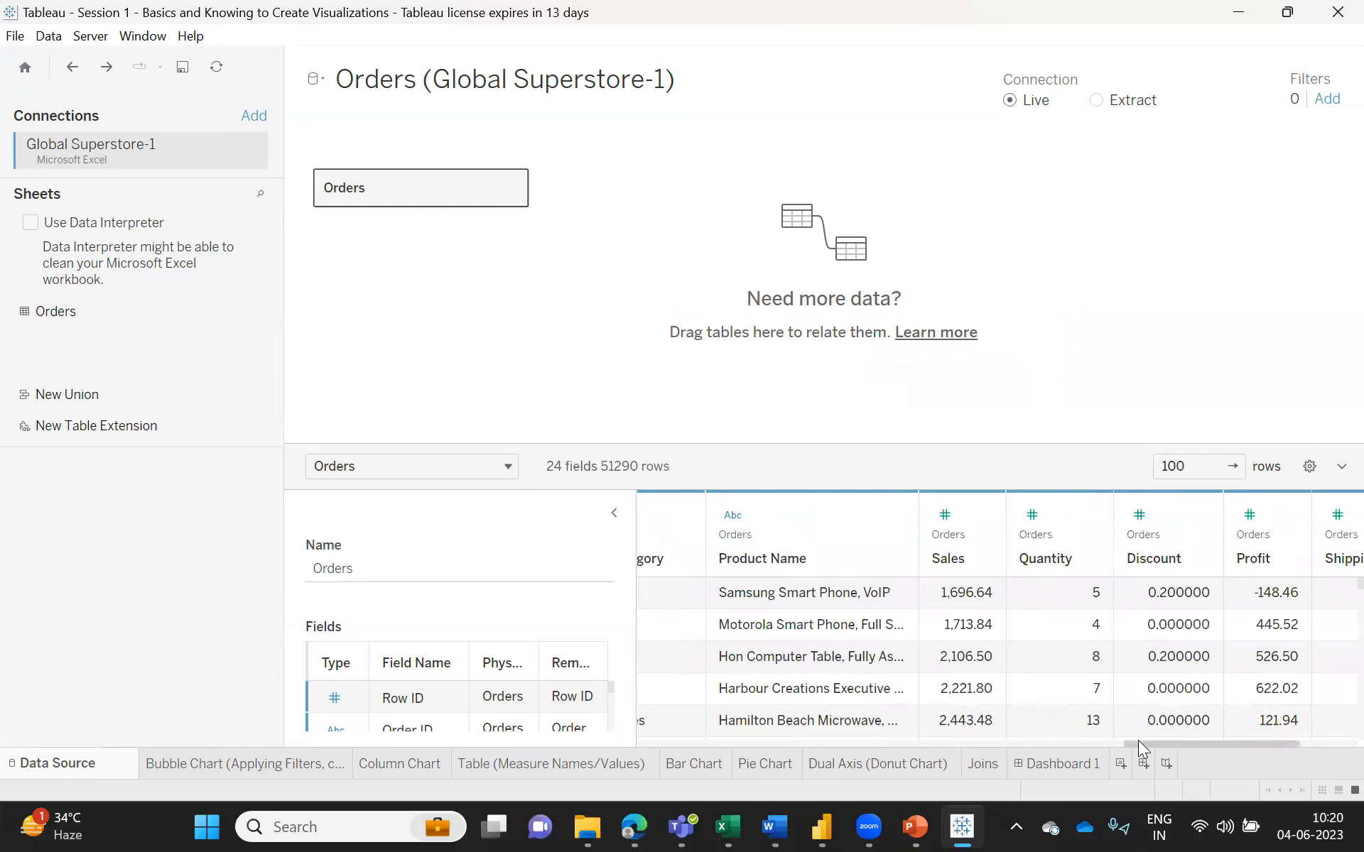
pyautogui.moveTo(1138, 740); pyautogui.dragTo(687, 715)
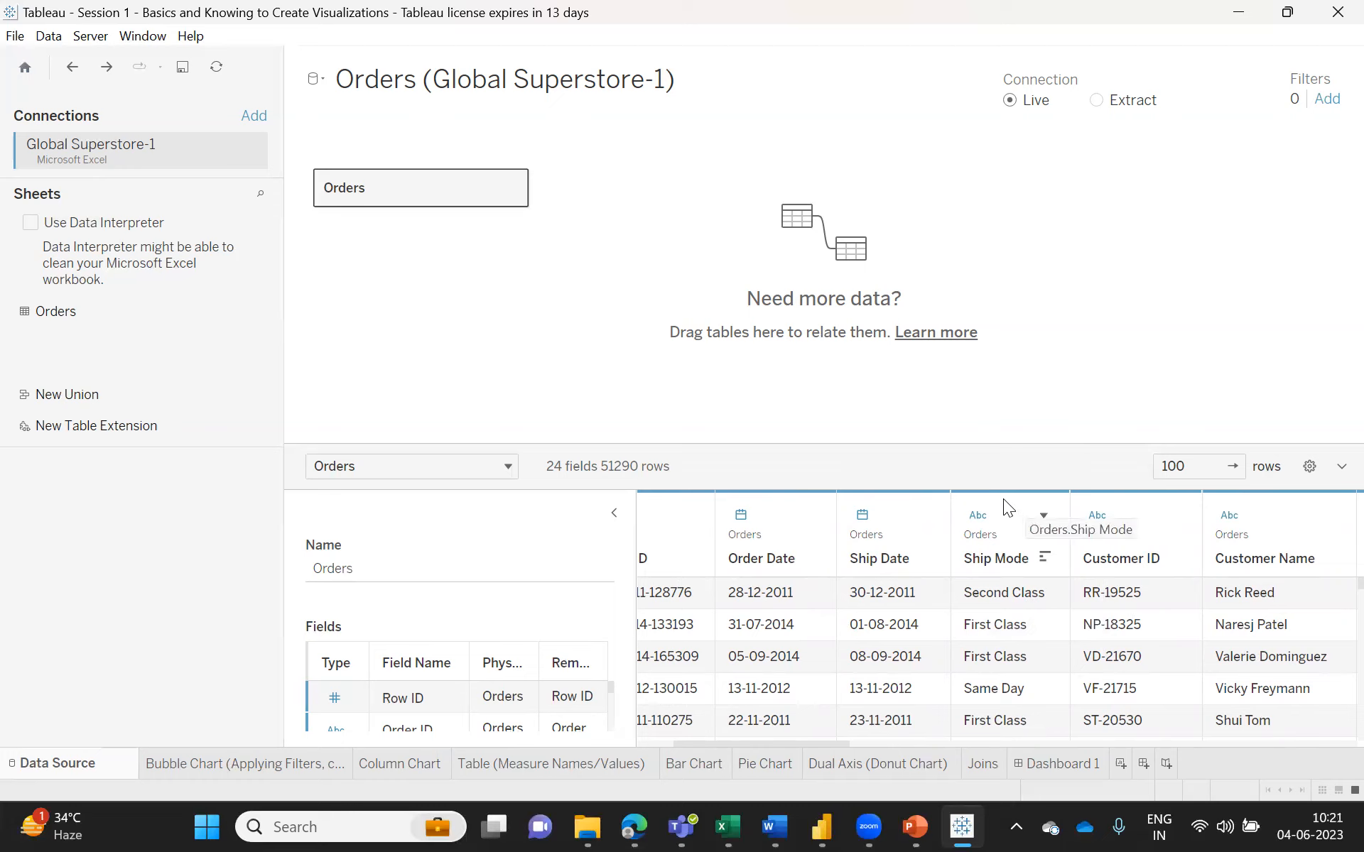
# - Apply a Custom Split to the Ship Mode field with a space as separator, splitting off All columns, and view the new columns
pyautogui.click(1007, 519)
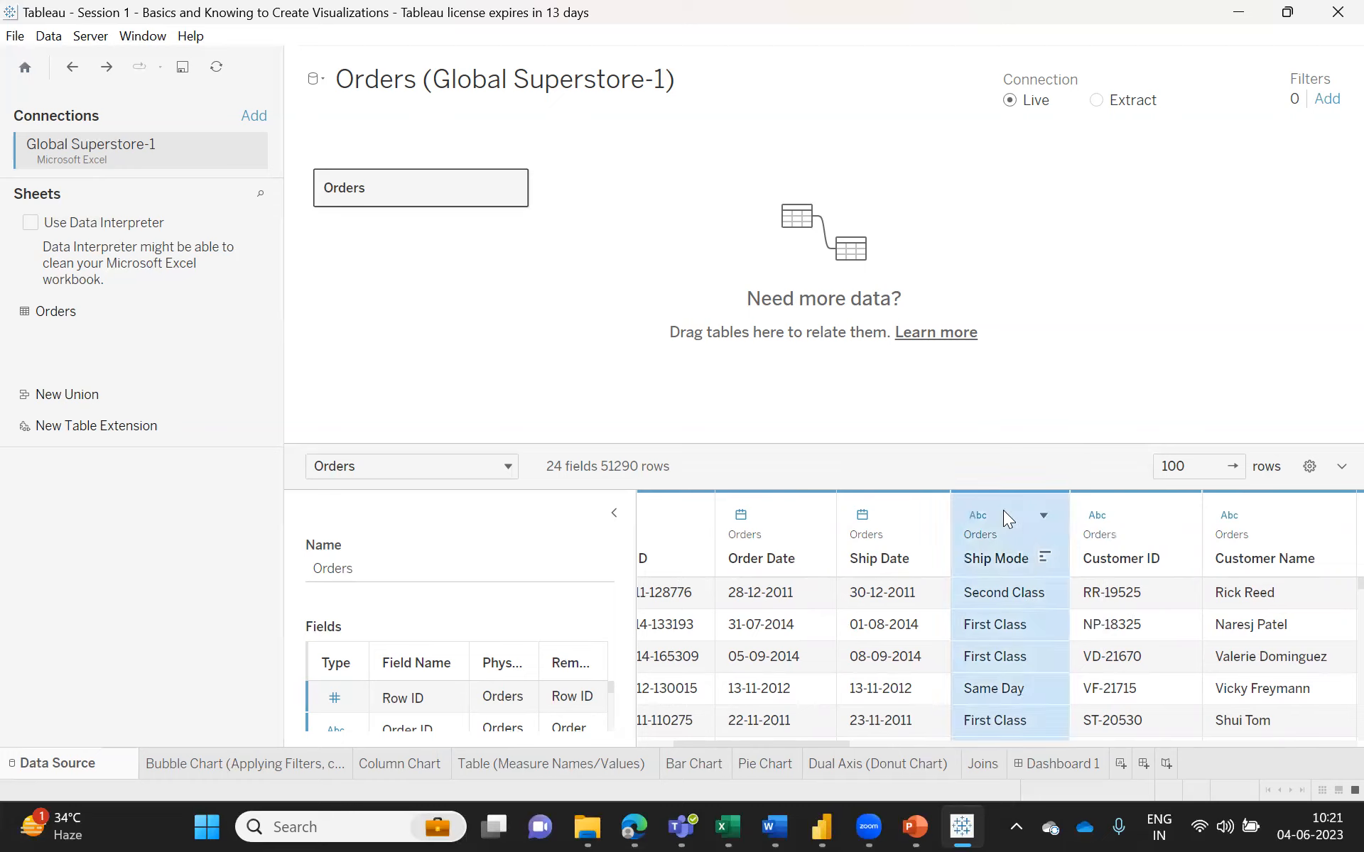
pyautogui.click(1042, 517)
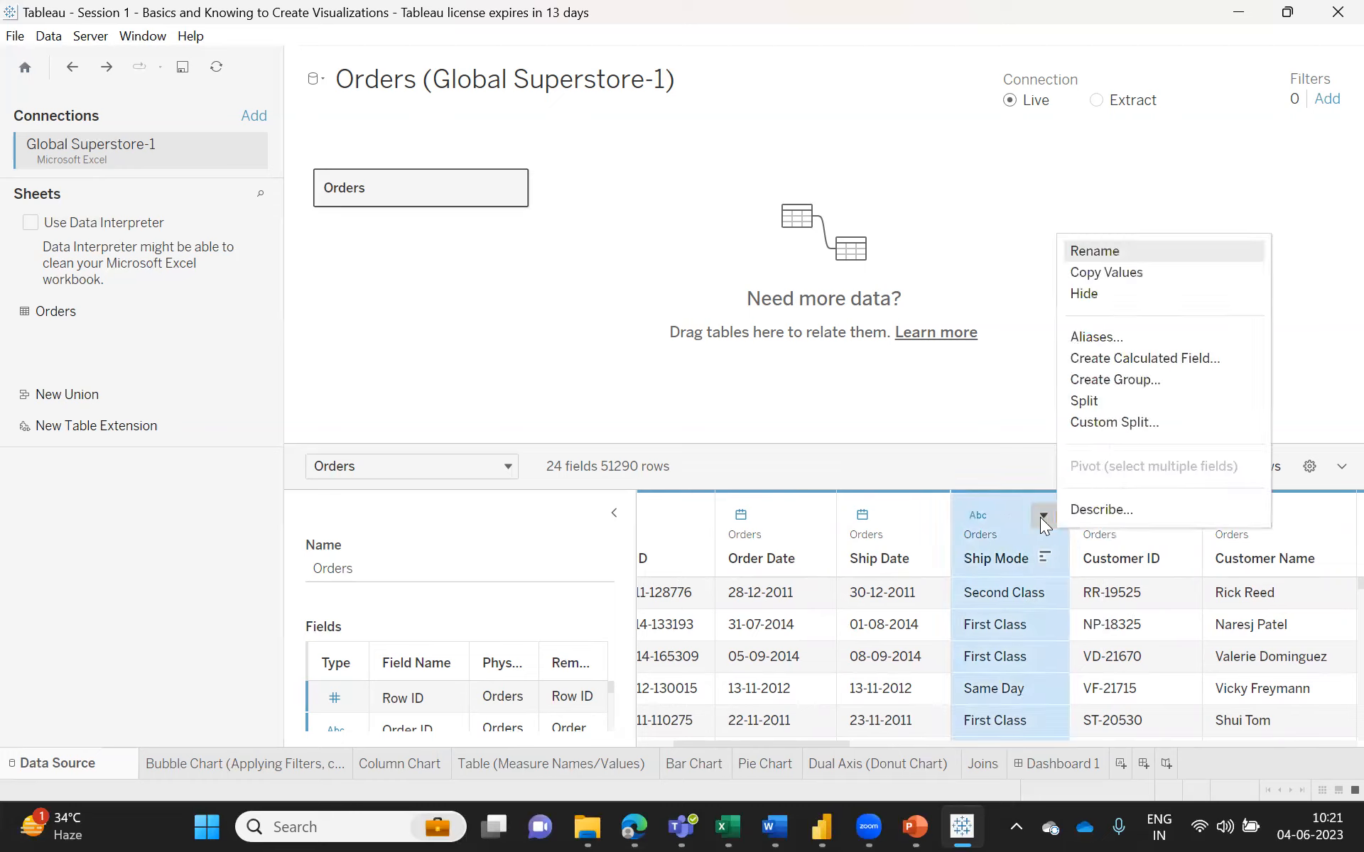
pyautogui.click(1102, 424)
pyautogui.click(661, 402)
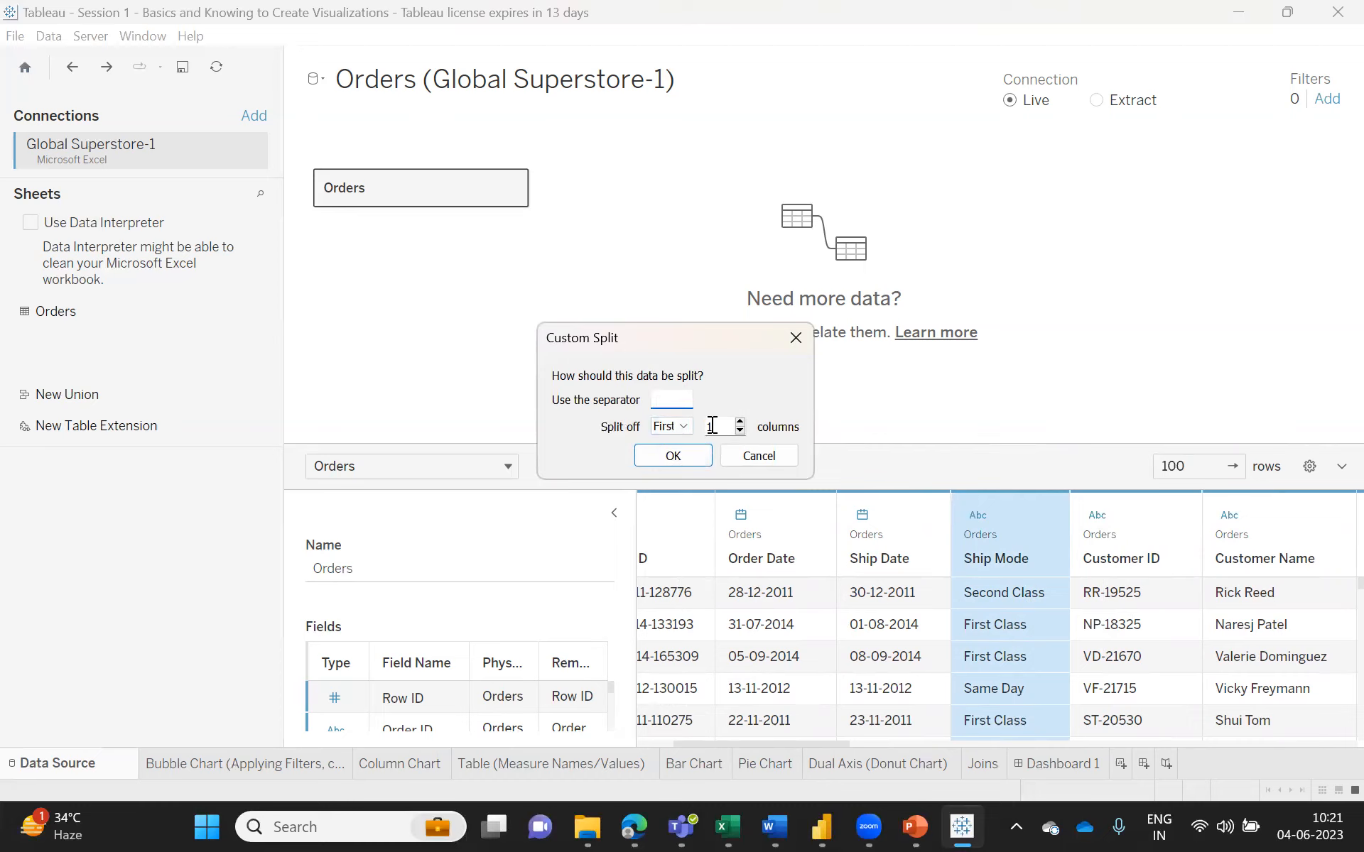
pyautogui.click(684, 427)
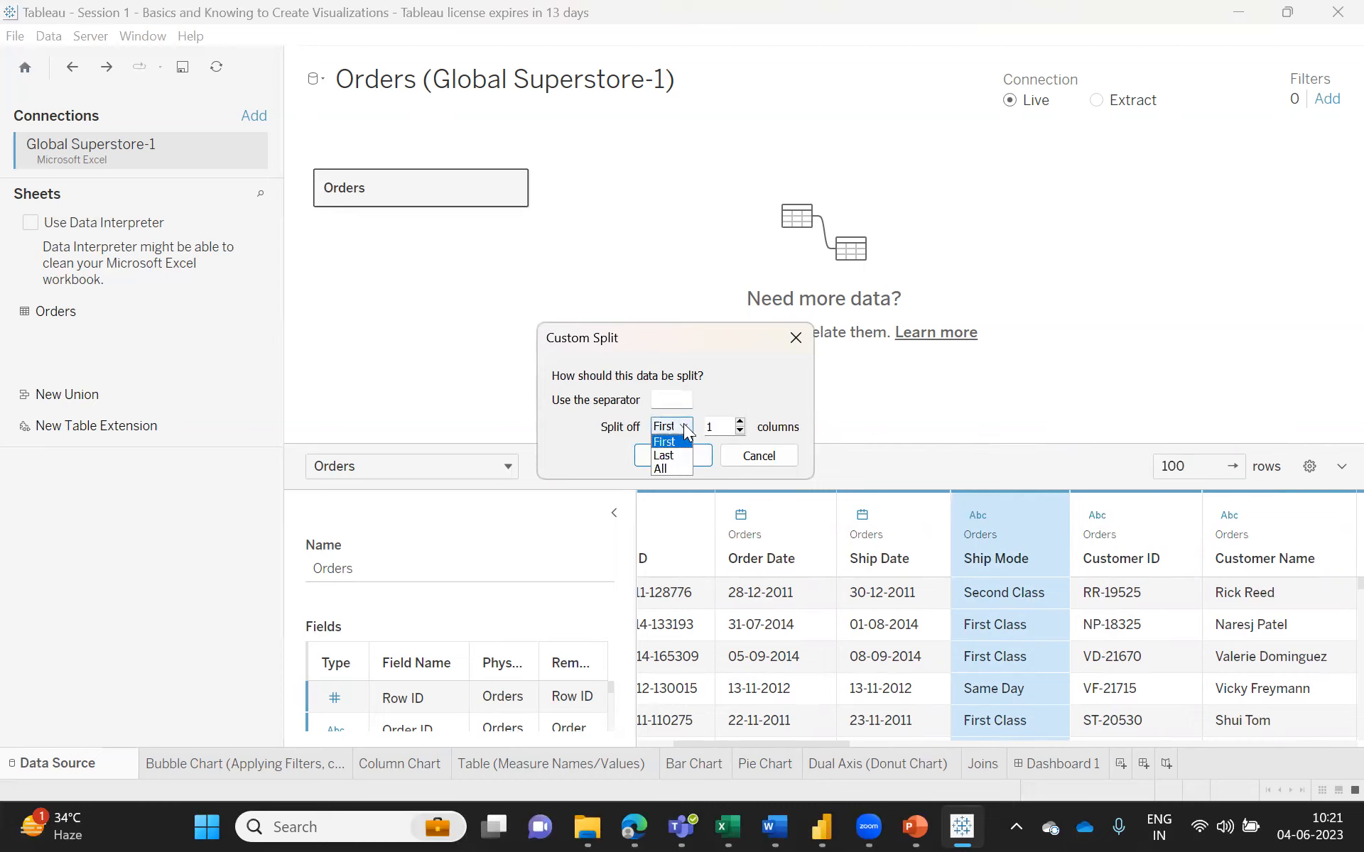
pyautogui.click(665, 465)
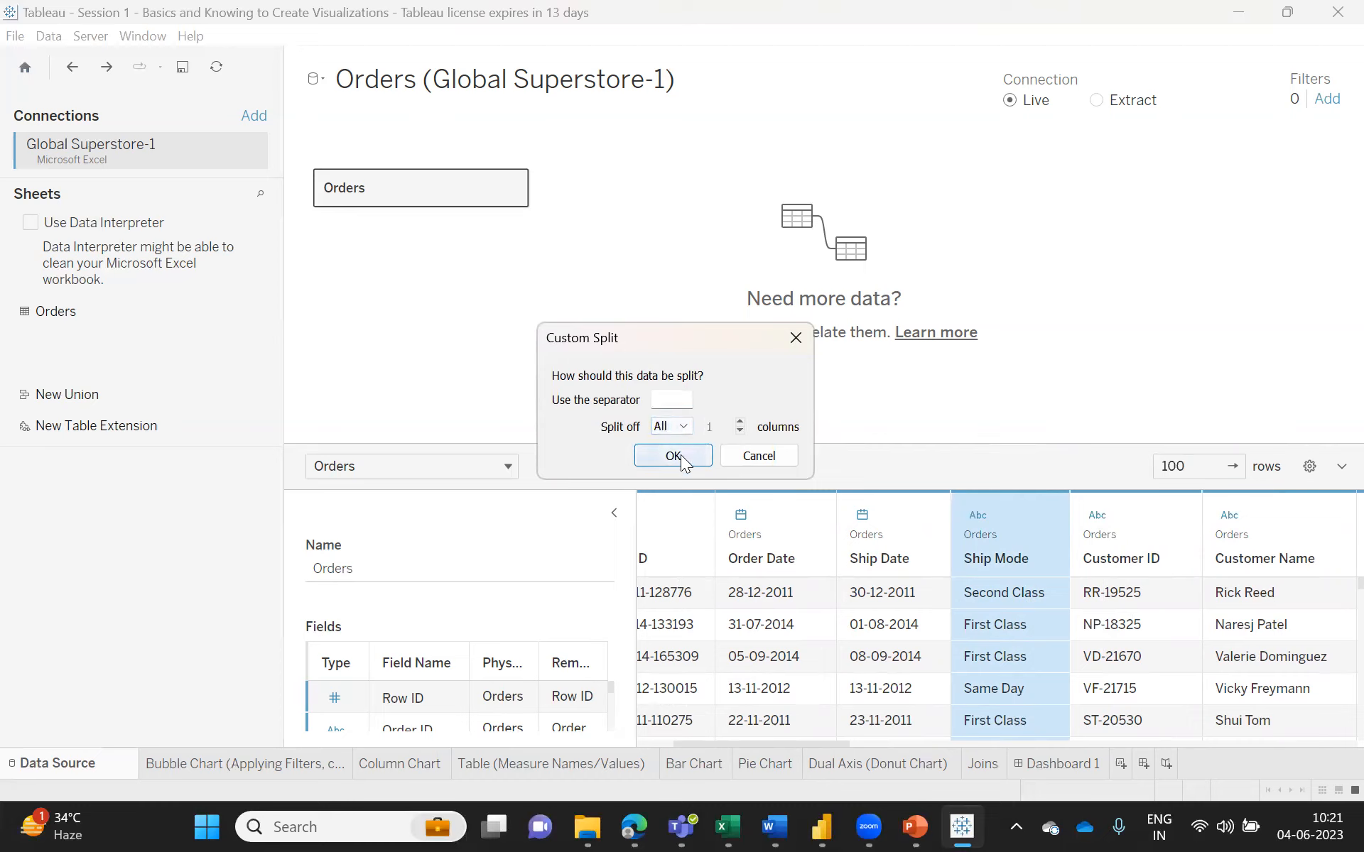
pyautogui.click(673, 456)
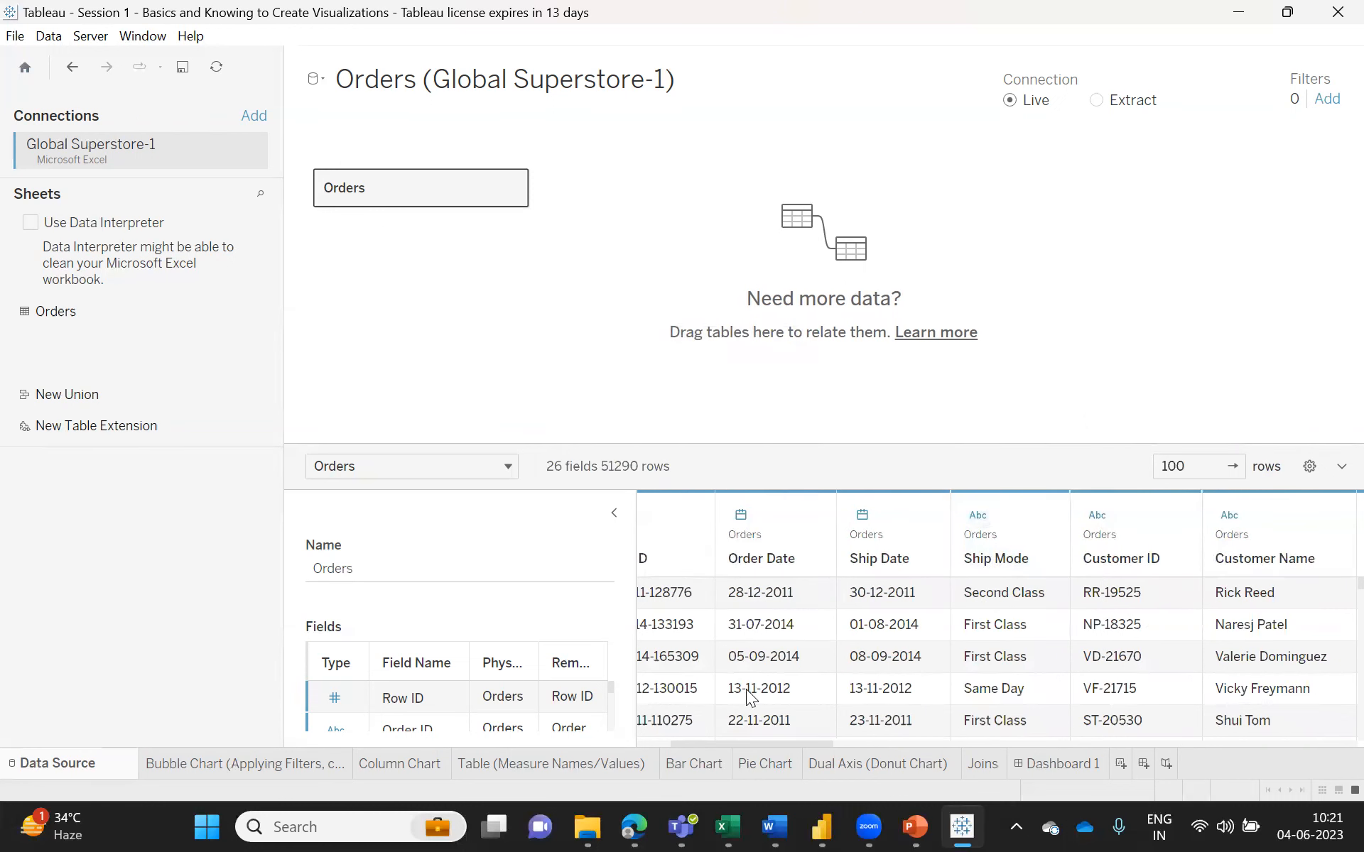
pyautogui.moveTo(766, 743); pyautogui.dragTo(1330, 747)
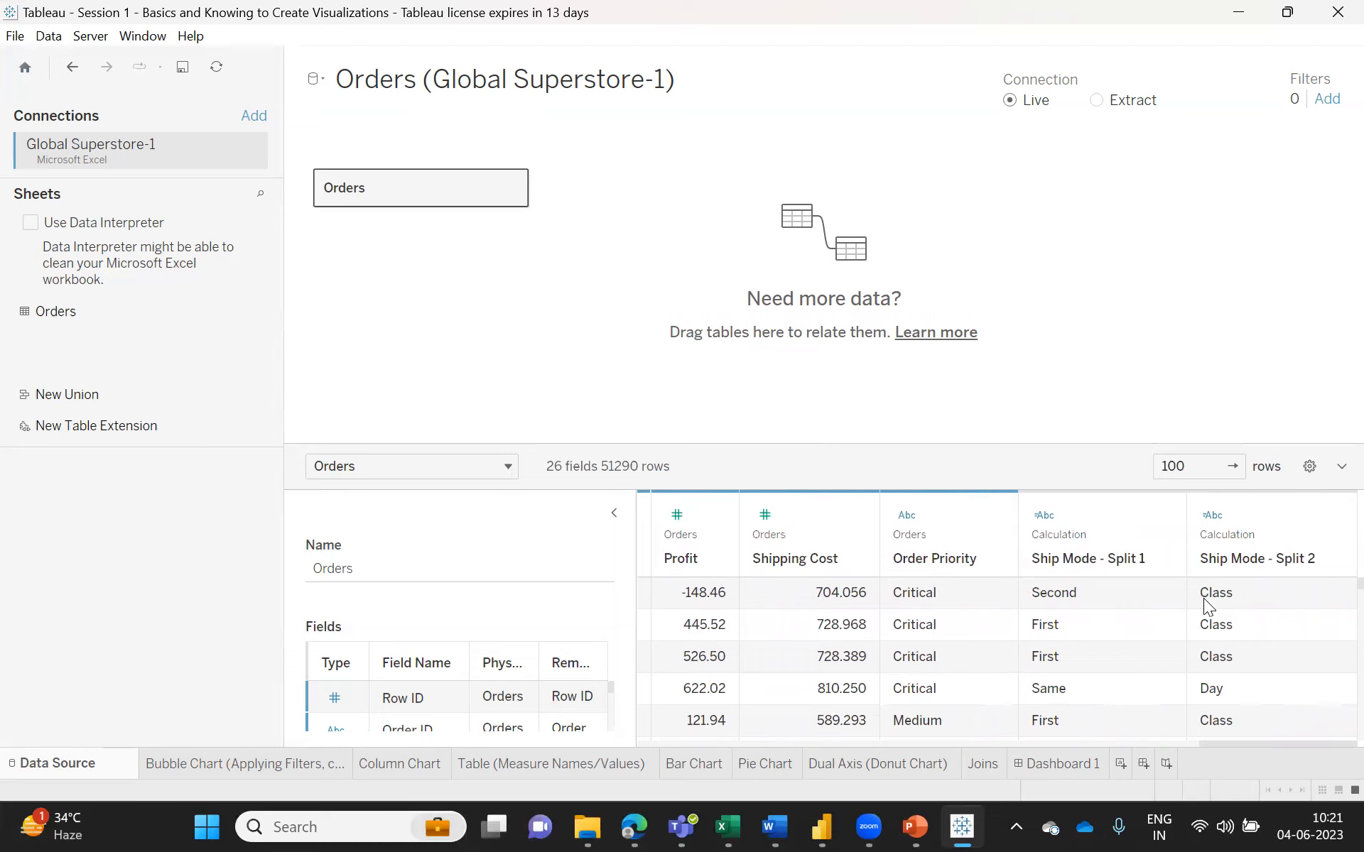
pyautogui.click(1095, 615)
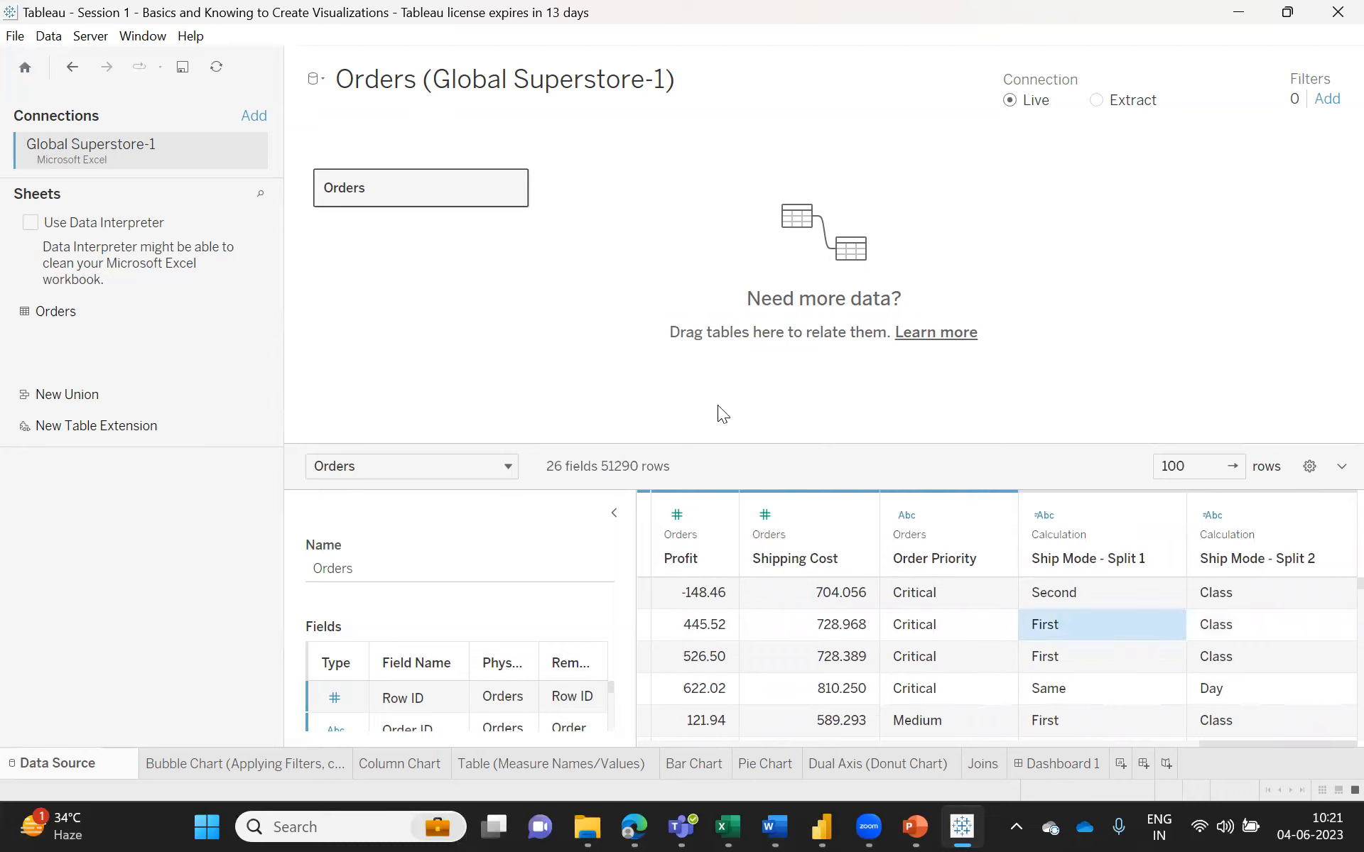
# - Undo the custom split of the Ship Mode field and return to the start of the preview
pyautogui.click(70, 68)
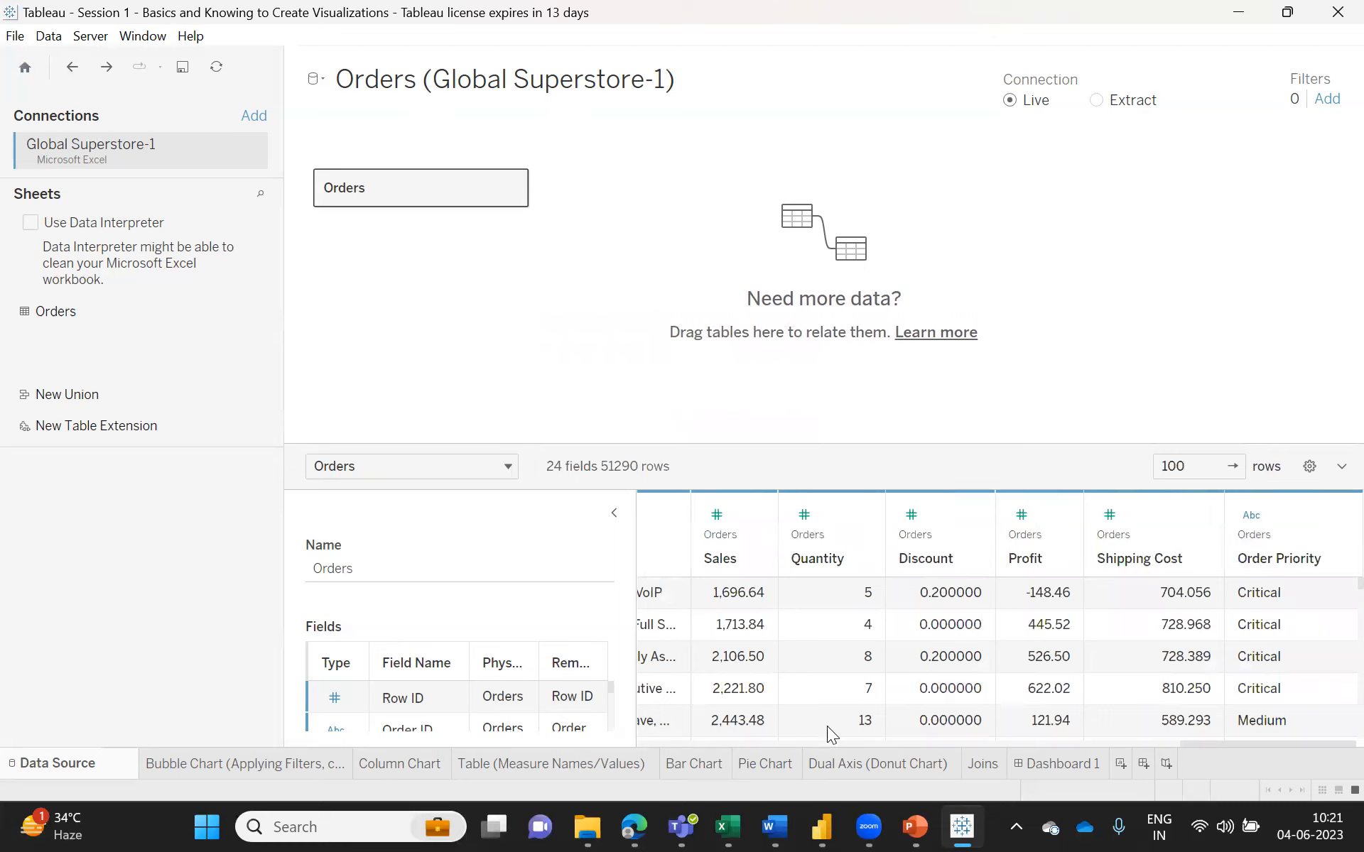
pyautogui.moveTo(1237, 746); pyautogui.dragTo(659, 734)
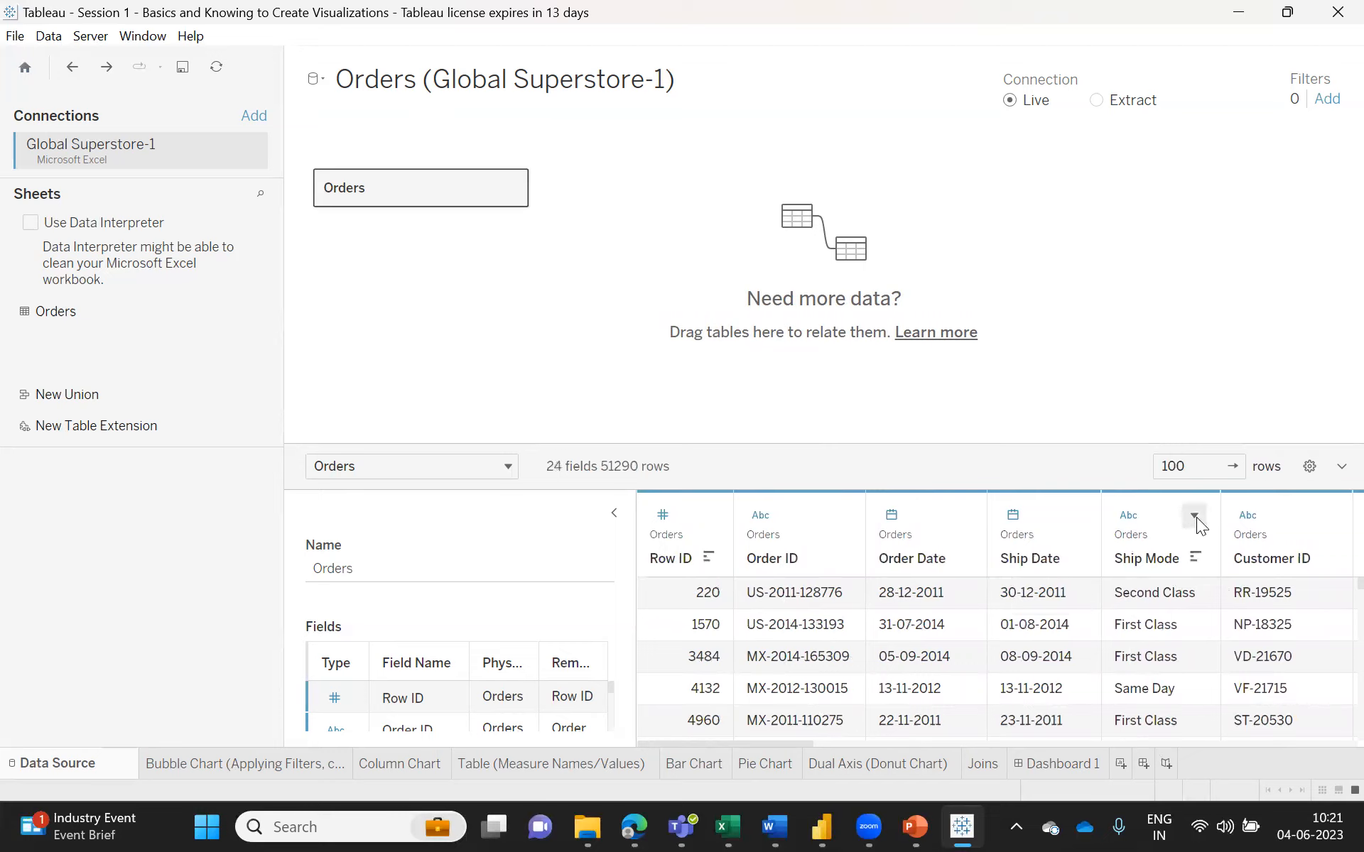
# - Set up a Custom Split for the Ship Mode field with a space as separator, splitting off All columns
pyautogui.click(1195, 516)
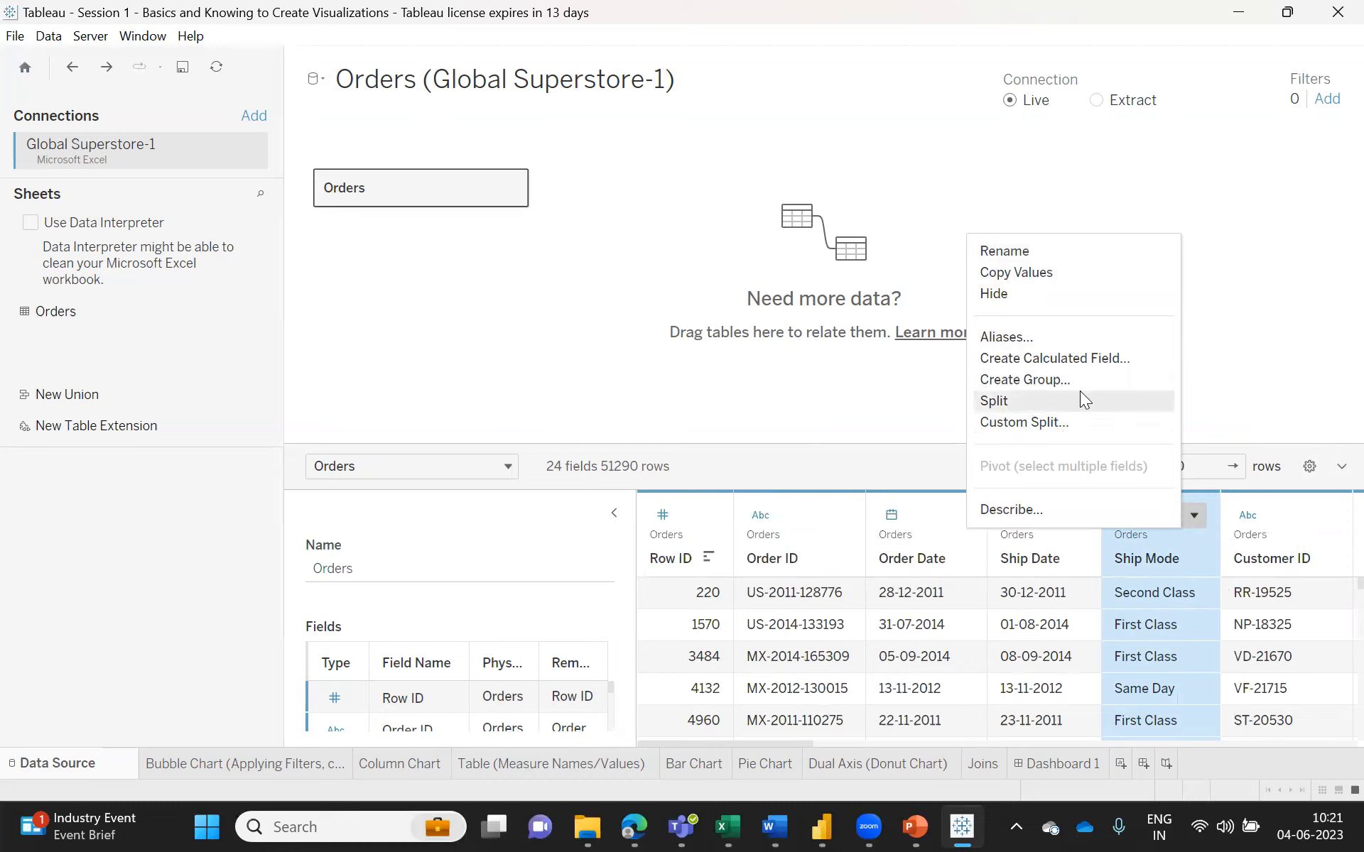
pyautogui.click(1012, 426)
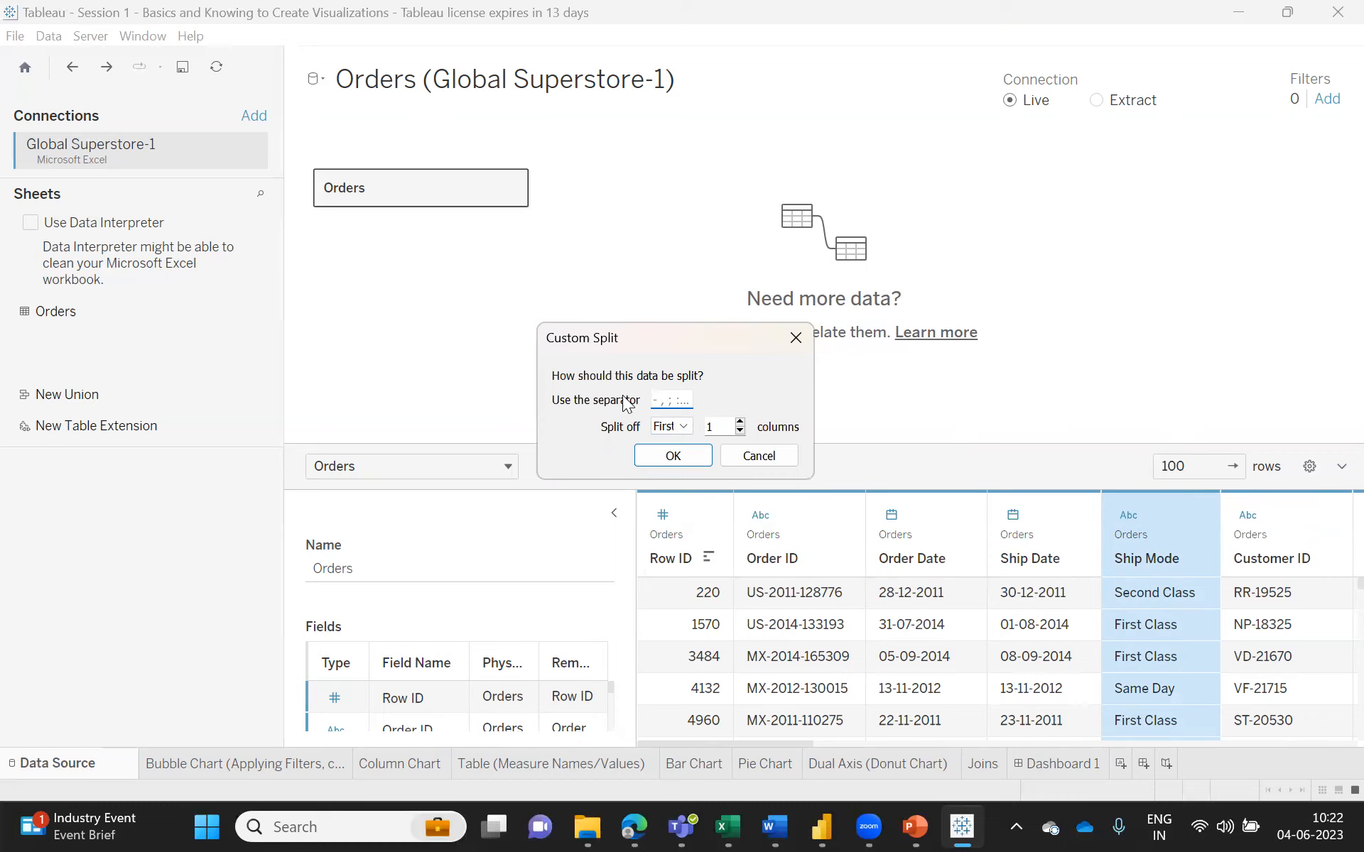
pyautogui.click(652, 403)
pyautogui.click(670, 426)
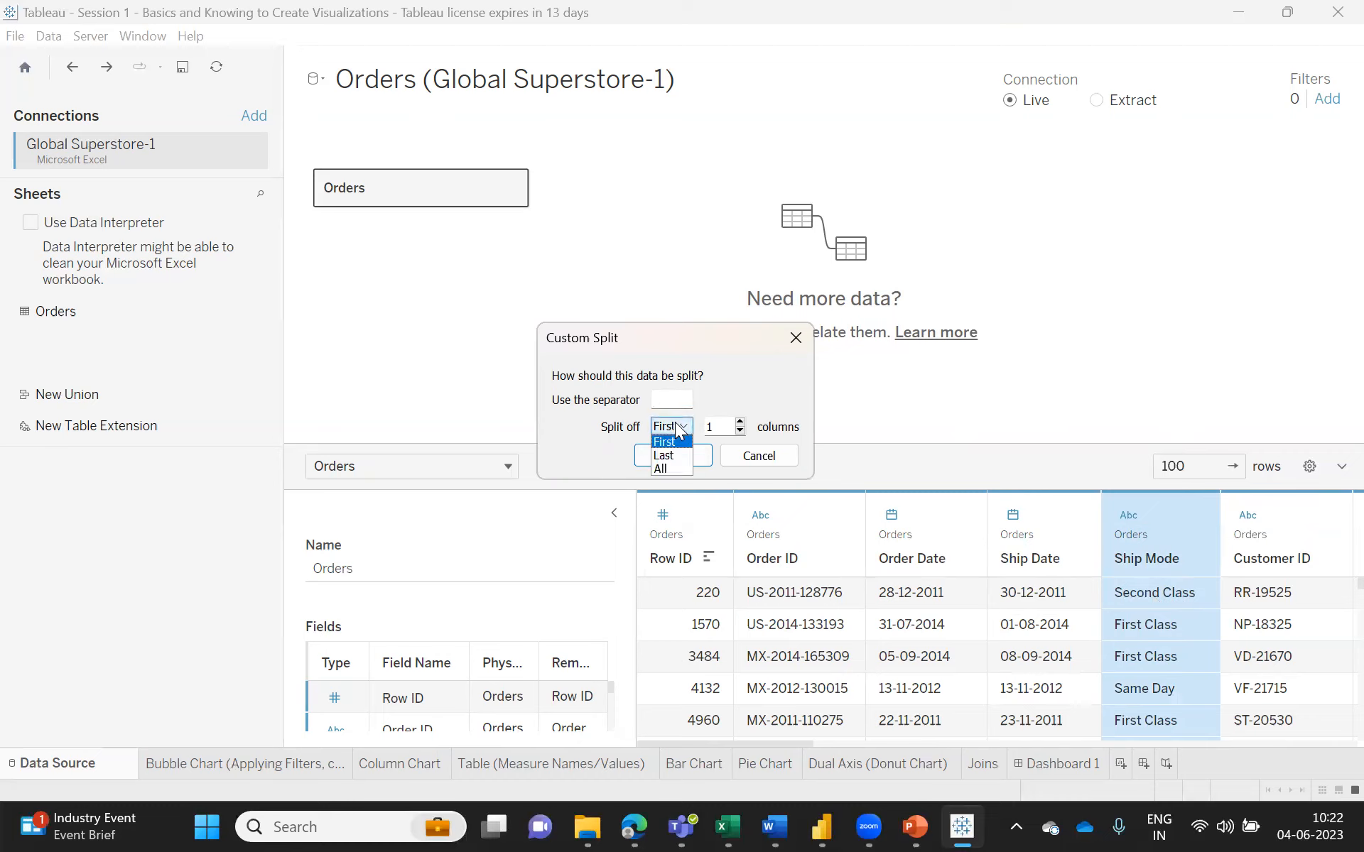
pyautogui.click(665, 467)
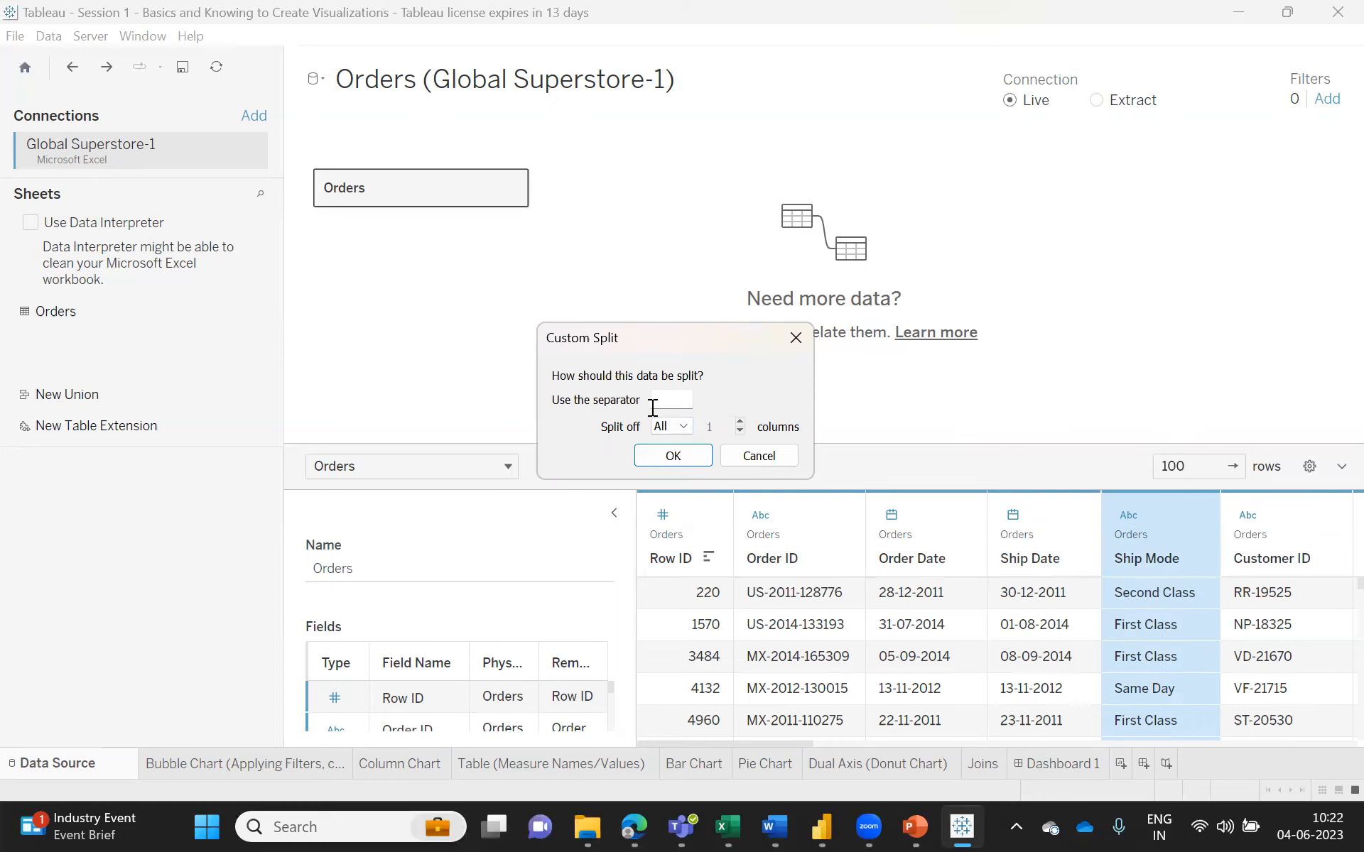
# - Try the First and Last options for the columns to split off, and set the choice back to All
pyautogui.click(671, 427)
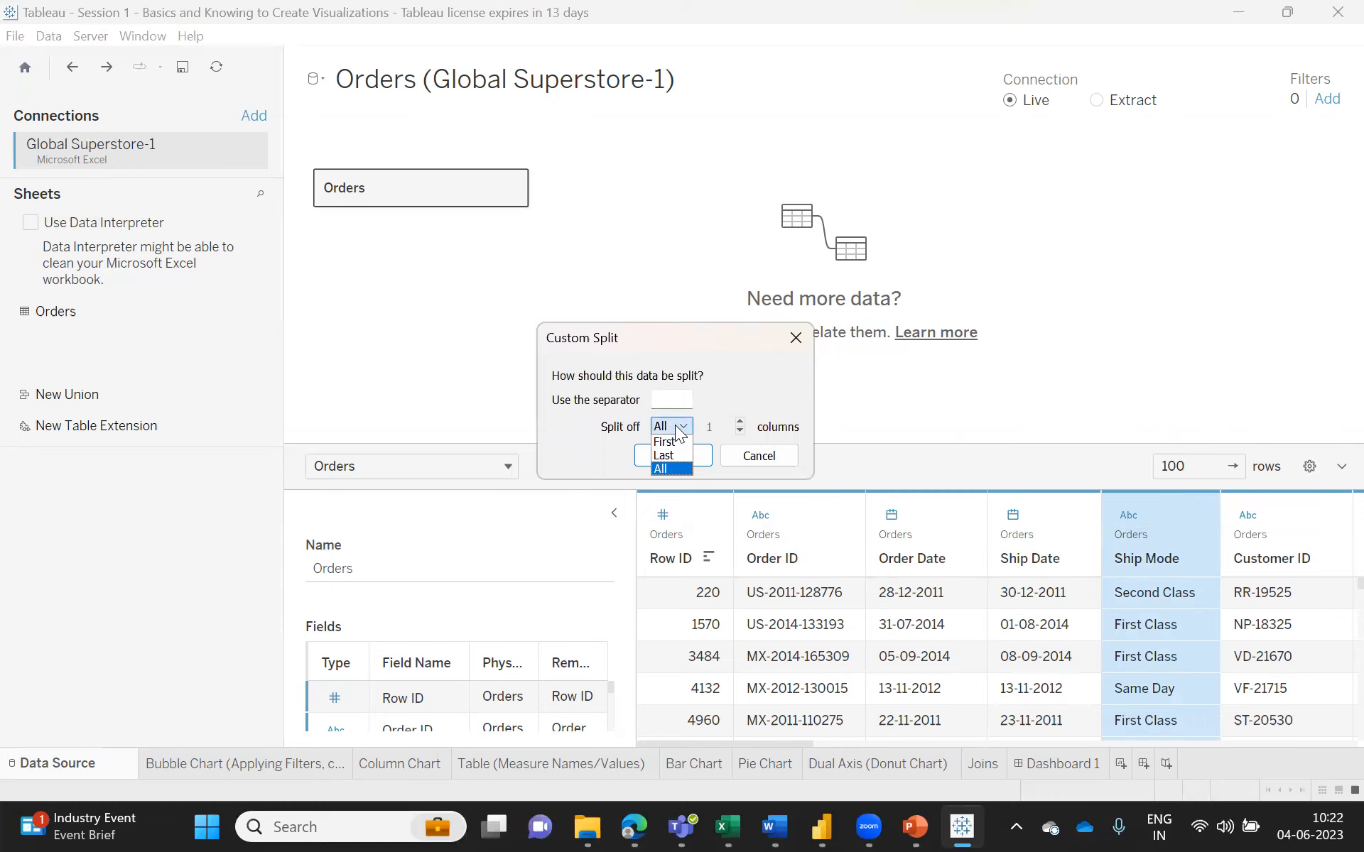
pyautogui.click(667, 442)
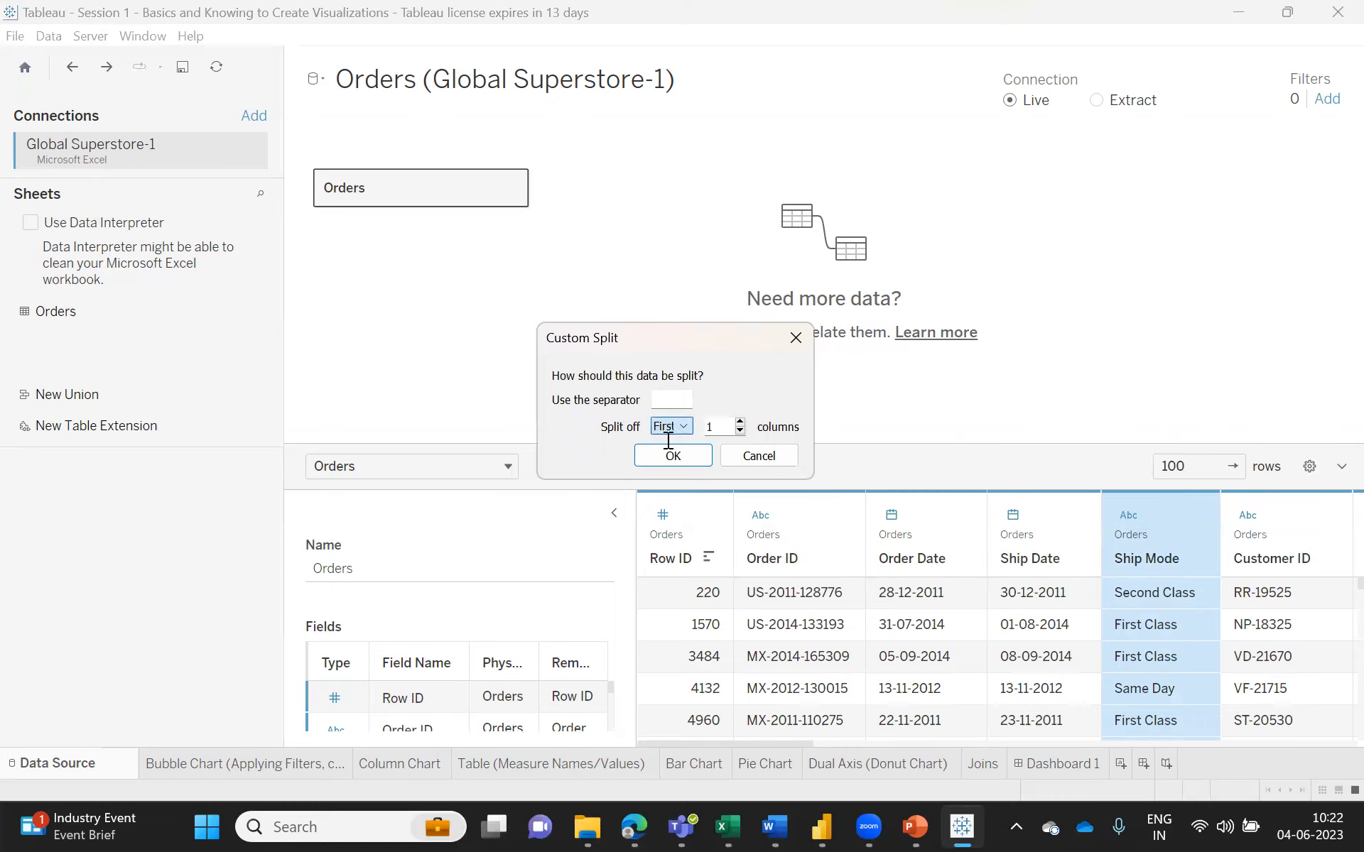
pyautogui.click(688, 435)
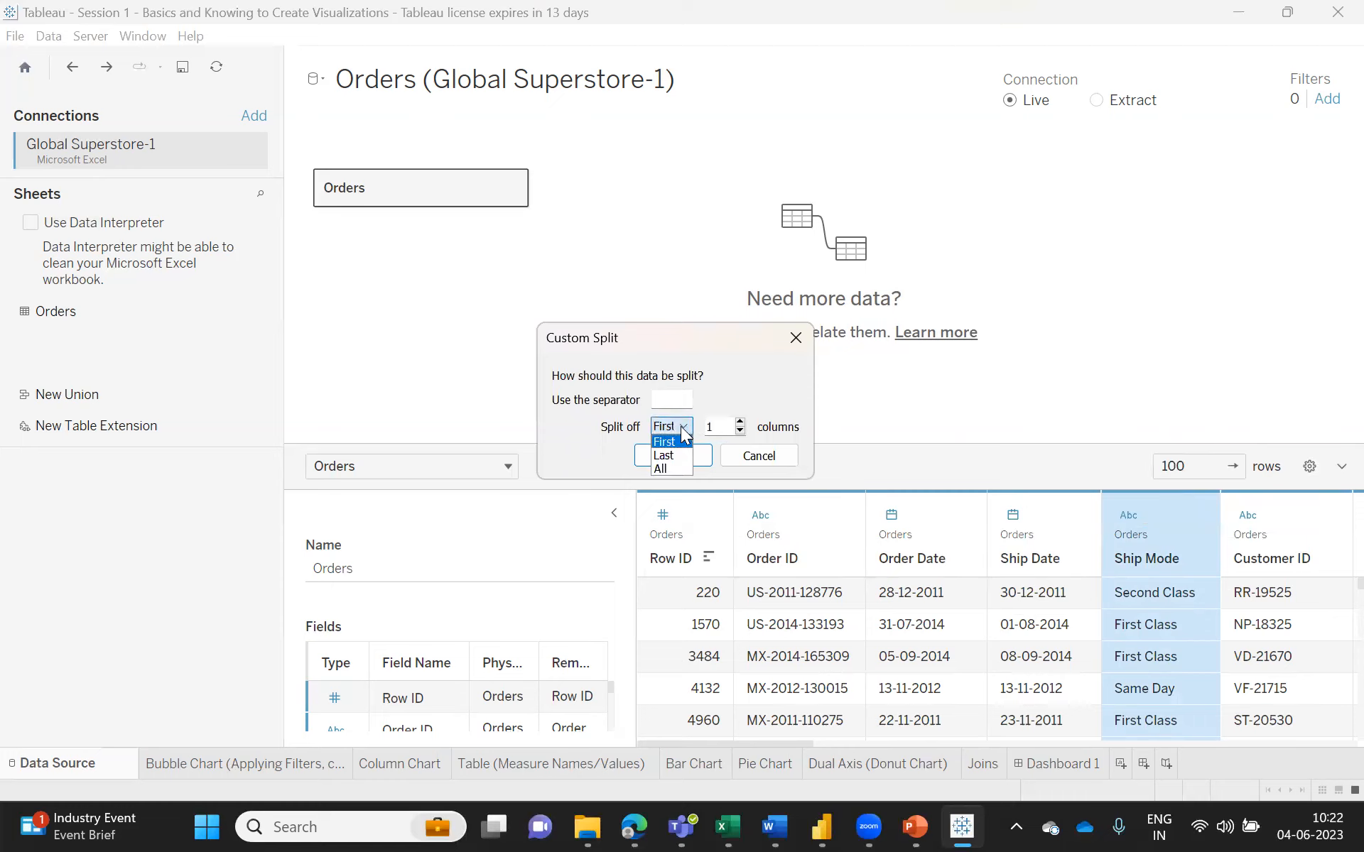
pyautogui.click(684, 432)
pyautogui.click(684, 432)
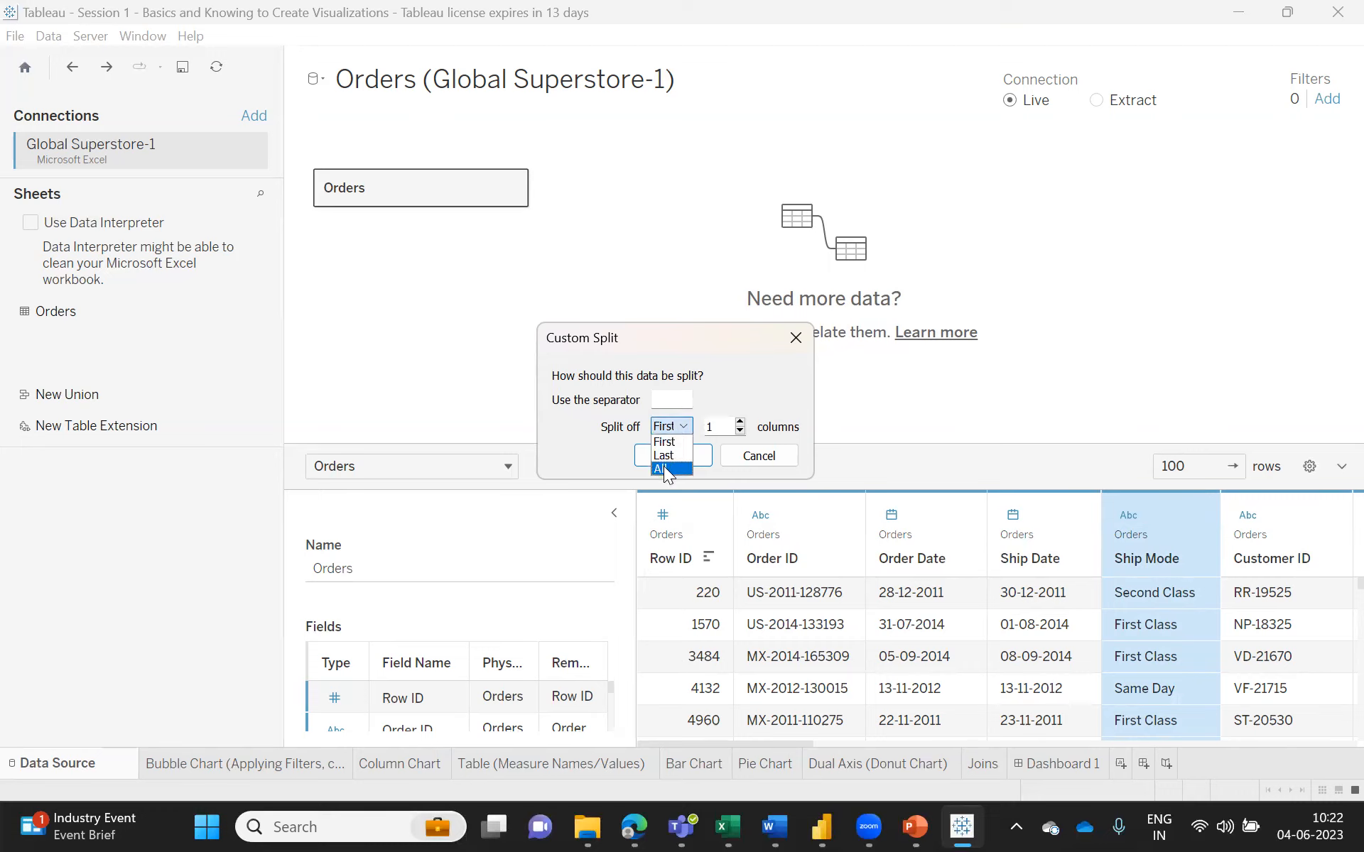
pyautogui.click(666, 456)
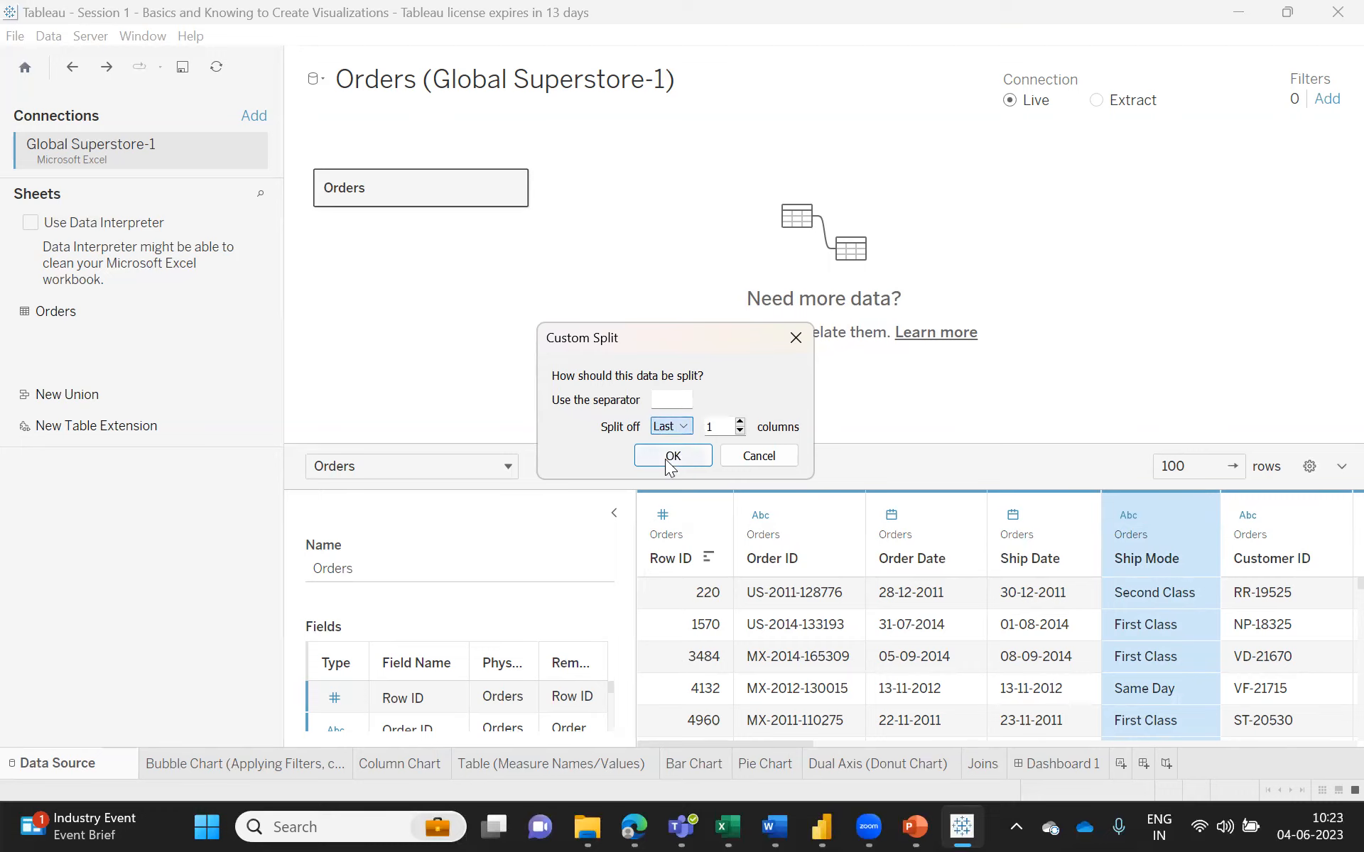
pyautogui.click(682, 427)
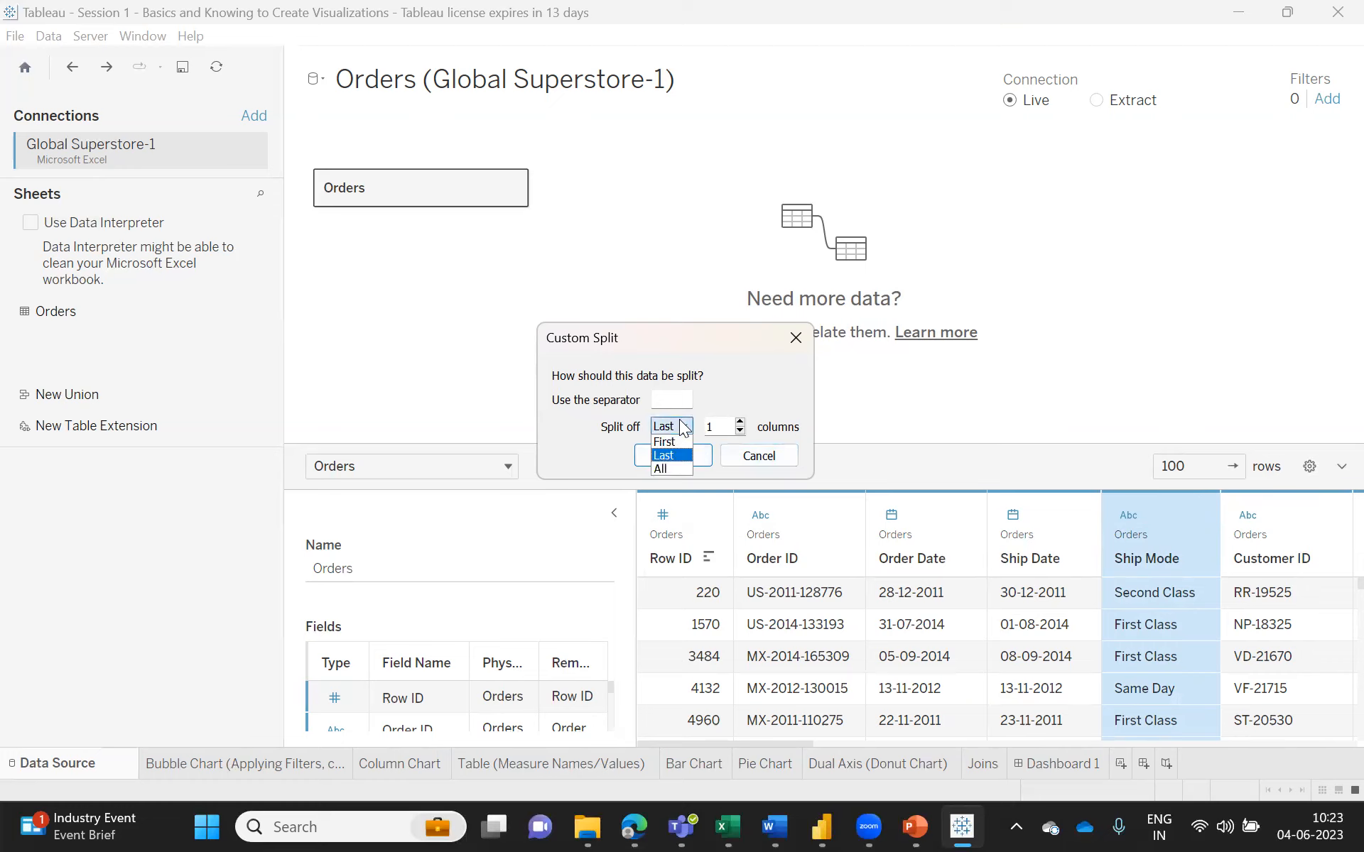
pyautogui.click(660, 468)
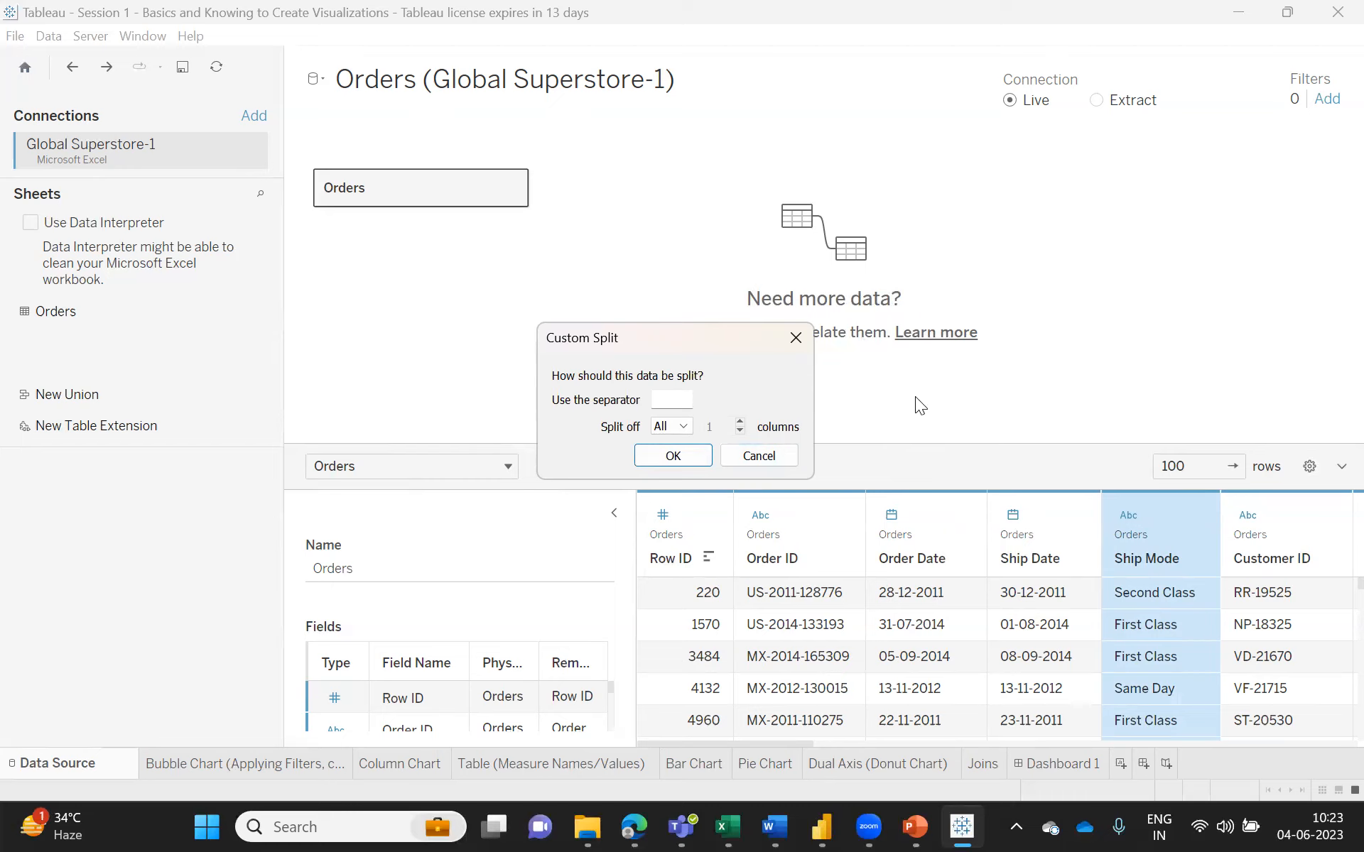
# - Apply the custom split to the Ship Mode field, view its split columns, and undo the split
pyautogui.click(673, 456)
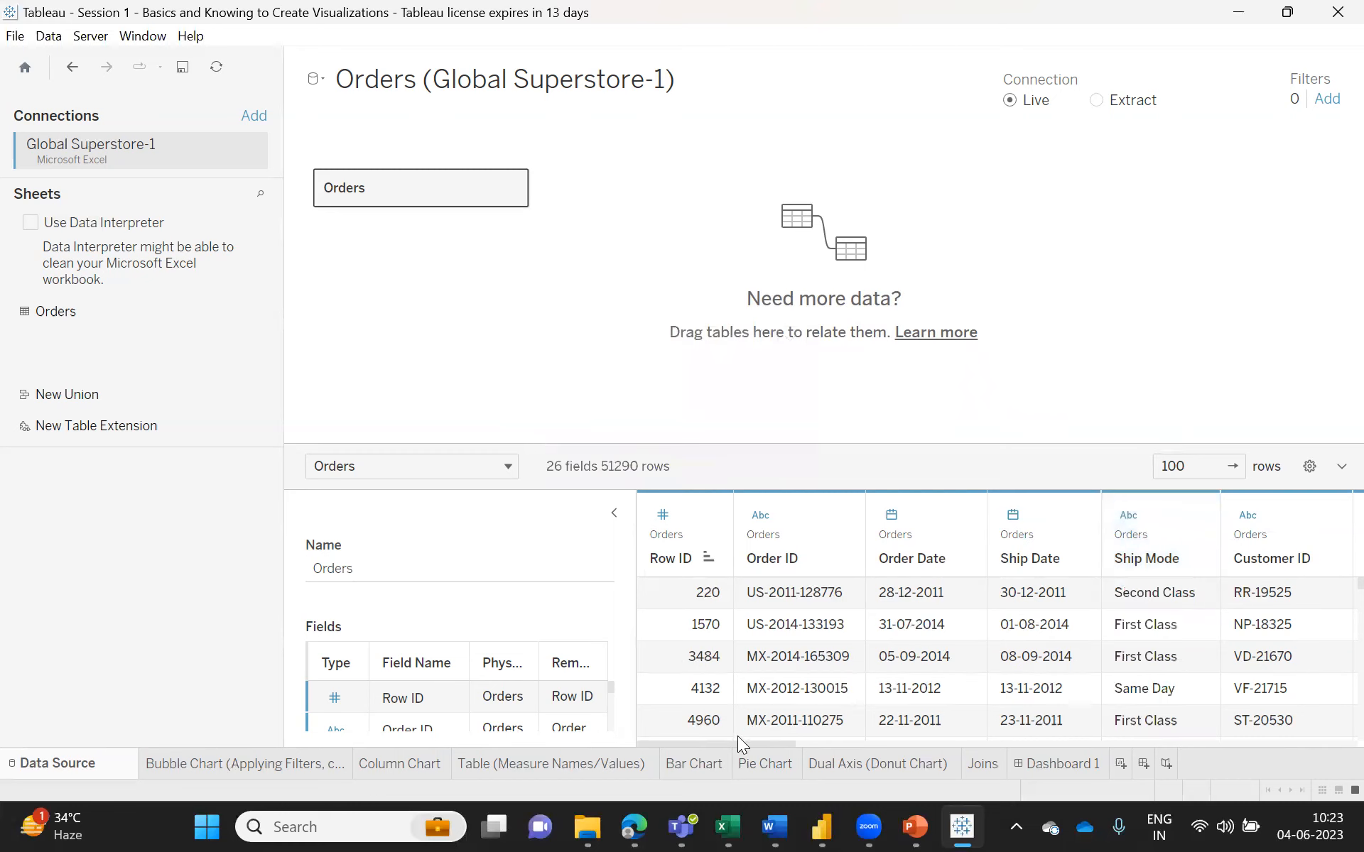
pyautogui.moveTo(731, 743); pyautogui.dragTo(1330, 751)
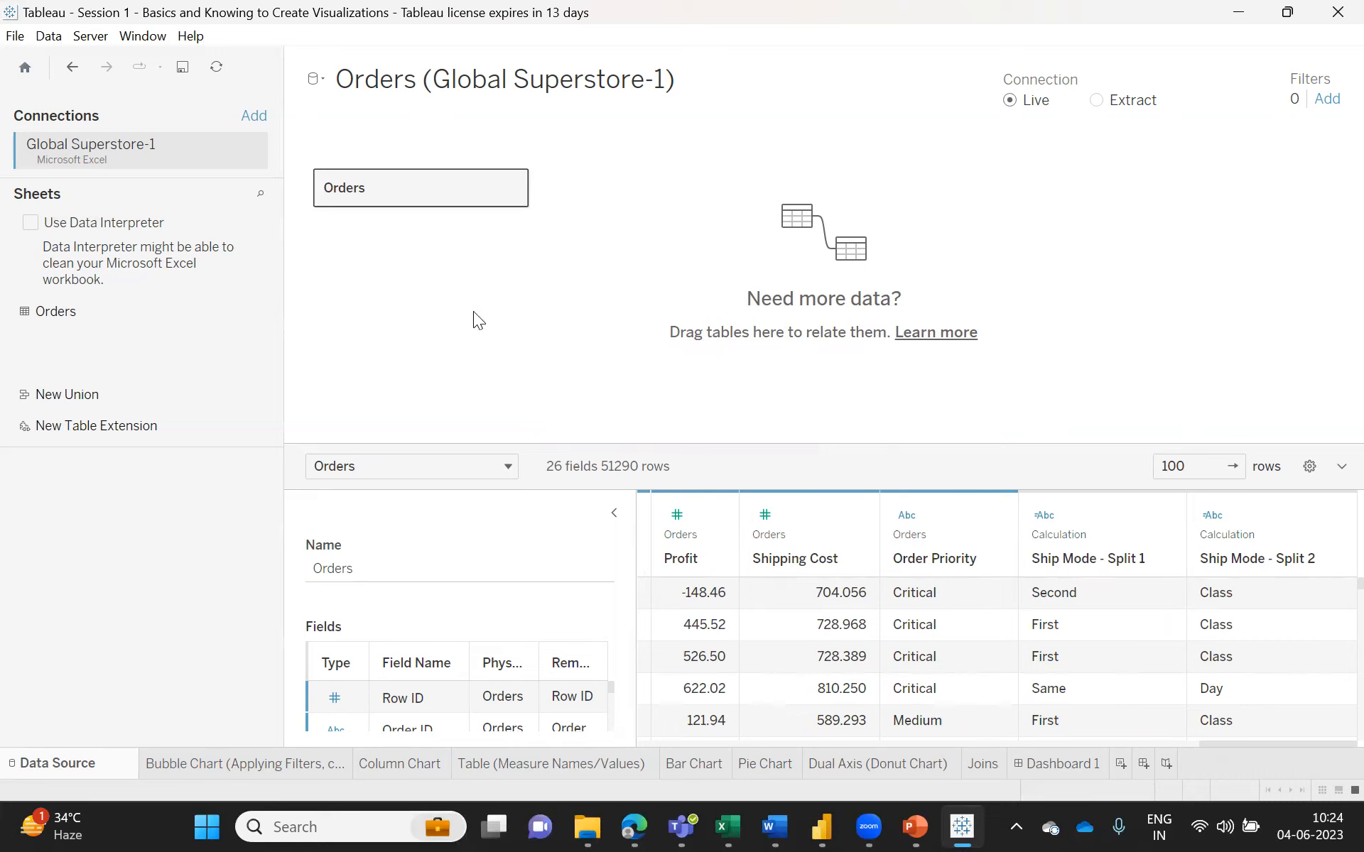
pyautogui.click(71, 66)
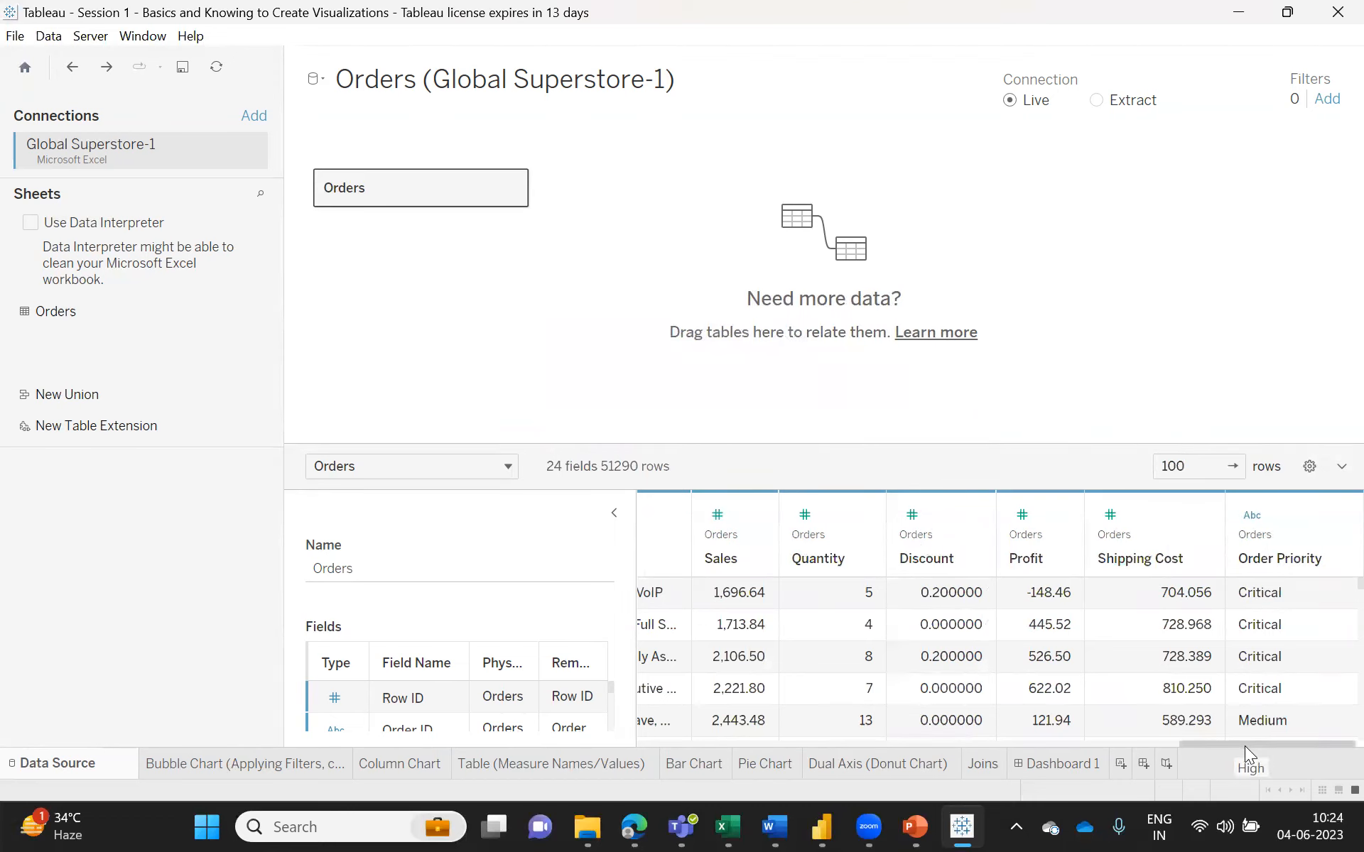
# - Examine the calculated field editor opened from the Shipping Cost field and close it without creating a field
pyautogui.moveTo(1244, 746); pyautogui.dragTo(1252, 746)
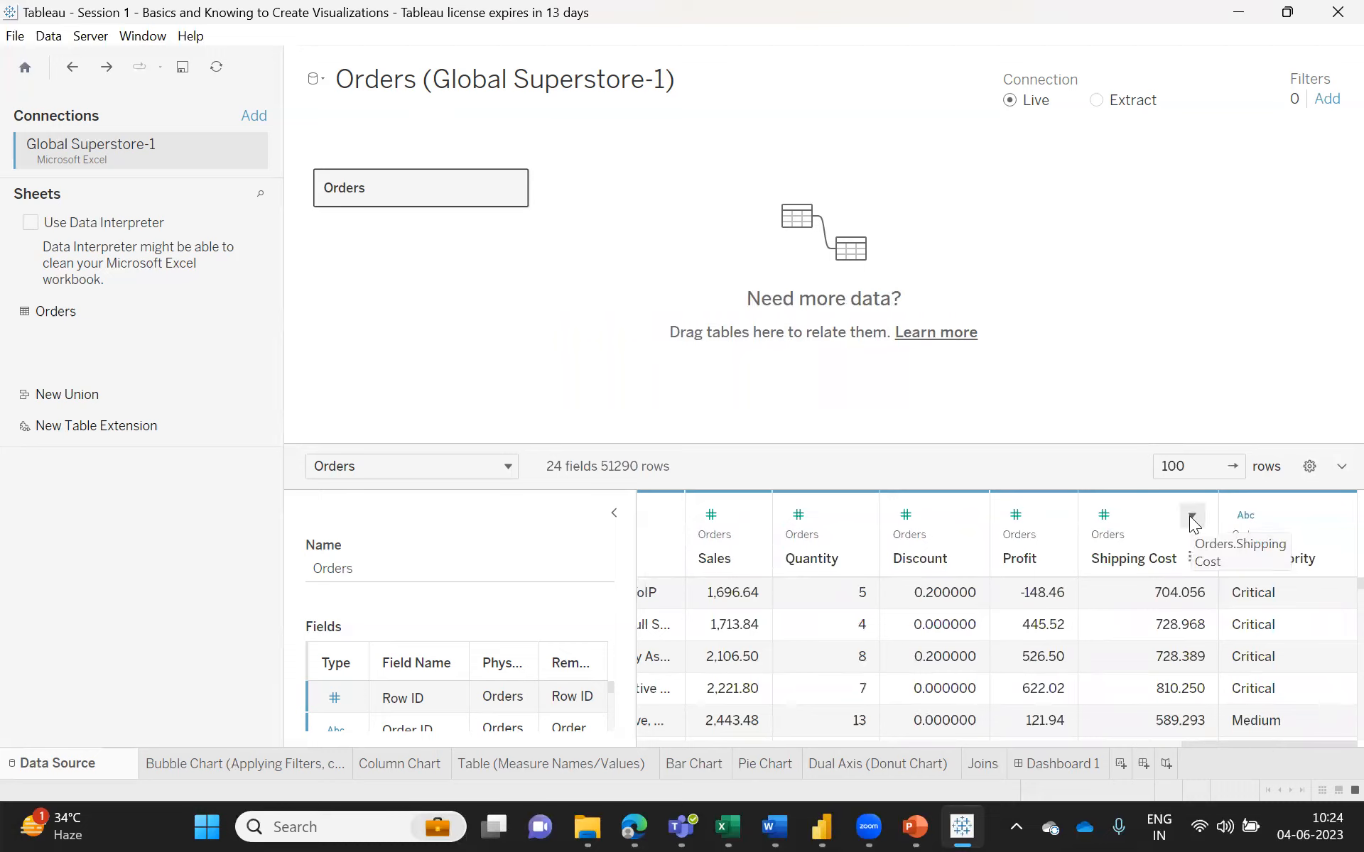
pyautogui.click(1190, 516)
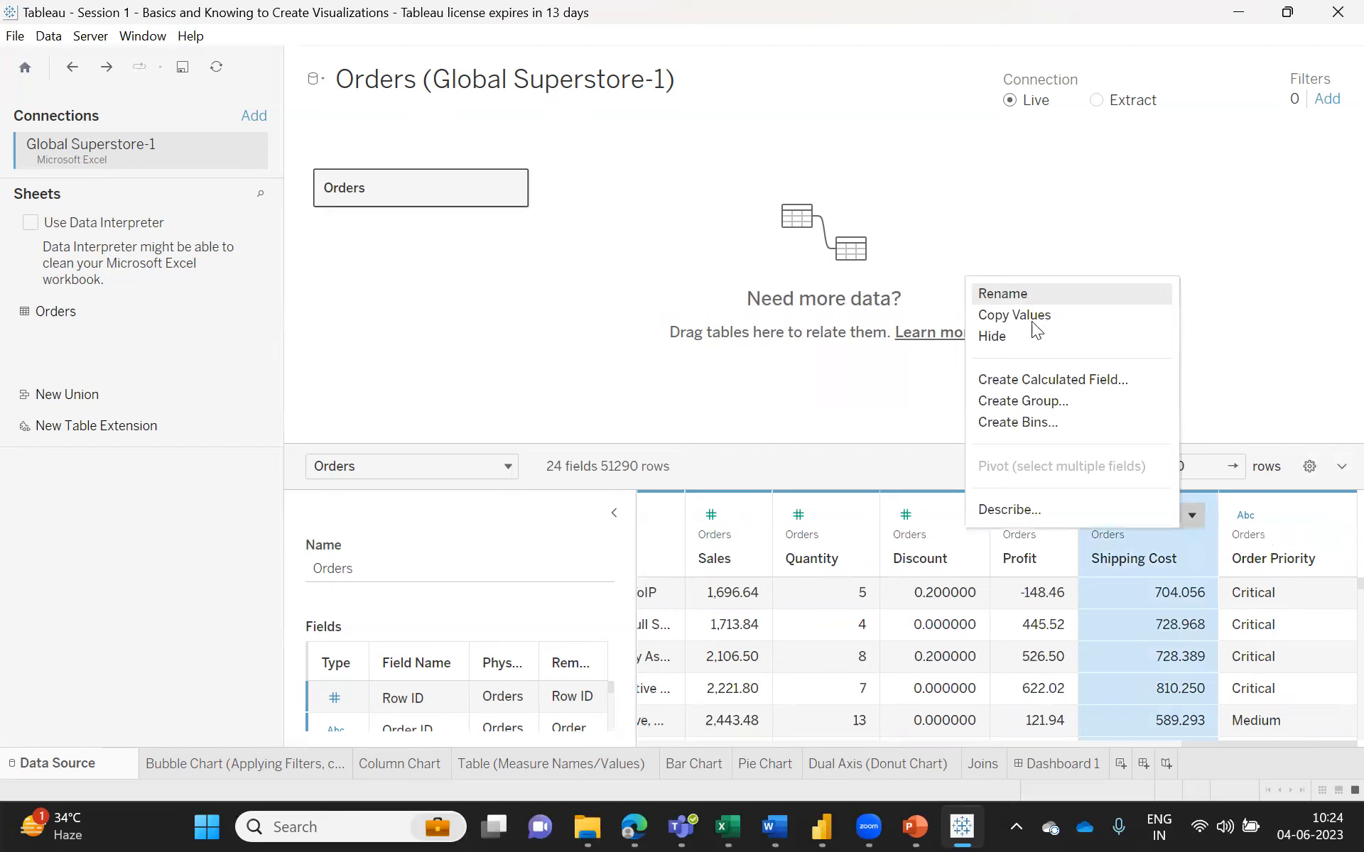
pyautogui.click(1059, 380)
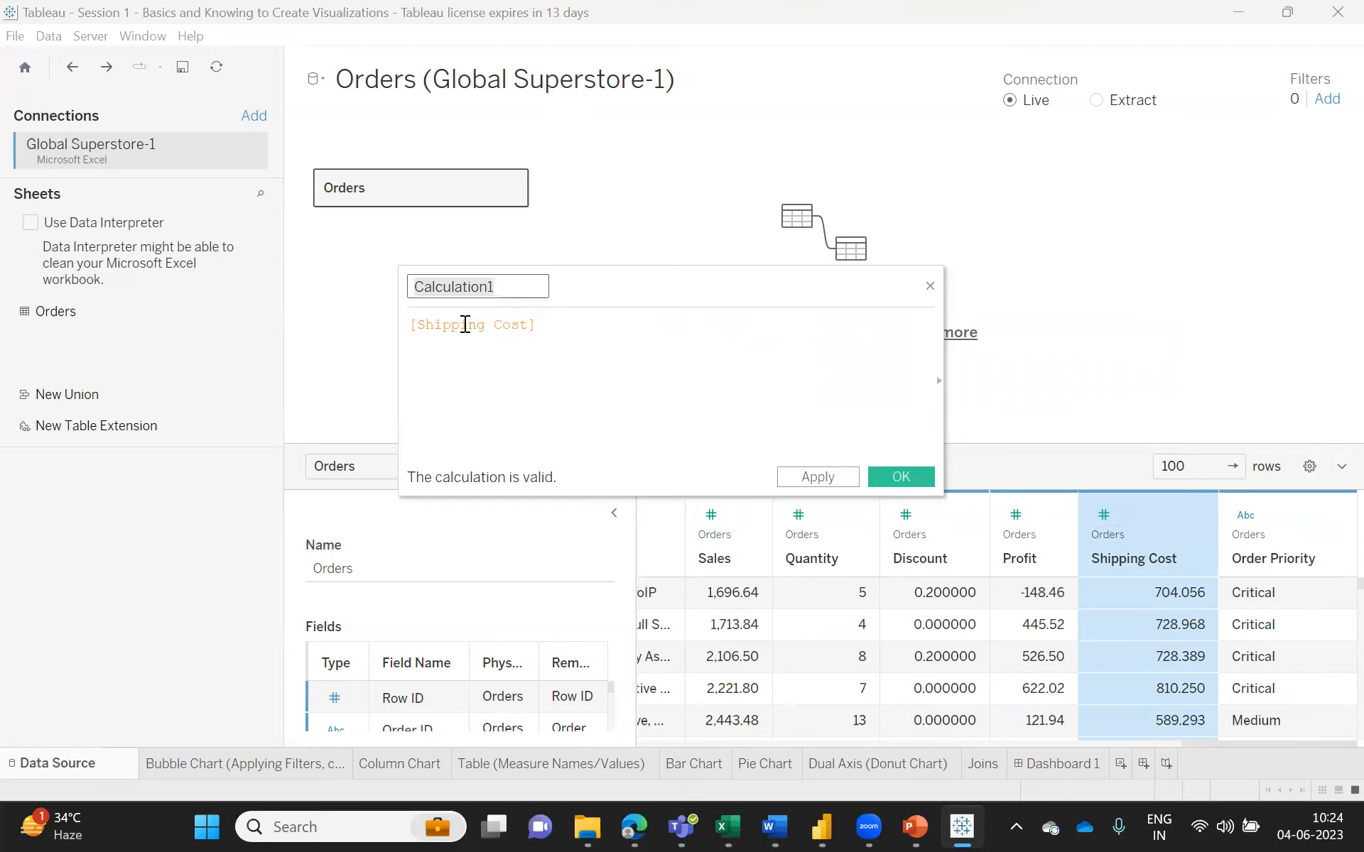
pyautogui.click(410, 326)
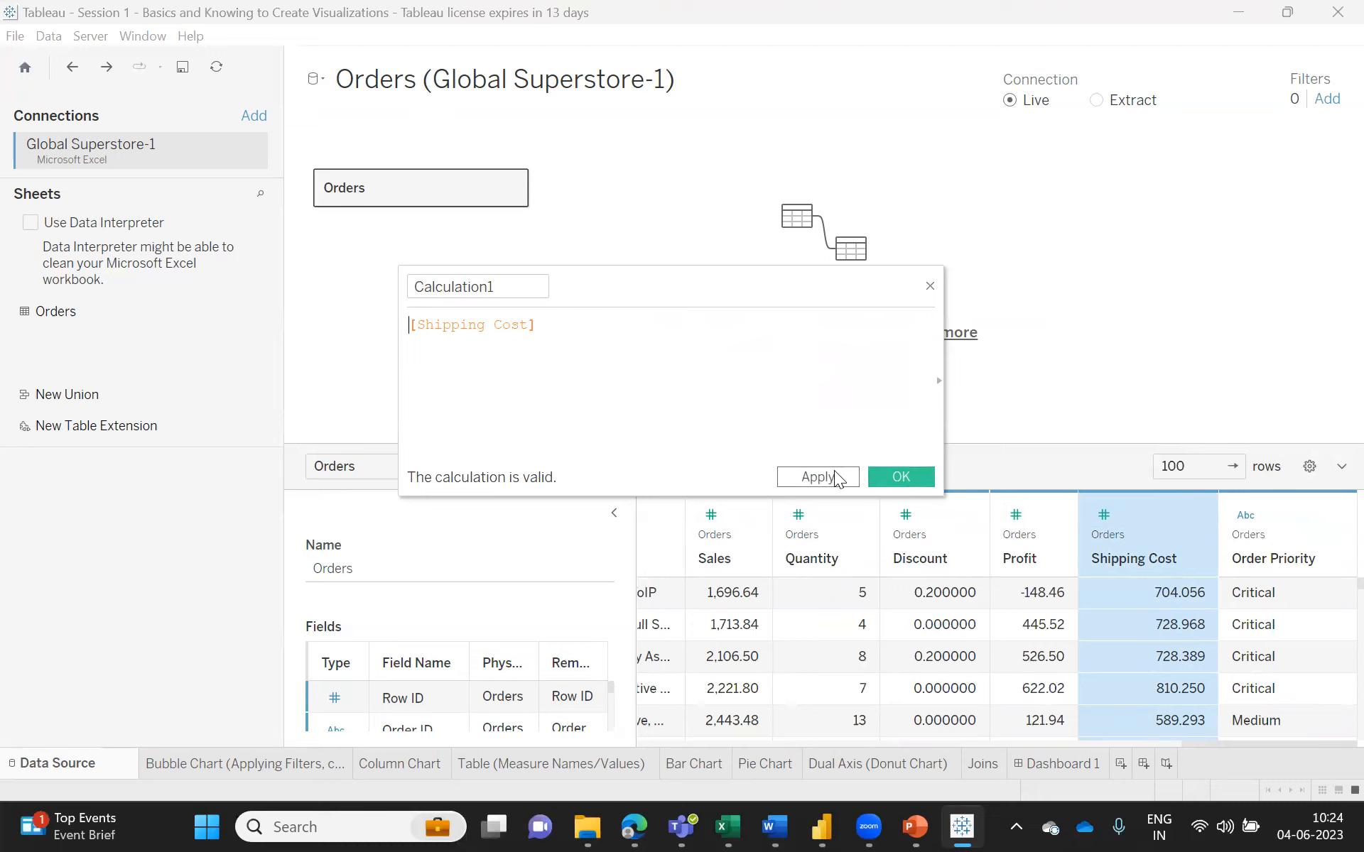
pyautogui.click(930, 287)
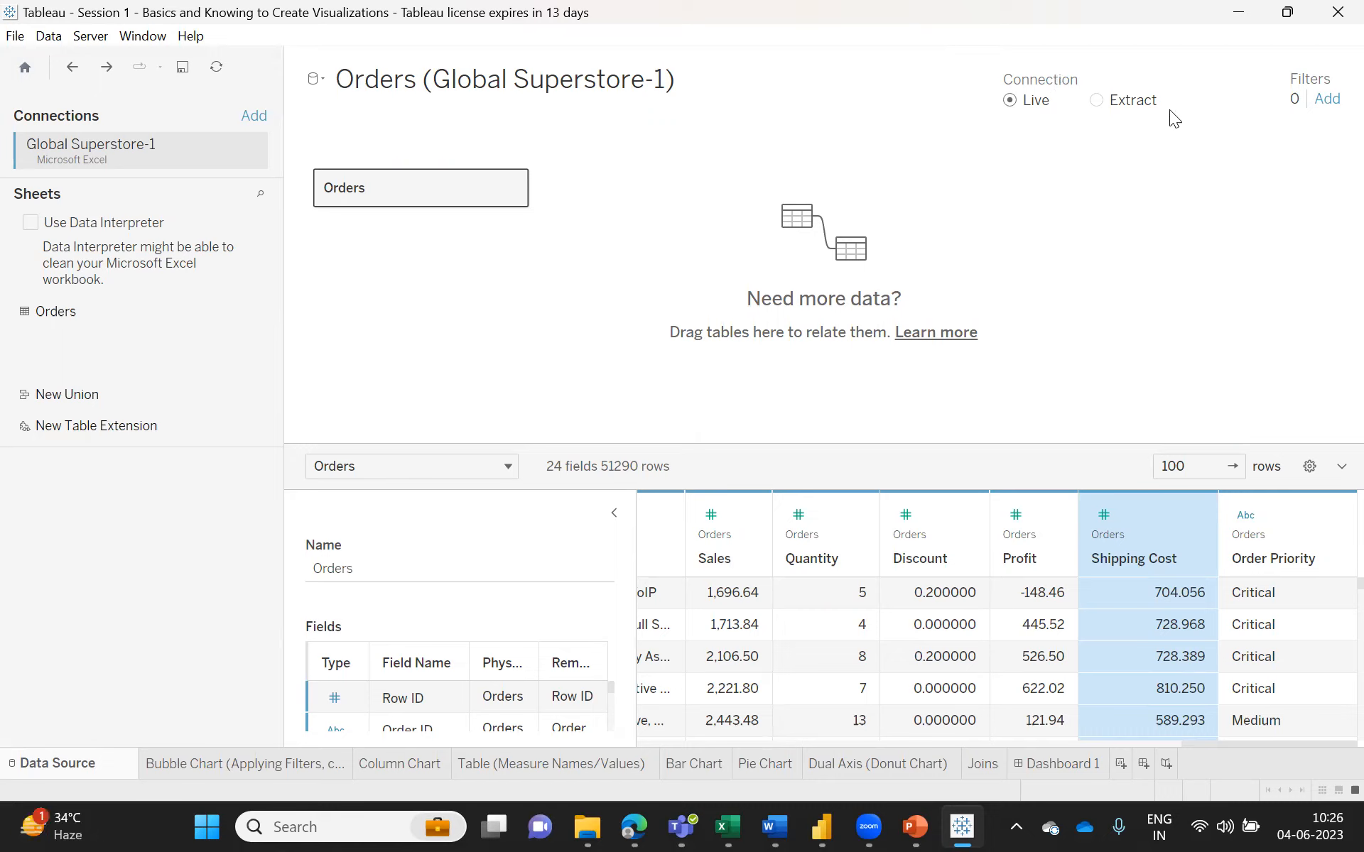
# - Switch the data source connection back and forth between Live and Extract, leaving it on Extract
pyautogui.click(1096, 100)
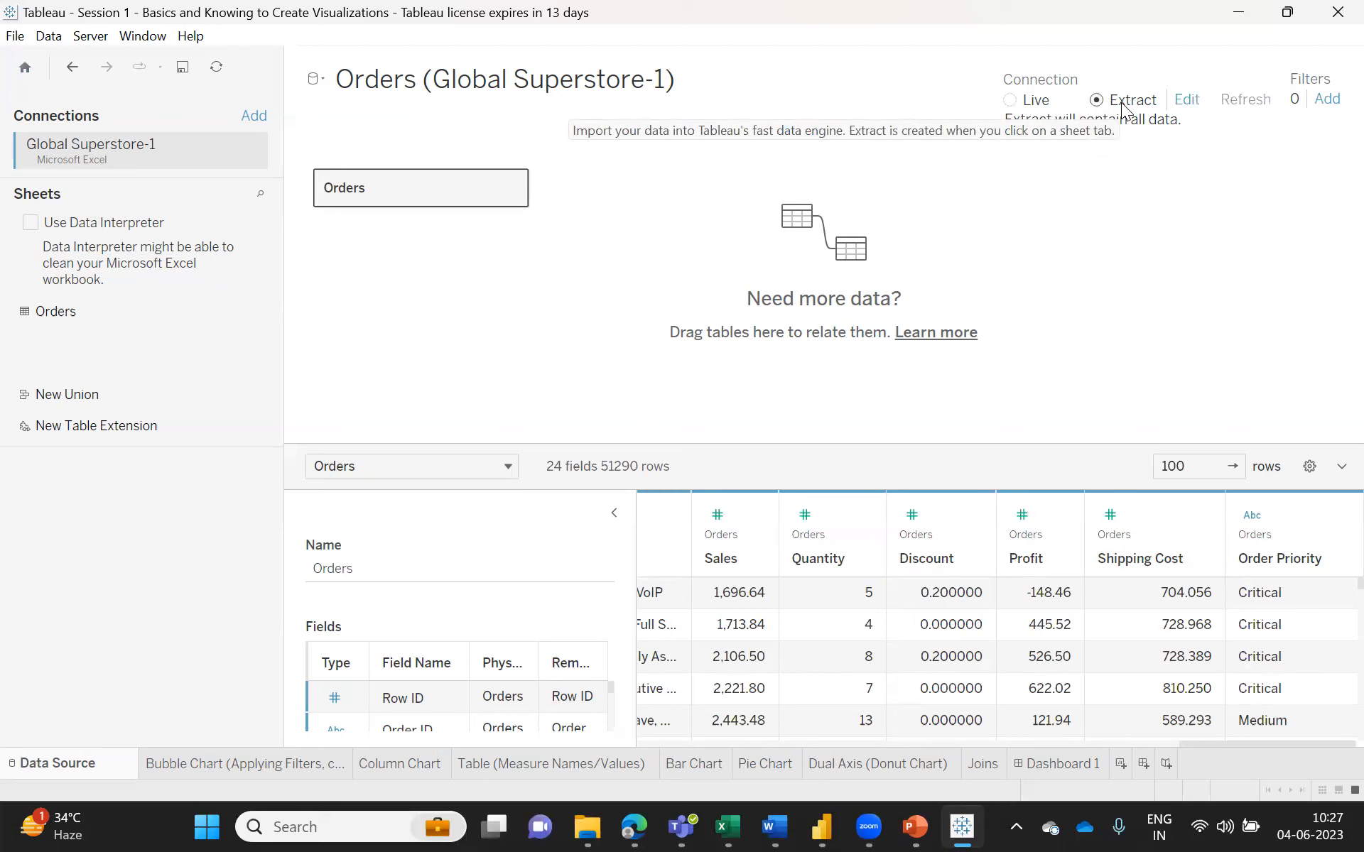
pyautogui.click(1010, 101)
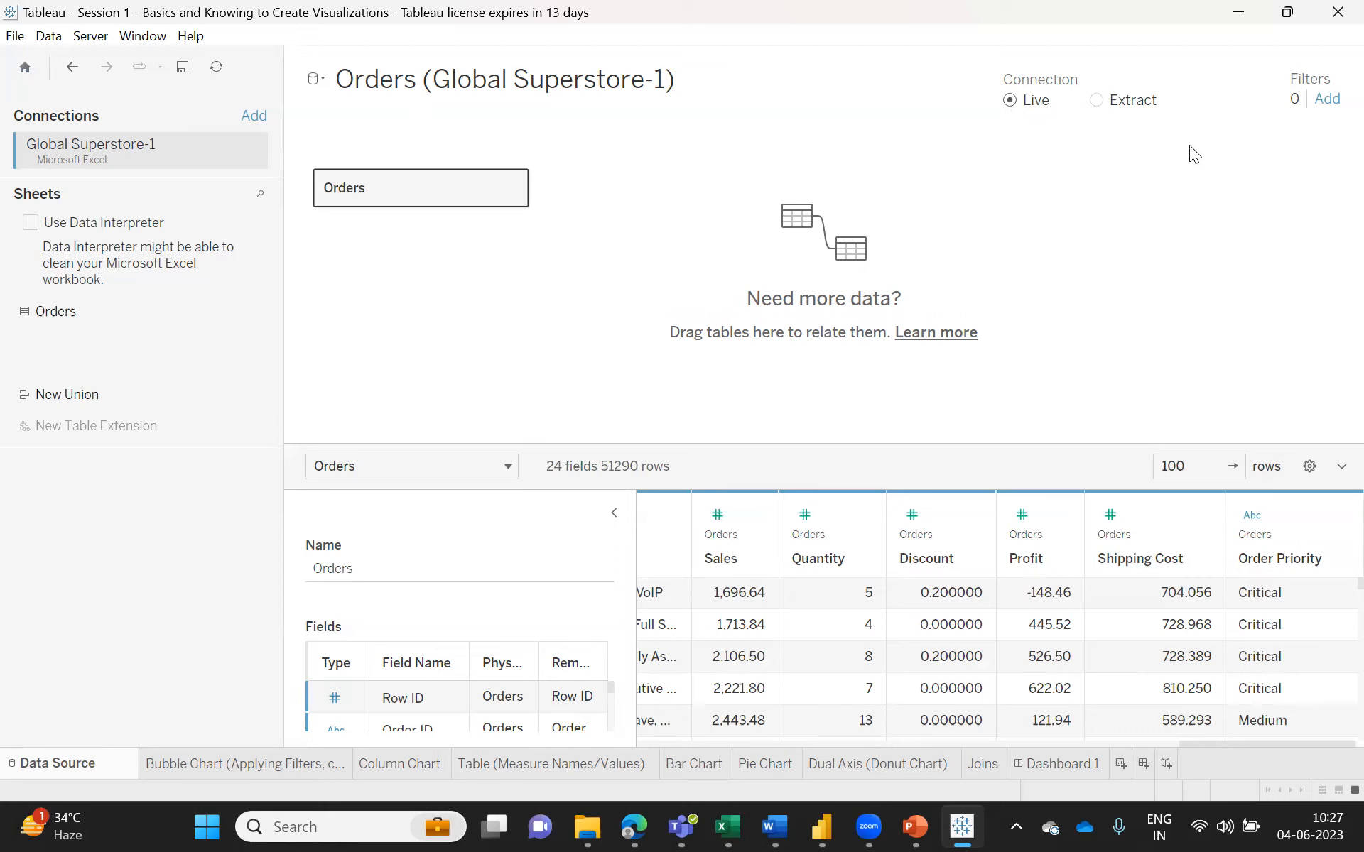
pyautogui.click(1119, 106)
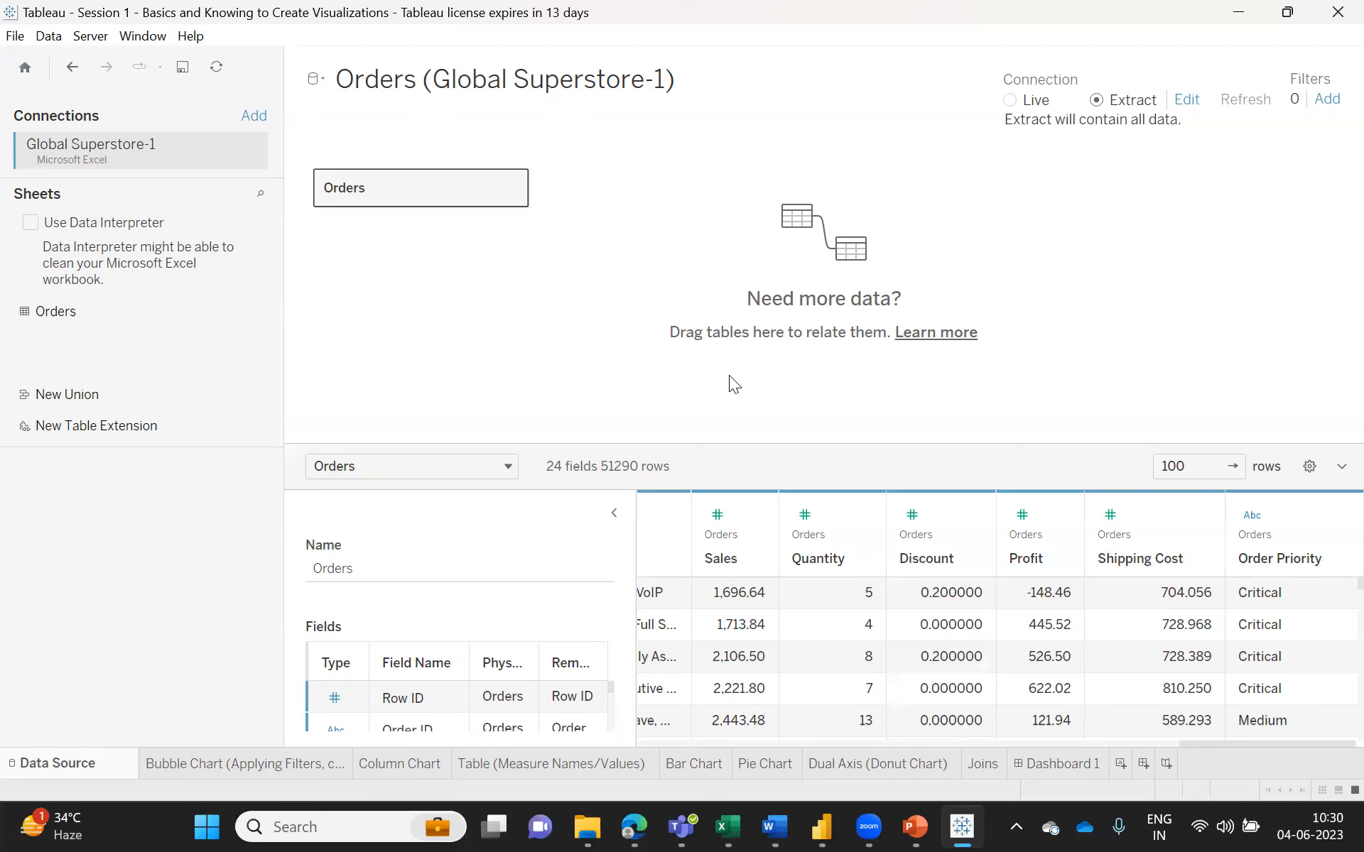
pyautogui.click(1010, 101)
pyautogui.click(1097, 100)
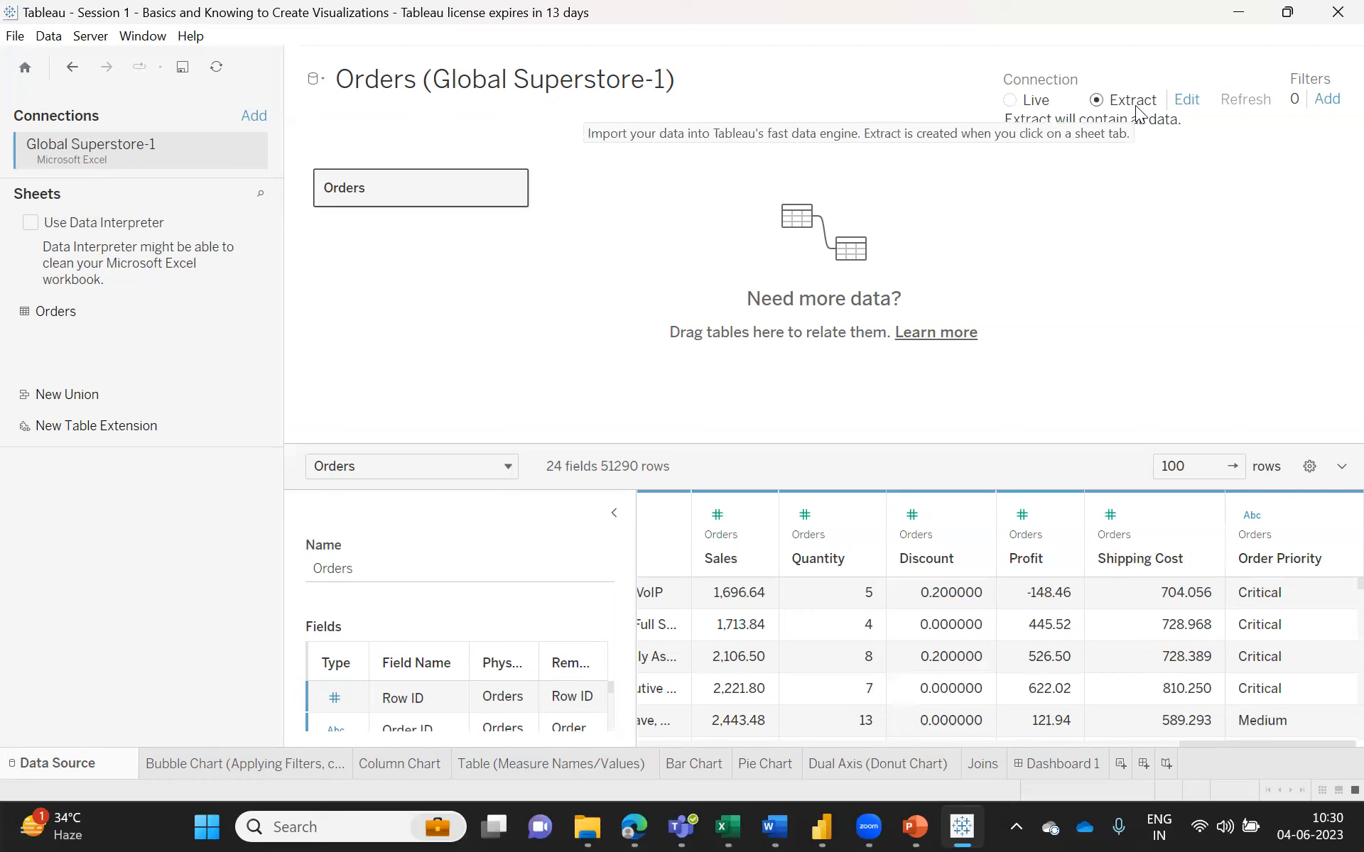
pyautogui.click(1016, 102)
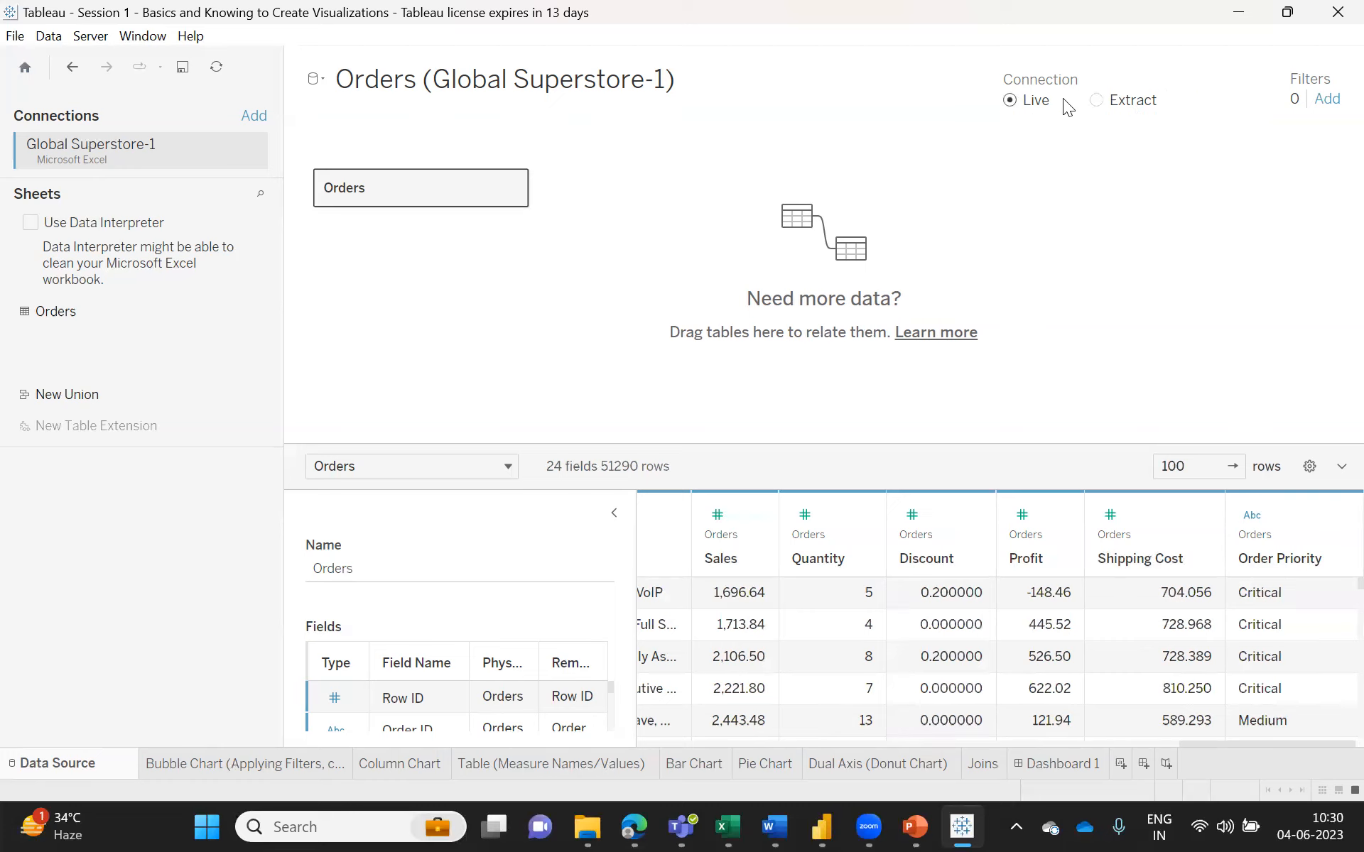
pyautogui.click(1114, 105)
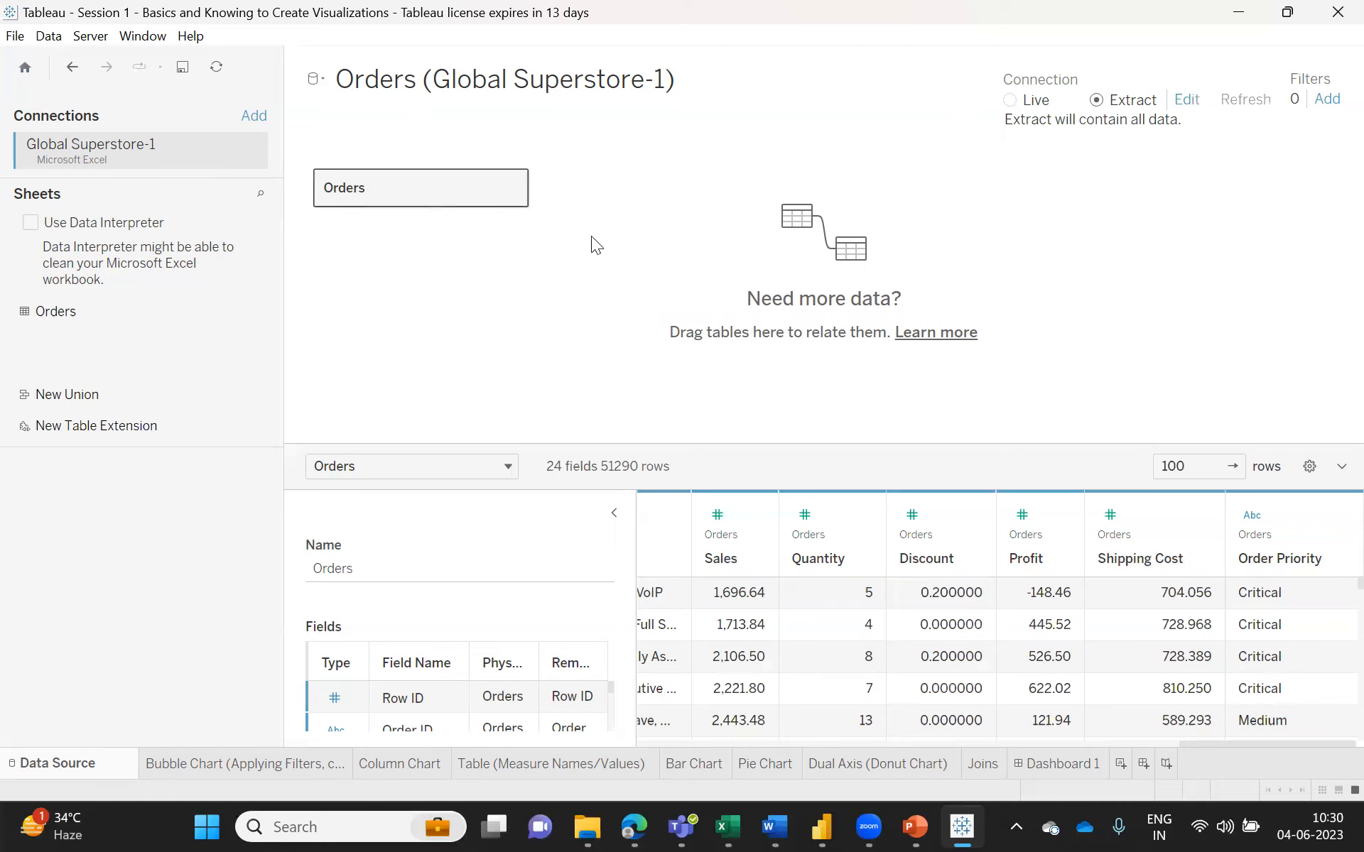
pyautogui.click(1010, 100)
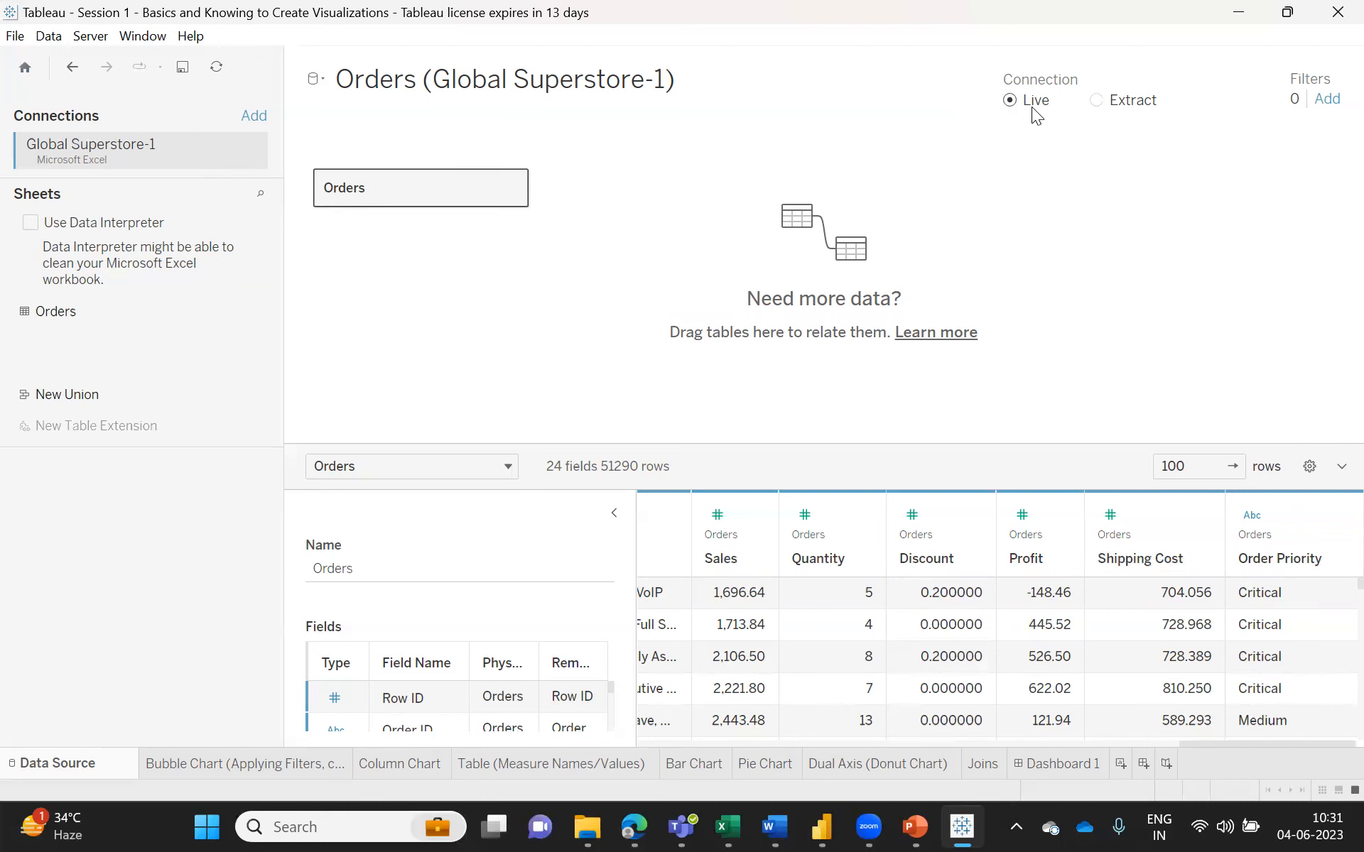
pyautogui.click(1135, 102)
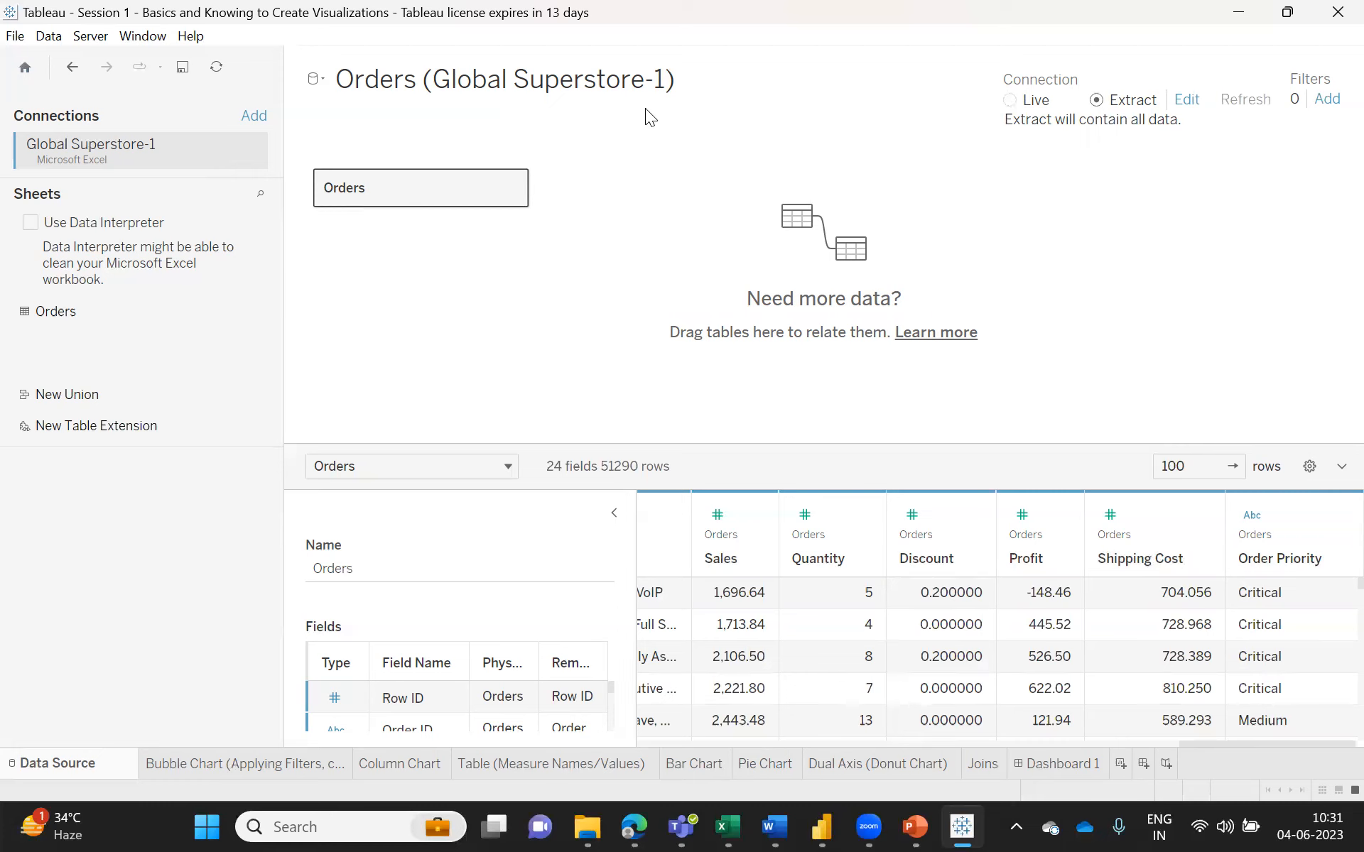
pyautogui.click(1011, 101)
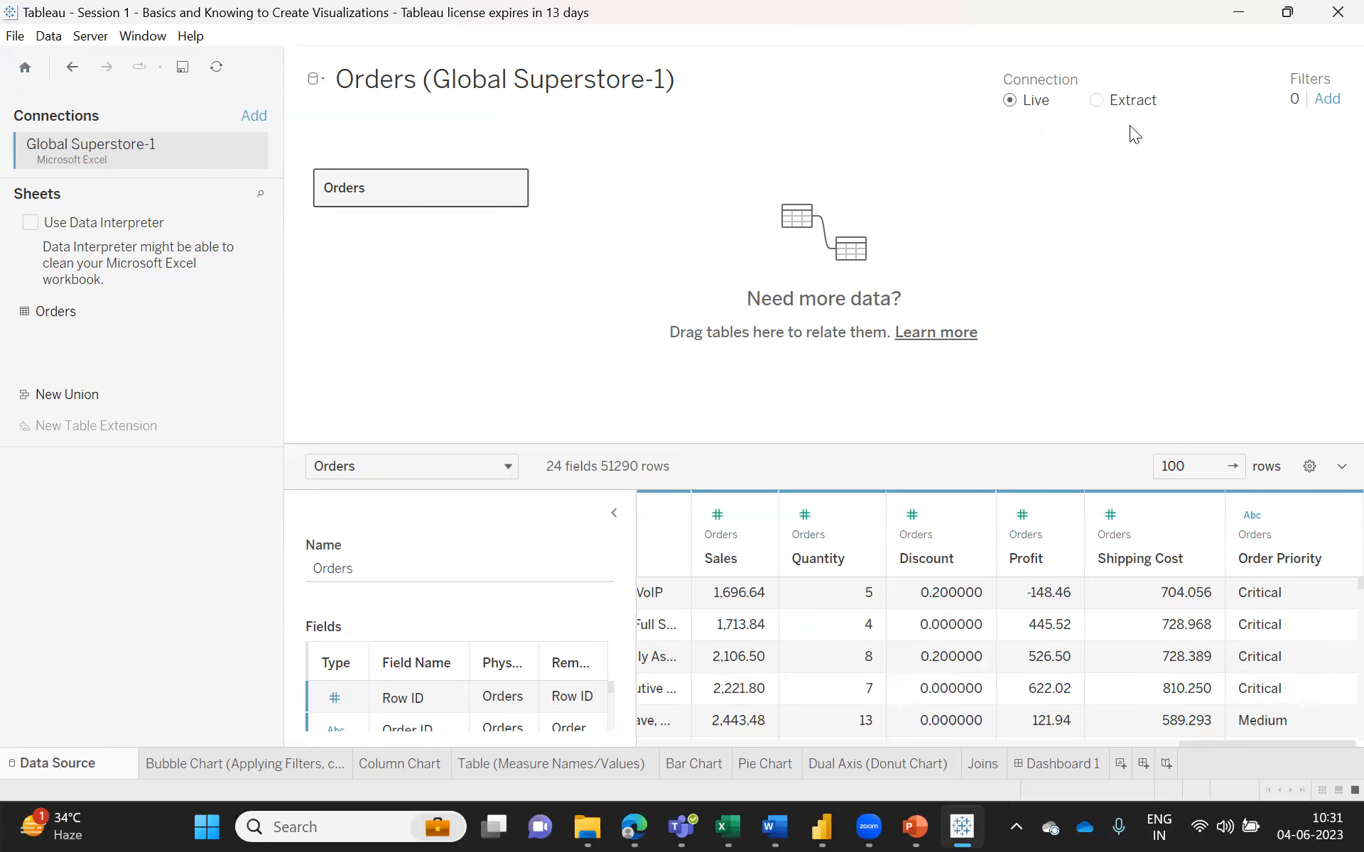
pyautogui.click(1152, 105)
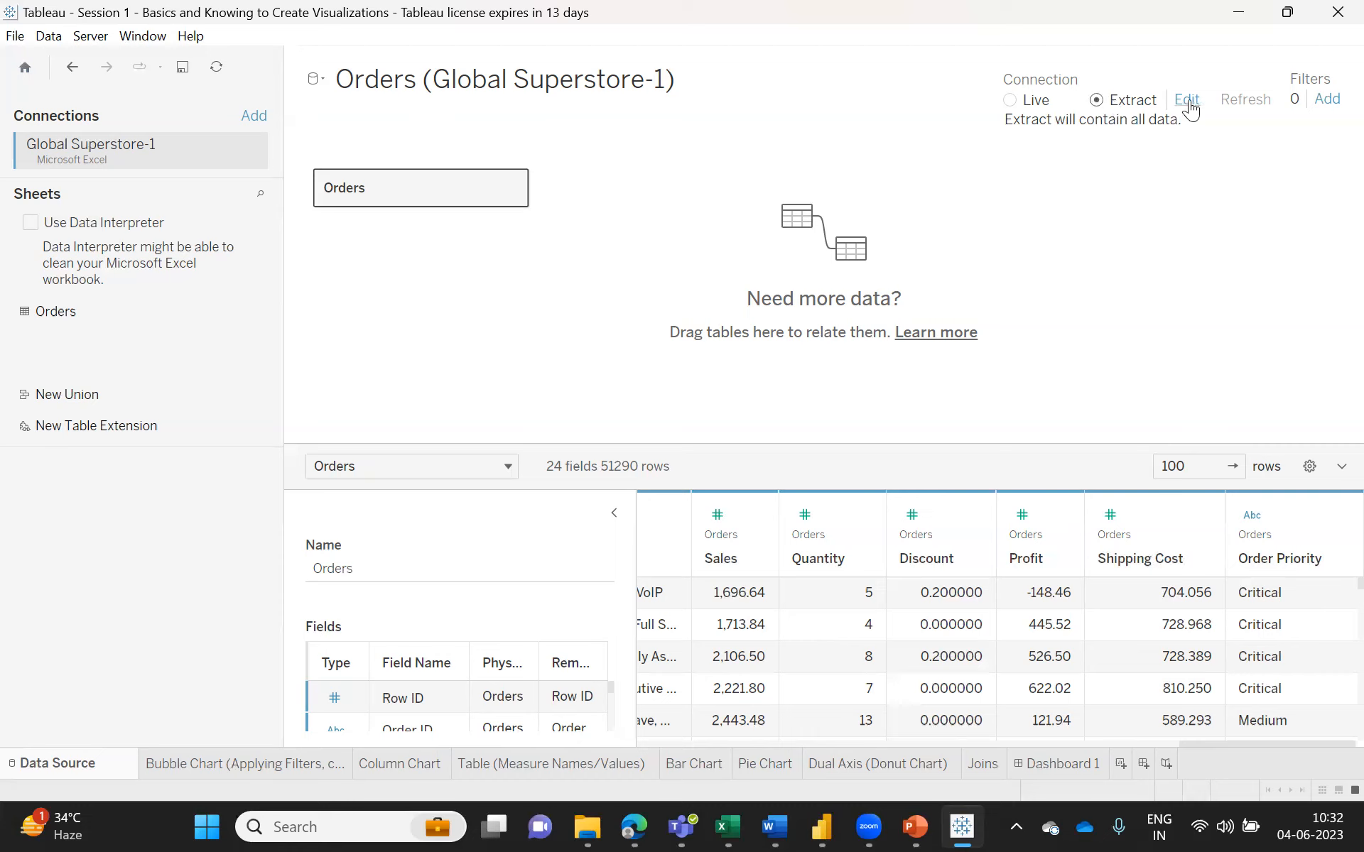
# - Create a data source filter on the years of Order Date and select 2012 and 2014 from the list
pyautogui.click(1327, 99)
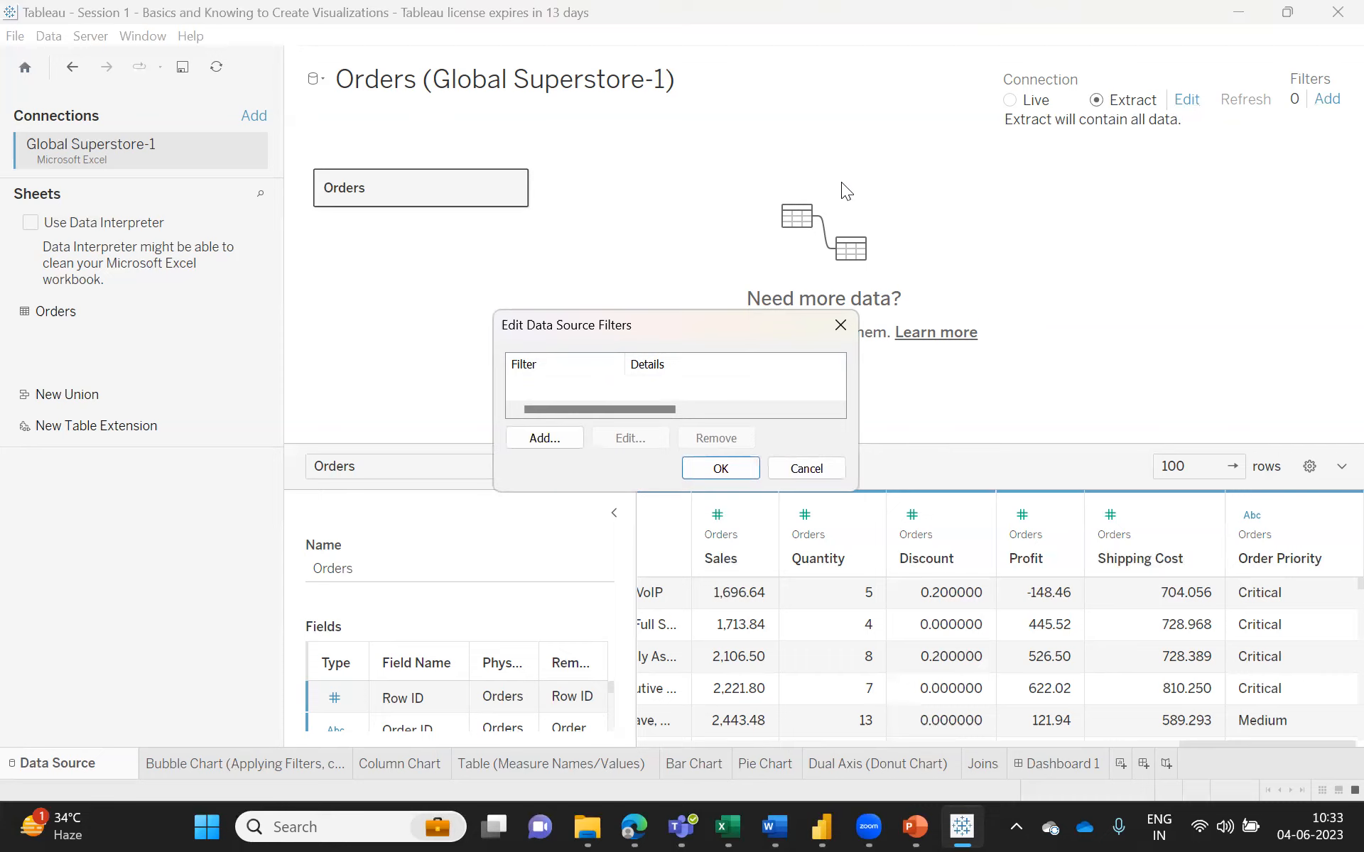
pyautogui.click(544, 439)
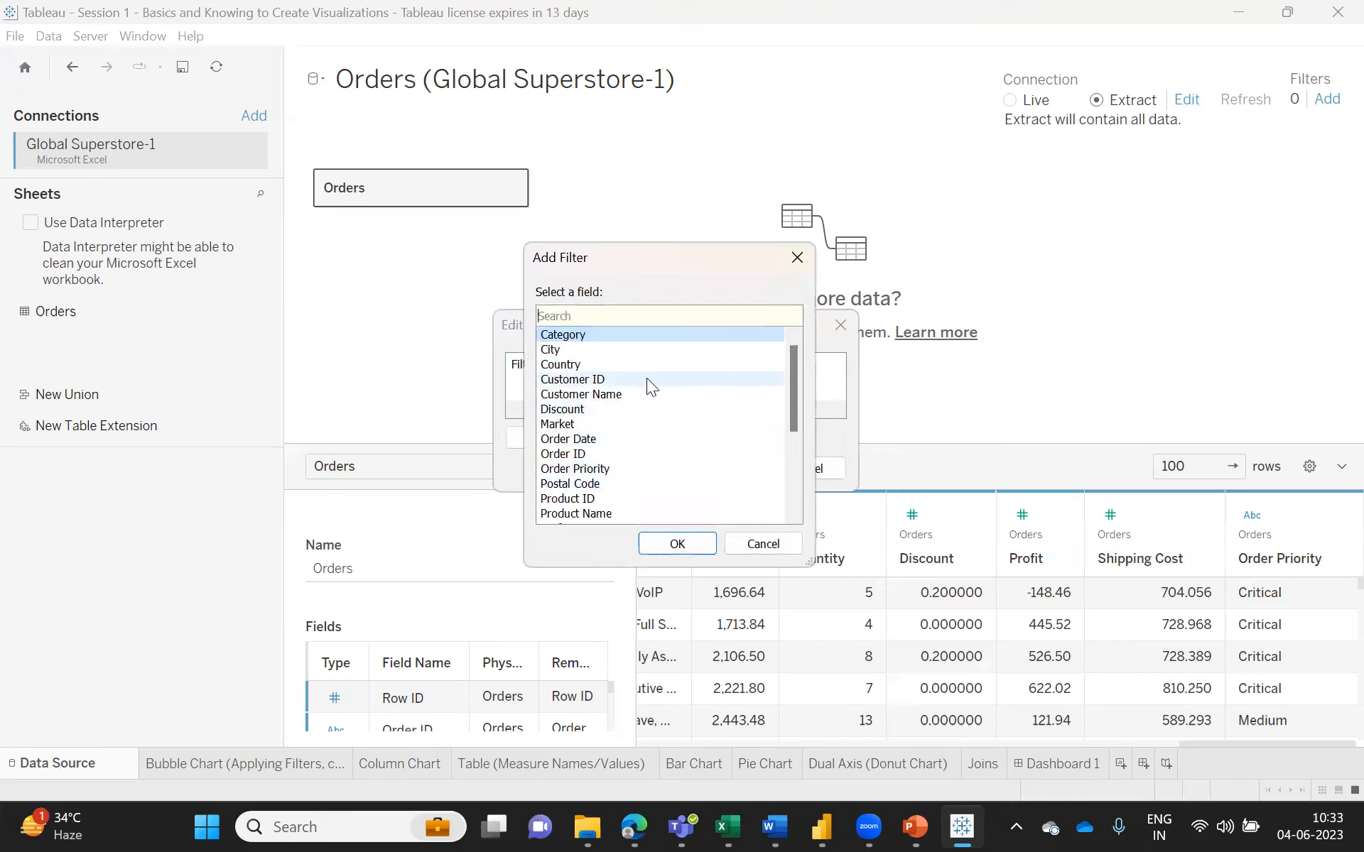
pyautogui.click(571, 439)
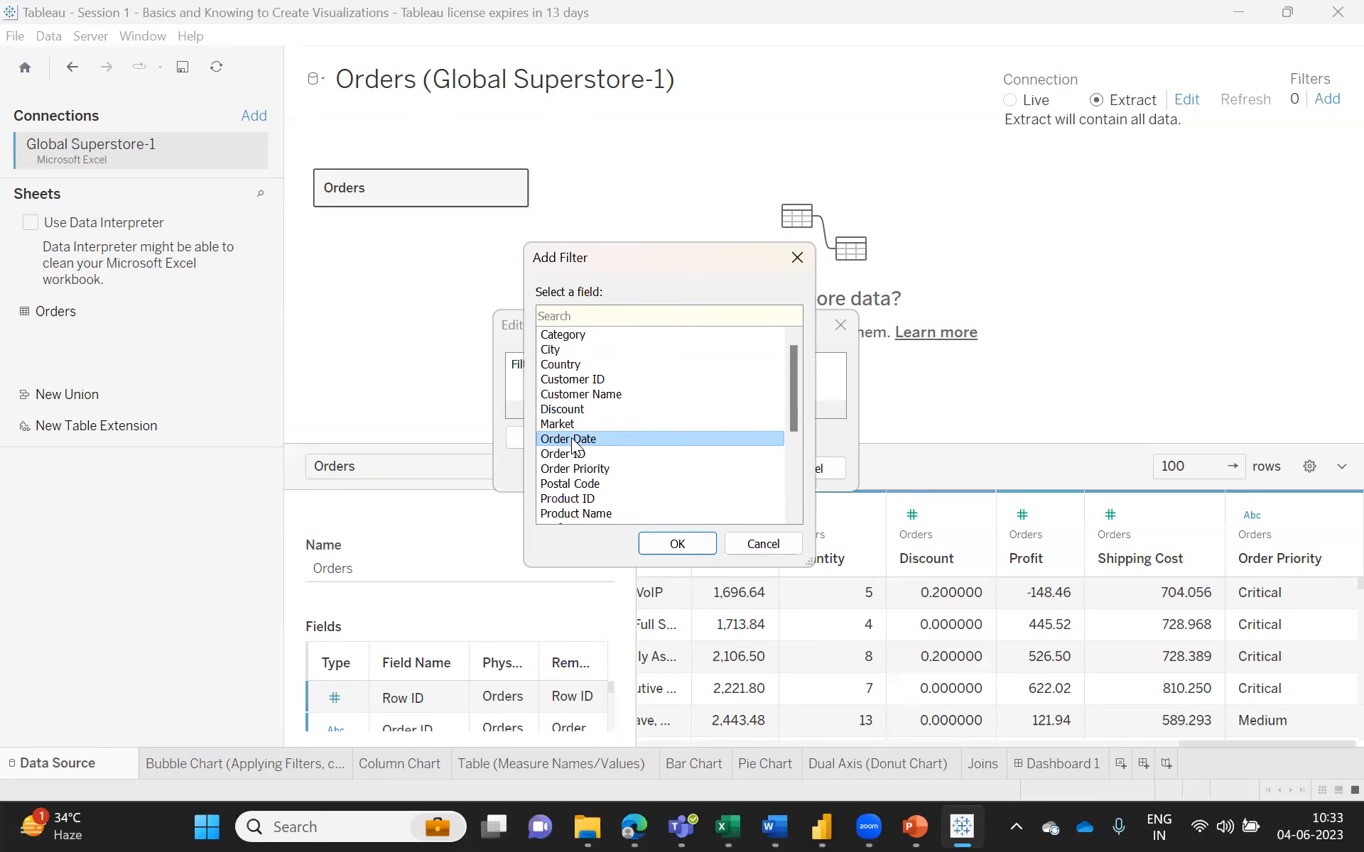
pyautogui.doubleClick(571, 438)
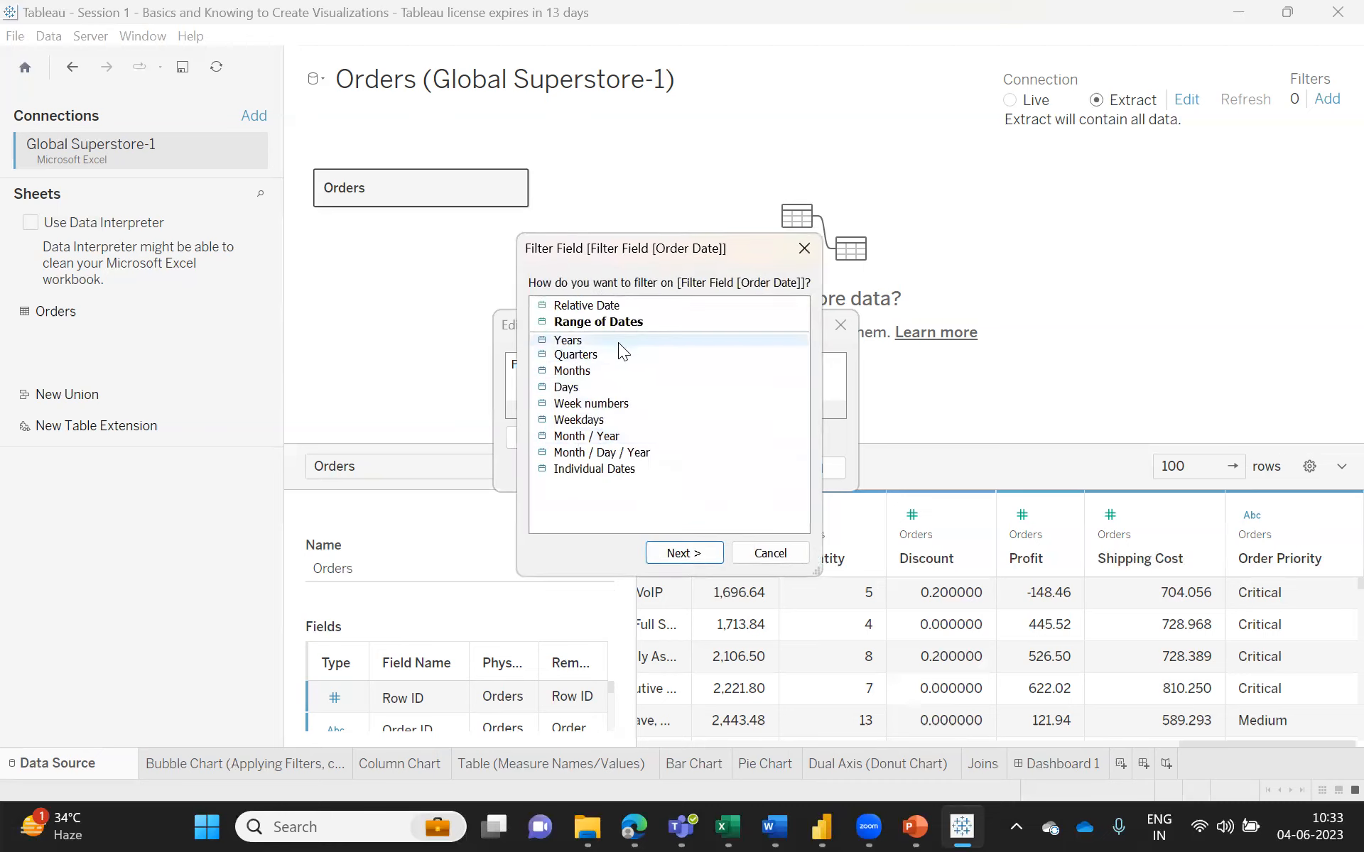
pyautogui.doubleClick(565, 341)
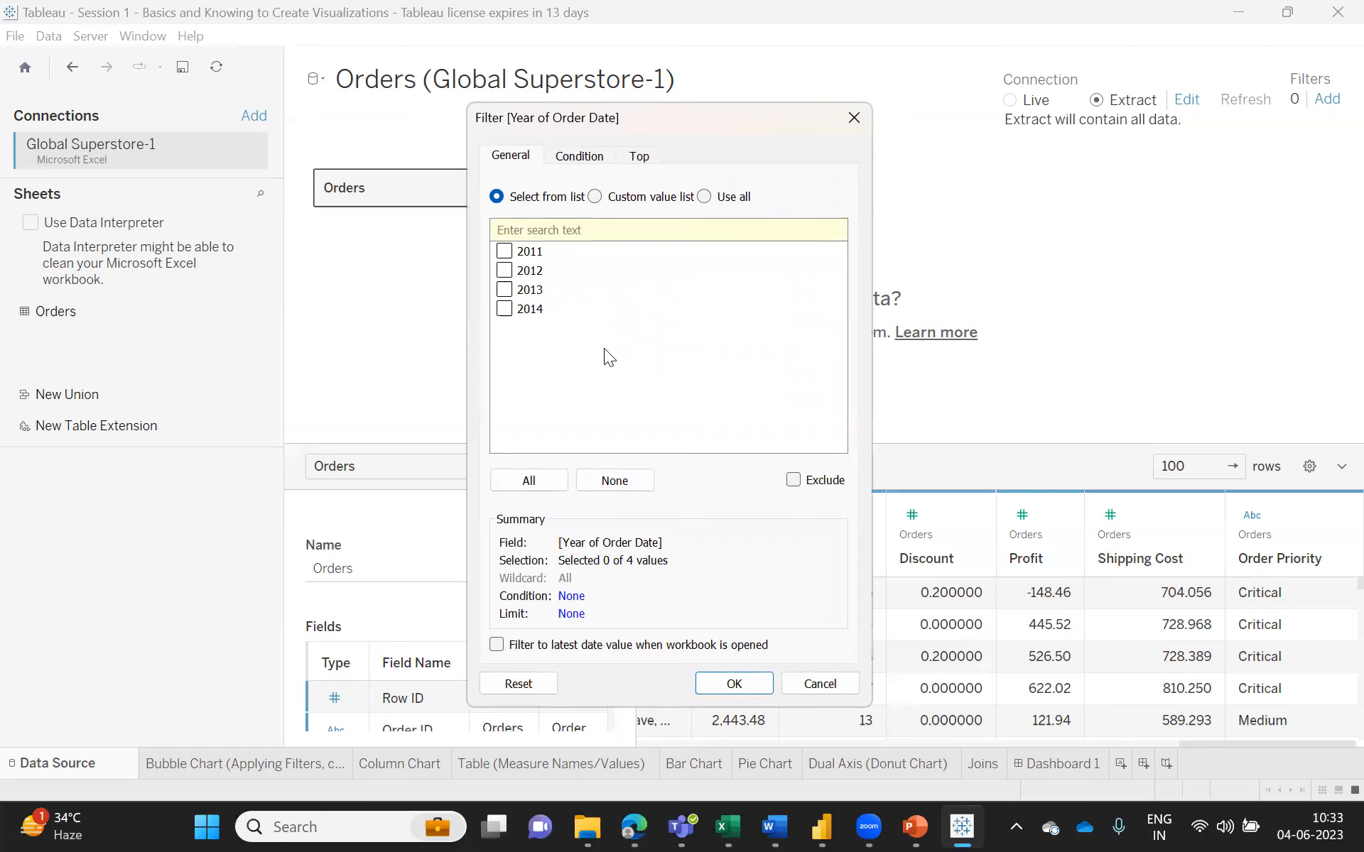
pyautogui.click(504, 310)
pyautogui.click(503, 271)
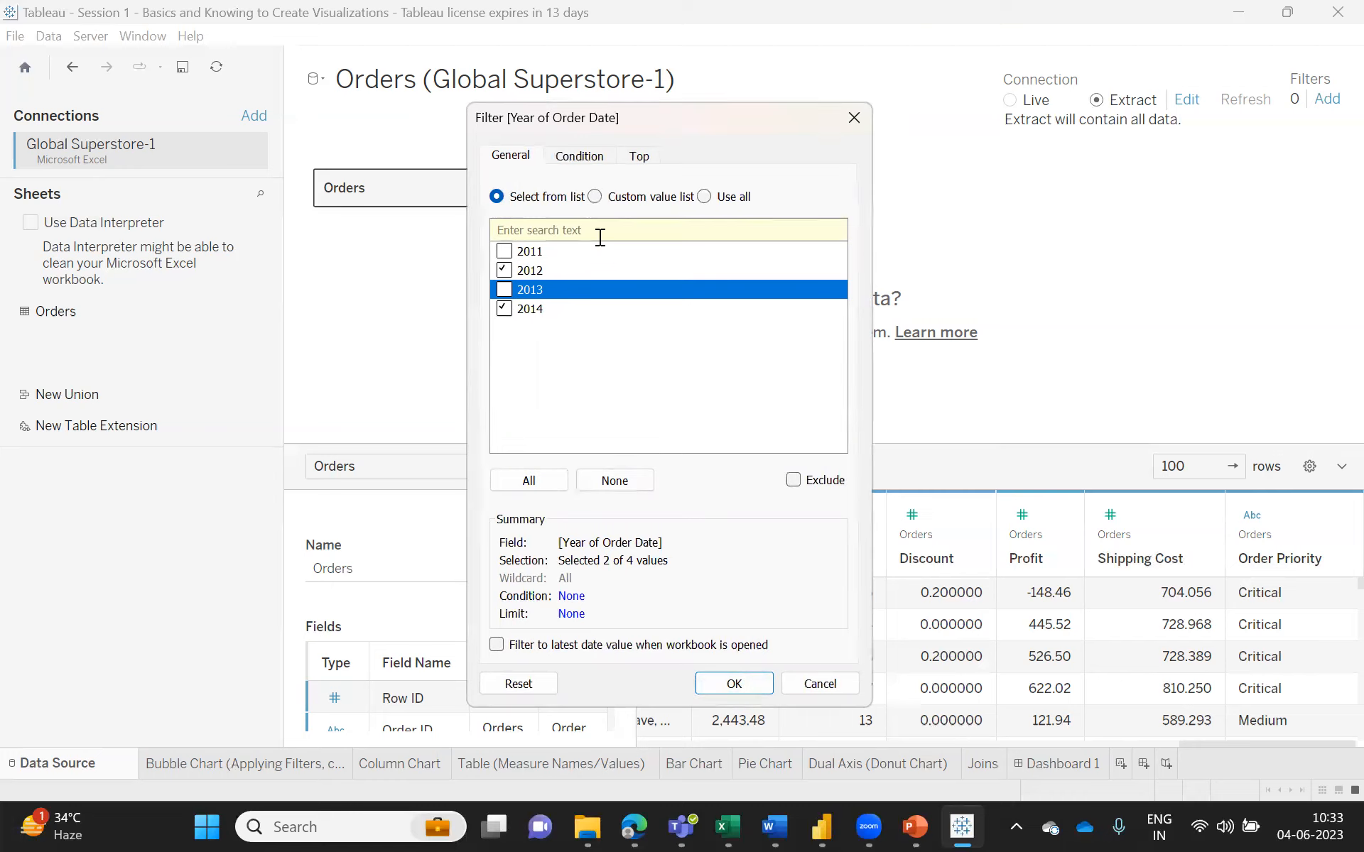
# - Try the By formula and By field conditions of the Order Date year filter and view its Top options
pyautogui.click(570, 160)
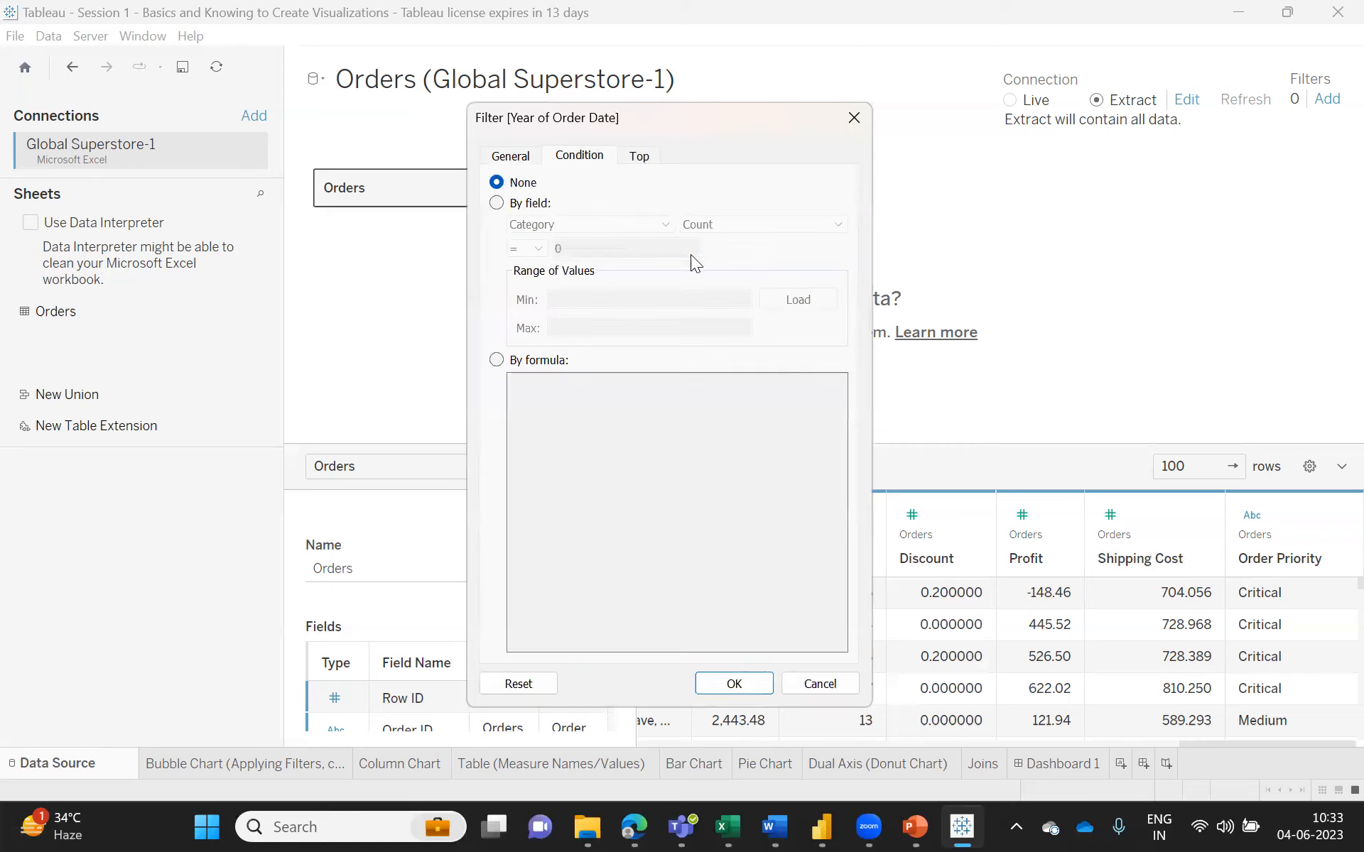
pyautogui.click(496, 361)
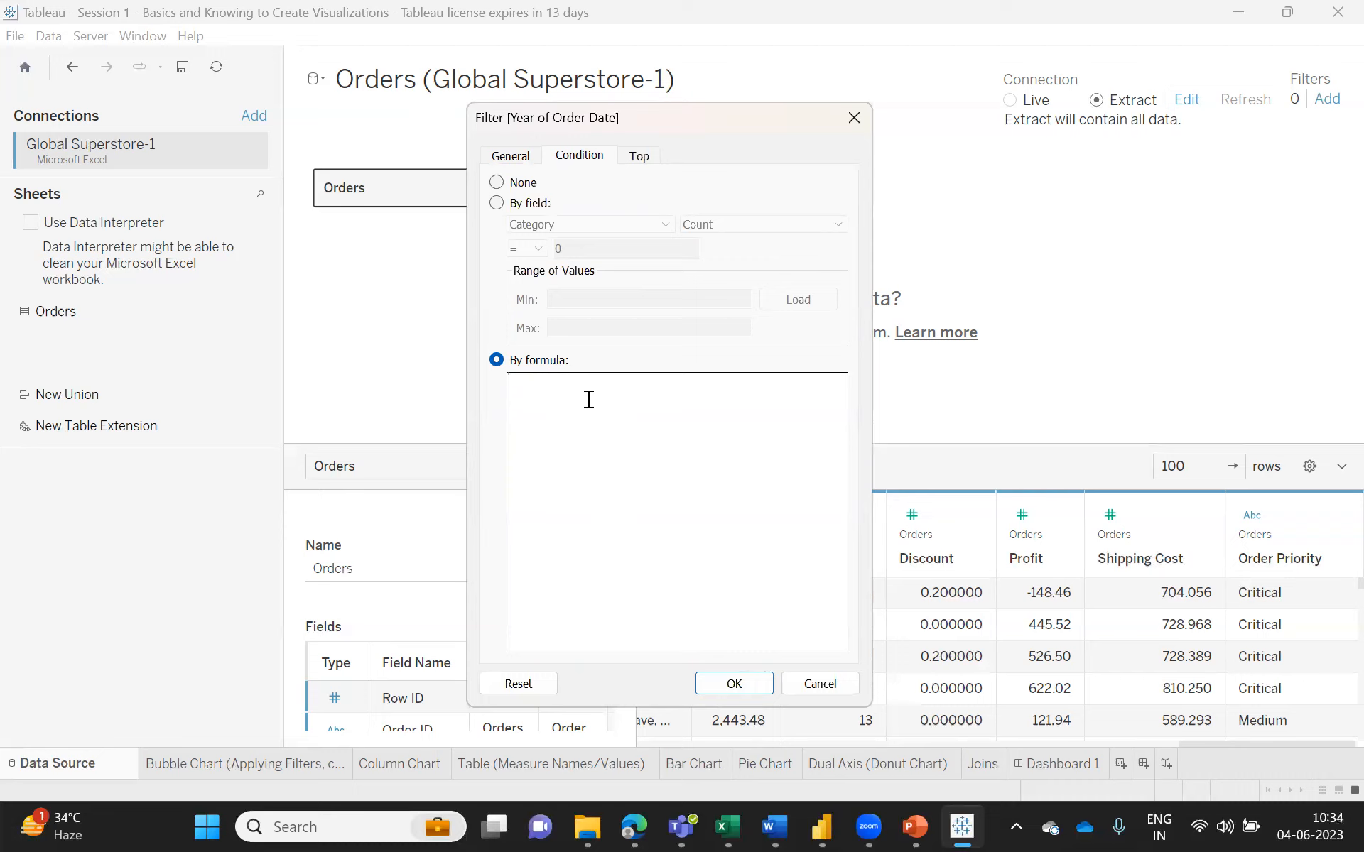
pyautogui.click(638, 157)
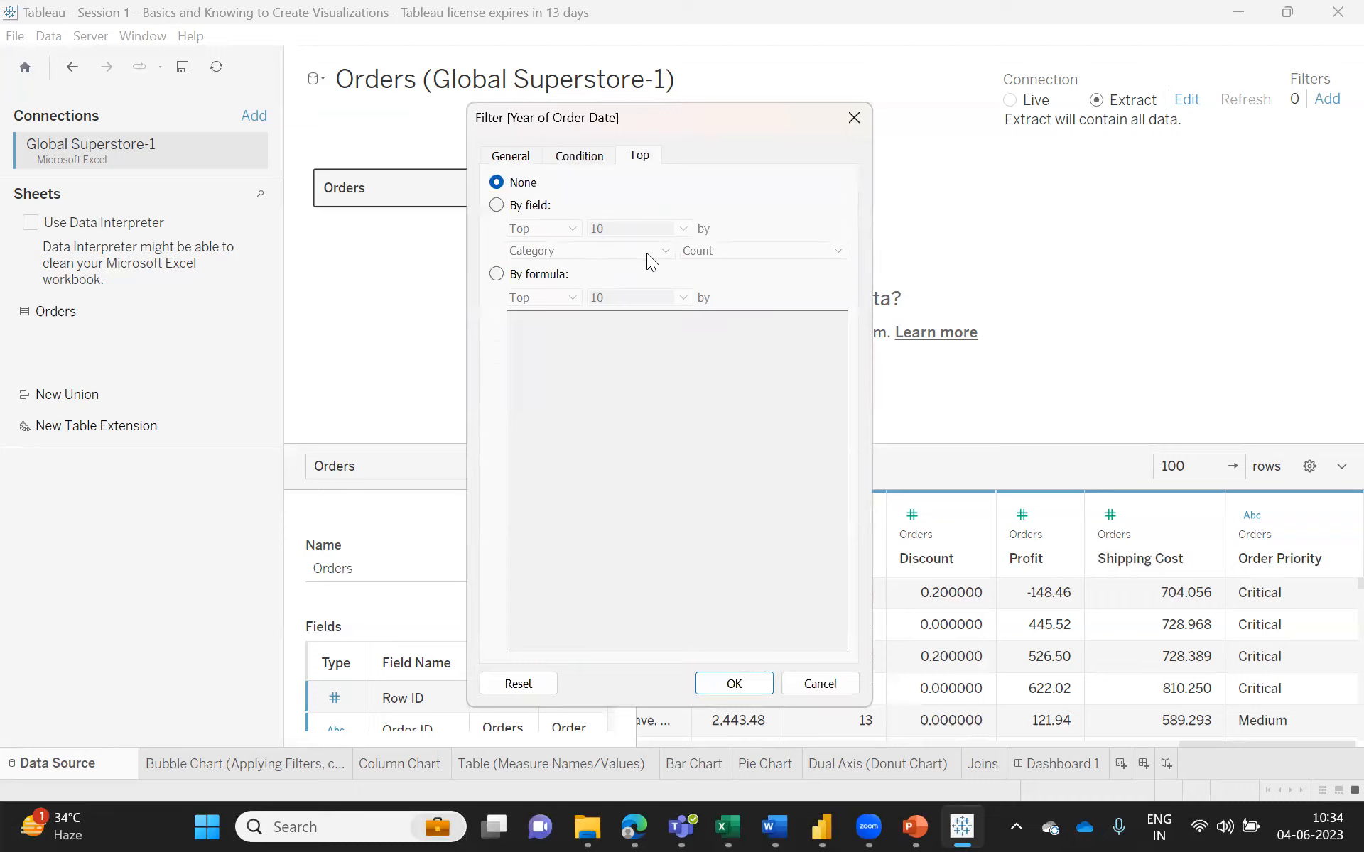
pyautogui.click(573, 157)
pyautogui.click(496, 204)
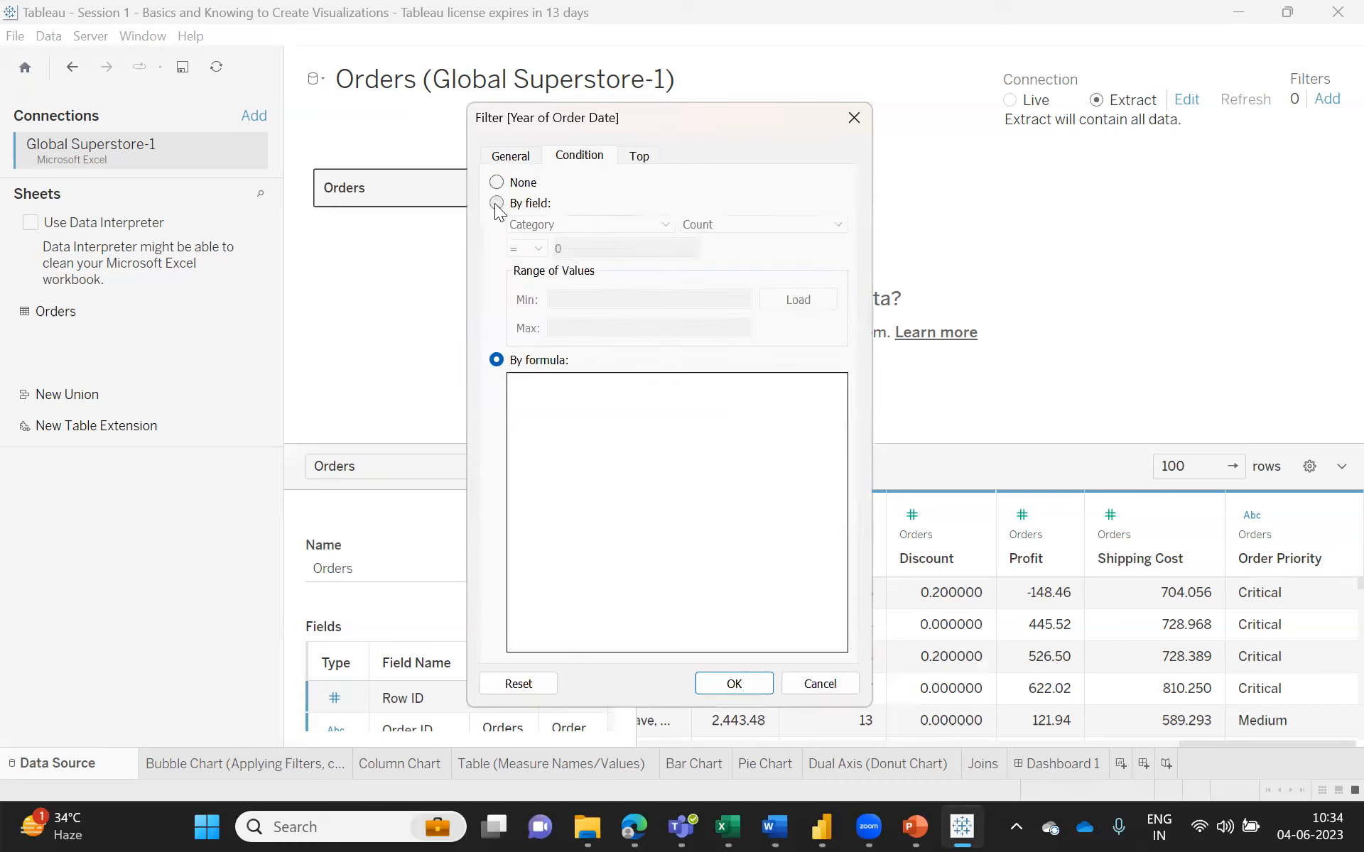
pyautogui.click(641, 235)
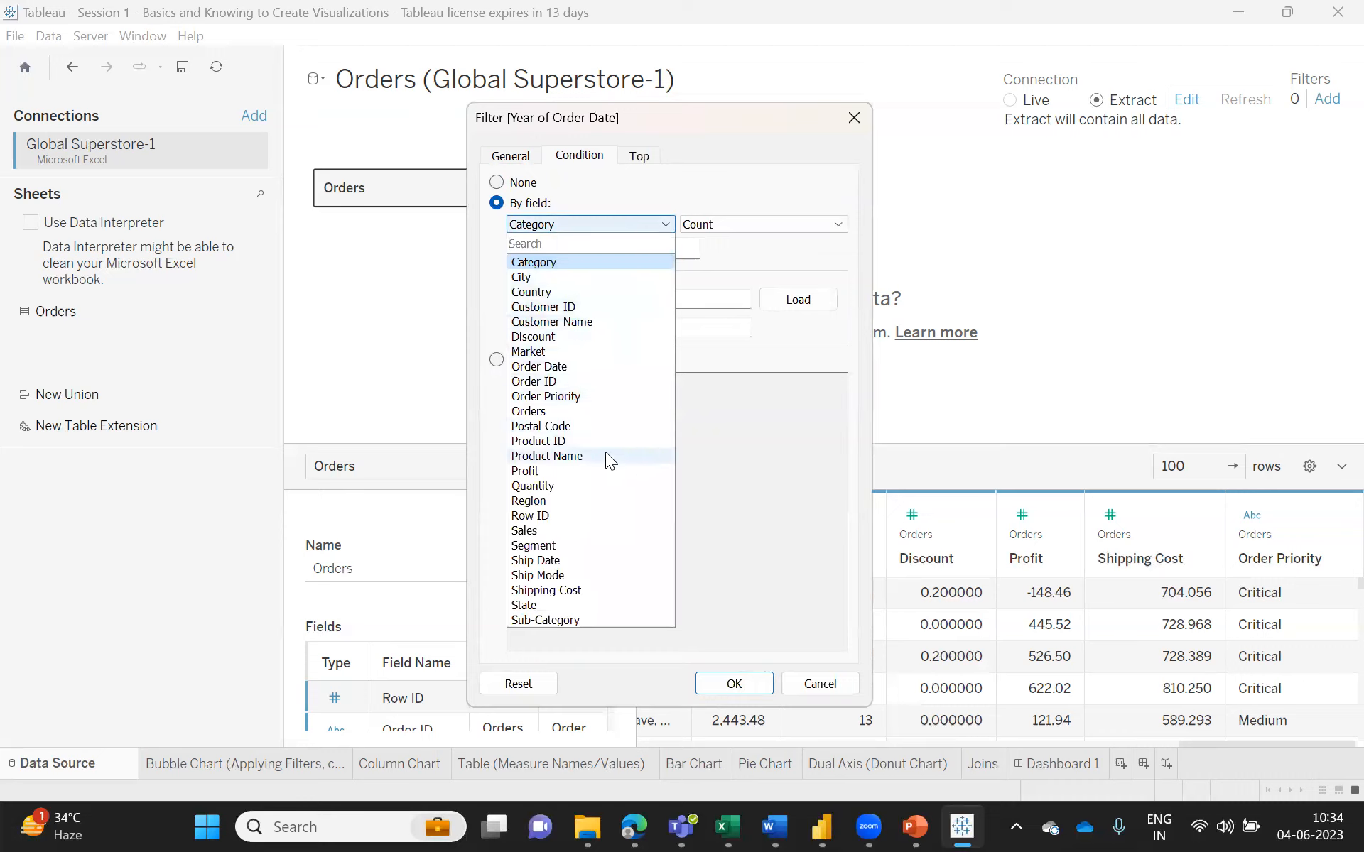
pyautogui.click(777, 168)
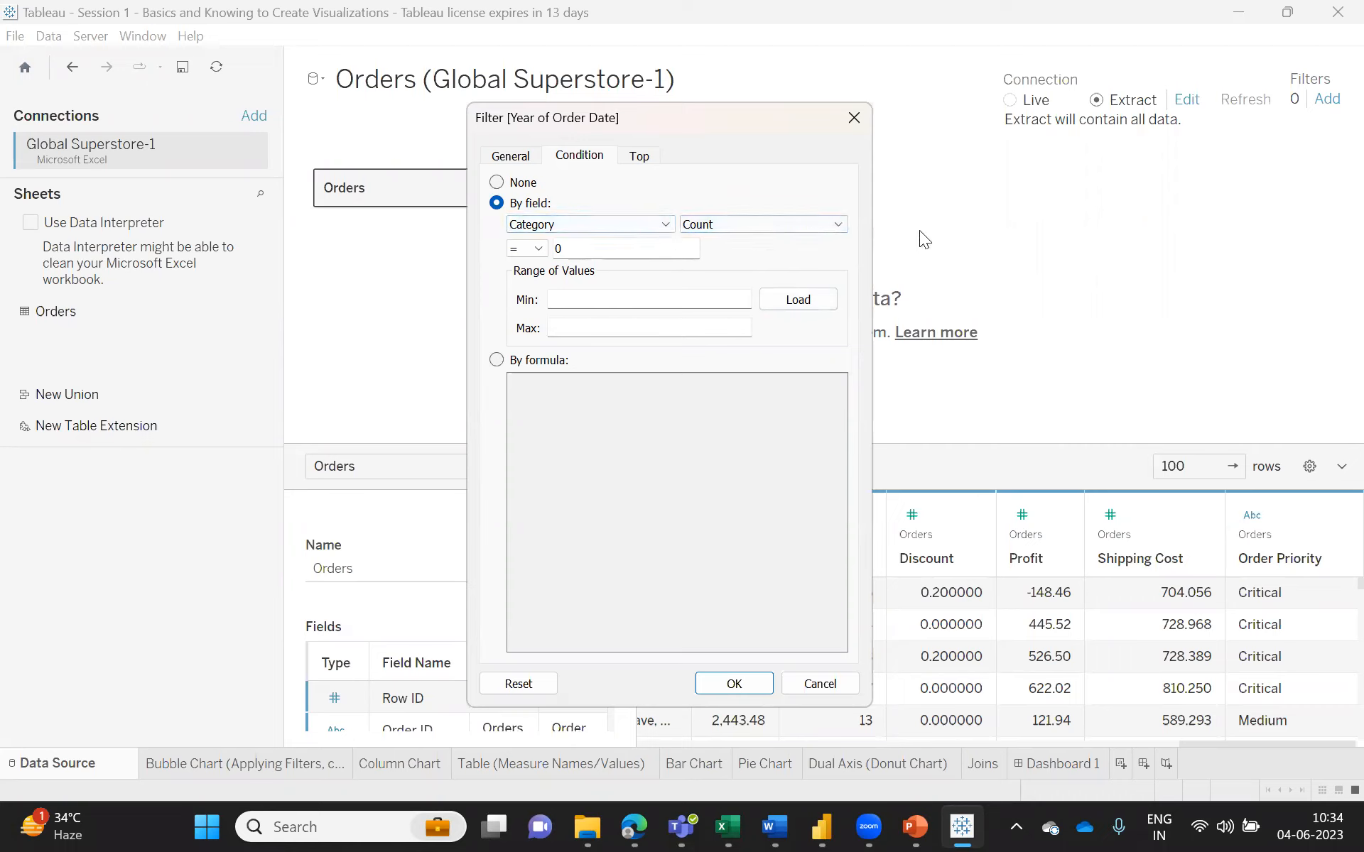
pyautogui.click(639, 158)
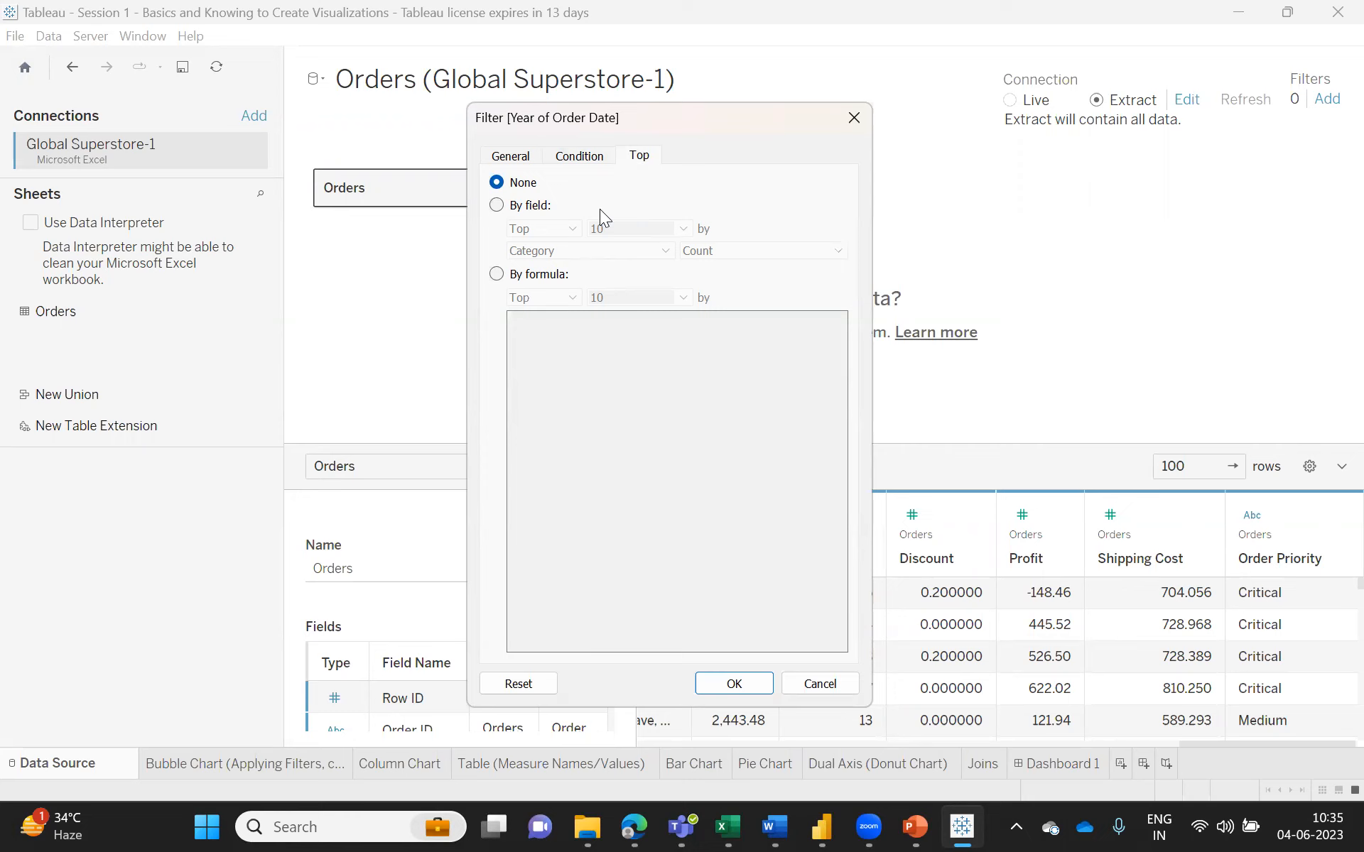
# - Include 2013 in the year selection and apply the Order Date filter to the data source
pyautogui.click(528, 157)
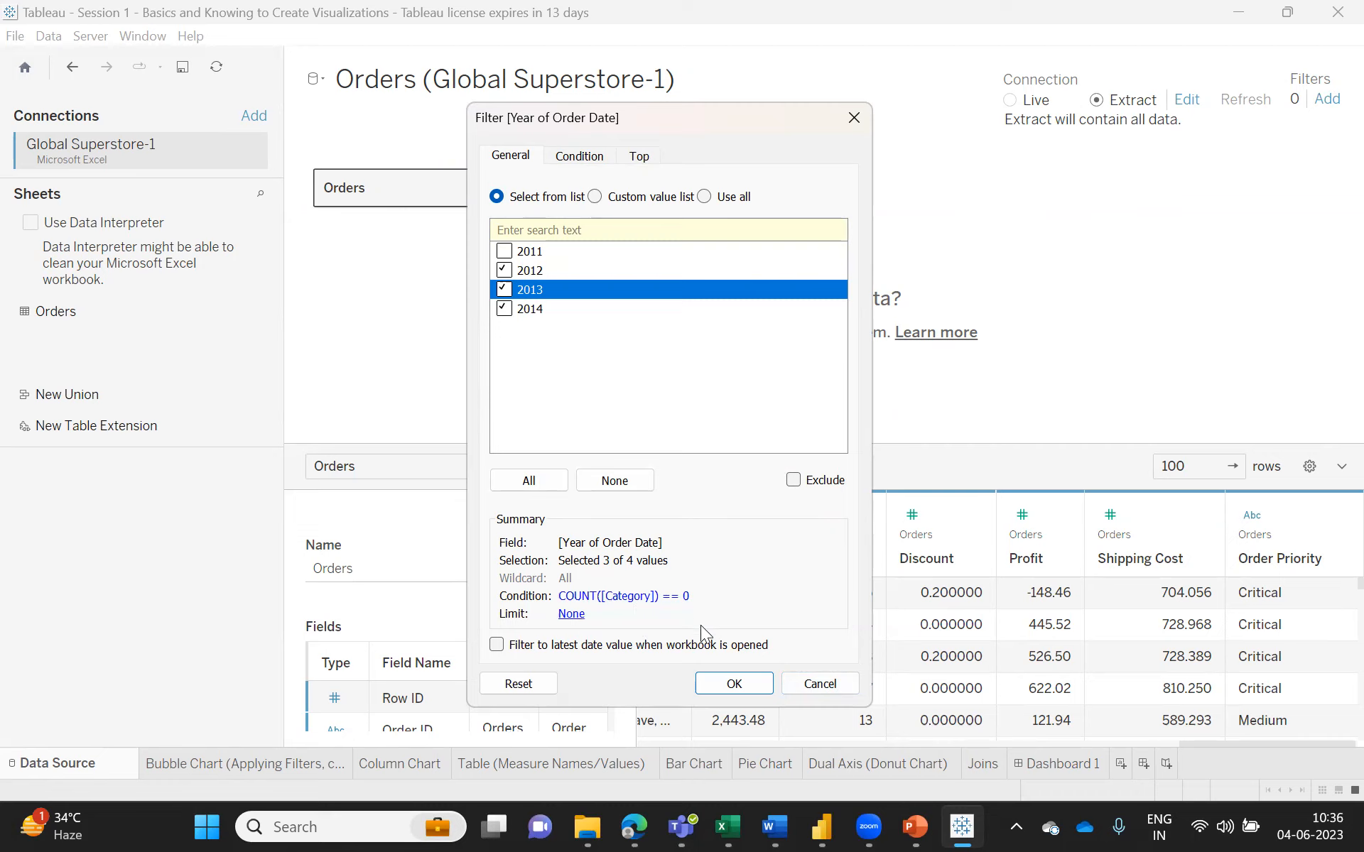
pyautogui.click(728, 685)
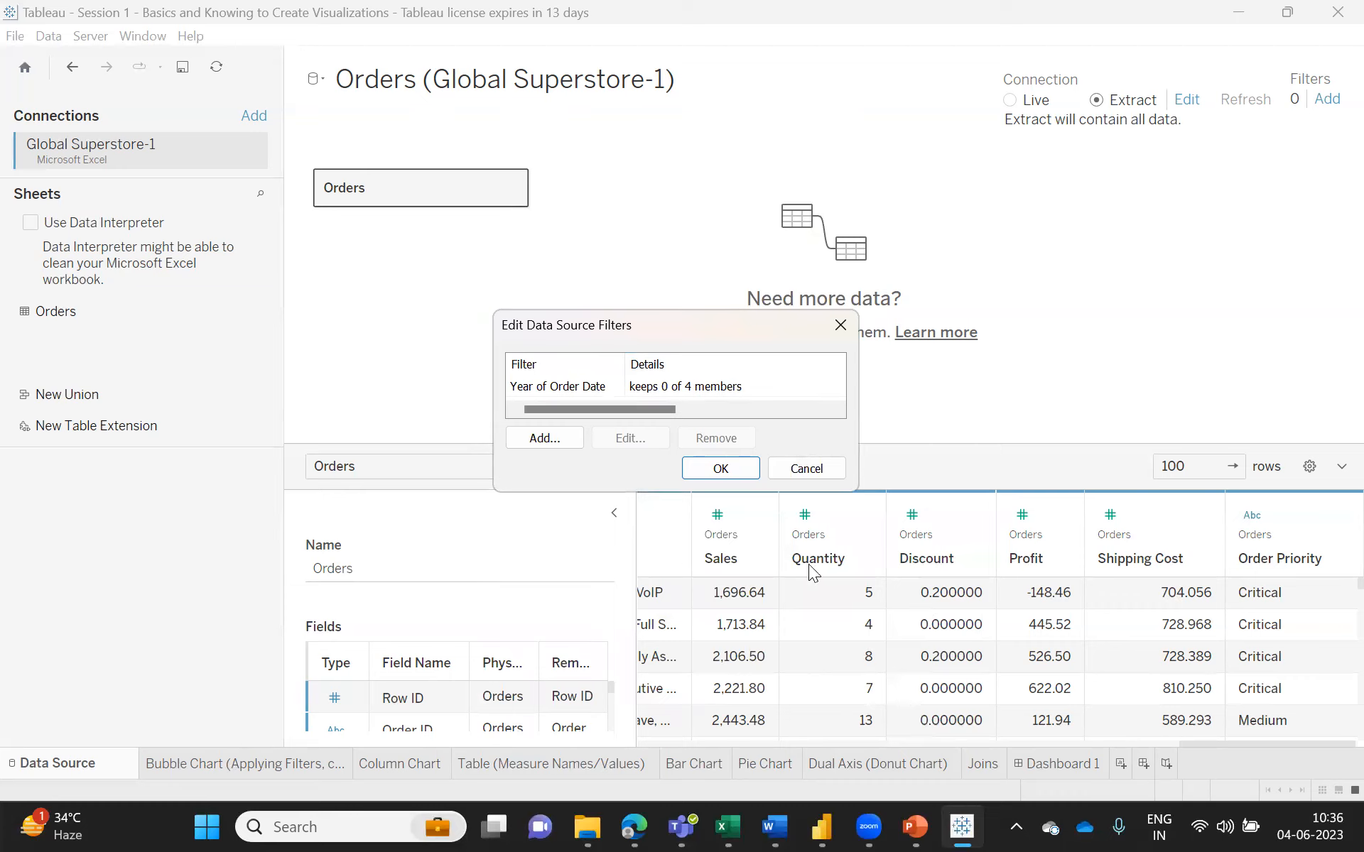
pyautogui.click(710, 470)
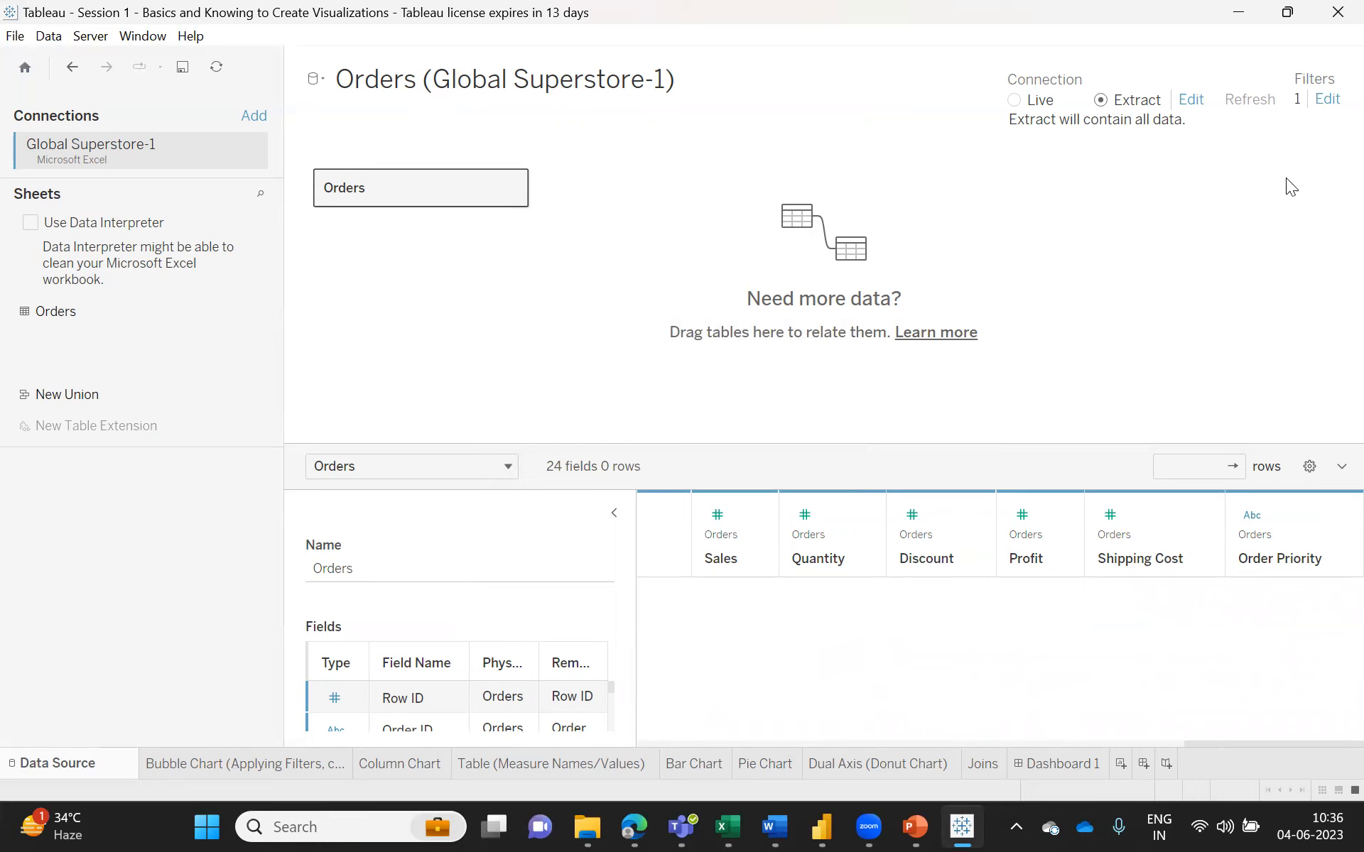
# - Edit the Order Date year filter to use no condition and apply the change to the data source
pyautogui.click(1328, 100)
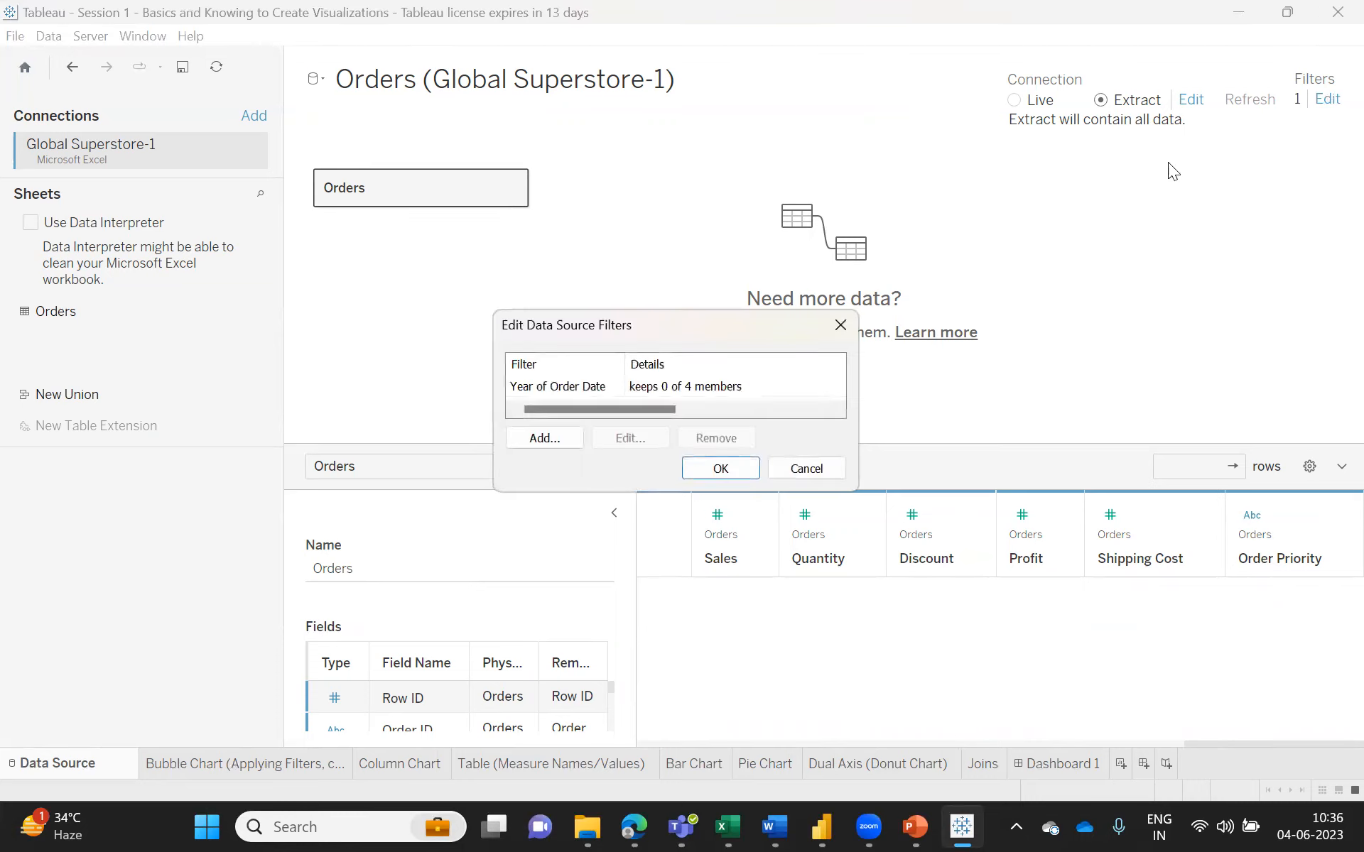
pyautogui.doubleClick(554, 385)
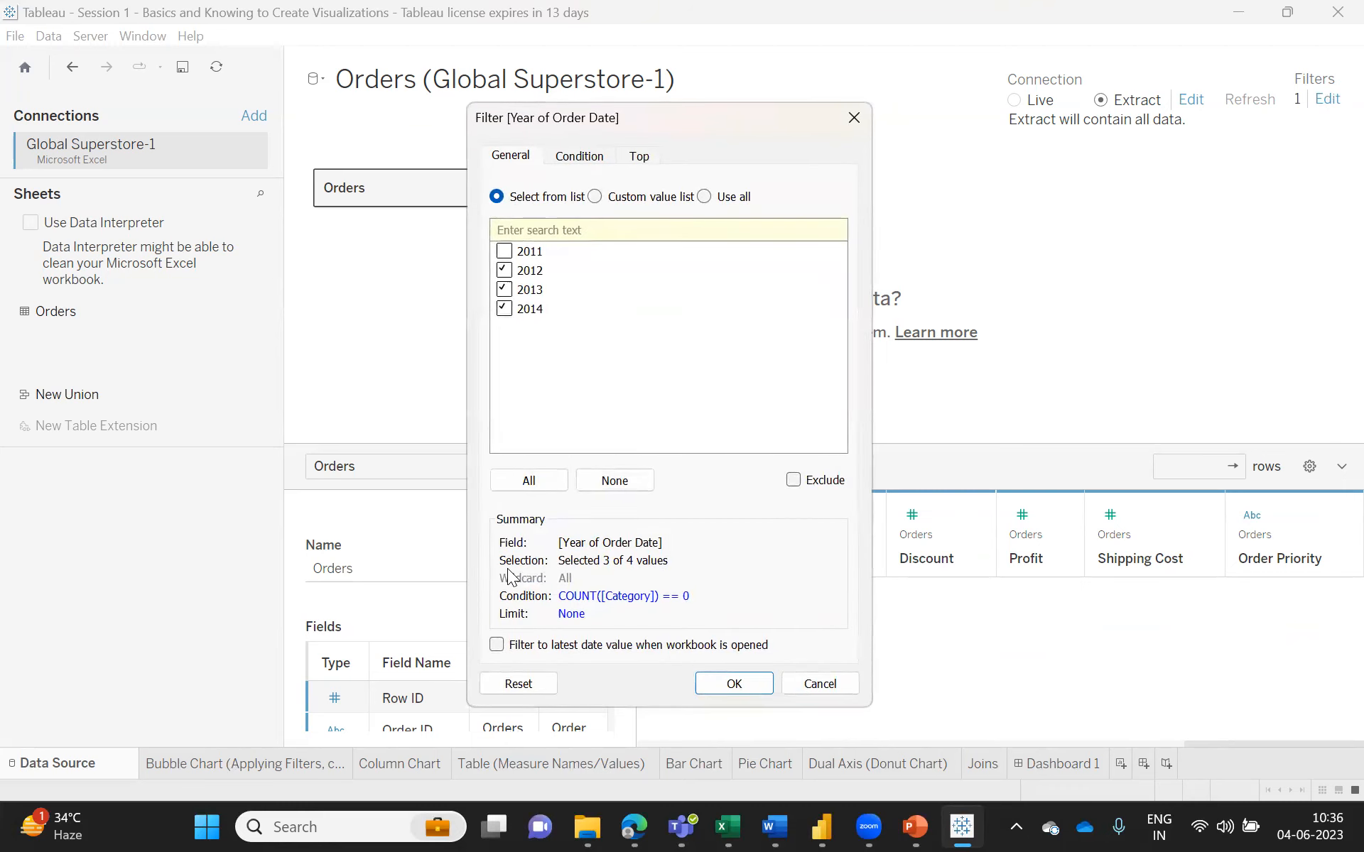
pyautogui.click(581, 158)
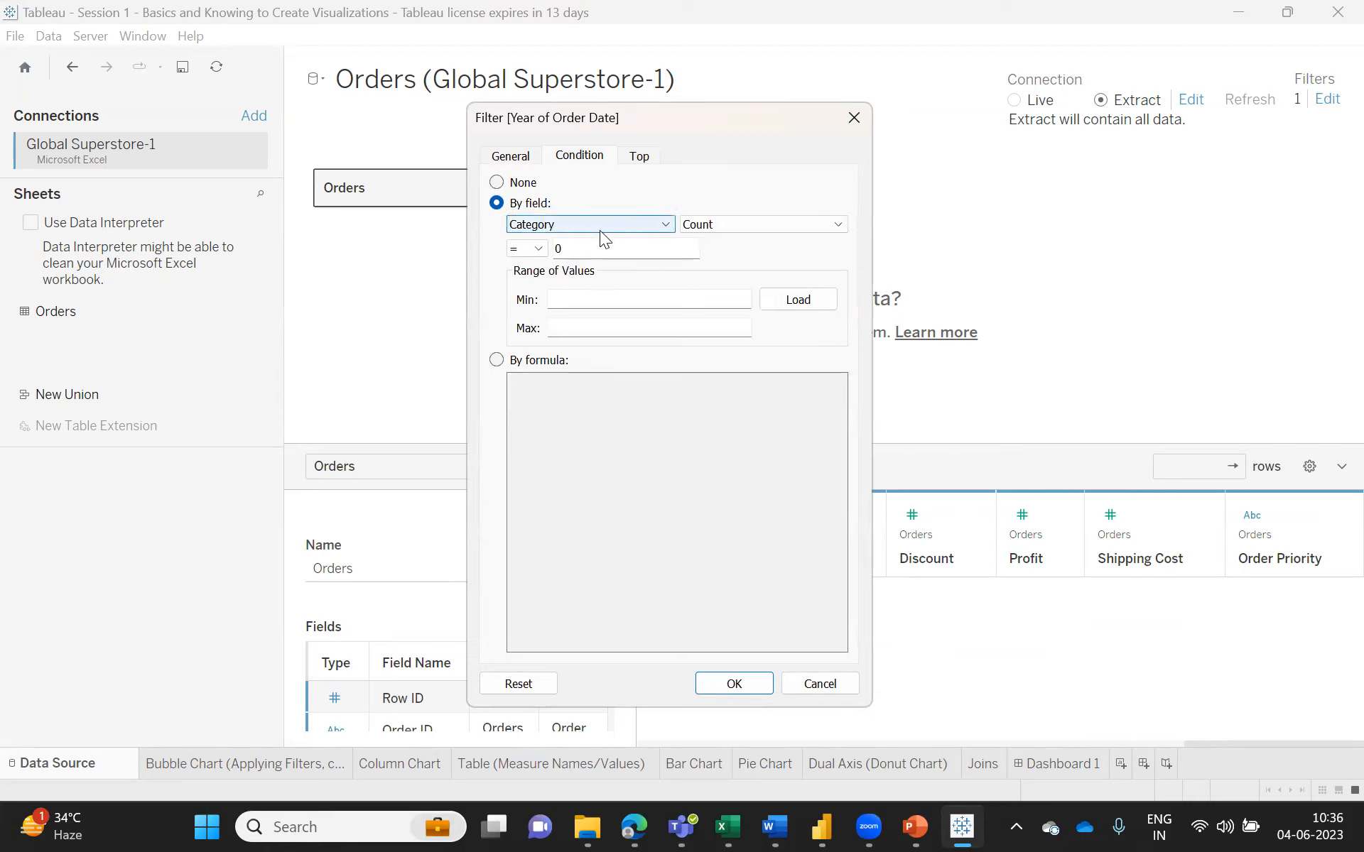
pyautogui.click(497, 182)
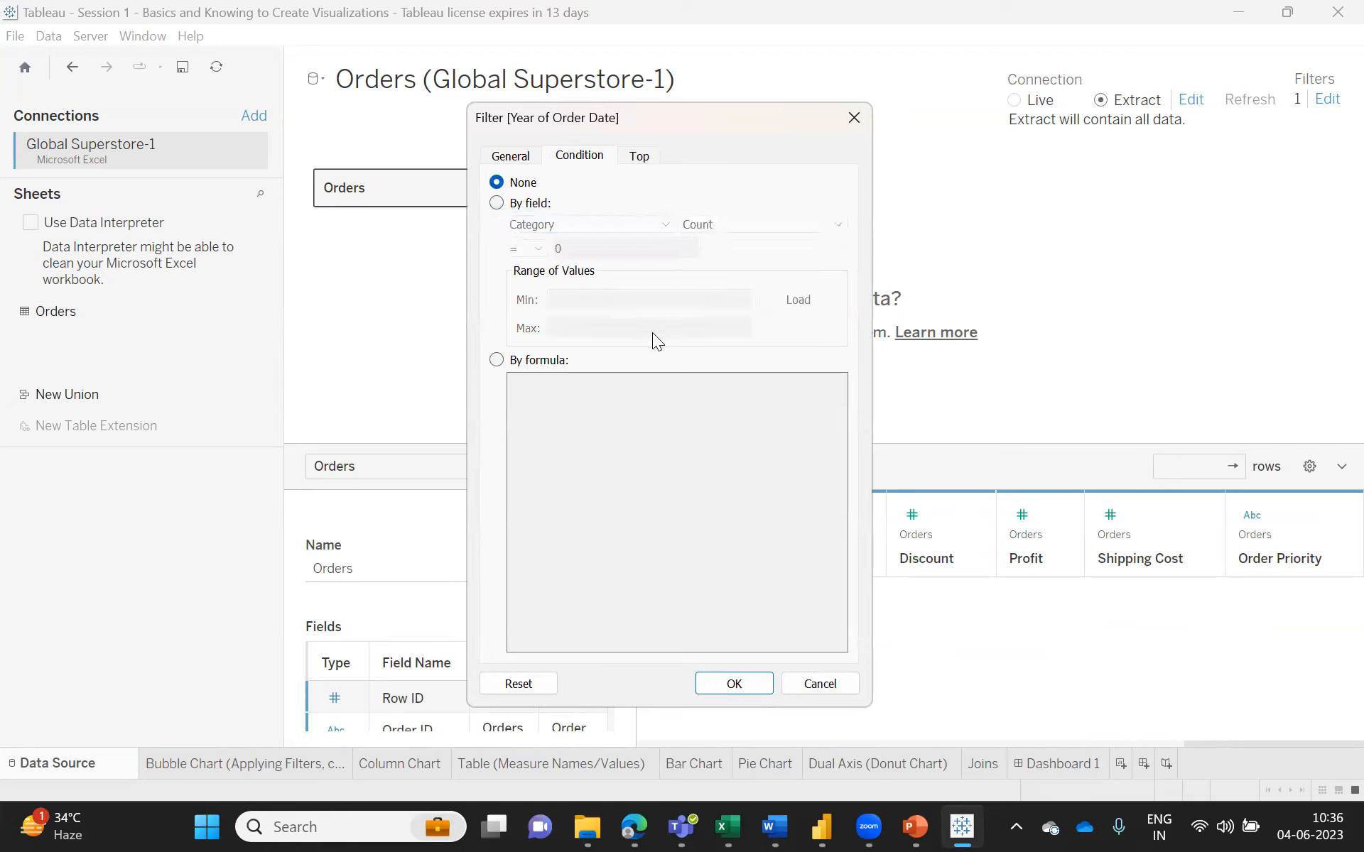
pyautogui.click(497, 361)
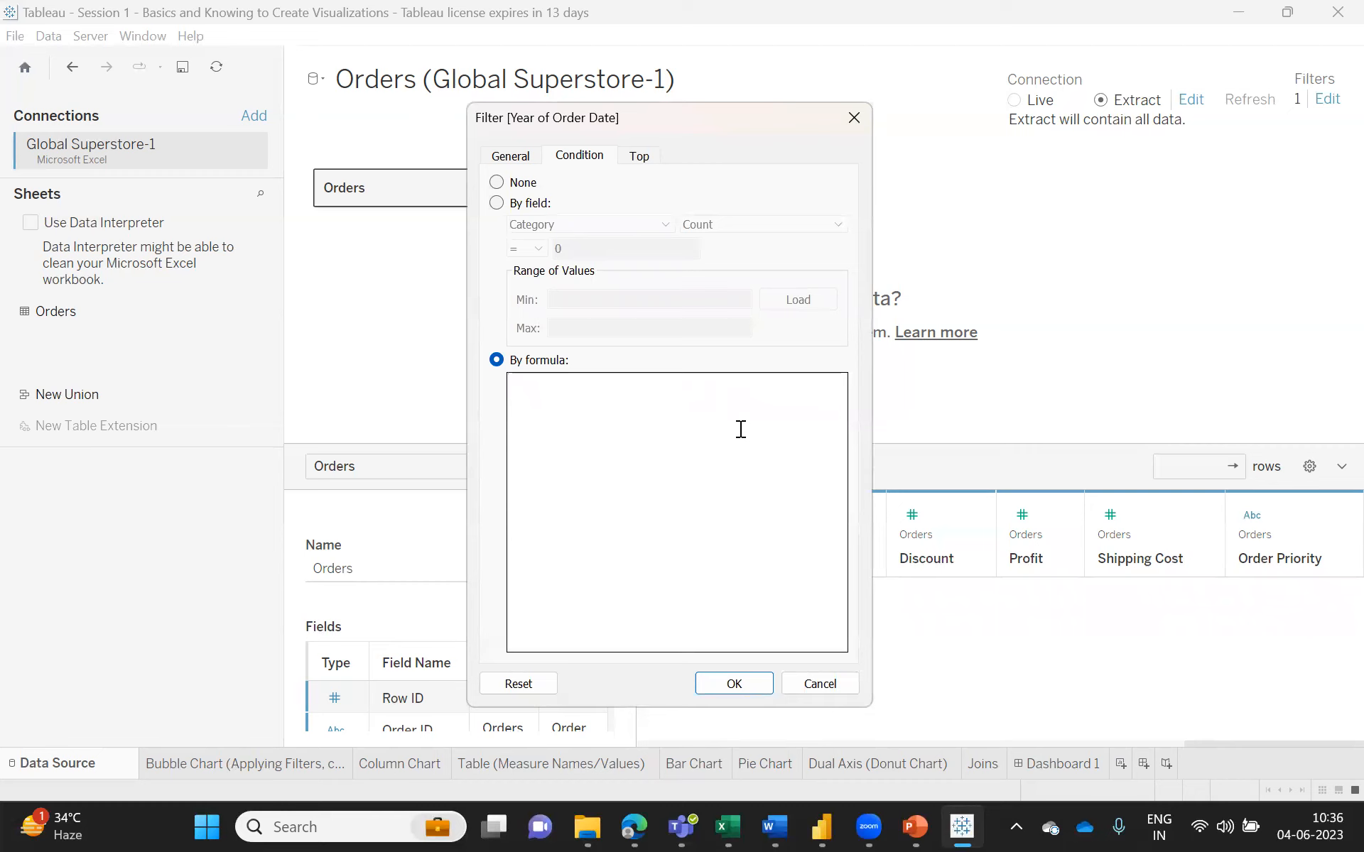
pyautogui.click(508, 157)
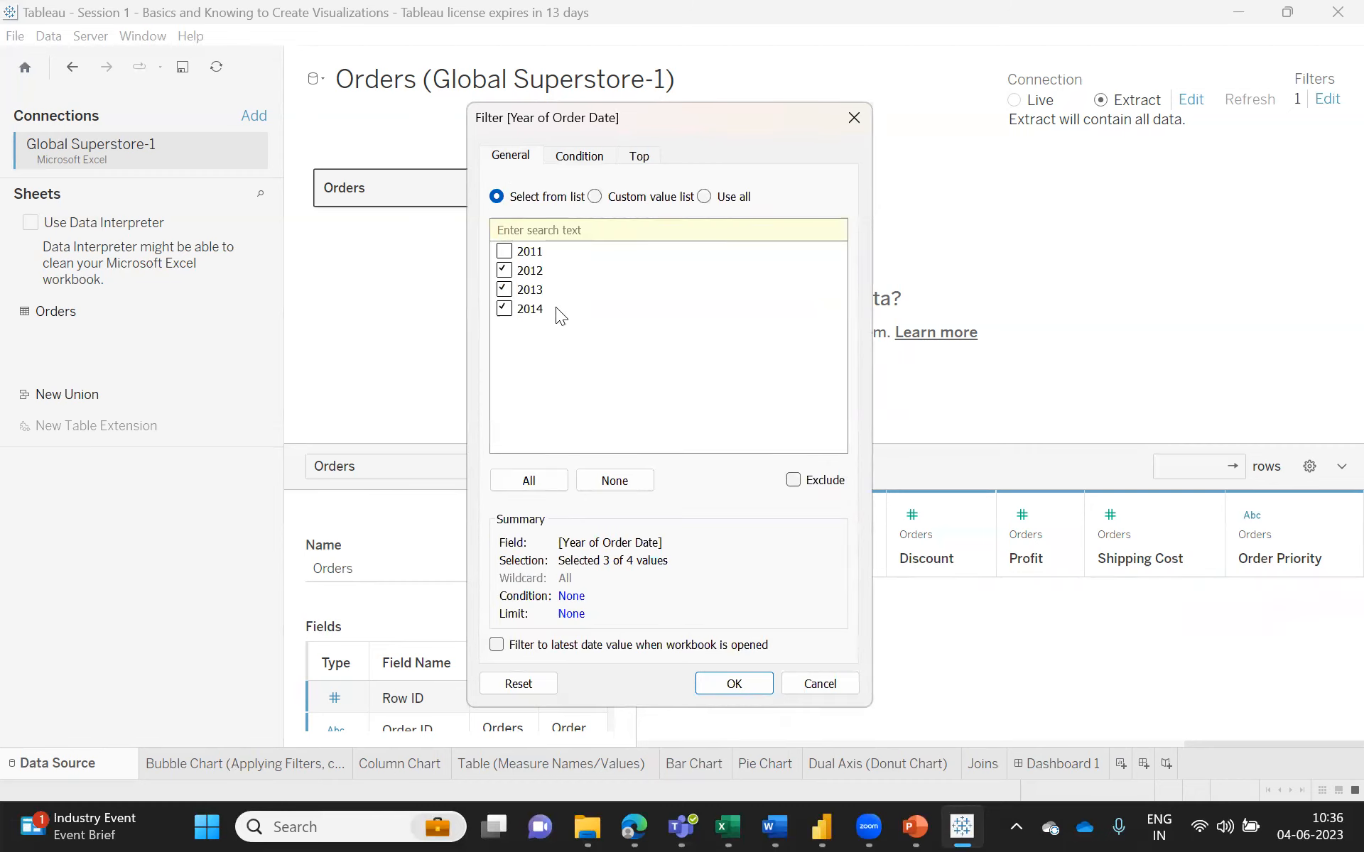
pyautogui.click(571, 155)
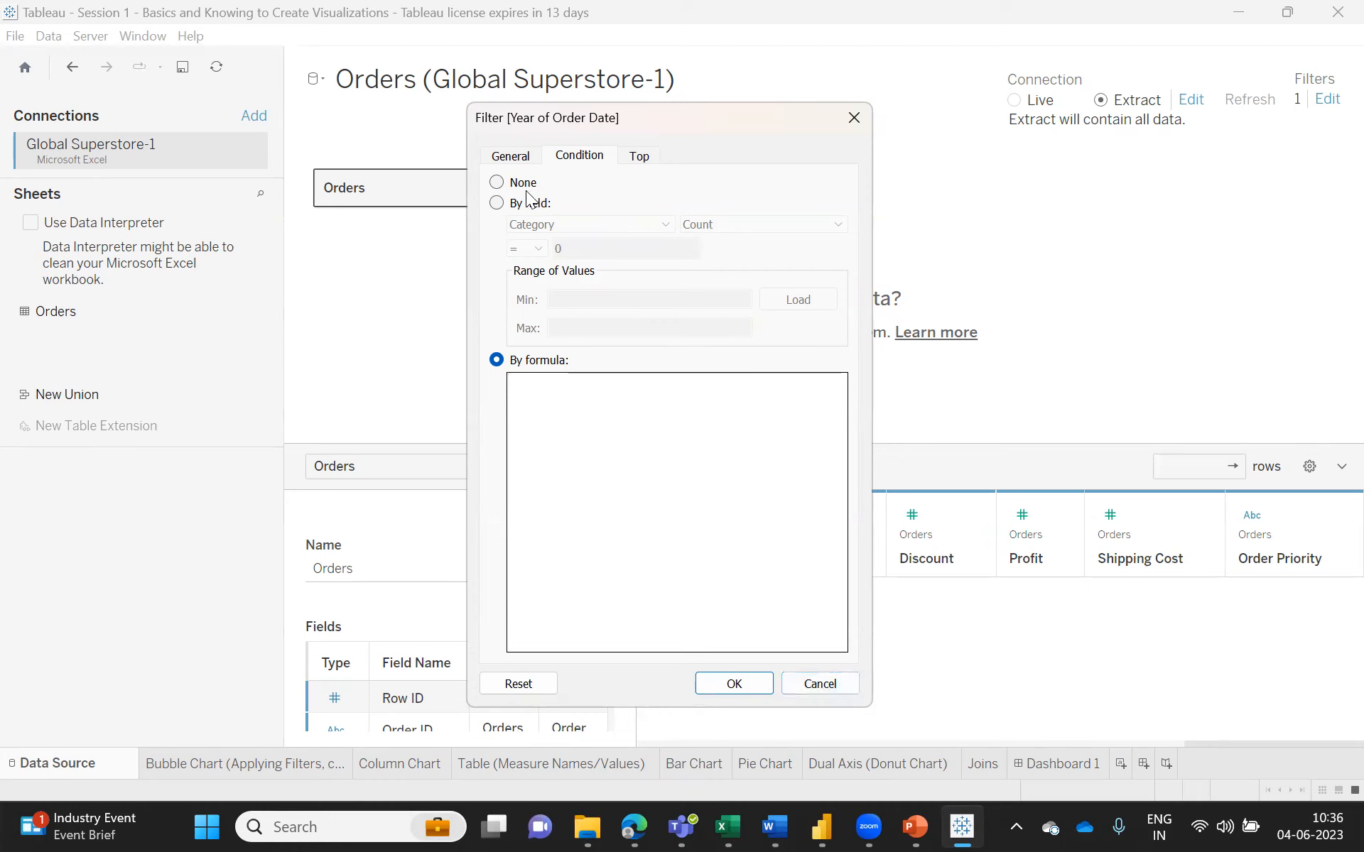
pyautogui.click(497, 183)
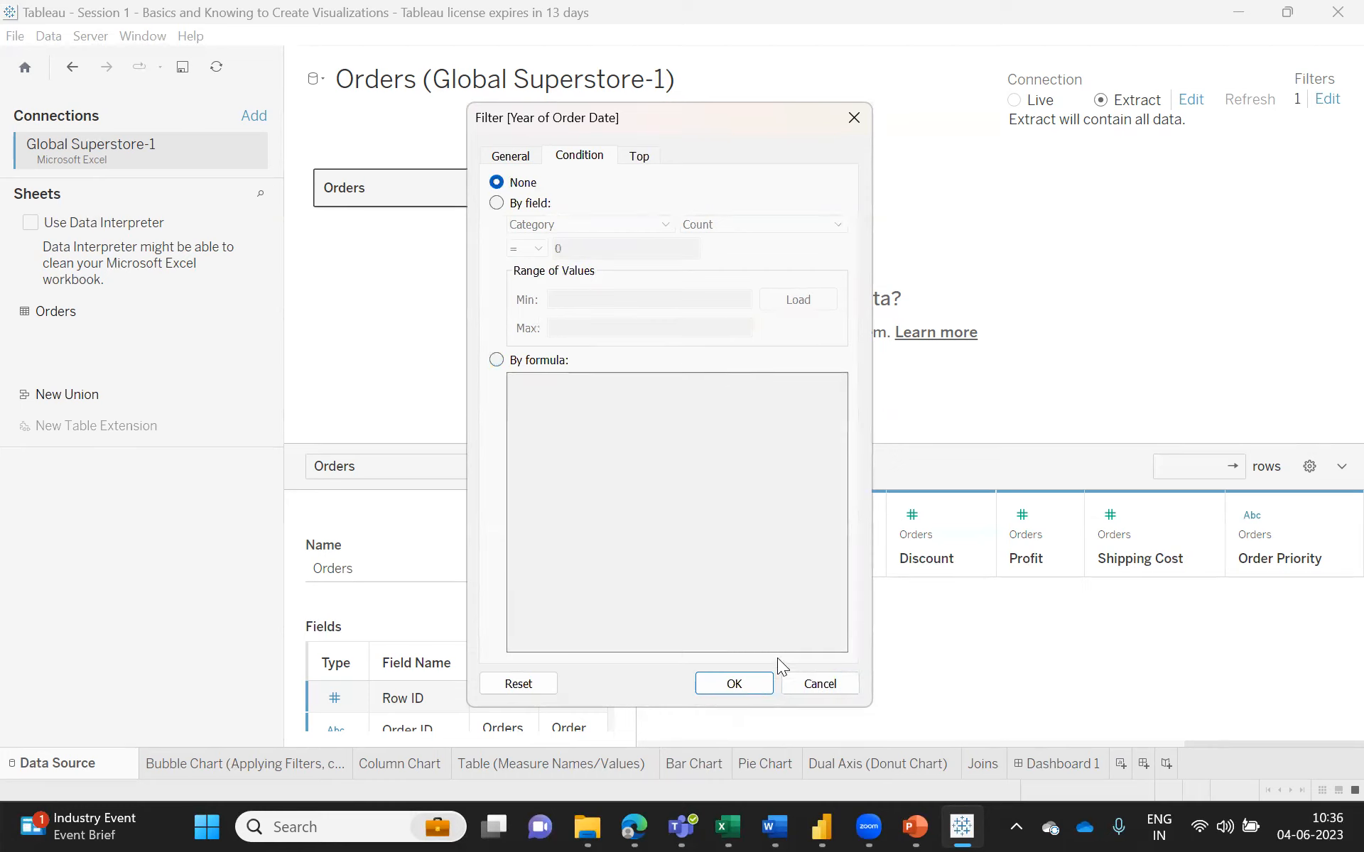
pyautogui.click(734, 684)
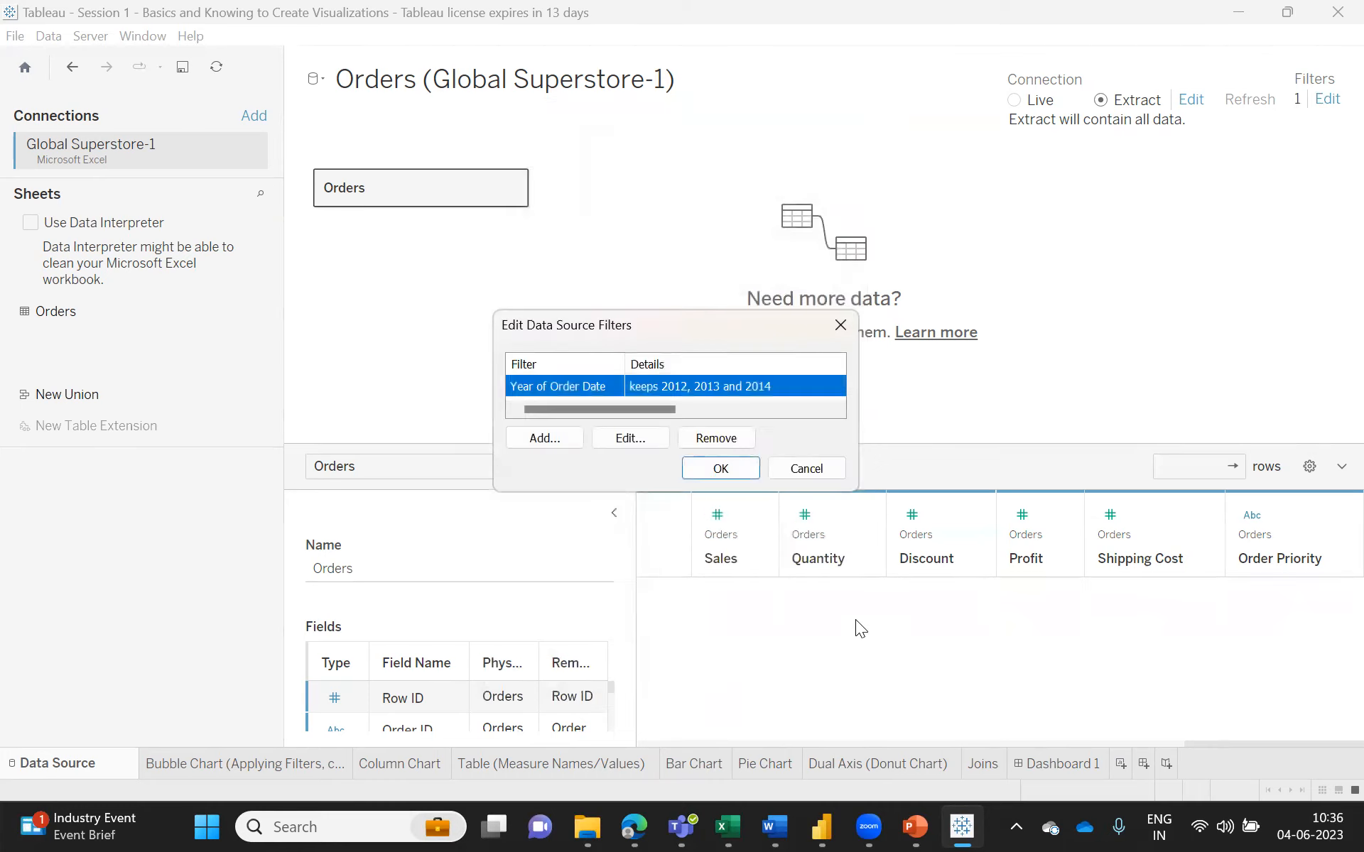
pyautogui.click(720, 467)
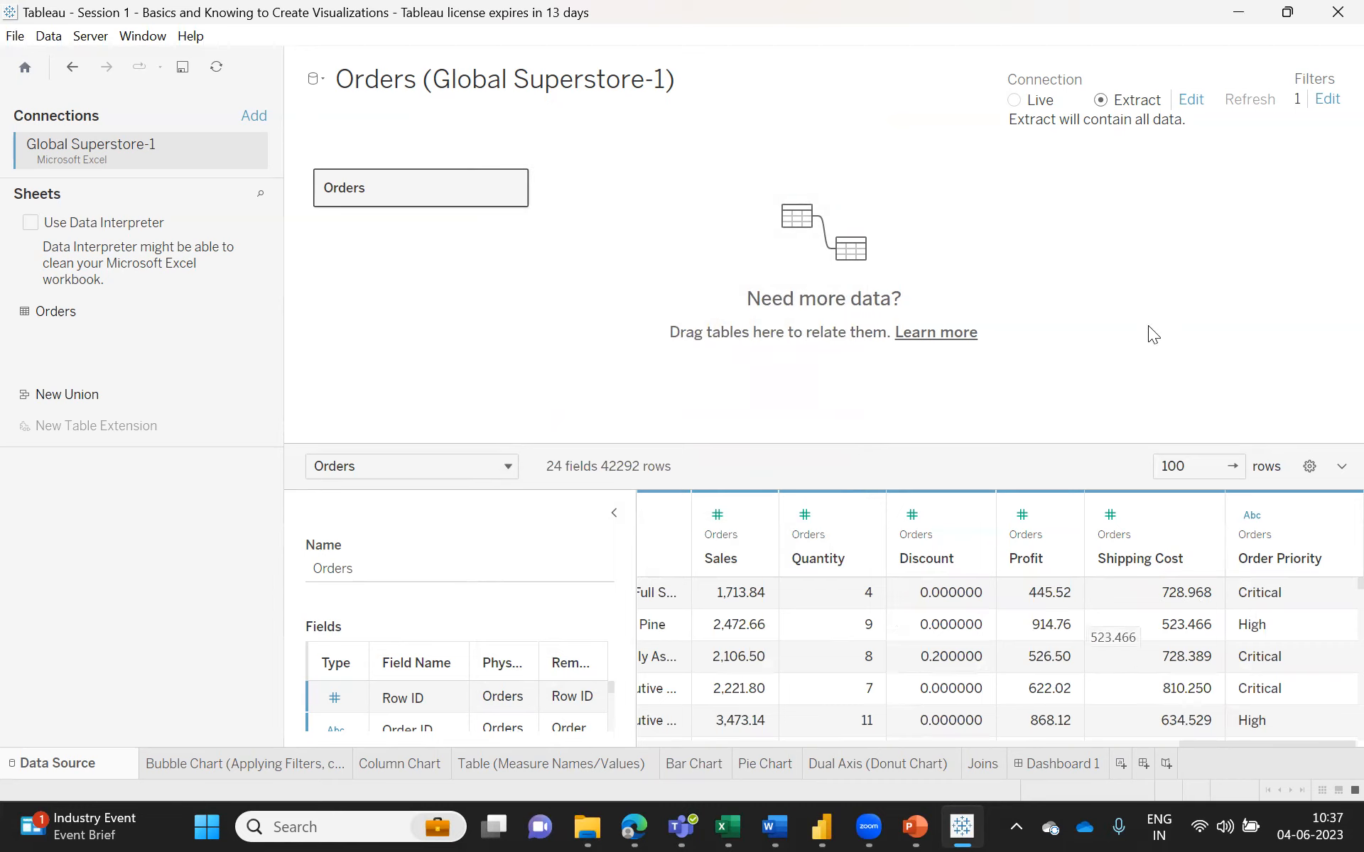
# - Enable incremental refresh in the extract settings for the Orders table, identifying new rows by Row ID
pyautogui.click(1191, 100)
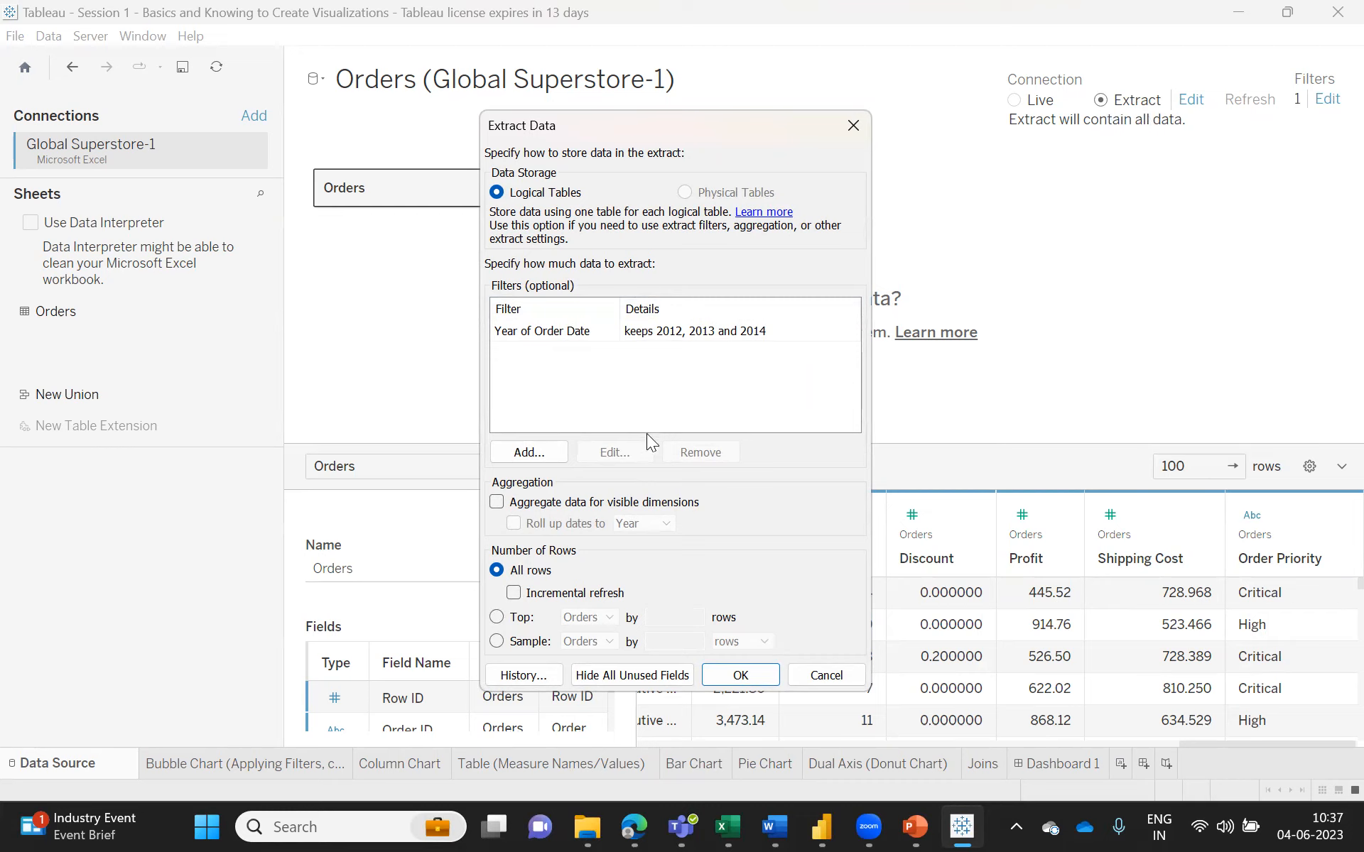
pyautogui.click(511, 596)
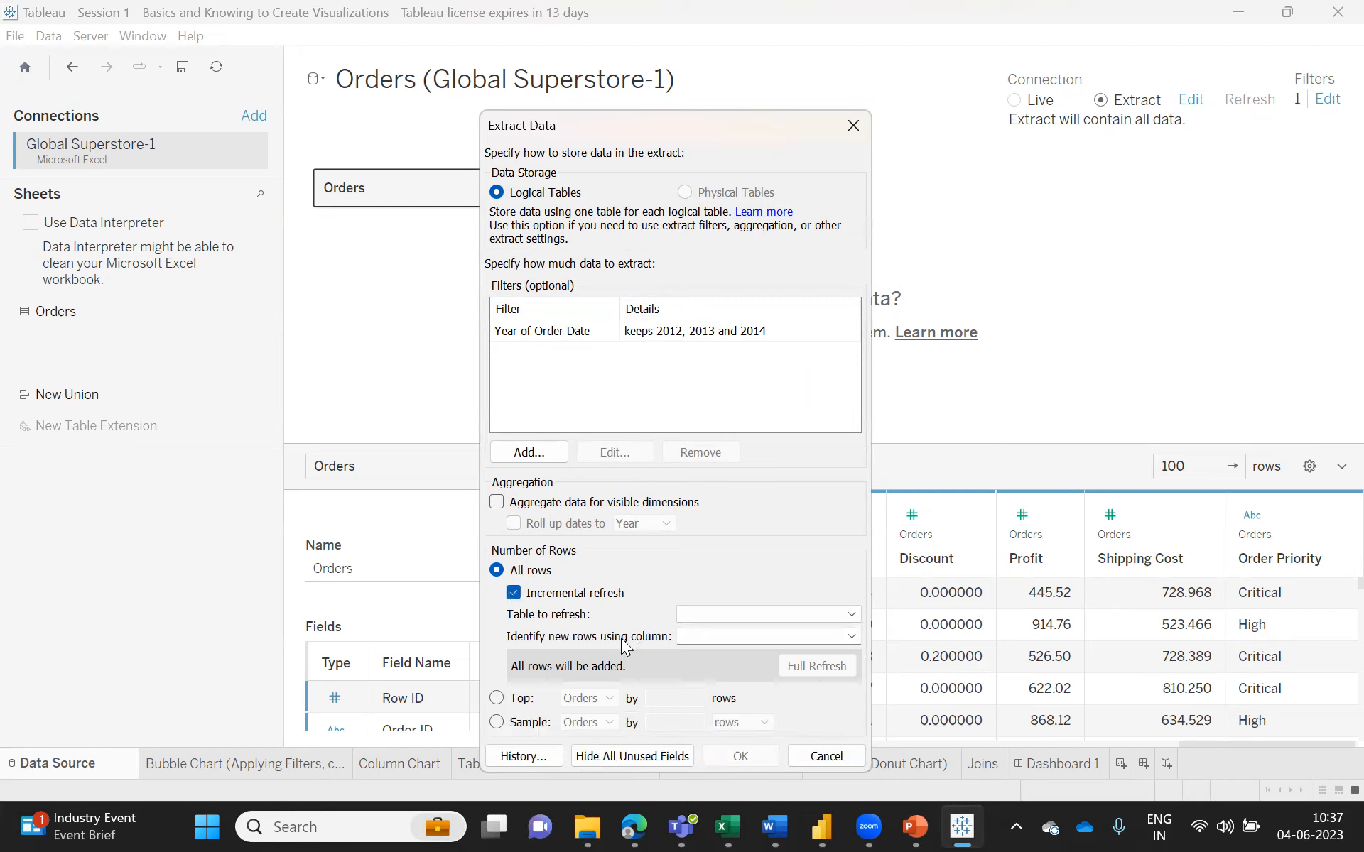
pyautogui.click(736, 611)
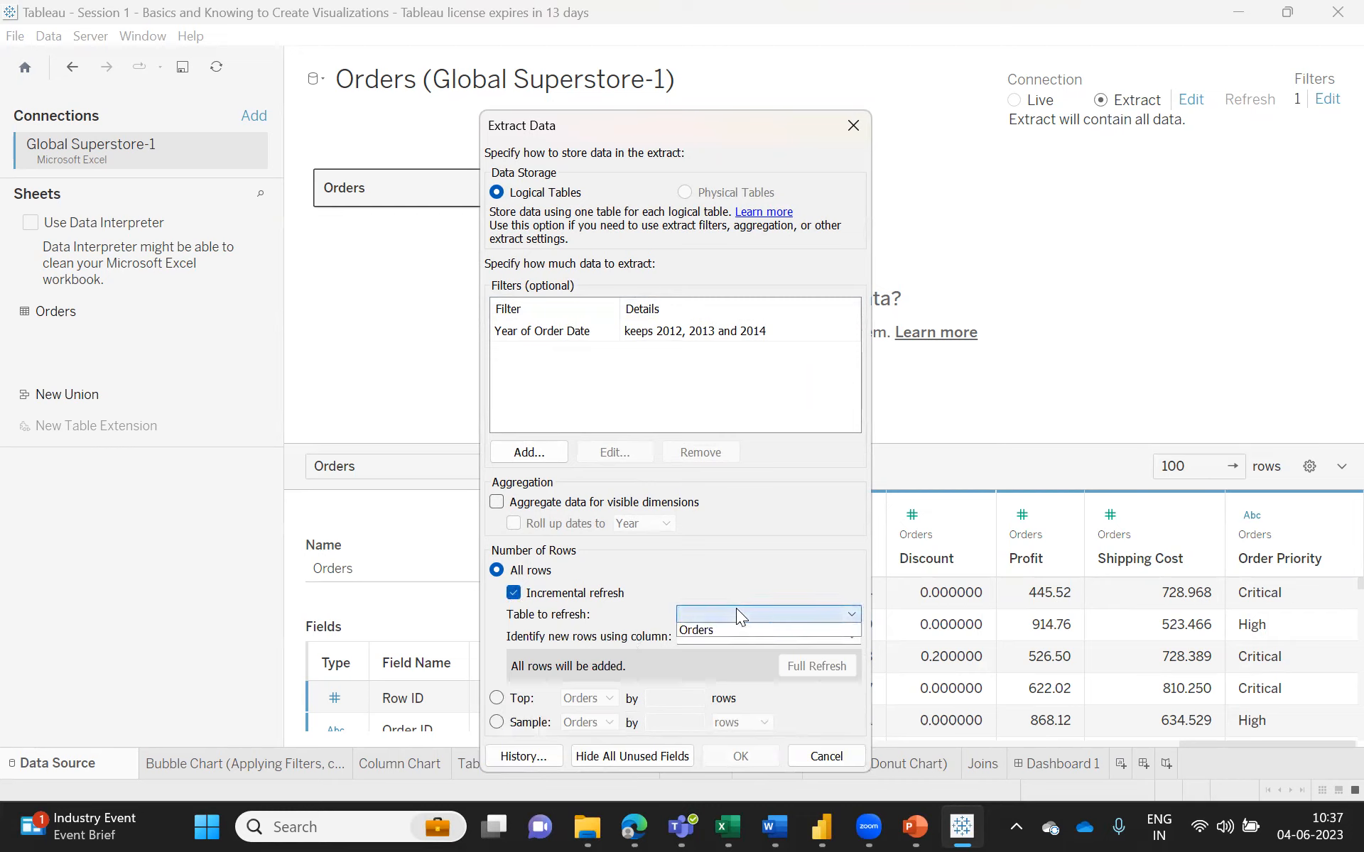
pyautogui.click(700, 631)
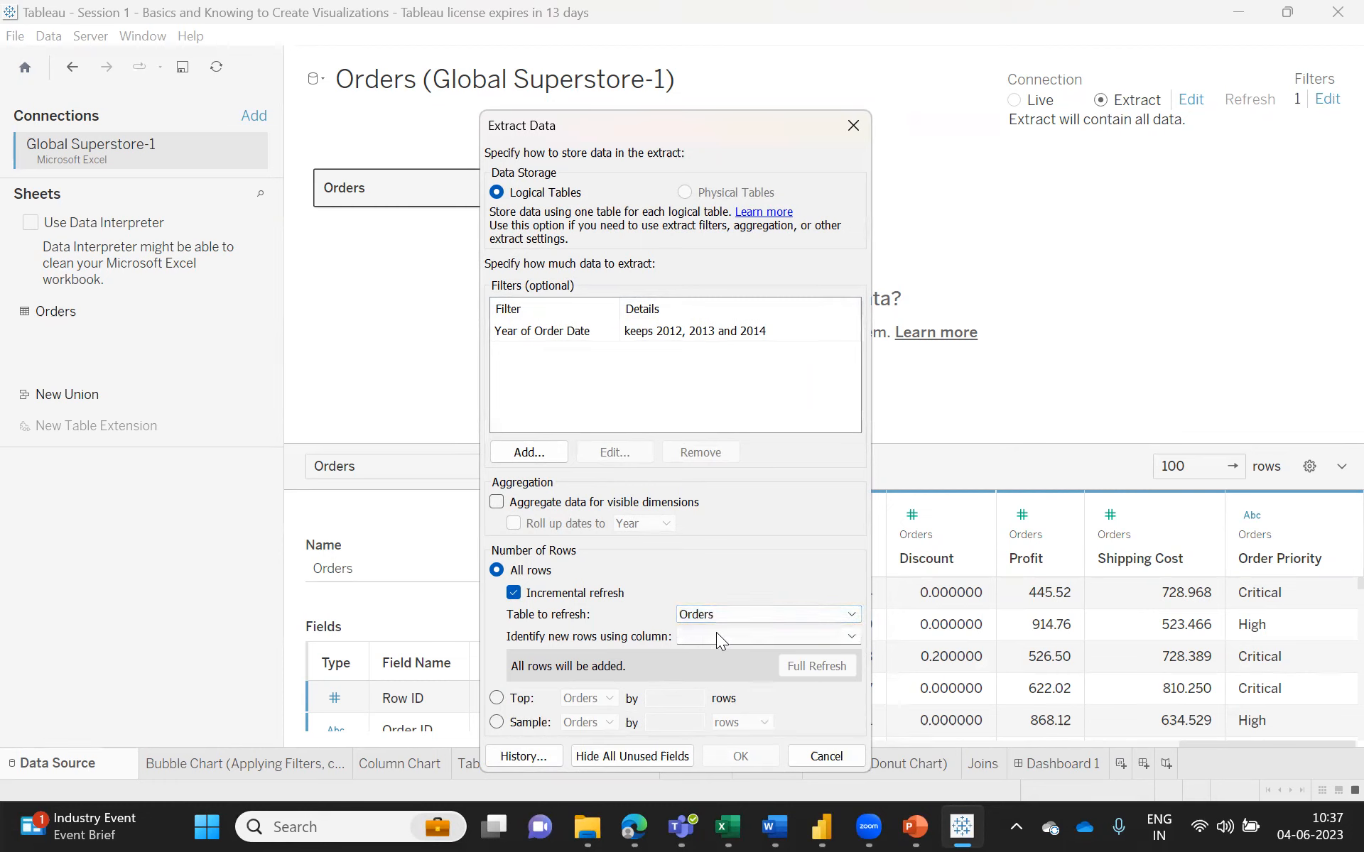
pyautogui.click(716, 635)
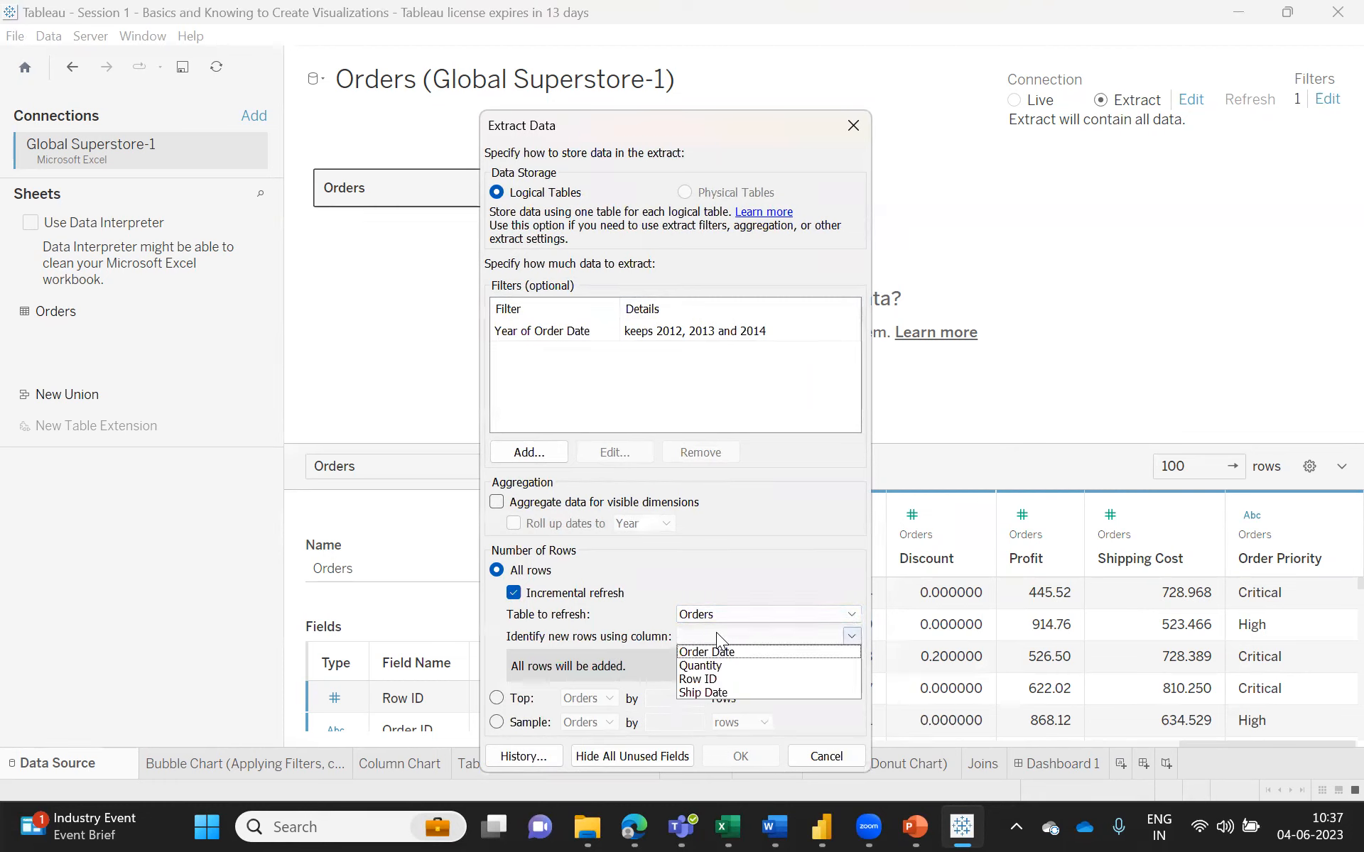
pyautogui.click(719, 677)
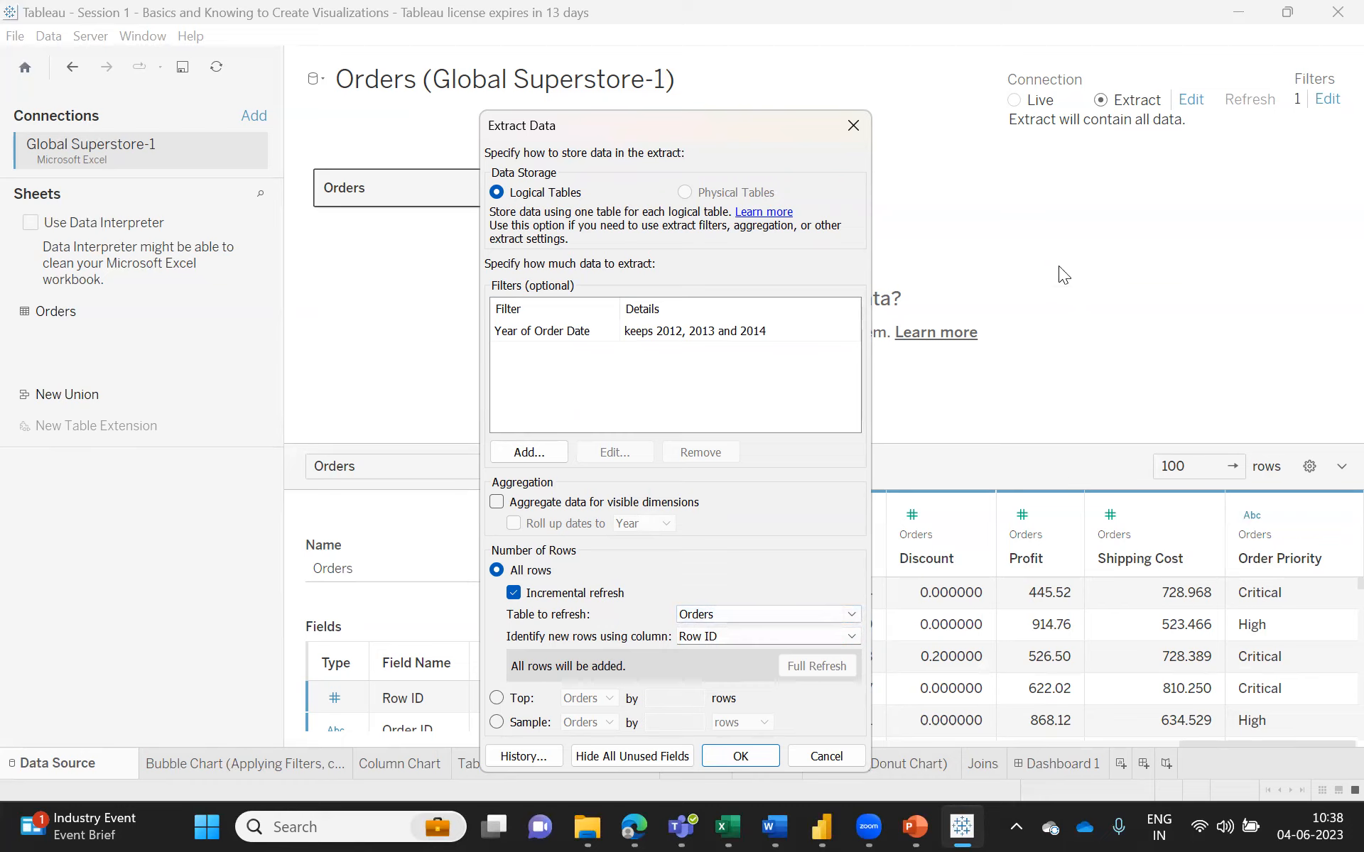
# - Try Order Date as the column that identifies new rows, and set it back to Row ID
pyautogui.click(715, 636)
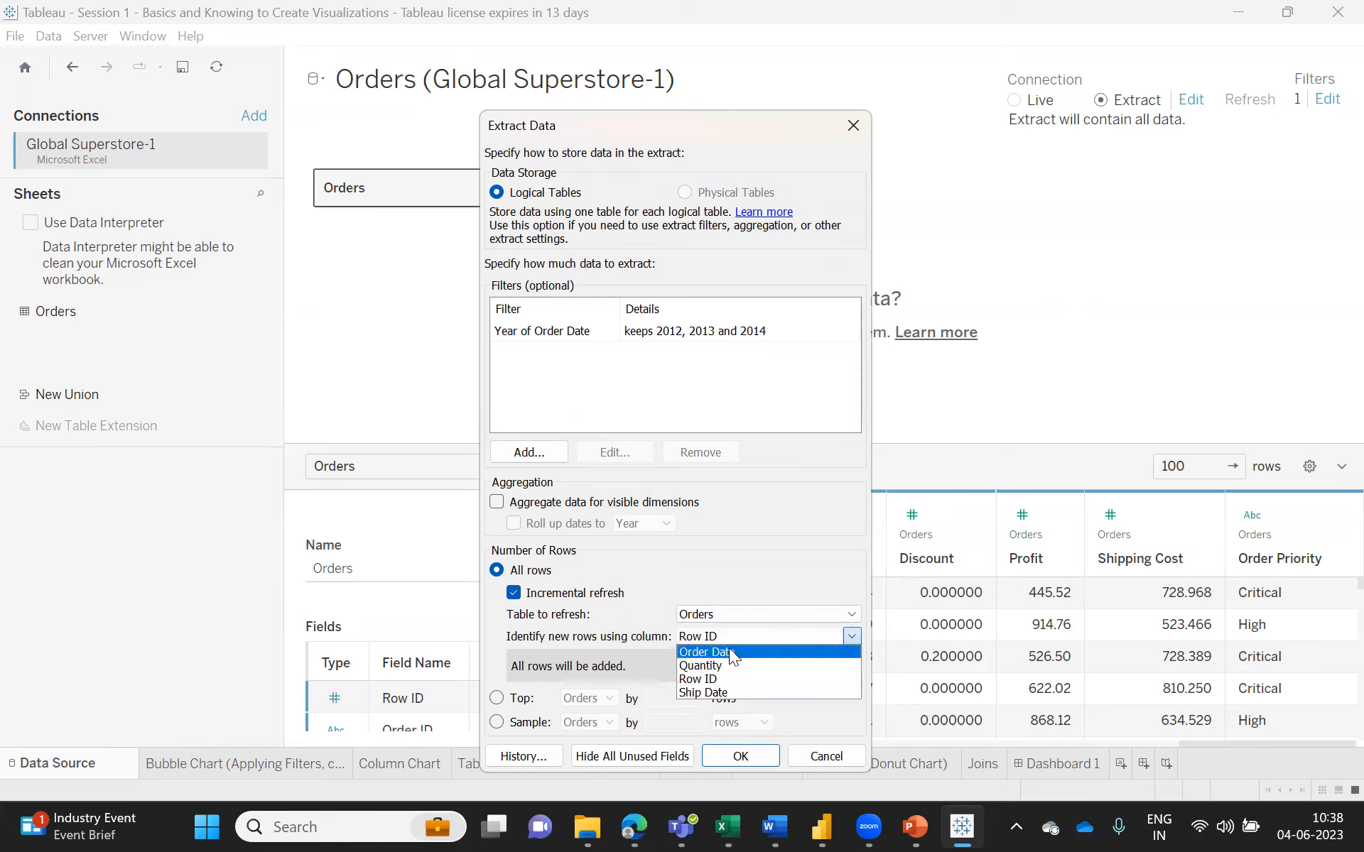
pyautogui.click(729, 651)
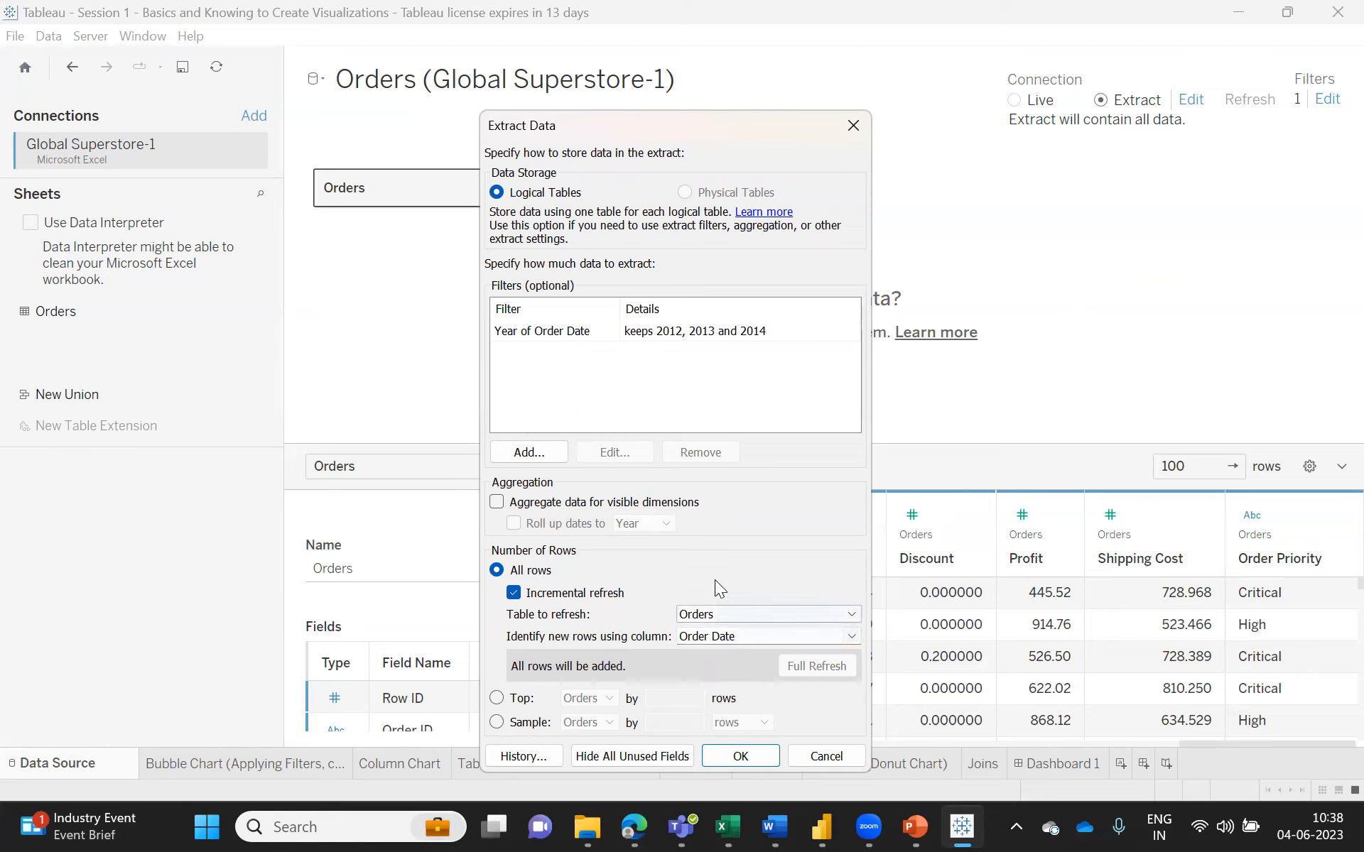
pyautogui.click(727, 631)
pyautogui.click(712, 676)
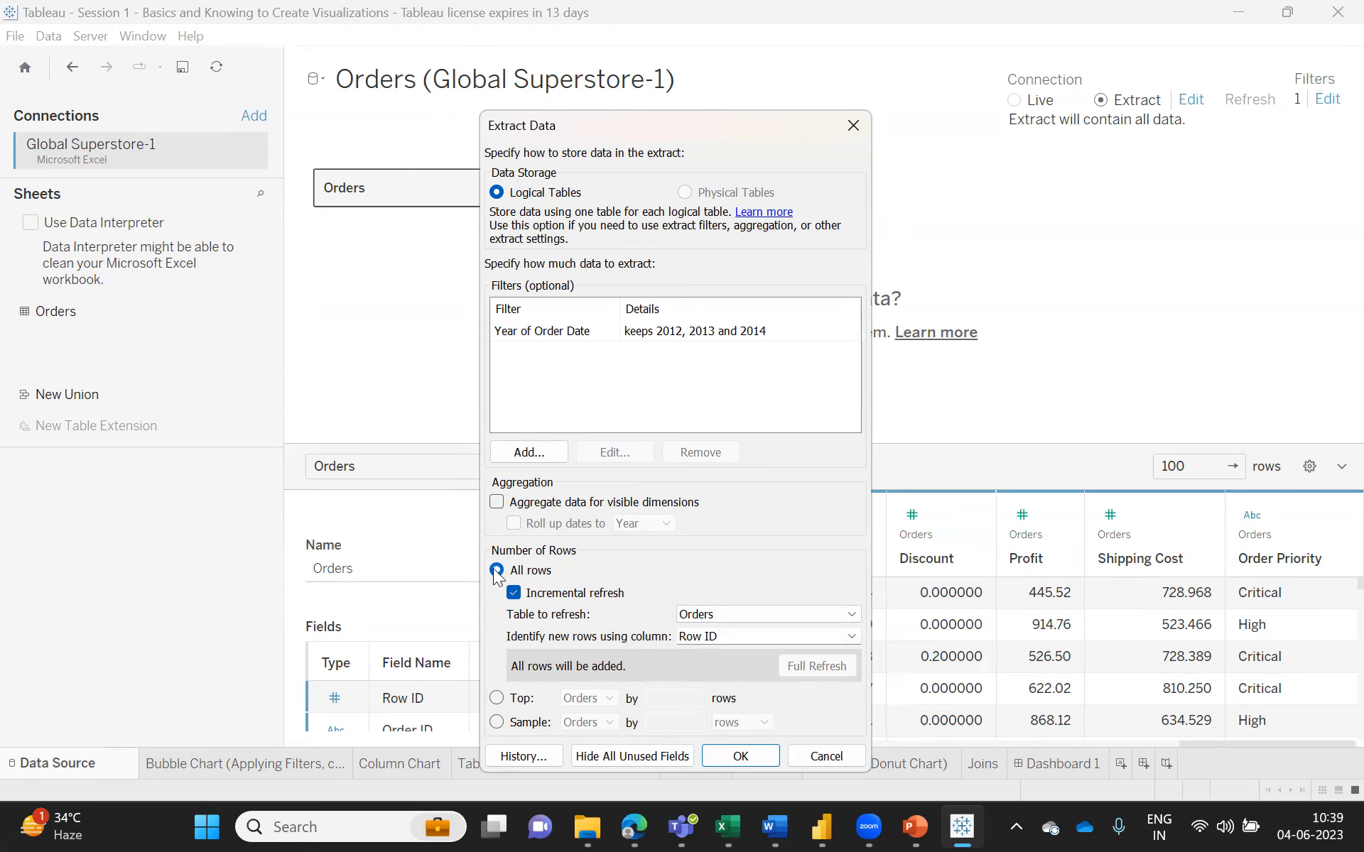
# - Try turning off incremental refresh and limiting the extract to the top rows of Orders, and discard the extract settings changes
pyautogui.click(513, 592)
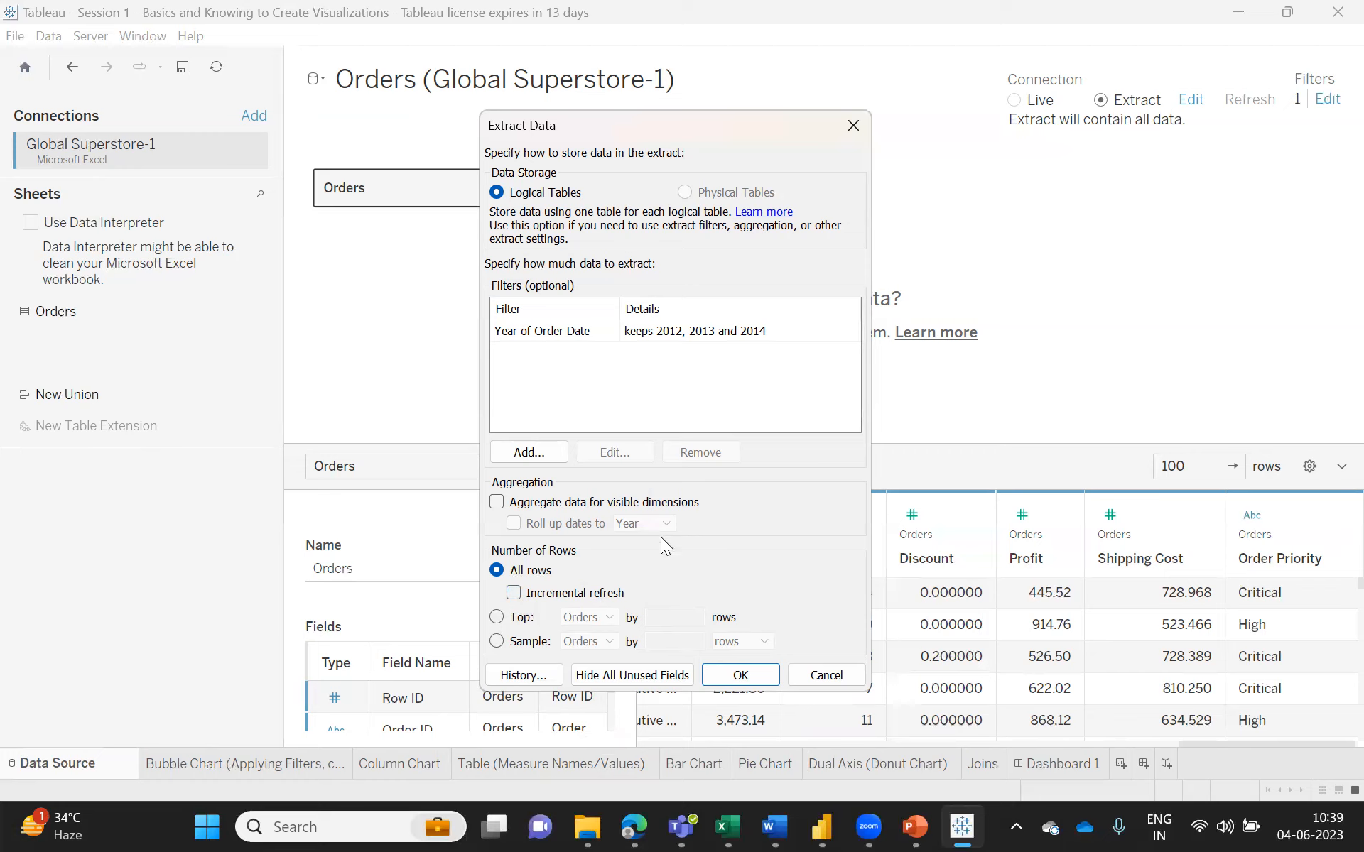
pyautogui.click(496, 618)
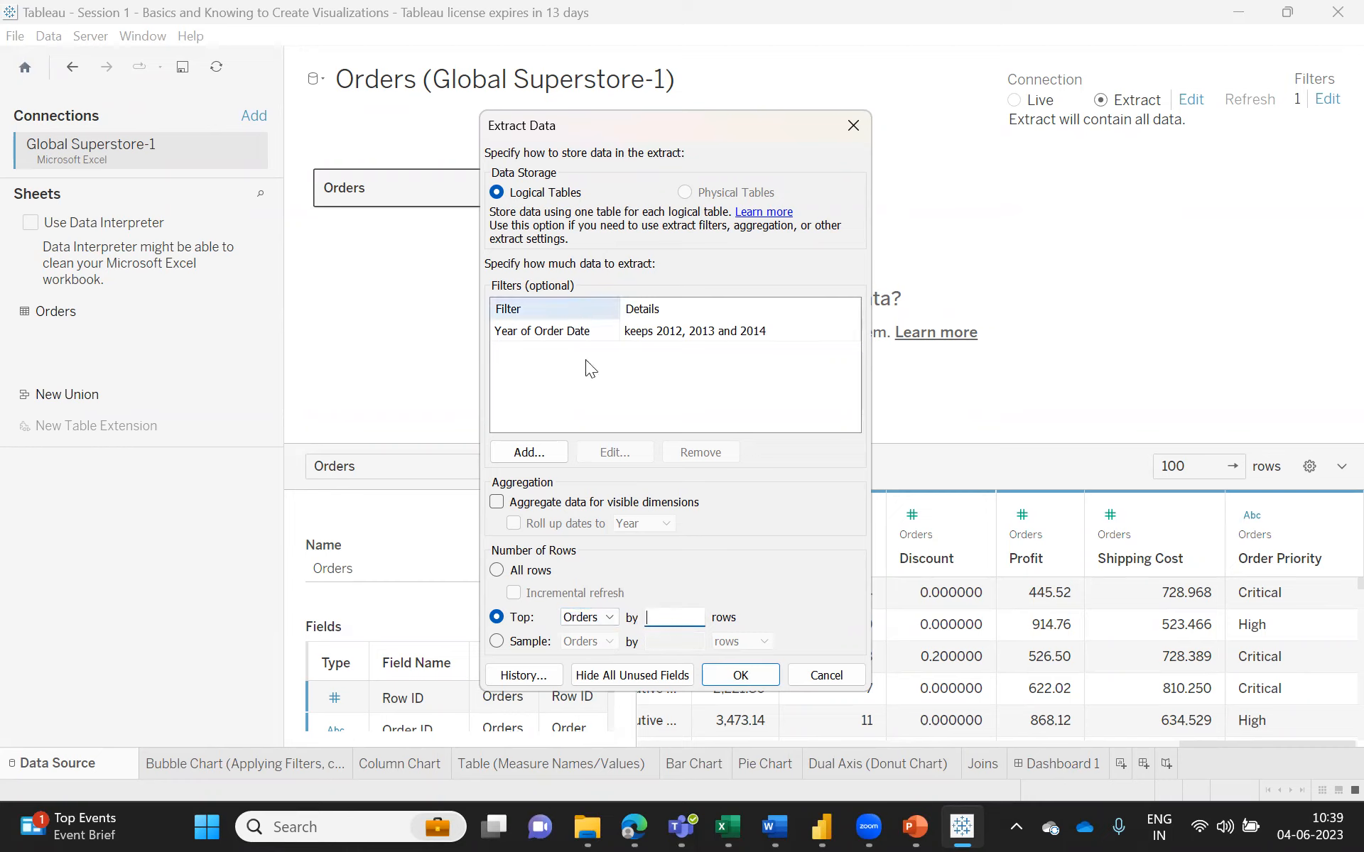
pyautogui.click(816, 676)
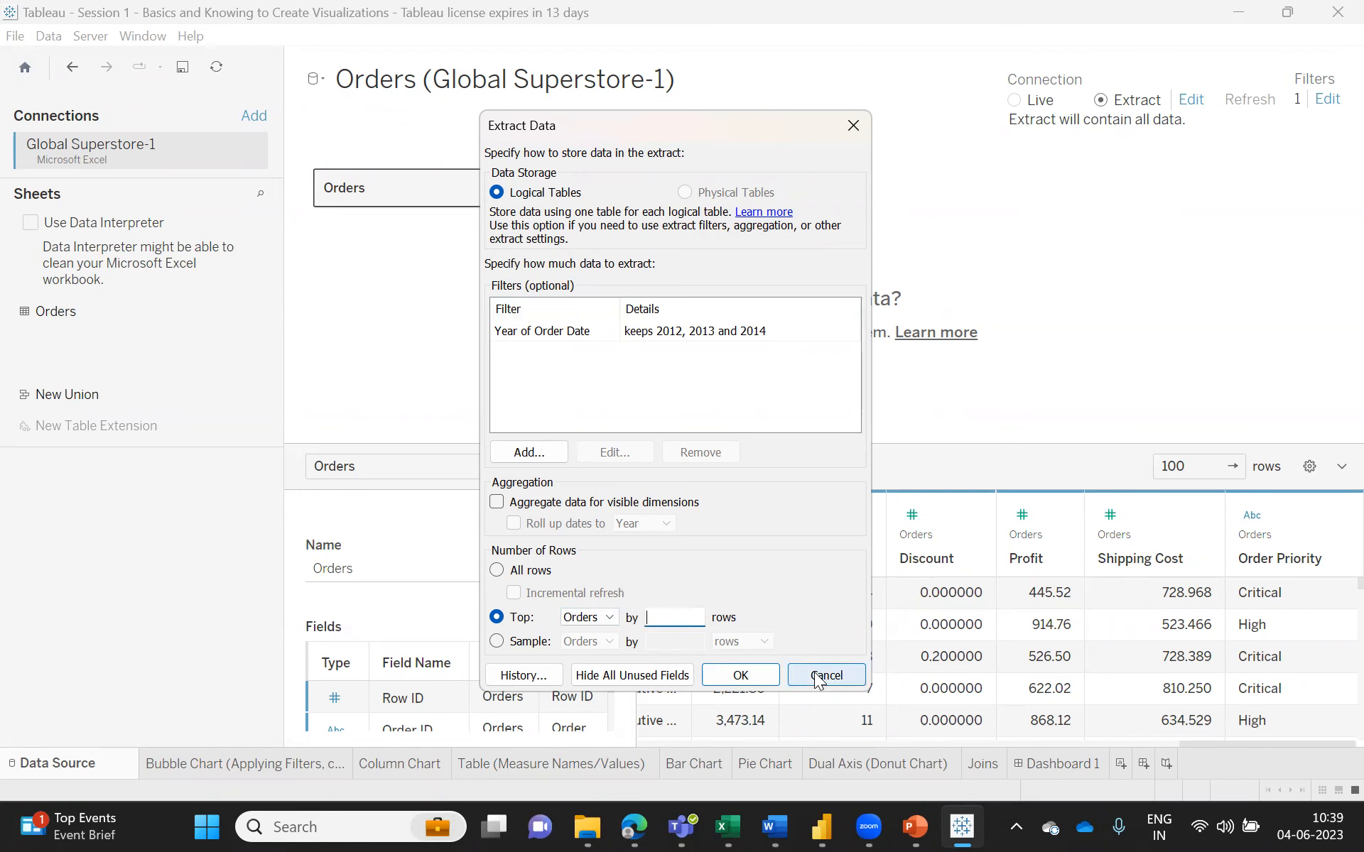
pyautogui.click(816, 675)
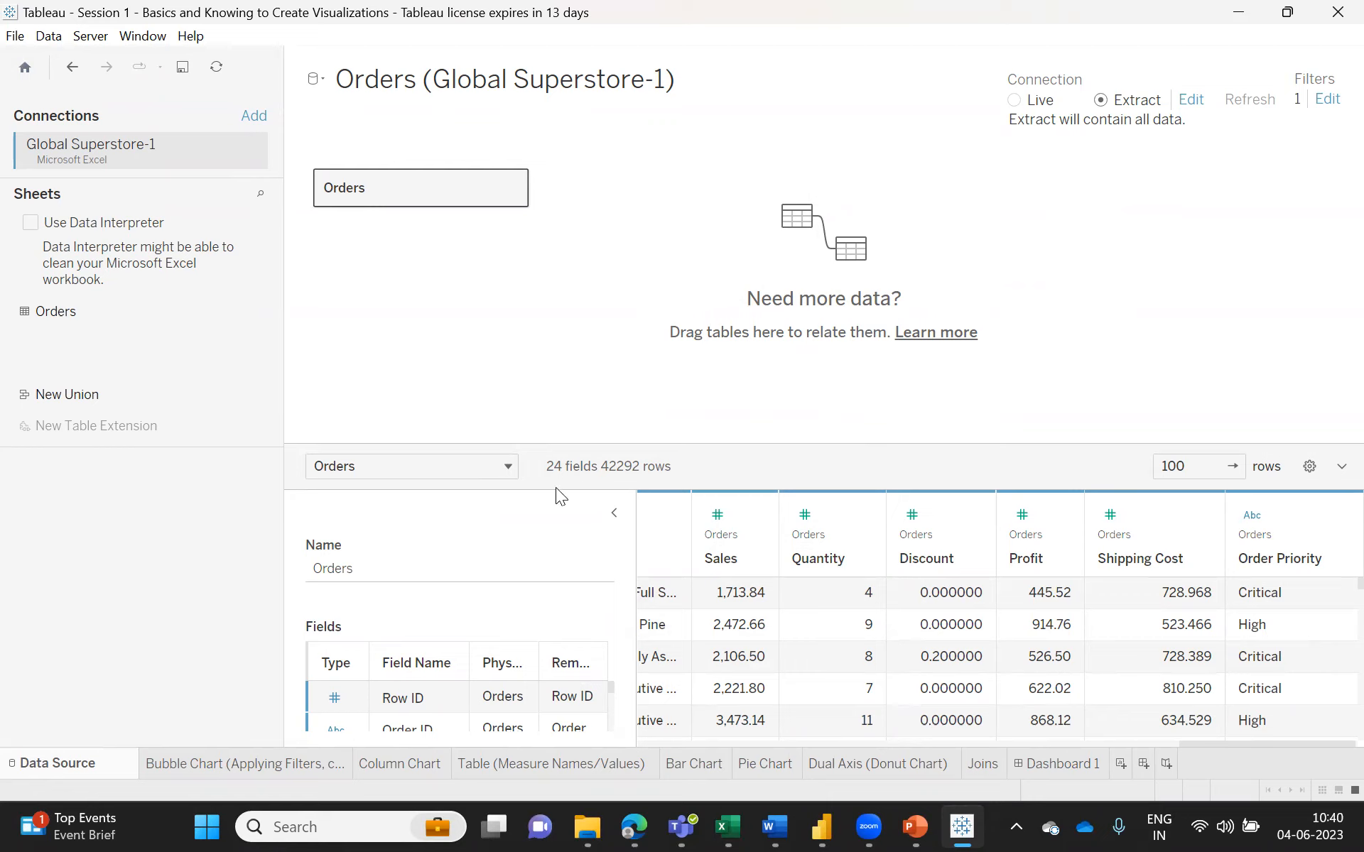
# - Go to the Bubble Chart worksheet and save the extract as Orders (Global Superstore-1) in Tableau Data Extract (*.hyper) format
pyautogui.click(219, 763)
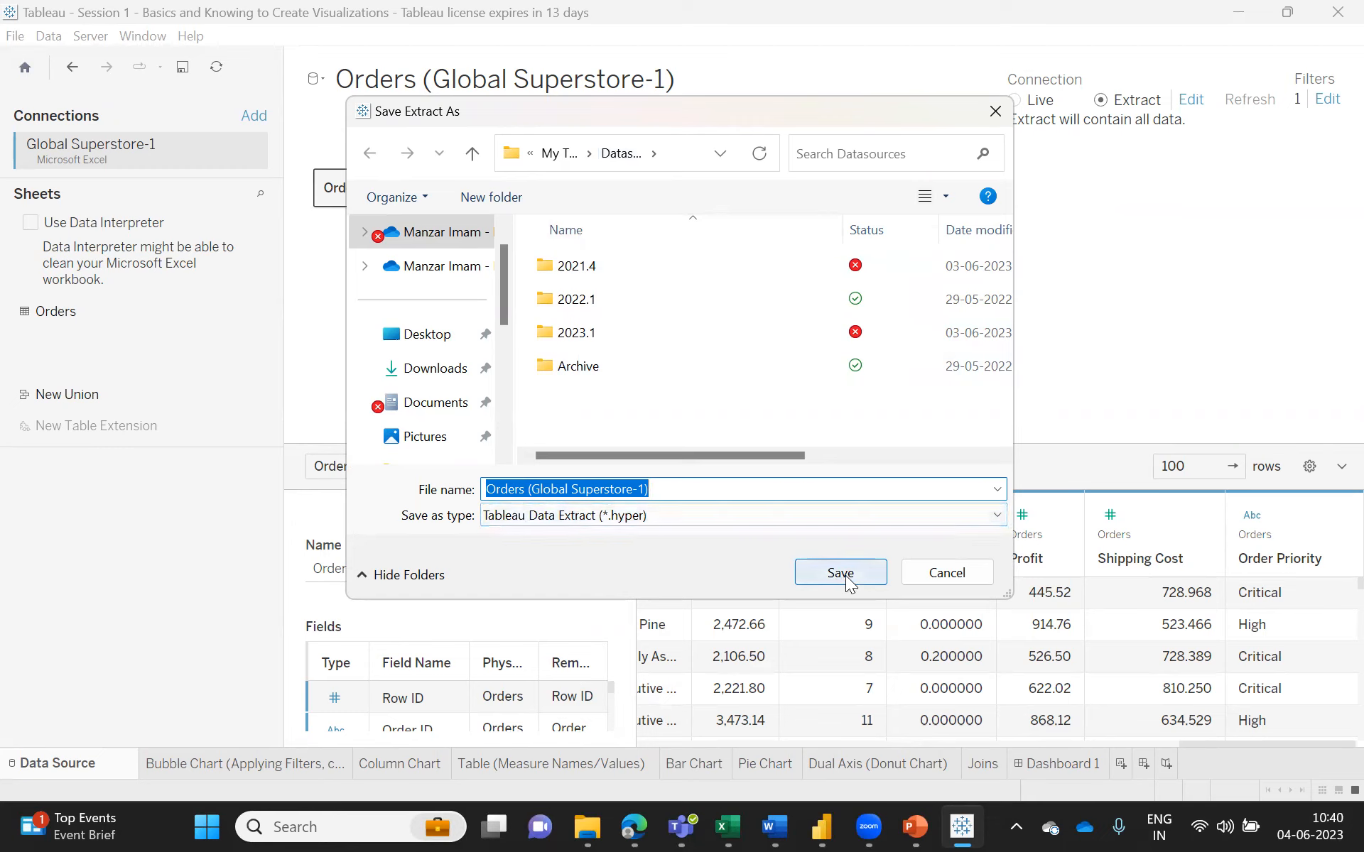
pyautogui.click(991, 513)
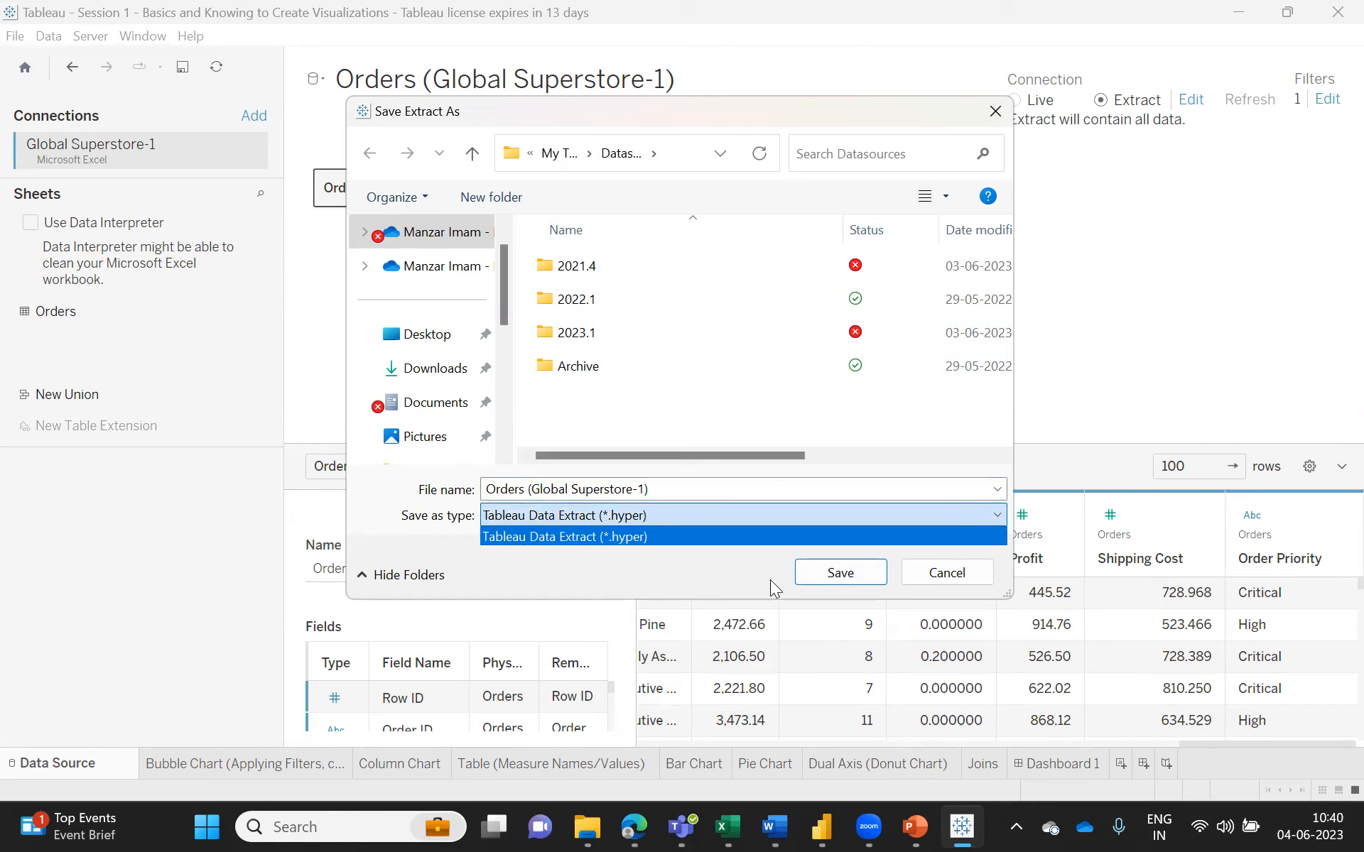
pyautogui.click(836, 578)
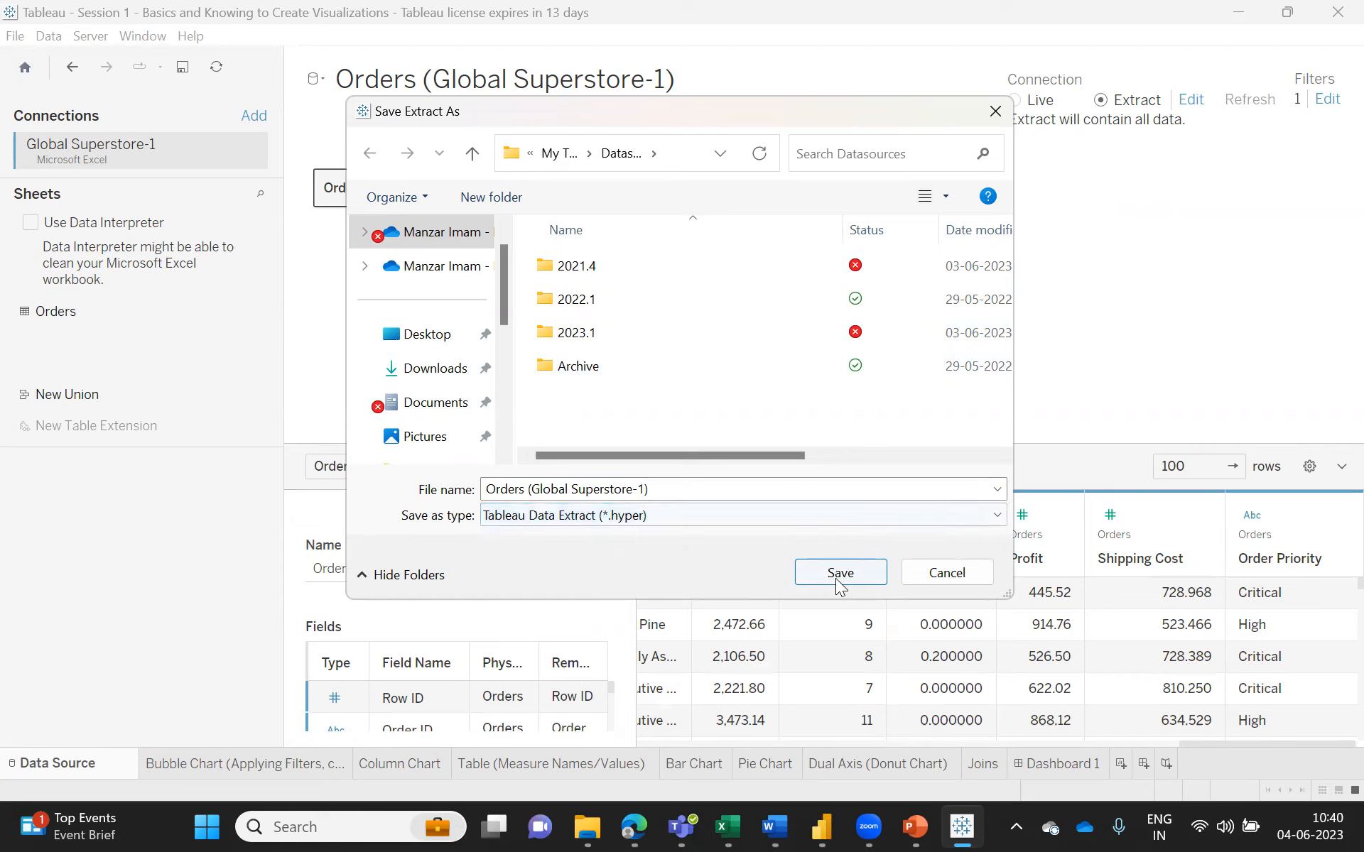
pyautogui.click(834, 573)
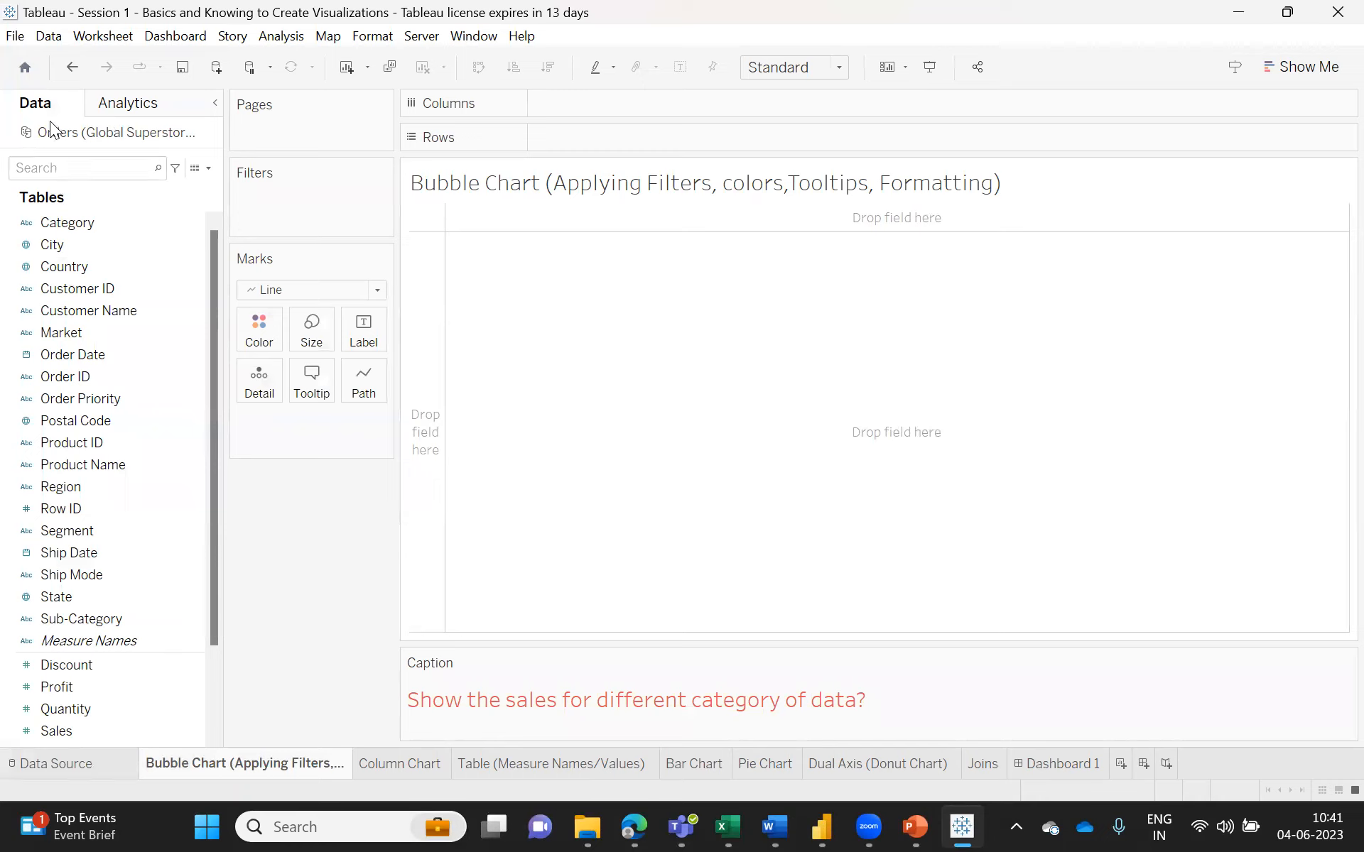
# - Examine the dimensions, measures and generated fields of the Orders data source, along with the available Server and Map commands
pyautogui.click(89, 311)
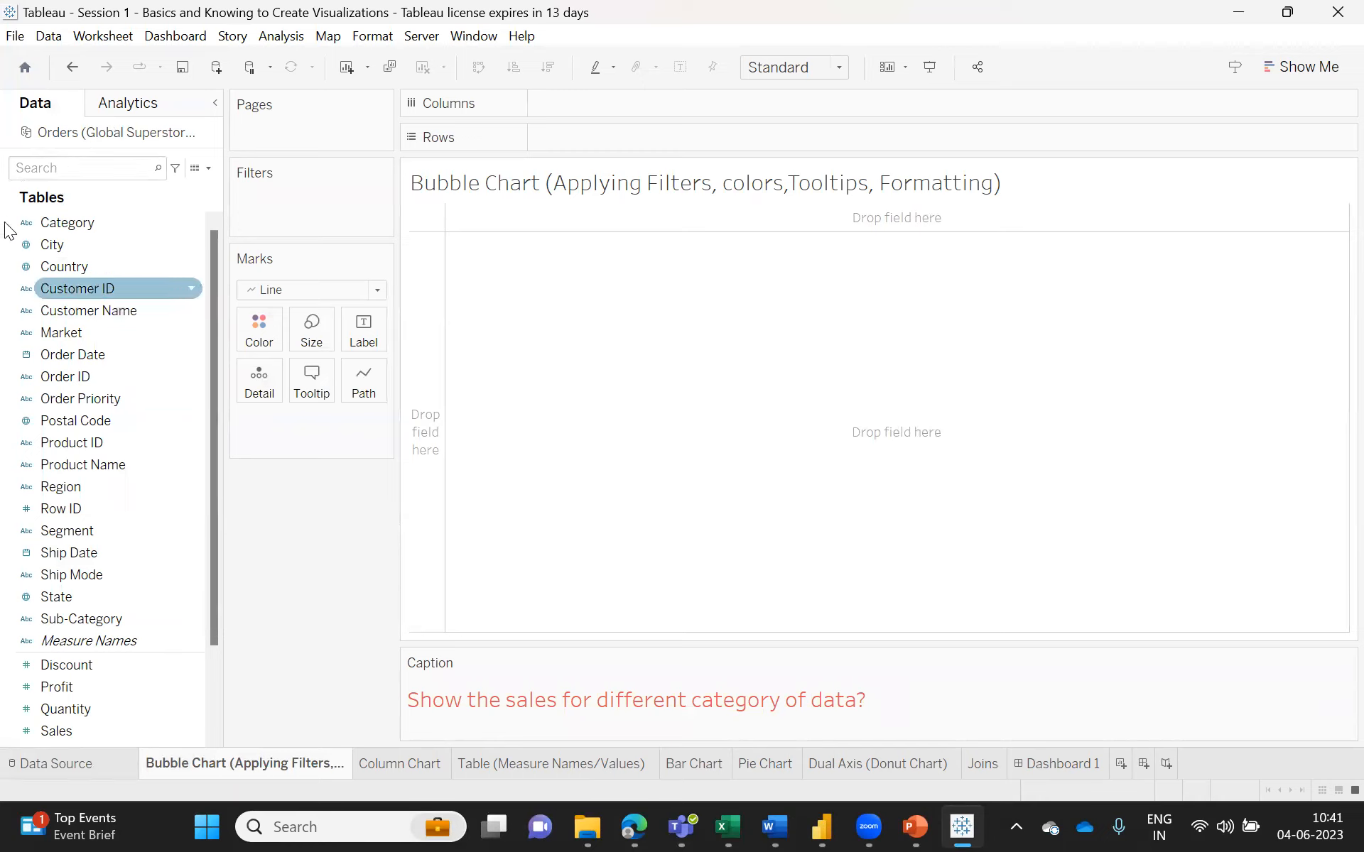
pyautogui.click(86, 466)
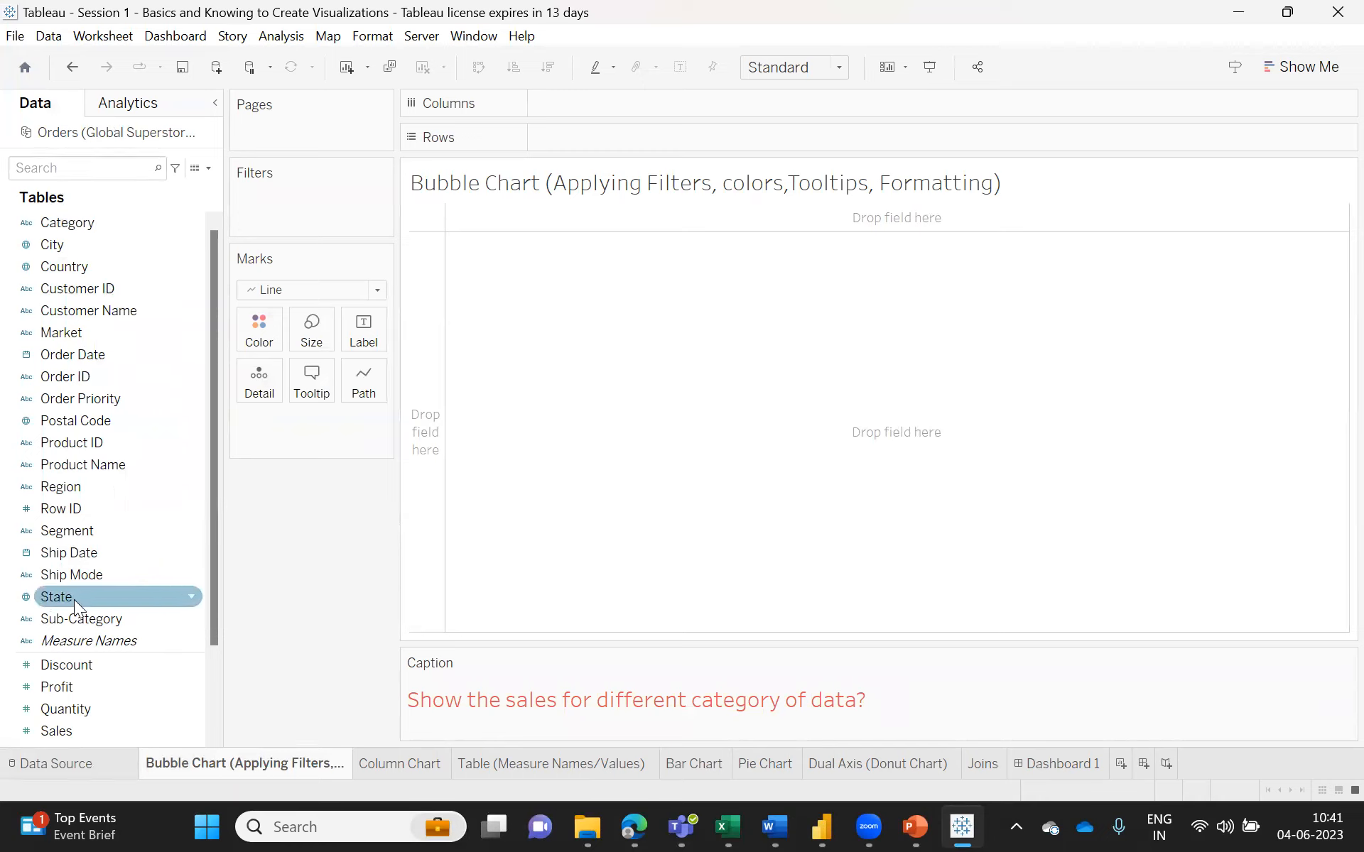
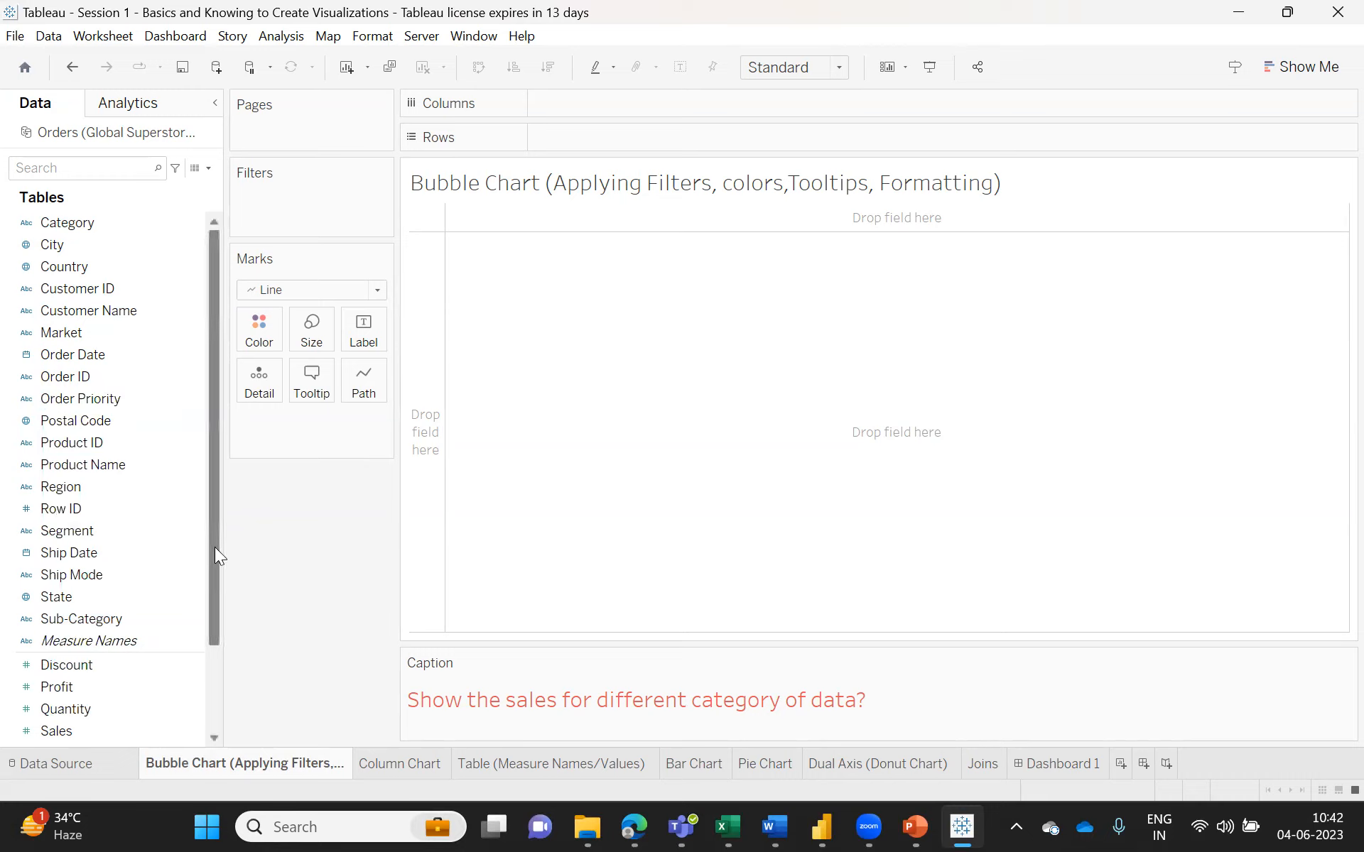
pyautogui.scroll(-2, 212, 542)
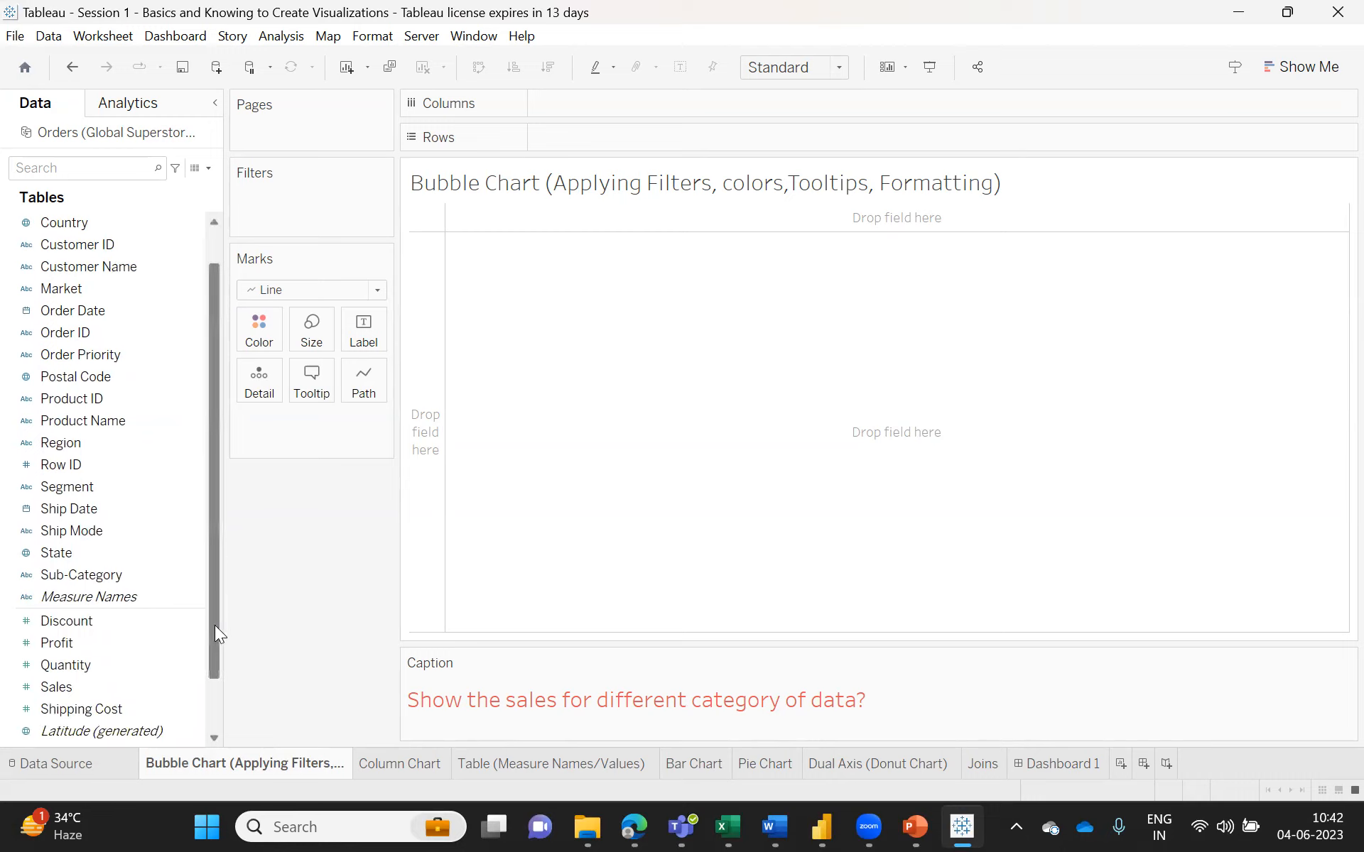
pyautogui.moveTo(211, 618); pyautogui.dragTo(212, 665)
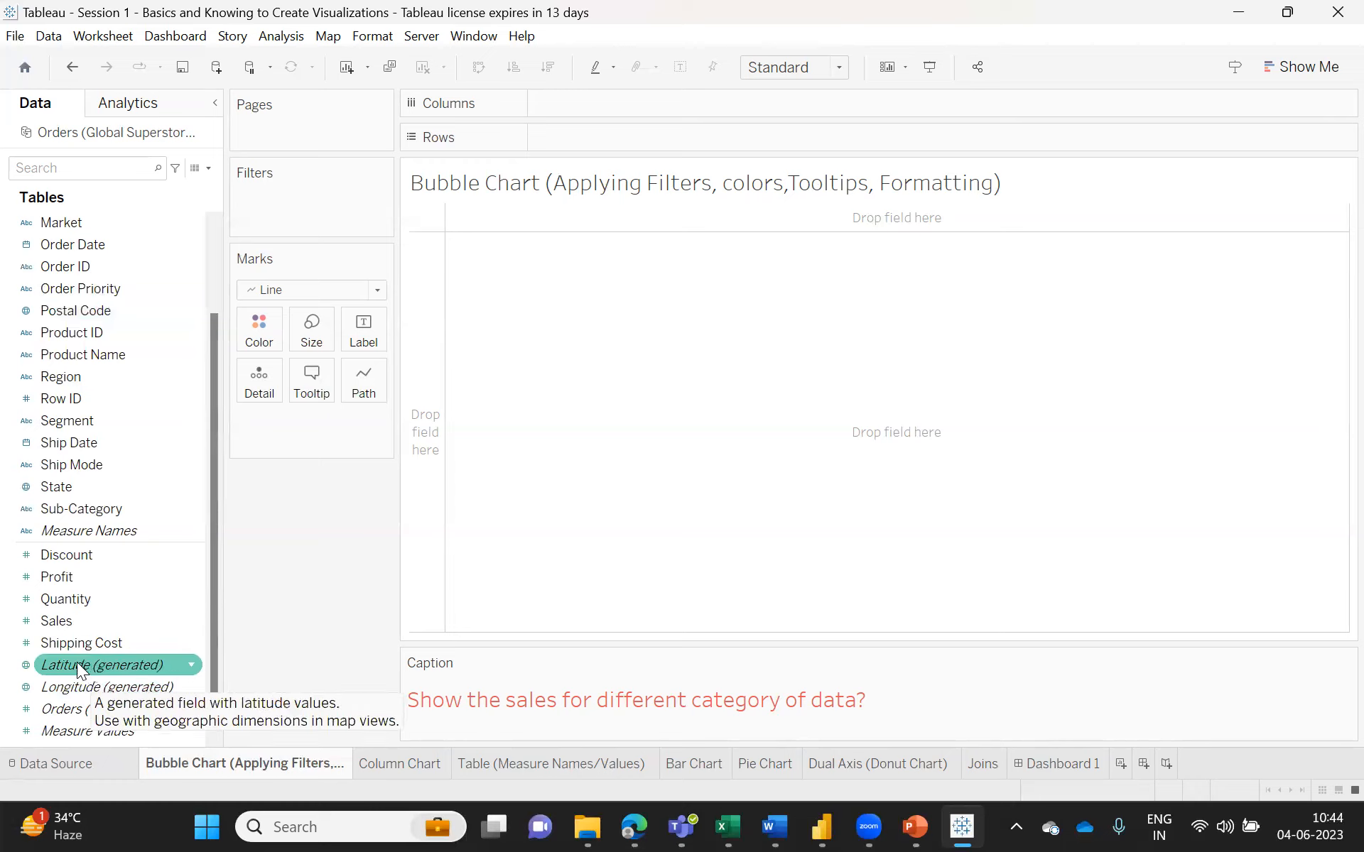
pyautogui.click(419, 36)
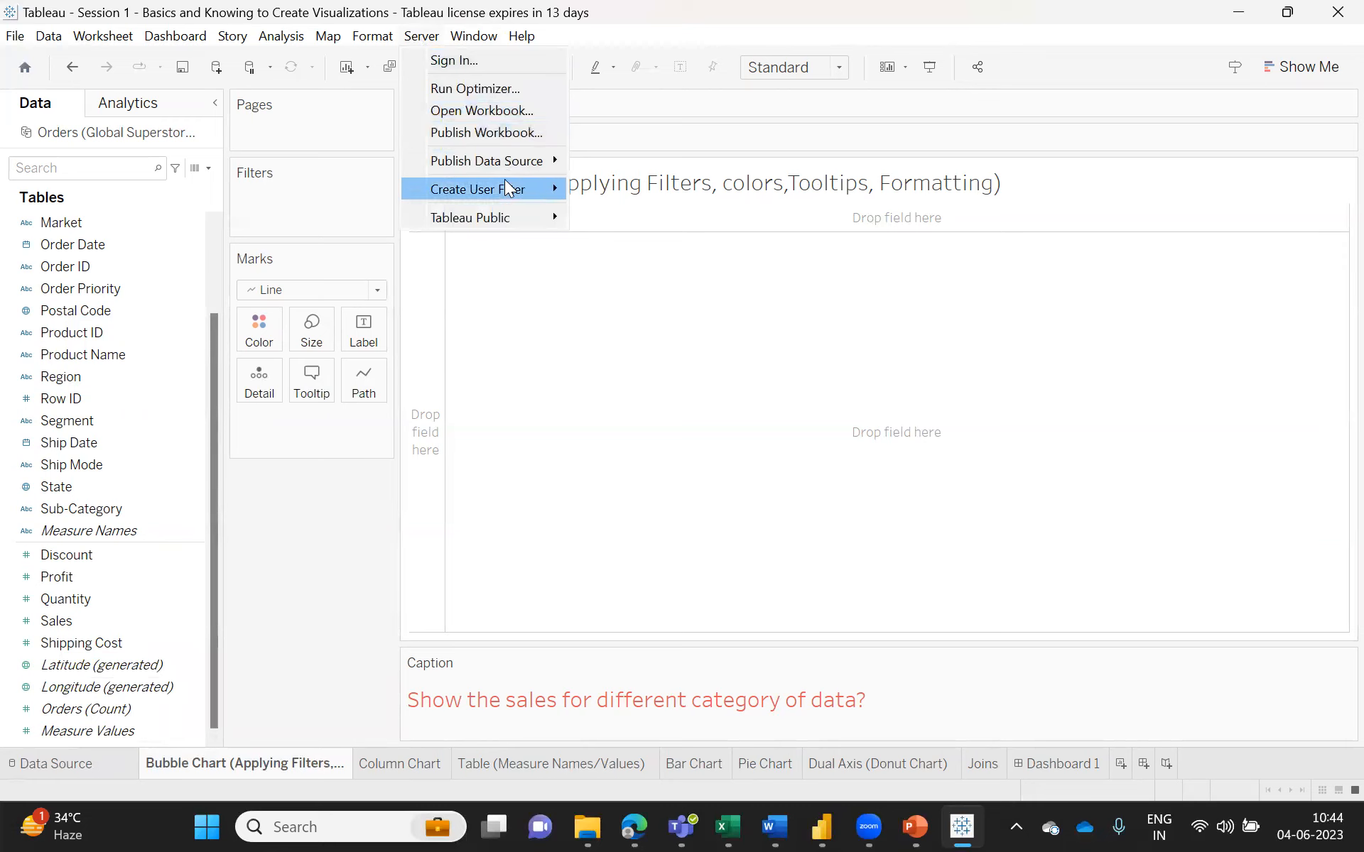
pyautogui.moveTo(507, 193)
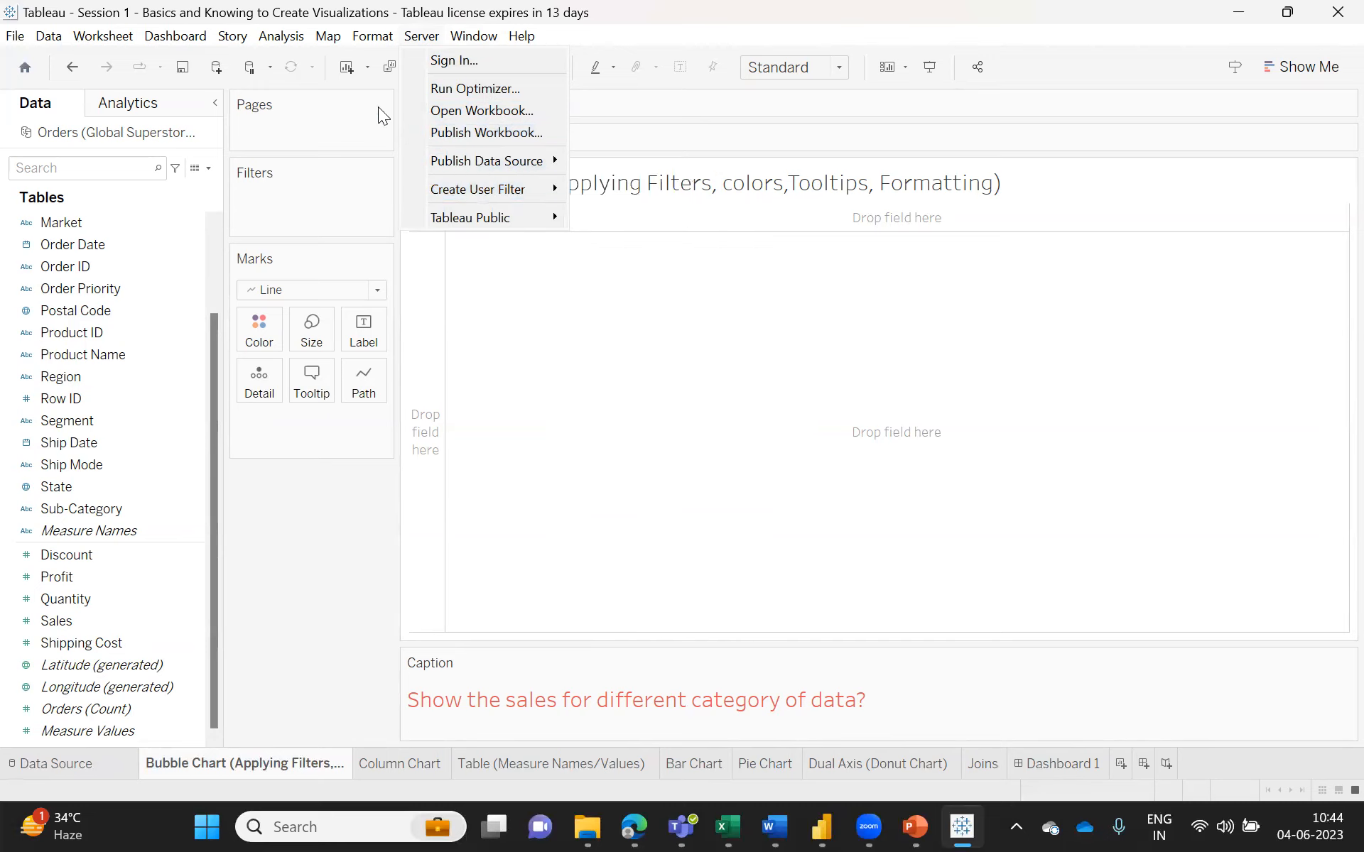
pyautogui.moveTo(321, 40)
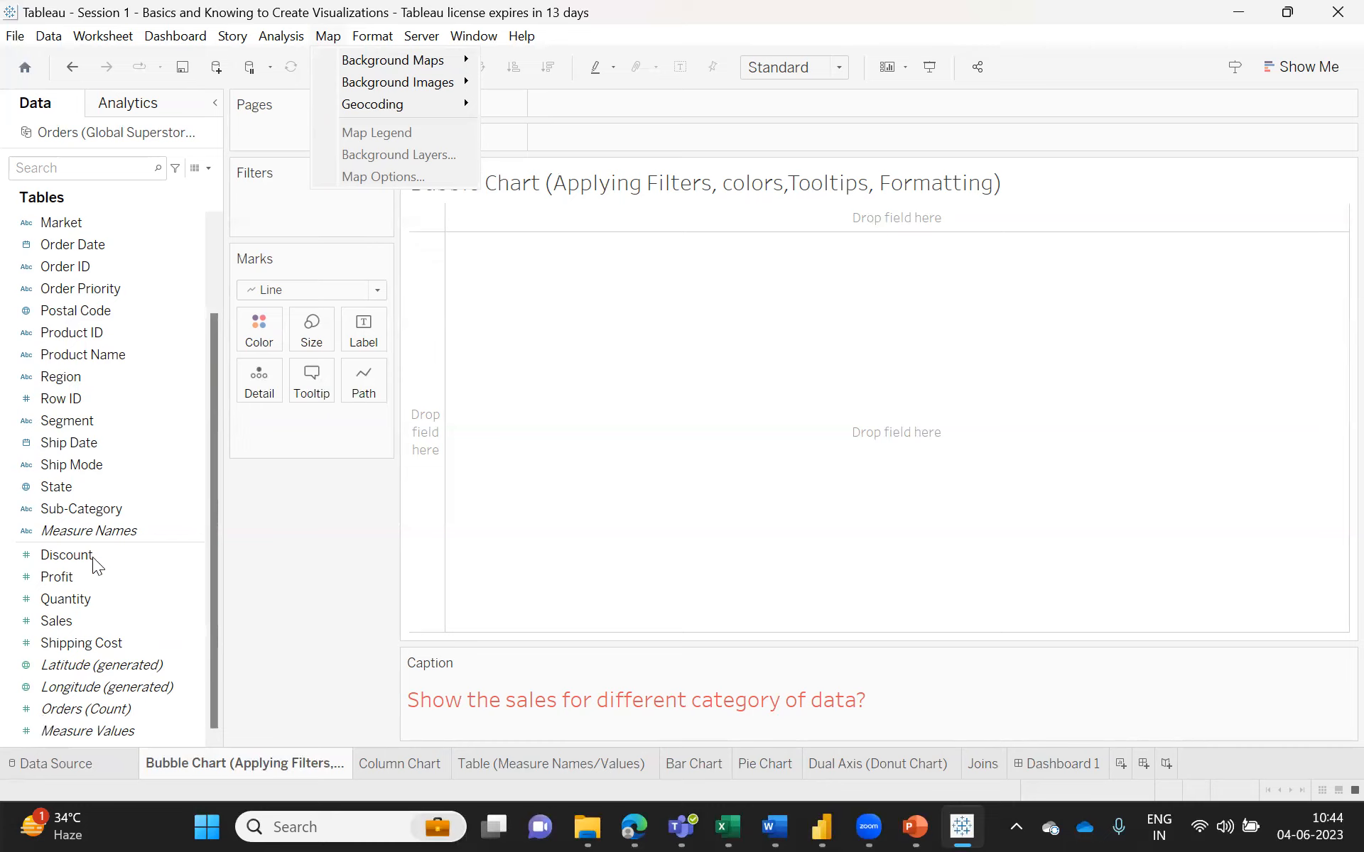
pyautogui.click(213, 392)
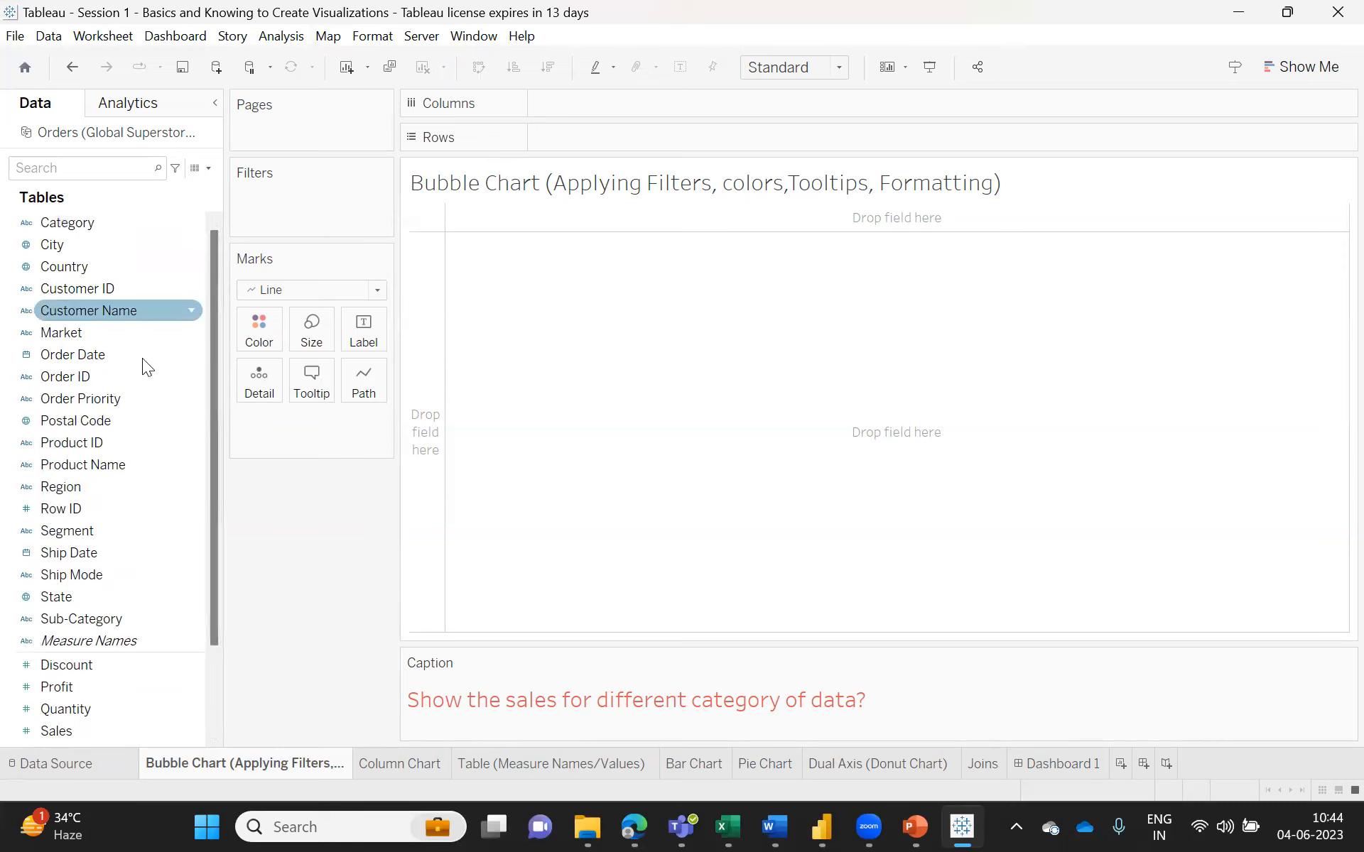
pyautogui.scroll(-3, 216, 373)
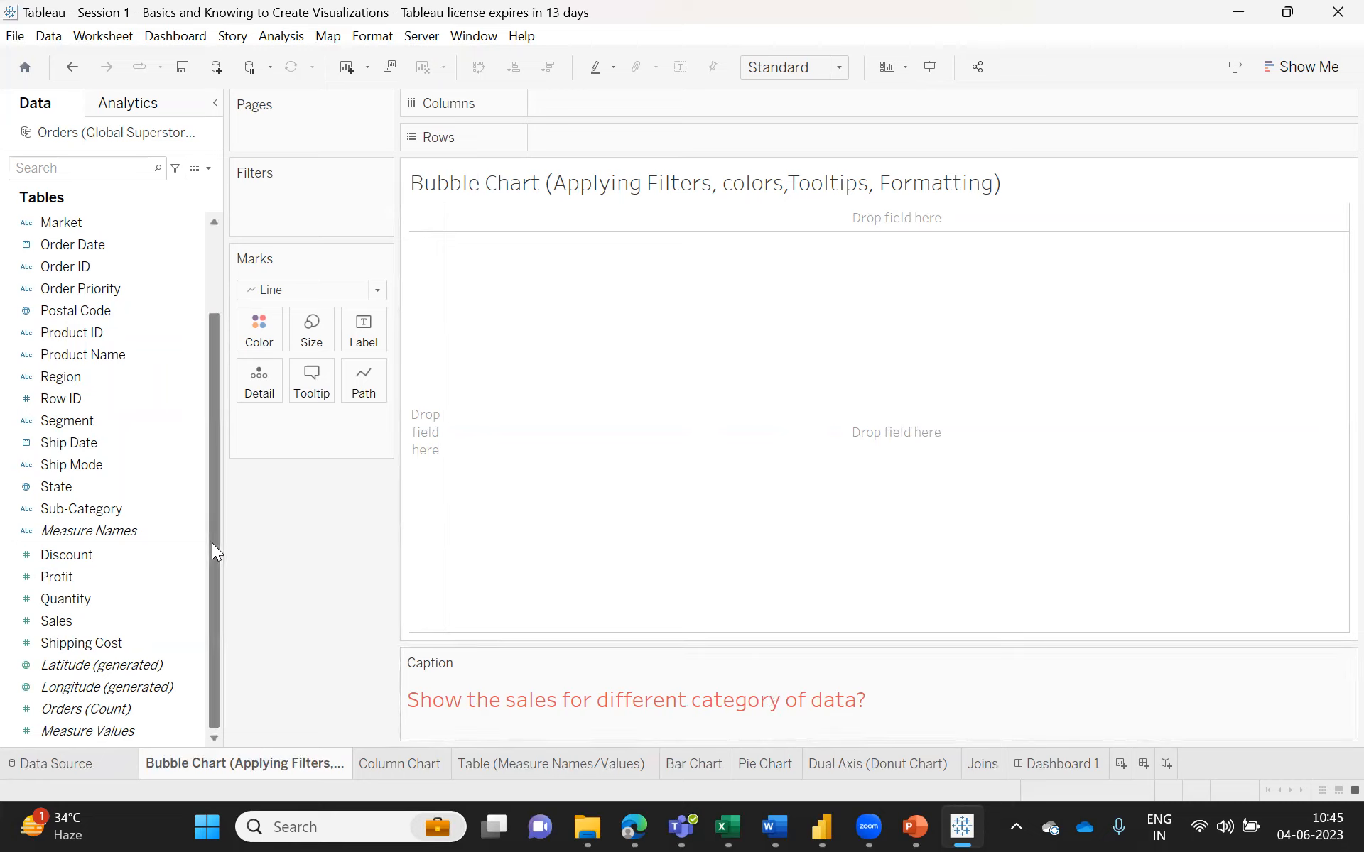
pyautogui.moveTo(212, 543); pyautogui.dragTo(211, 424)
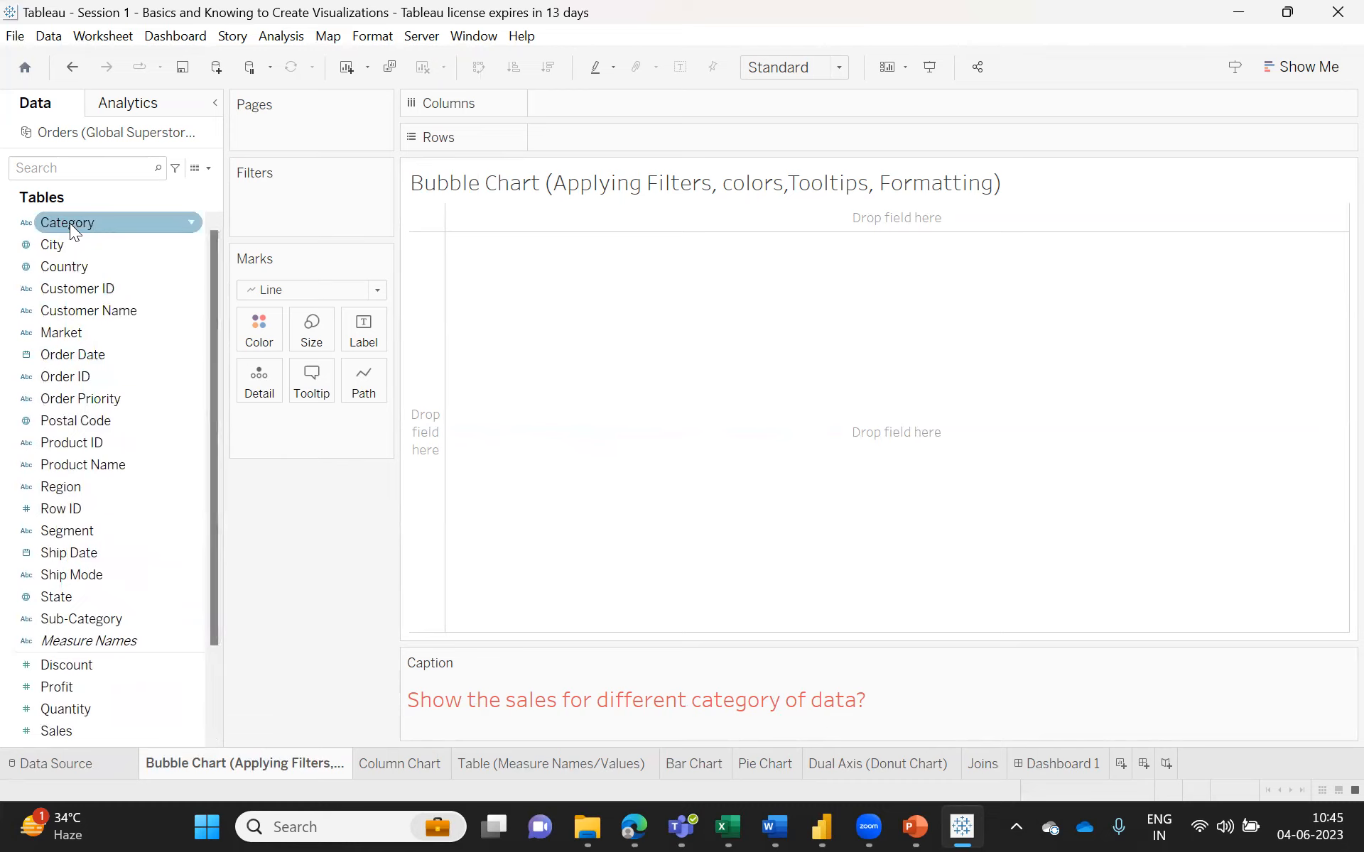
# - Add Category and Sales as mark labels on the bubble chart worksheet, and remove the Category label
pyautogui.moveTo(70, 223); pyautogui.dragTo(370, 331)
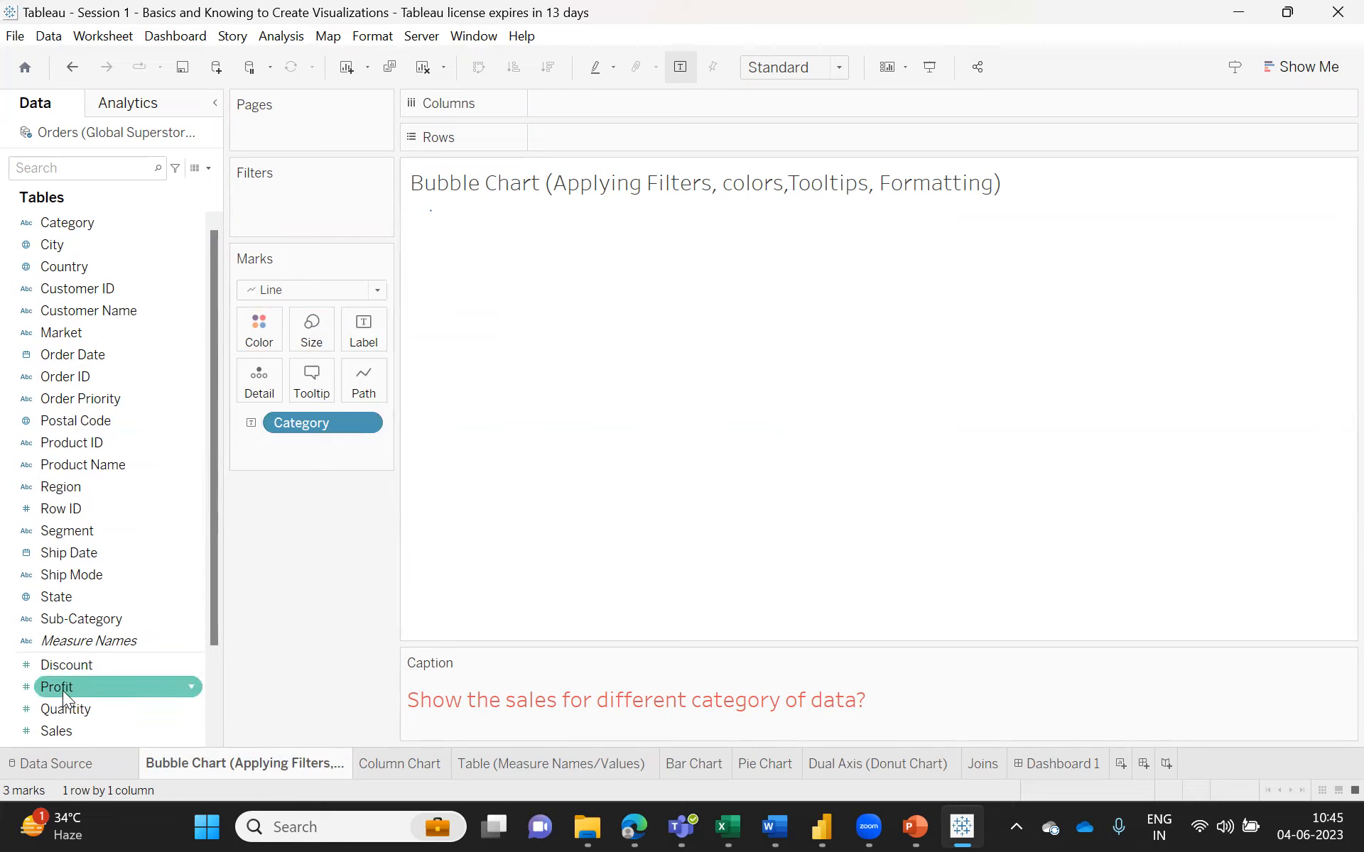
pyautogui.click(60, 730)
pyautogui.moveTo(60, 730); pyautogui.dragTo(354, 327)
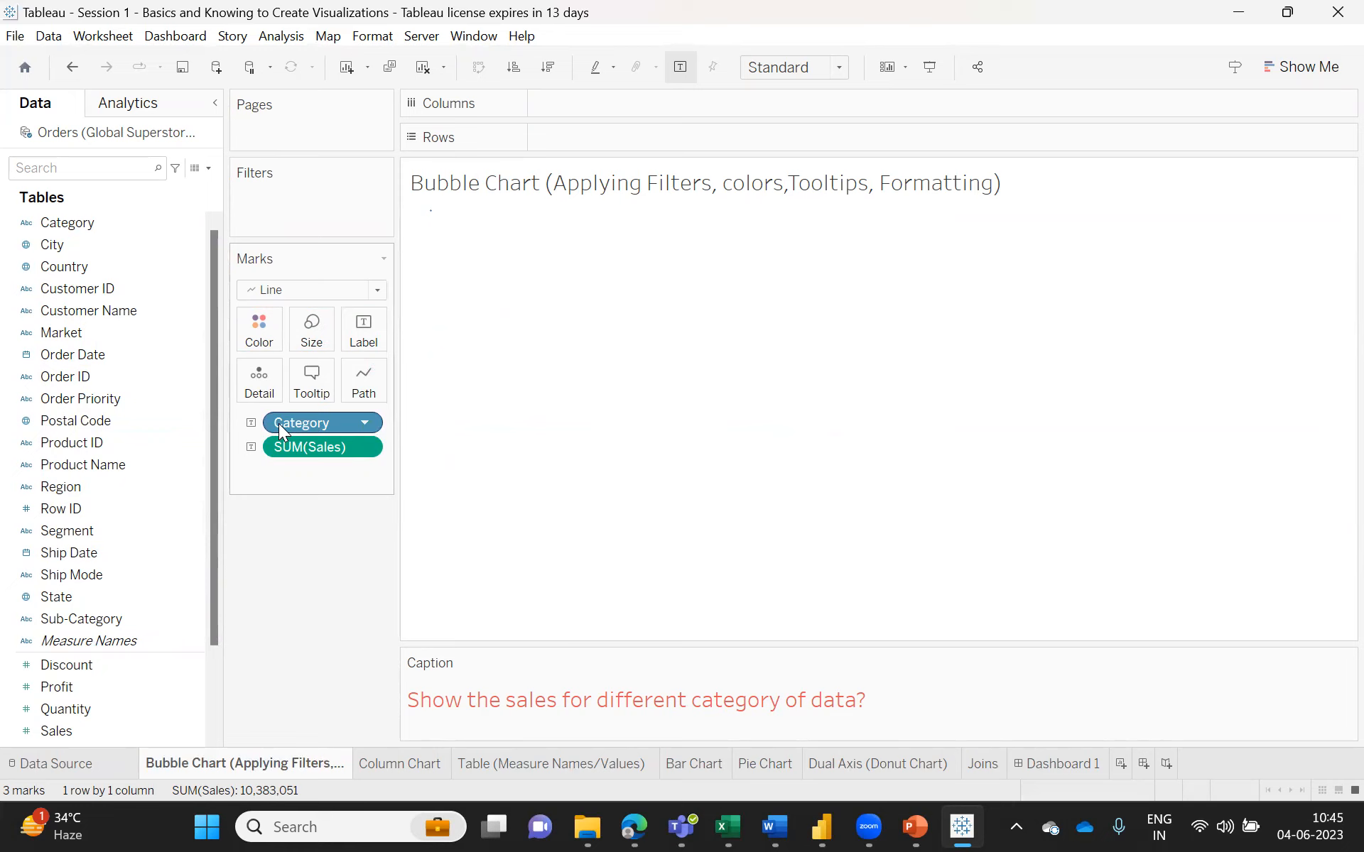
pyautogui.moveTo(279, 424); pyautogui.dragTo(103, 527)
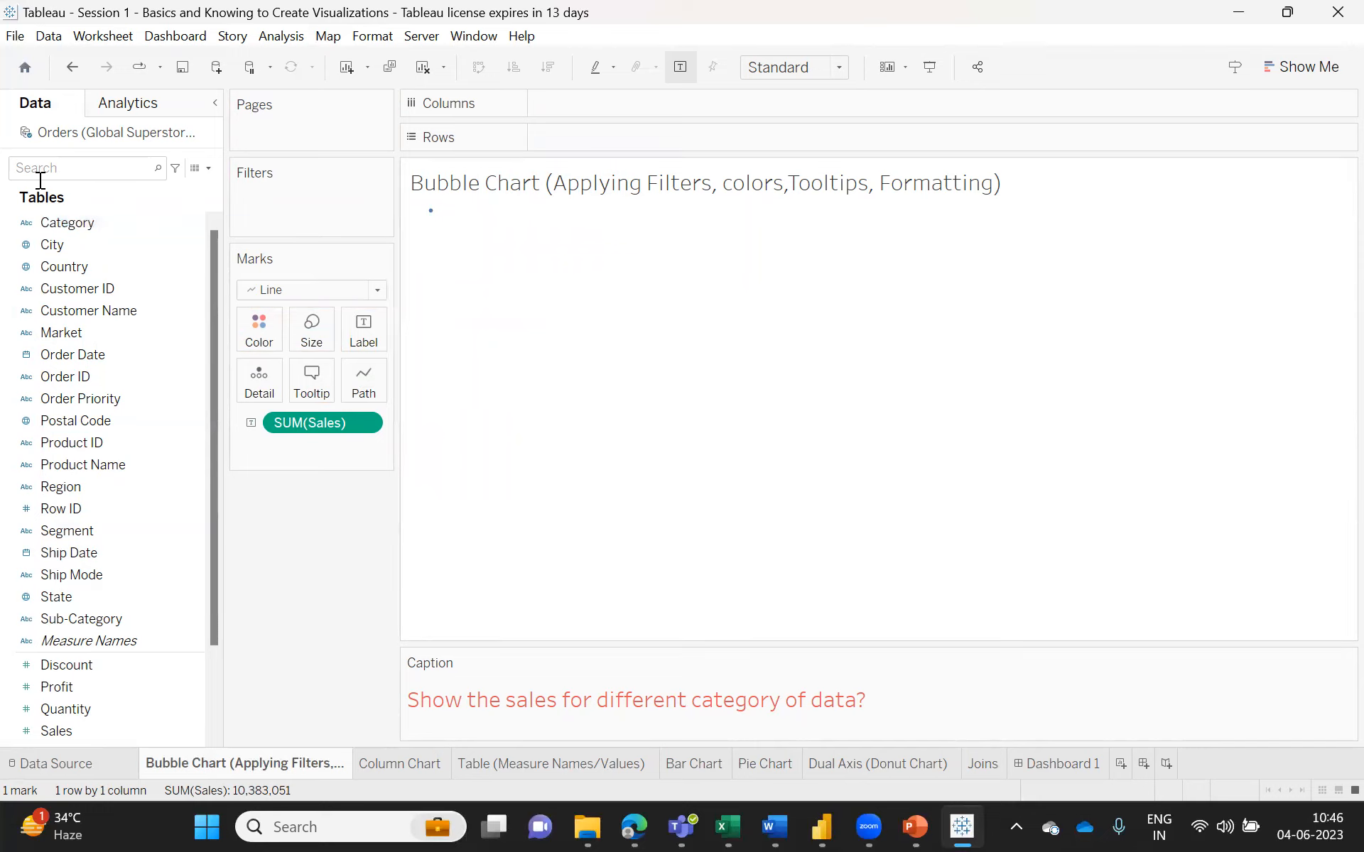
# - Place Category on the Rows shelf to break down the sales, and increase the height of the table rows
pyautogui.click(66, 224)
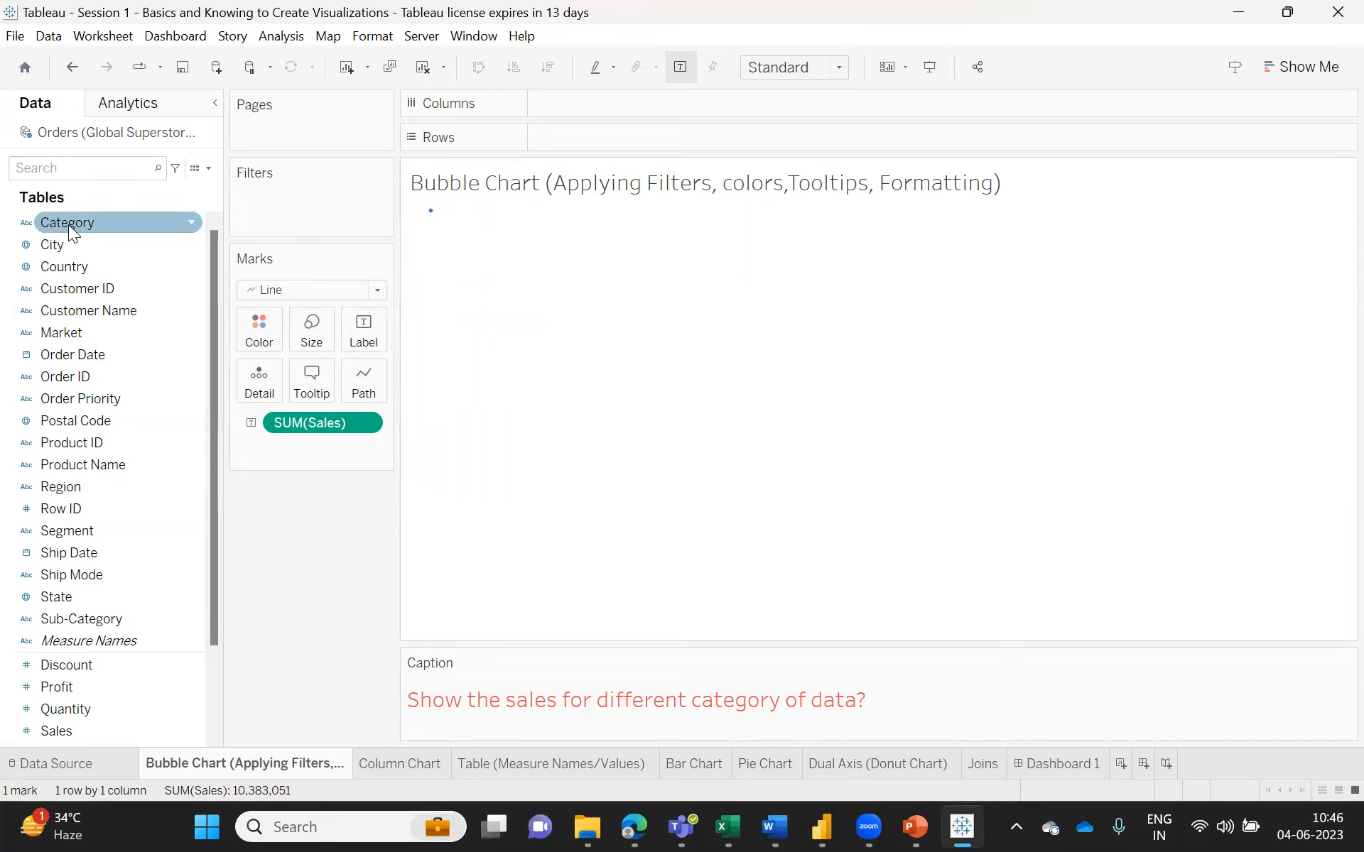
pyautogui.moveTo(68, 224); pyautogui.dragTo(567, 142)
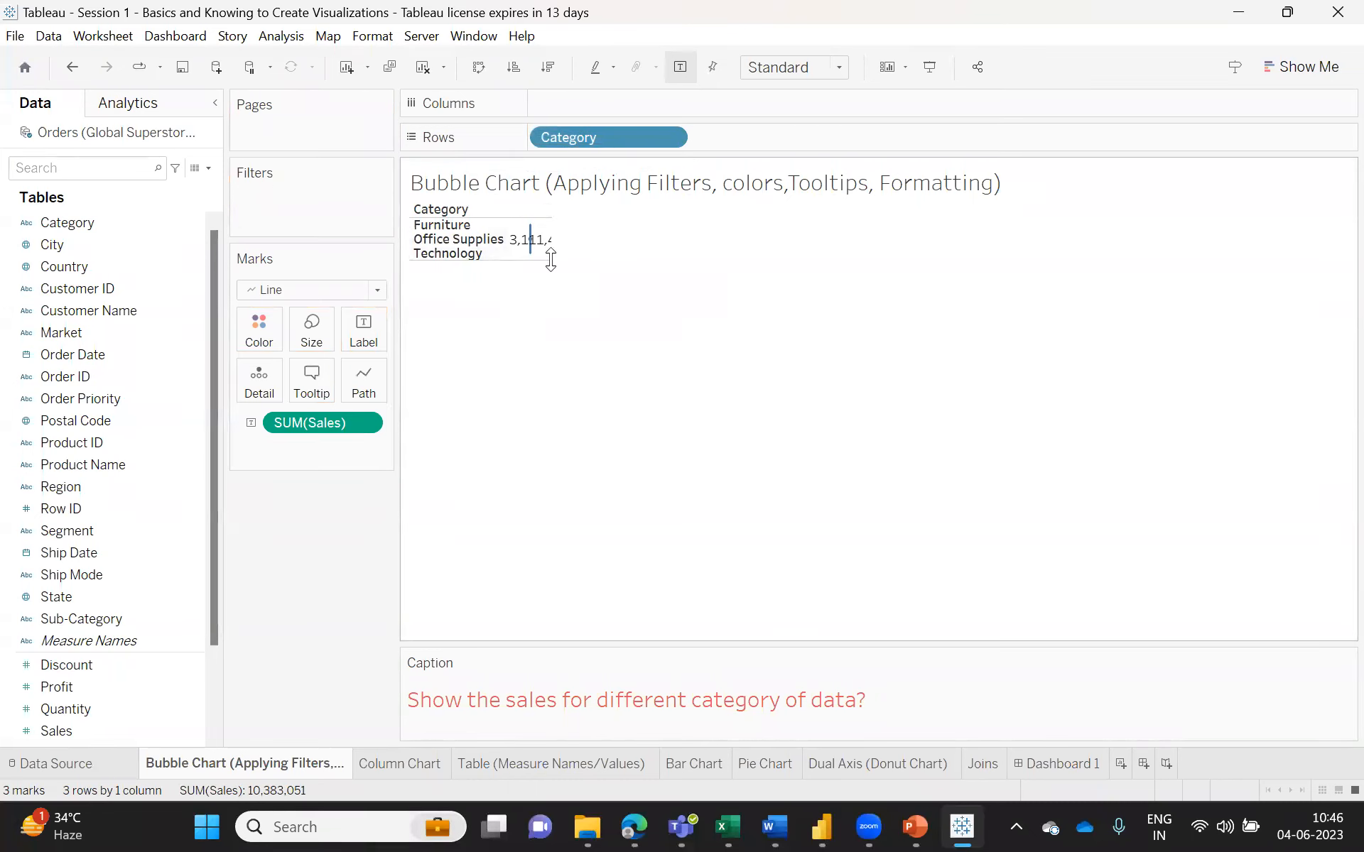
pyautogui.moveTo(551, 260); pyautogui.dragTo(609, 297)
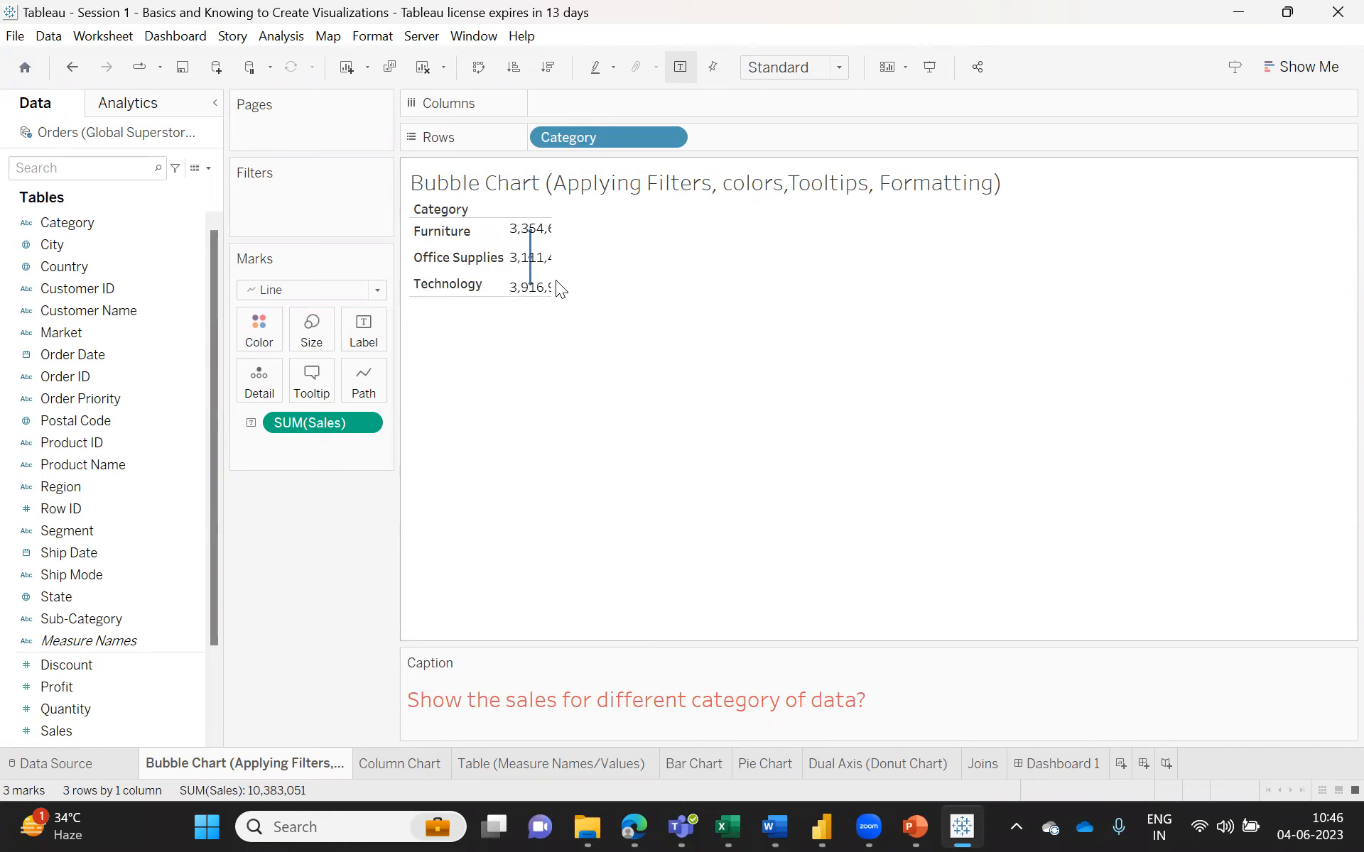
pyautogui.moveTo(530, 287)
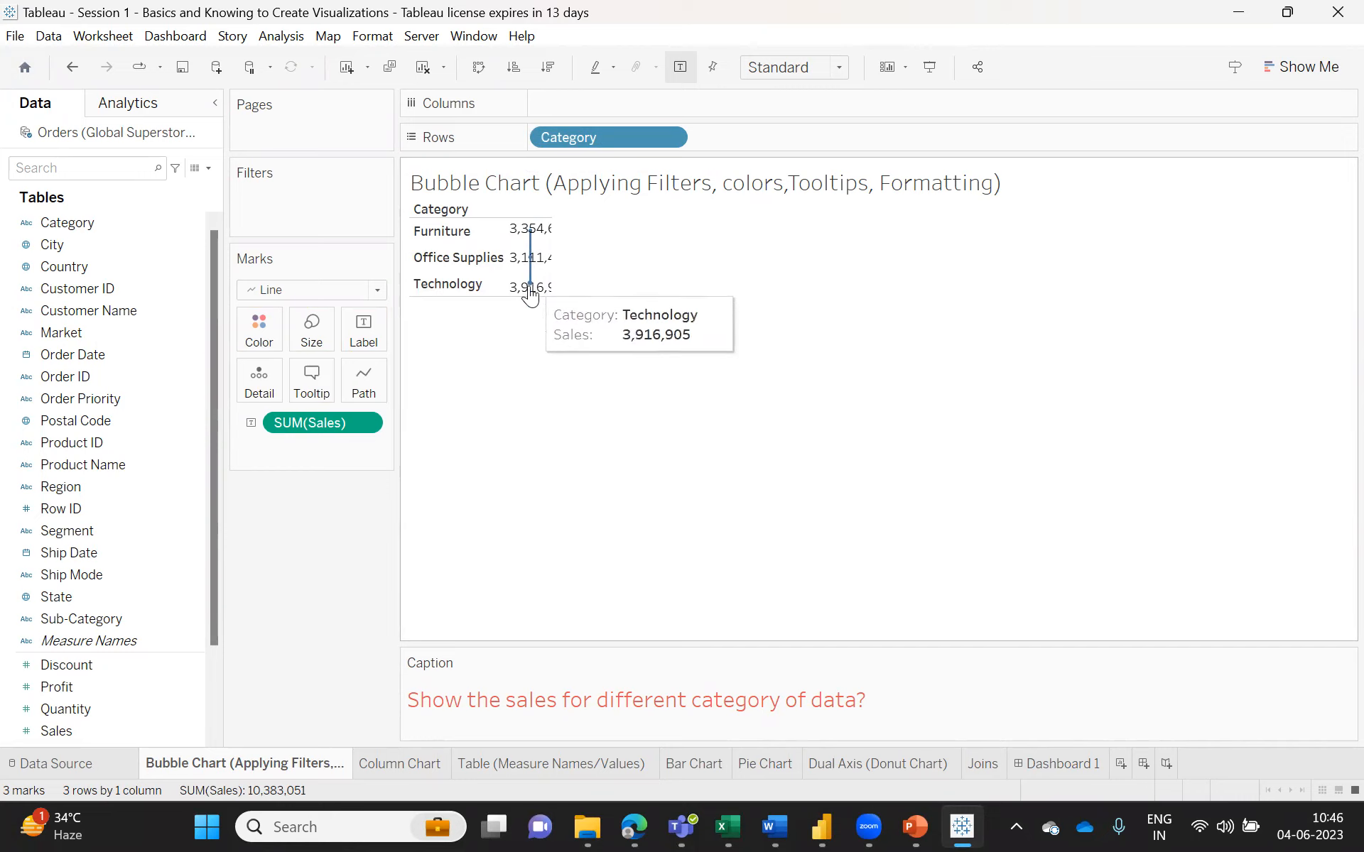
# - Set the mark type to Text and inspect the sales values for Furniture and Technology
pyautogui.click(372, 290)
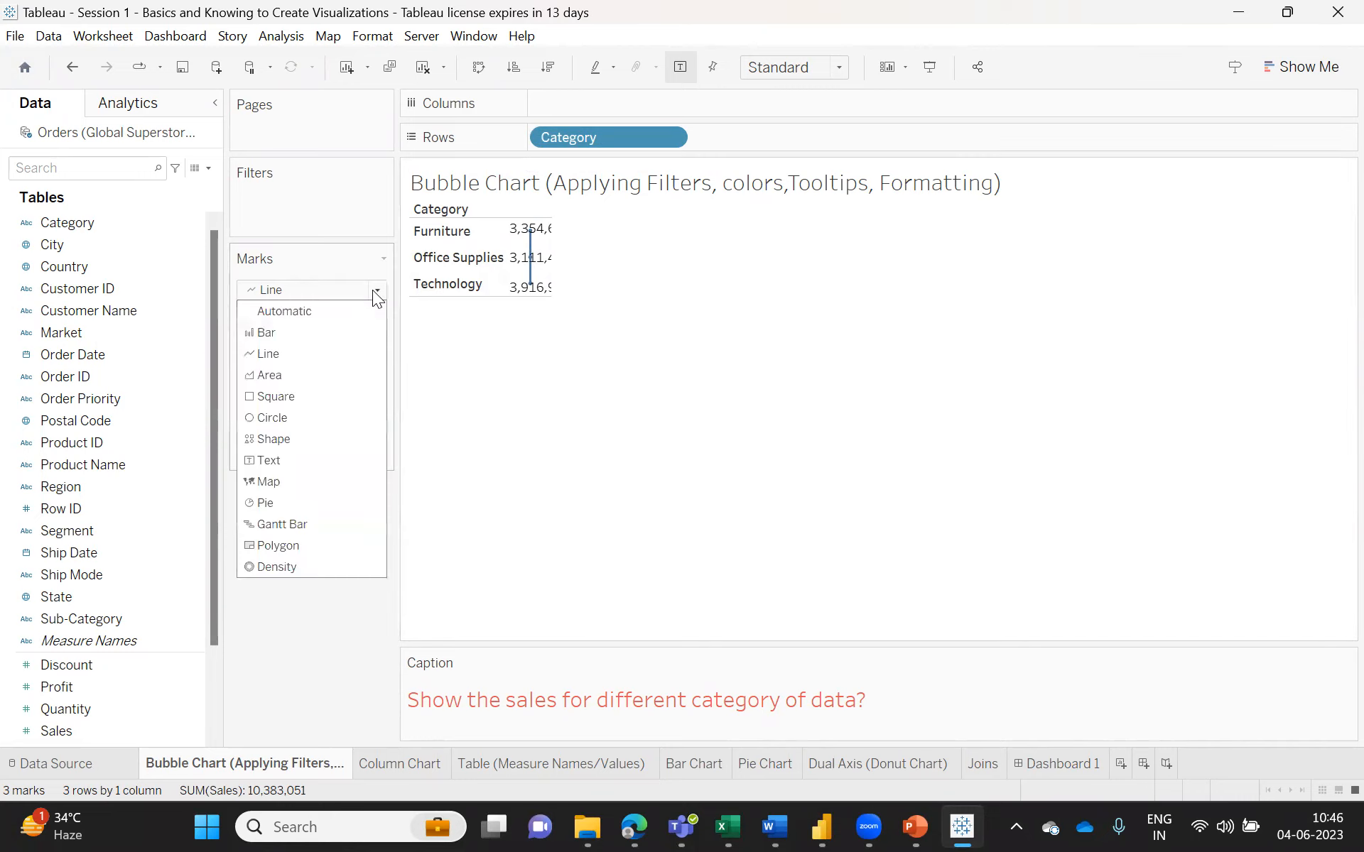
pyautogui.click(258, 462)
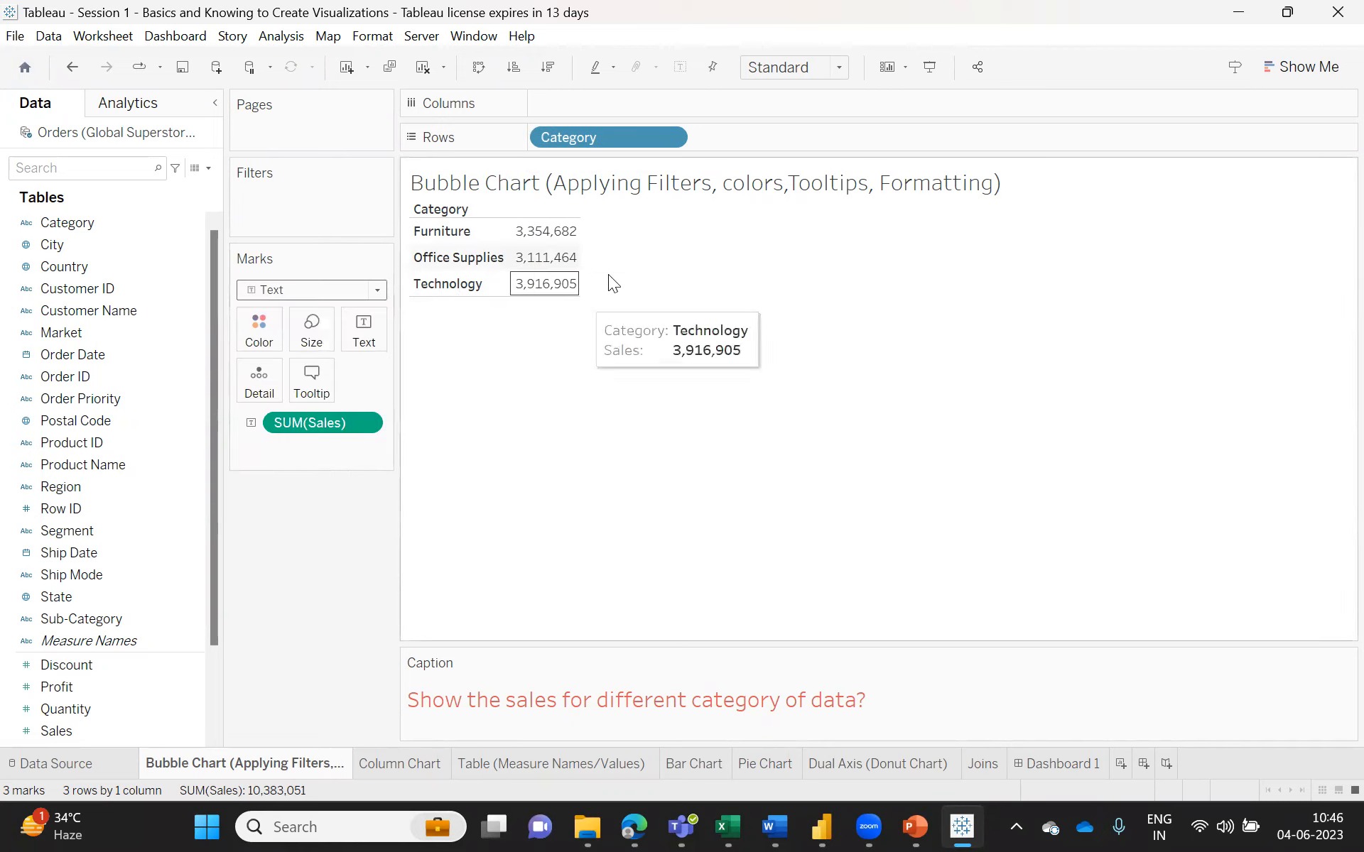
pyautogui.moveTo(561, 233)
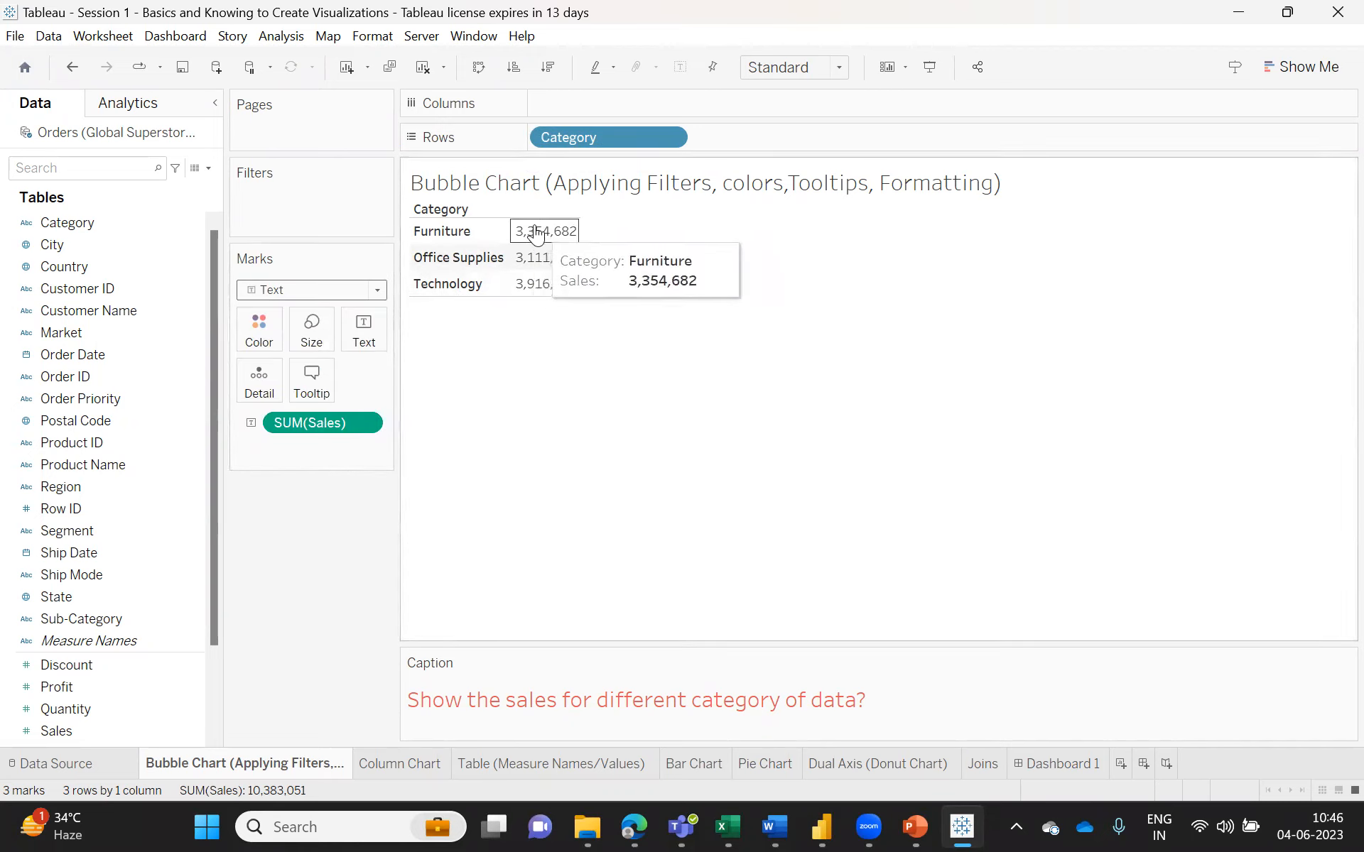
pyautogui.moveTo(537, 283)
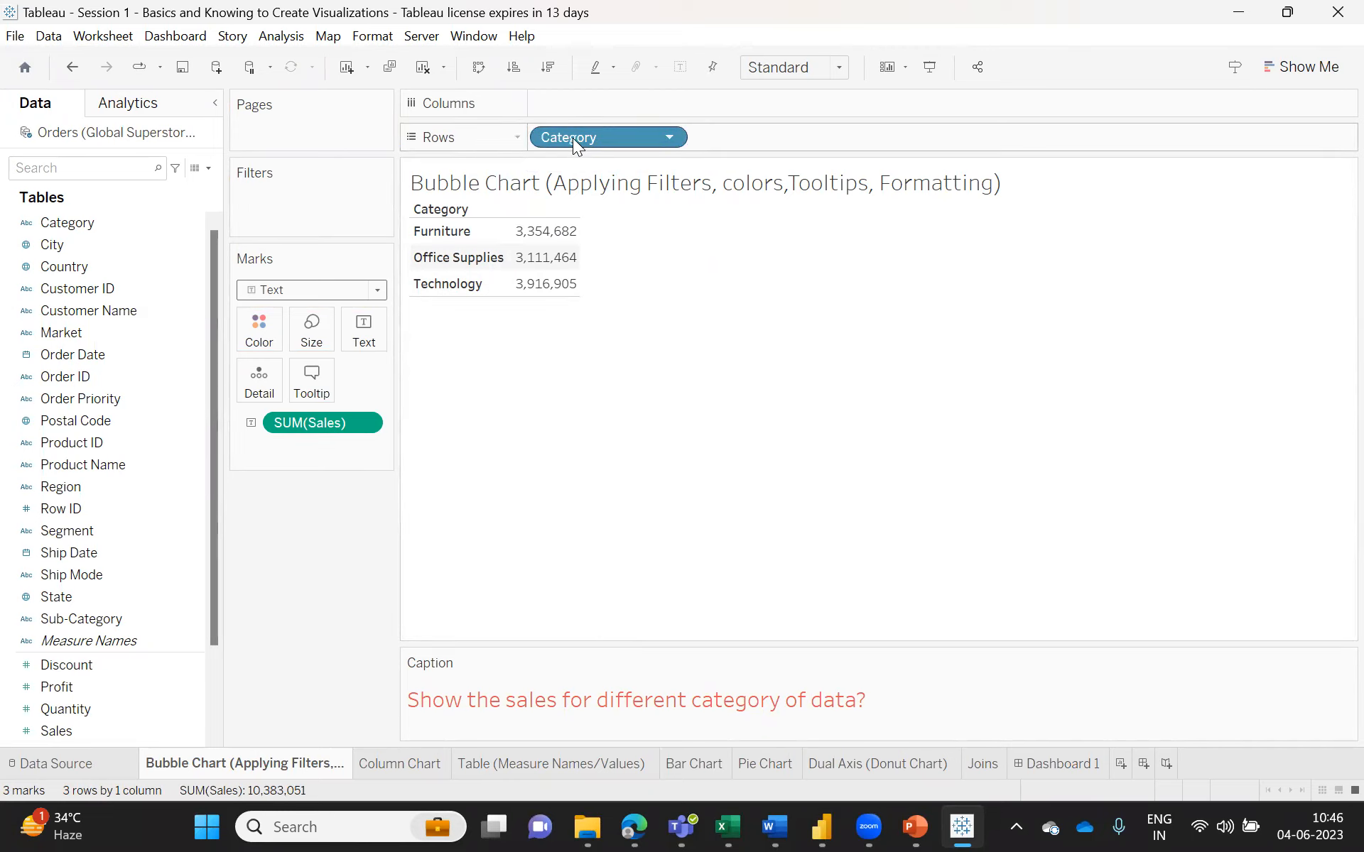
# - Clear the worksheet by removing Category from the Rows shelf and SUM(Sales) from the marks
pyautogui.moveTo(572, 138); pyautogui.dragTo(168, 377)
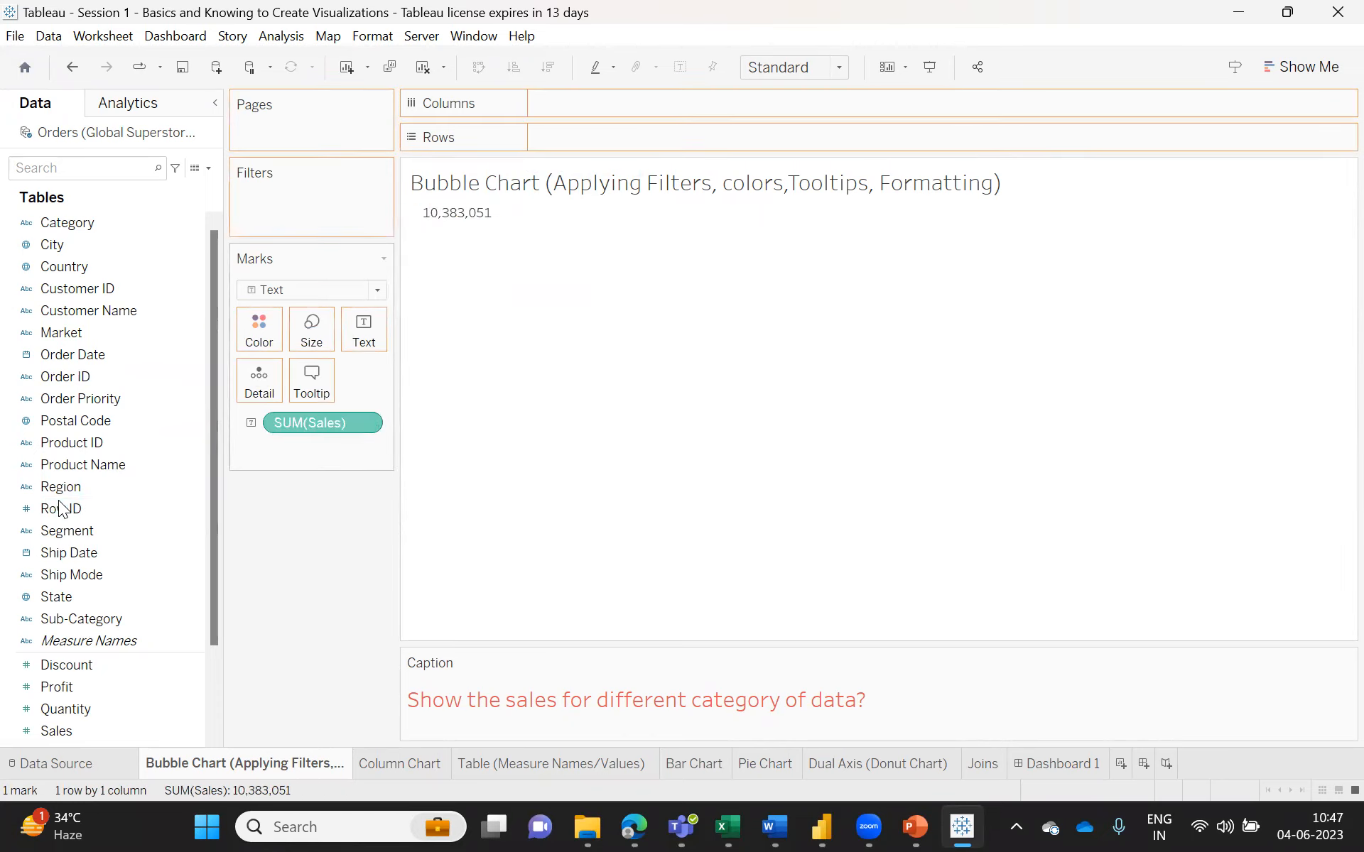
pyautogui.moveTo(59, 502); pyautogui.dragTo(59, 503)
# - Color the marks by Category and size them by Sales
pyautogui.moveTo(70, 223); pyautogui.dragTo(247, 326)
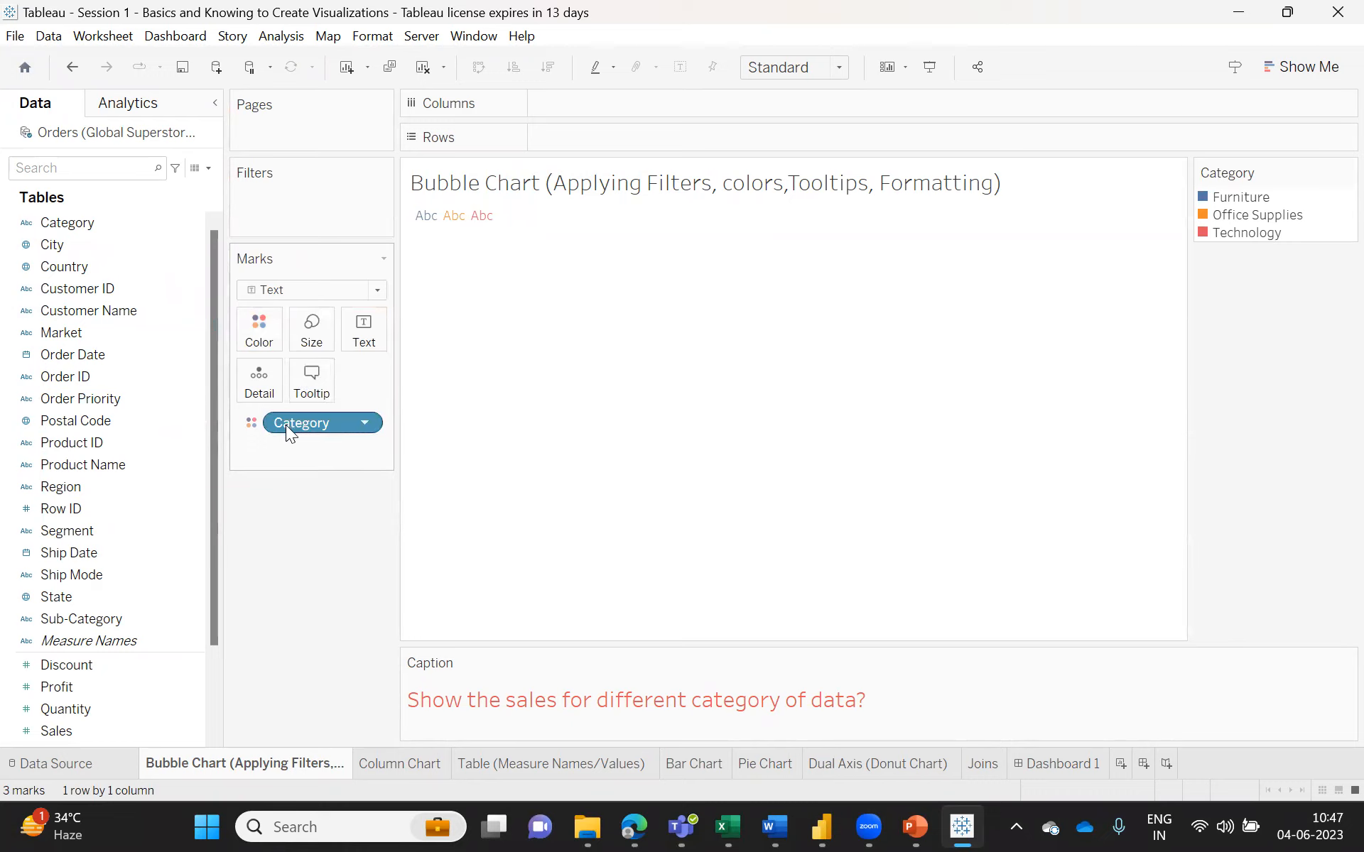
pyautogui.moveTo(442, 213)
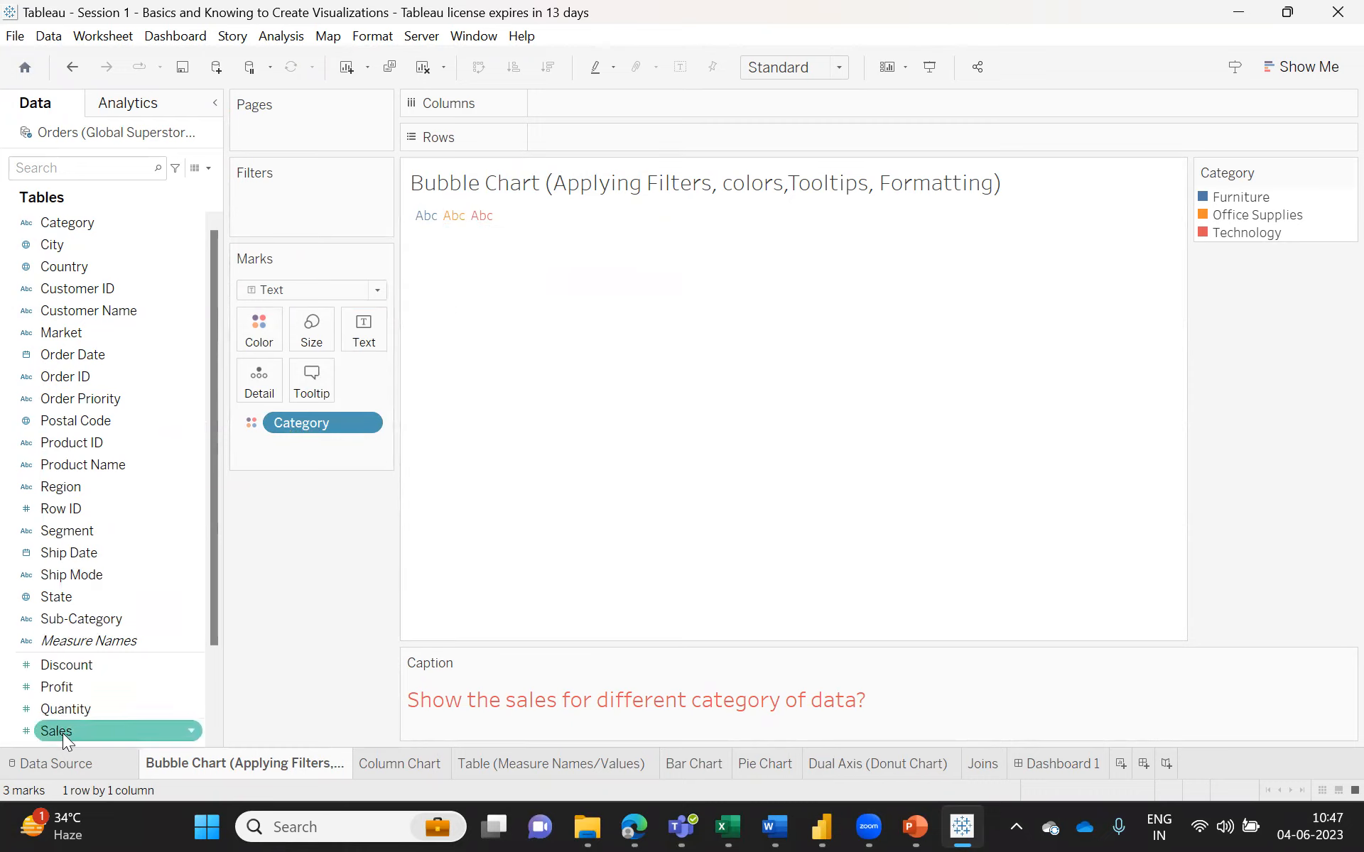
pyautogui.moveTo(59, 732); pyautogui.dragTo(304, 331)
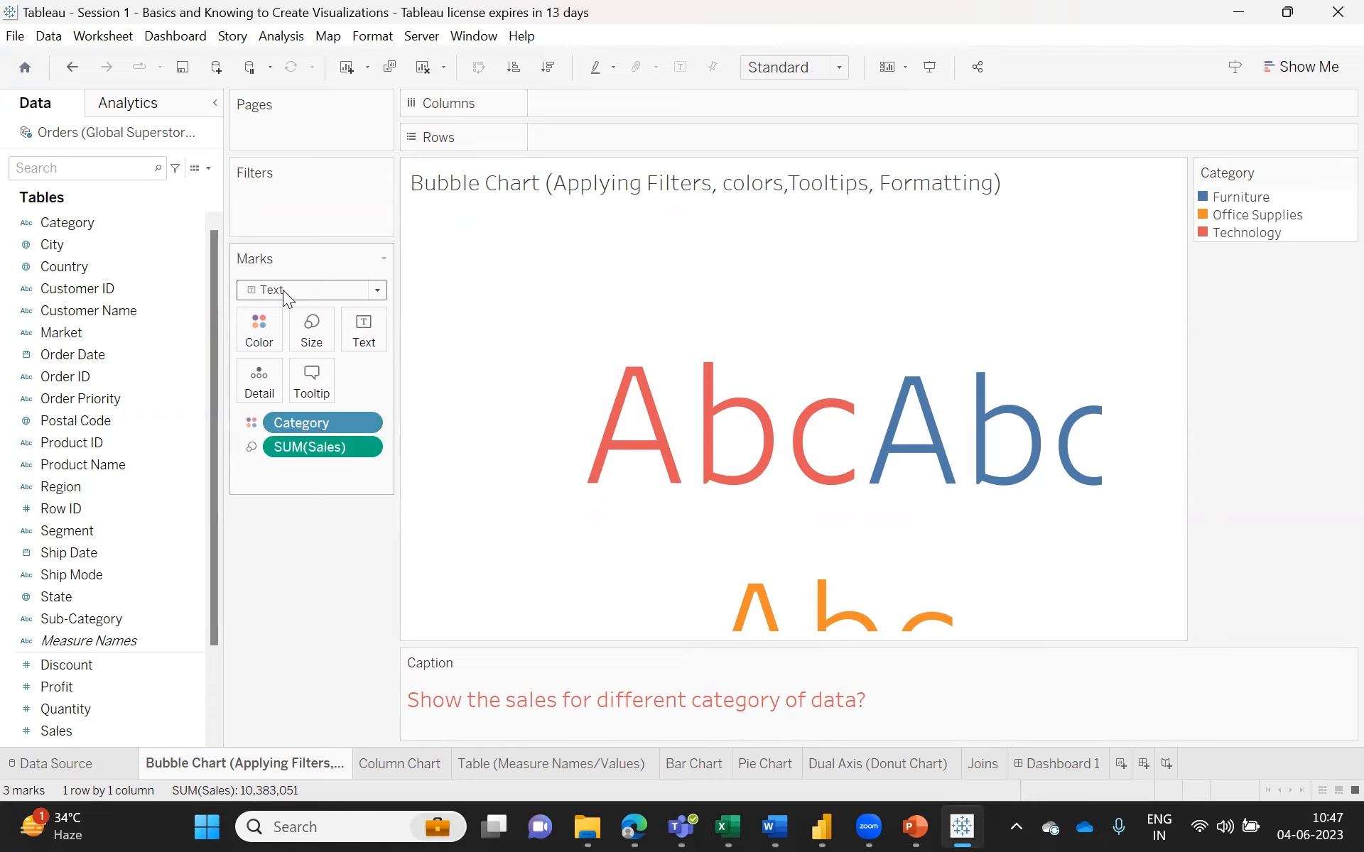
# - Set the mark type to Square and inspect the sales values for Technology and Office Supplies
pyautogui.click(377, 297)
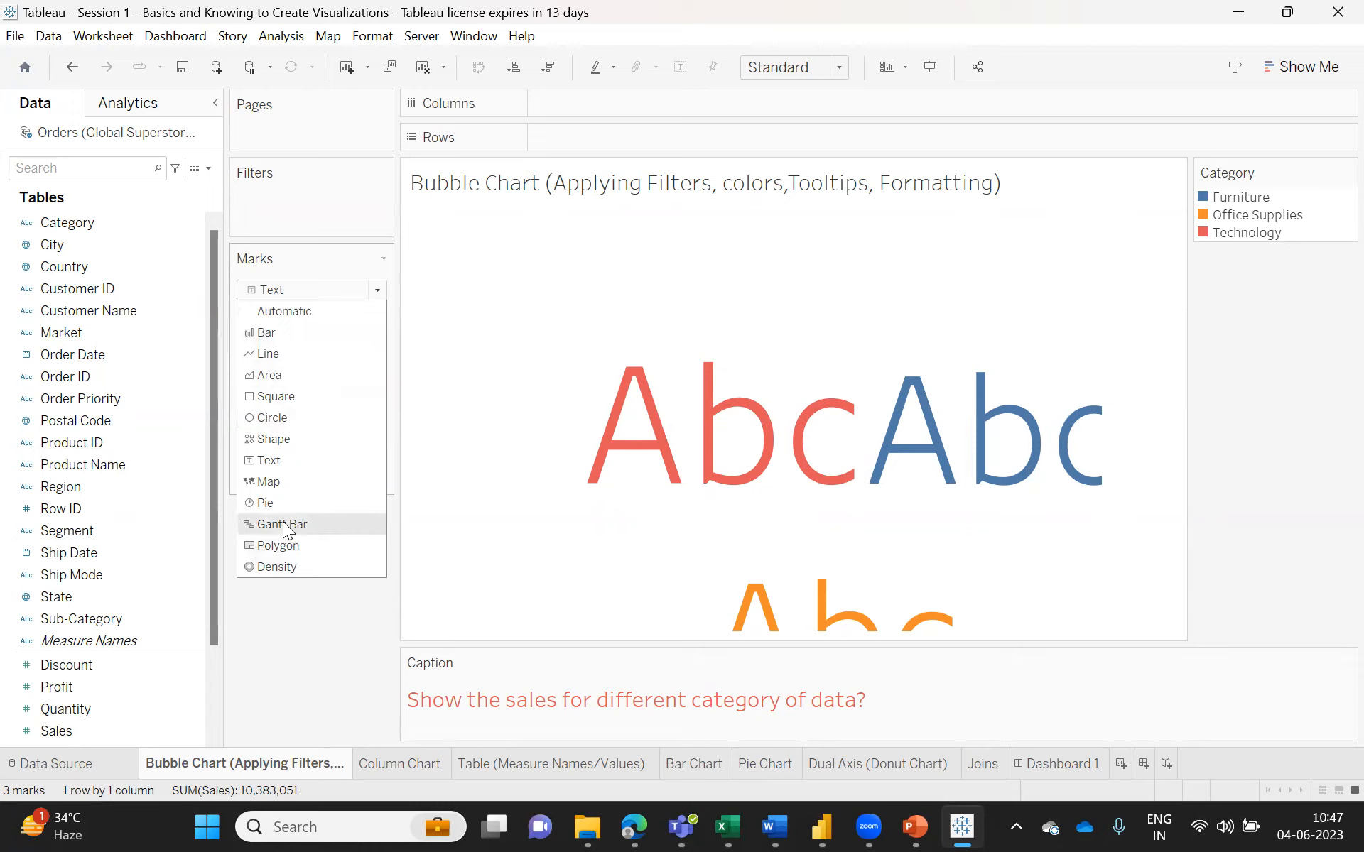
pyautogui.click(268, 397)
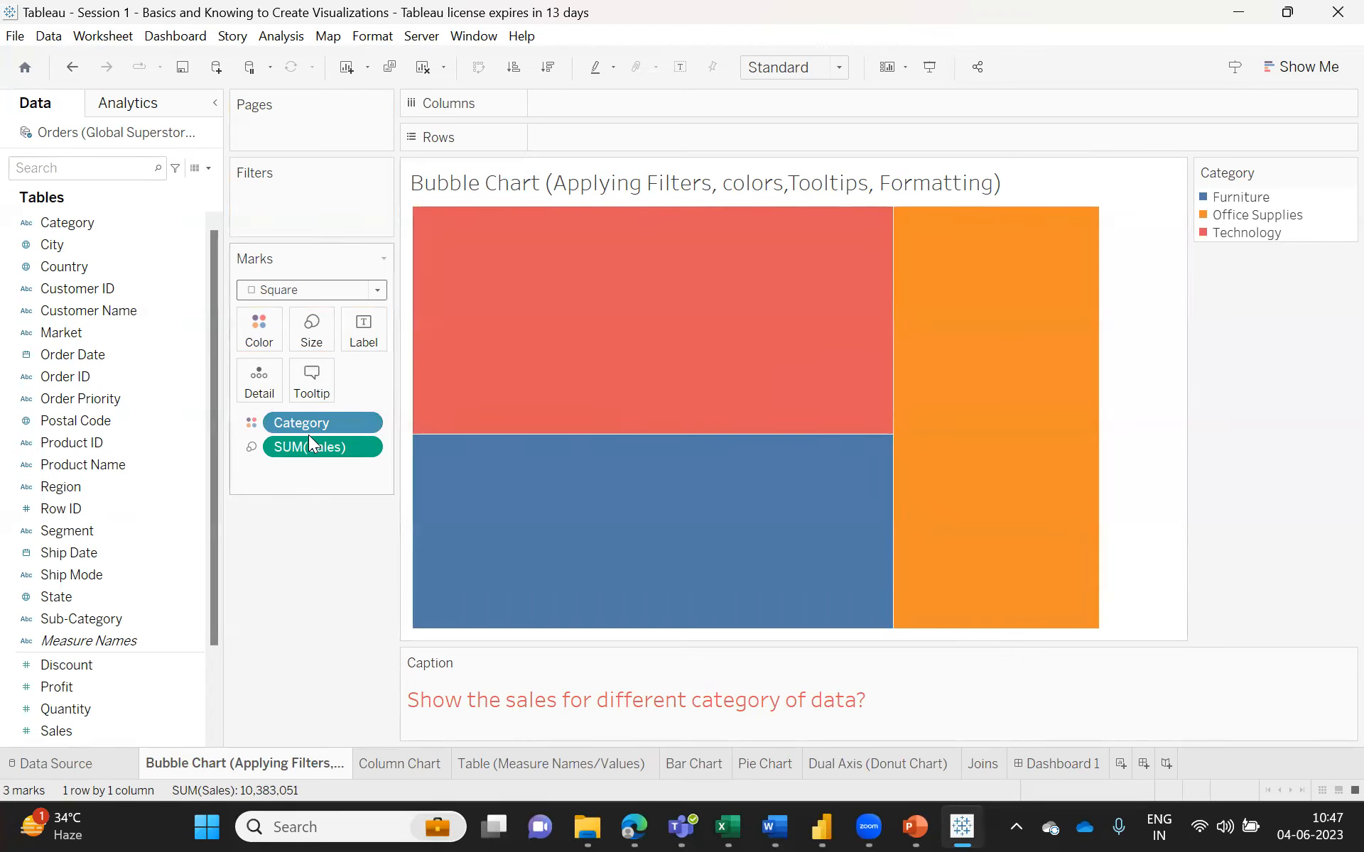
pyautogui.moveTo(548, 352)
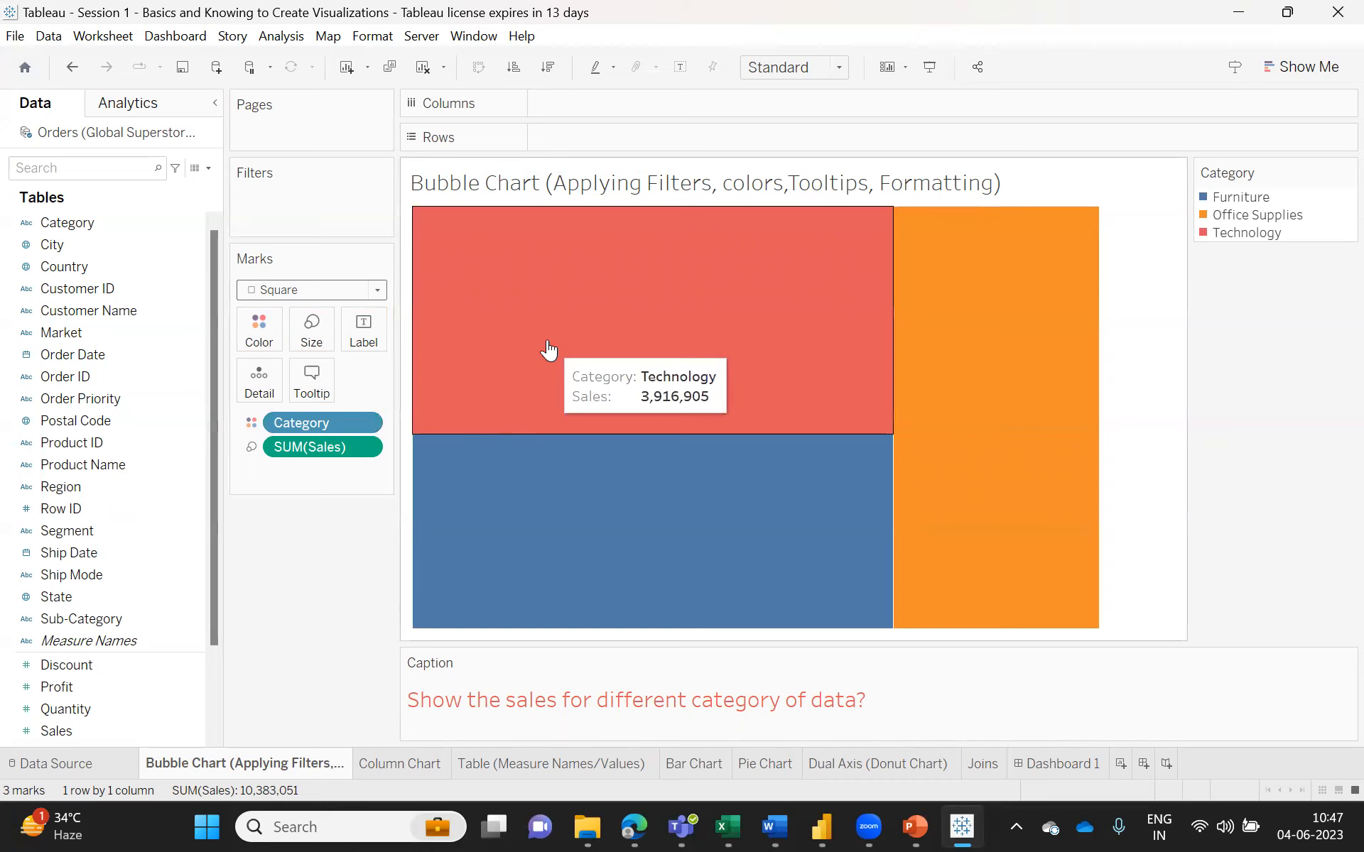
pyautogui.moveTo(977, 382)
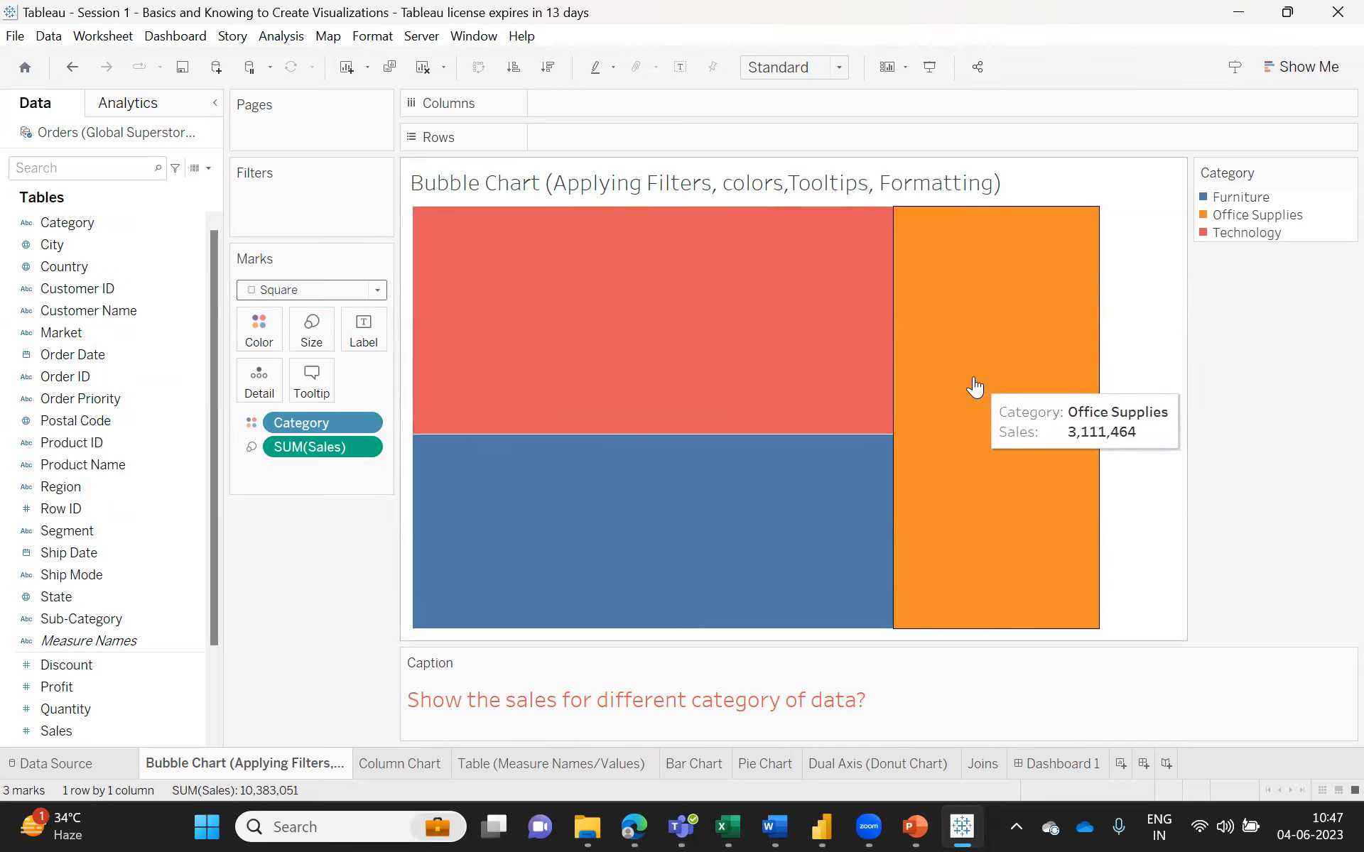
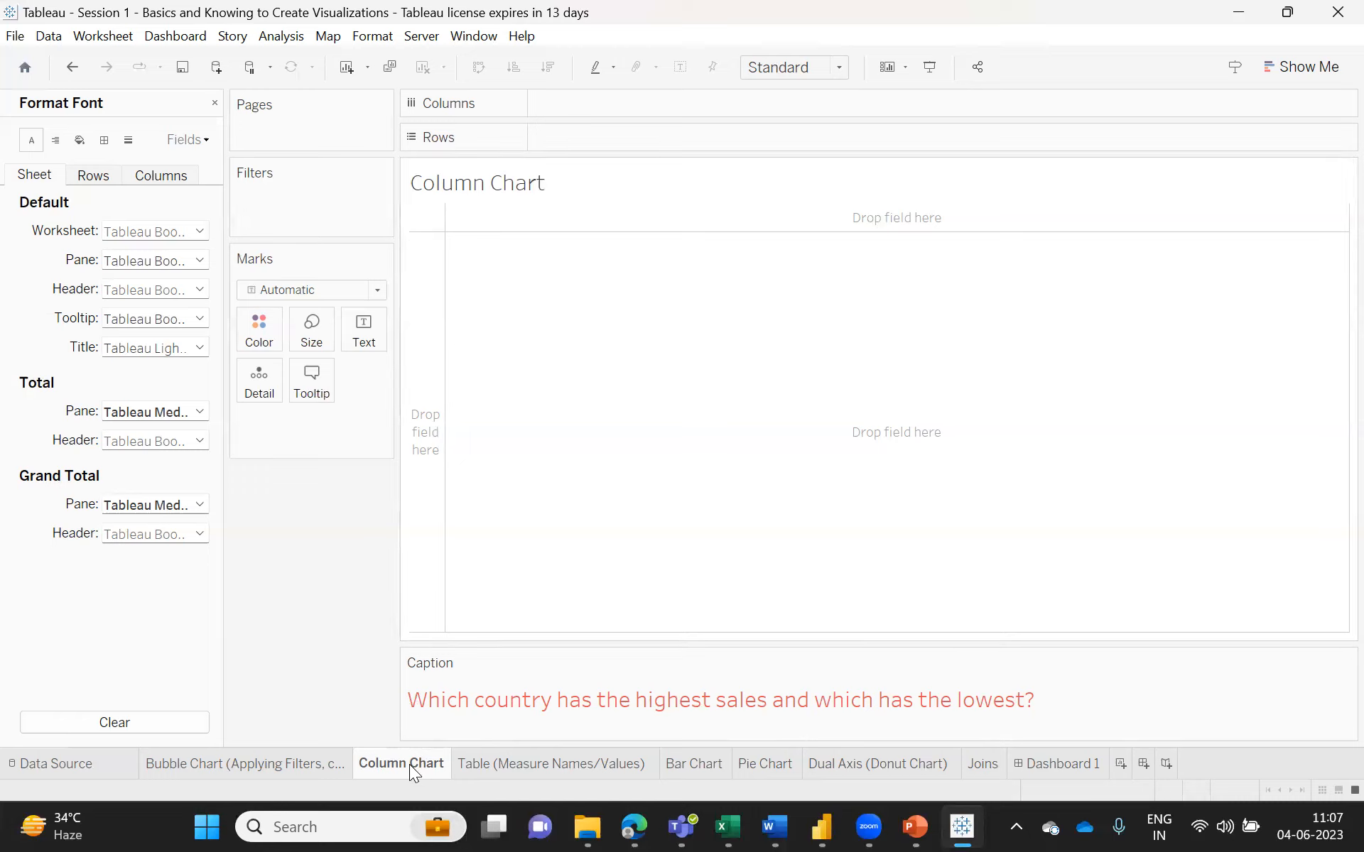
# - Build the column chart on the Column Chart worksheet with Country on the Columns shelf and Sales on the Rows shelf
pyautogui.moveTo(409, 764)
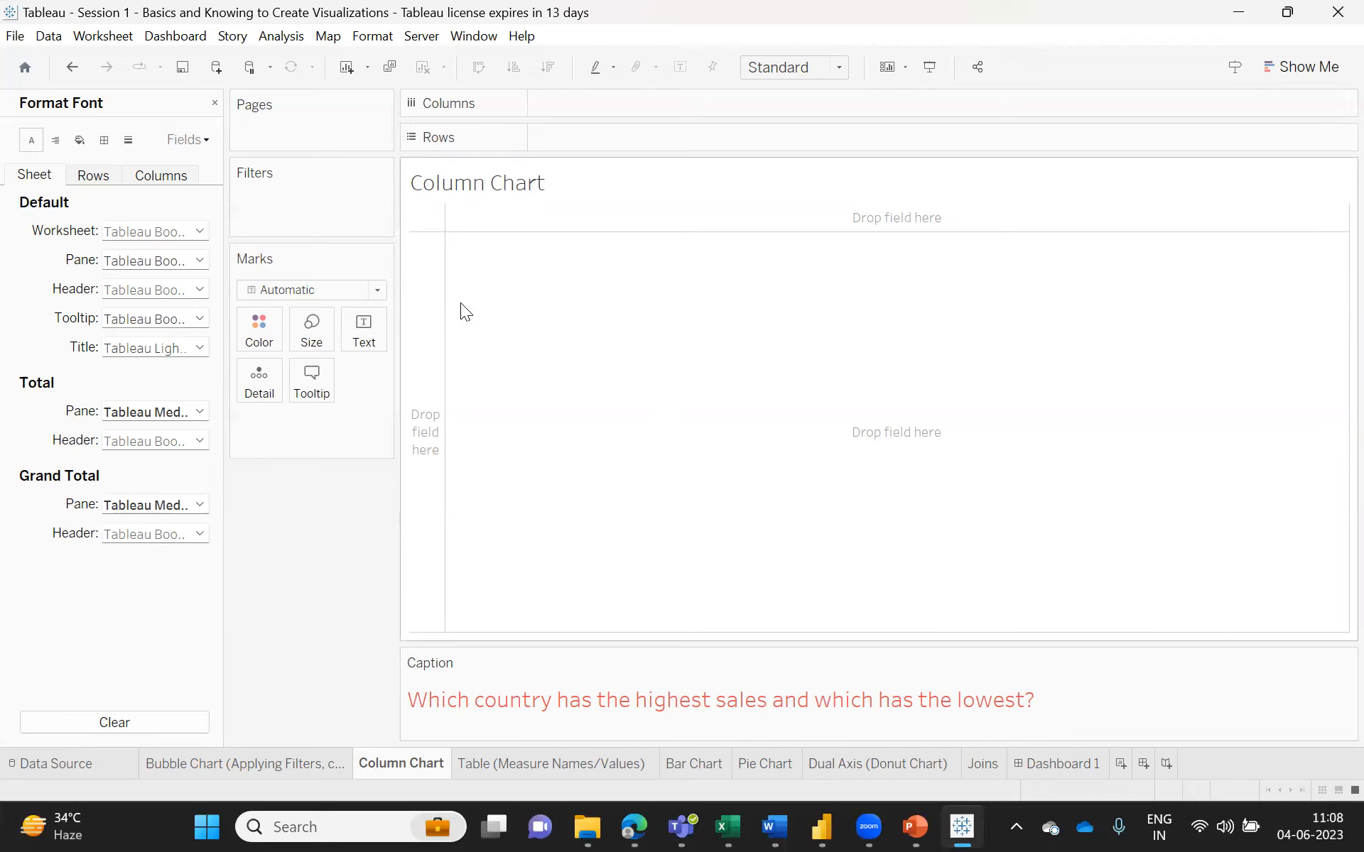
pyautogui.click(214, 103)
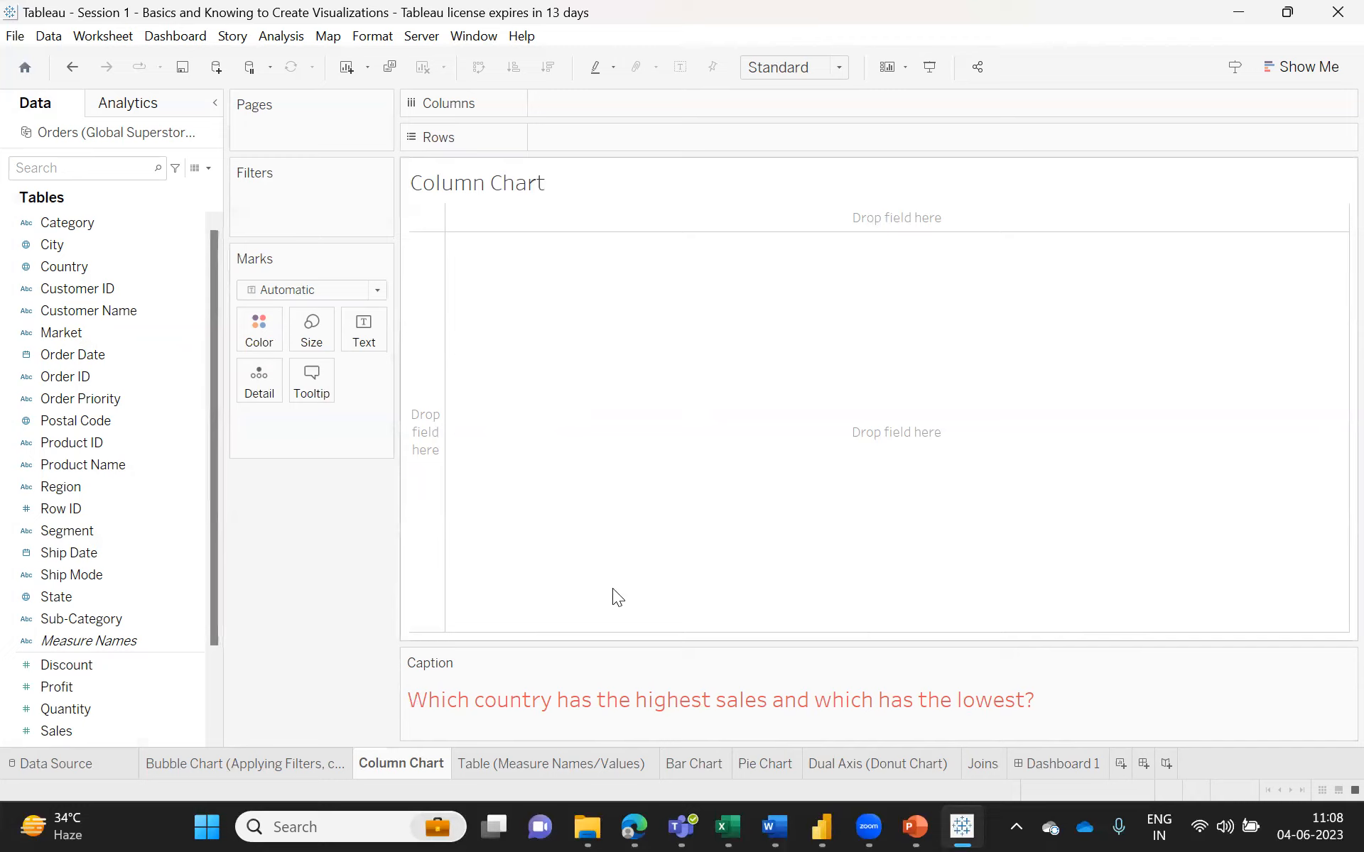
pyautogui.click(72, 223)
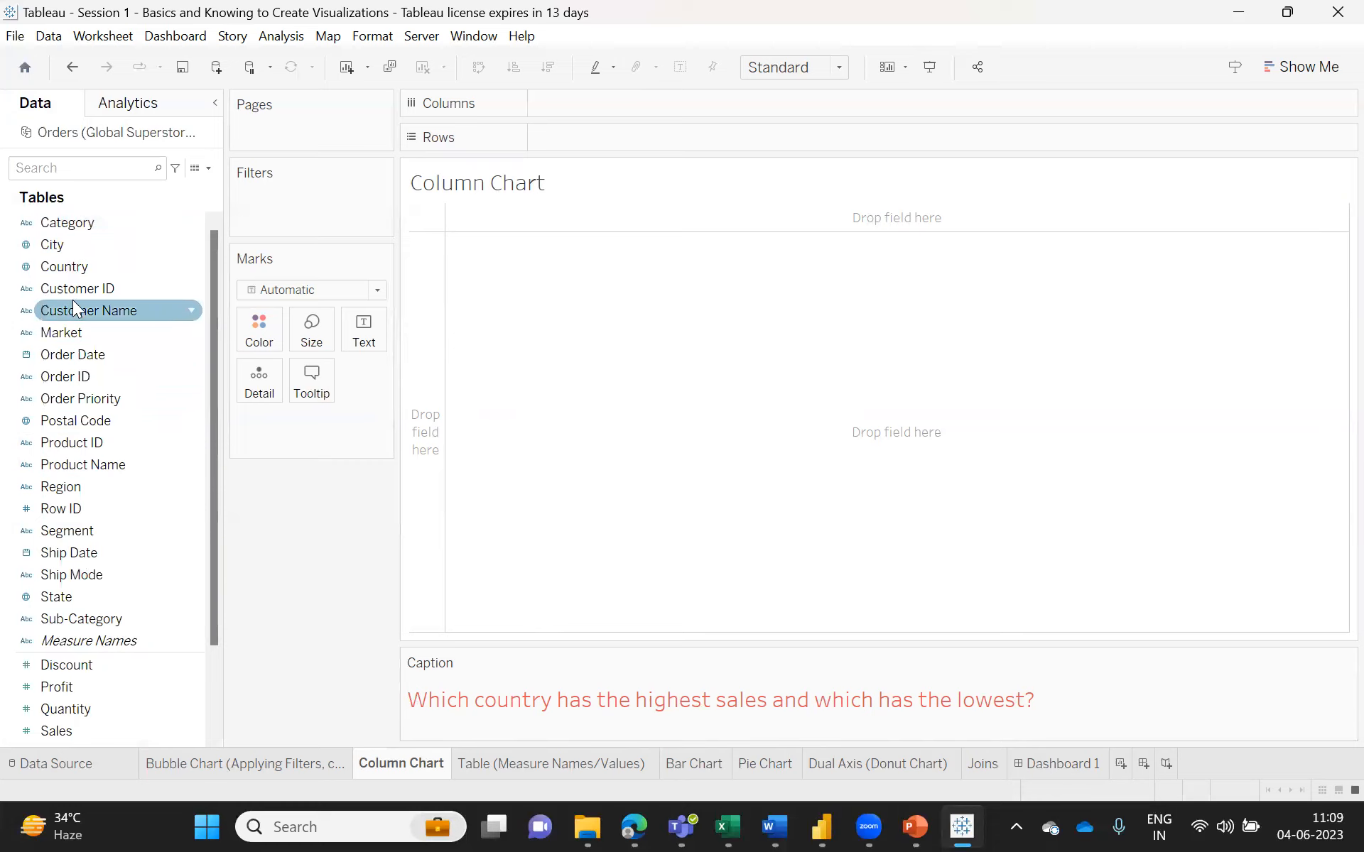
pyautogui.moveTo(68, 267); pyautogui.dragTo(569, 101)
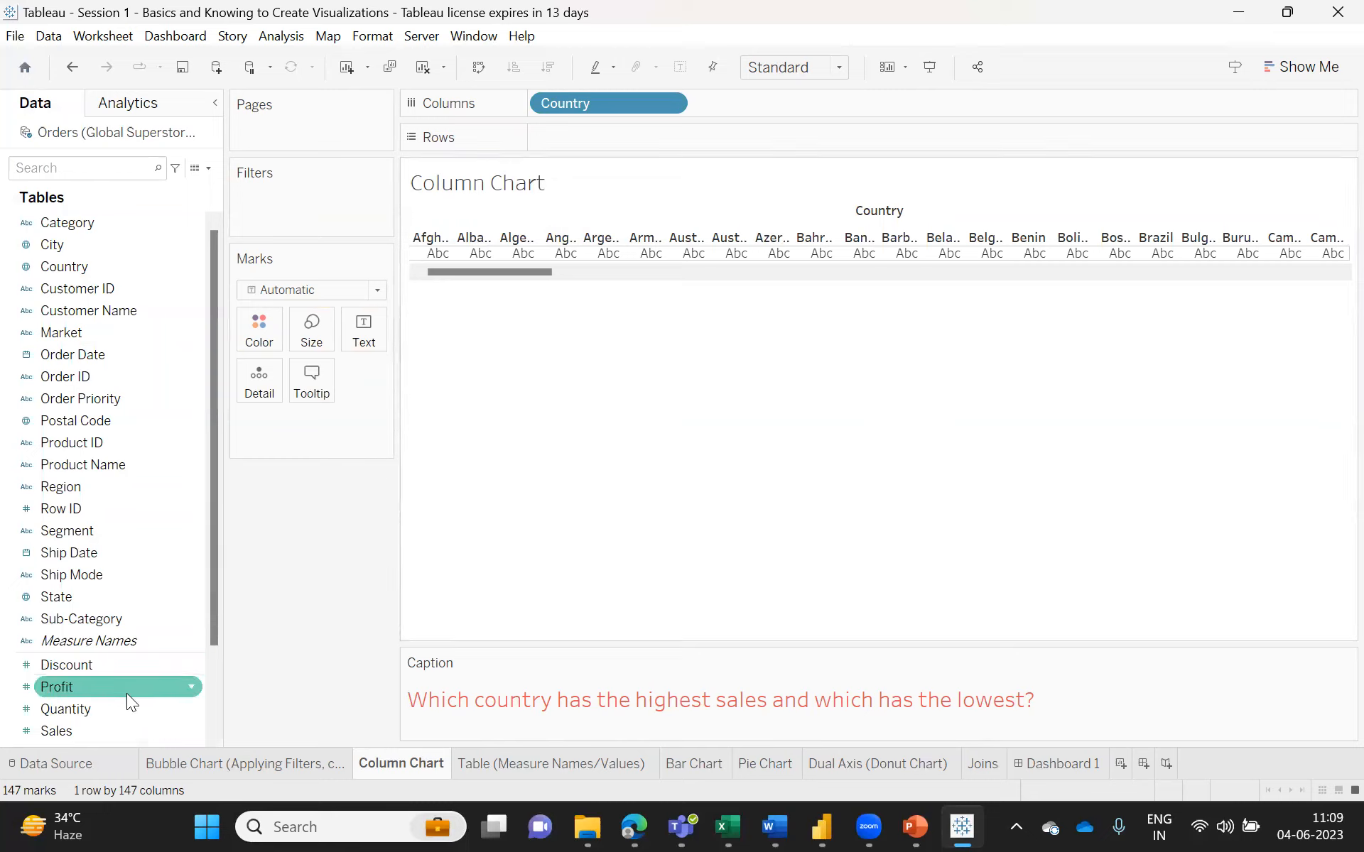
pyautogui.moveTo(57, 730)
pyautogui.mouseDown()
pyautogui.moveTo(549, 197)
pyautogui.moveTo(563, 139)
pyautogui.mouseUp()
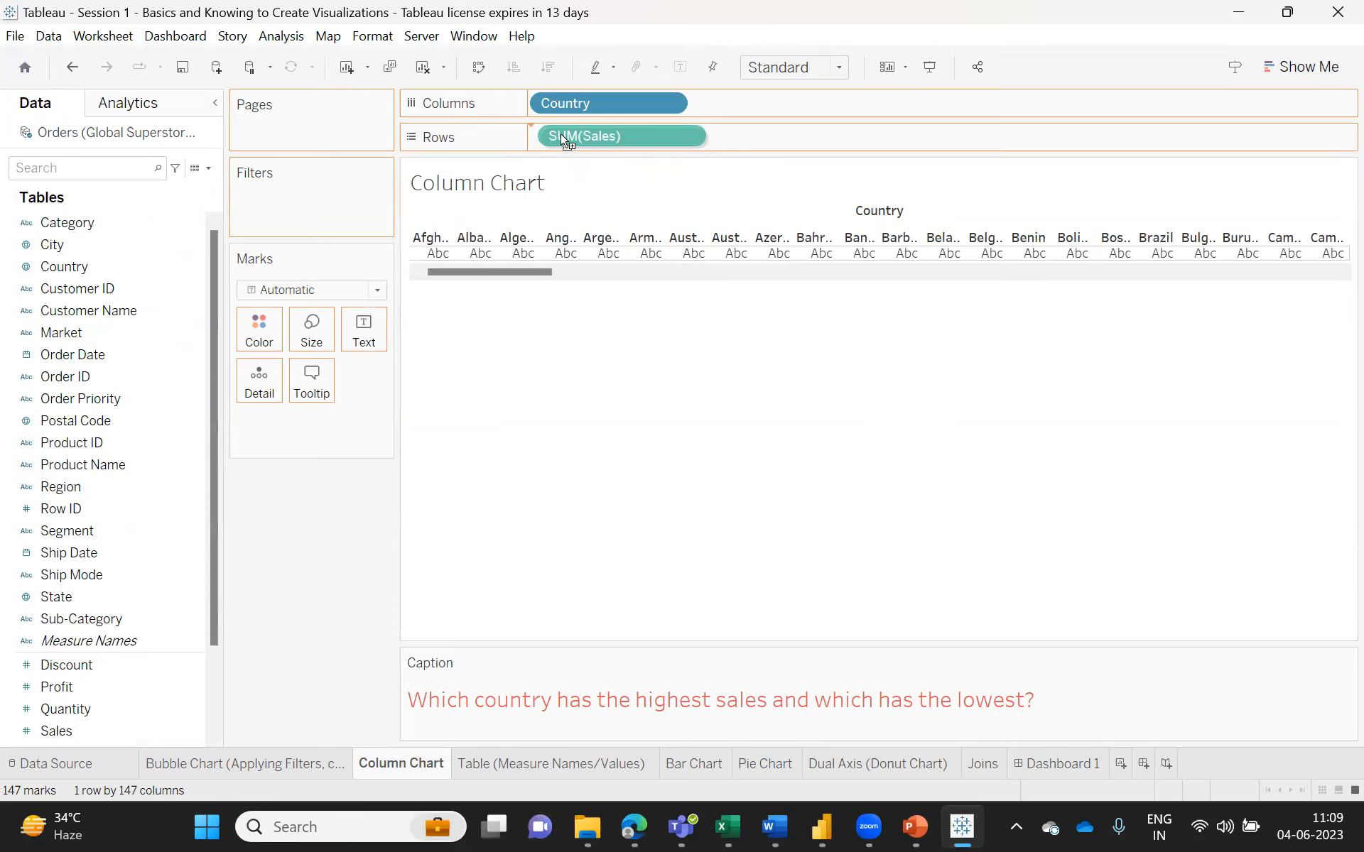
pyautogui.moveTo(562, 140); pyautogui.dragTo(561, 135)
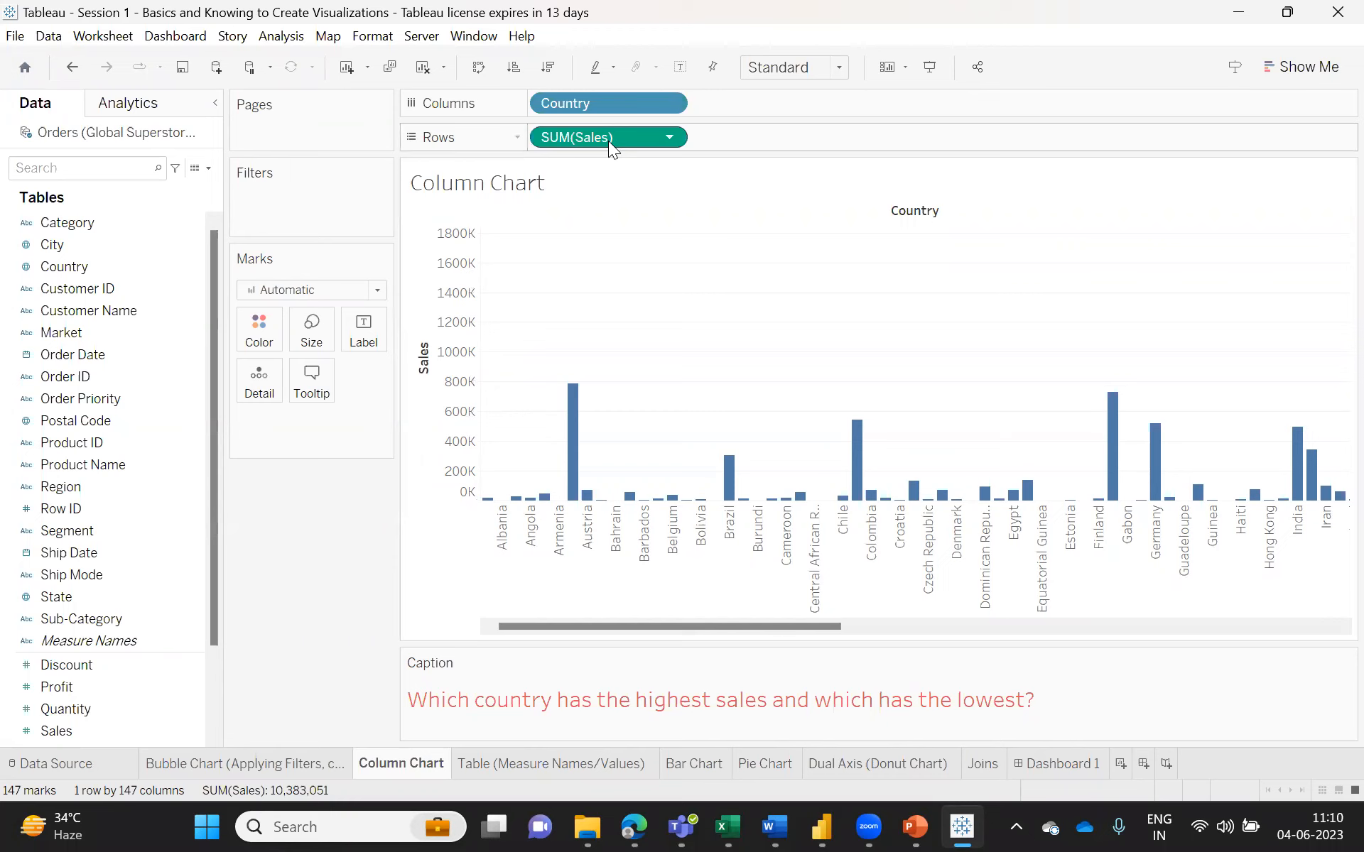
# - Convert SUM(Sales) on the Rows shelf to Discrete and switch it back to Continuous
pyautogui.click(668, 139)
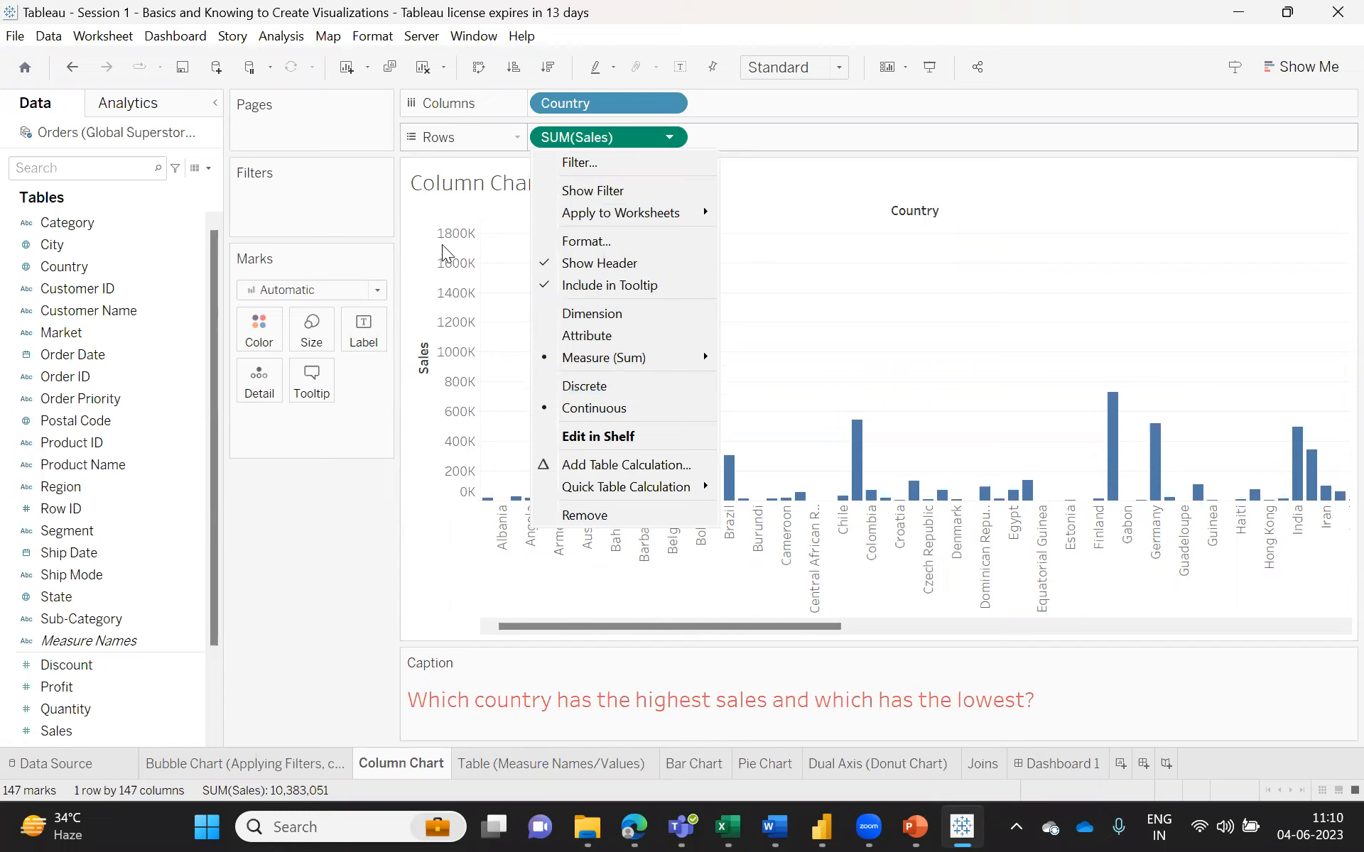
pyautogui.click(603, 385)
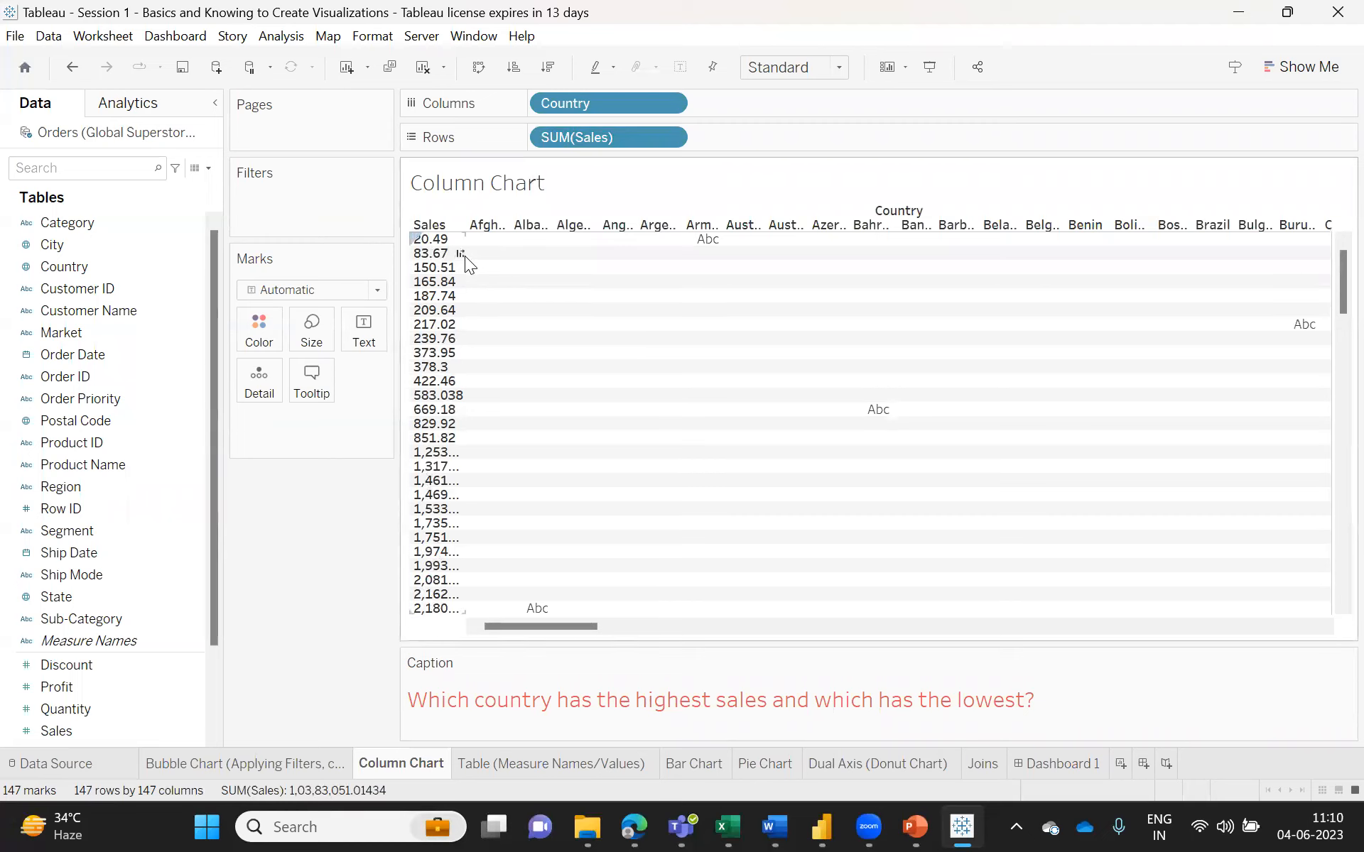
pyautogui.click(668, 137)
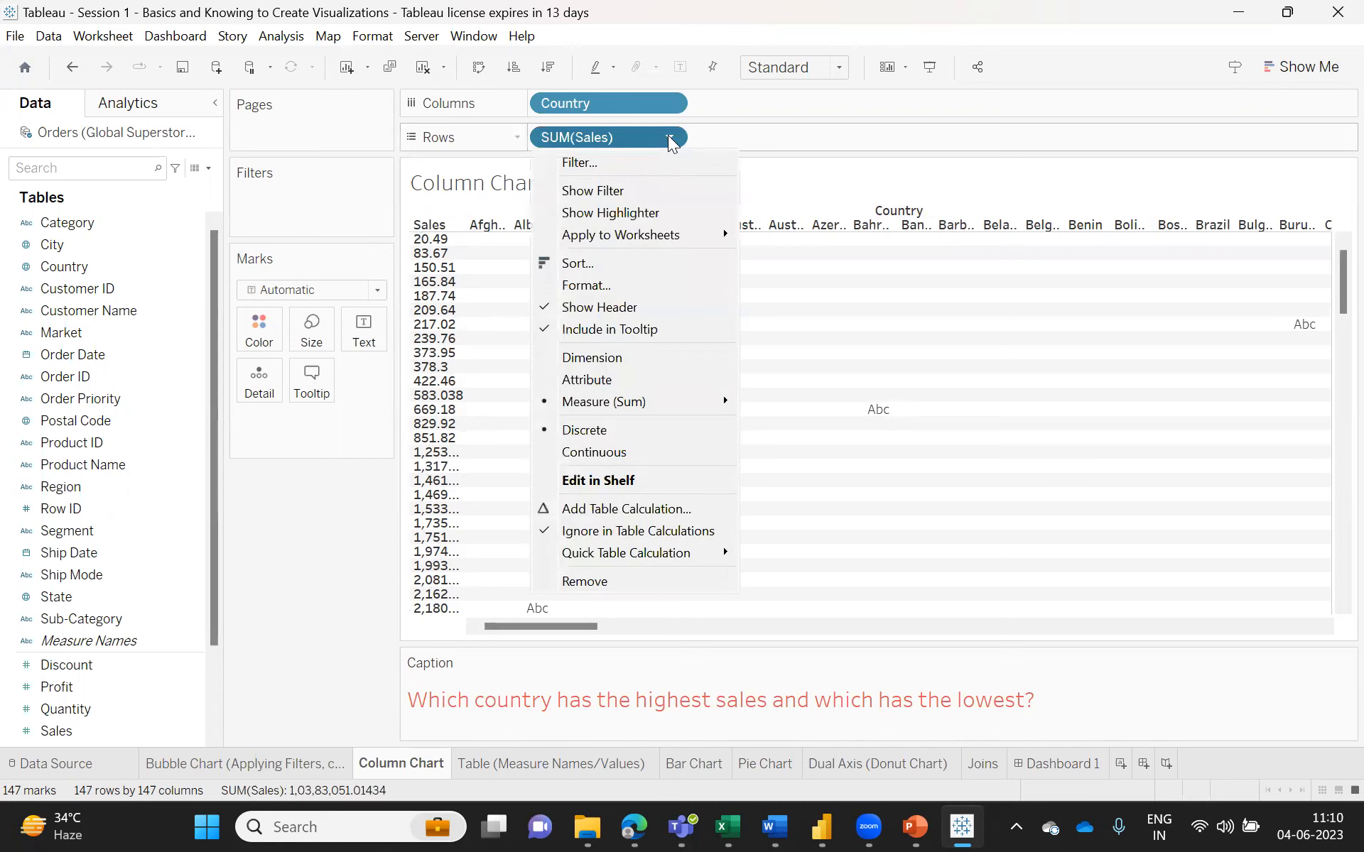
pyautogui.click(595, 454)
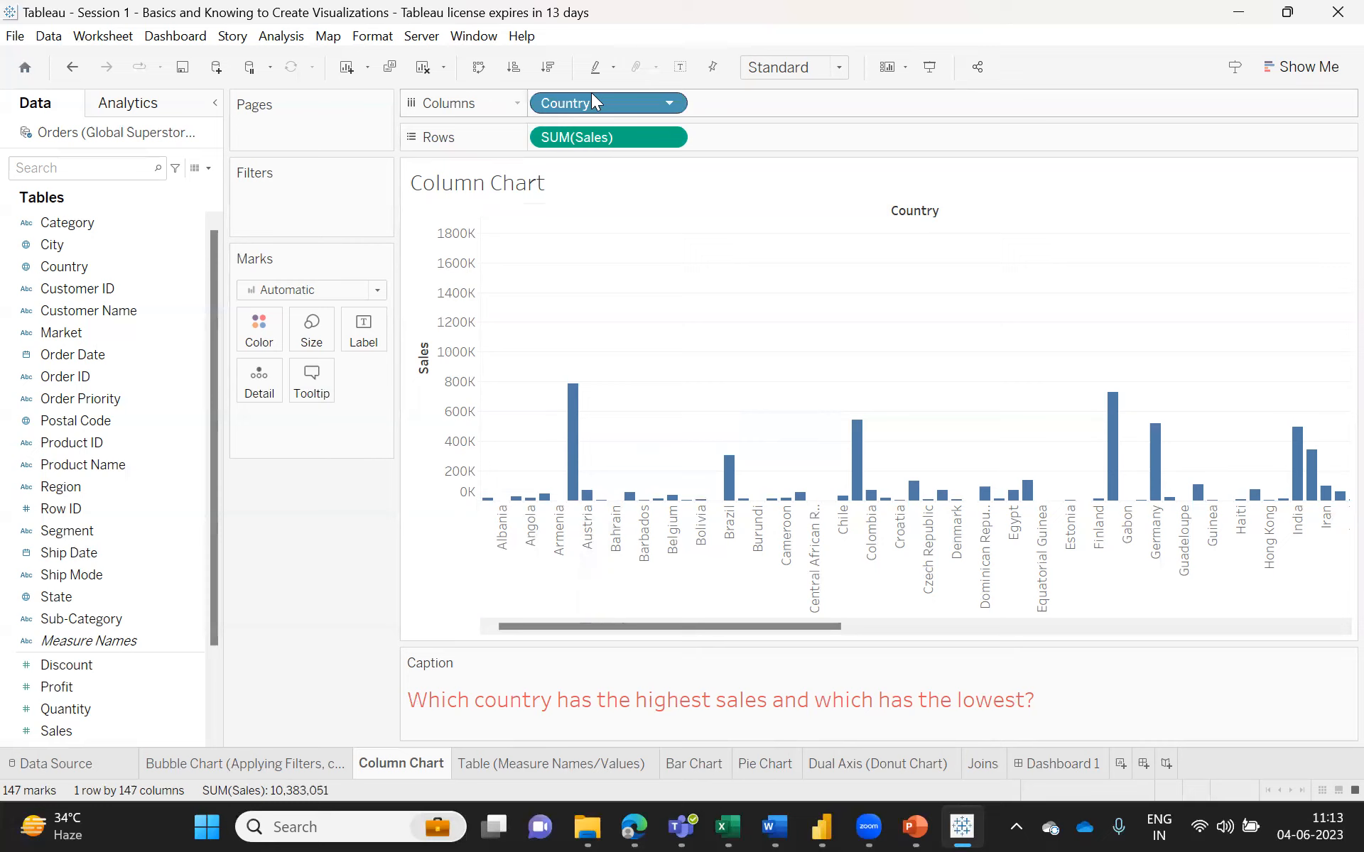
# - Compare the field options available for Country and SUM(Sales), and check the sales of individual countries in the column chart
pyautogui.click(665, 101)
pyautogui.click(673, 182)
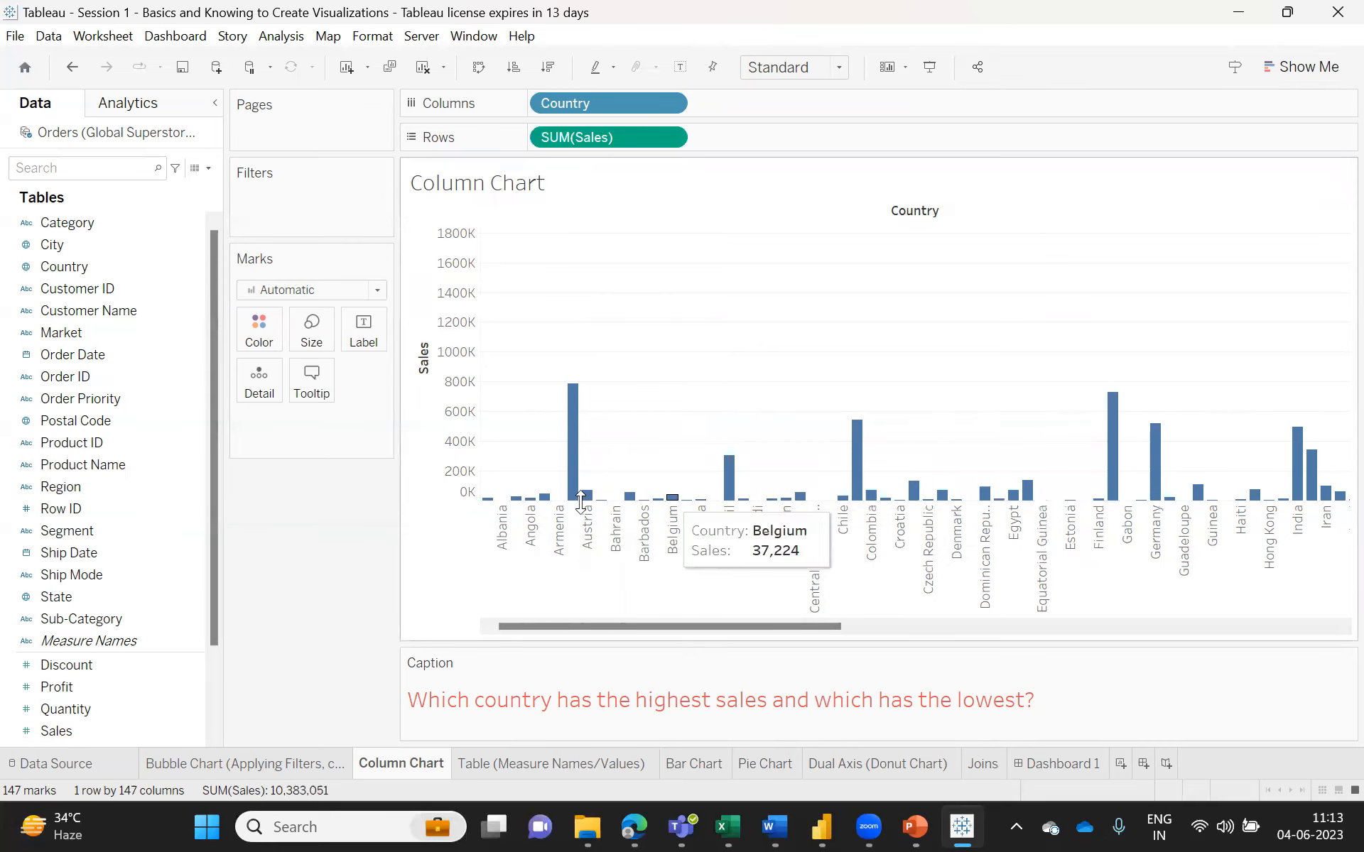
pyautogui.moveTo(578, 448)
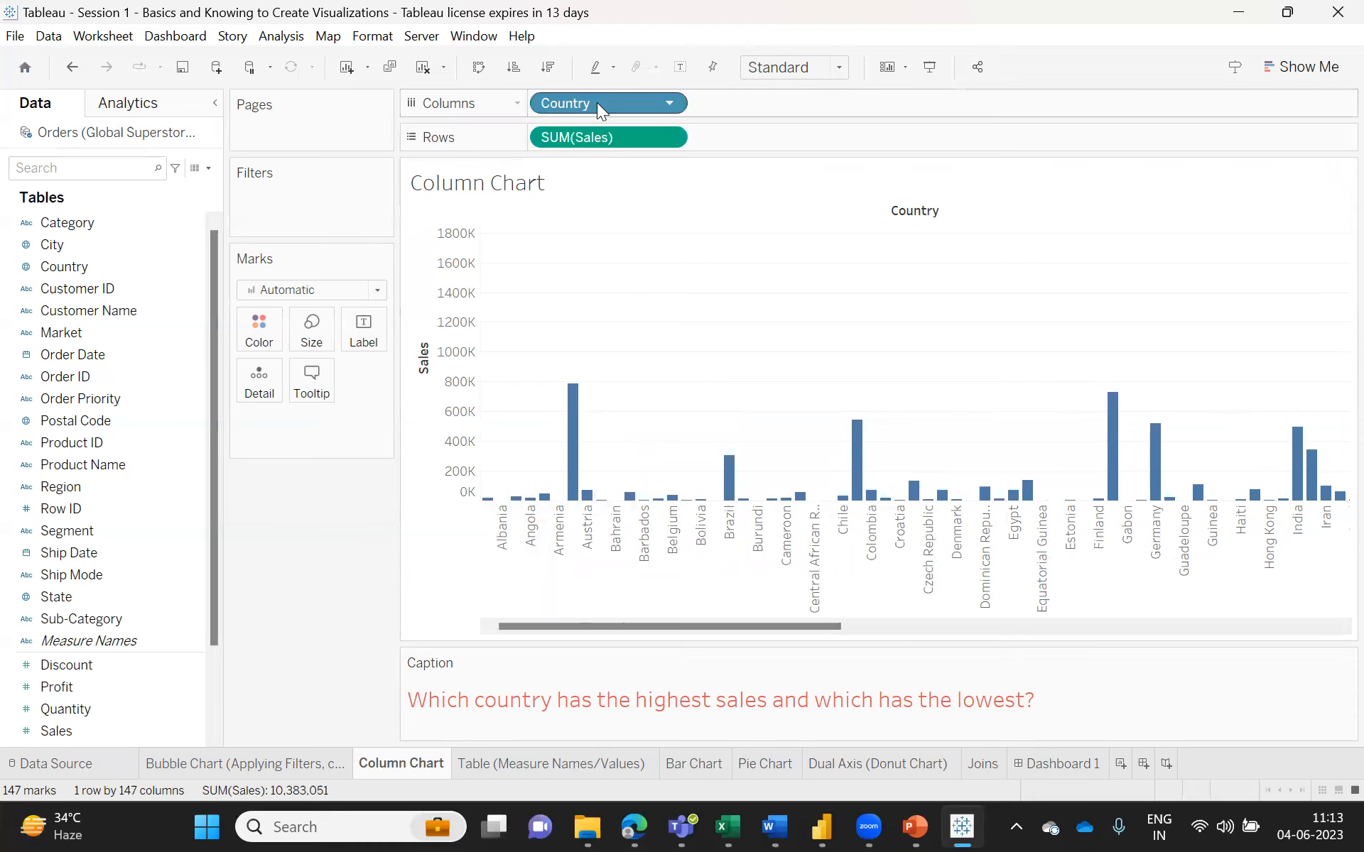
pyautogui.click(669, 103)
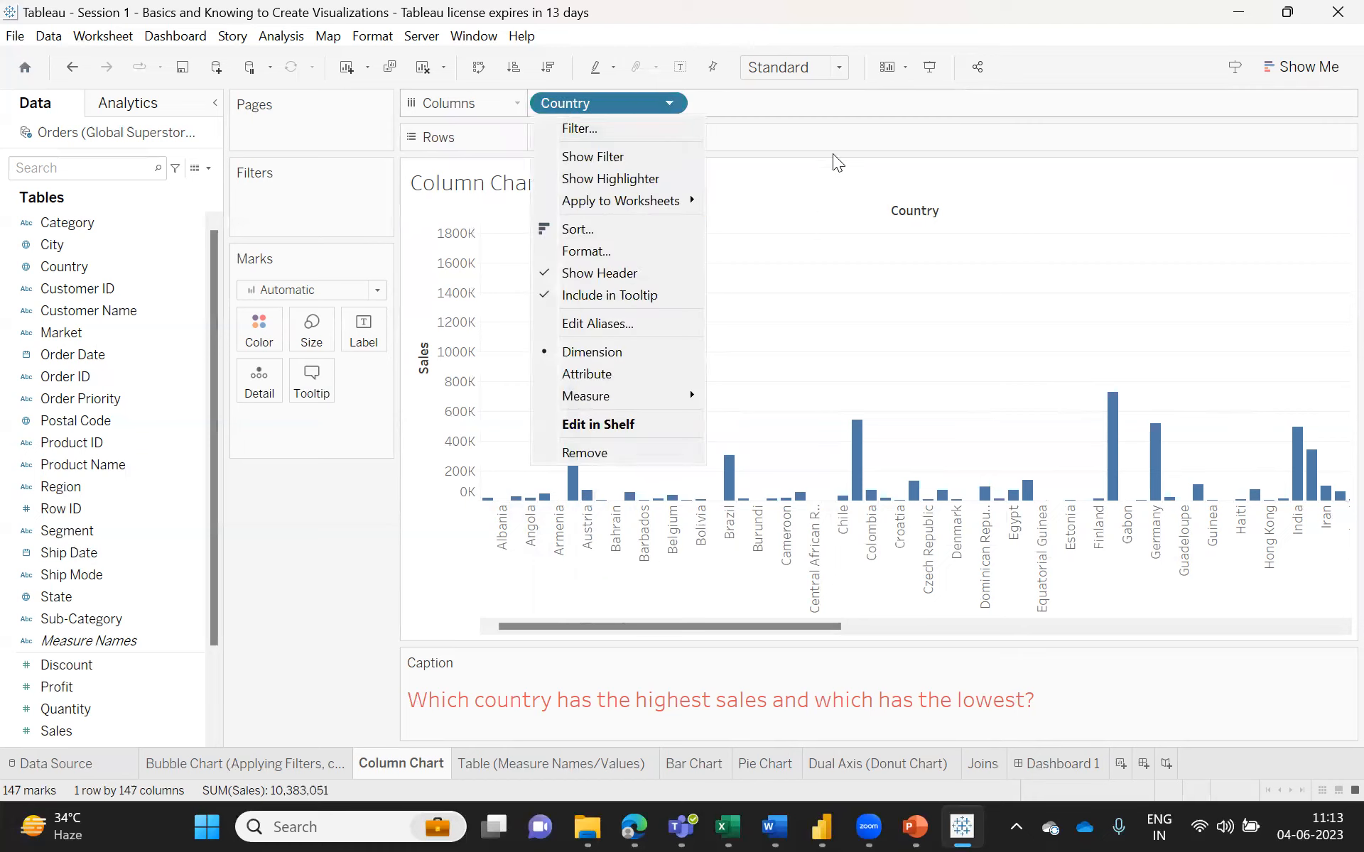
pyautogui.click(819, 203)
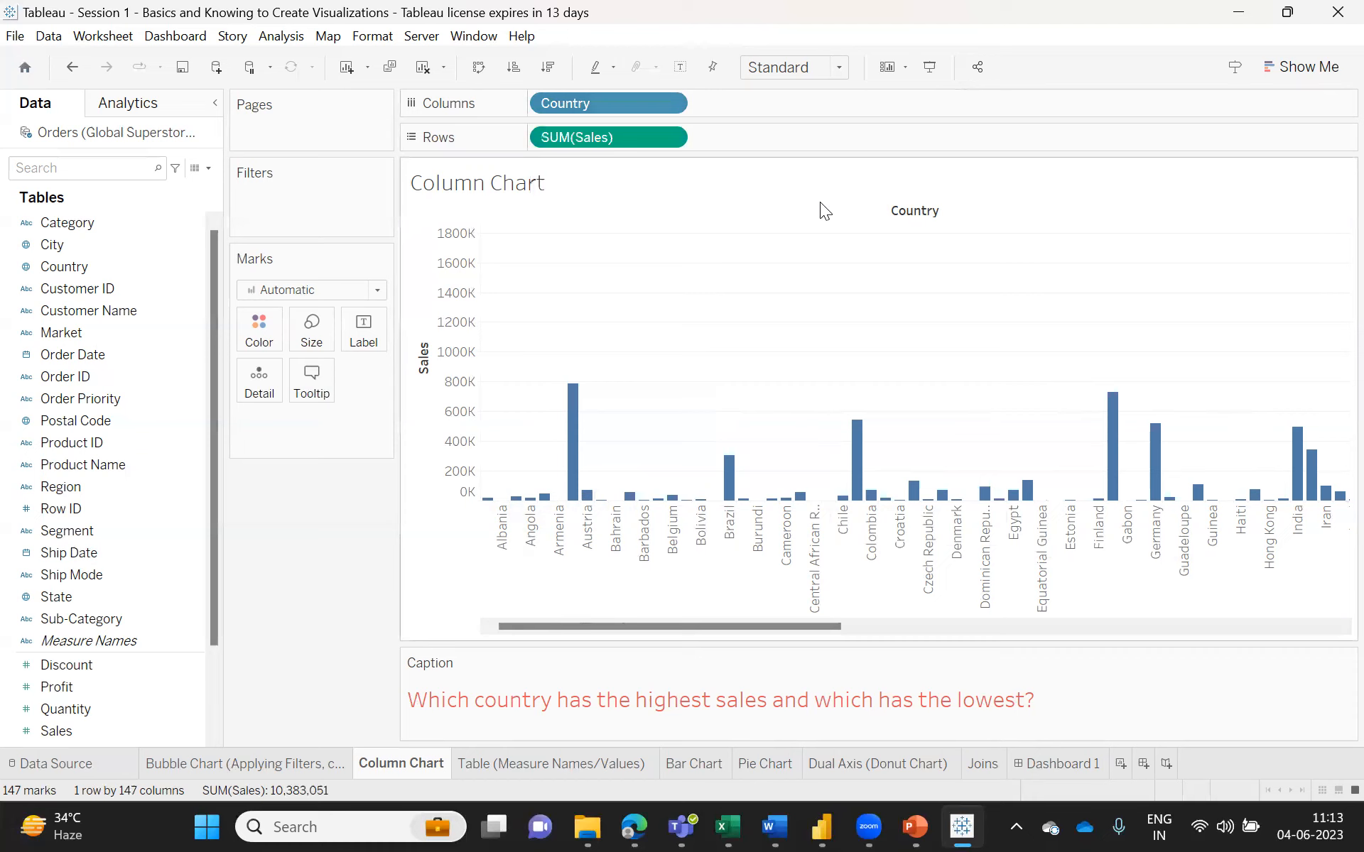
pyautogui.click(668, 139)
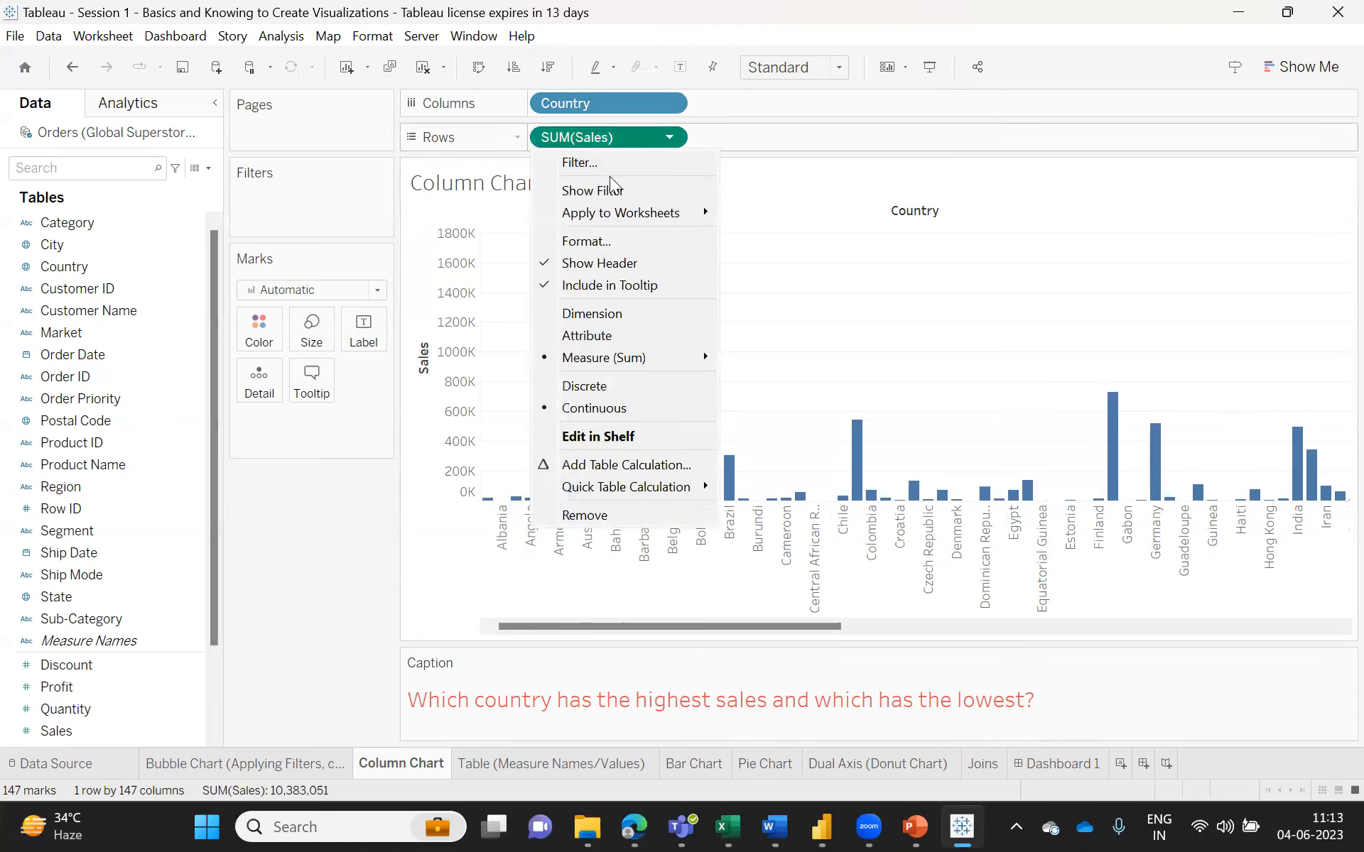
pyautogui.moveTo(628, 350)
# - Sort Country by the Sales field in descending order with Sum as the aggregation
pyautogui.click(671, 103)
pyautogui.click(671, 102)
pyautogui.click(670, 102)
pyautogui.click(670, 103)
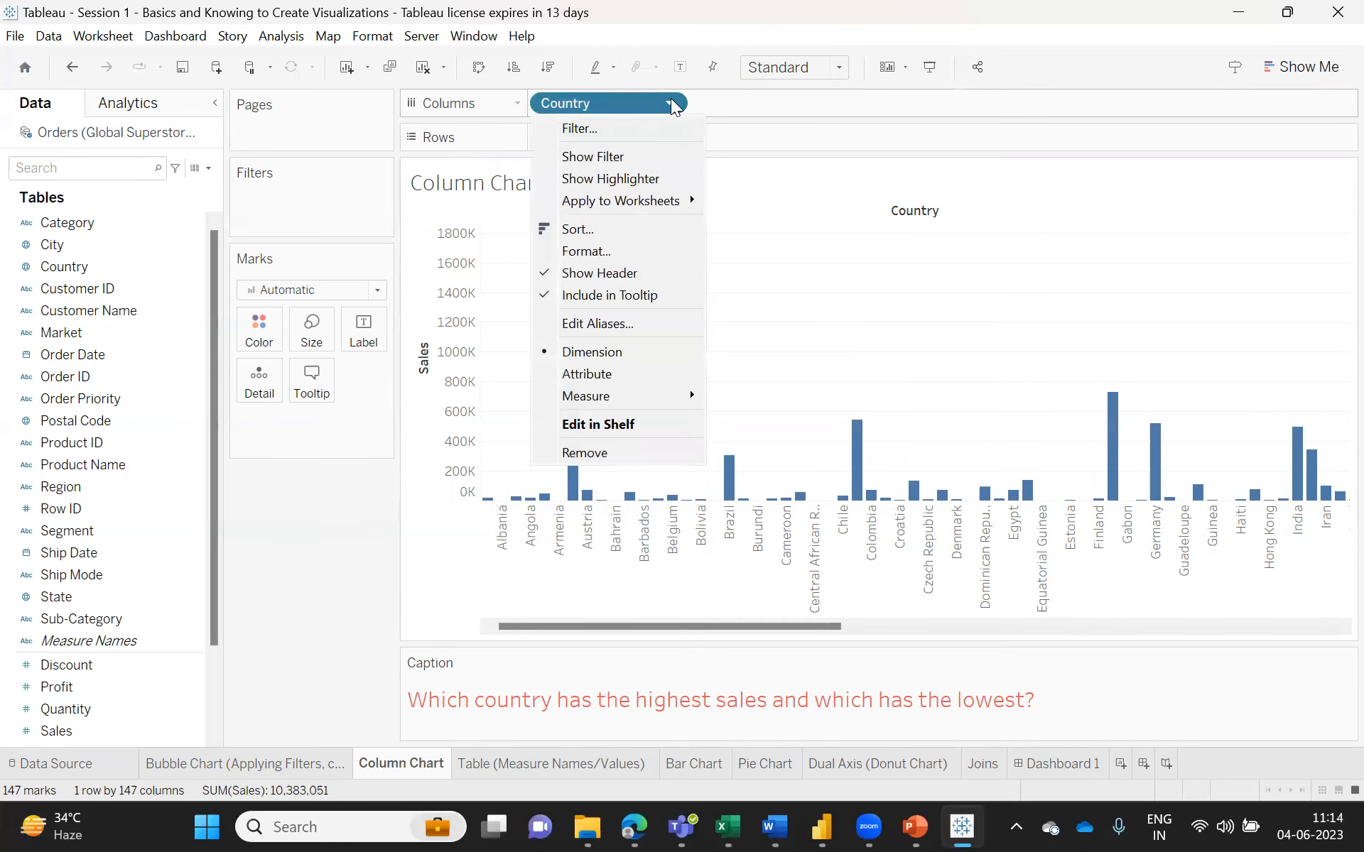
pyautogui.click(603, 228)
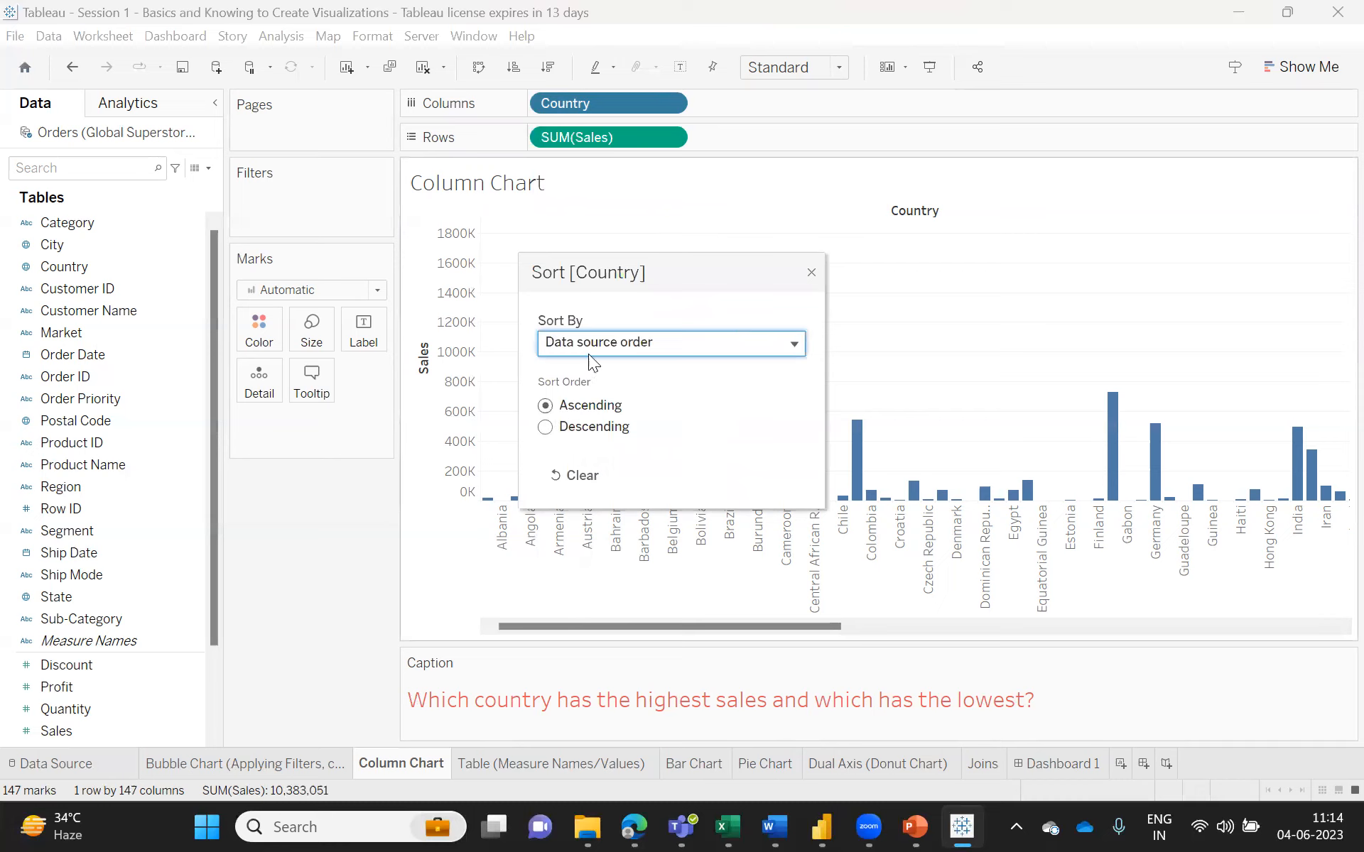
pyautogui.click(714, 345)
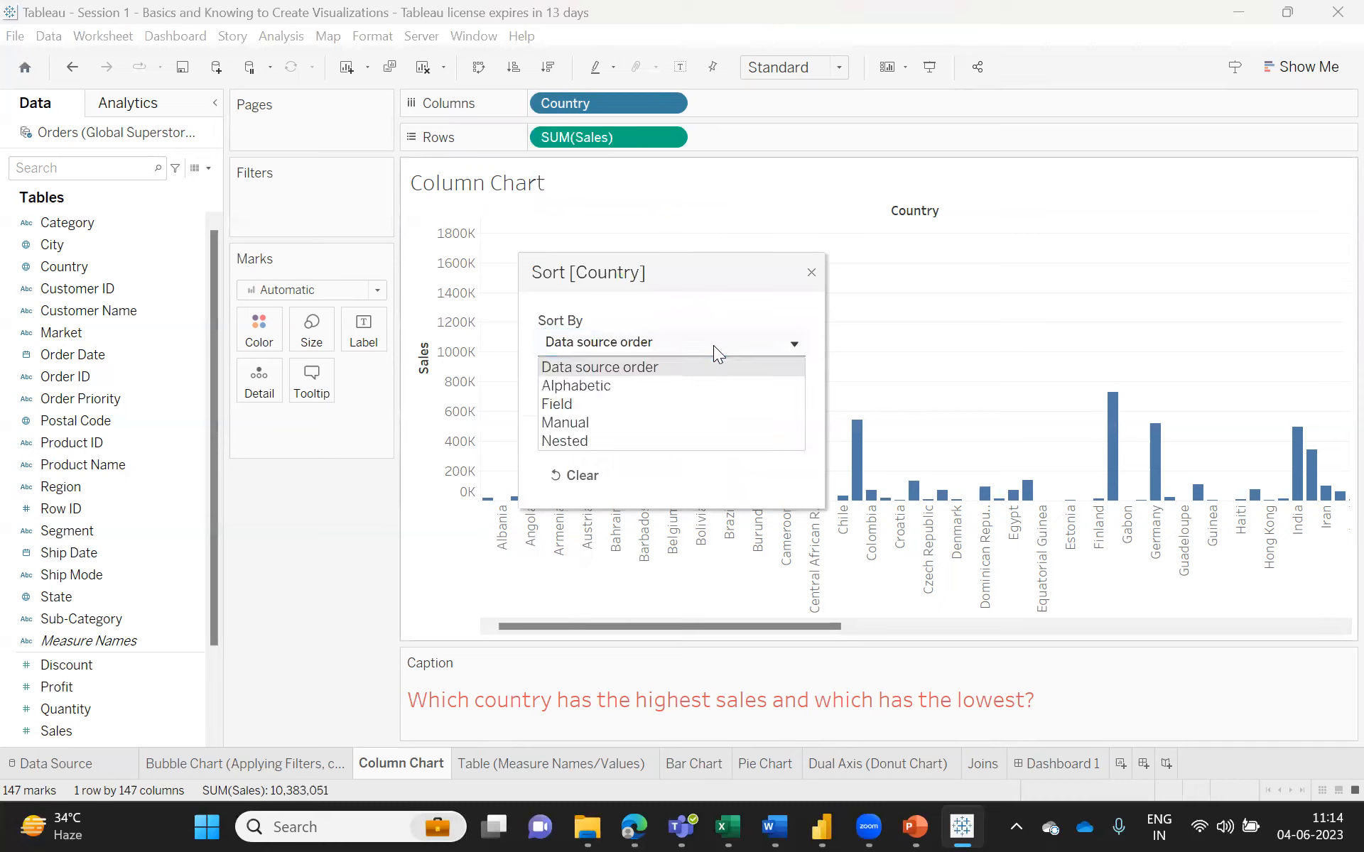
pyautogui.click(574, 403)
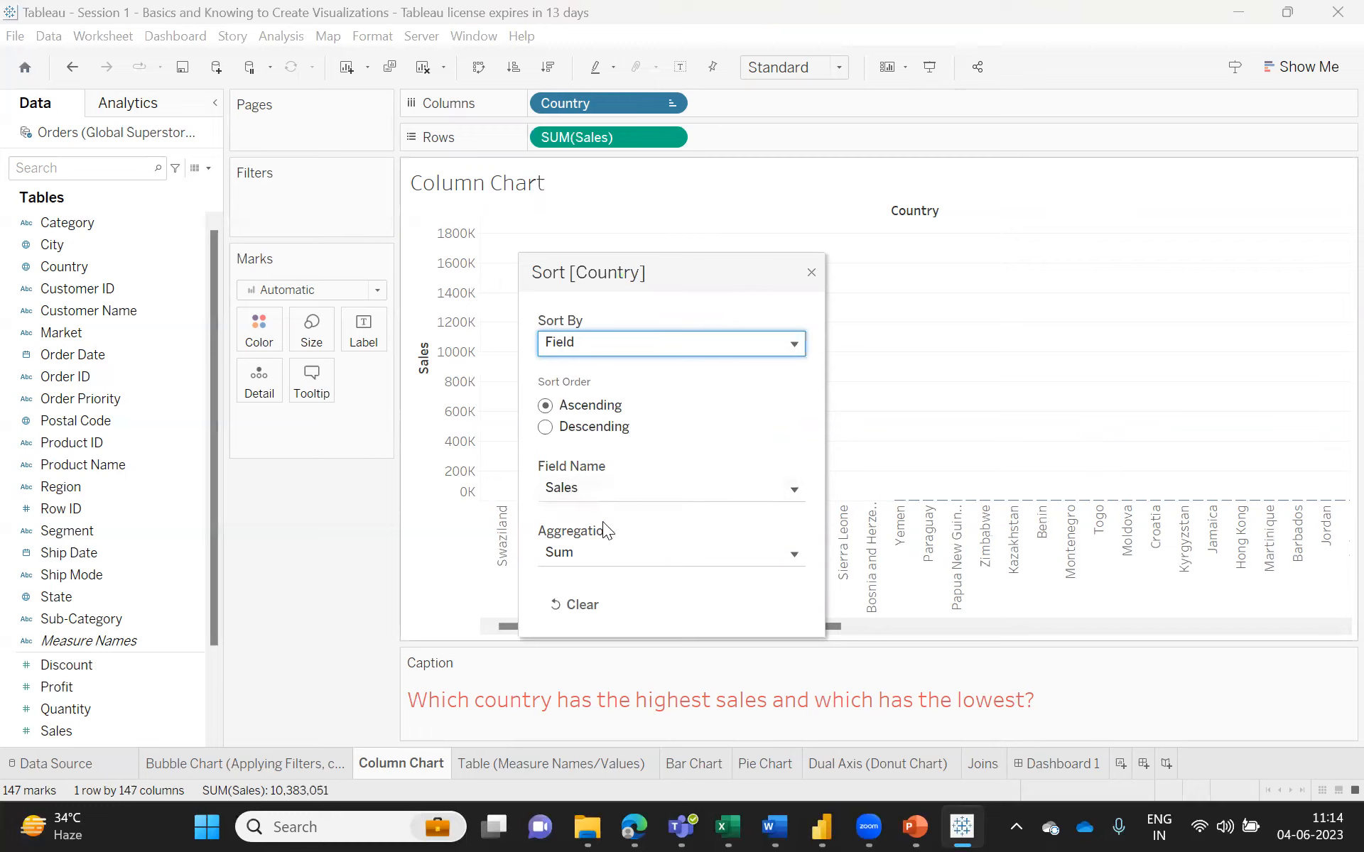
pyautogui.click(546, 426)
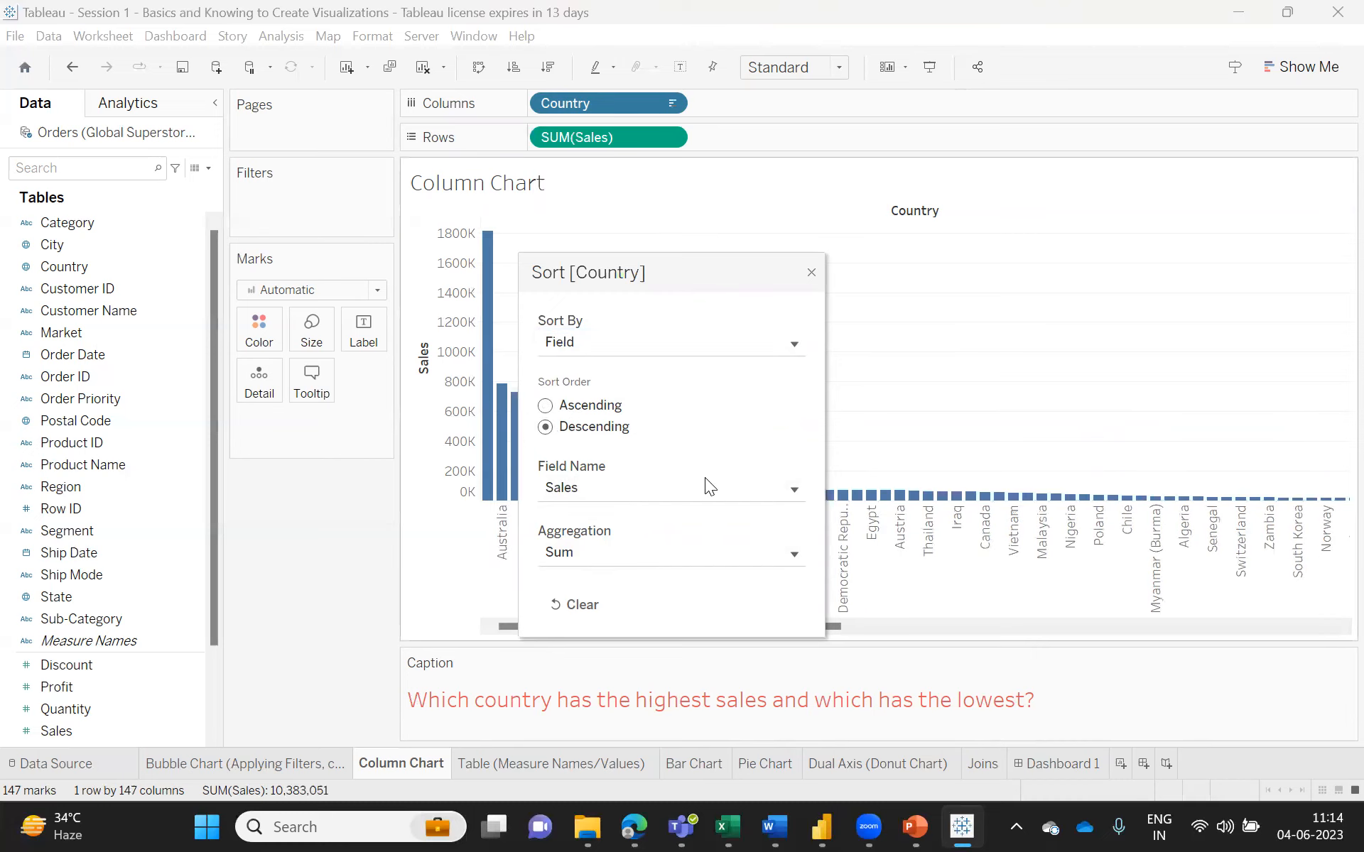
pyautogui.click(810, 274)
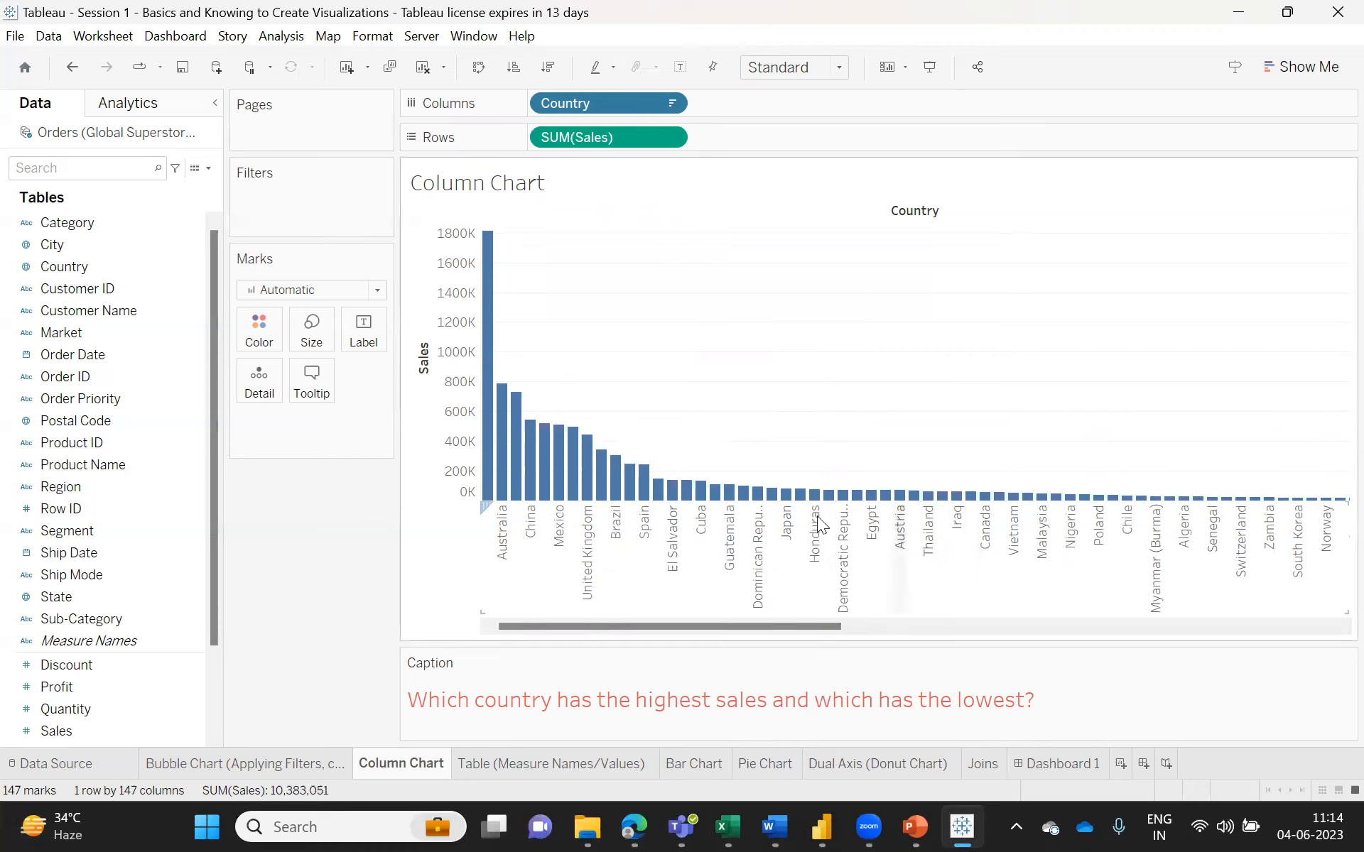
pyautogui.moveTo(492, 442)
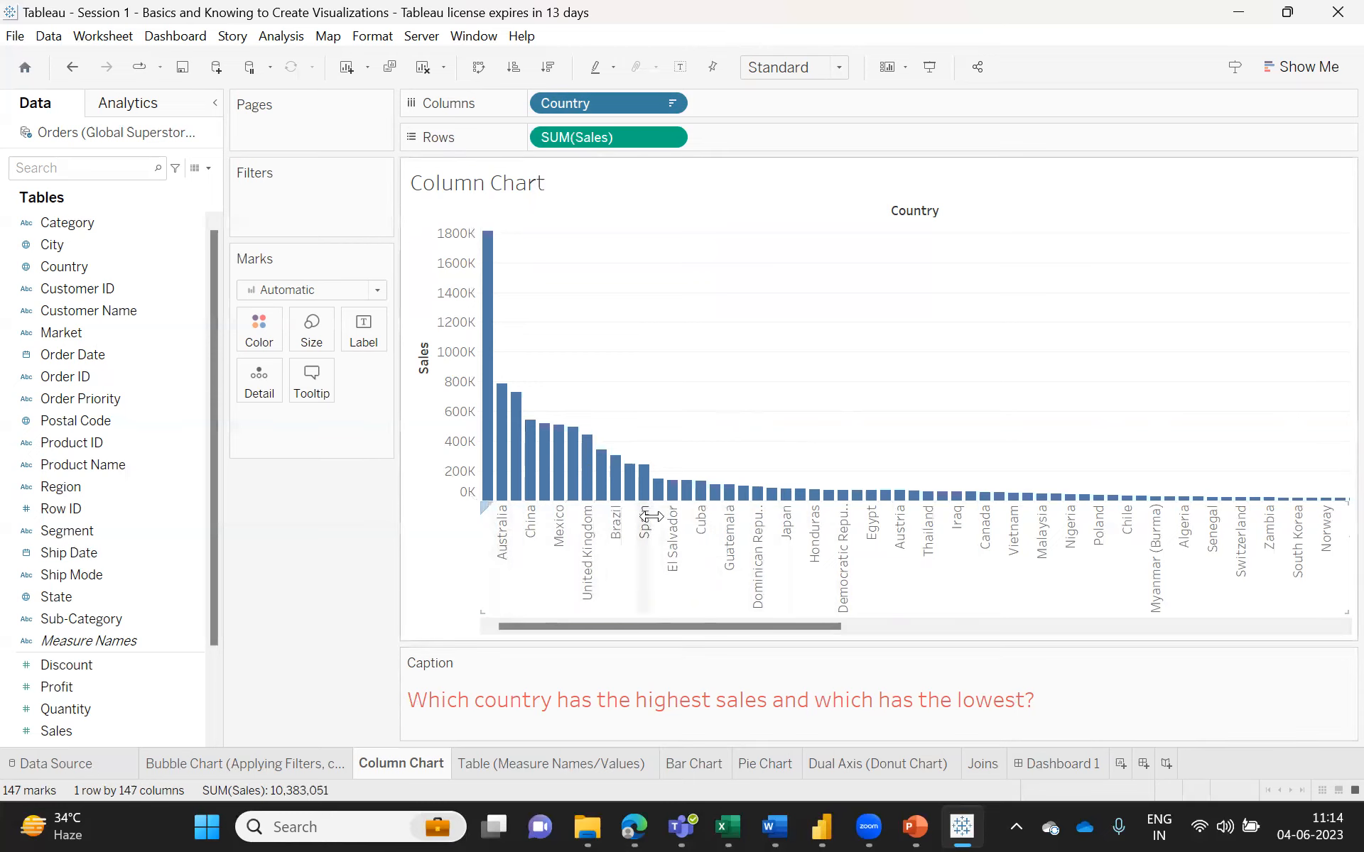
# - Review the workbook's chart worksheets, from Bubble Chart and Column Chart through Table, Bar Chart, Pie Chart and Dual Axis to Joins
pyautogui.click(507, 756)
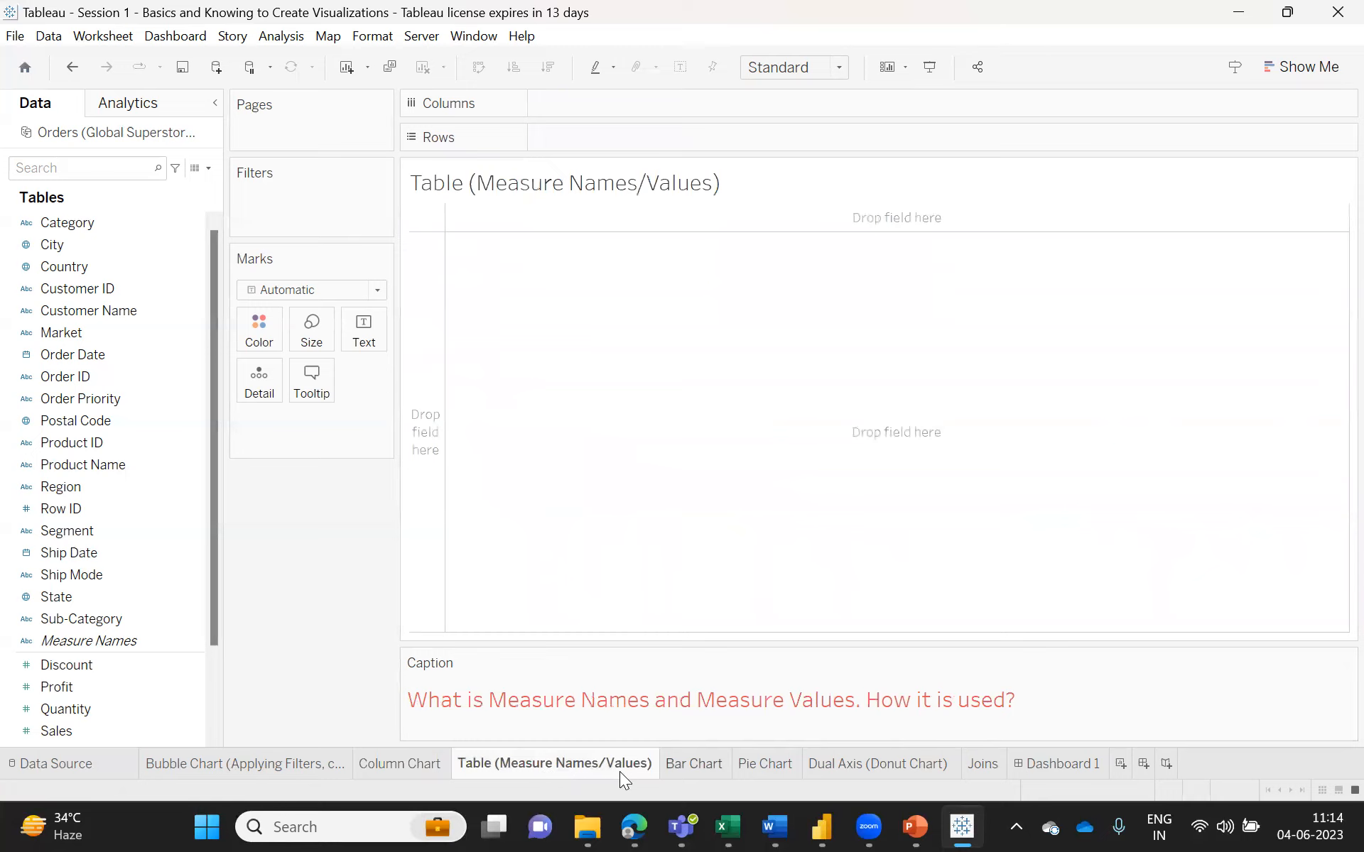
pyautogui.click(695, 763)
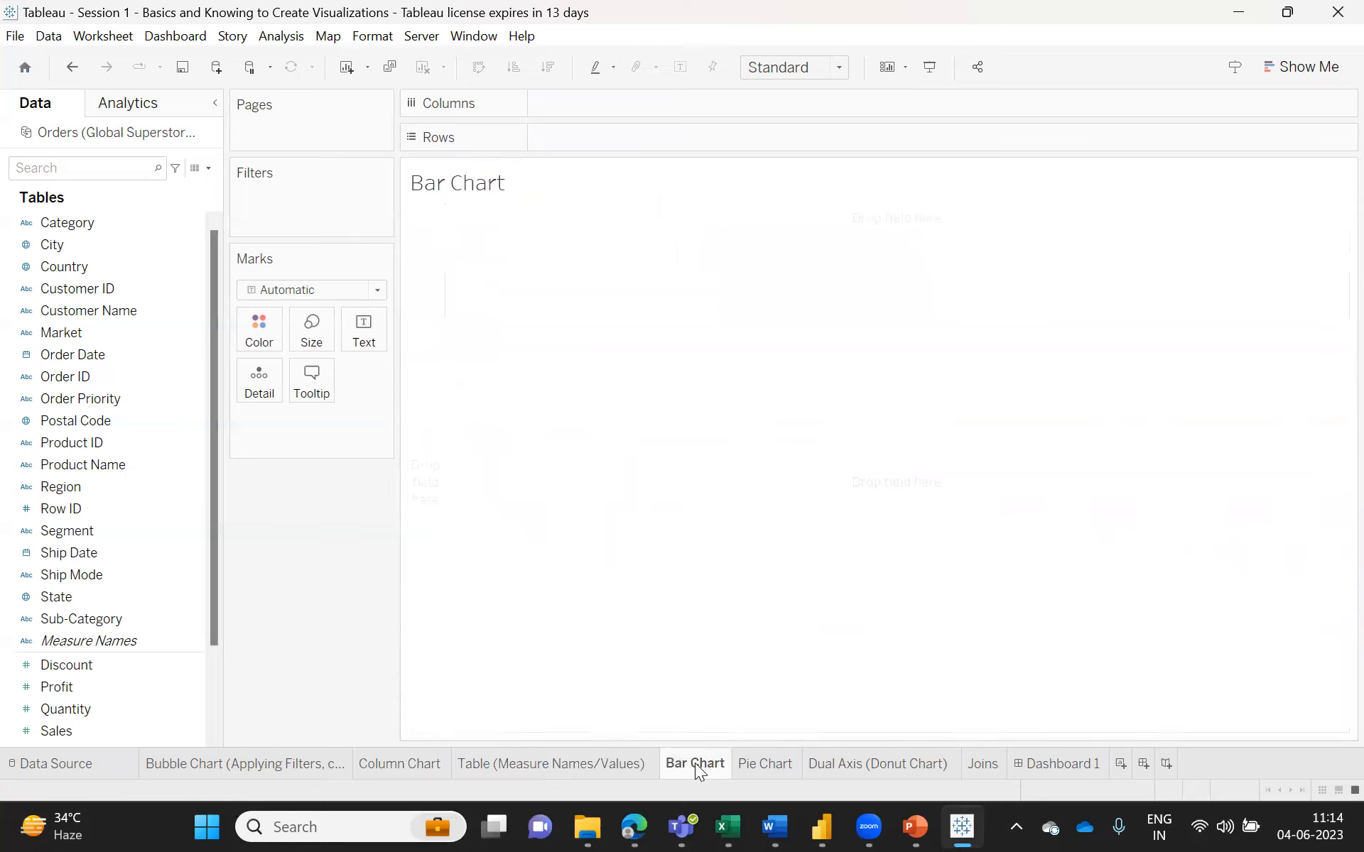
pyautogui.click(980, 764)
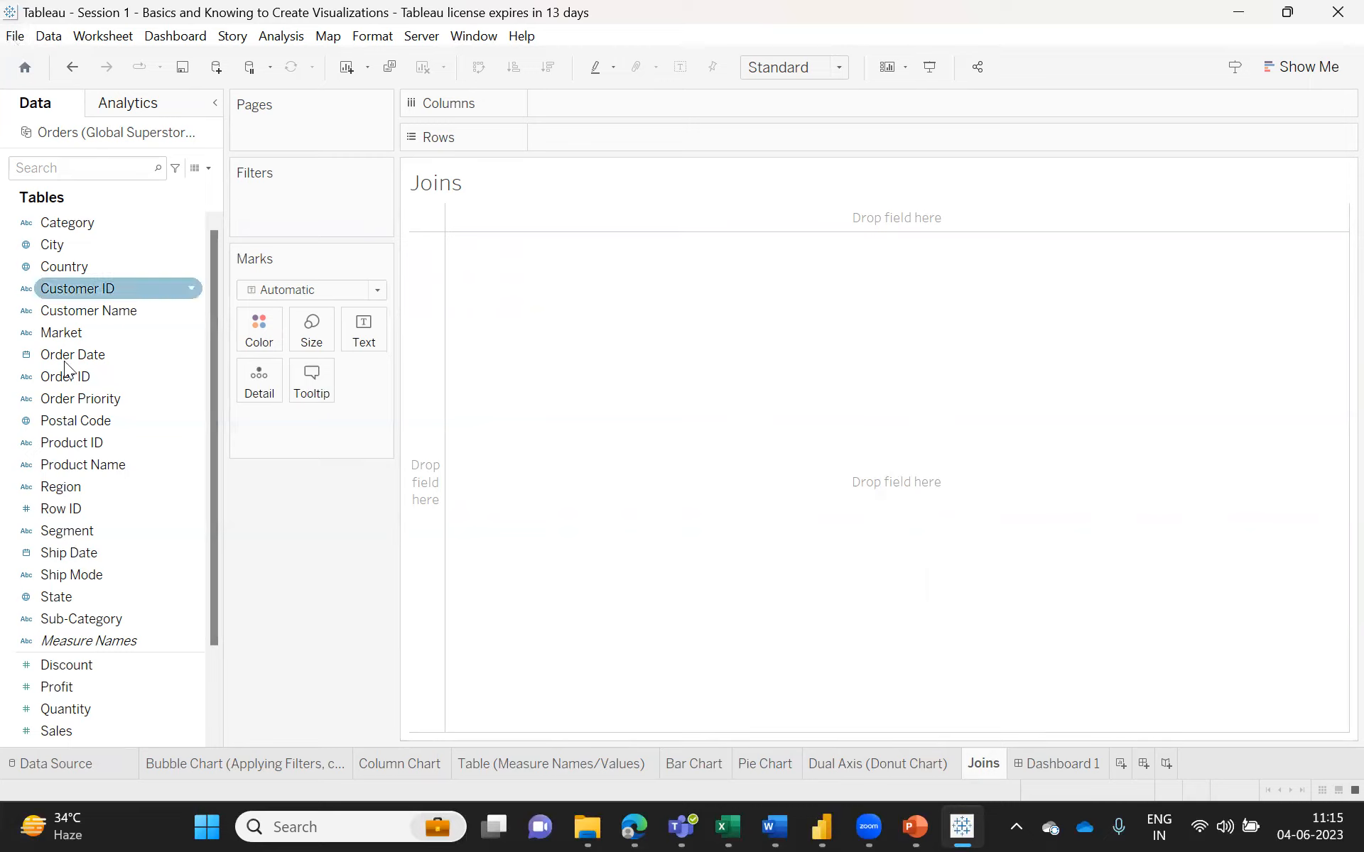
pyautogui.click(73, 772)
pyautogui.click(318, 766)
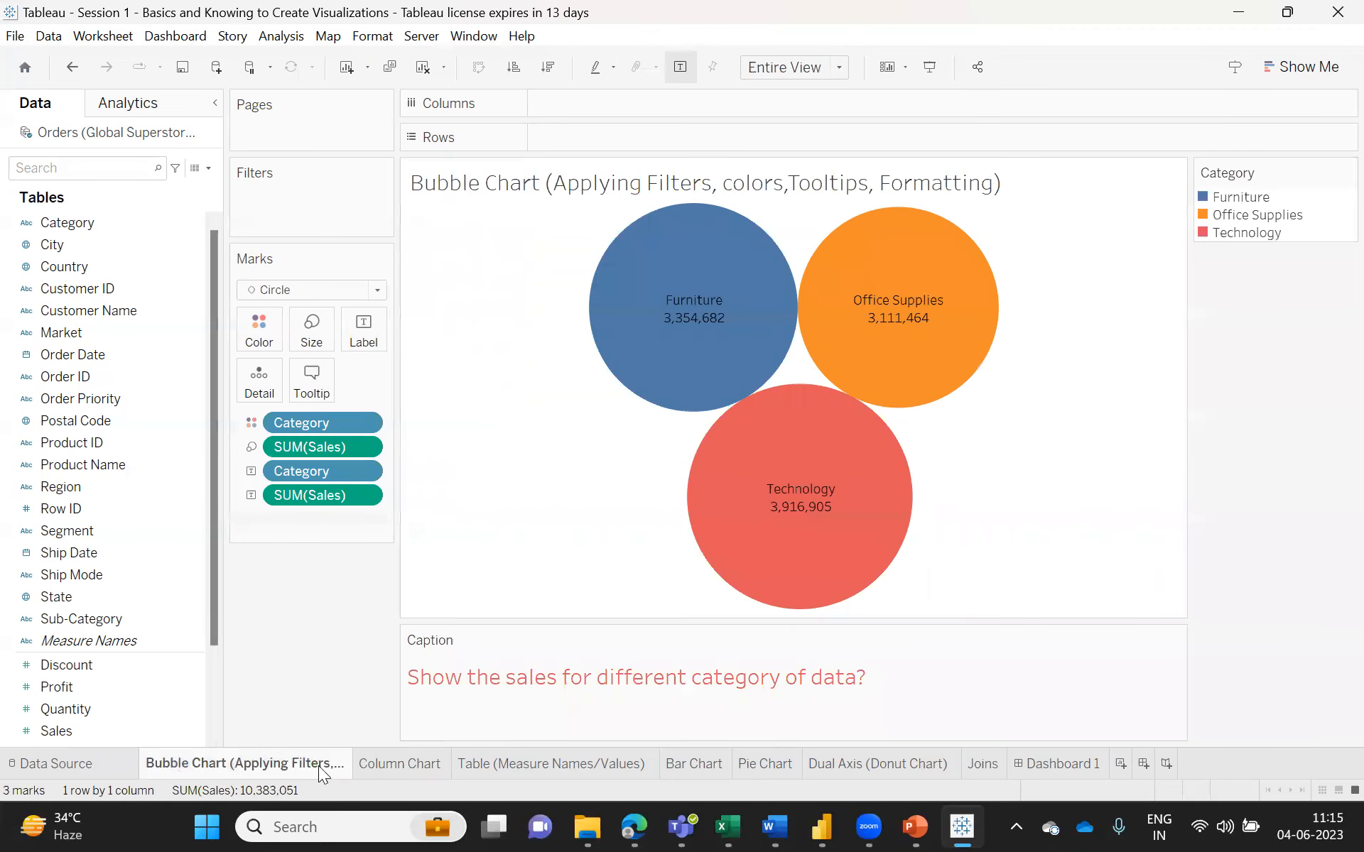
pyautogui.click(378, 768)
pyautogui.click(477, 770)
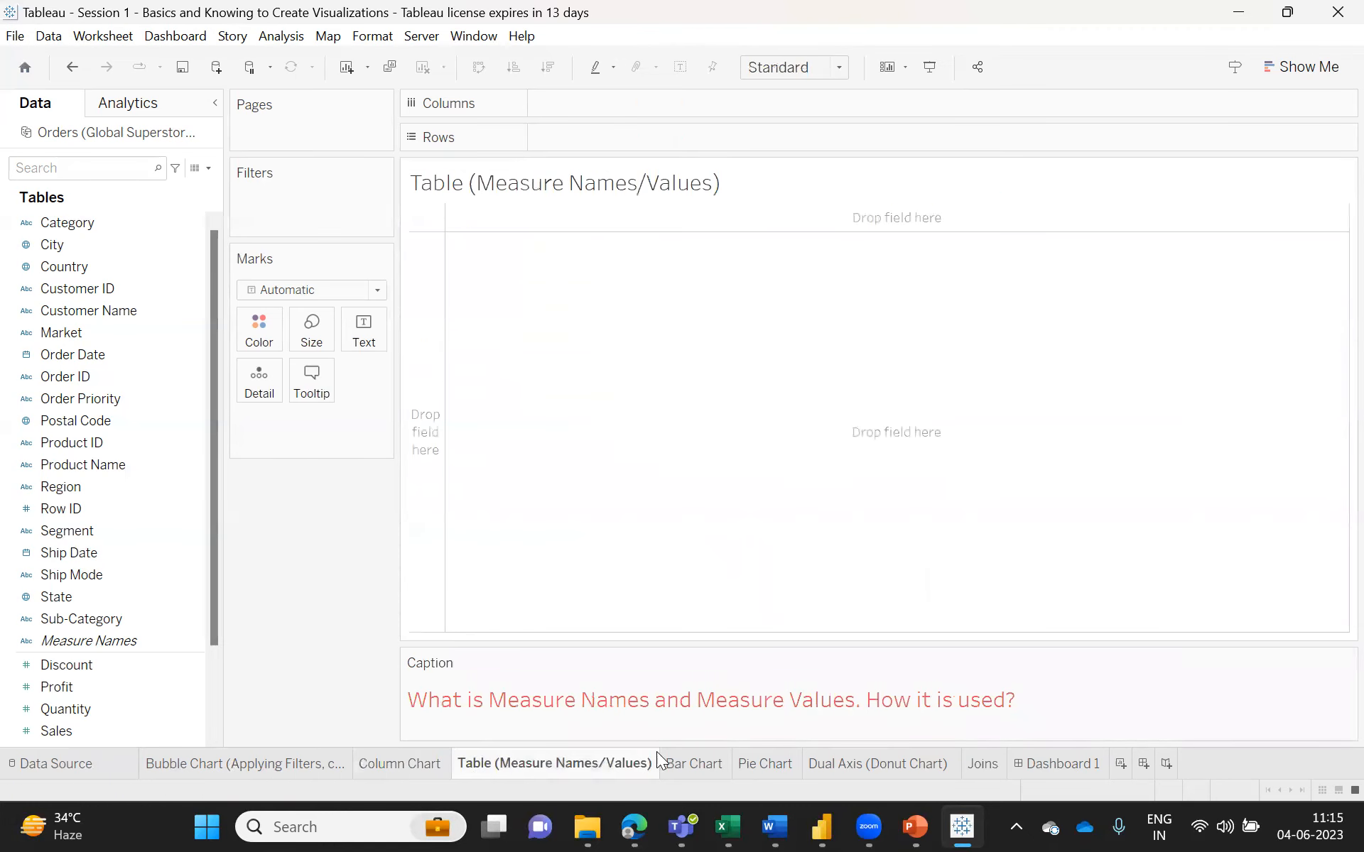
pyautogui.click(695, 763)
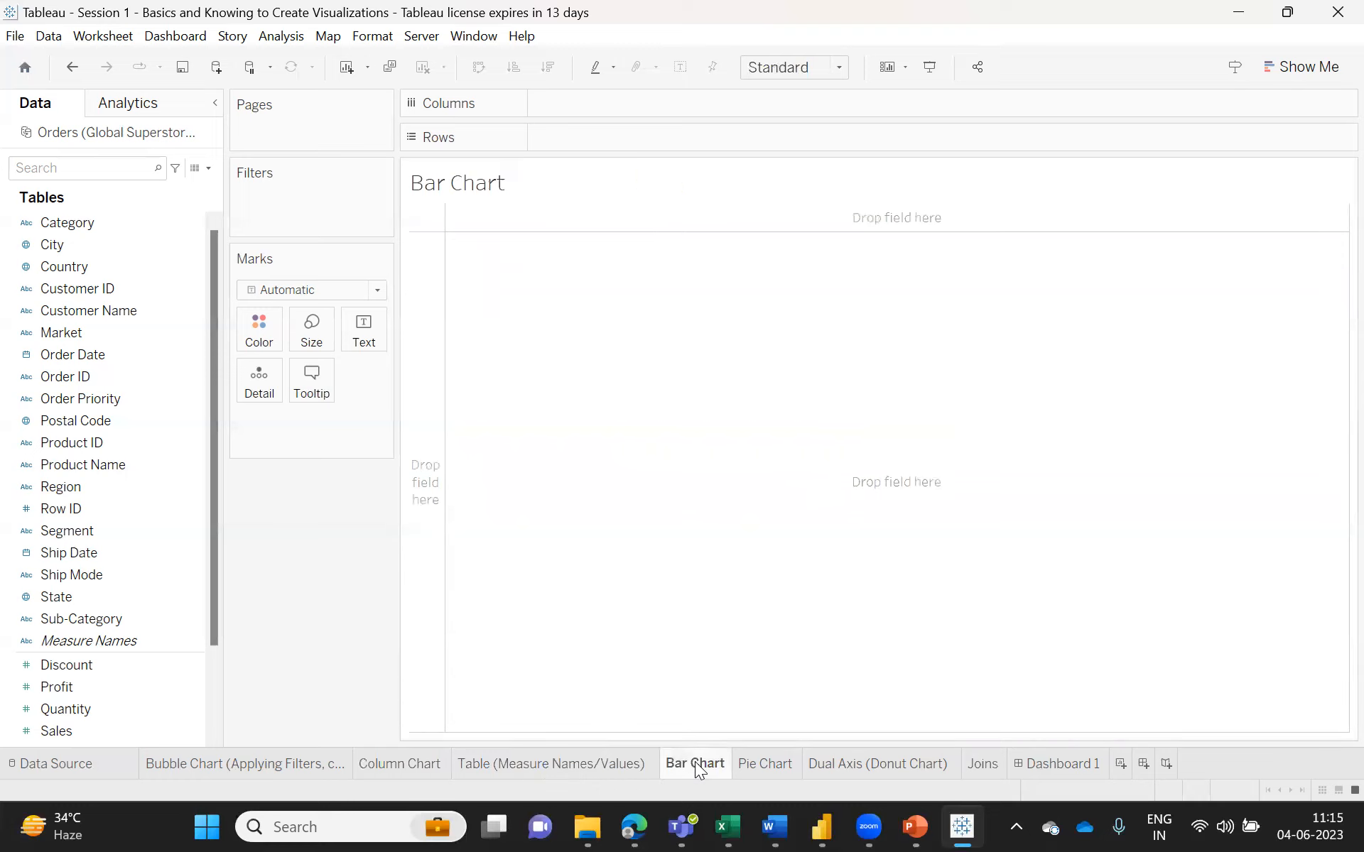
pyautogui.click(766, 767)
pyautogui.click(855, 766)
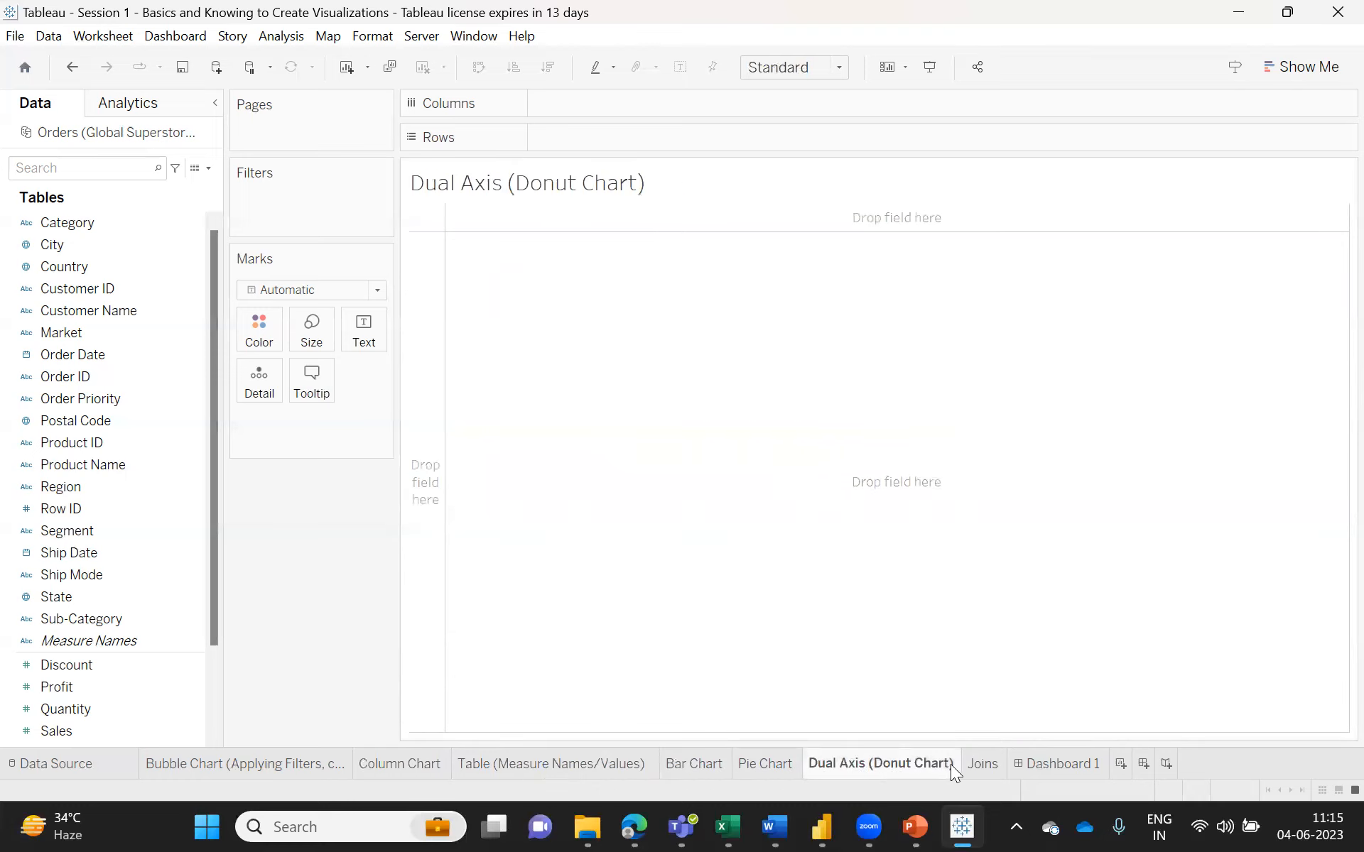
pyautogui.click(974, 766)
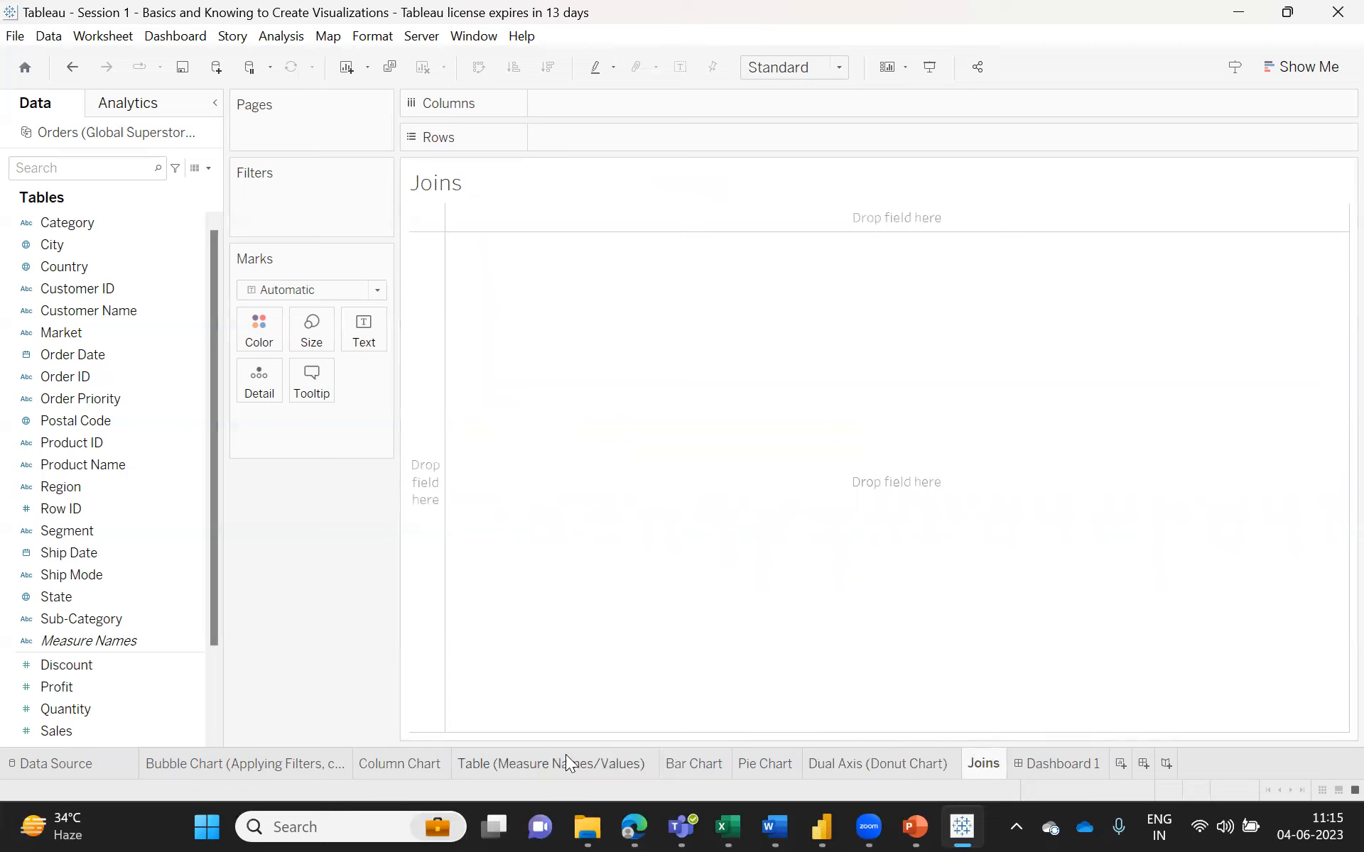
# - Return to the Bar Chart worksheet and bring up the workbook's file commands
pyautogui.click(690, 767)
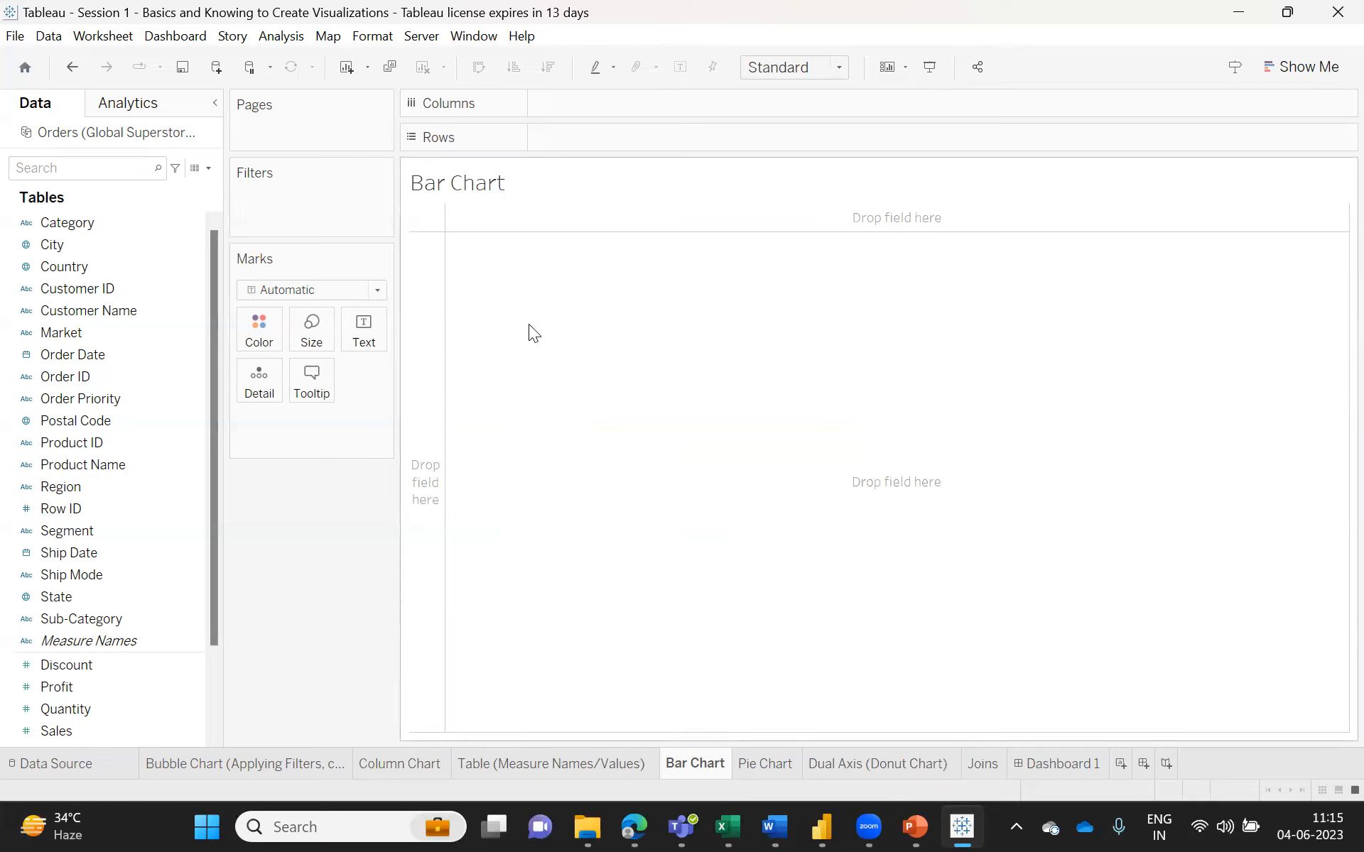
pyautogui.click(14, 37)
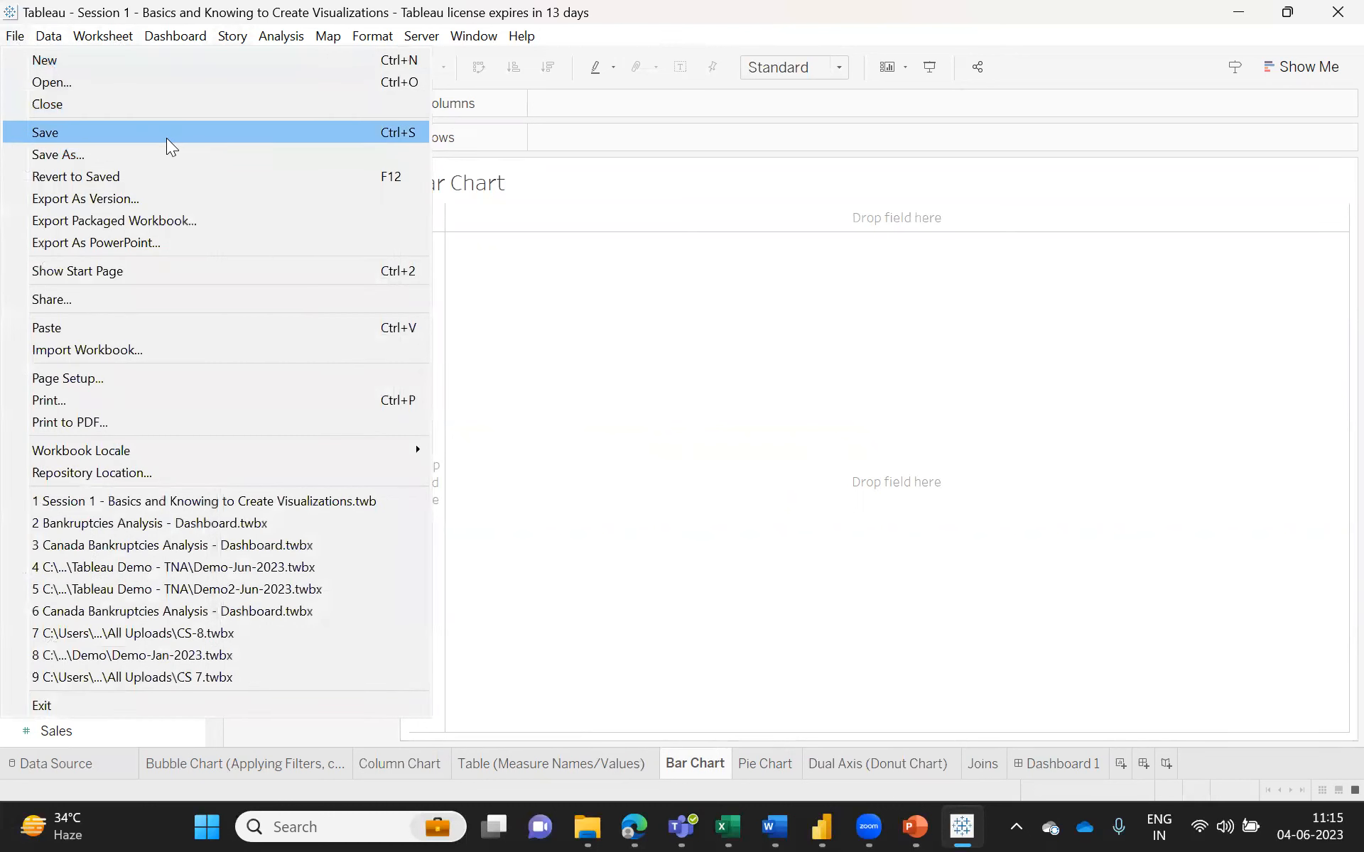